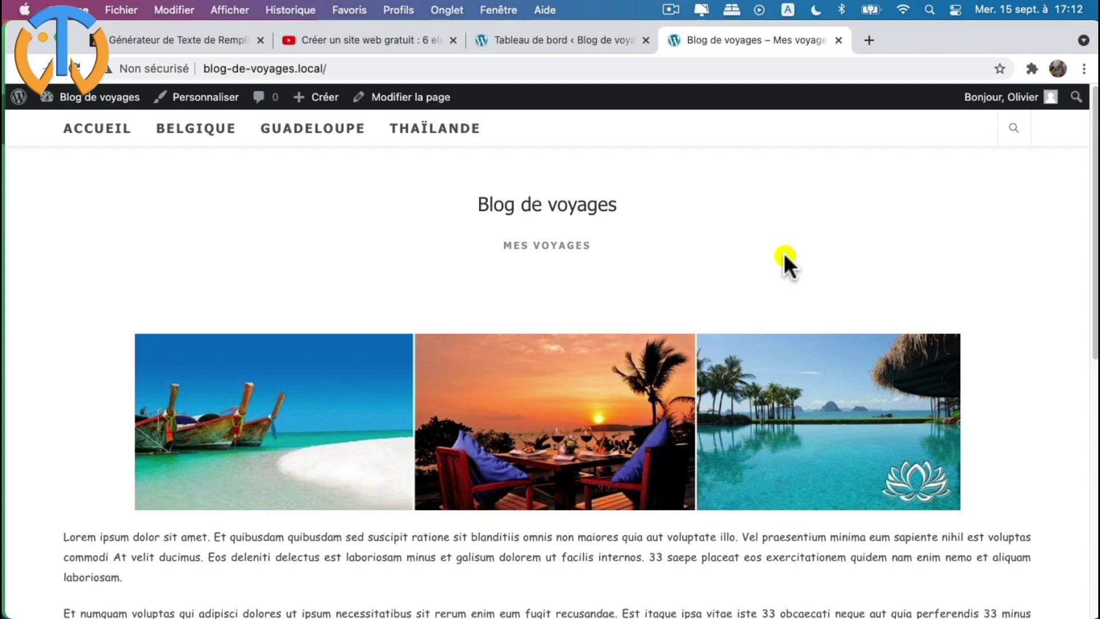
- Look through the blog's home page from the header images and text down to the photo gallery
scroll(468, 364, "down", 15)
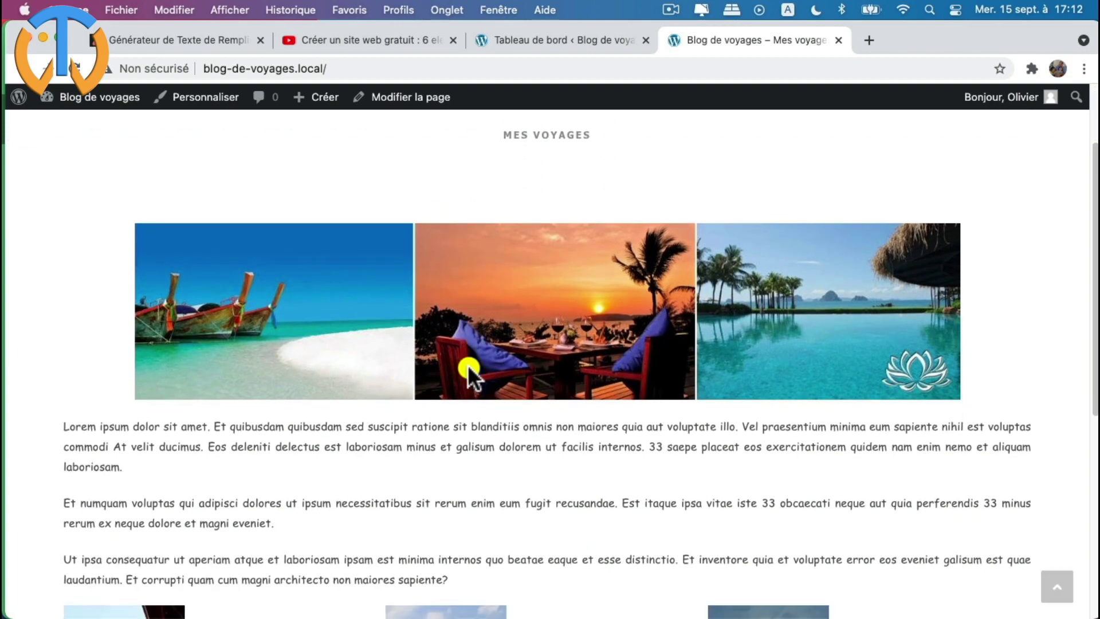
scroll(467, 366, "up", 15)
scroll(467, 365, "down", 1)
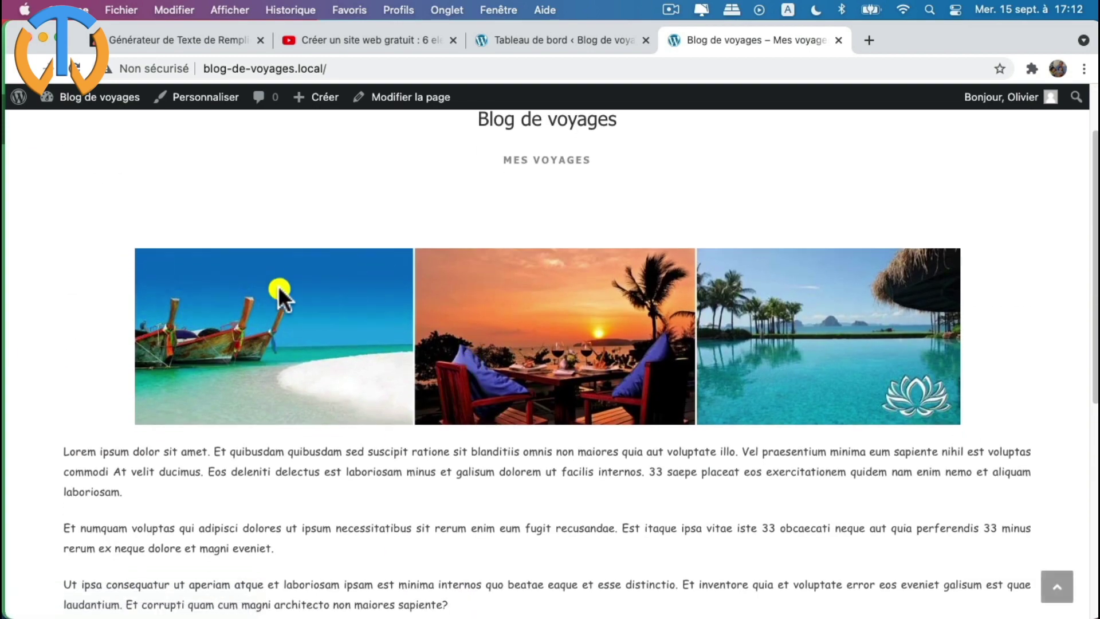
scroll(614, 324, "down", 5)
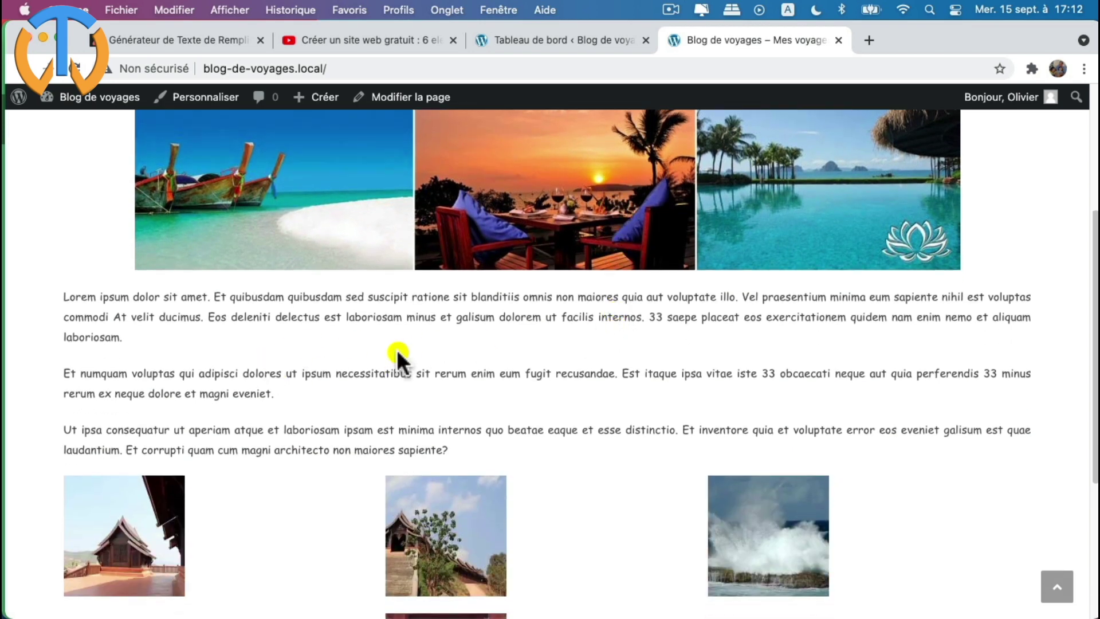
scroll(435, 385, "down", 5)
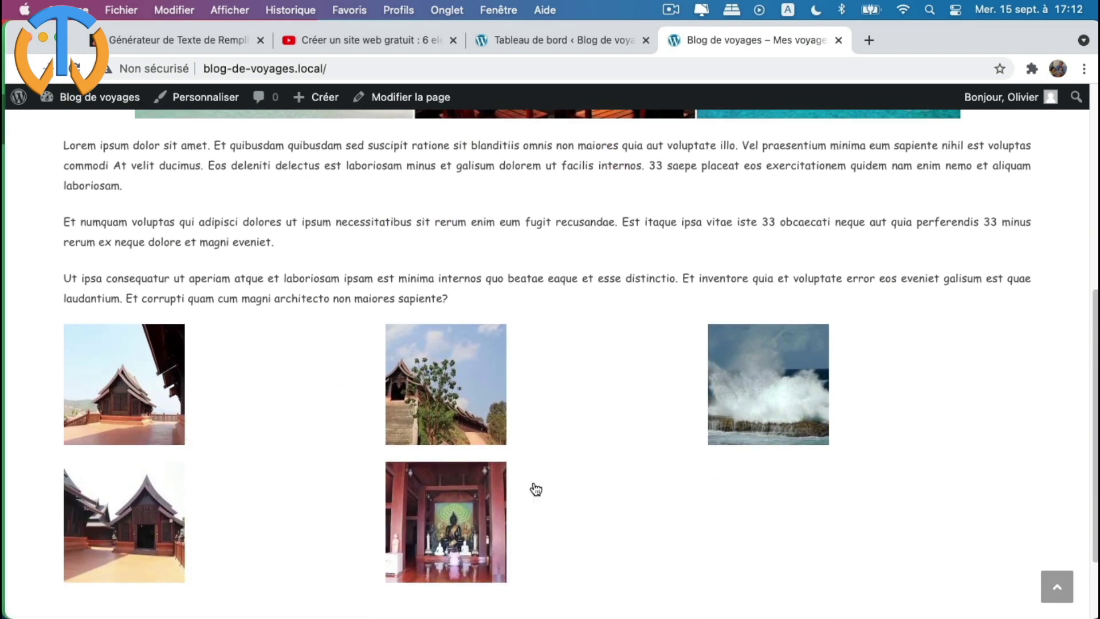
scroll(607, 475, "down", 1)
- View the middle temple photo from the gallery's first row on its own page, and return to the home page
left_click(449, 380)
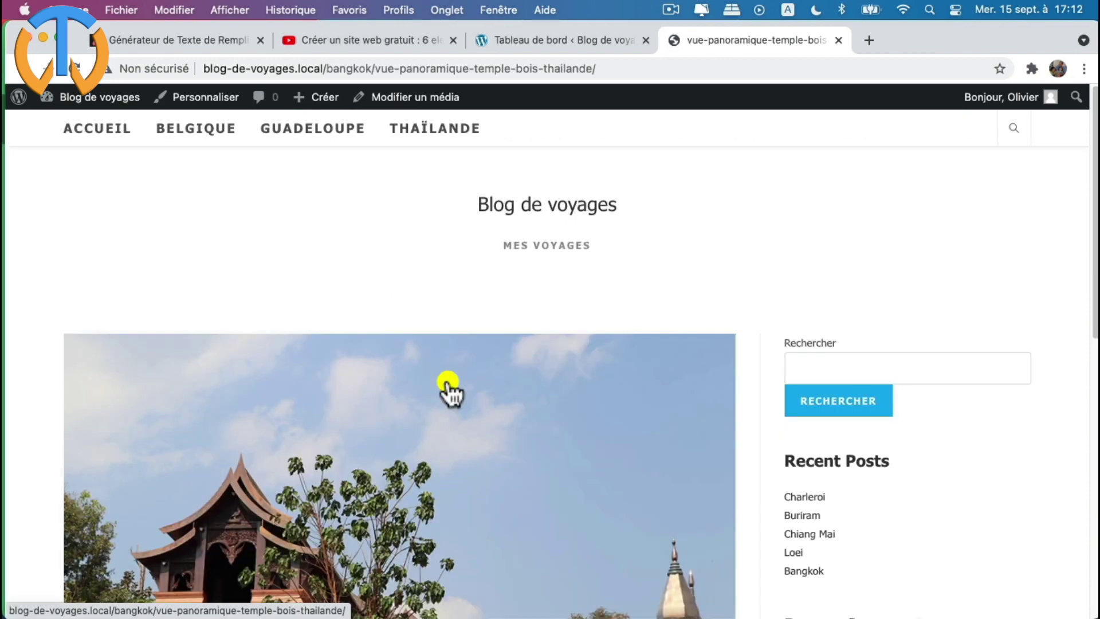
scroll(590, 408, "down", 10)
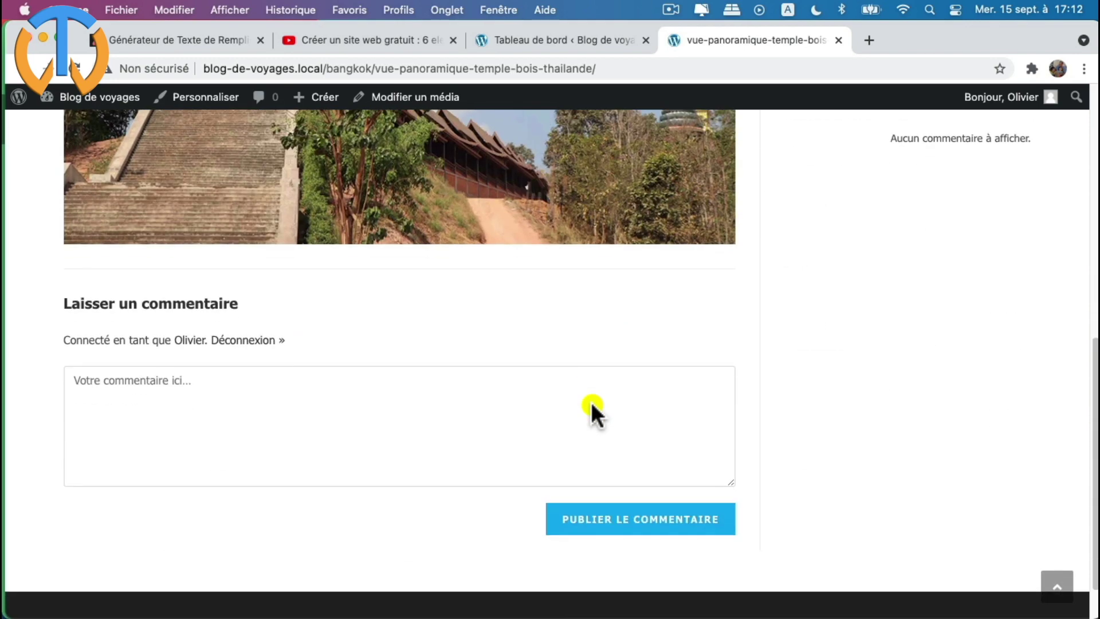
scroll(591, 409, "up", 10)
scroll(590, 407, "up", 1)
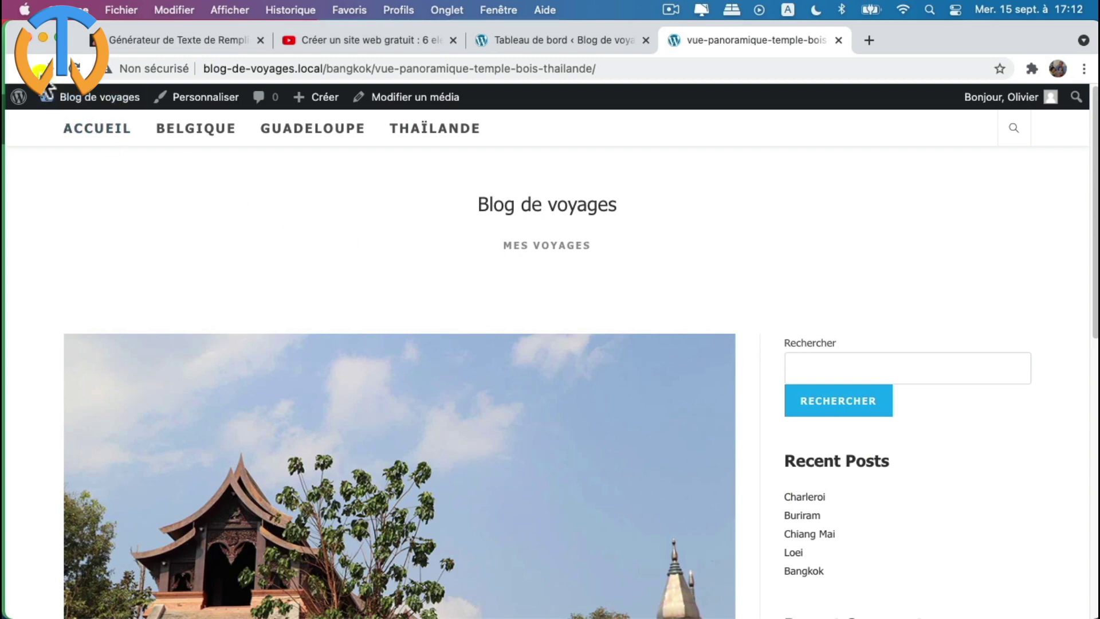
left_click(22, 70)
scroll(504, 479, "up", 5)
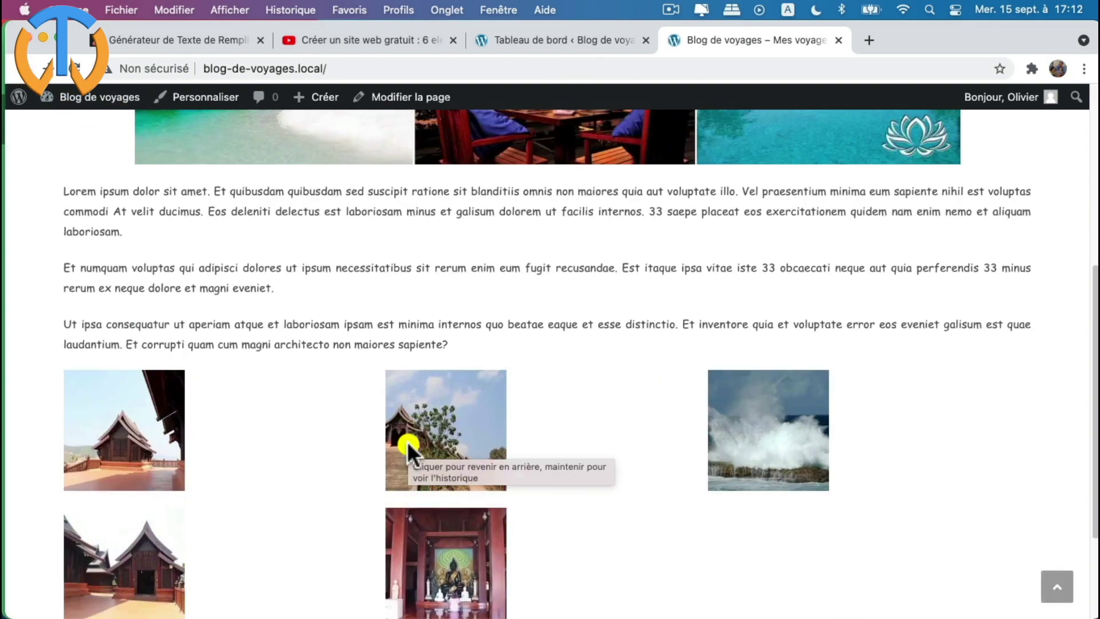
scroll(389, 372, "up", 2)
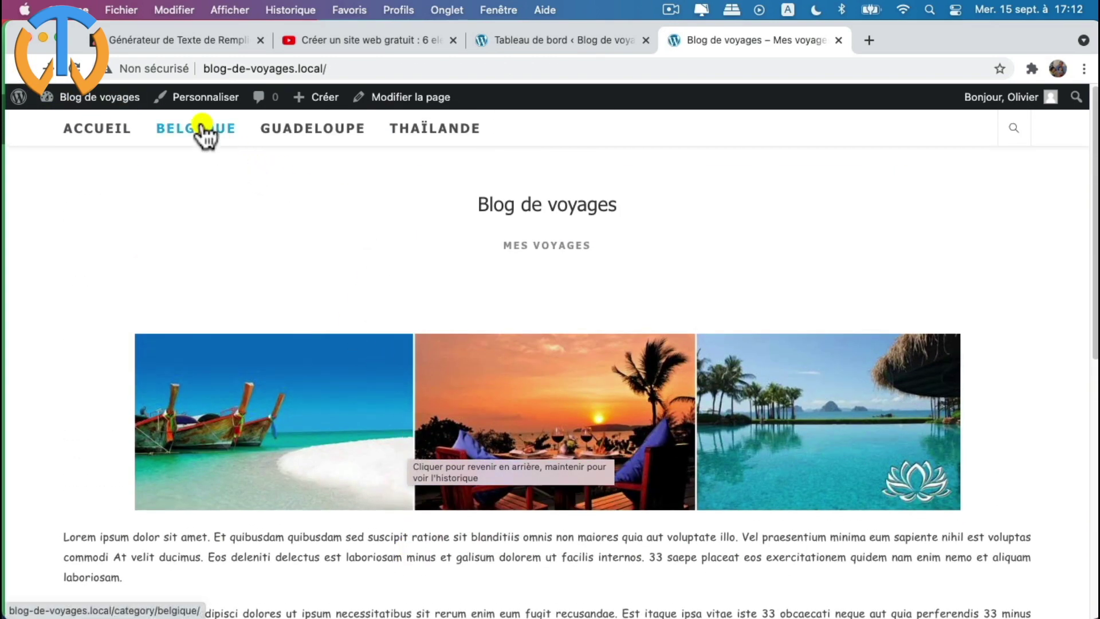
- Open the Guadeloupe category and look through its posts
left_click(291, 129)
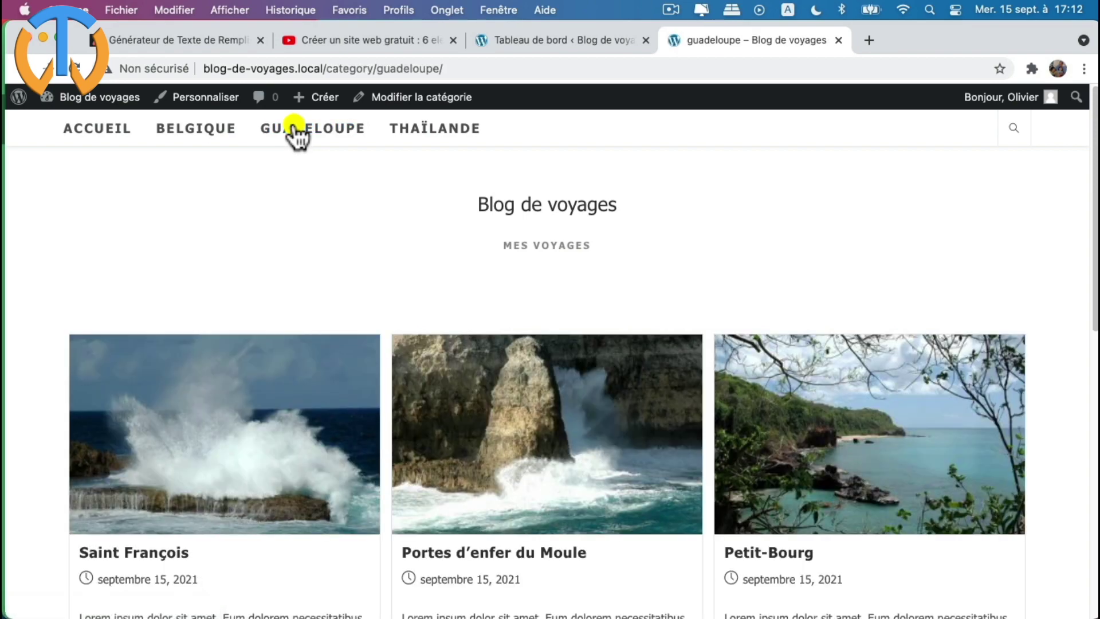
scroll(523, 347, "down", 6)
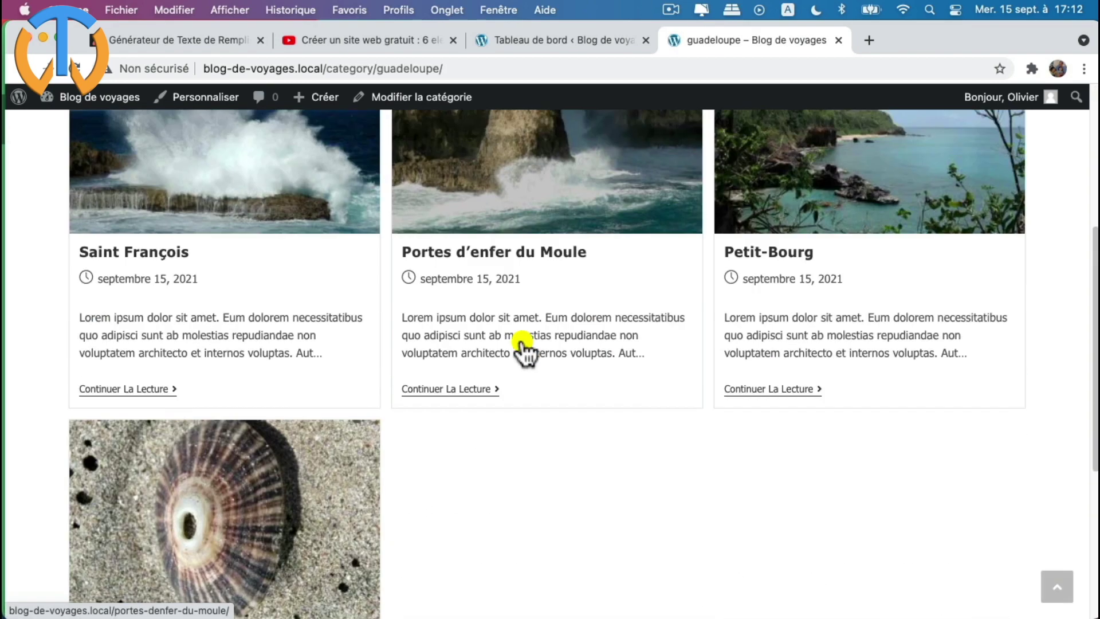
scroll(522, 344, "up", 6)
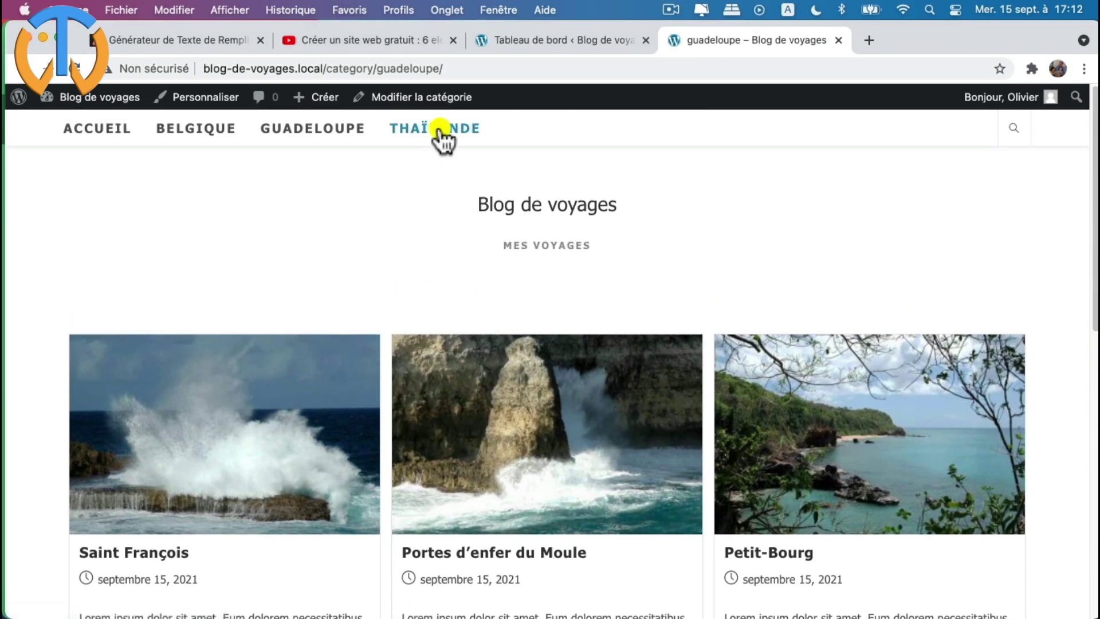
- Open the Chiang Mai article from the Thaïlande category and look through its layout, text and sidebar
left_click(441, 131)
scroll(580, 423, "down", 4)
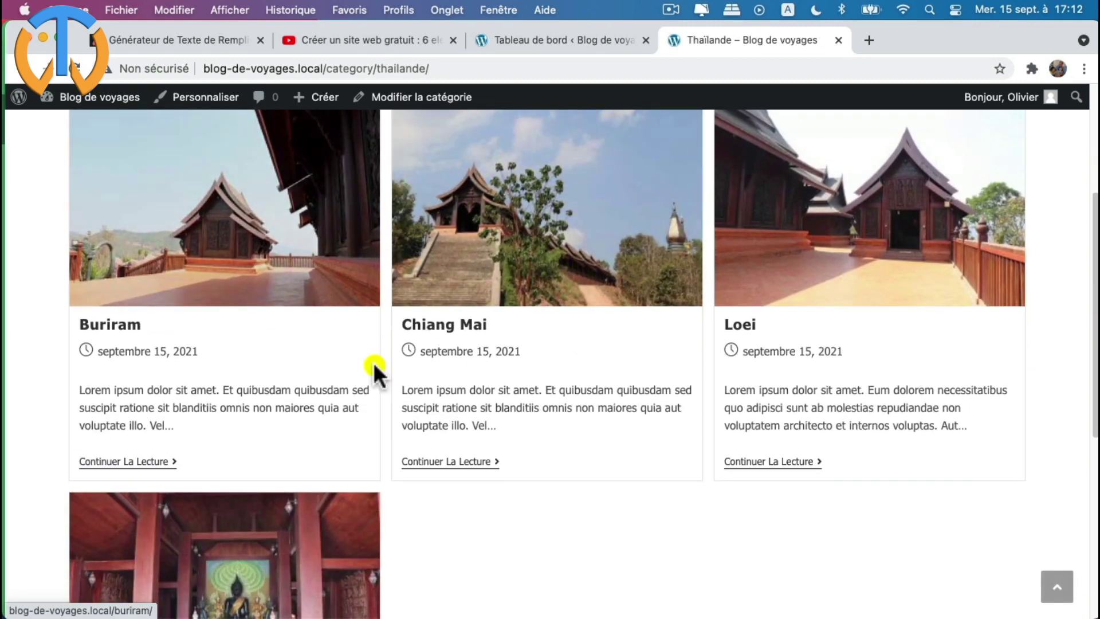
left_click(459, 463)
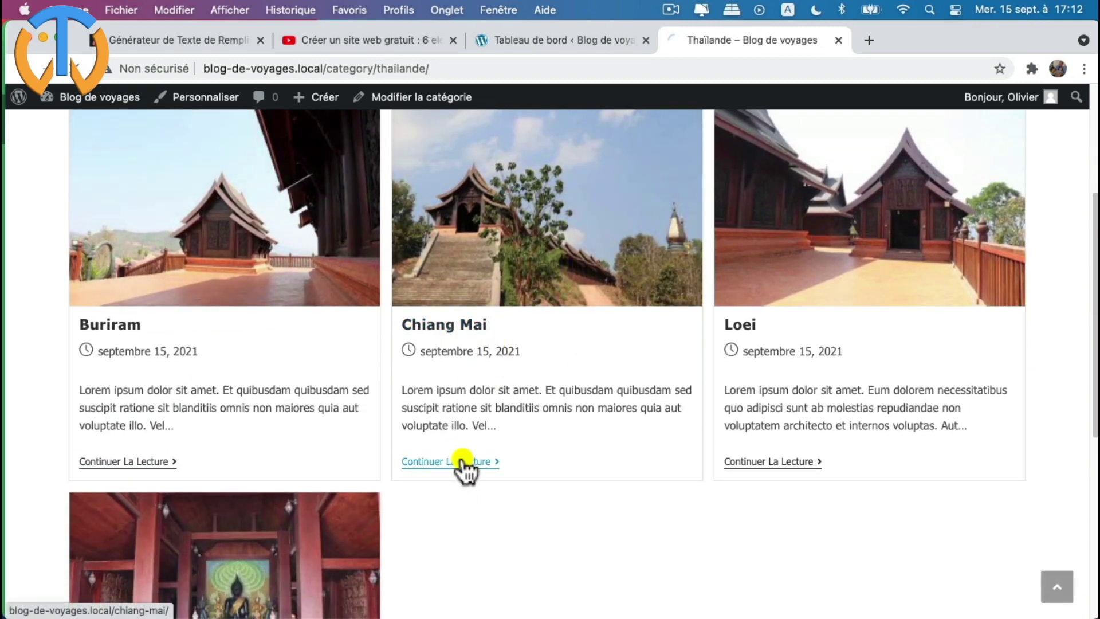
scroll(644, 466, "down", 5)
scroll(592, 422, "down", 8)
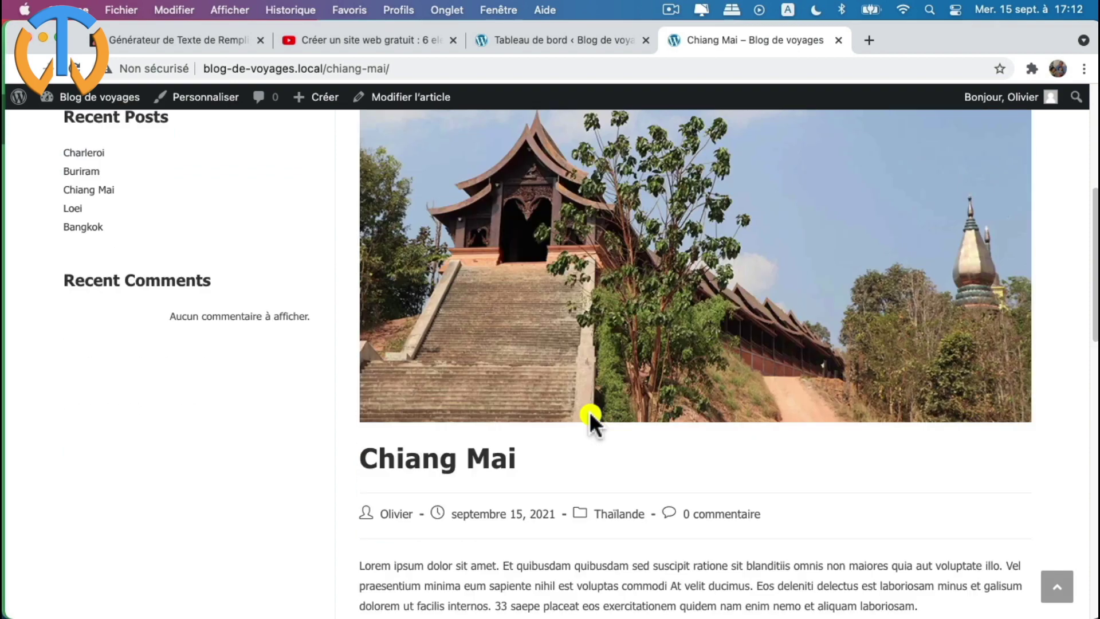
scroll(593, 344, "down", 10)
scroll(572, 356, "up", 20)
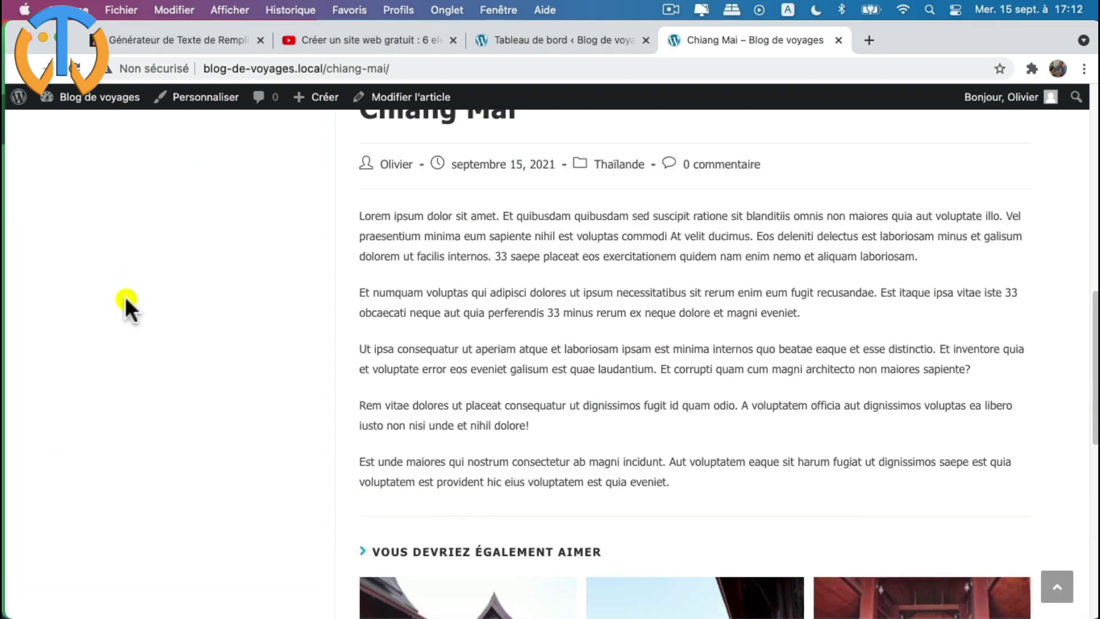
scroll(697, 414, "up", 5)
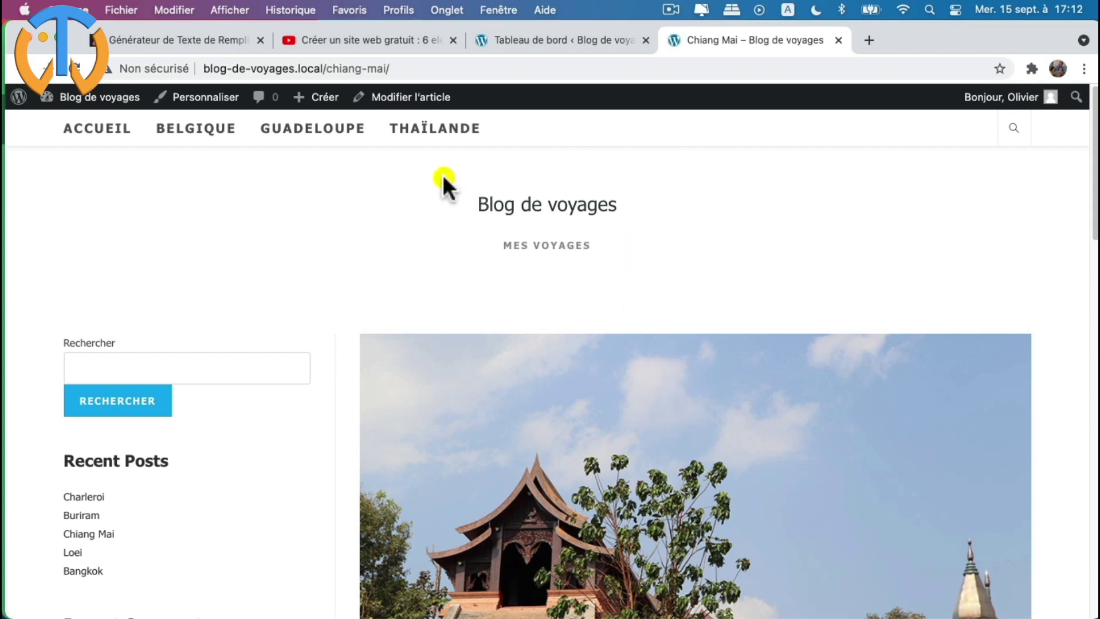
- Go back to the blog's home page and look at its header area
left_click(95, 129)
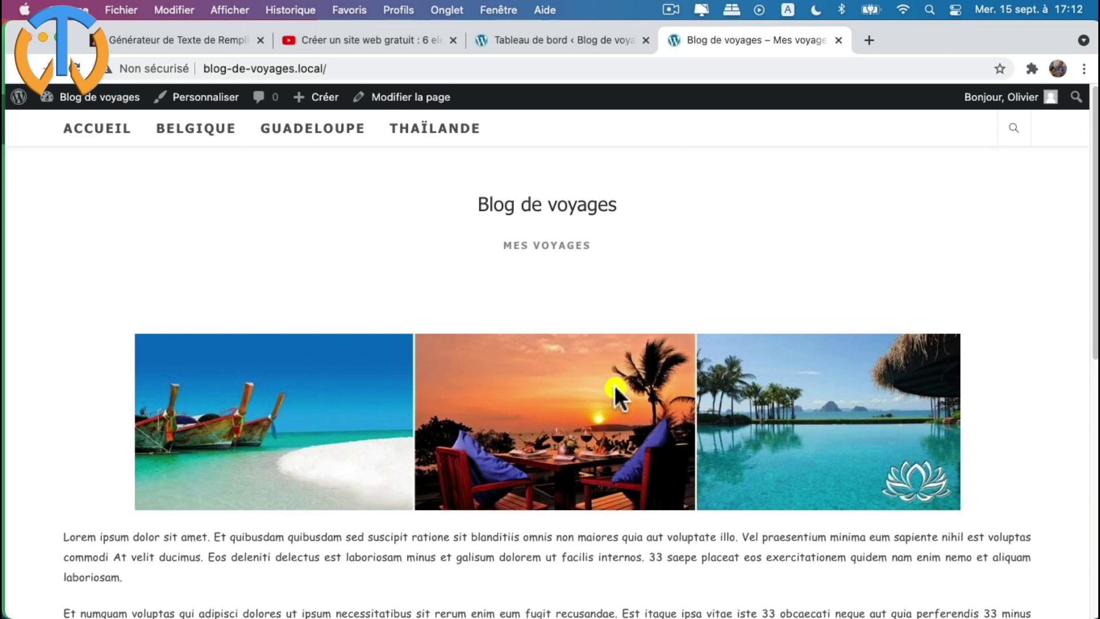
scroll(624, 389, "down", 1)
scroll(625, 384, "up", 1)
- Switch to the WordPress dashboard and review the list of installed plugins
left_click(555, 37)
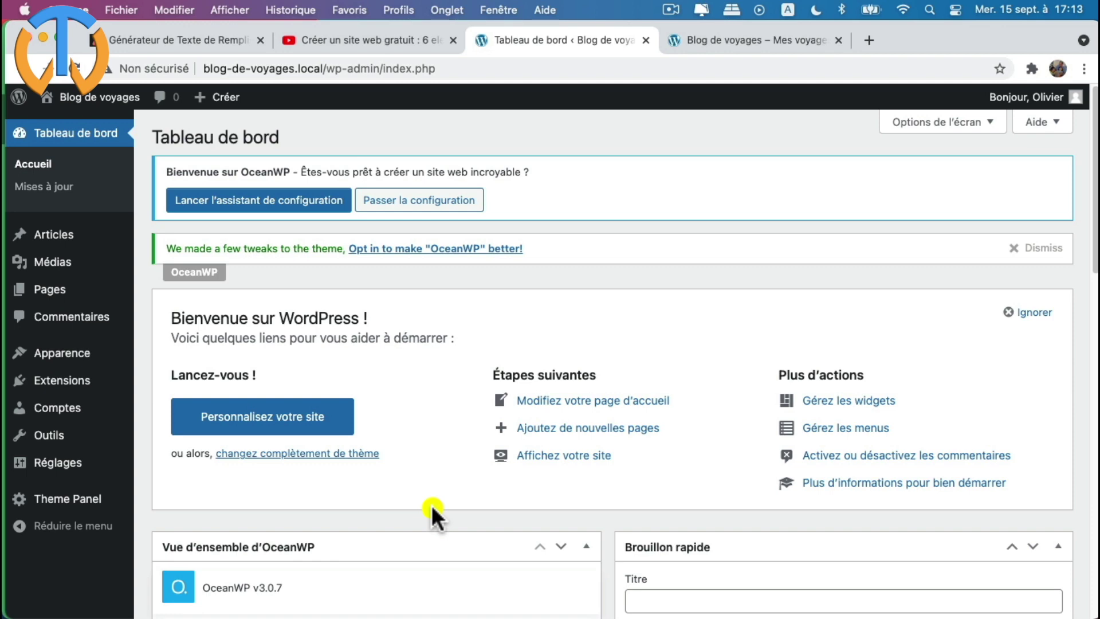
mouse_move(76, 381)
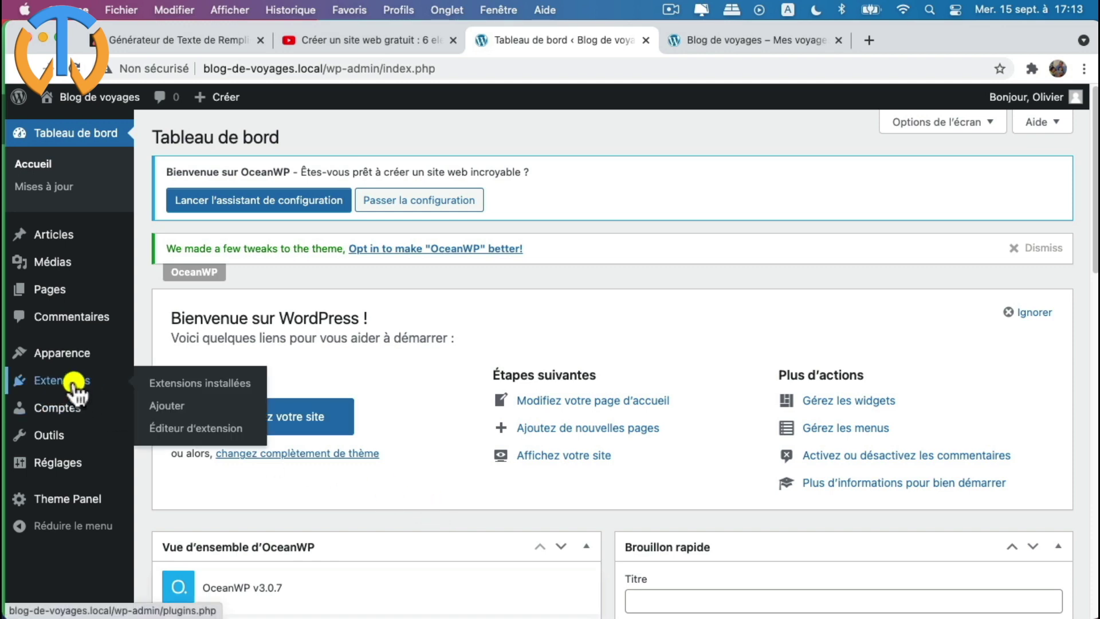
left_click(181, 385)
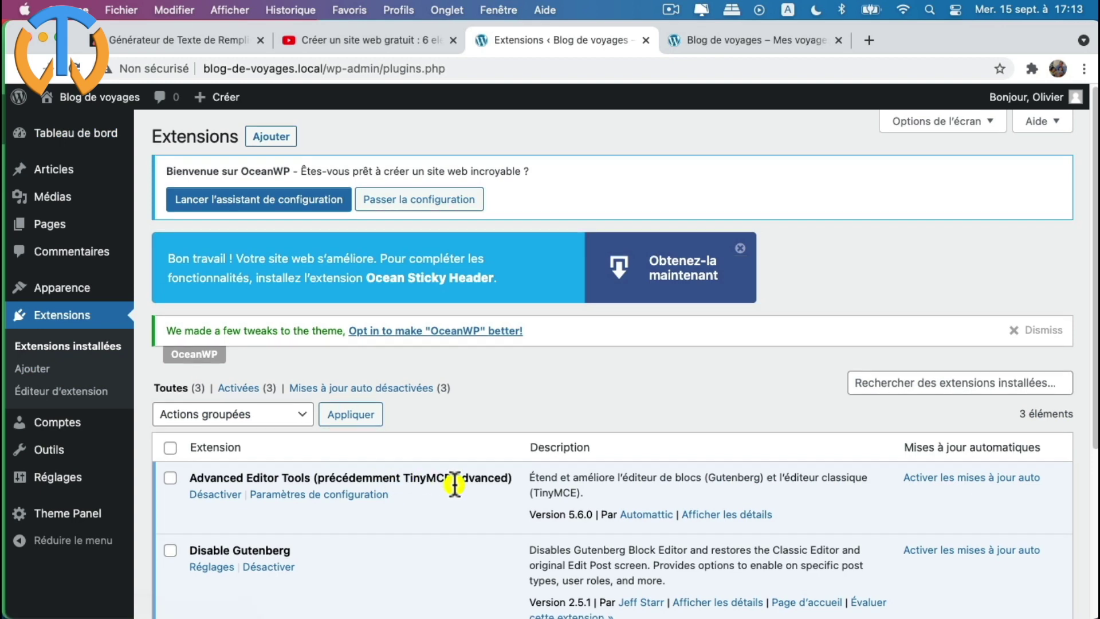
scroll(452, 486, "down", 5)
scroll(453, 486, "up", 5)
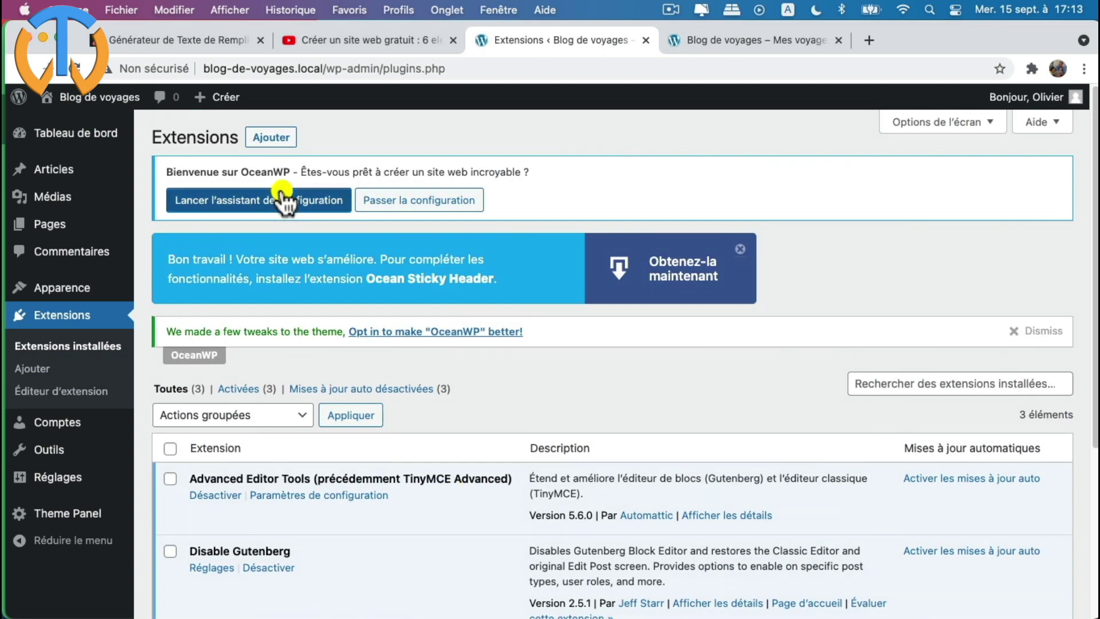
- Search the plugins available to add for "elementor" and install Elementor Website Builder
left_click(262, 140)
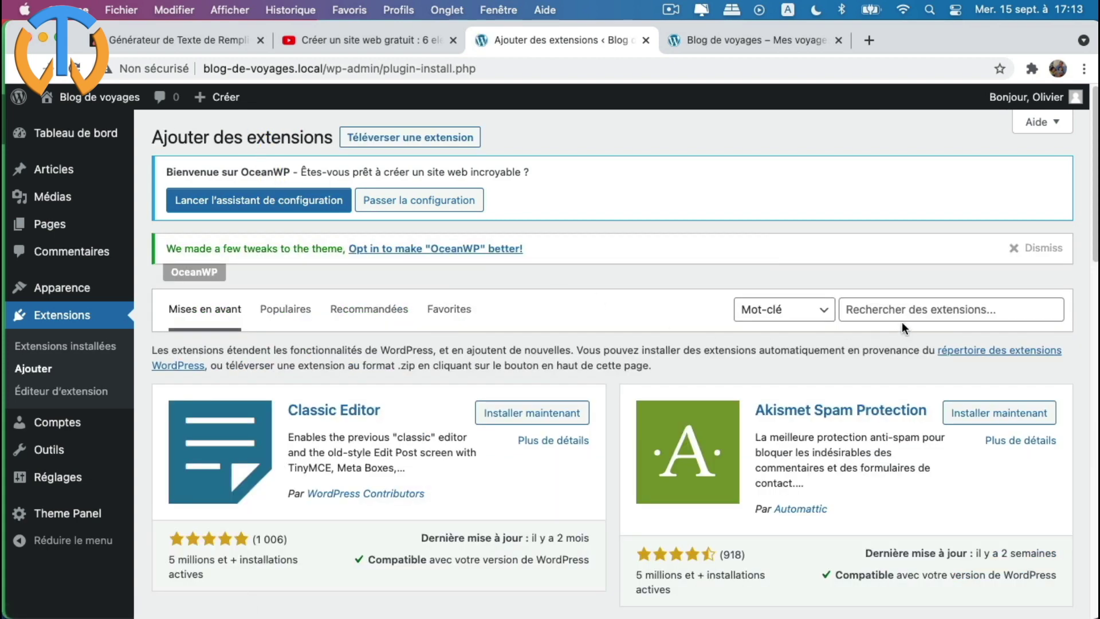
left_click(875, 310)
type("eleme")
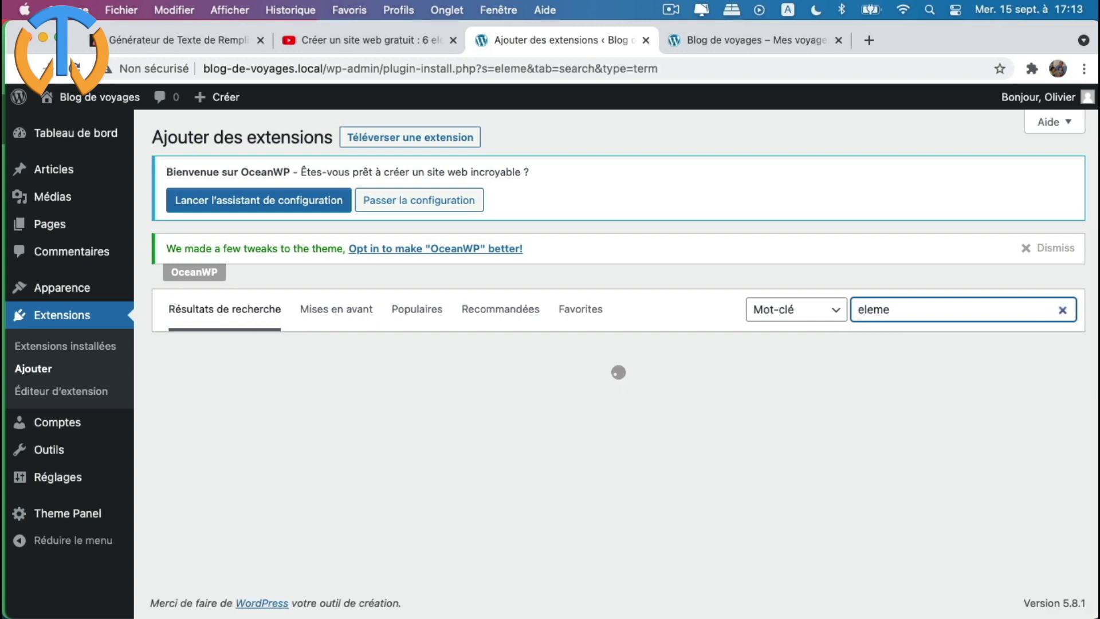
type("ntor")
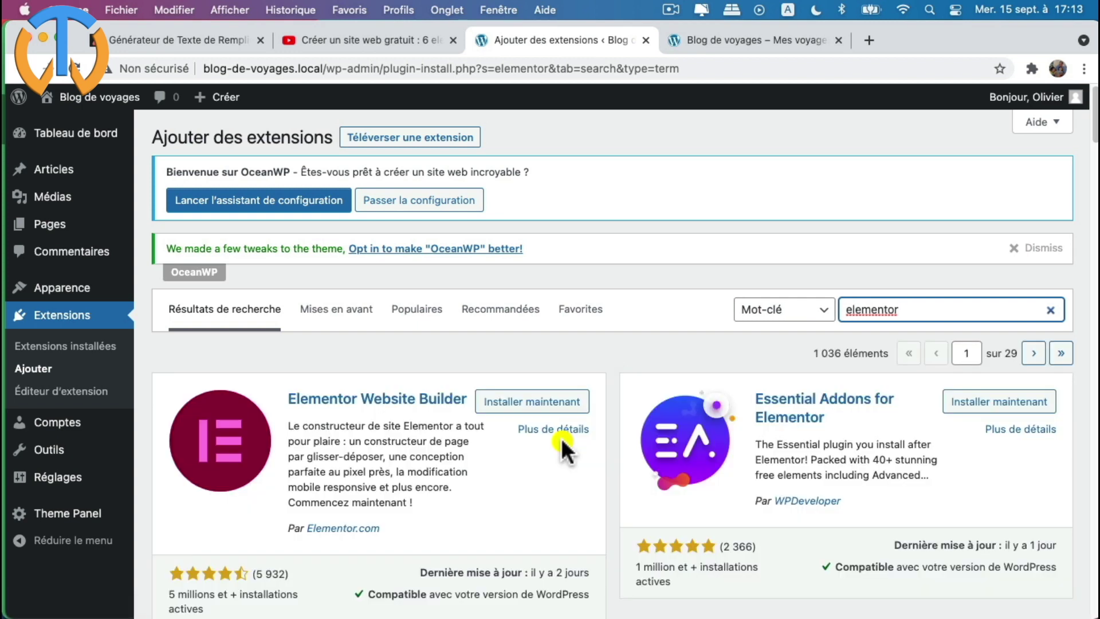
scroll(298, 499, "down", 1)
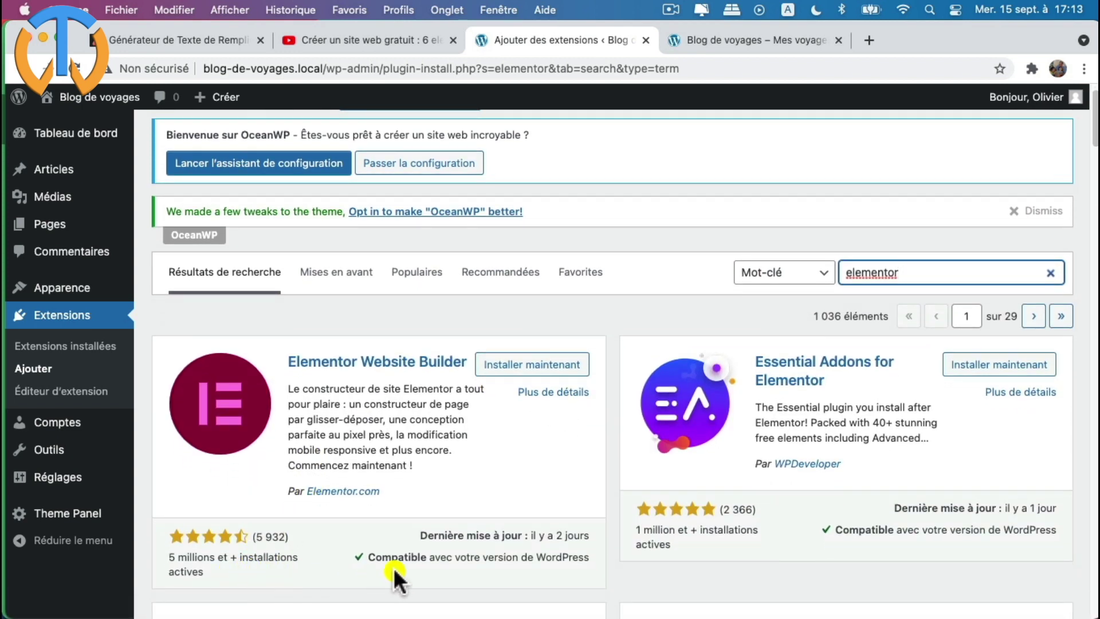
left_click(525, 366)
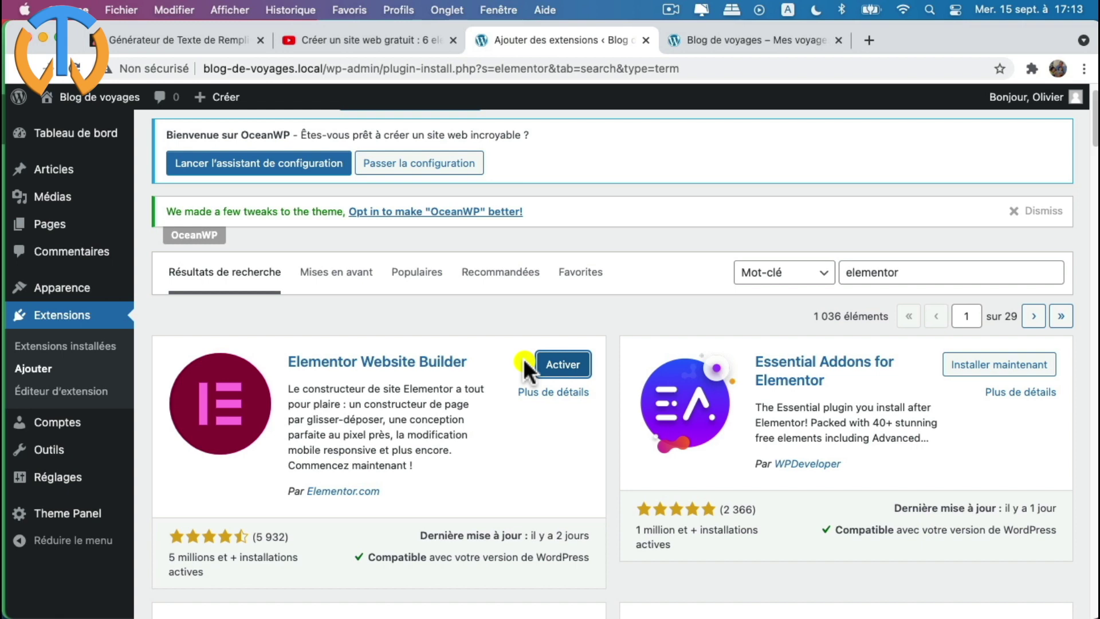
- Search the available plugins for "post grid elementor" and install Post Grid Elementor Addon
left_click(850, 272)
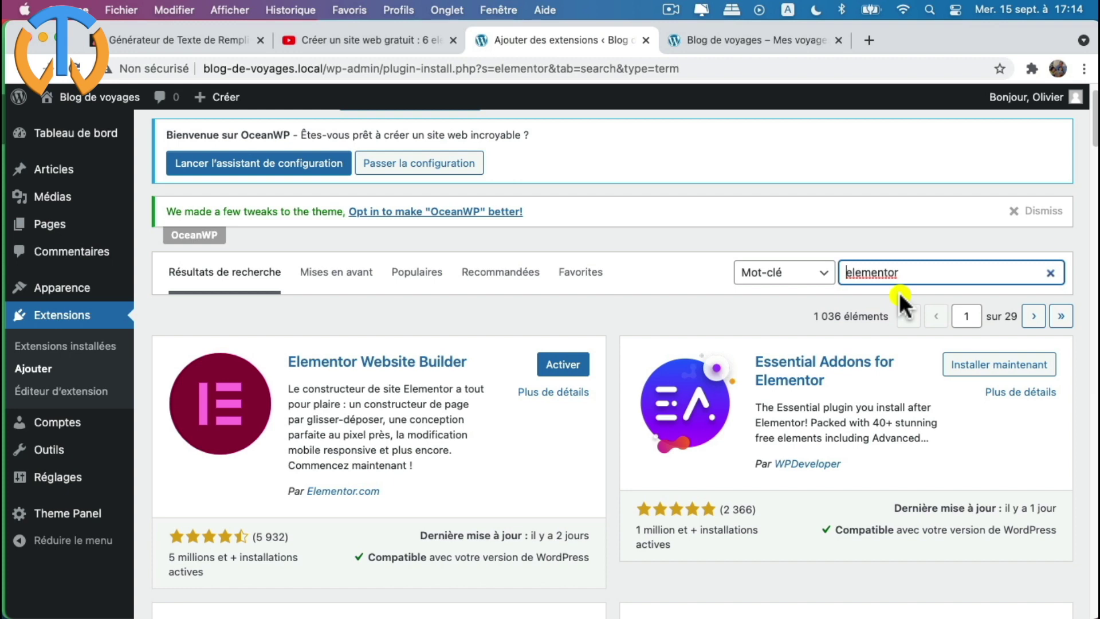
type("post gr")
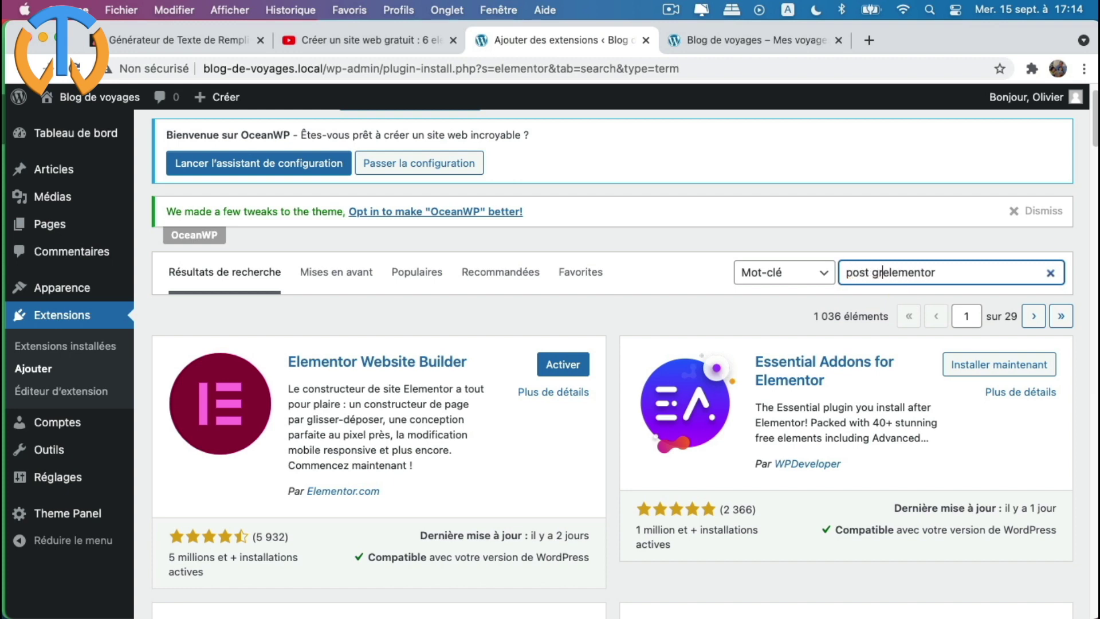
type("id")
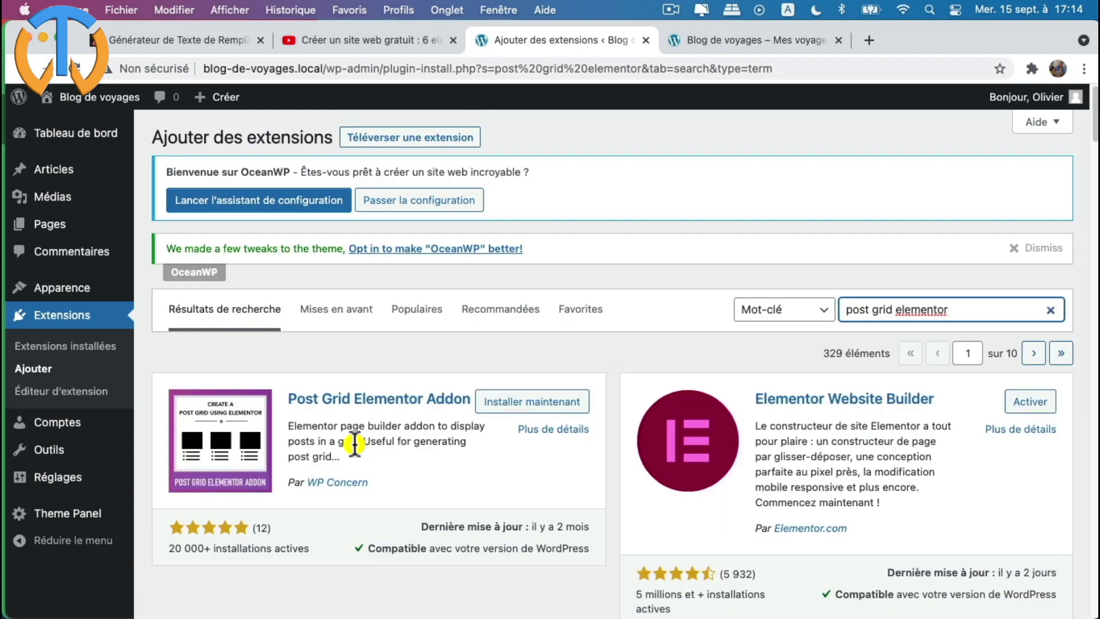
left_click(530, 404)
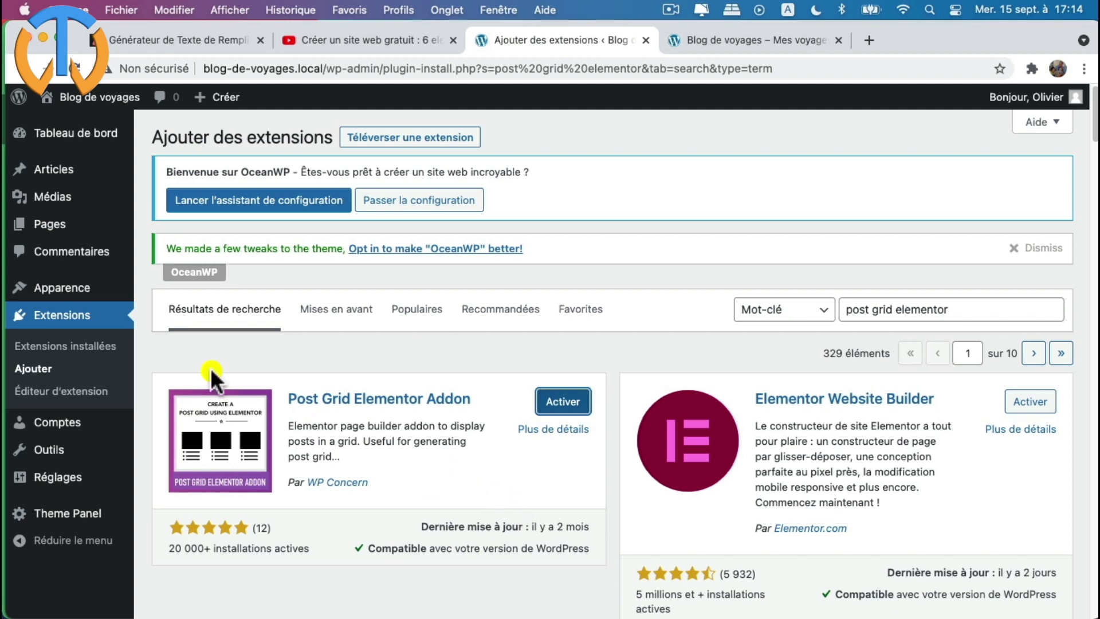
- Activate the Elementor and Post Grid Elementor Addon plugins together with a bulk action in the installed plugins list
left_click(103, 346)
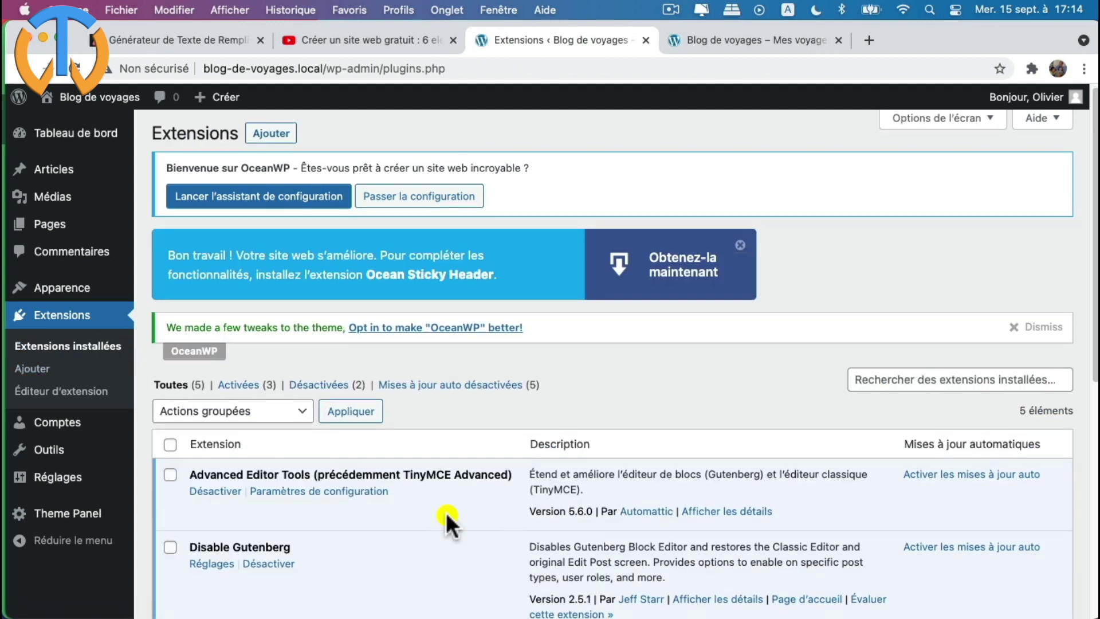
scroll(447, 514, "down", 5)
scroll(445, 512, "down", 2)
scroll(444, 458, "up", 5)
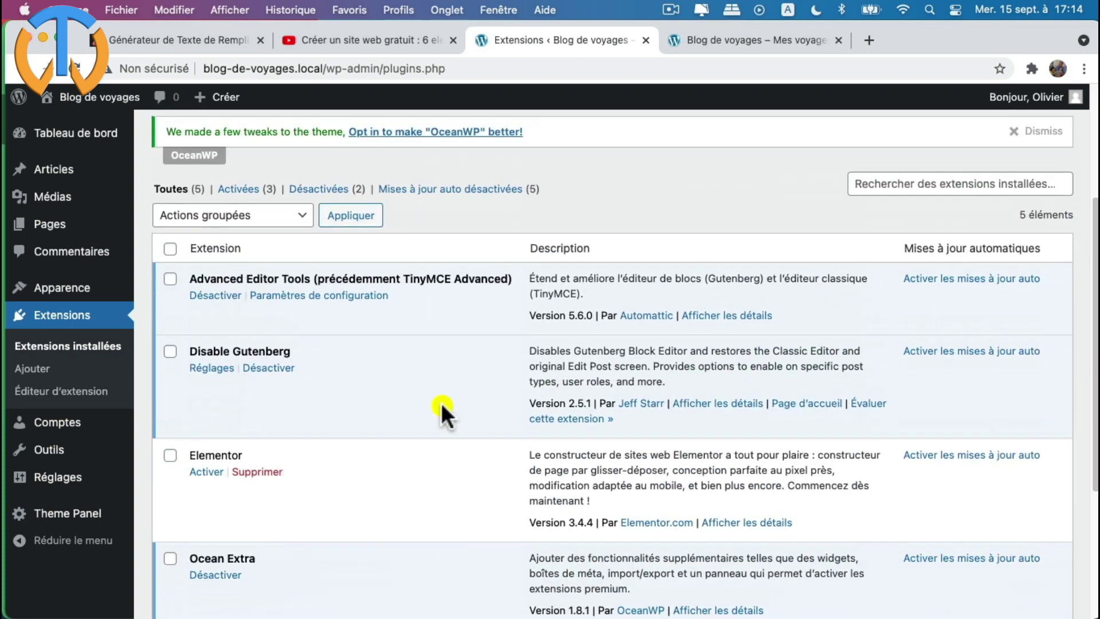
scroll(418, 379, "down", 5)
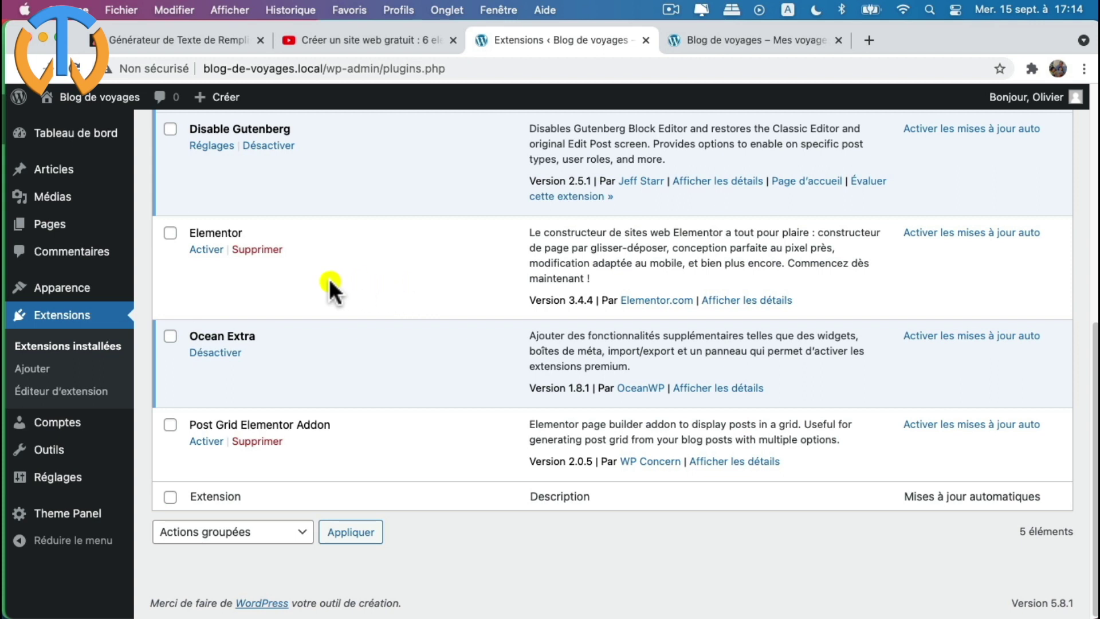
left_click(170, 232)
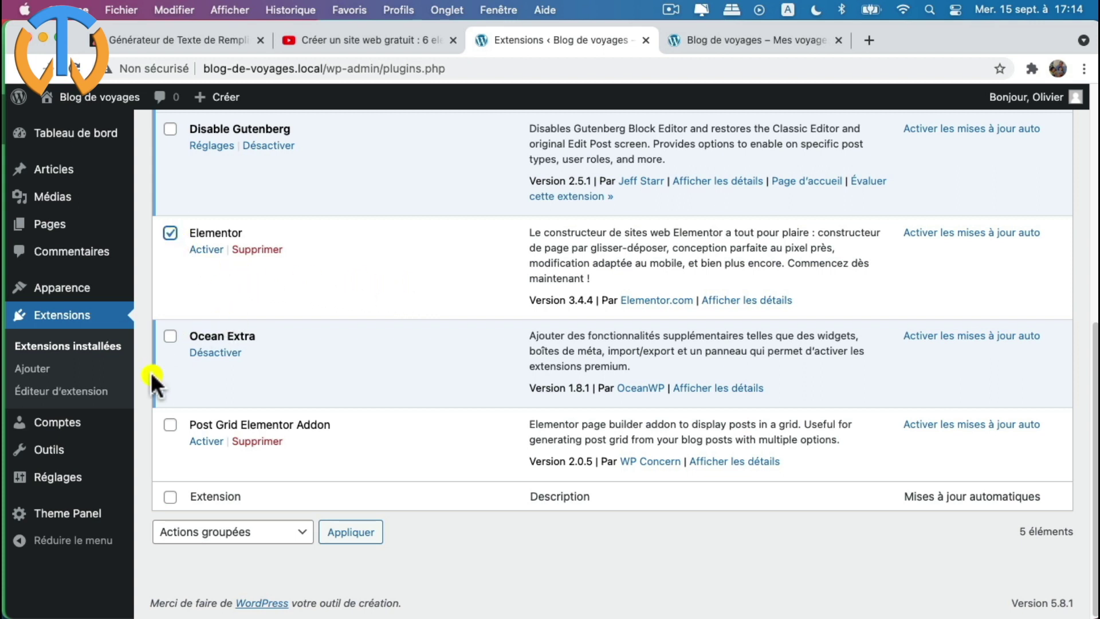
left_click(170, 424)
left_click(200, 533)
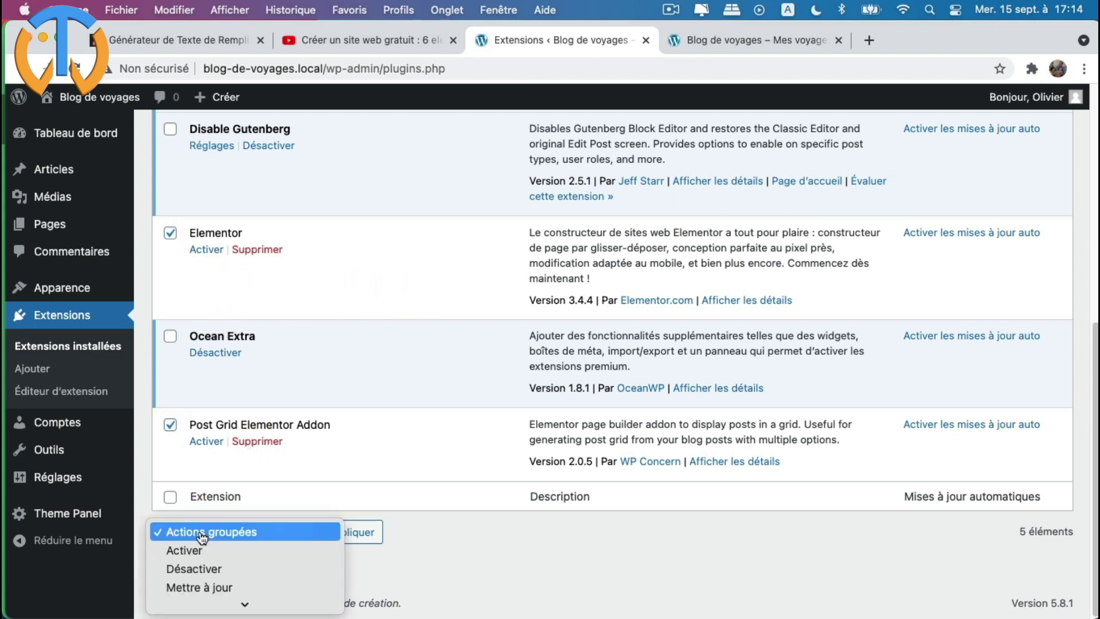
left_click(289, 551)
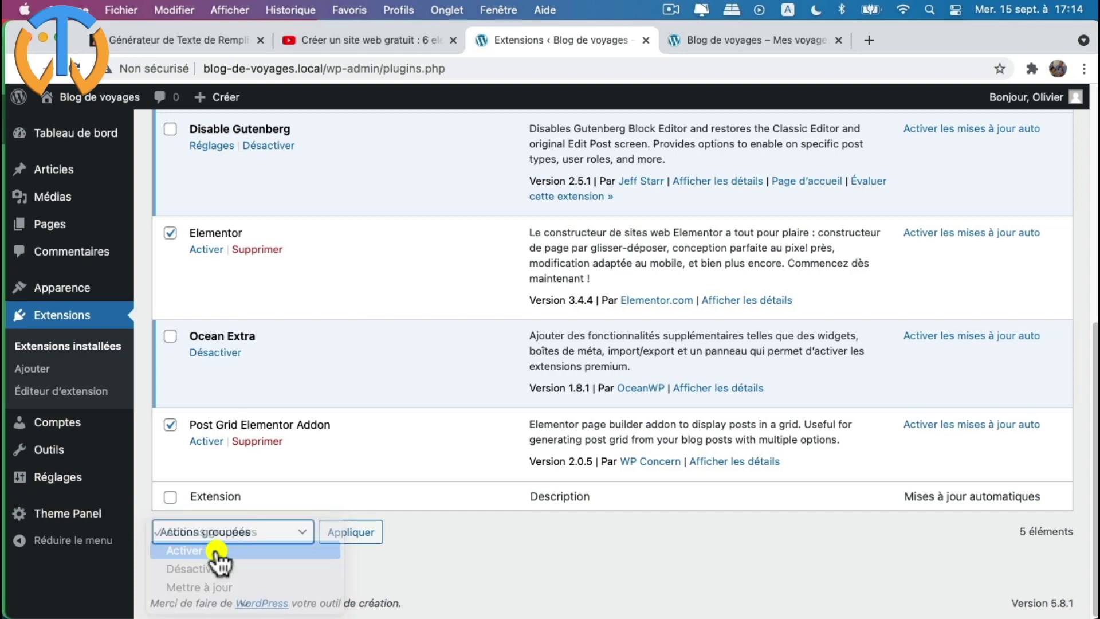
left_click(375, 538)
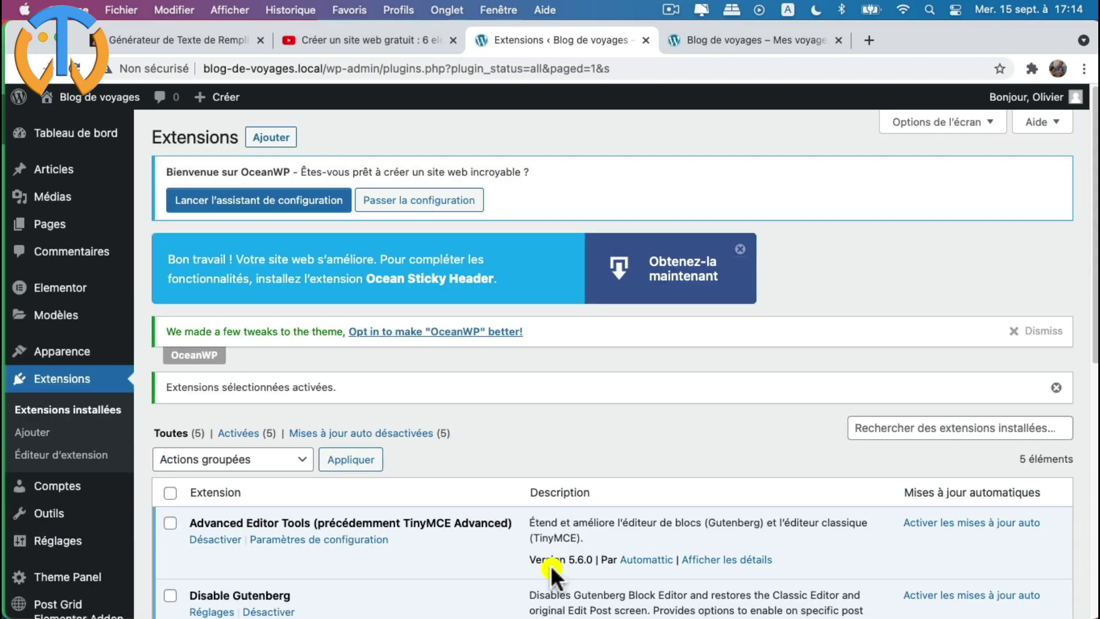
scroll(510, 553, "down", 10)
scroll(509, 551, "up", 10)
- Switch to the blog's home page and review its banner image, text and photo gallery
left_click(750, 39)
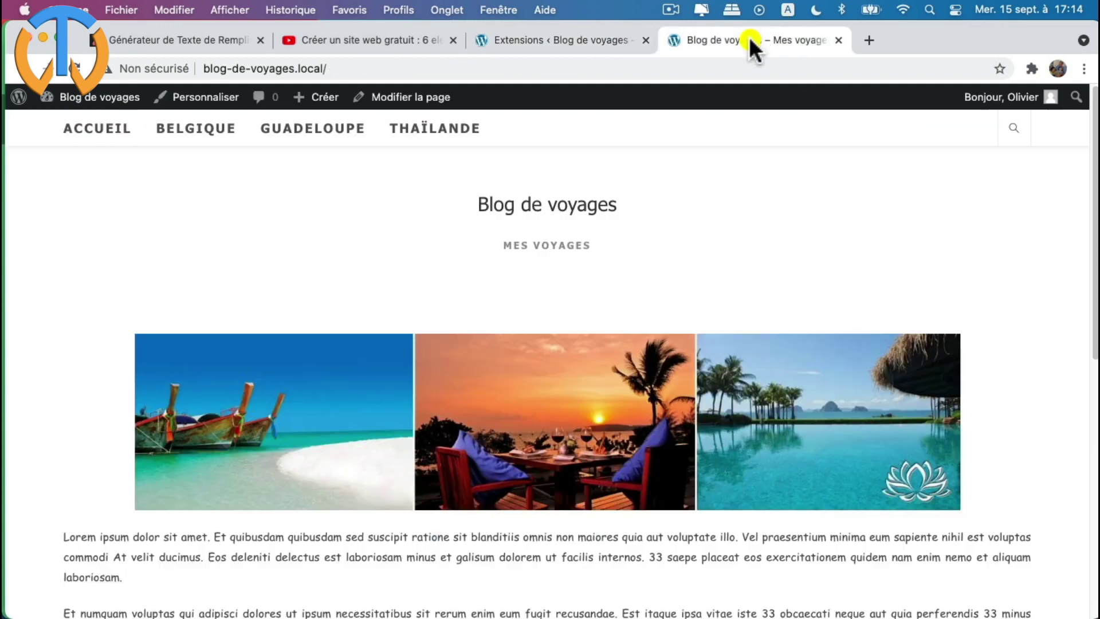
scroll(459, 243, "down", 5)
scroll(459, 242, "down", 4)
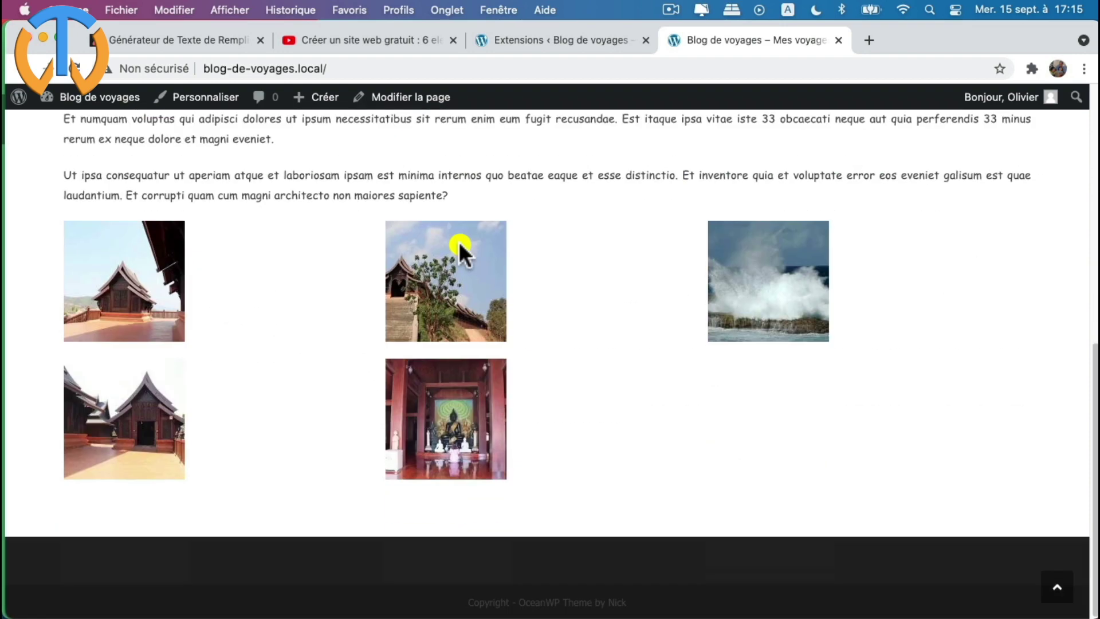
scroll(459, 245, "up", 3)
scroll(443, 516, "up", 6)
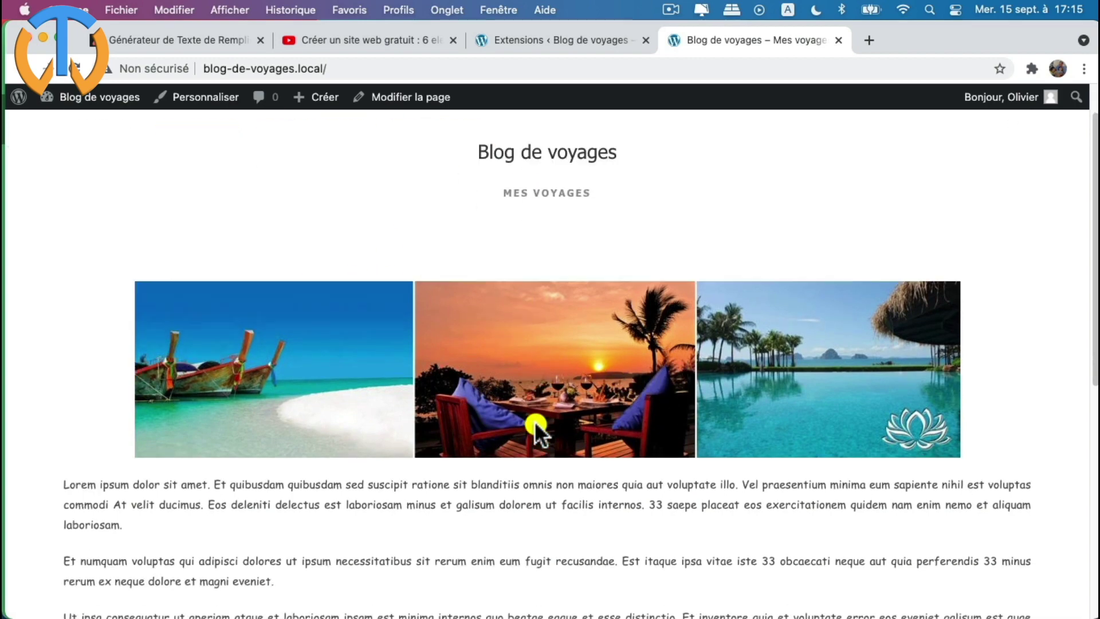
scroll(534, 421, "down", 5)
scroll(479, 429, "up", 5)
- Return to the WordPress dashboard and open the Accueil page for editing from the list of all pages
left_click(498, 42)
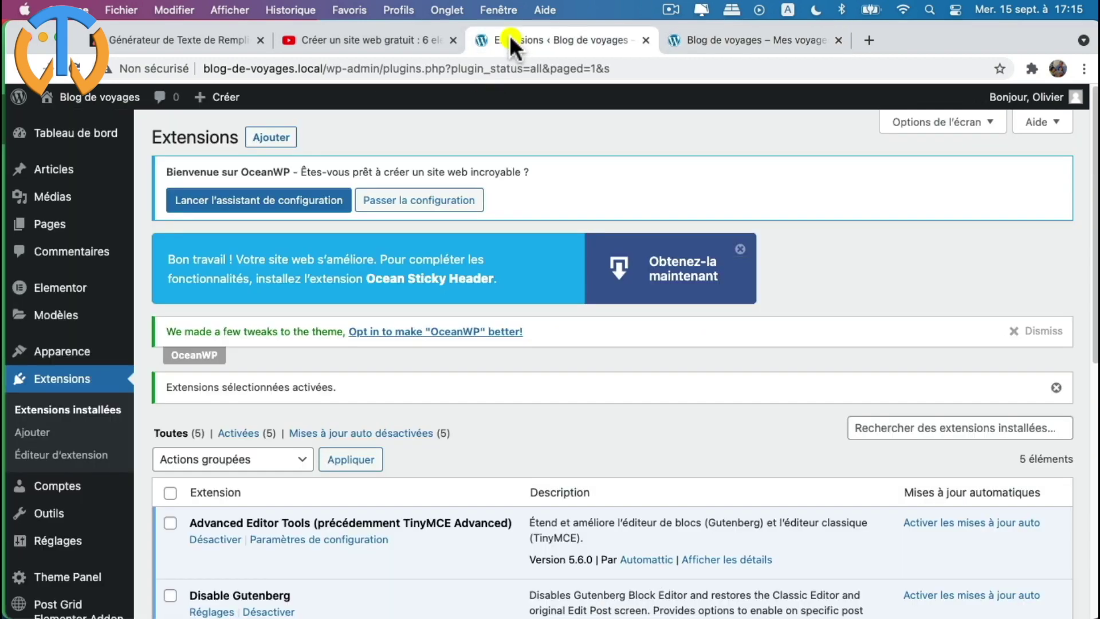
mouse_move(41, 228)
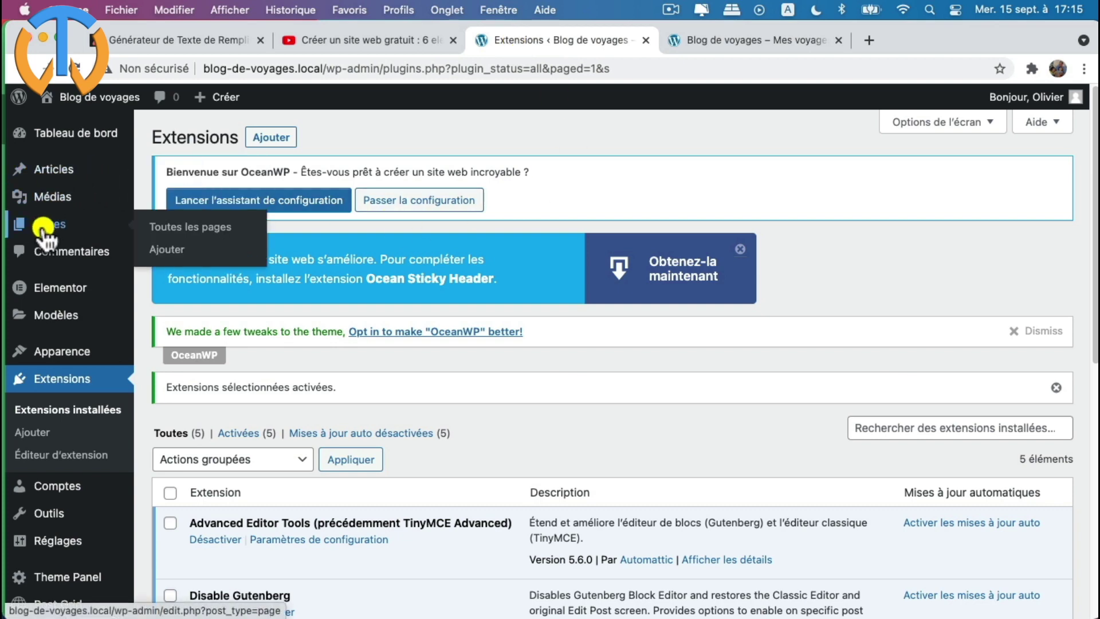
left_click(178, 228)
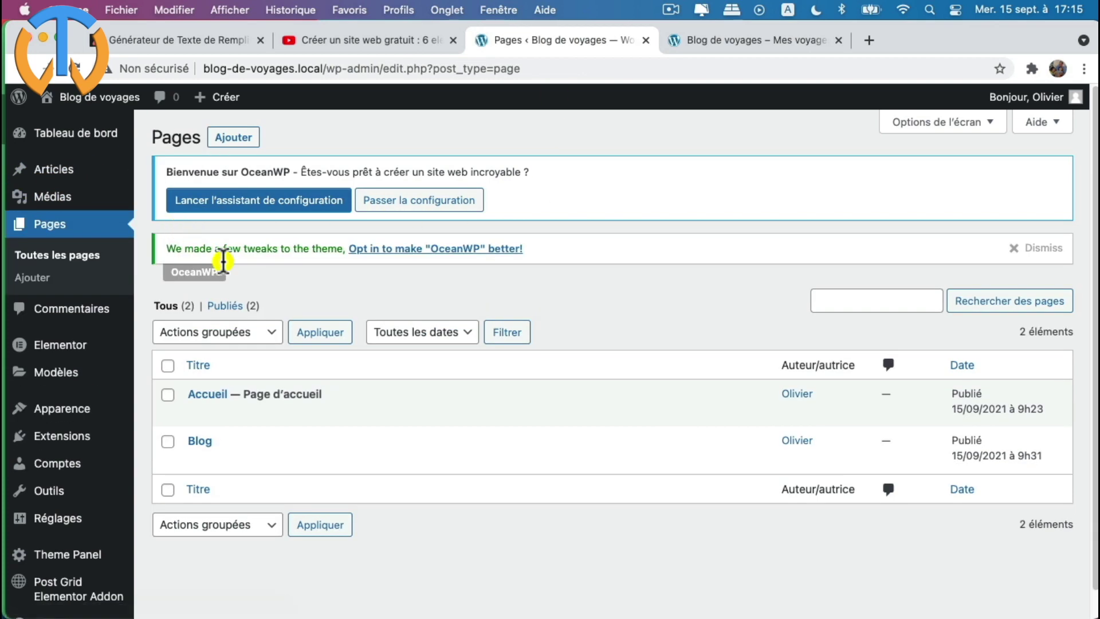
scroll(360, 360, "down", 1)
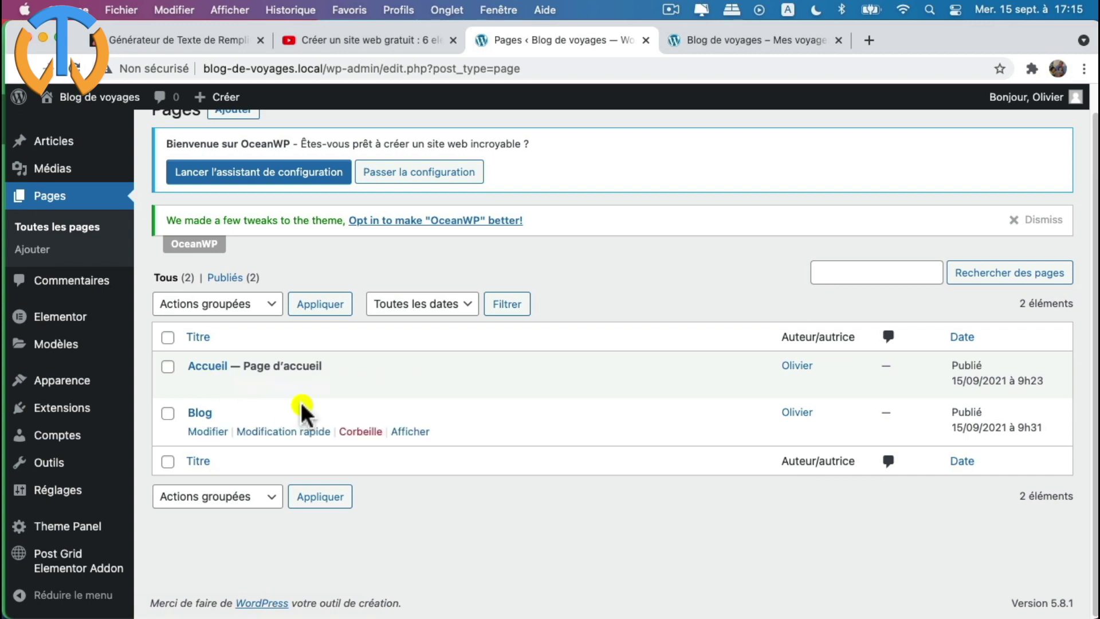
left_click(208, 383)
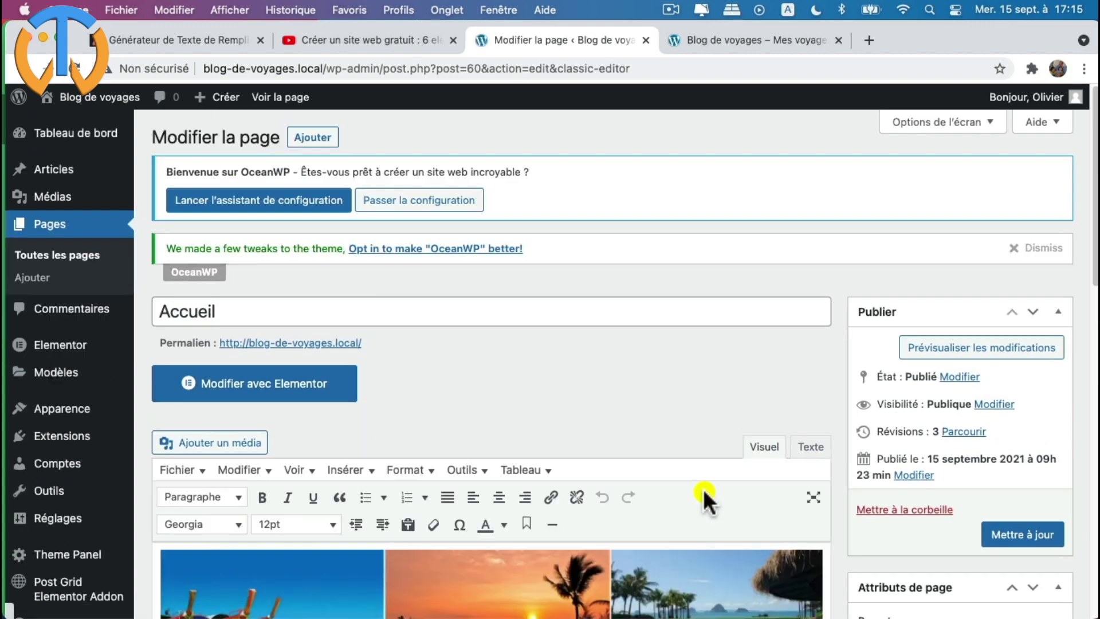
- Examine the Accueil page's content in the classic editor, from the banner image down to the photo gallery
scroll(703, 489, "down", 5)
scroll(703, 490, "down", 3)
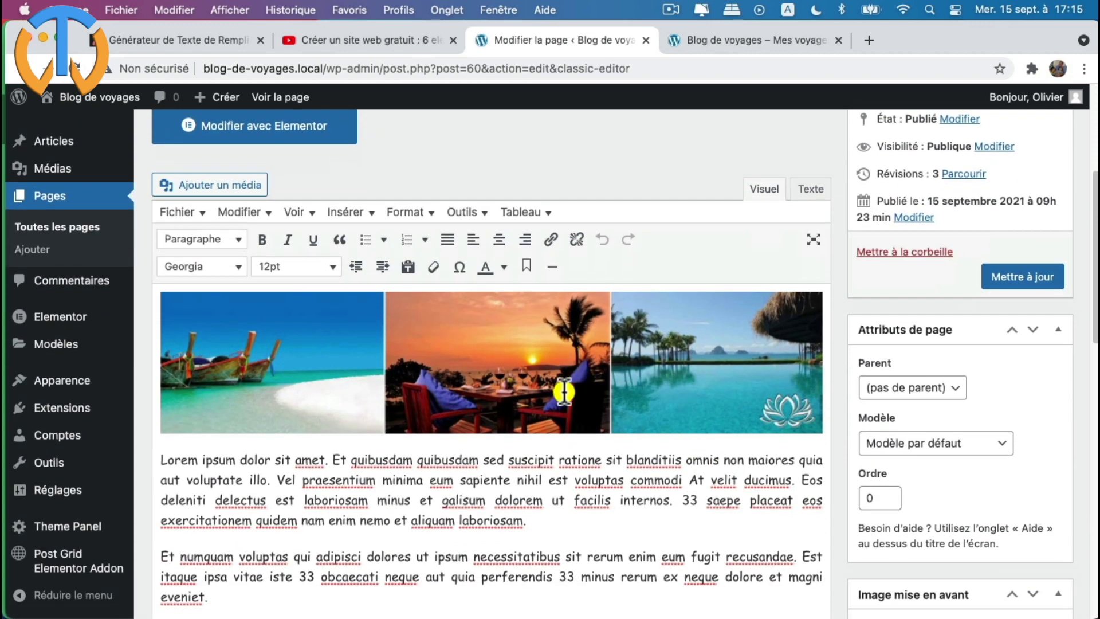
scroll(643, 376, "down", 3)
scroll(512, 398, "up", 10)
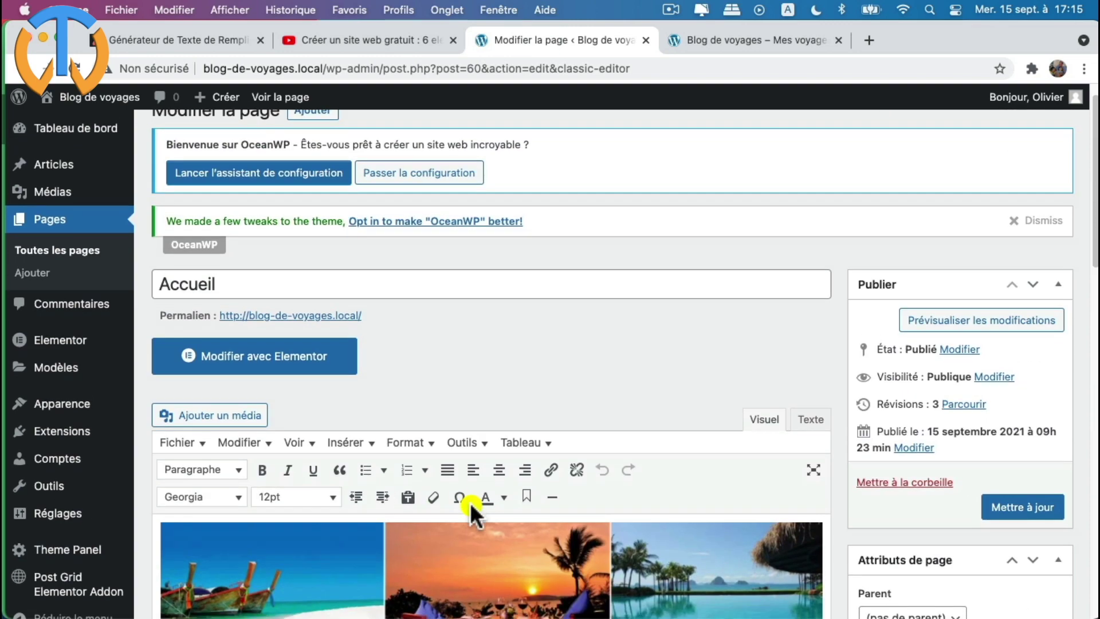
scroll(474, 498, "down", 5)
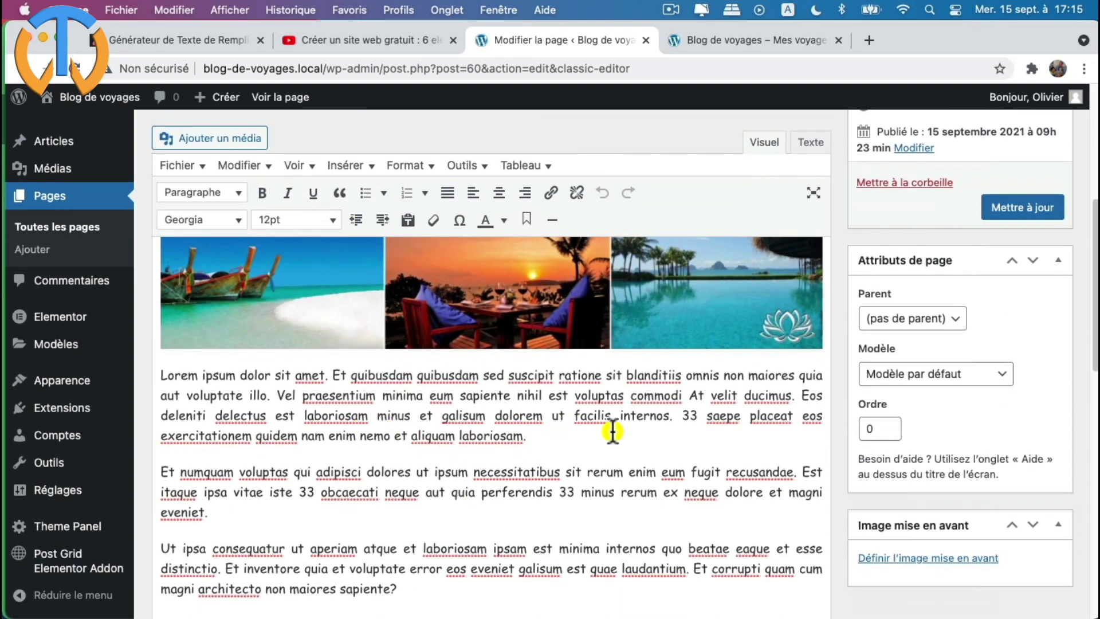
scroll(613, 425, "down", 5)
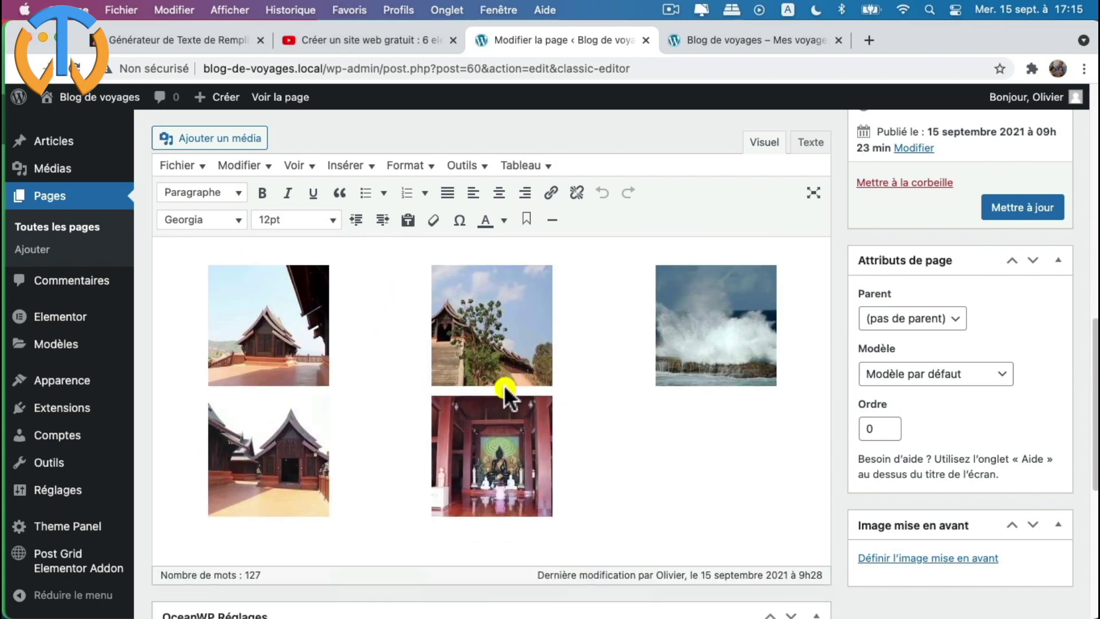
scroll(706, 491, "up", 6)
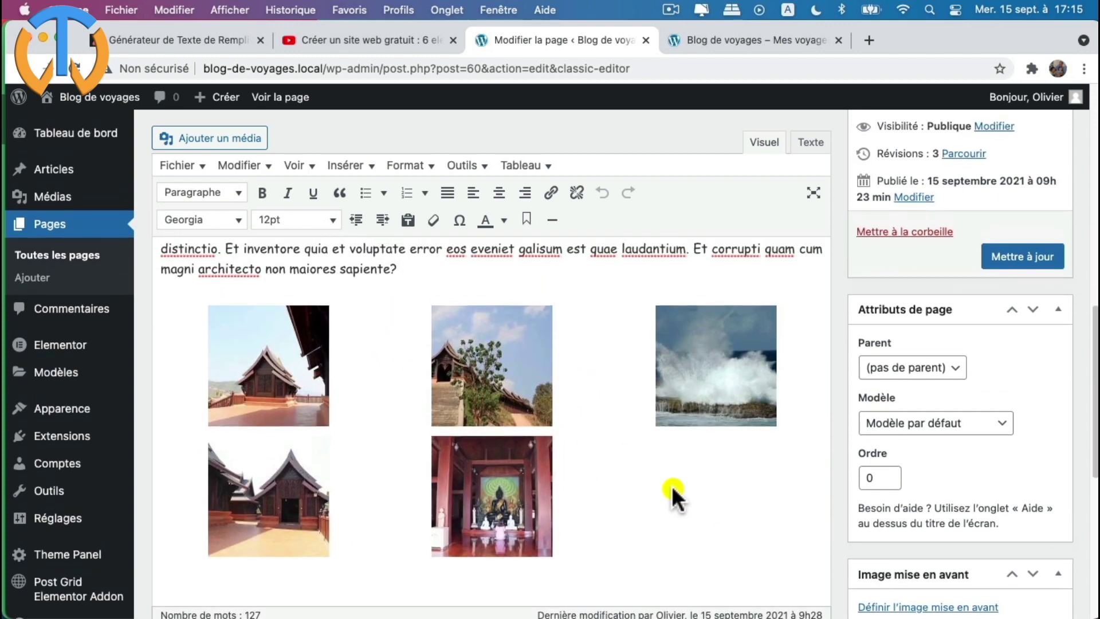
scroll(671, 487, "up", 5)
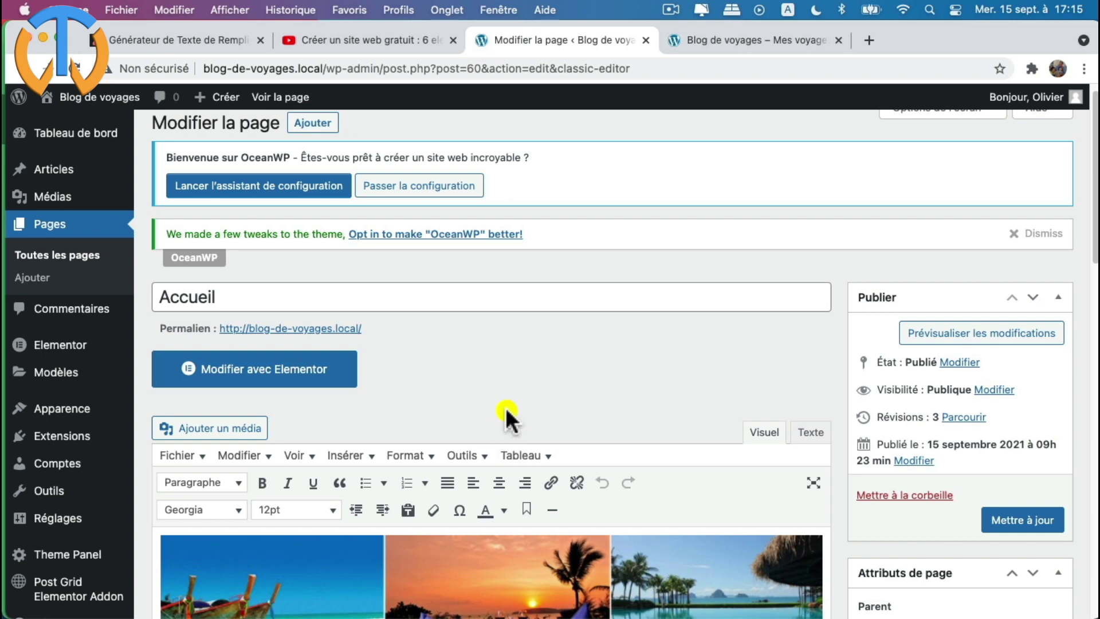
- Open the Accueil page in the Elementor editor and look over its content
left_click(263, 375)
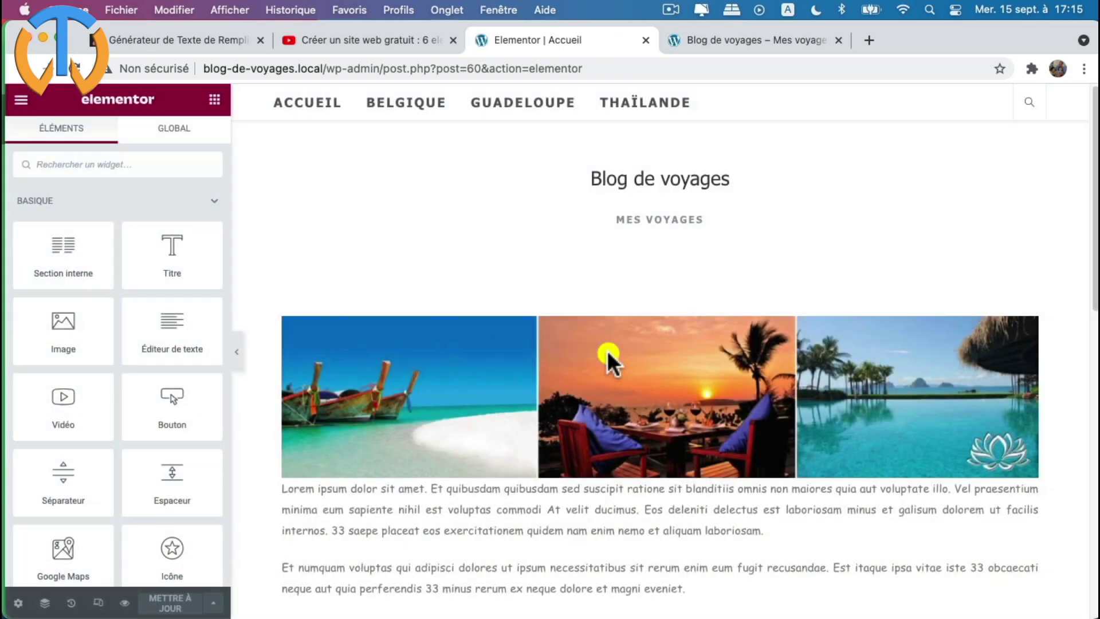
scroll(604, 353, "down", 3)
scroll(583, 356, "down", 6)
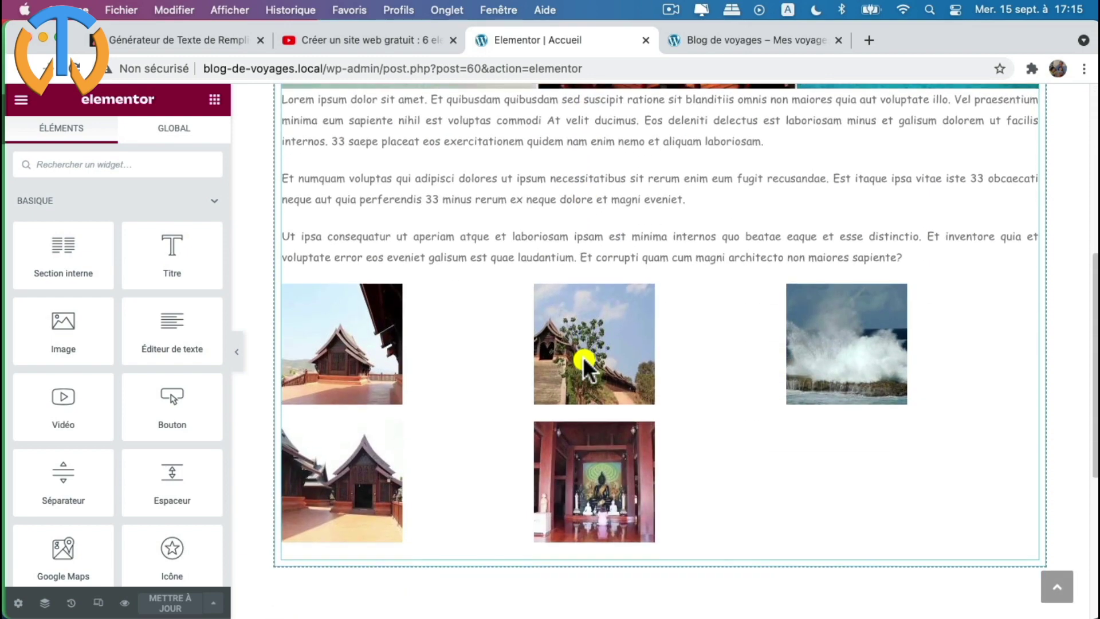
scroll(582, 358, "up", 10)
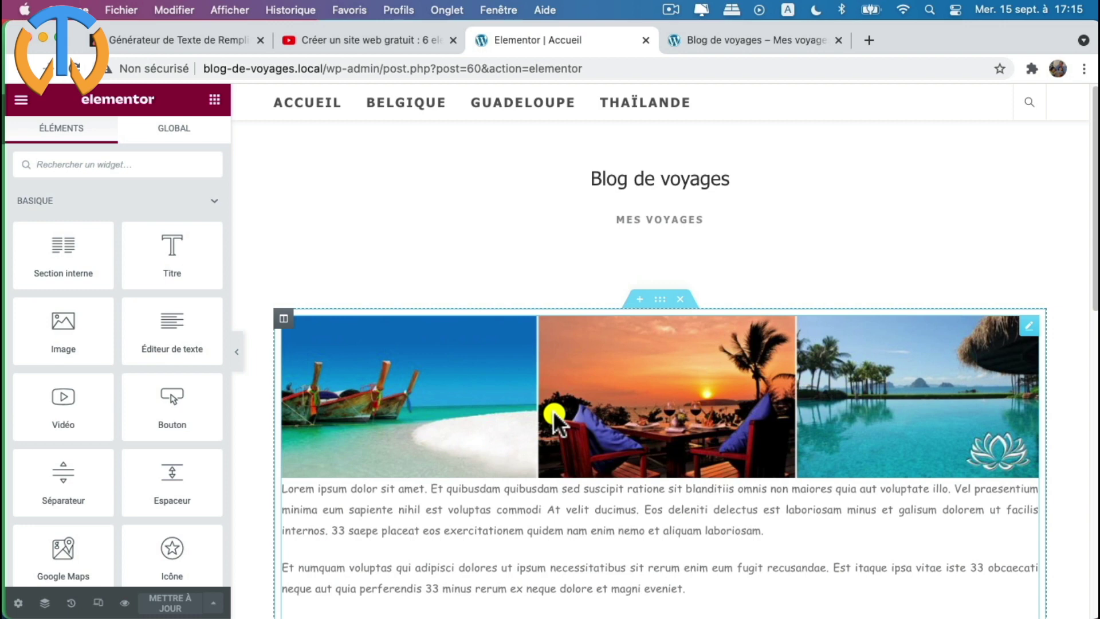
- Open the page's text block for editing, widen the editing panel and delete the banner image above the text
left_click(422, 499)
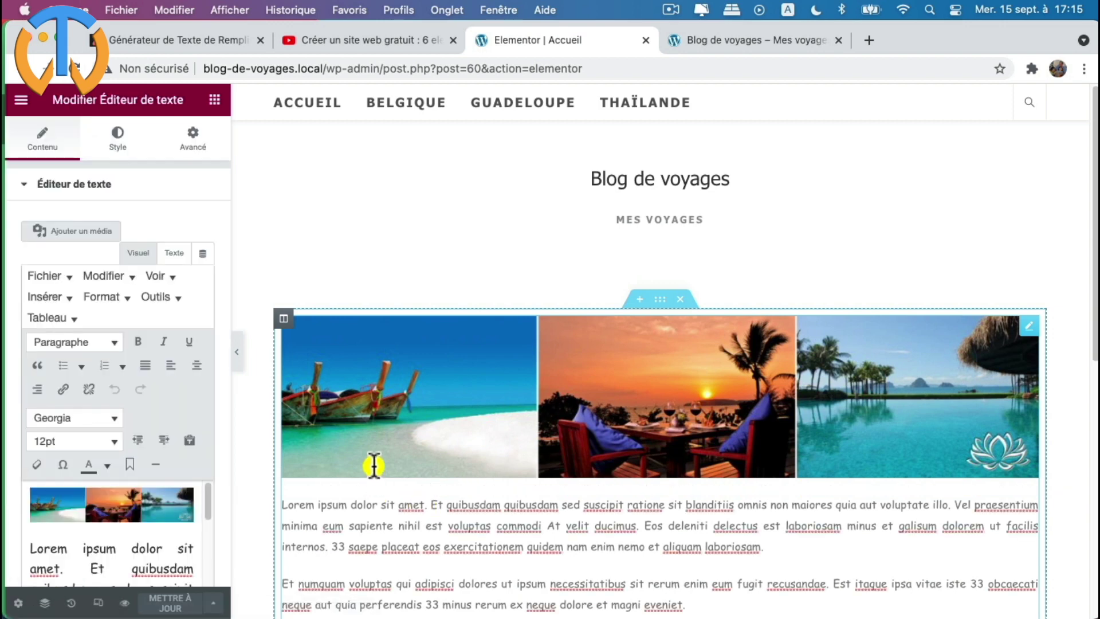
left_click(189, 496)
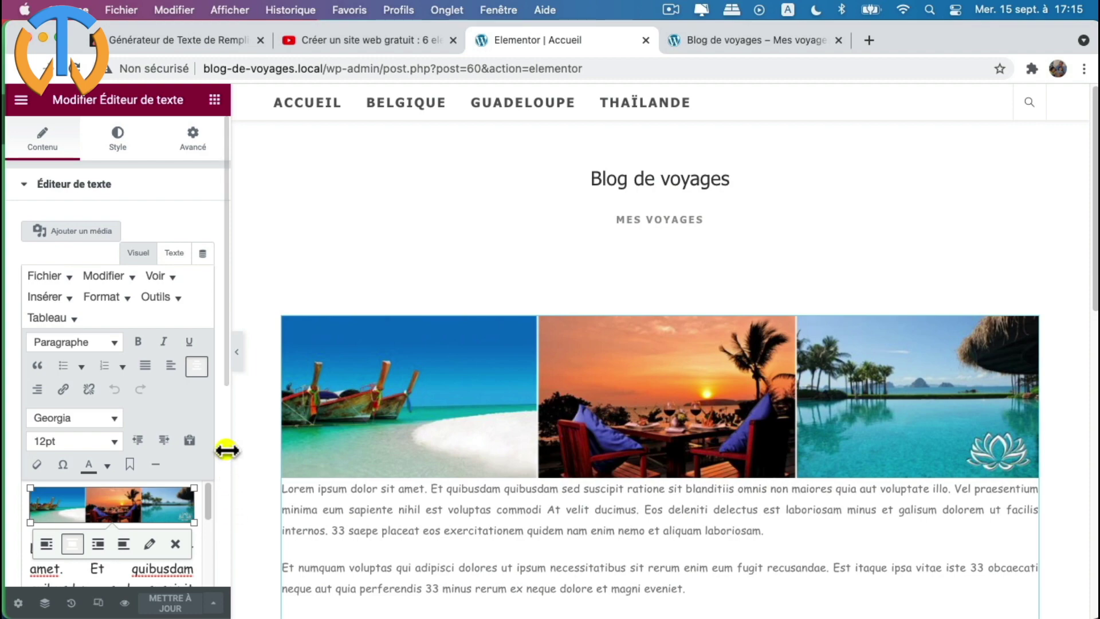
left_click_drag(228, 444, 382, 442)
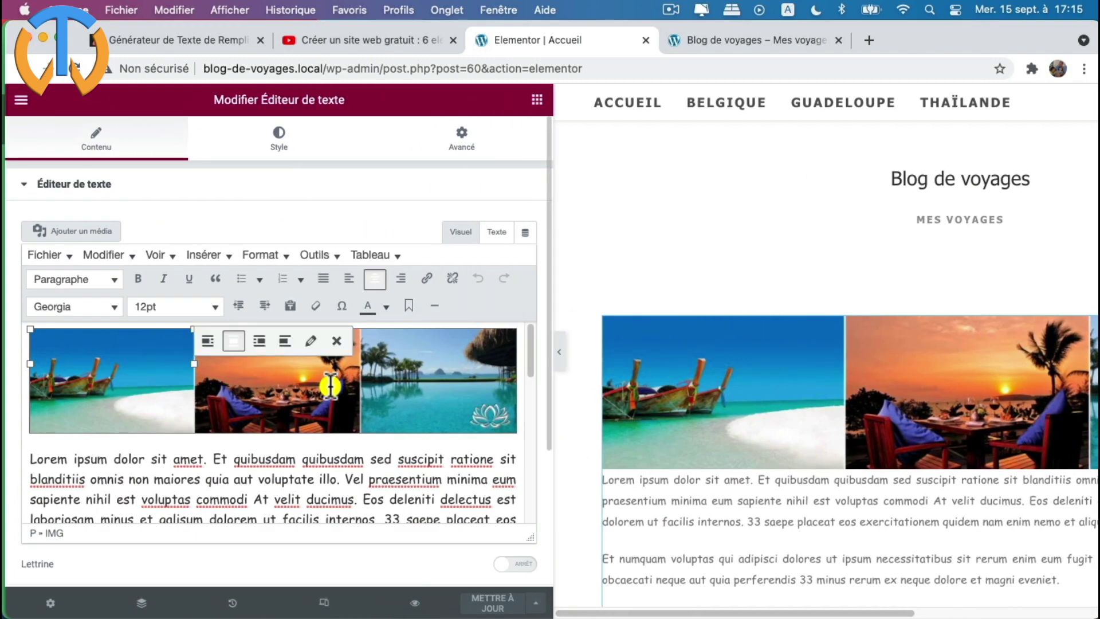
left_click(336, 341)
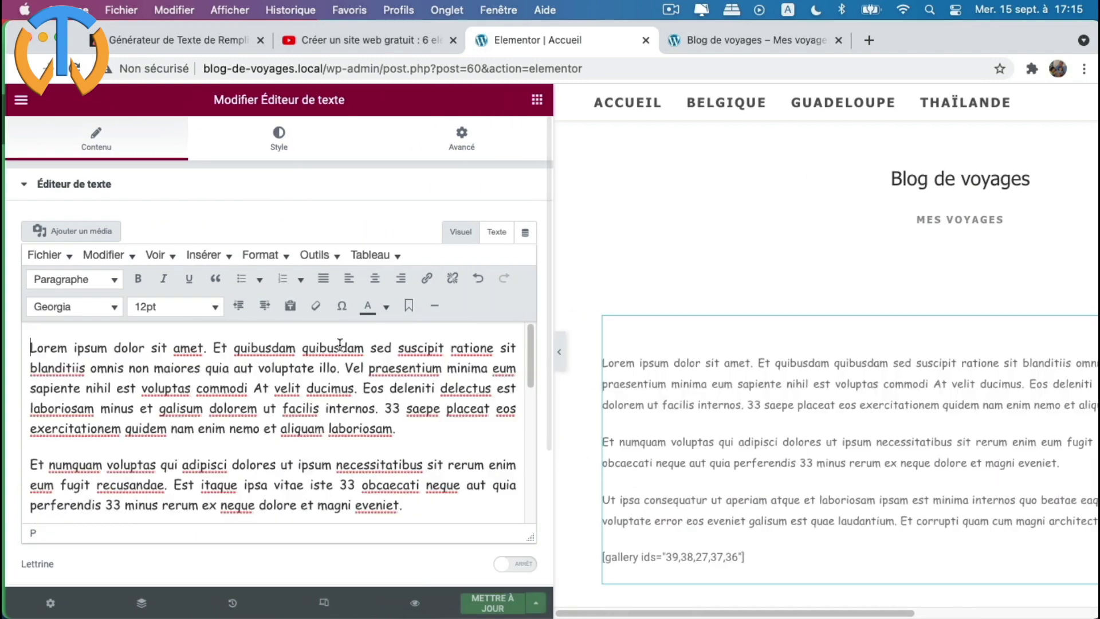
- Delete the photo gallery below the last paragraph of the text block and update the page
scroll(153, 389, "down", 10)
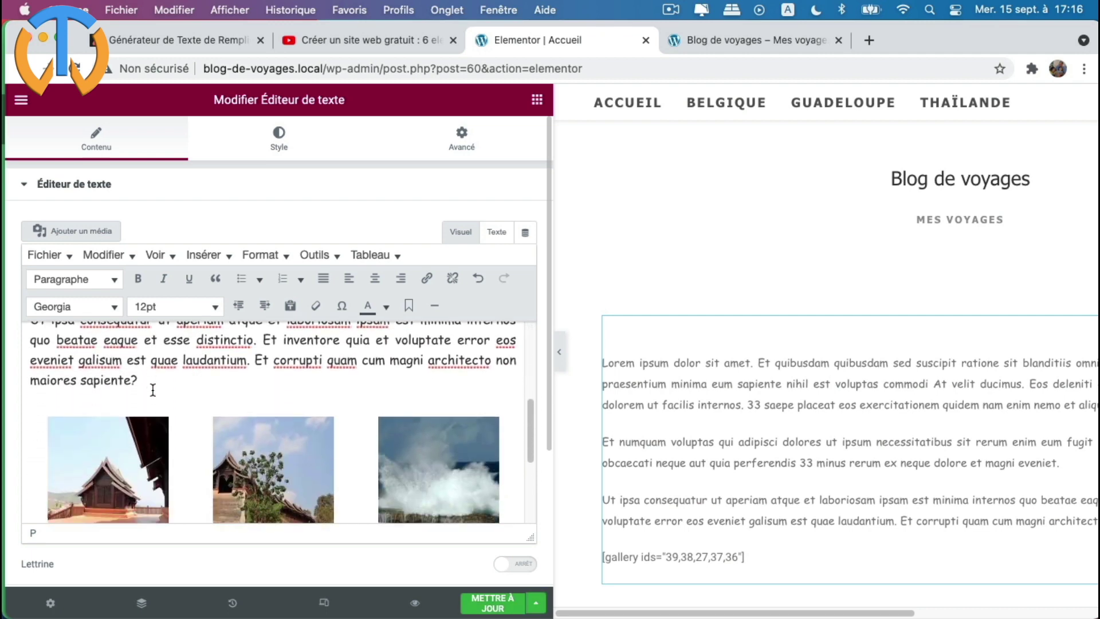
left_click(126, 413)
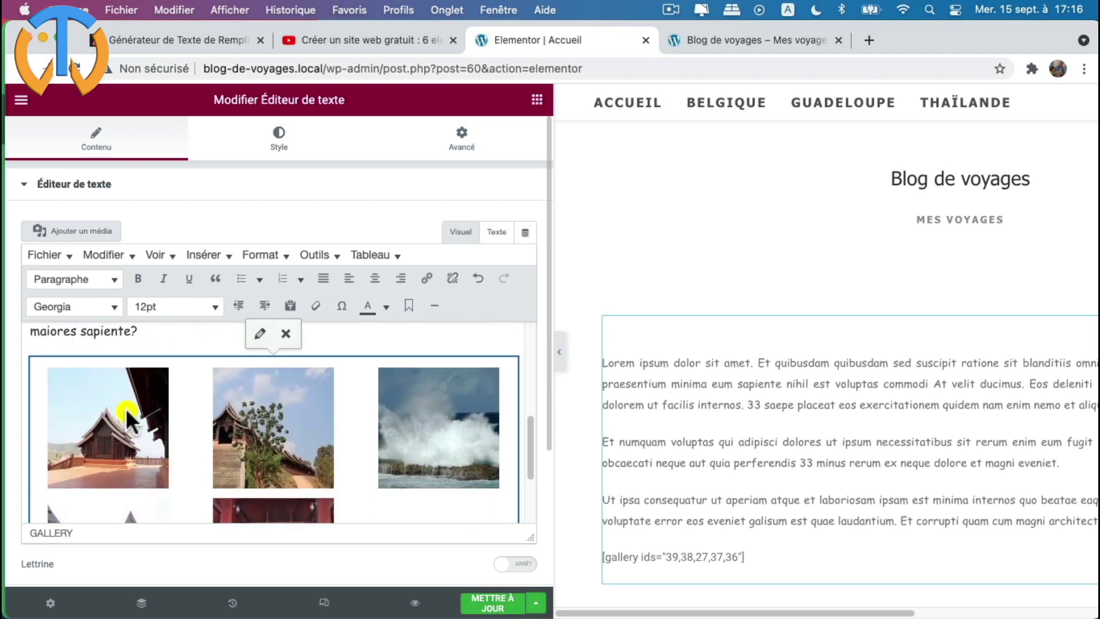
left_click(286, 334)
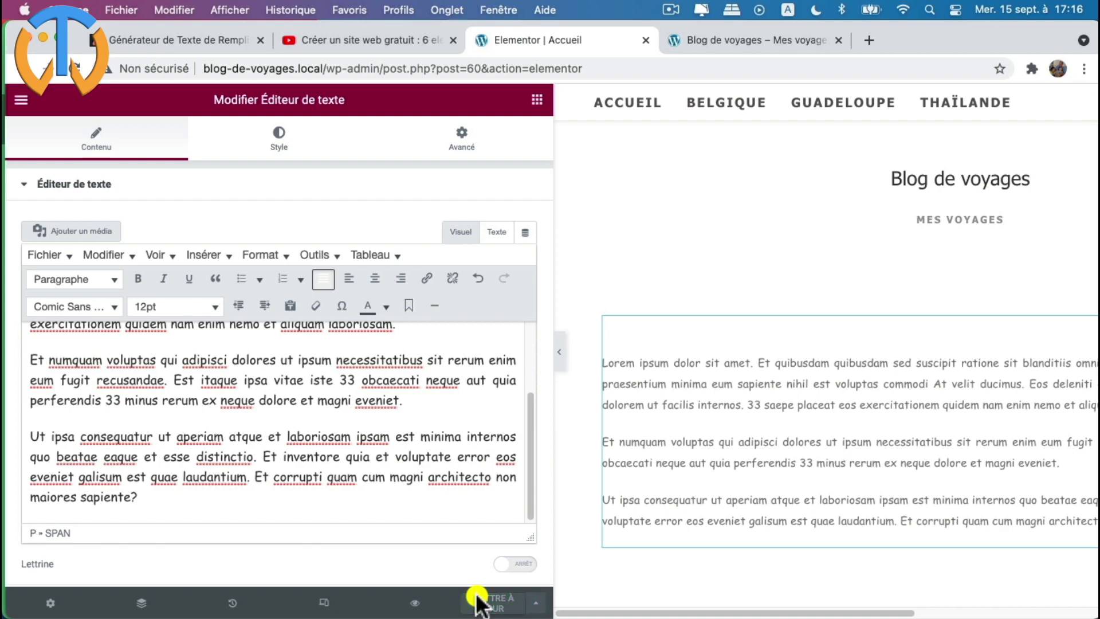
- Narrow the editing panel and set the font of the whole text block to Tahoma
left_click_drag(552, 386, 300, 386)
scroll(364, 333, "down", 1)
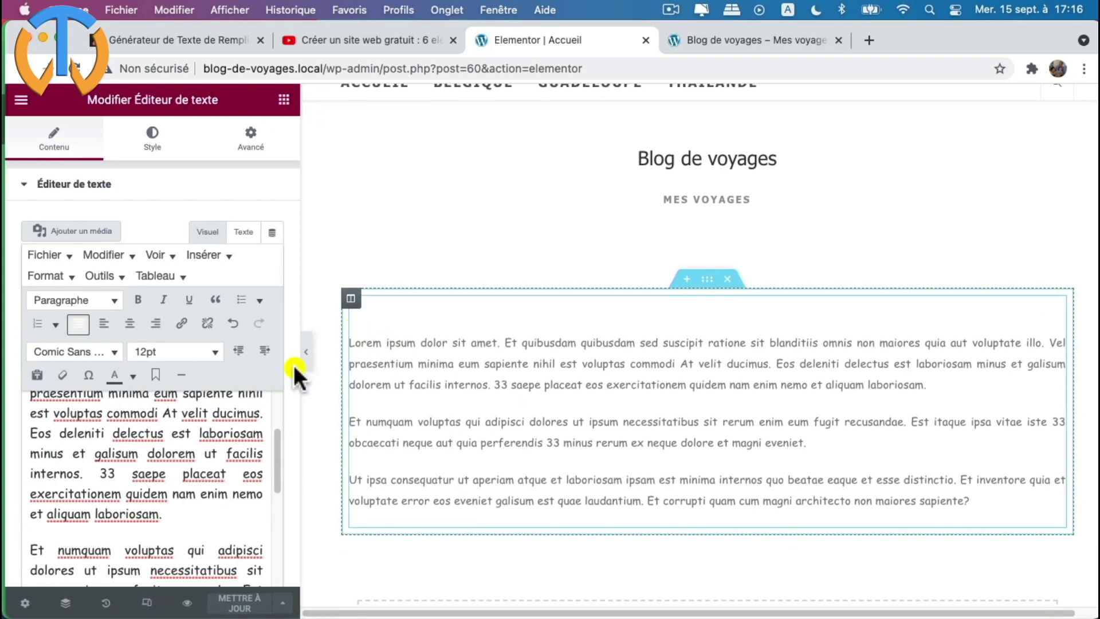
scroll(181, 530, "up", 3)
left_click_drag(30, 411, 234, 607)
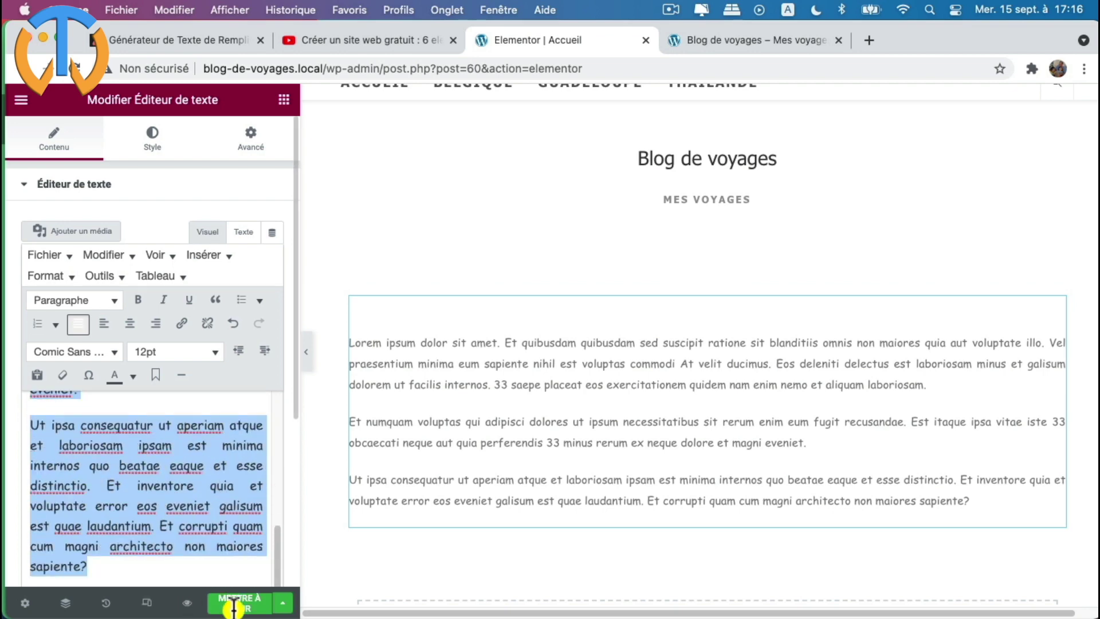
left_click(78, 352)
left_click(80, 461)
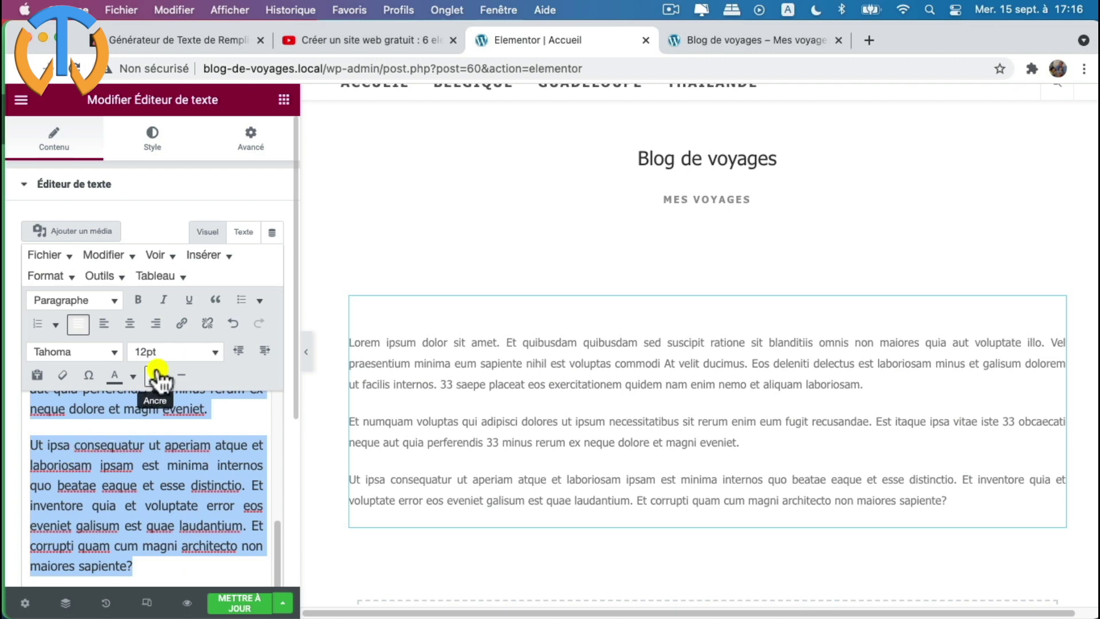
- Set the selected paragraphs to 12pt and give them a darker text colour
left_click(177, 362)
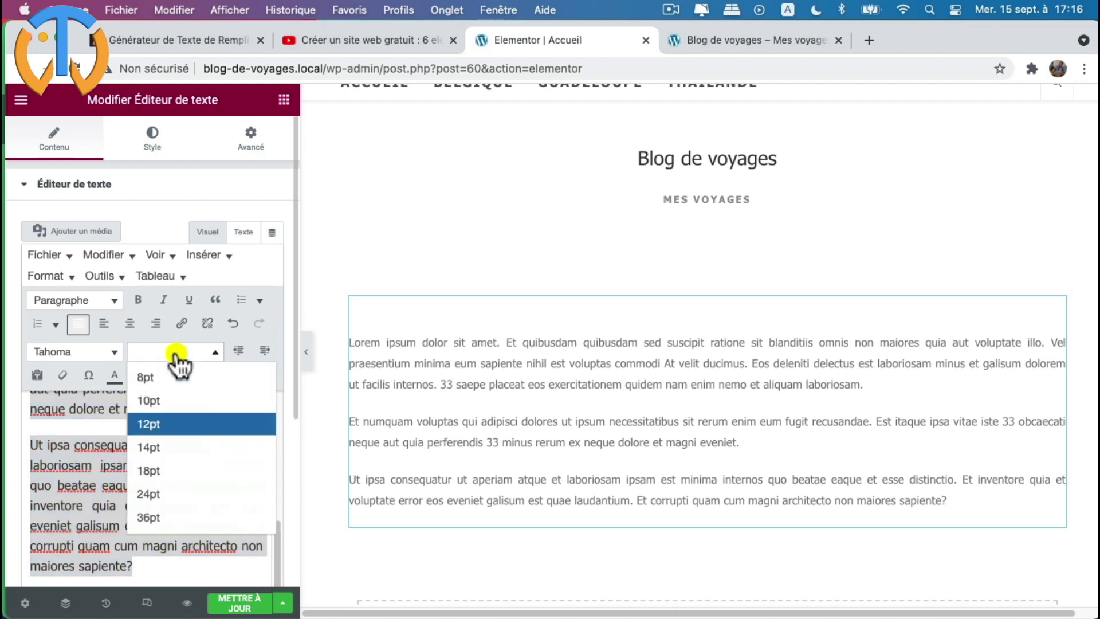
left_click(158, 421)
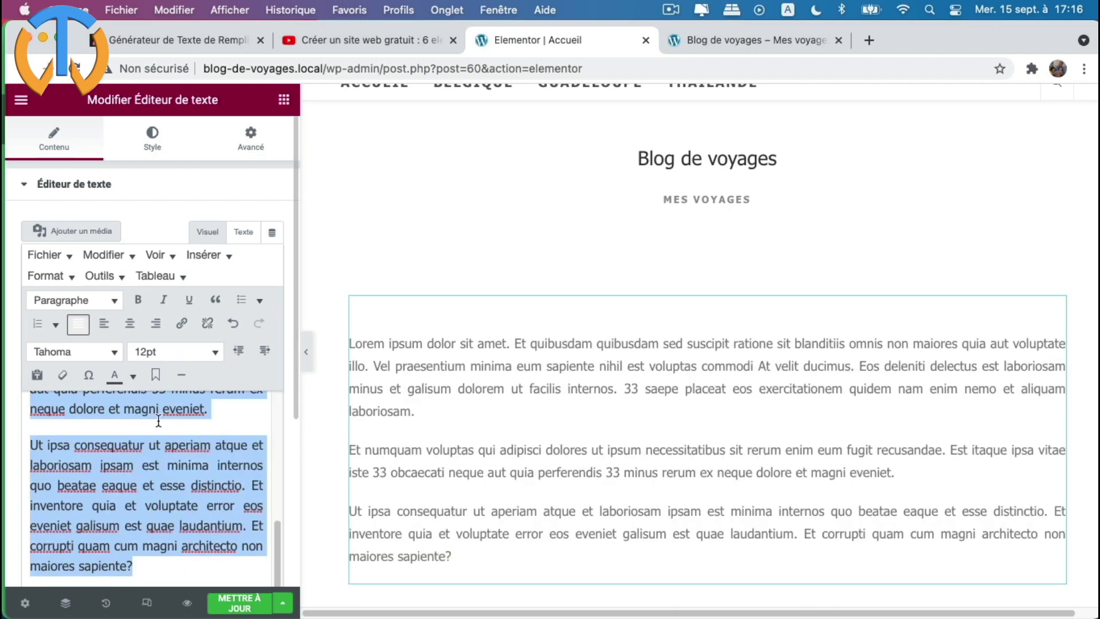
left_click(133, 375)
left_click(174, 407)
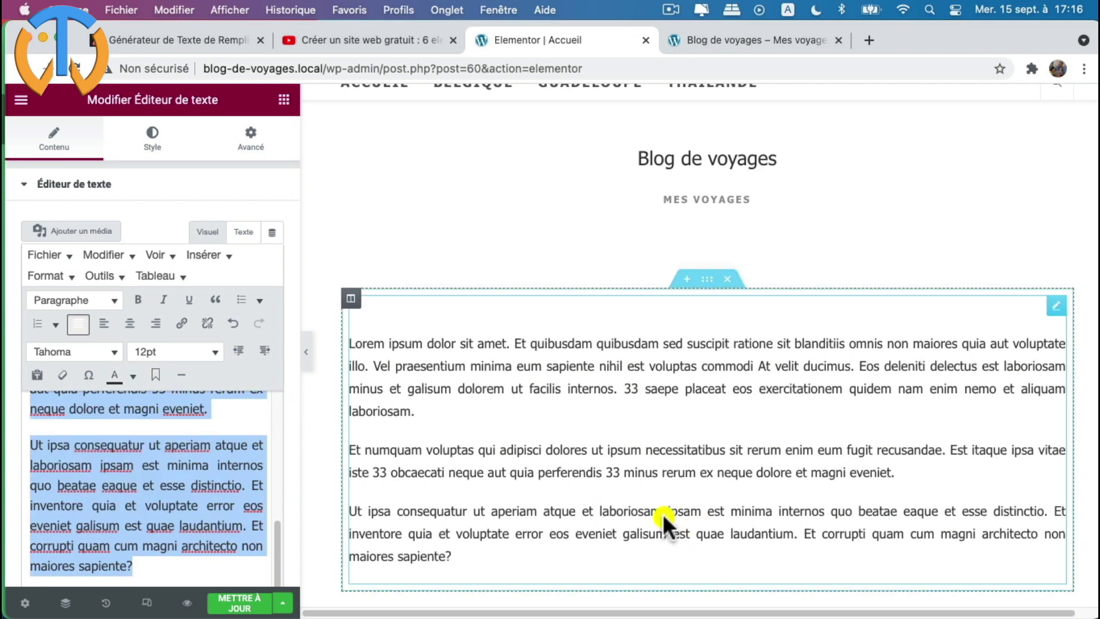
scroll(189, 477, "up", 10)
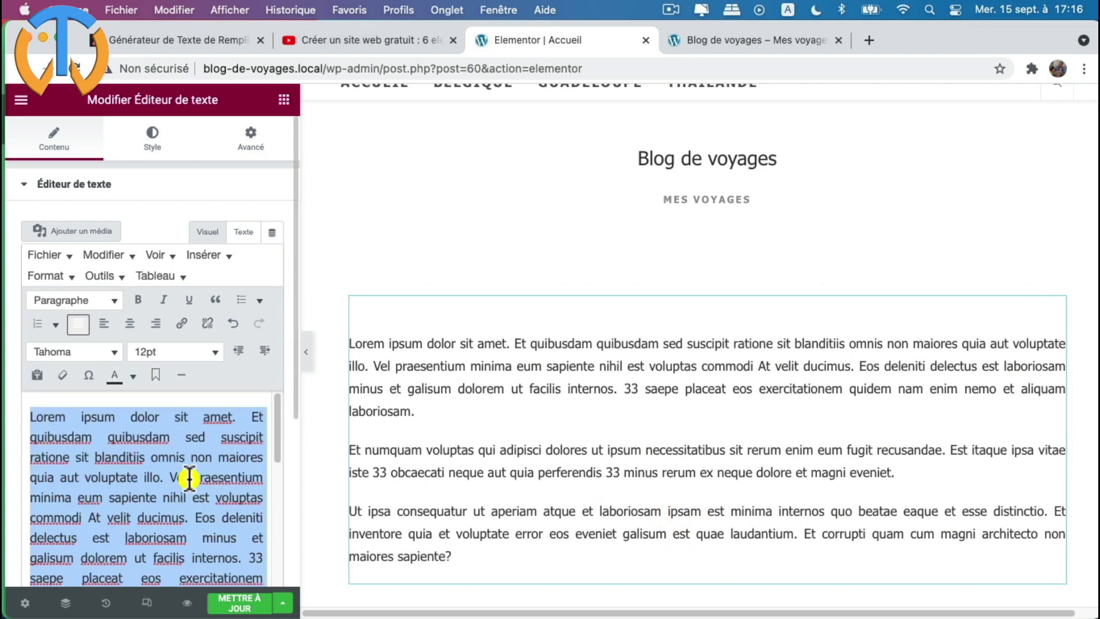
left_click(466, 410)
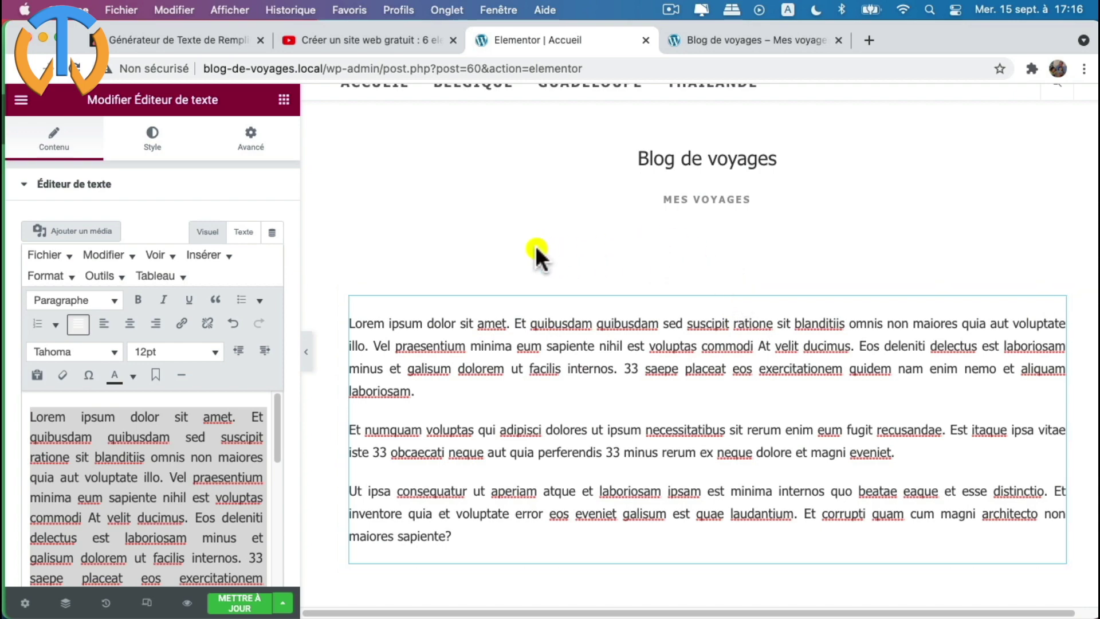
- Add a new single-column section above the text block
scroll(776, 491, "down", 5)
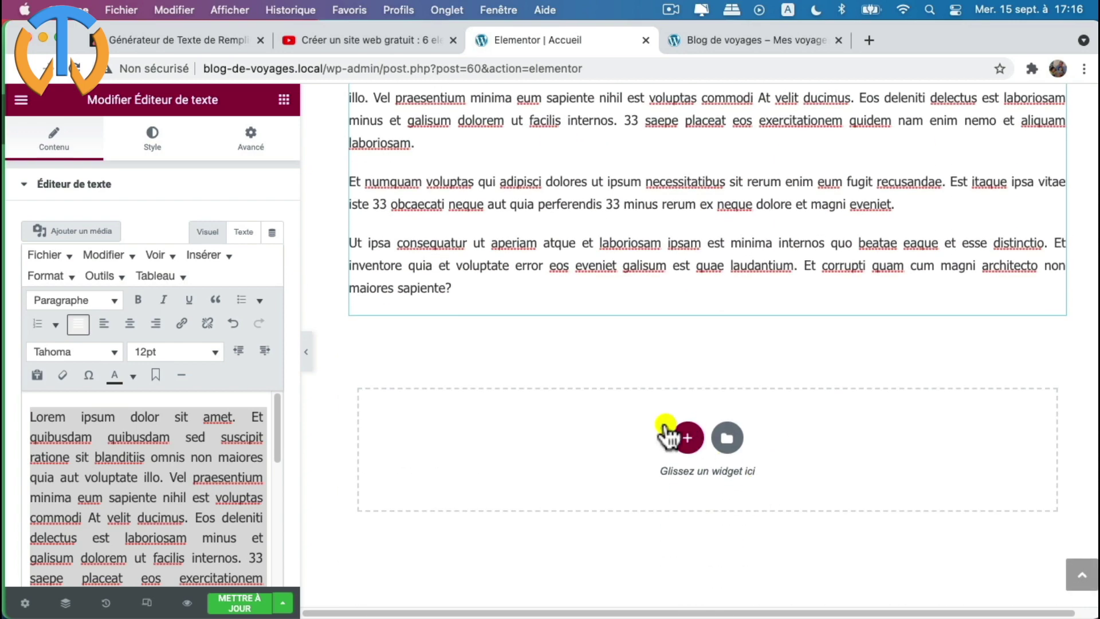
scroll(668, 458, "up", 5)
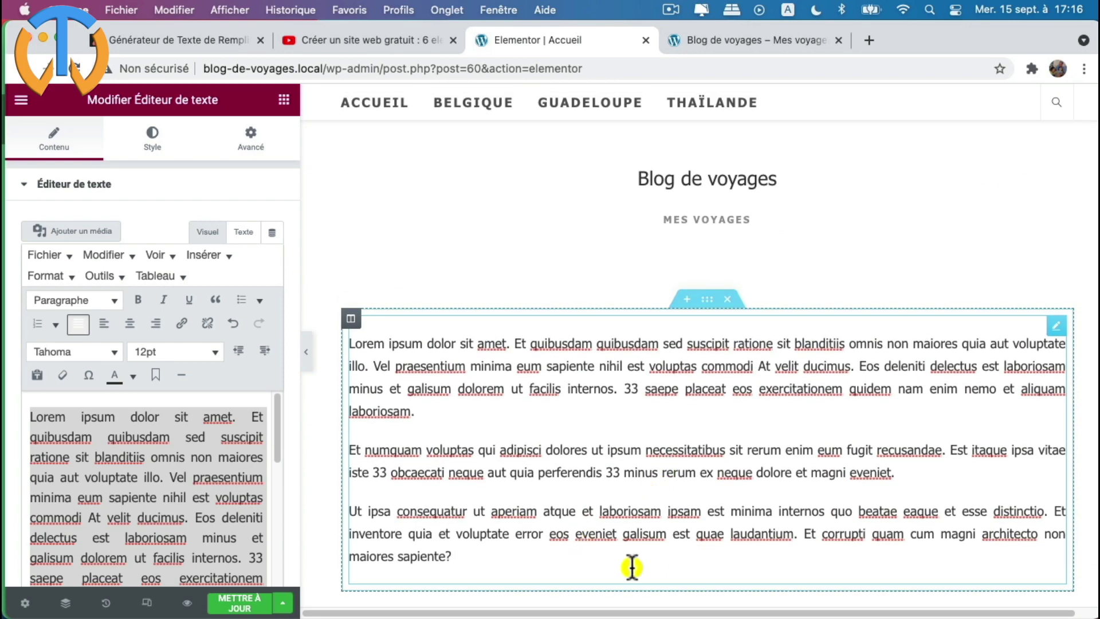
scroll(541, 413, "down", 1)
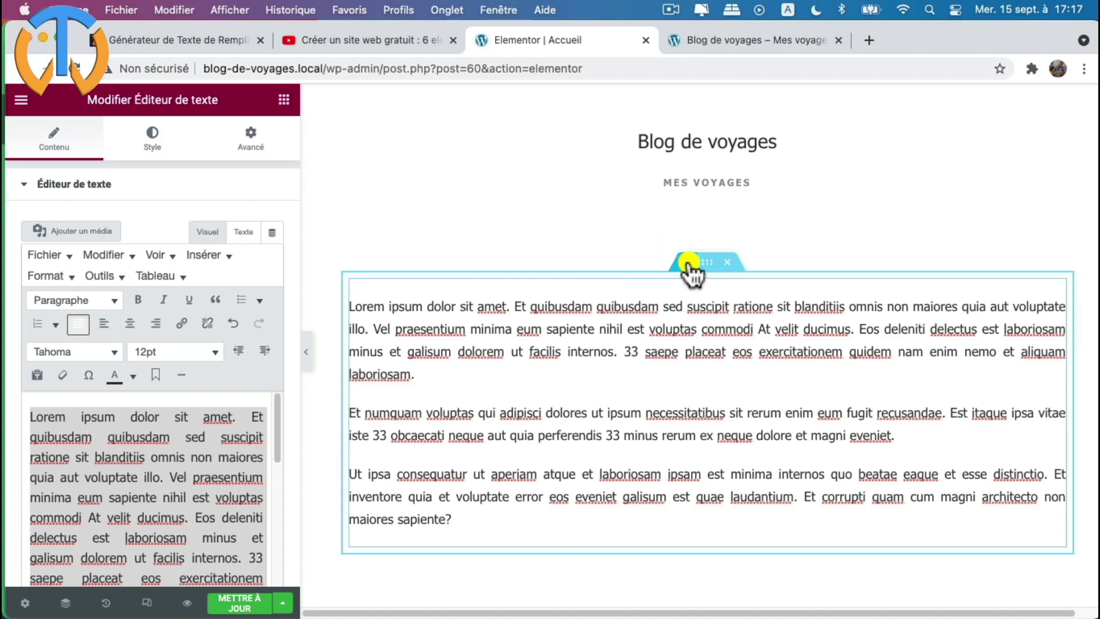
left_click(689, 264)
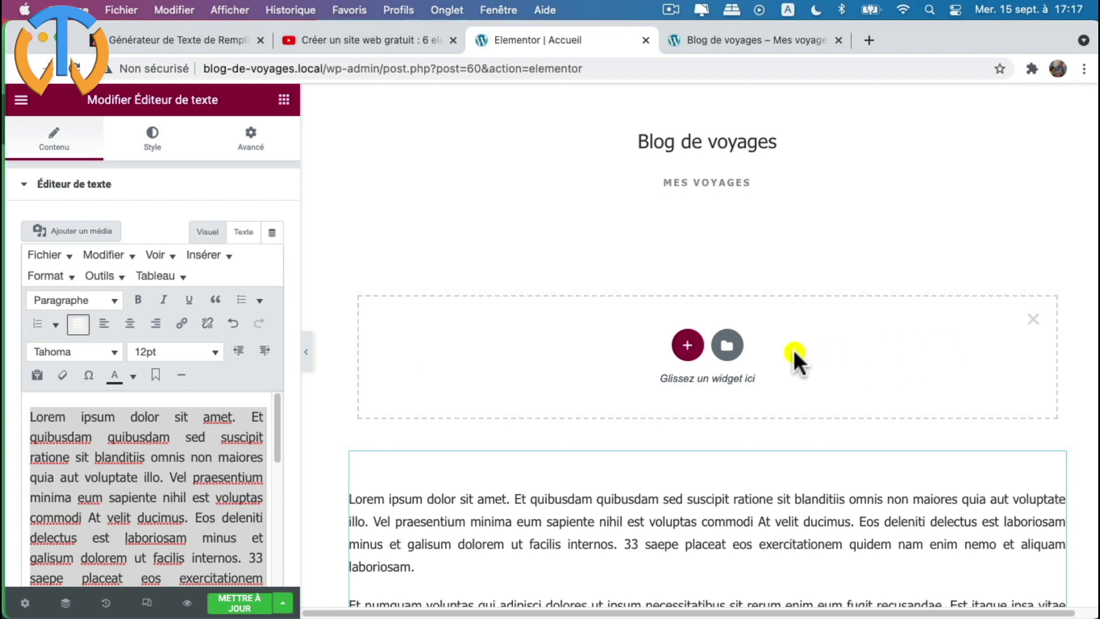
left_click(686, 346)
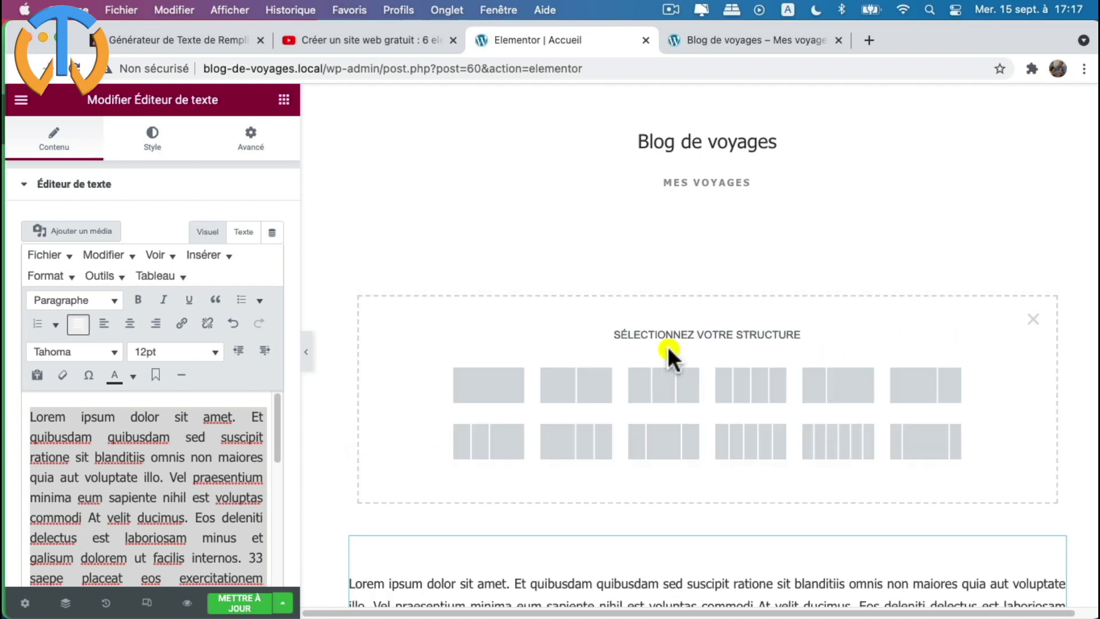
left_click(489, 385)
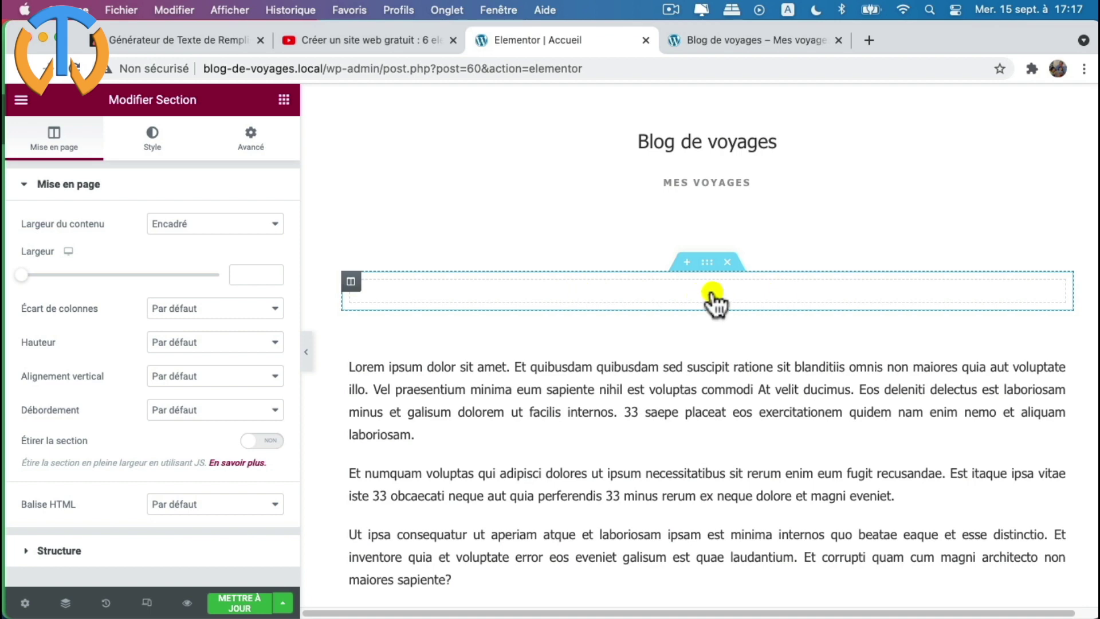
- Place an Image widget in the new section and insert the tourisme-thailande banner from the media library
left_click(711, 295)
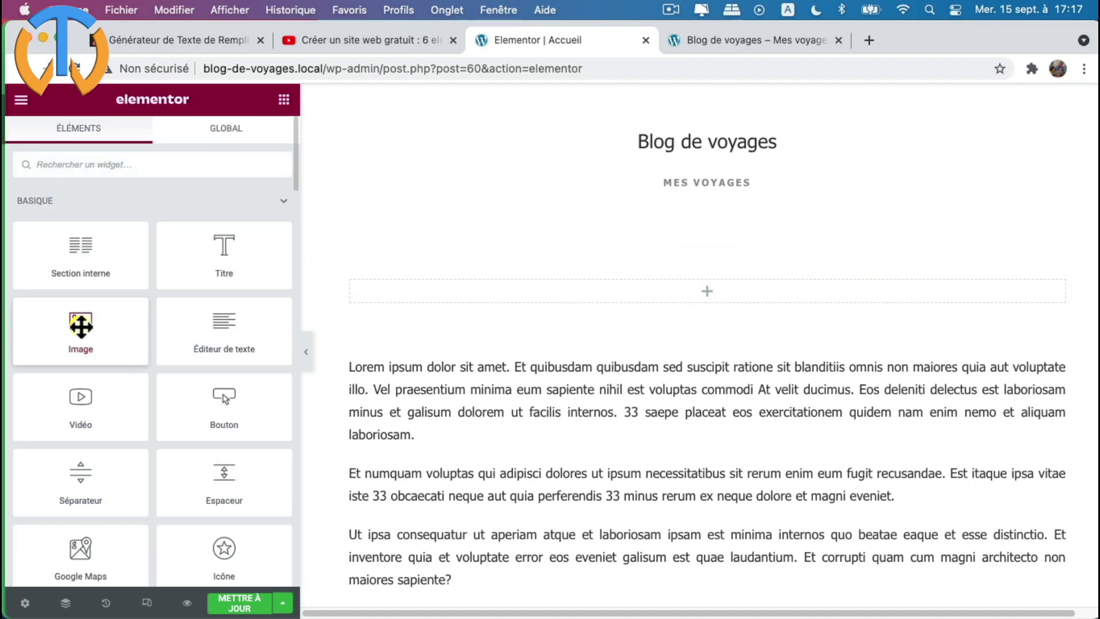
left_click_drag(80, 325, 689, 296)
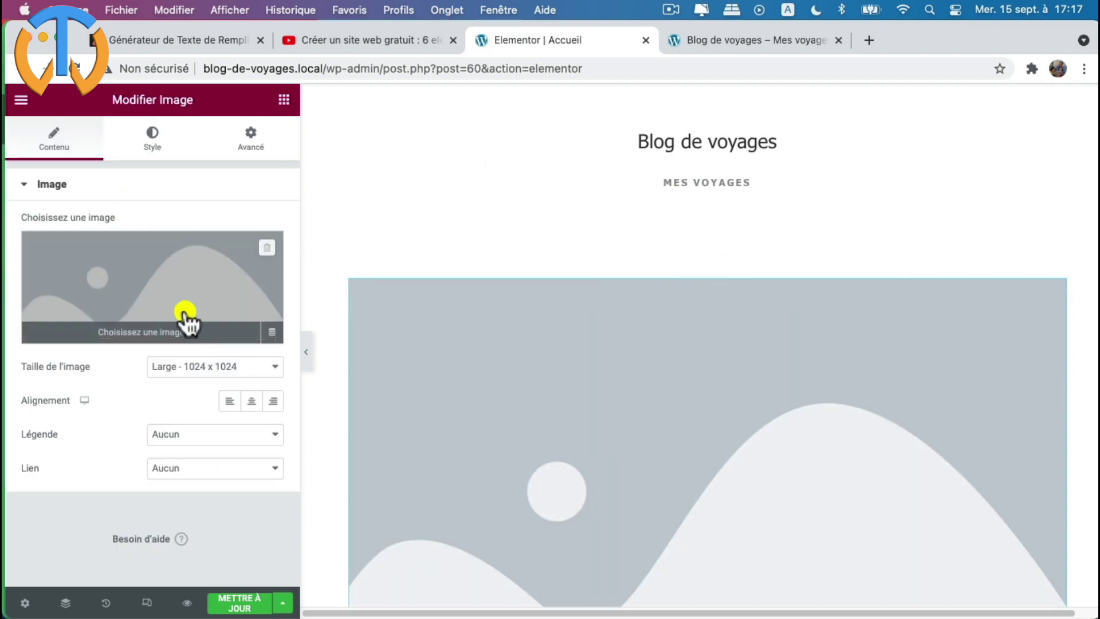
left_click(152, 291)
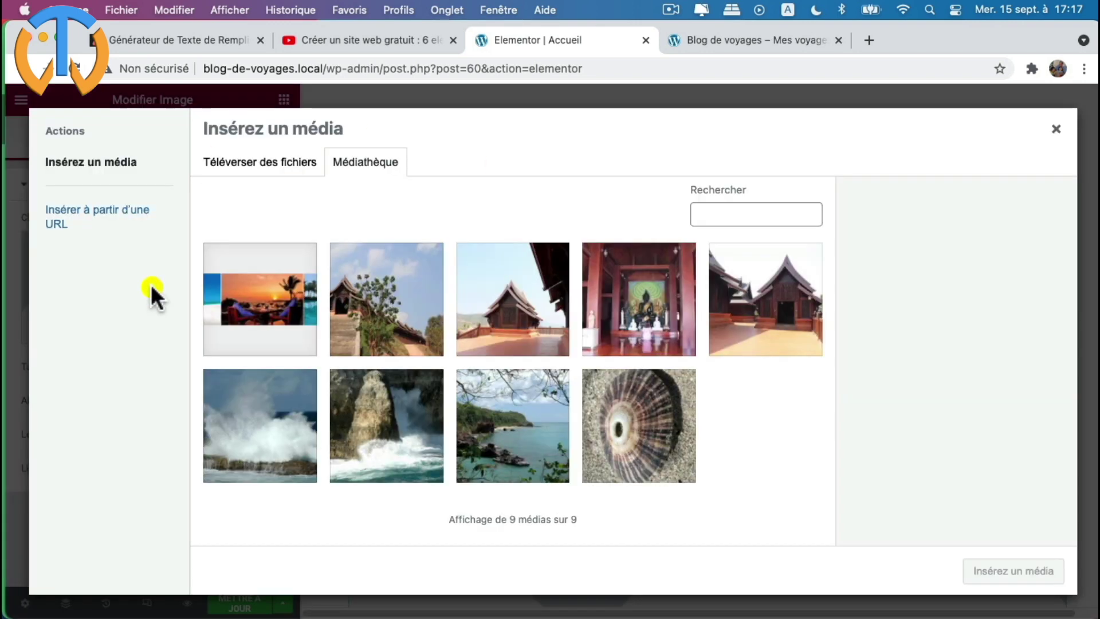
left_click(279, 303)
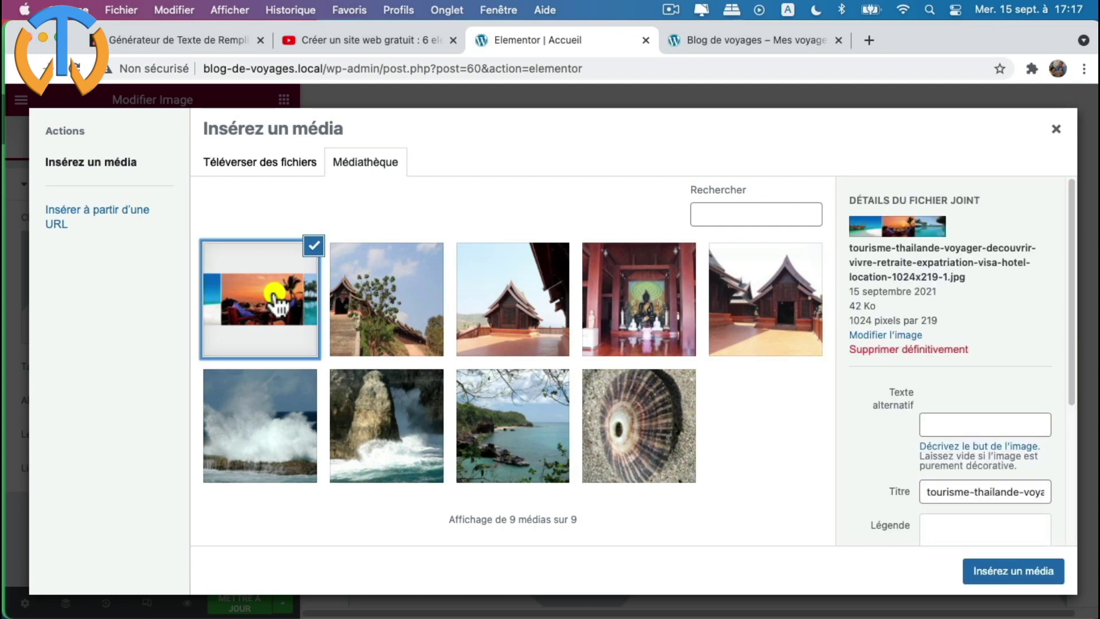
left_click(1013, 570)
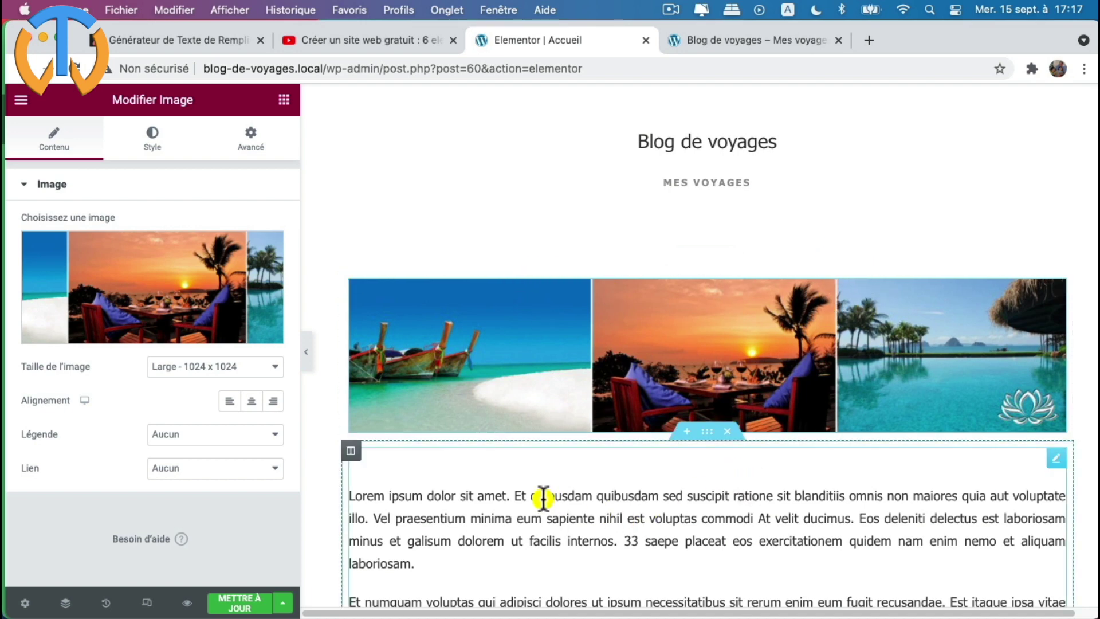
- Set the banner image's size to Entière, centre it and link it to Fichier média
left_click(241, 374)
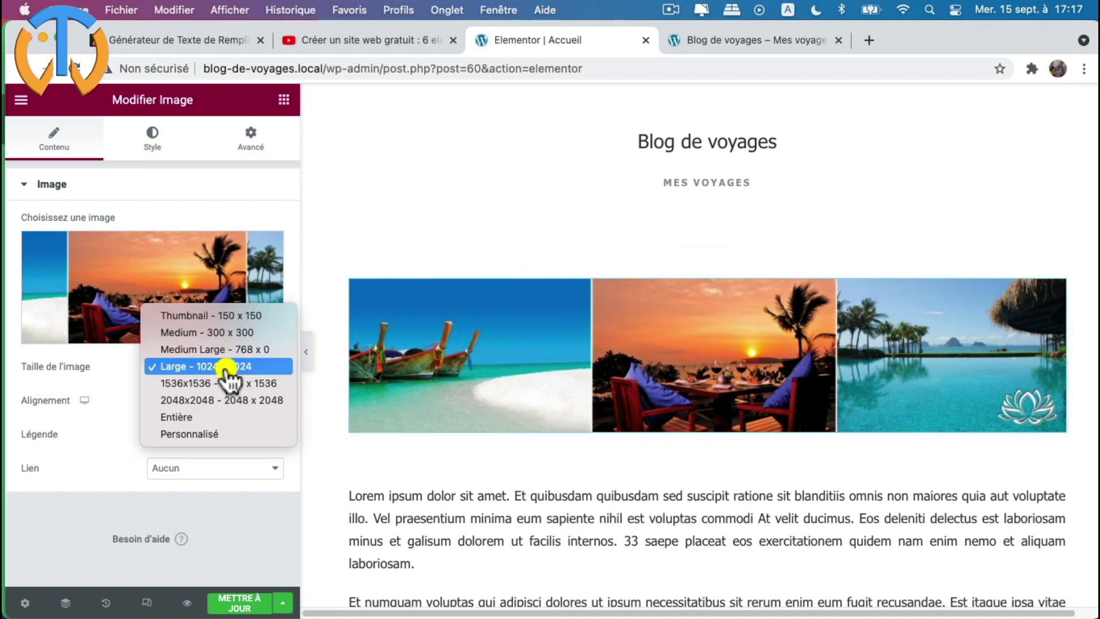
left_click(194, 417)
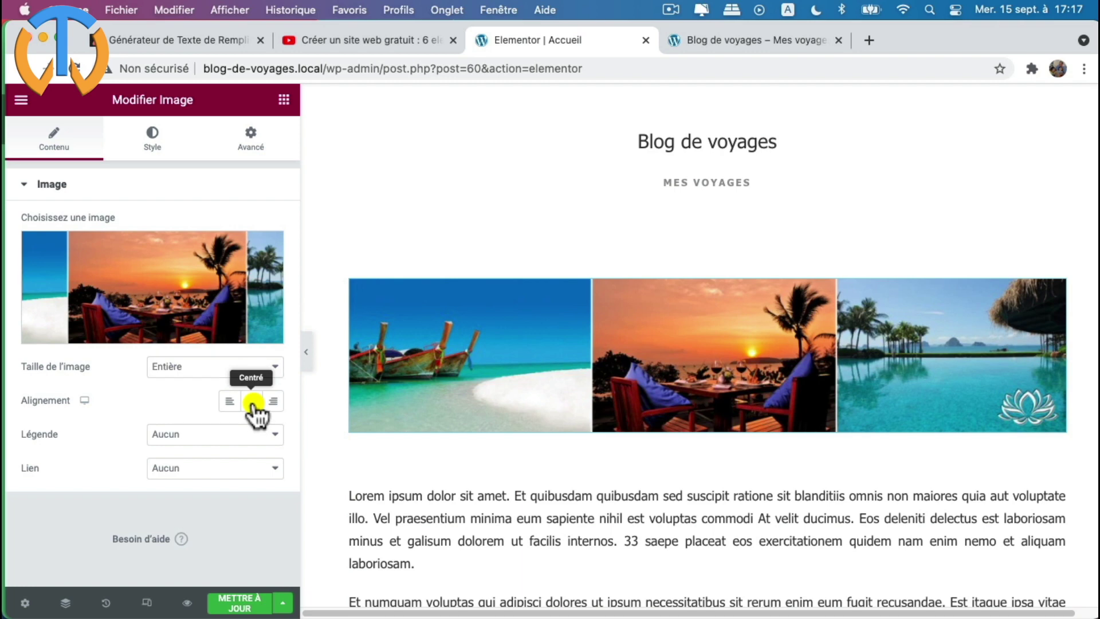
left_click(189, 467)
left_click(196, 486)
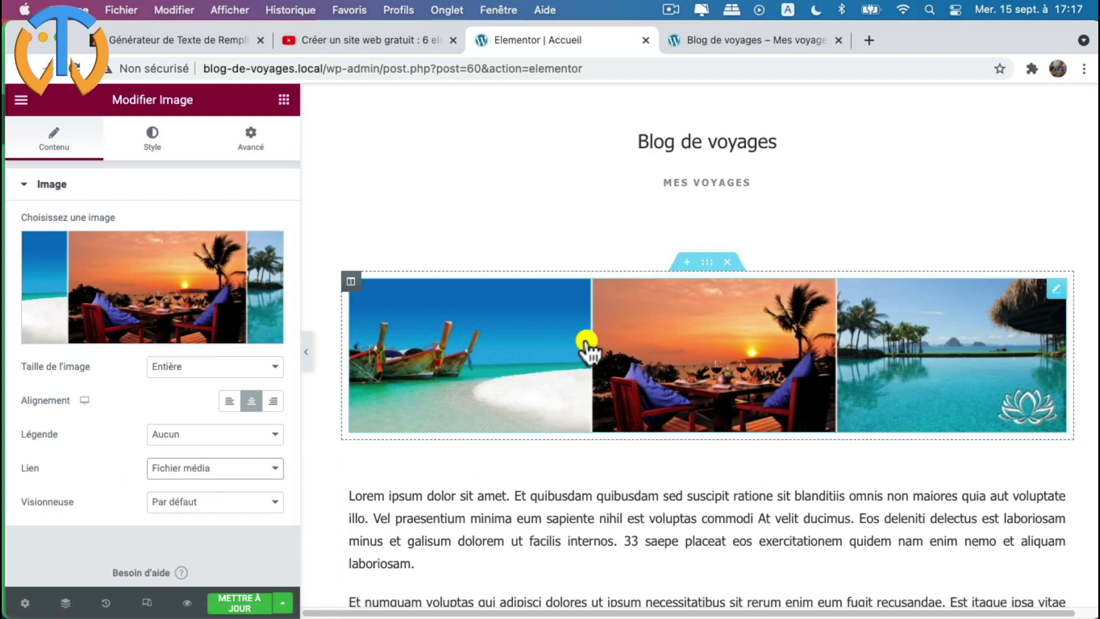
scroll(546, 415, "up", 1)
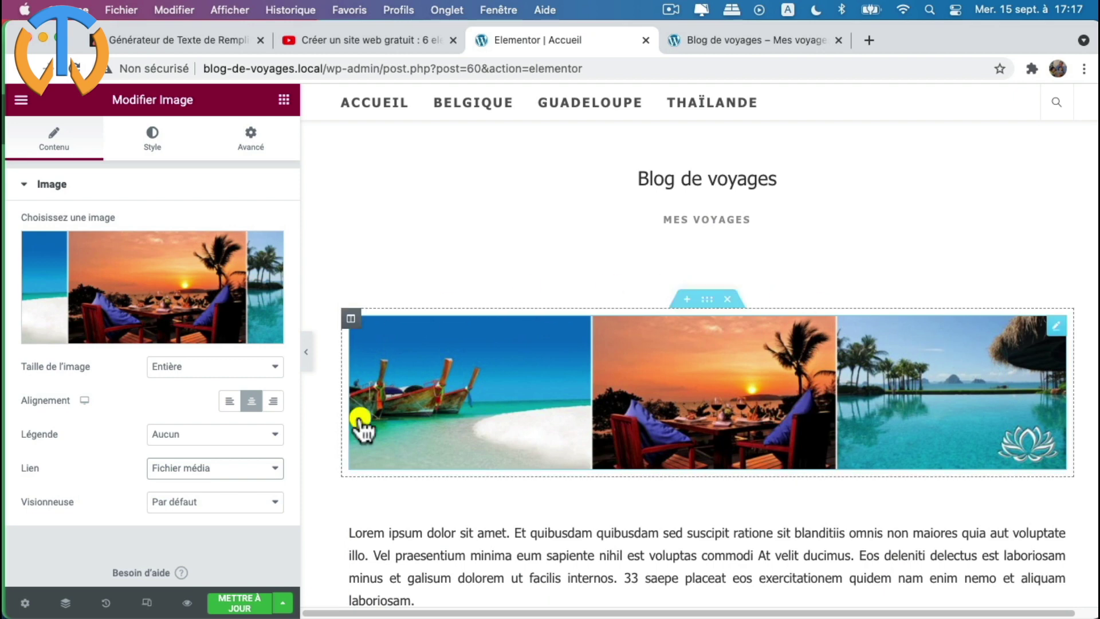
- Round all four corners of the banner image with a 10 px border radius
left_click(147, 140)
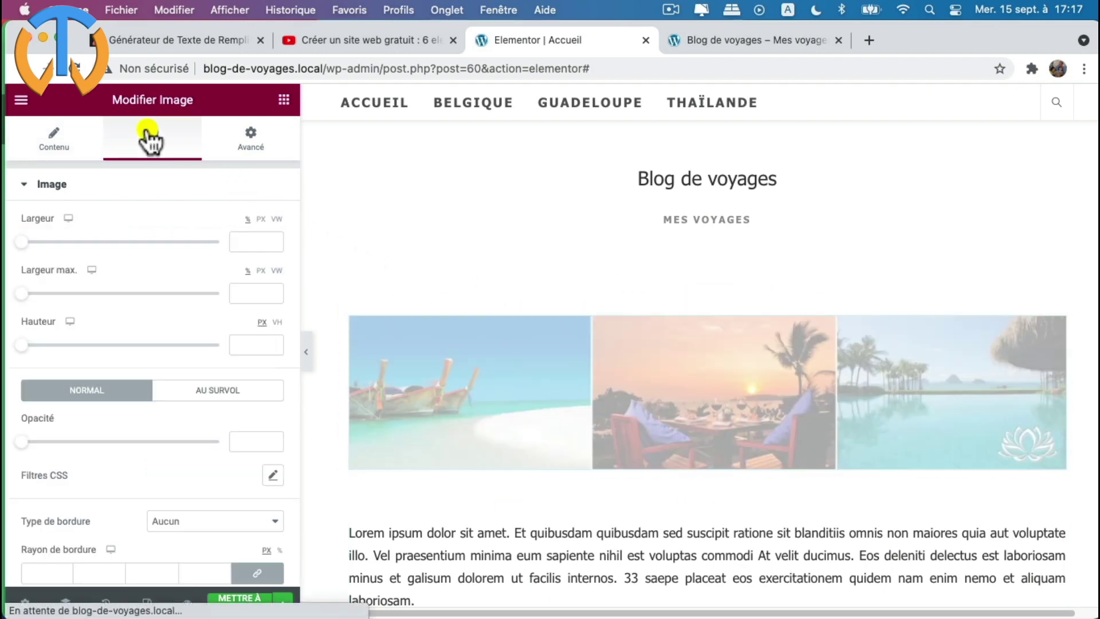
scroll(149, 401, "down", 4)
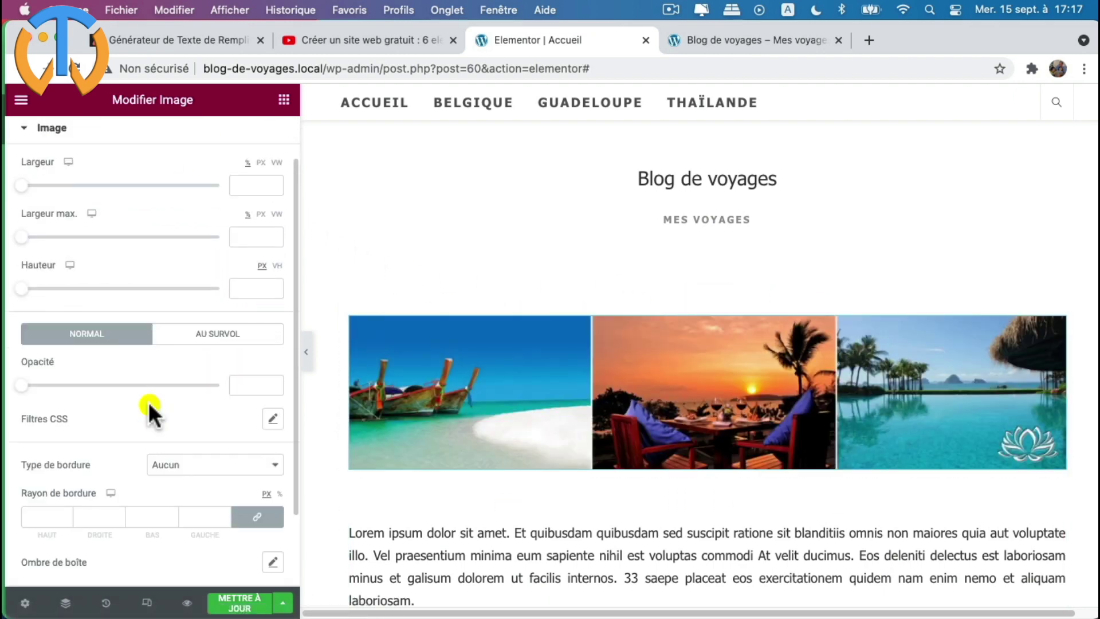
scroll(149, 408, "up", 5)
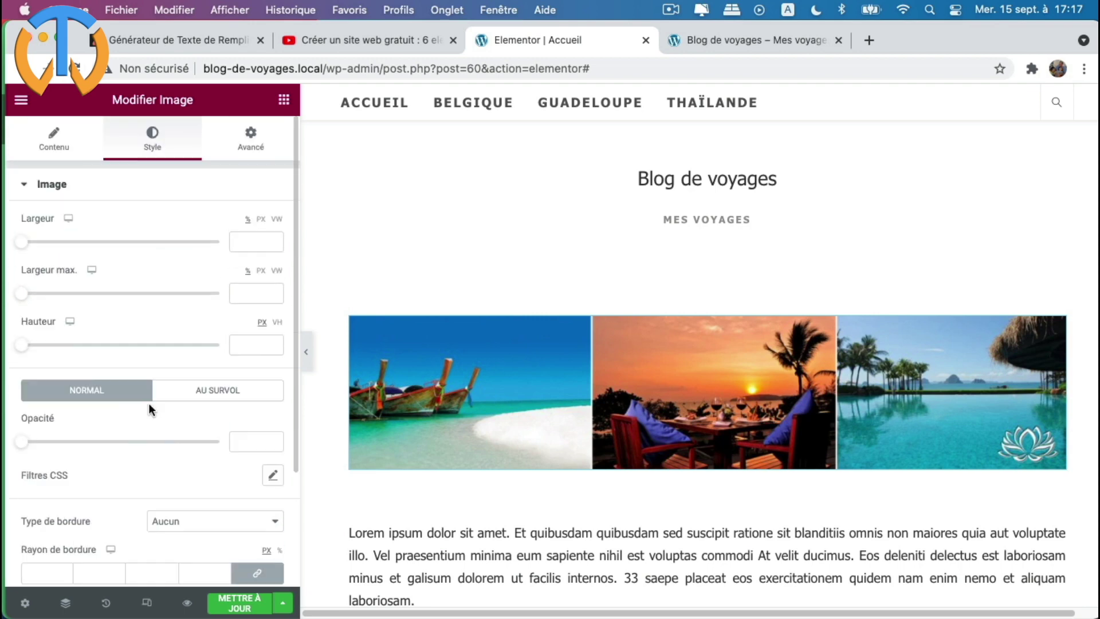
scroll(143, 289, "down", 4)
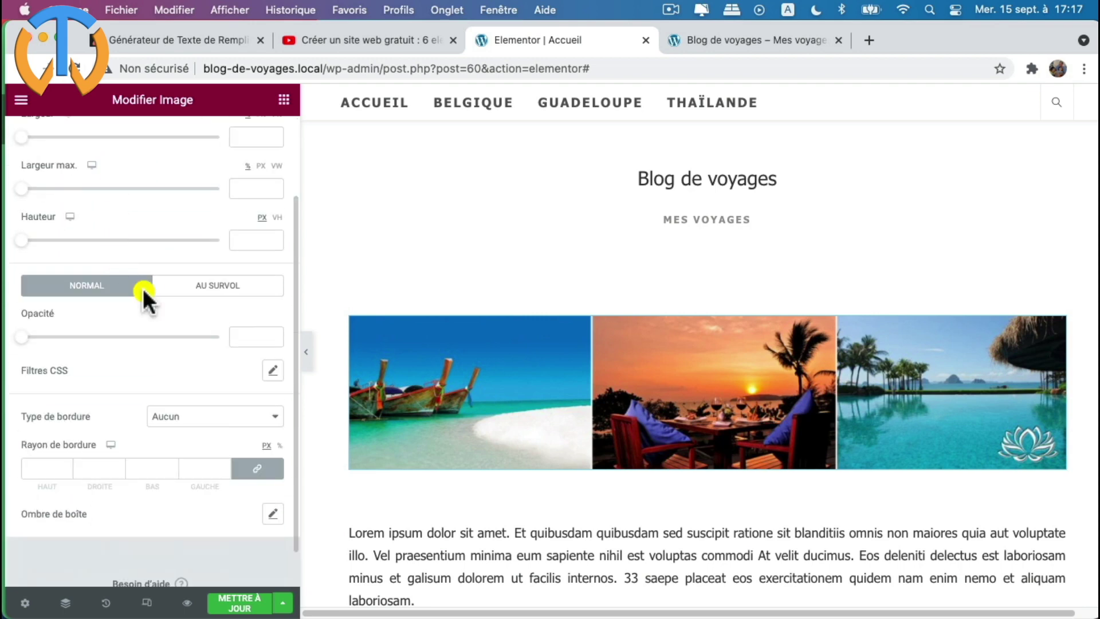
scroll(149, 401, "down", 2)
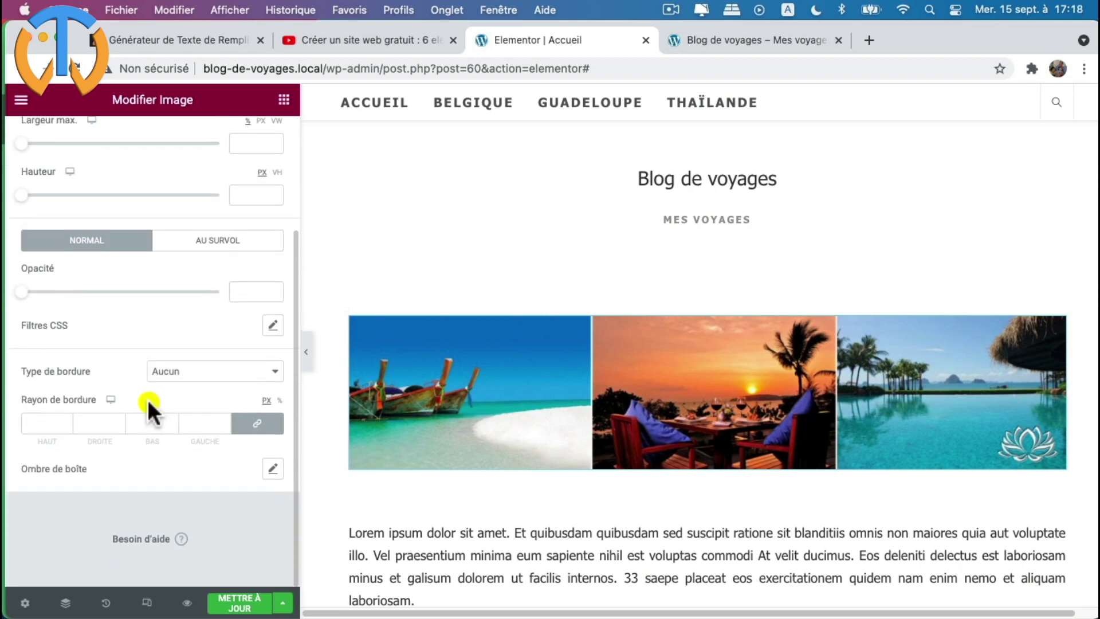
left_click(225, 418)
type("7")
key("BackSpace")
type("10")
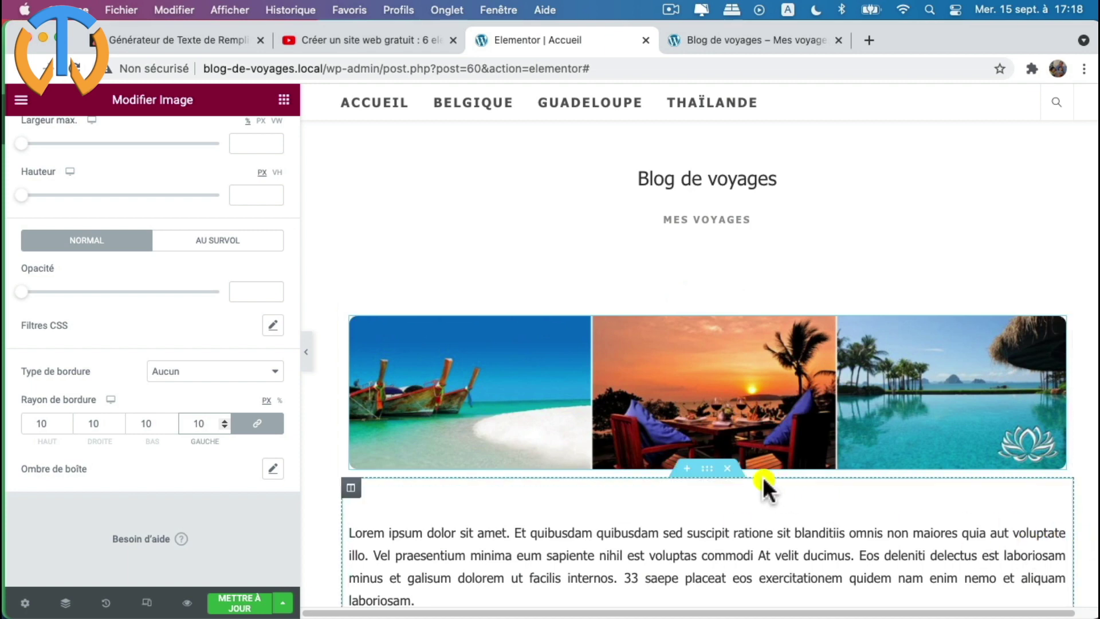
- Add a box shadow to the banner image with horizontal offset 4 and vertical offset 2, and update the page
scroll(762, 477, "down", 5)
scroll(763, 478, "up", 1)
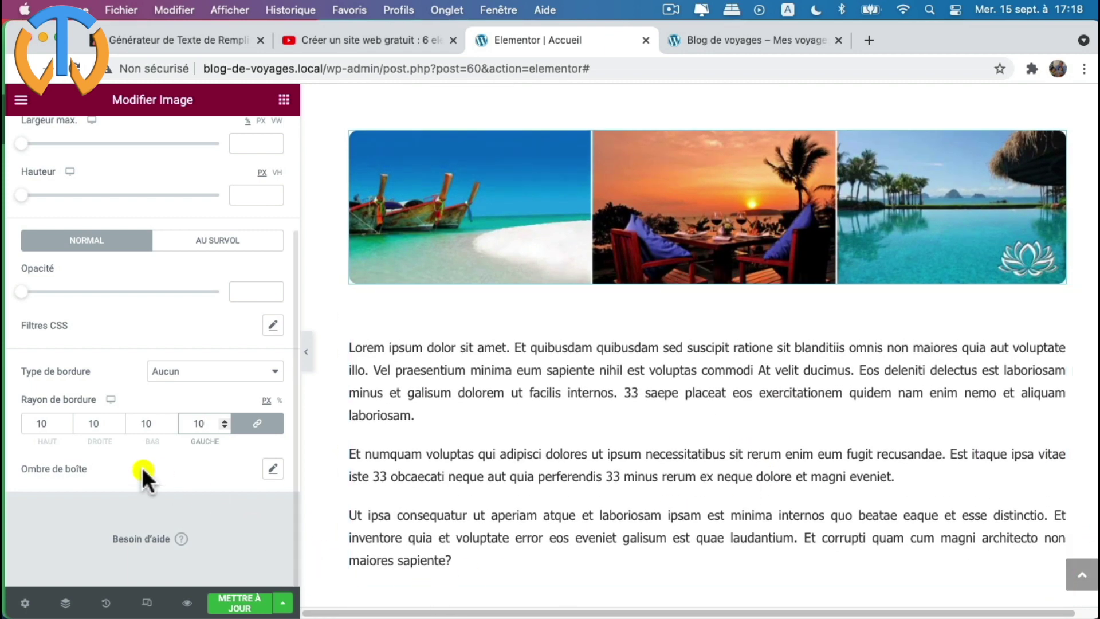
left_click(273, 469)
scroll(257, 470, "down", 3)
double_click(227, 447)
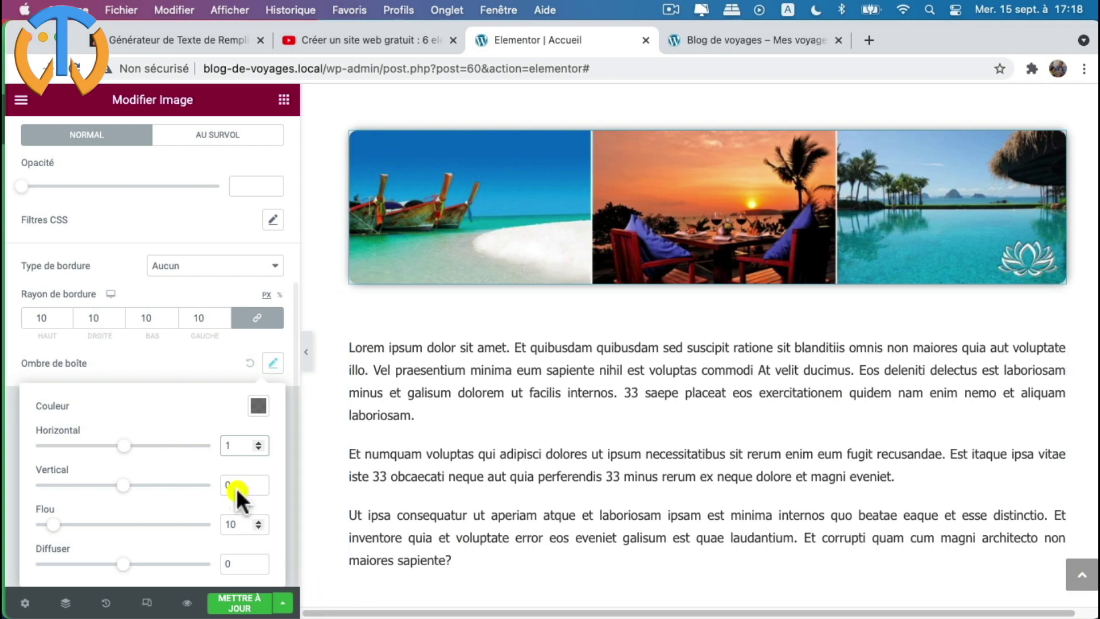
type("2")
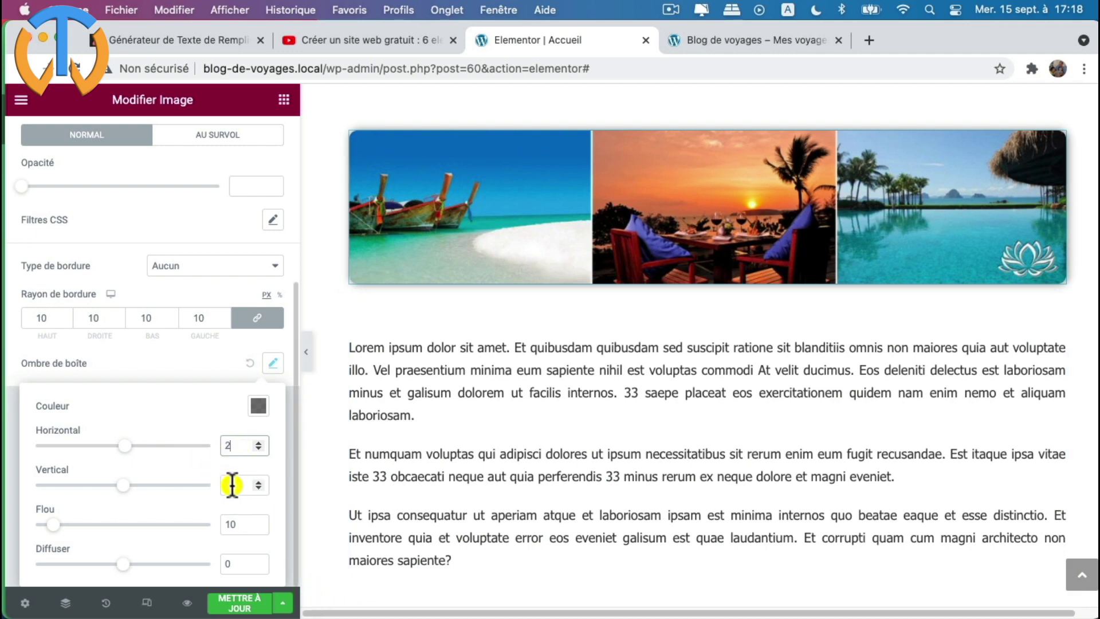
left_click_drag(125, 487, 127, 487)
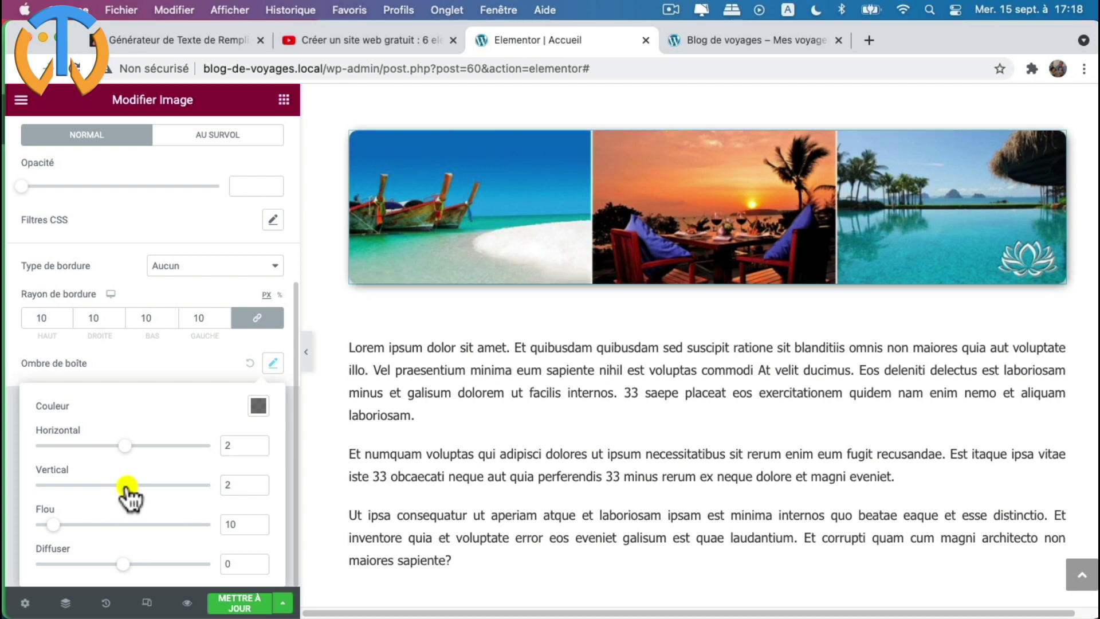
left_click_drag(126, 445, 127, 445)
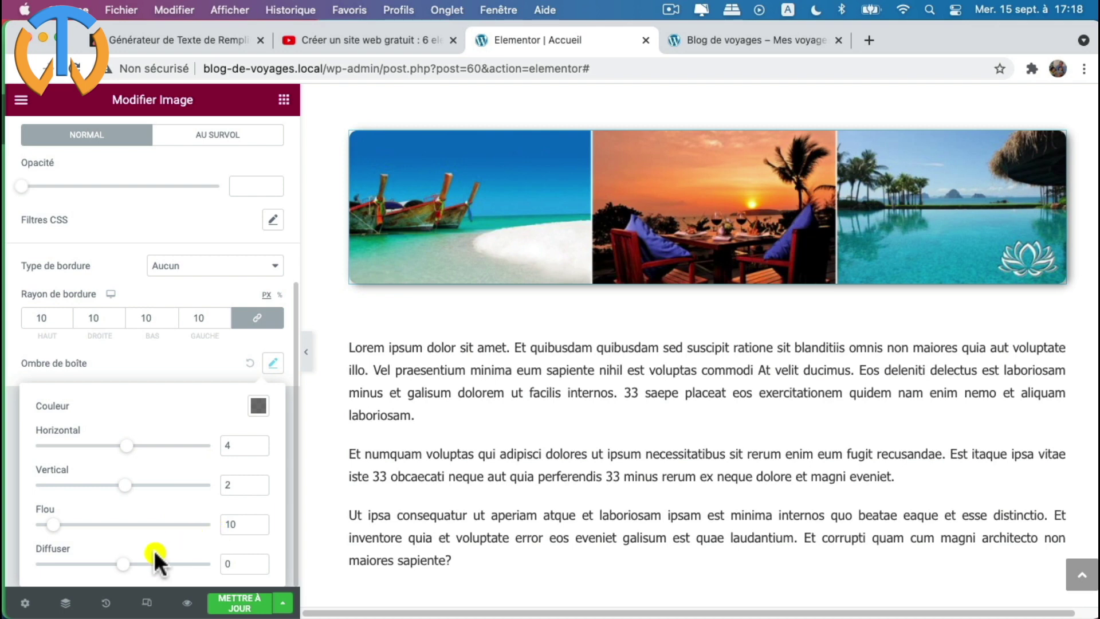
left_click(238, 603)
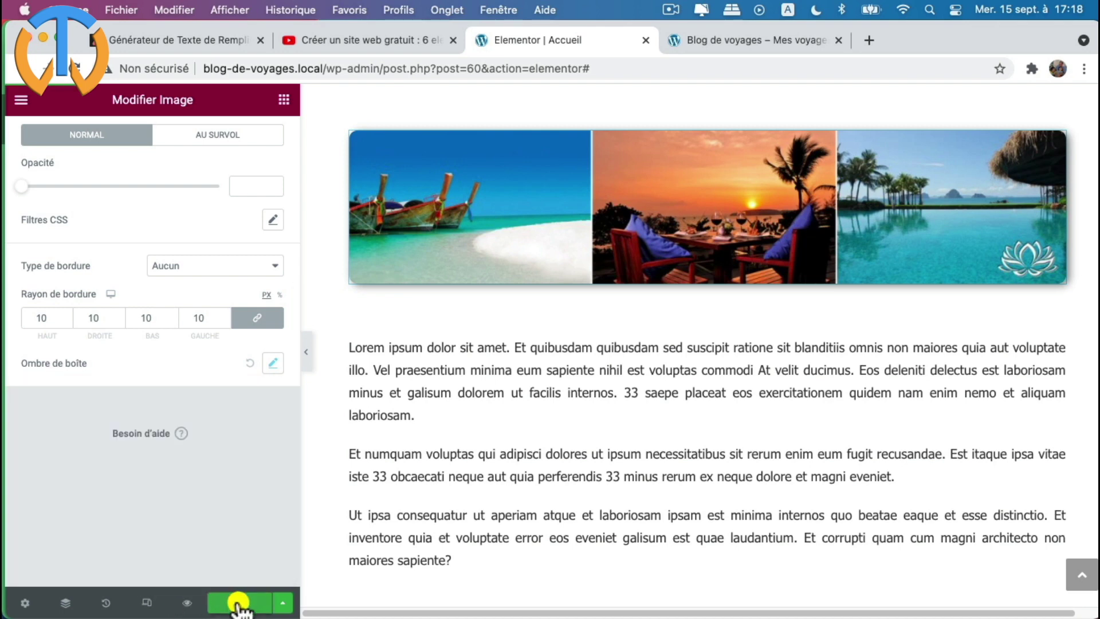
- Give the banner image a Fade In entrance animation
scroll(498, 386, "up", 2)
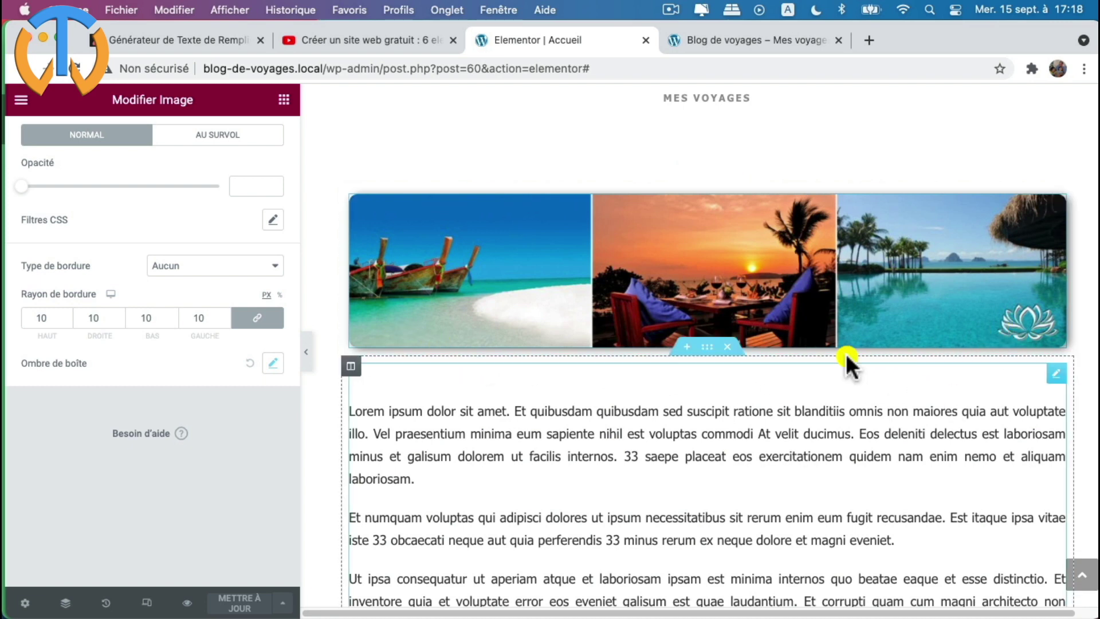
scroll(200, 378, "up", 5)
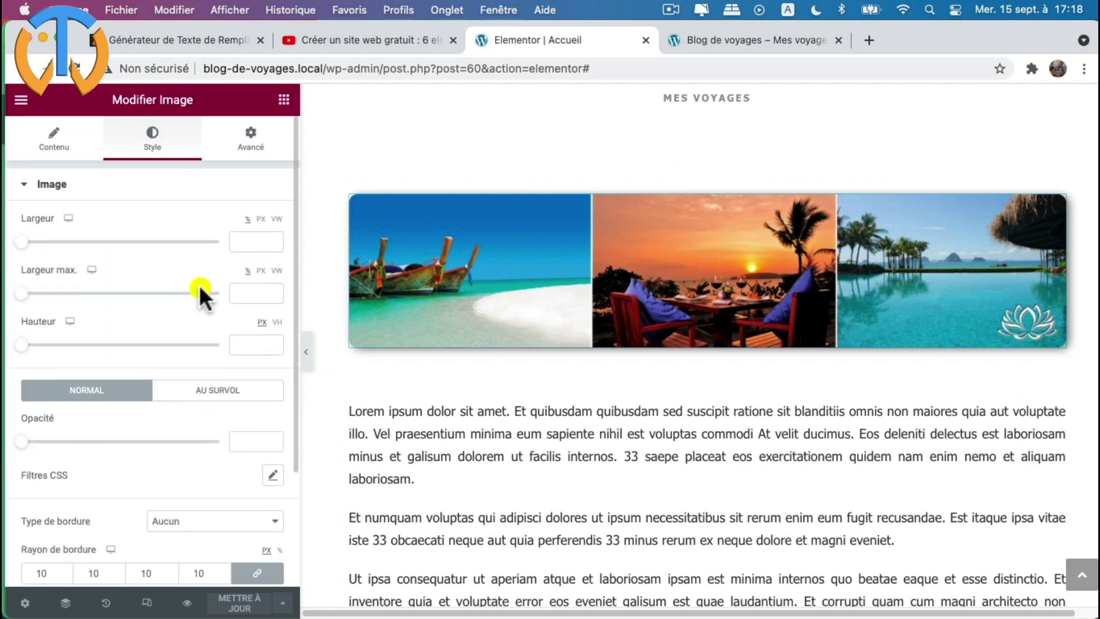
left_click(254, 148)
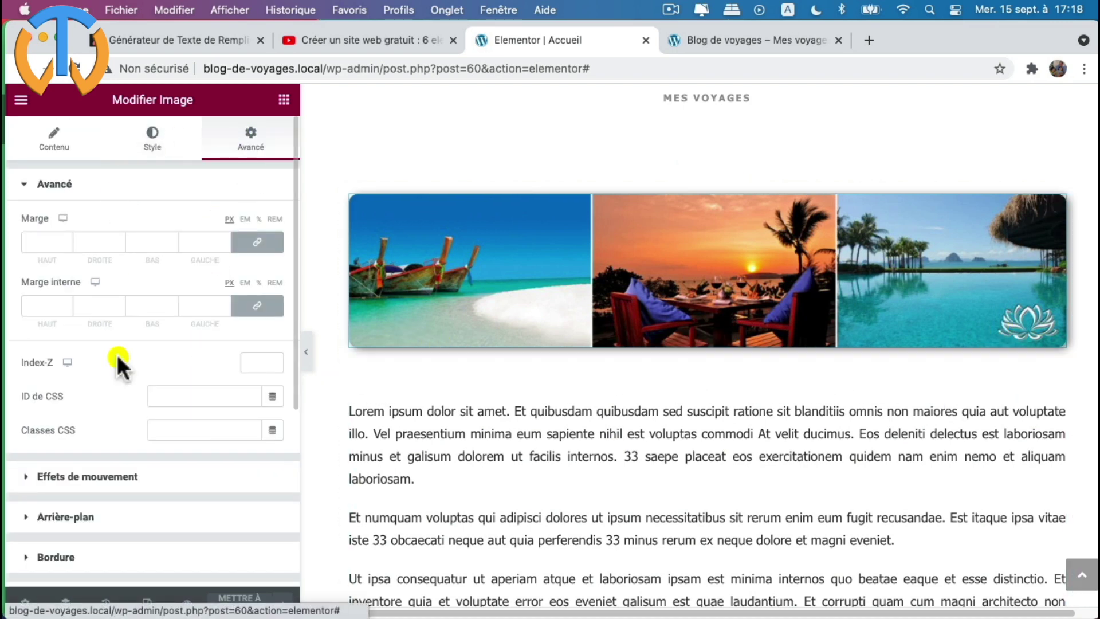
scroll(109, 370, "down", 2)
left_click(21, 424)
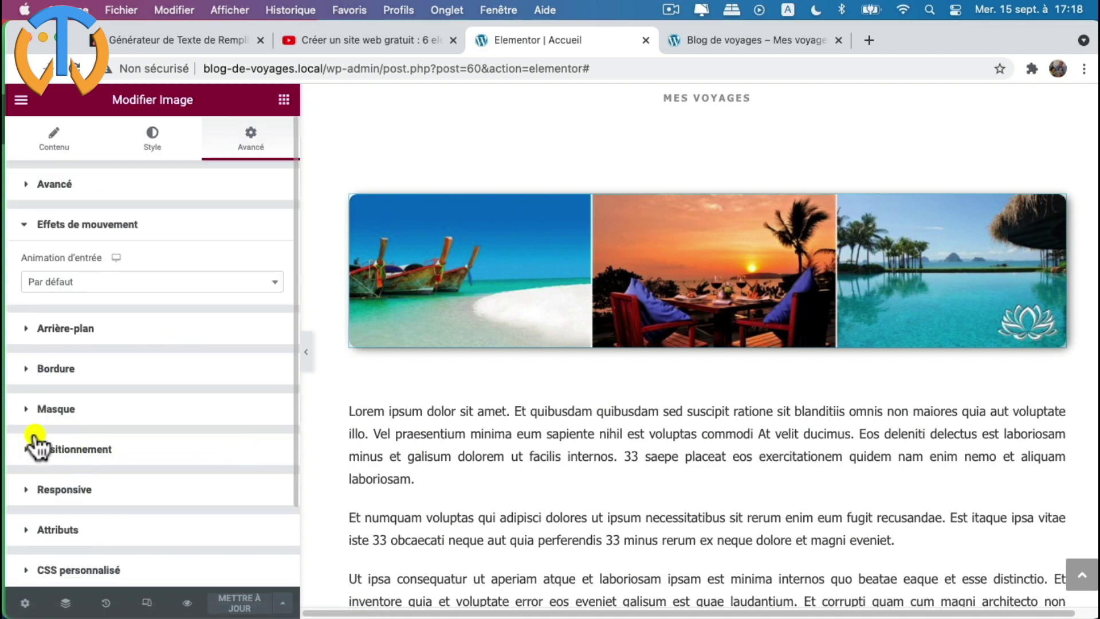
left_click(83, 281)
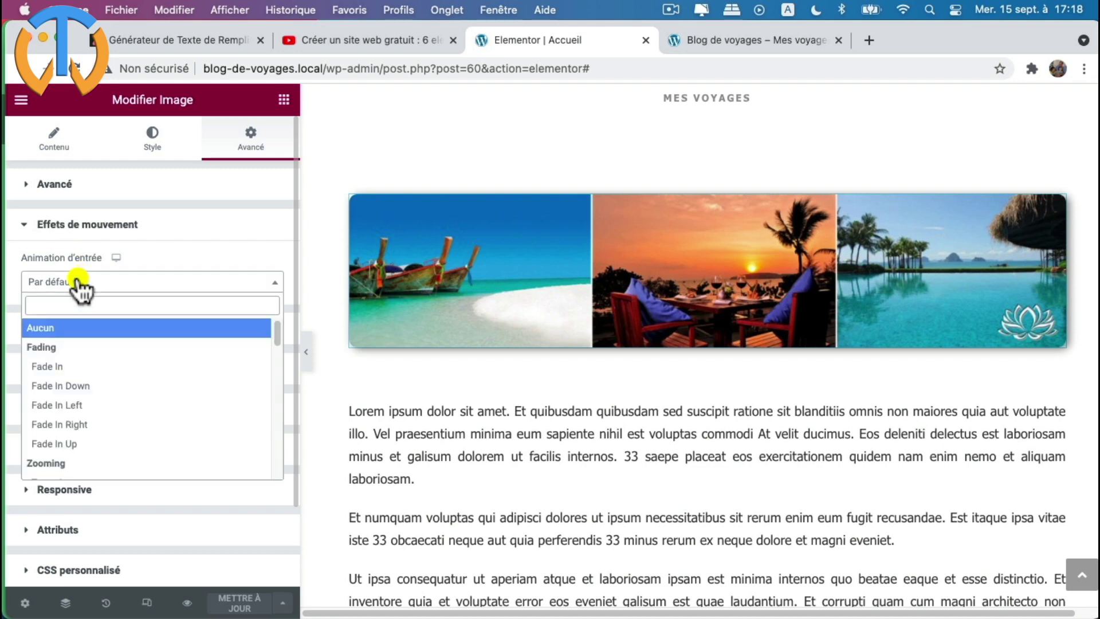
left_click(62, 370)
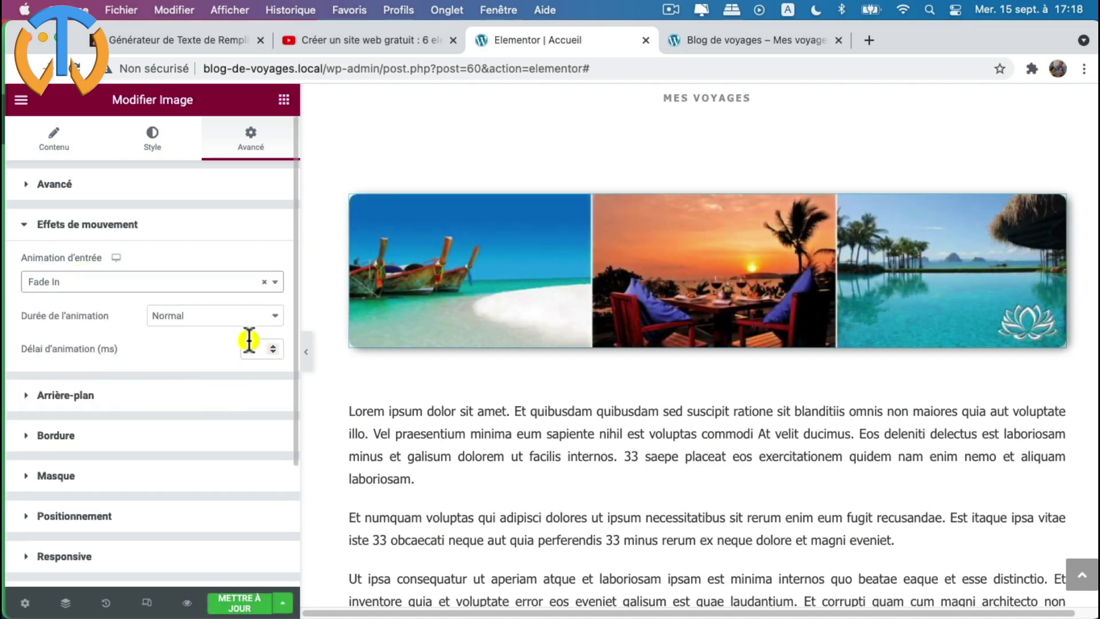
- Set the banner's entrance animation duration to Lent and update the page
left_click(168, 317)
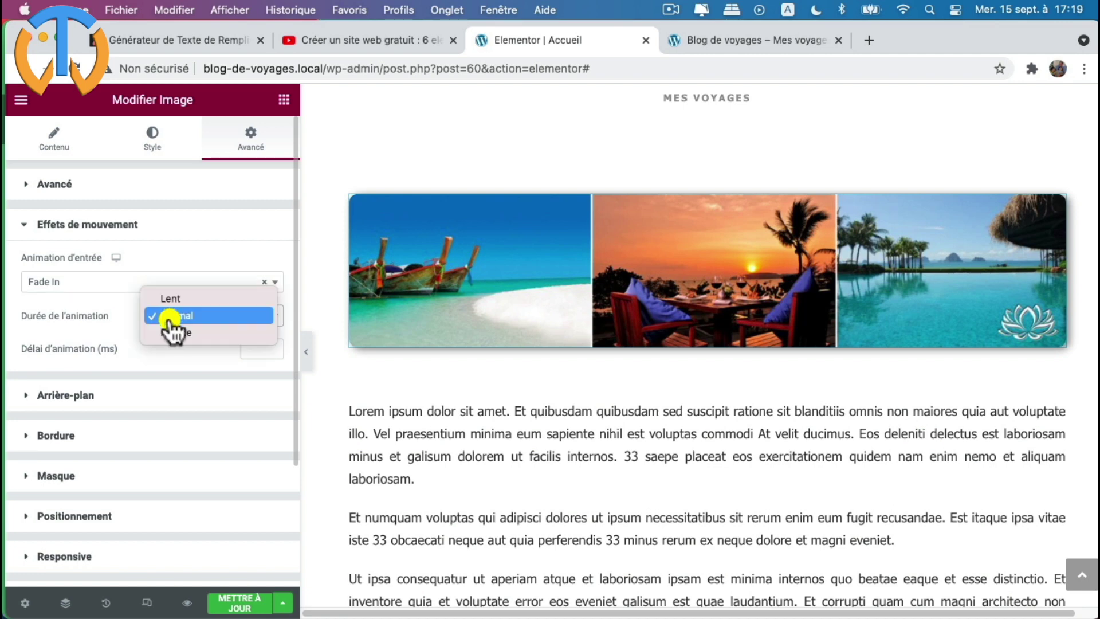
left_click(171, 297)
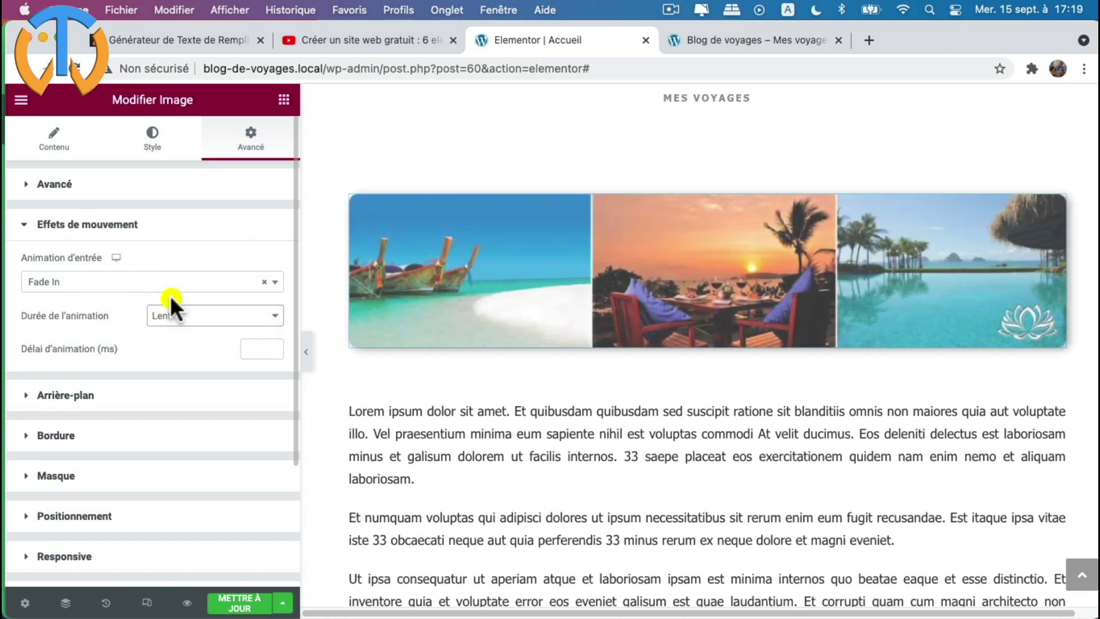
left_click(239, 605)
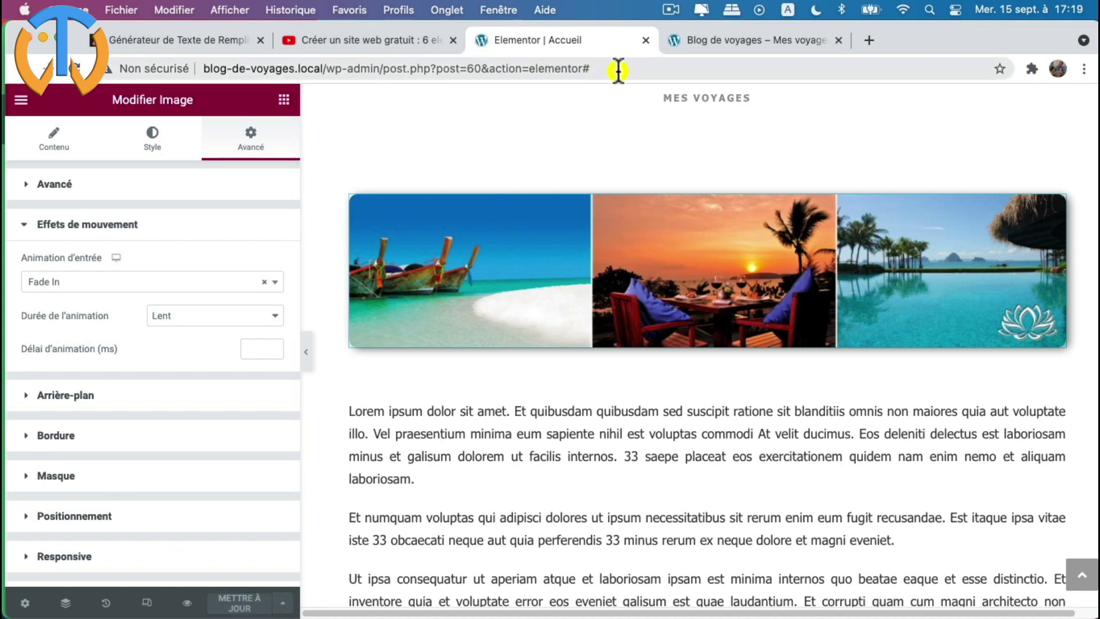
- Reload the published blog home page and check the banner's animation, rounded corners and shadow and the text below it
left_click(738, 43)
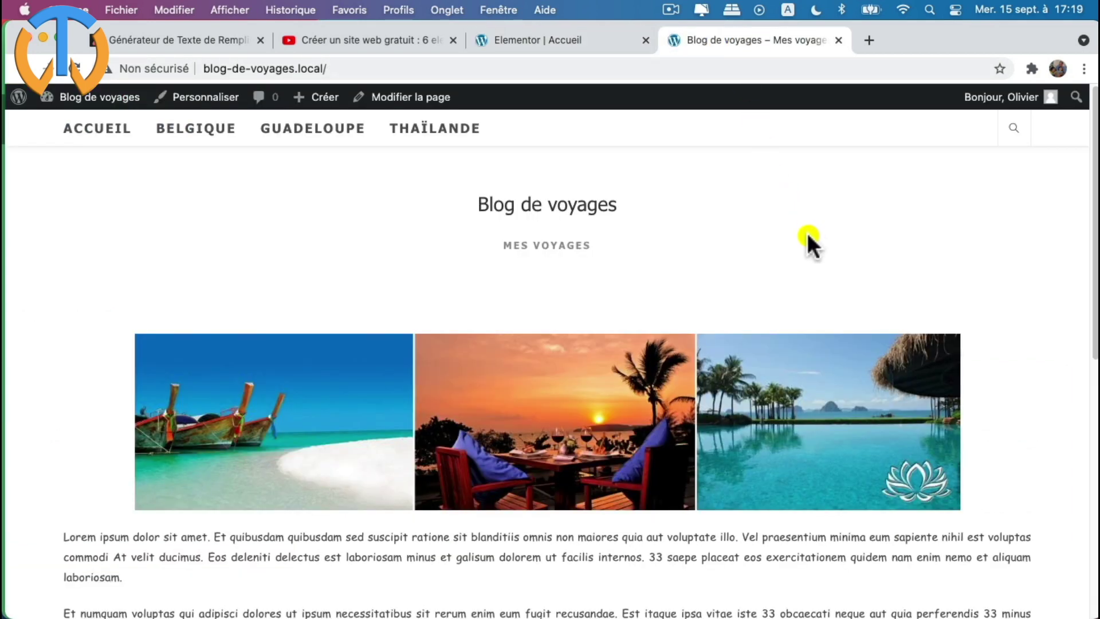
scroll(810, 234, "down", 3)
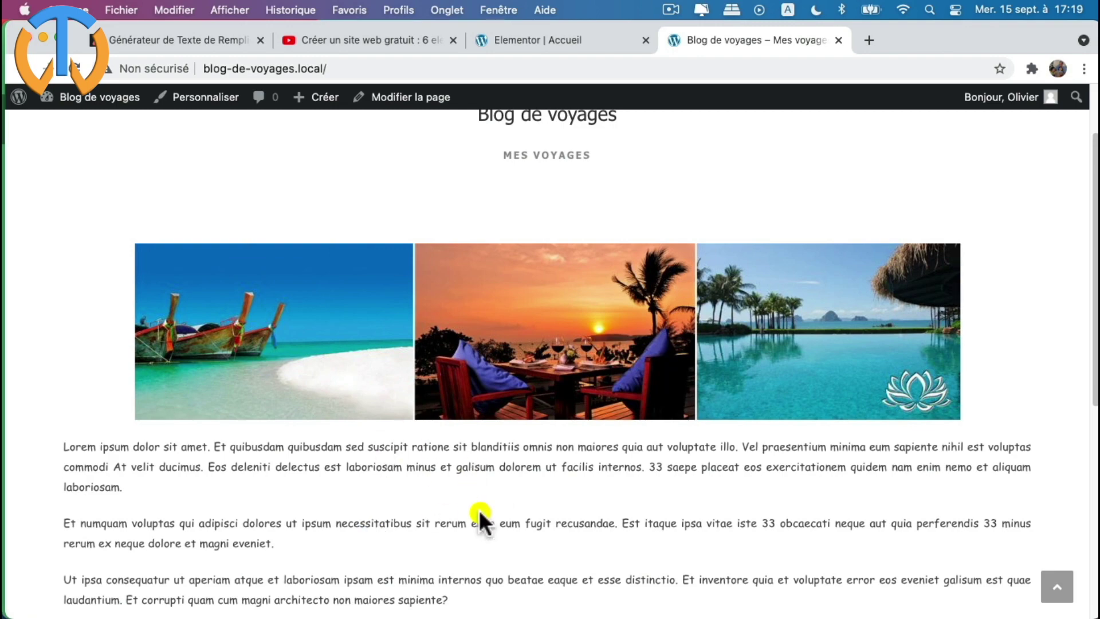
scroll(524, 472, "down", 10)
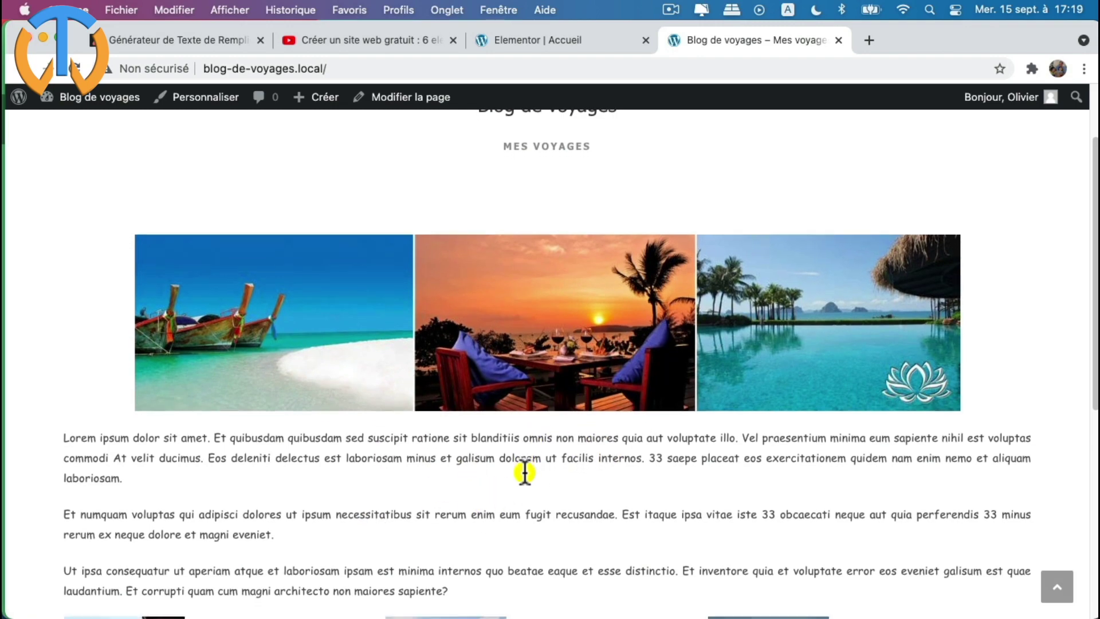
scroll(523, 470, "up", 12)
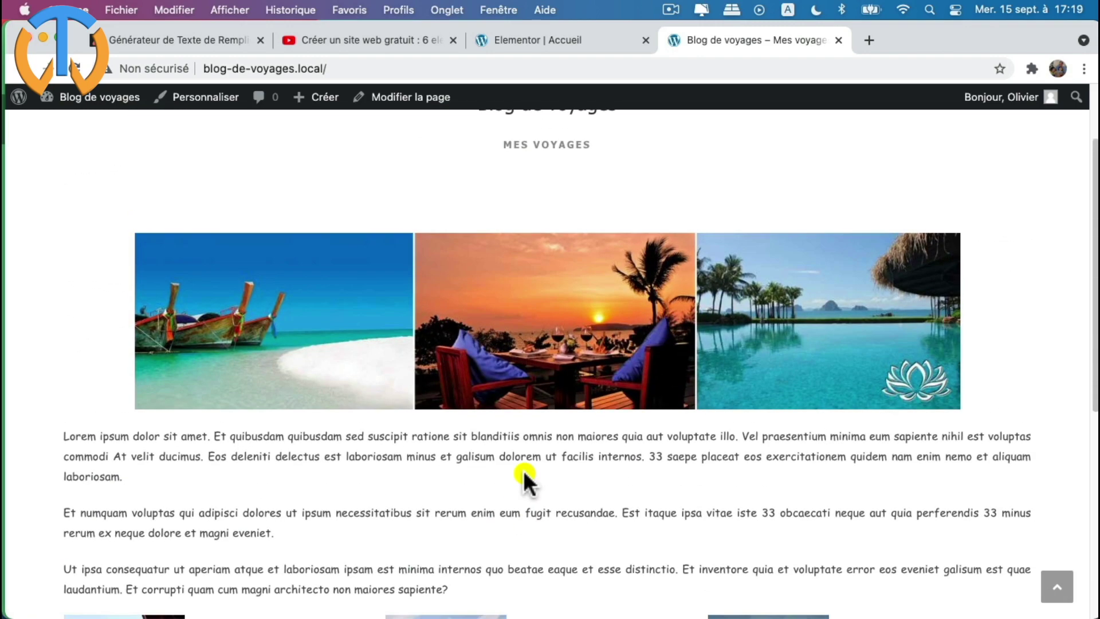
left_click(74, 68)
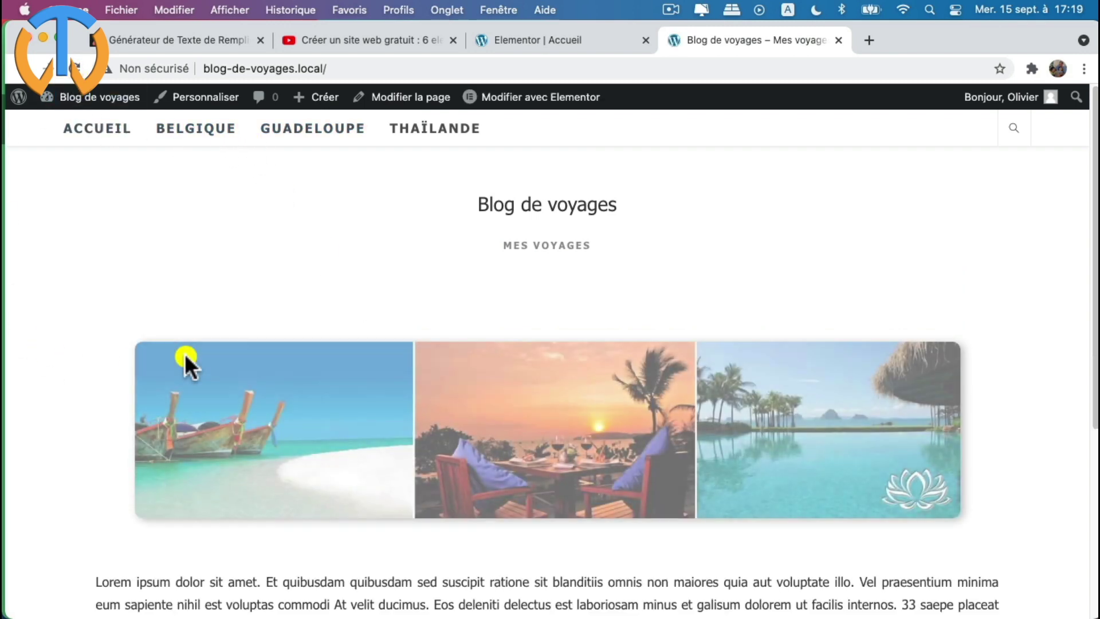
scroll(662, 405, "down", 2)
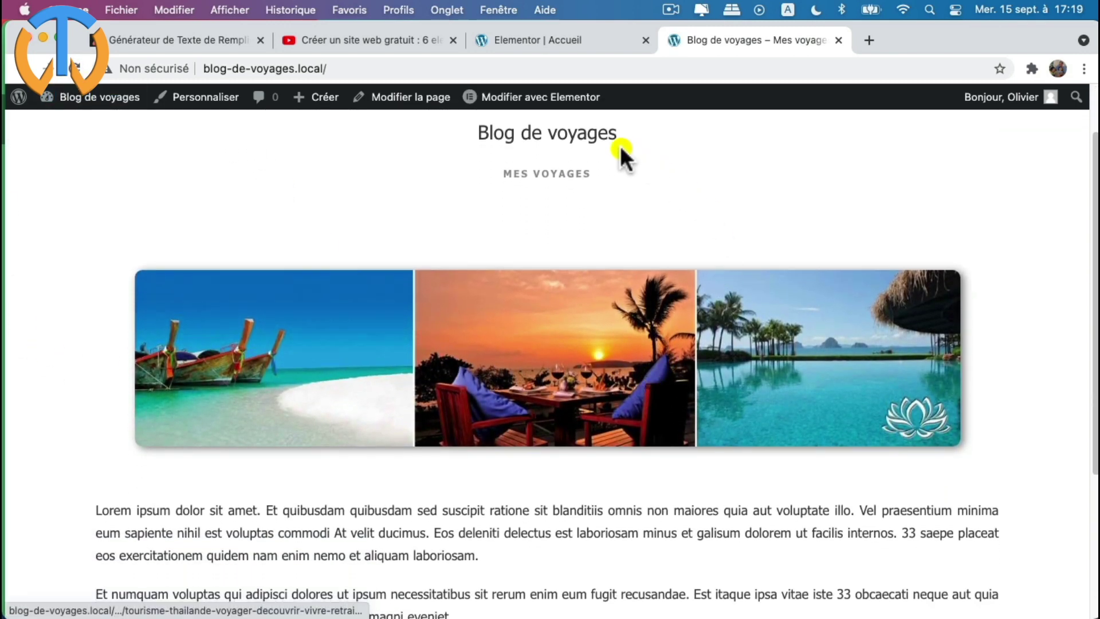
scroll(548, 298, "down", 1)
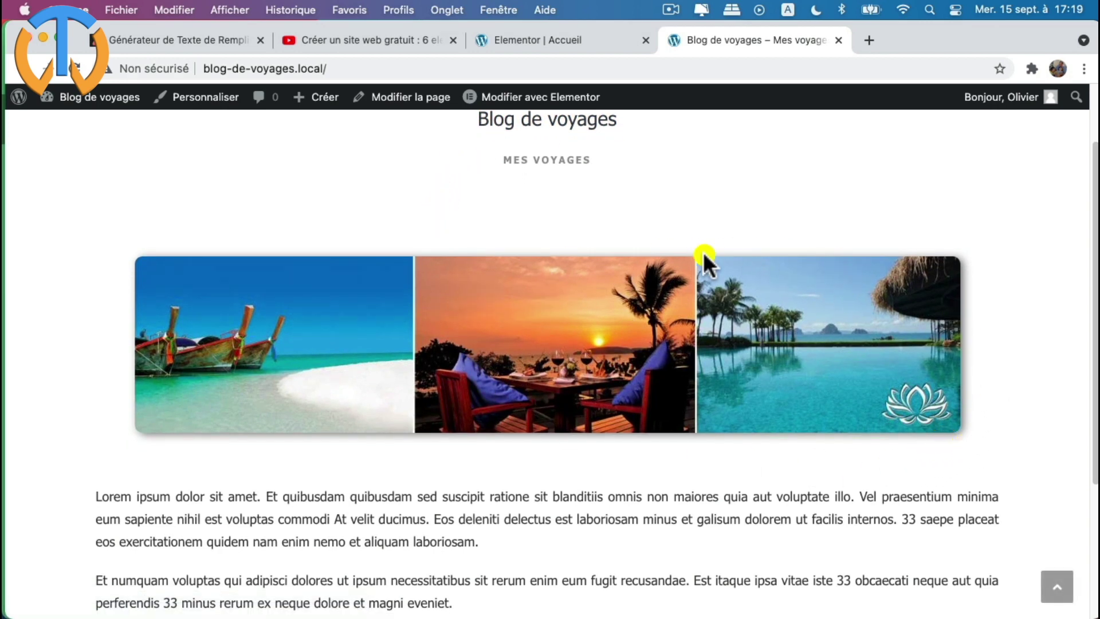
scroll(371, 452, "down", 4)
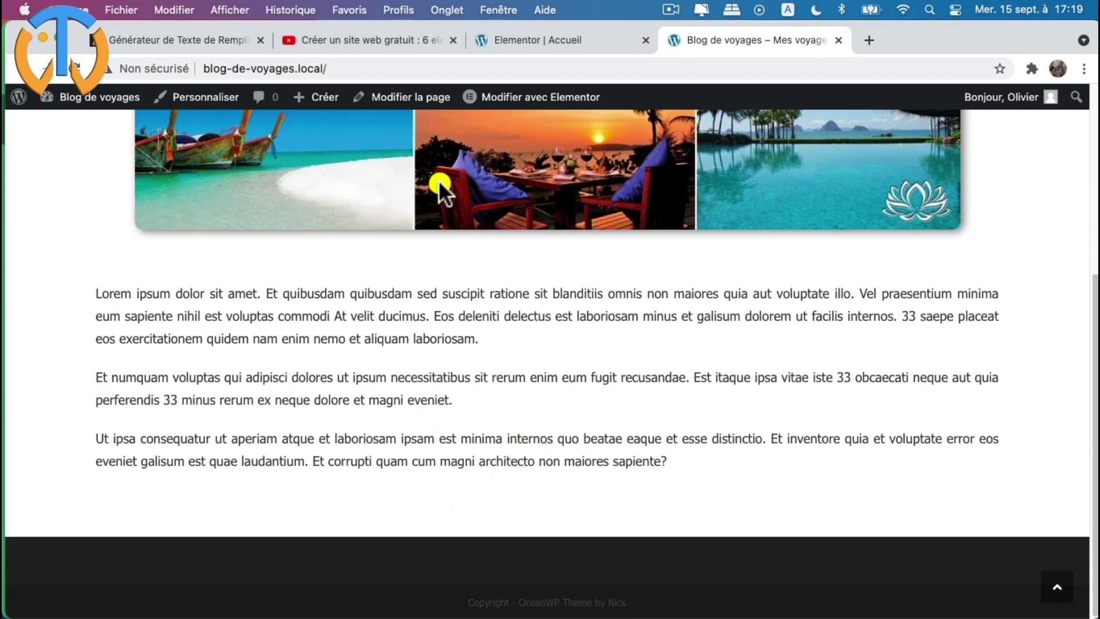
- Return to the Elementor editor and add a single-column section below the text paragraphs
left_click(522, 41)
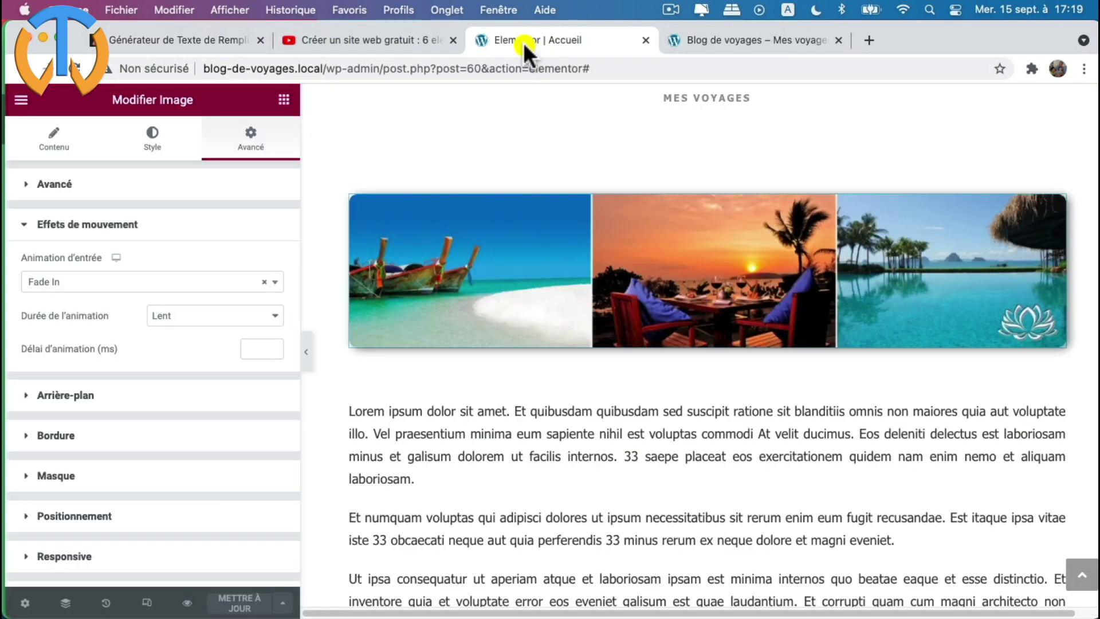
scroll(502, 407, "down", 6)
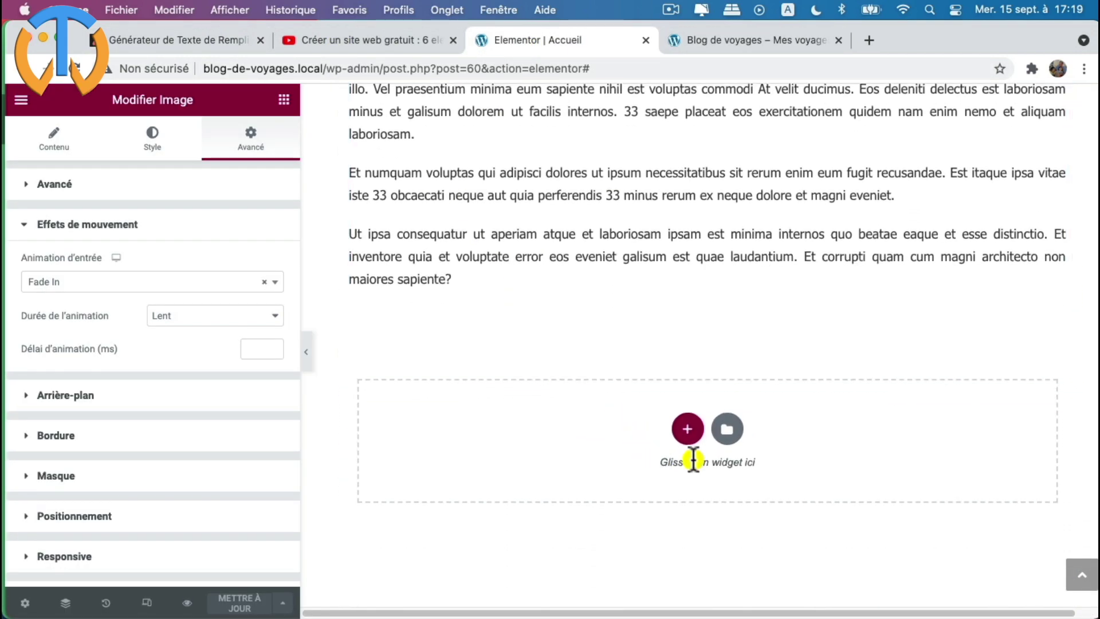
left_click(687, 427)
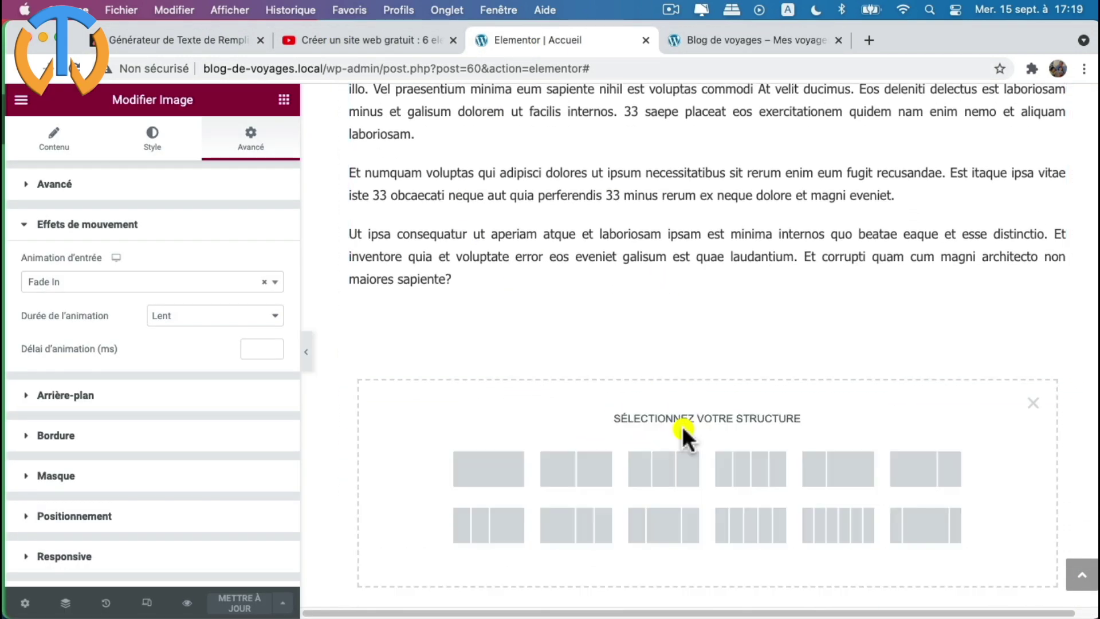
left_click(484, 475)
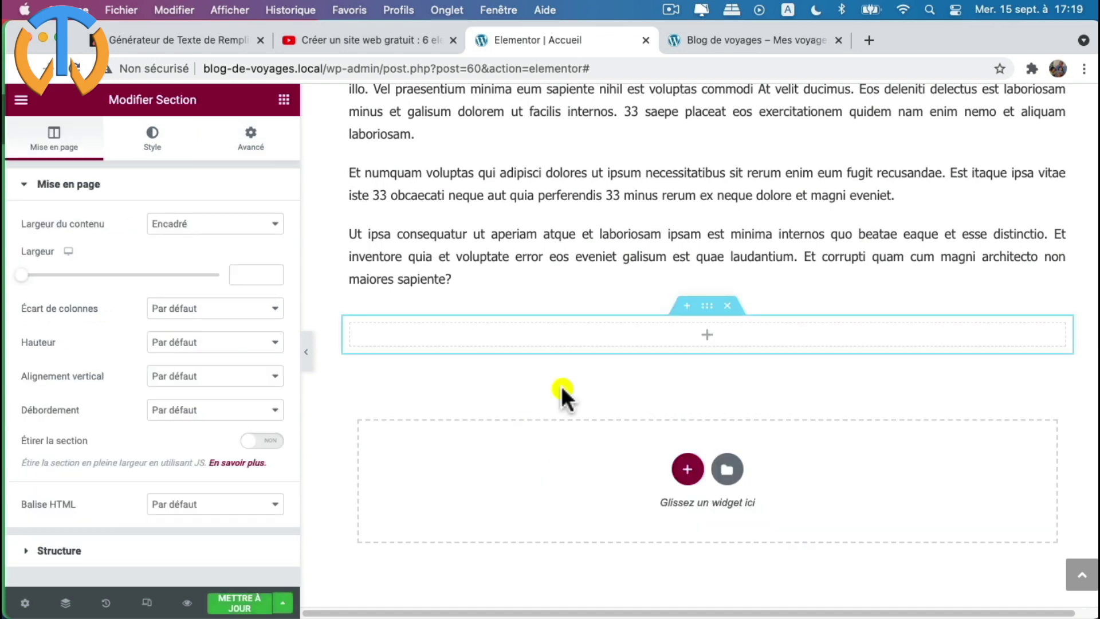
- Place a Galerie basique widget in the new empty section
left_click(708, 338)
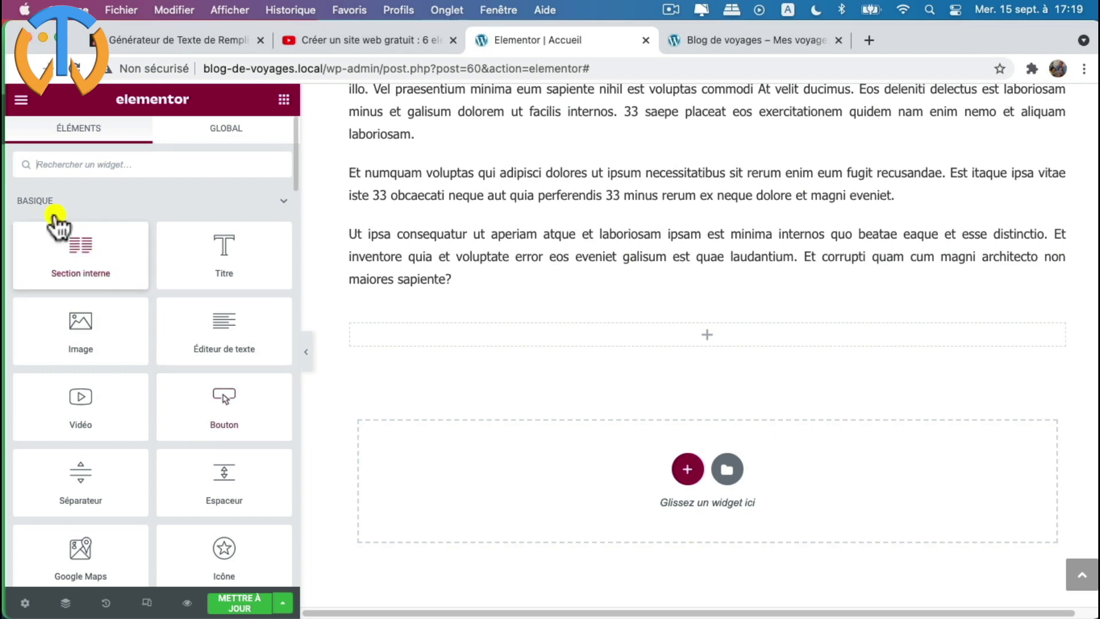
scroll(129, 226, "down", 5)
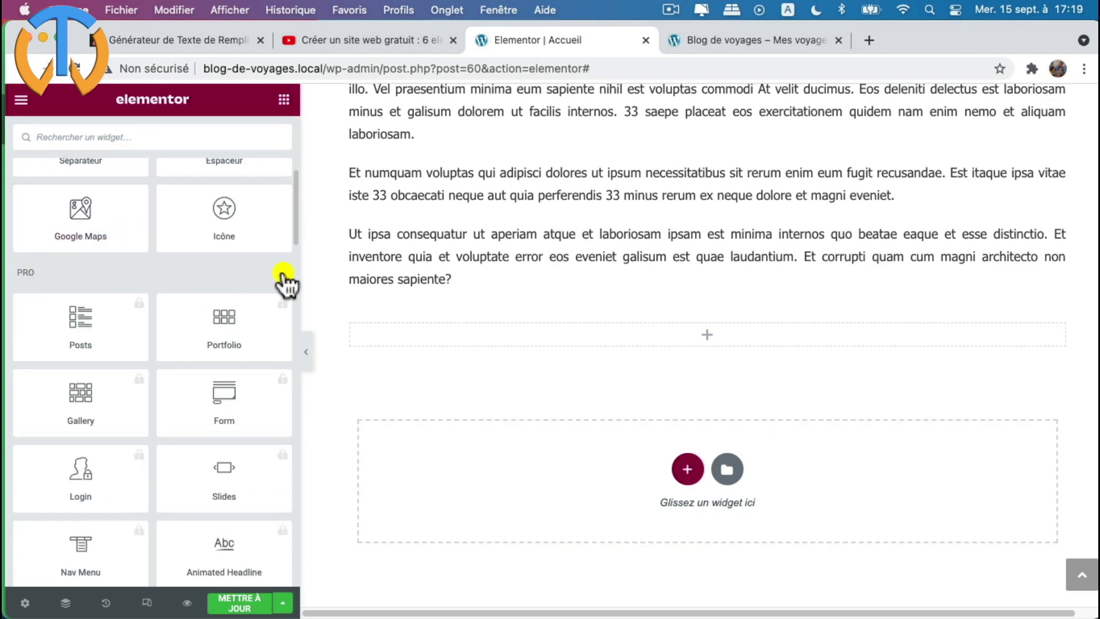
left_click(283, 275)
scroll(125, 294, "down", 1)
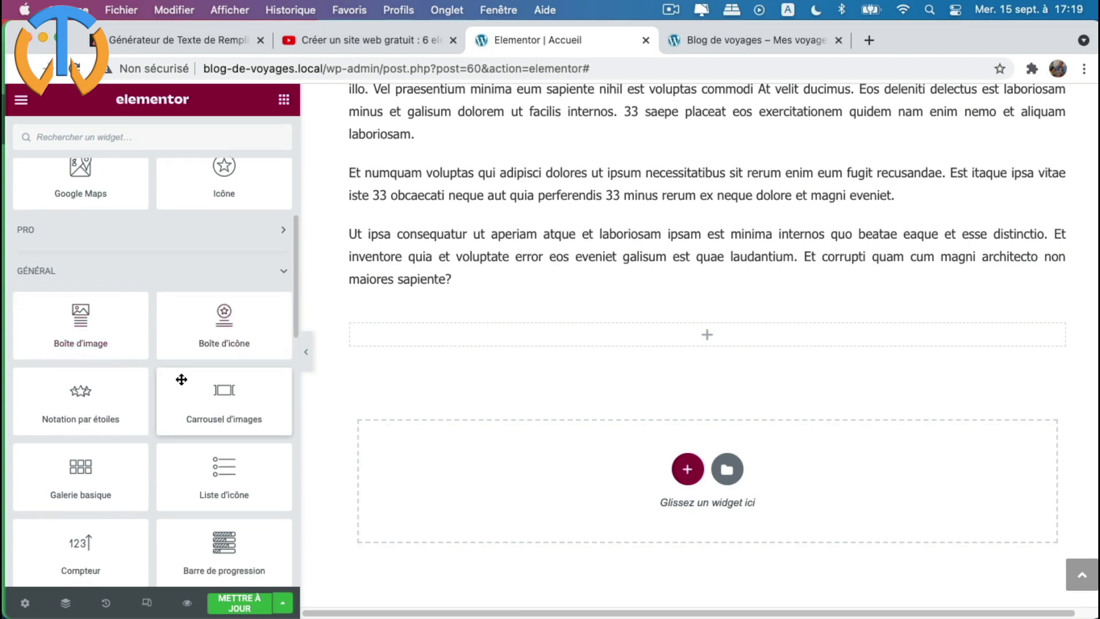
scroll(182, 381, "down", 2)
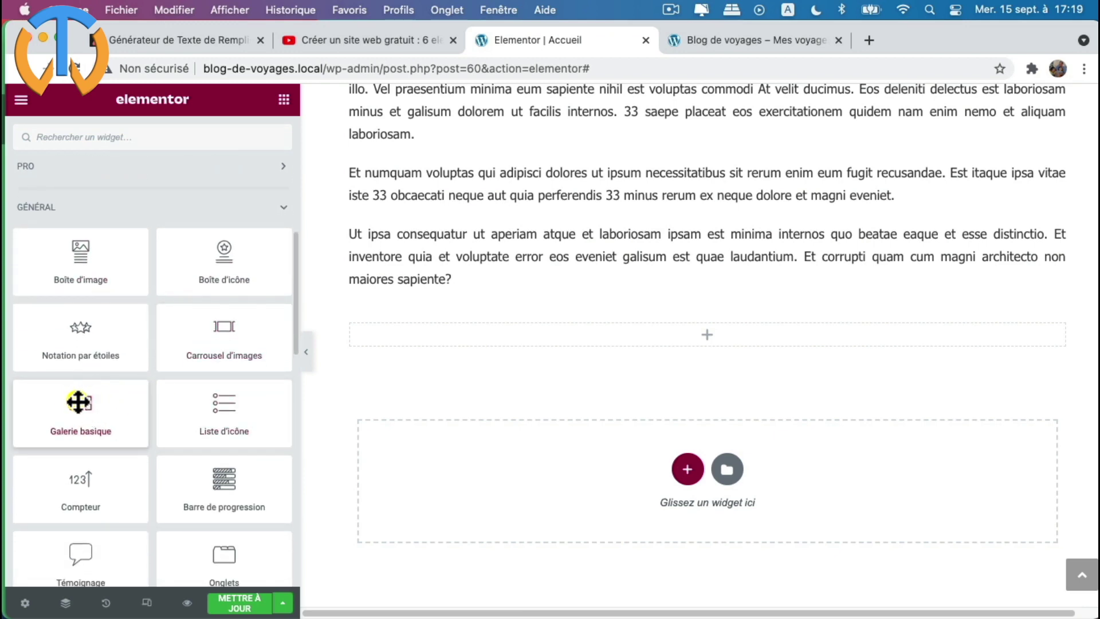
left_click_drag(78, 402, 653, 339)
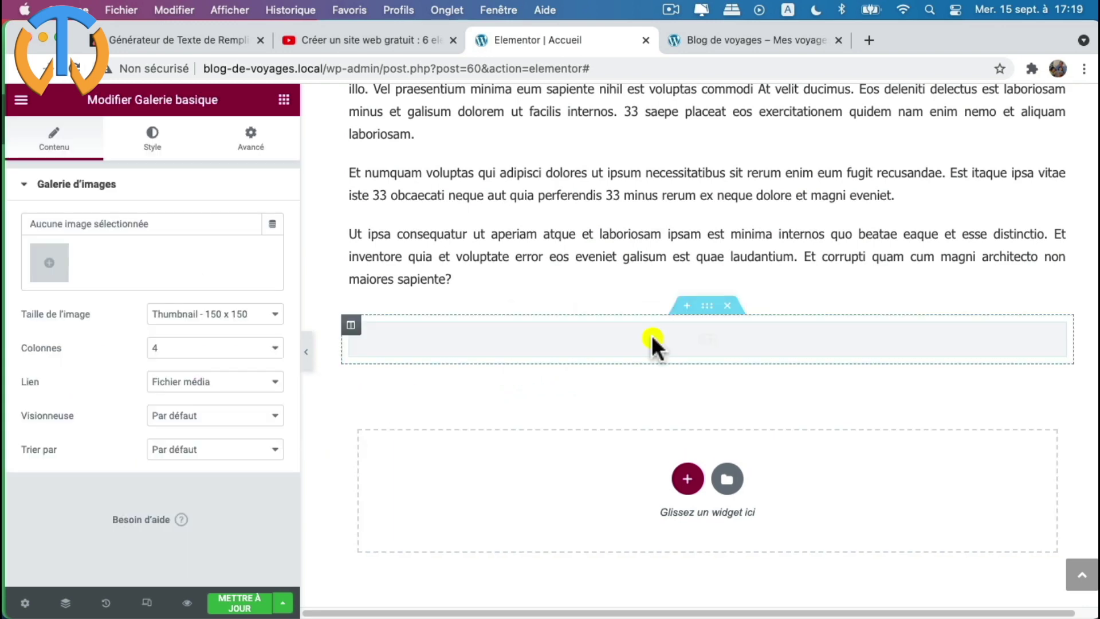
- Select the four Thai temple photos and the vague-rocher-guadeloupe photo from the media library for the gallery
left_click(48, 264)
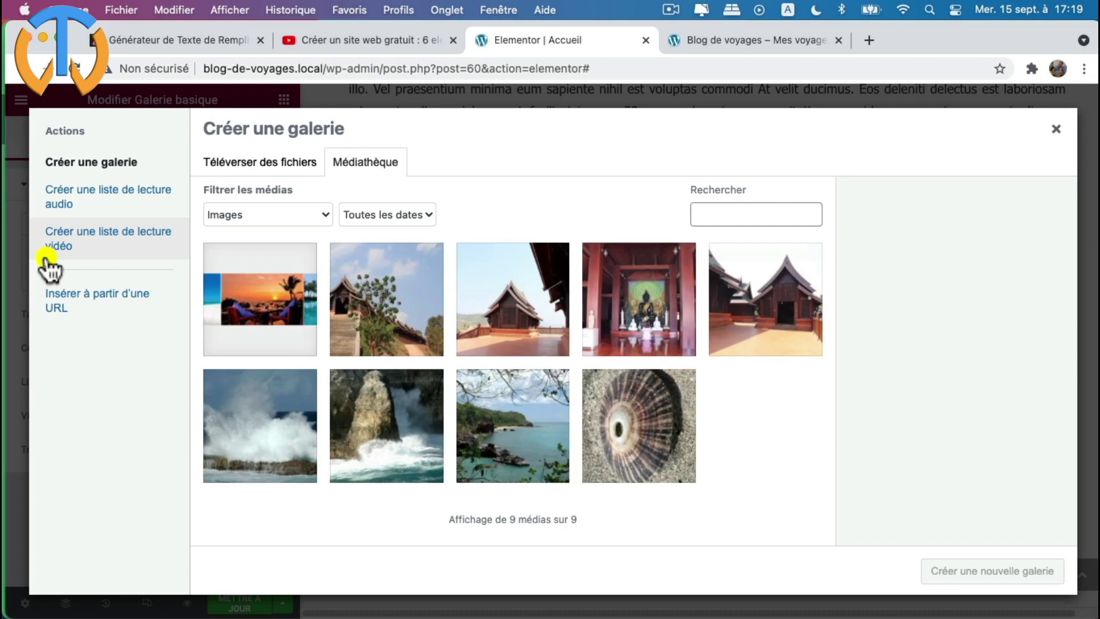
left_click(399, 321)
left_click(502, 316)
left_click(678, 314)
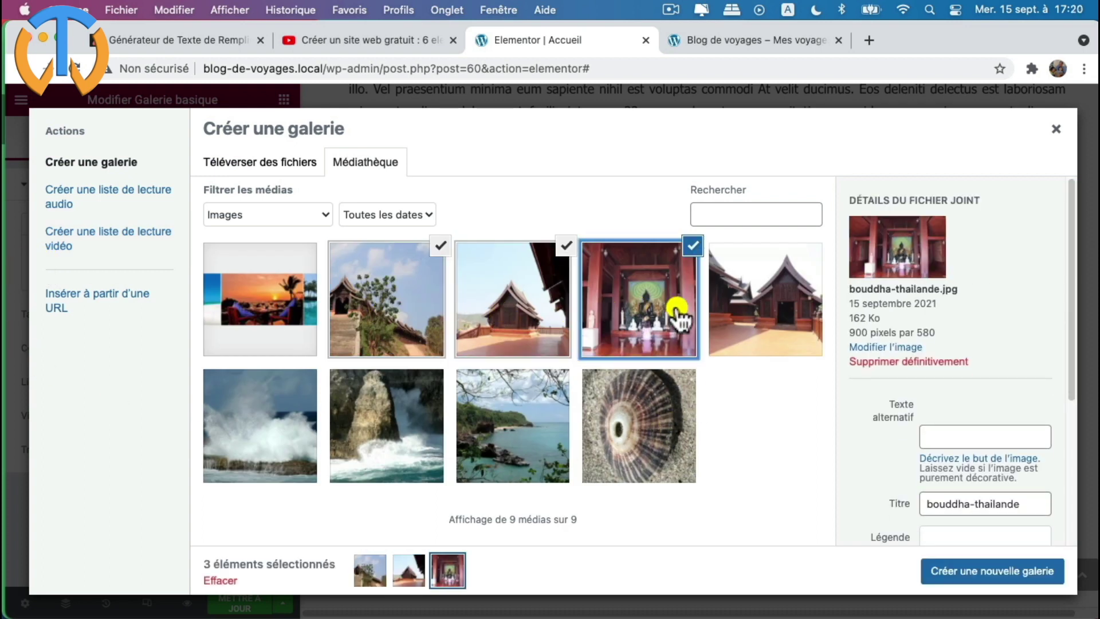
left_click(762, 303)
left_click(282, 429)
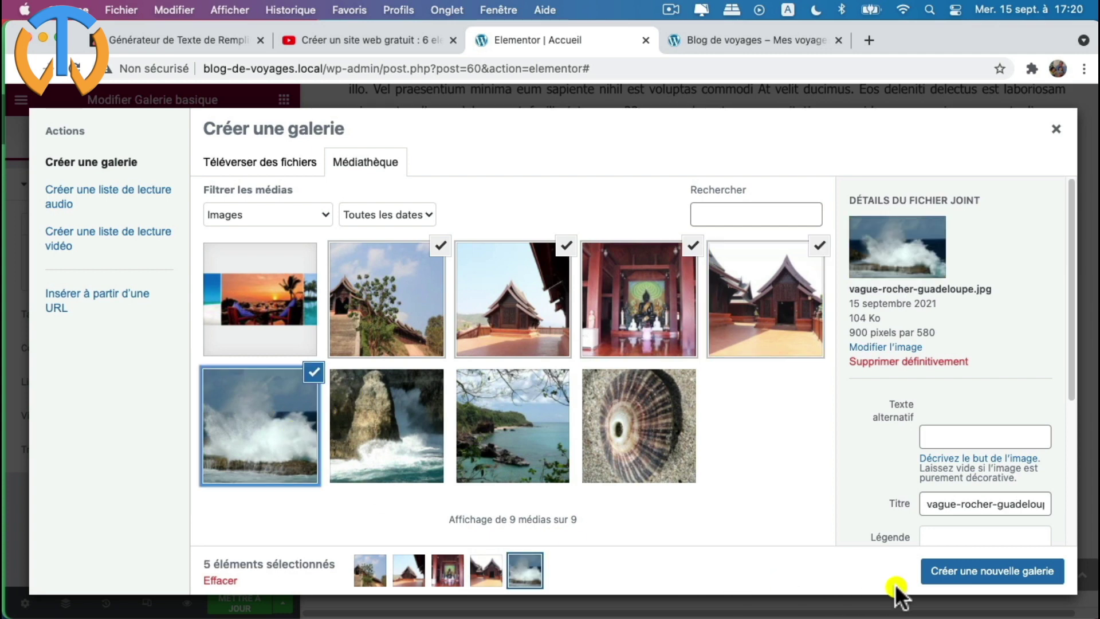
- Create the gallery with the wave photo moved to third place and insert it into the widget
left_click(1013, 571)
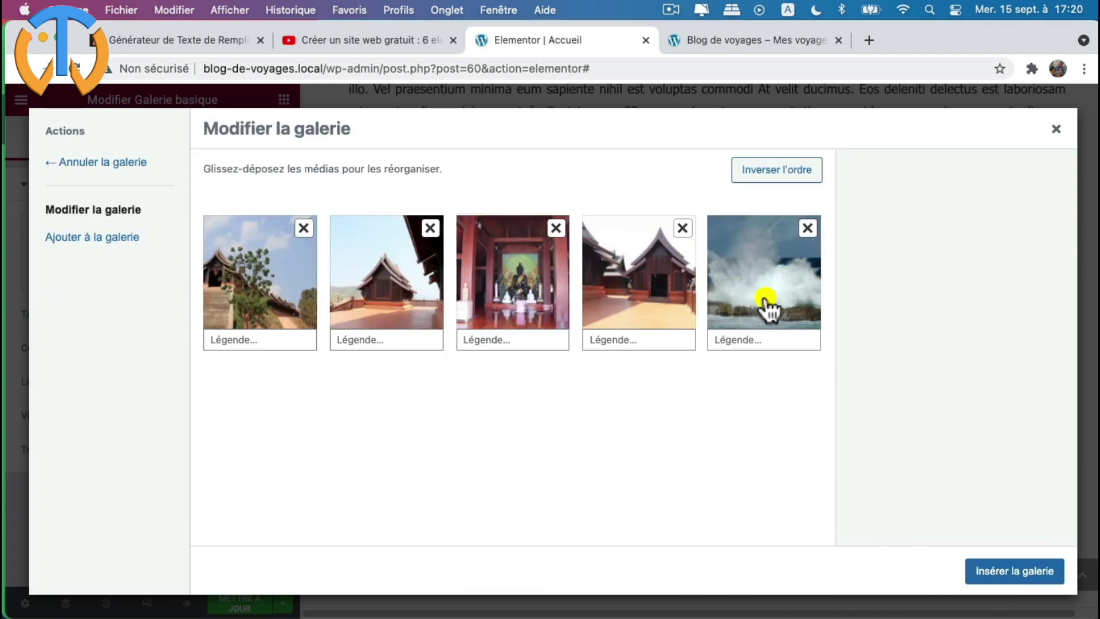
left_click_drag(766, 304, 518, 290)
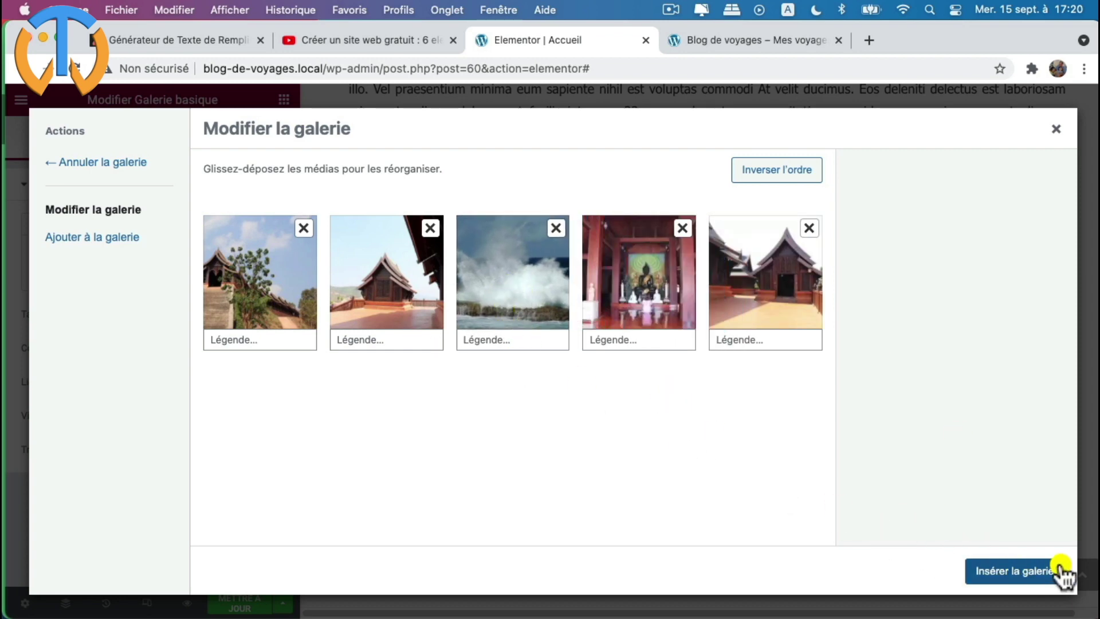
left_click(1024, 572)
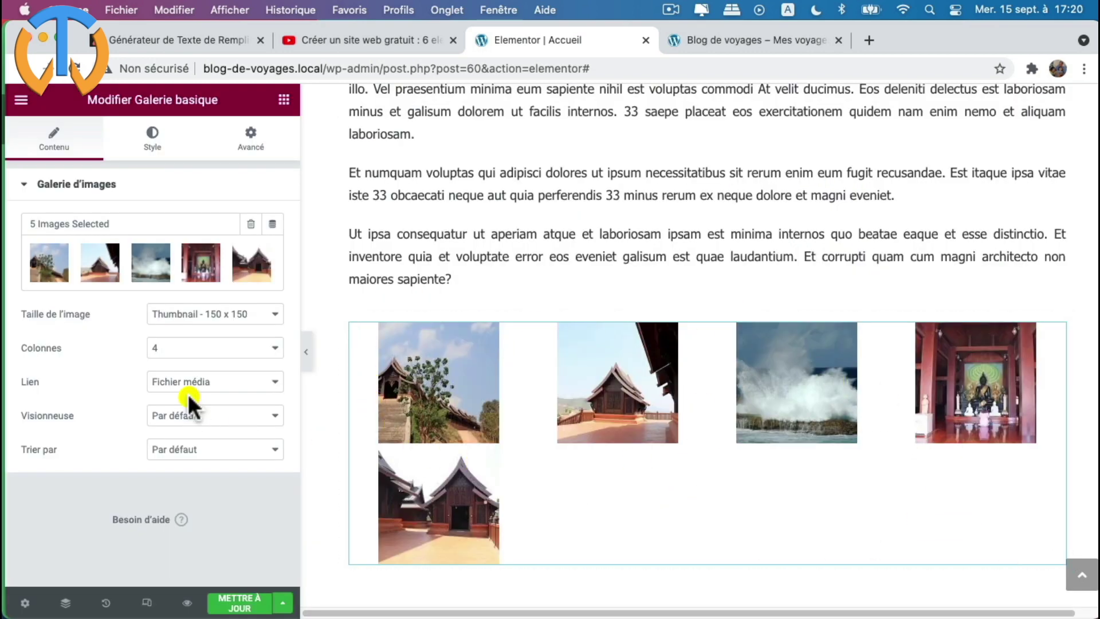
- Set the gallery's image size to Entière and its number of columns to 3
left_click(220, 321)
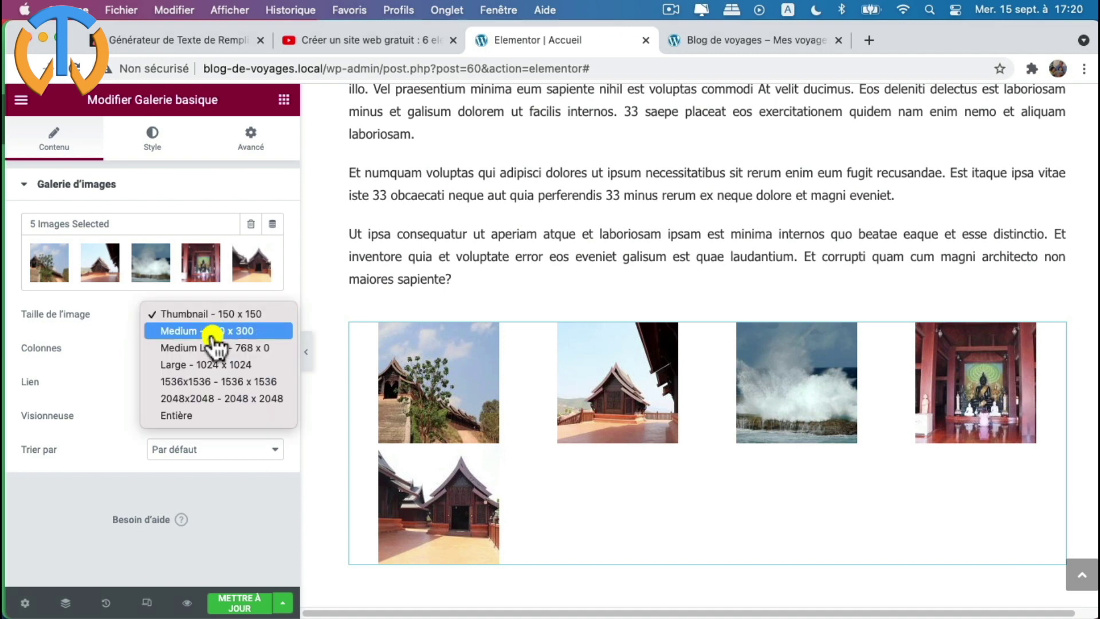
left_click(219, 416)
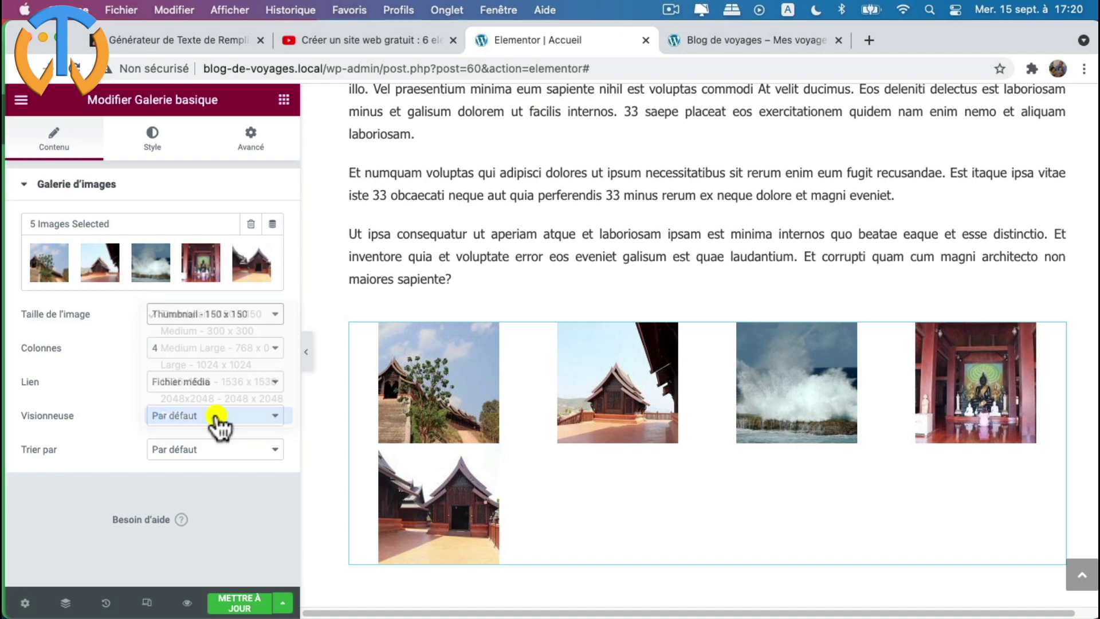
left_click(200, 349)
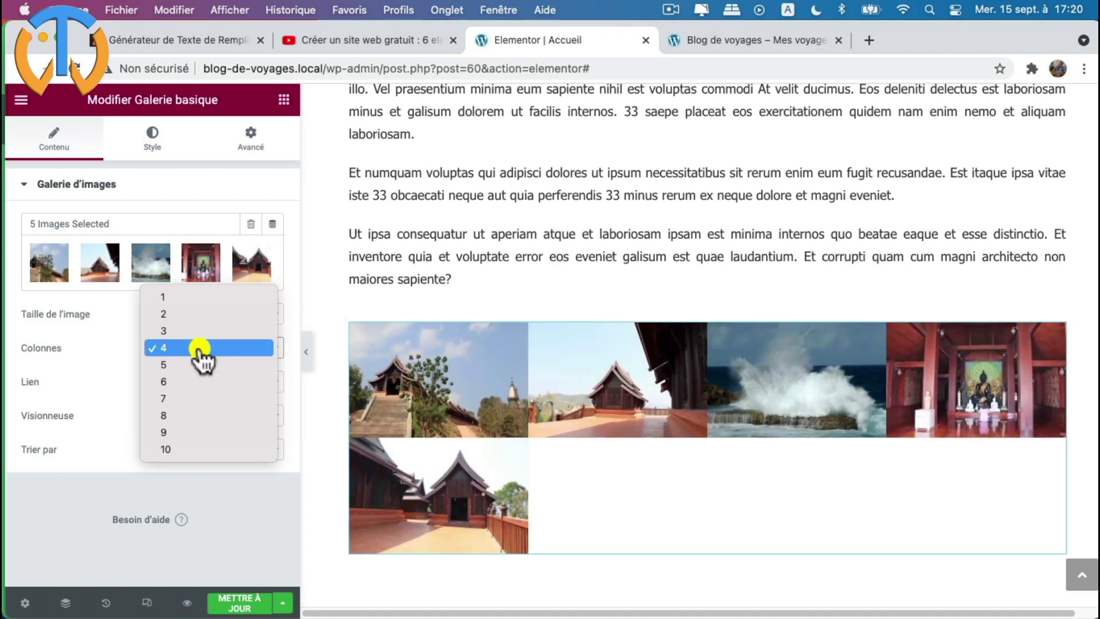
left_click(209, 330)
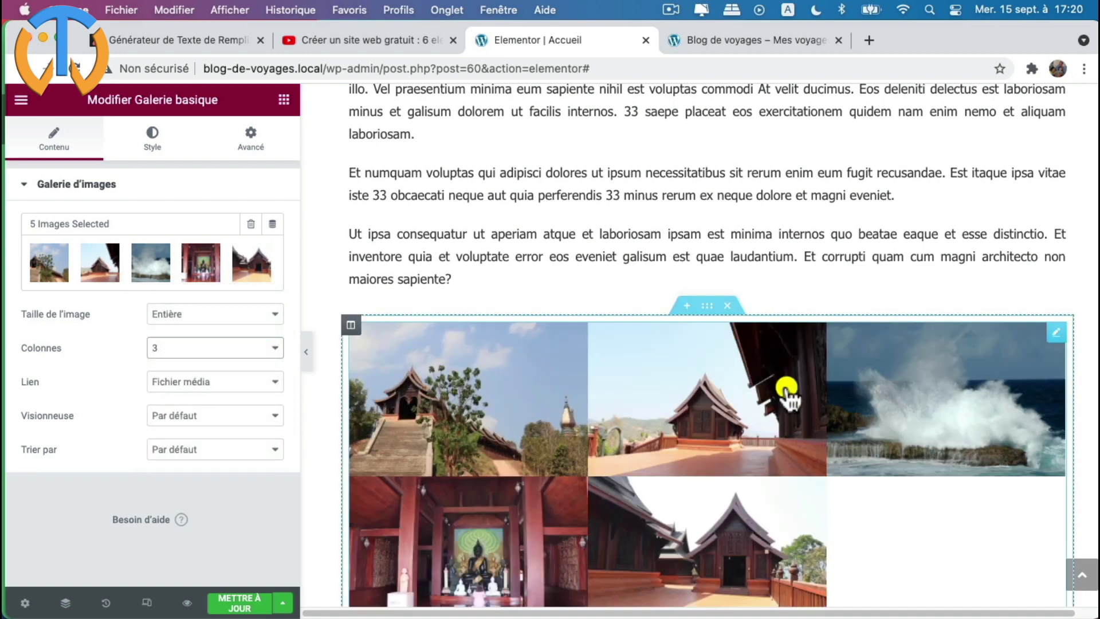
scroll(762, 513, "down", 3)
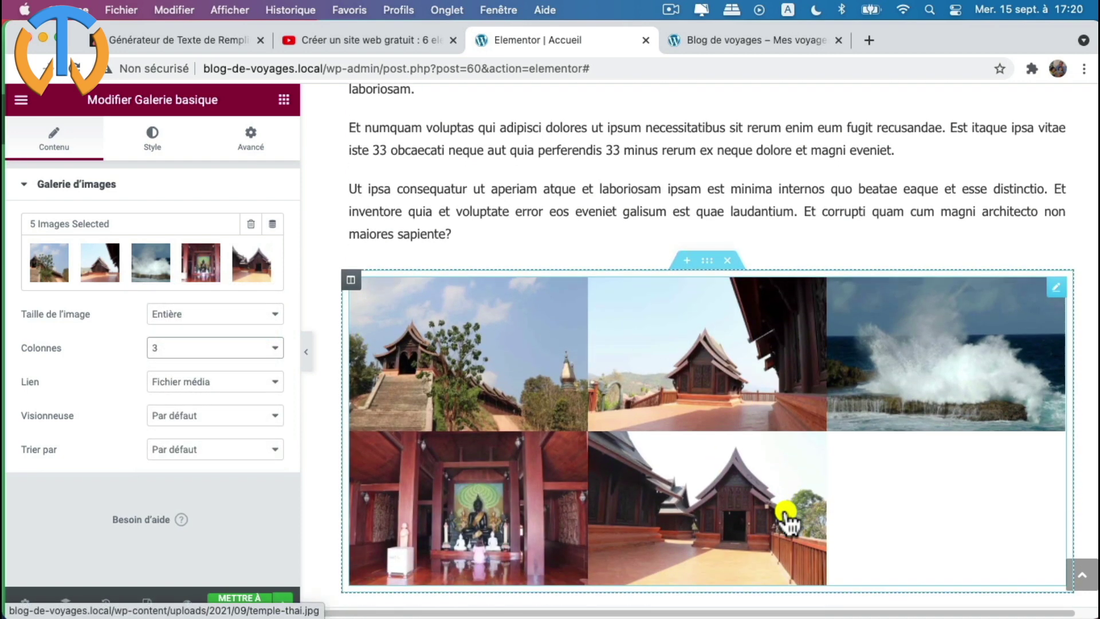
- Keep the gallery's link on Fichier média and set its Visionneuse option to Oui
left_click(196, 382)
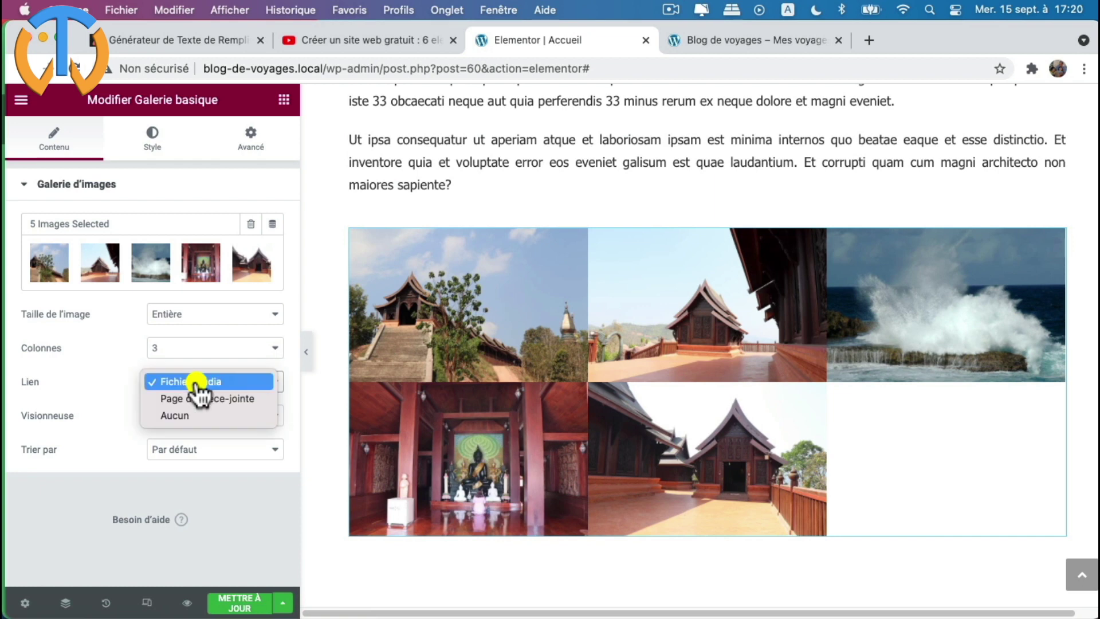
left_click(197, 381)
left_click(199, 417)
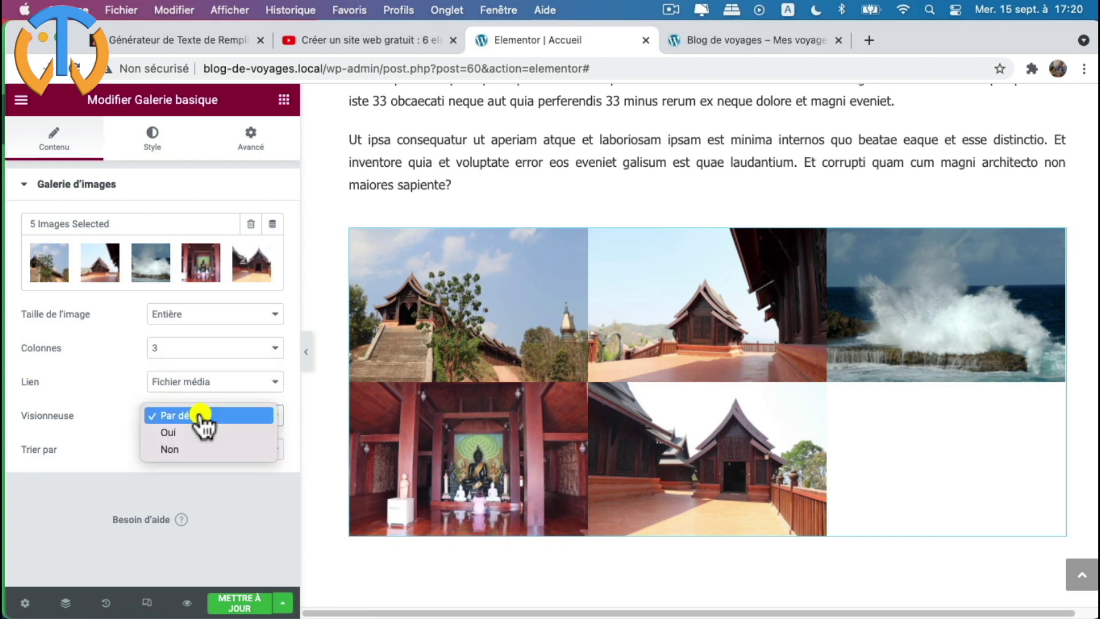
left_click(195, 433)
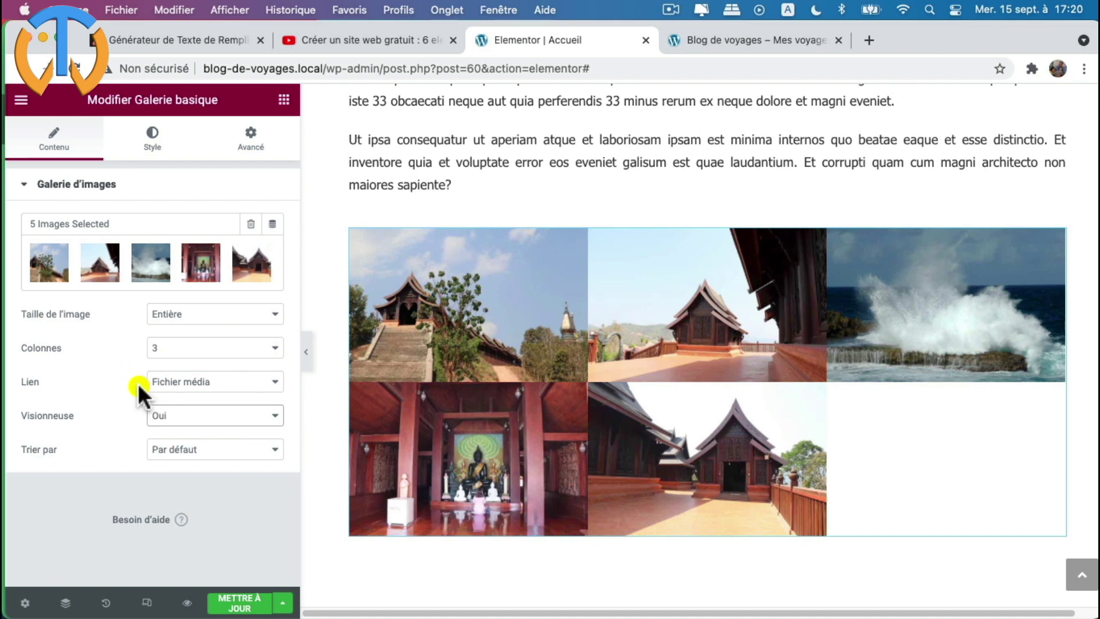
- Give the gallery images a custom spacing of 10 and a border radius of 10 px on all corners
left_click(150, 139)
left_click(182, 223)
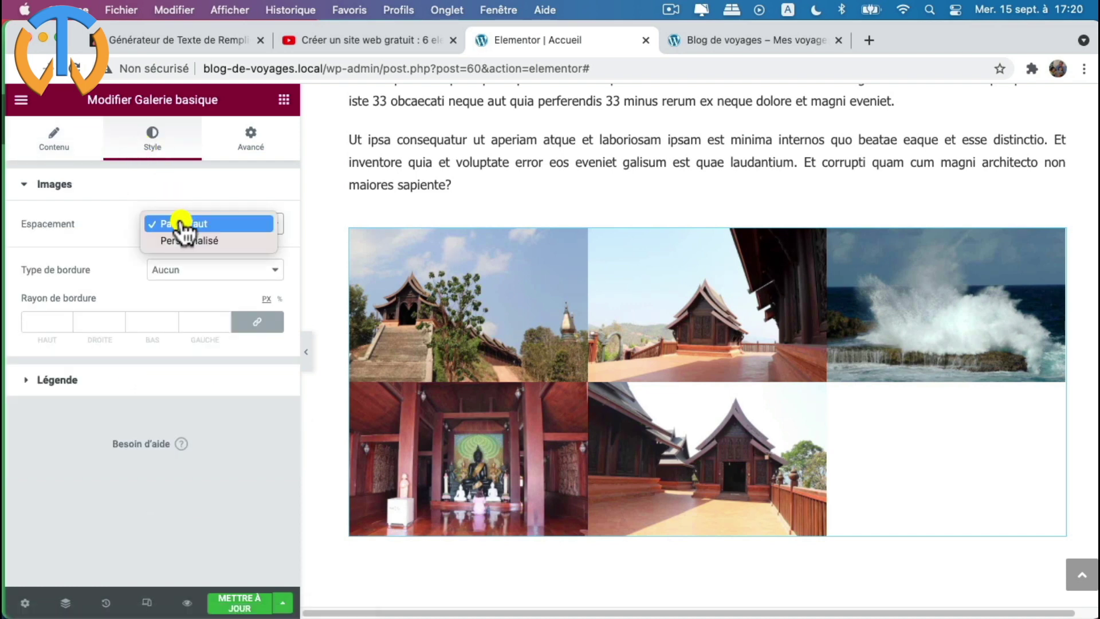
left_click(184, 241)
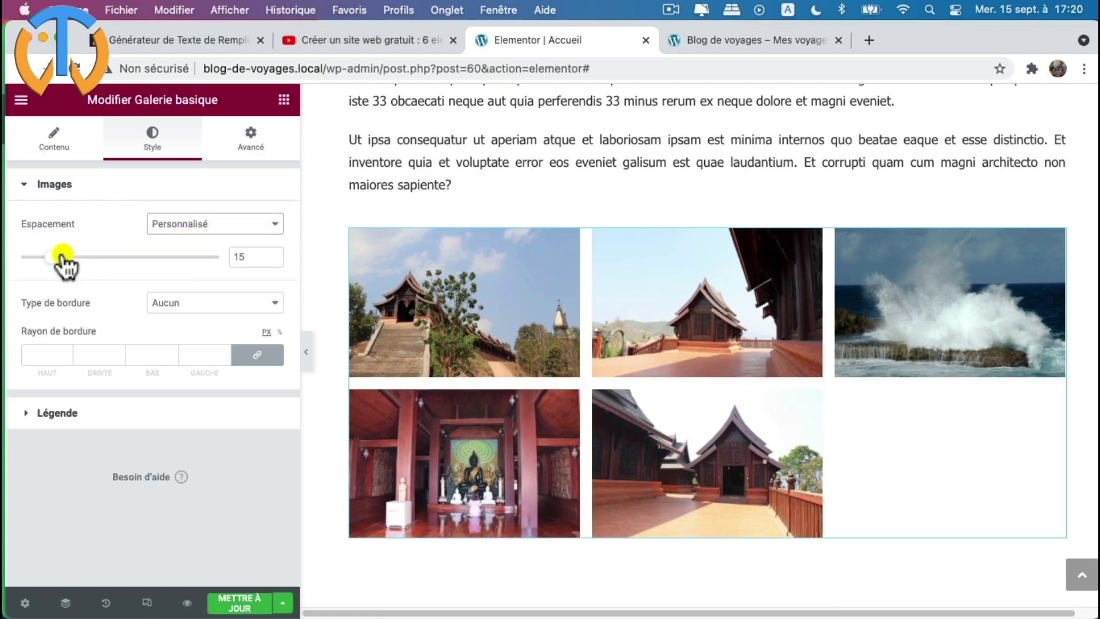
left_click_drag(61, 255, 44, 255)
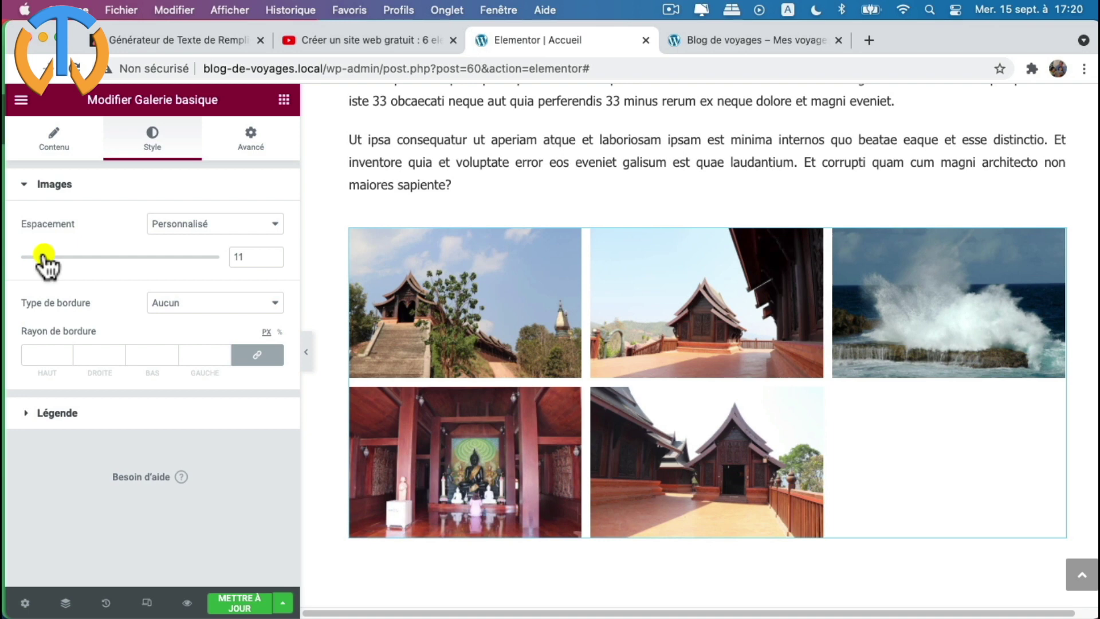
left_click_drag(44, 256, 42, 256)
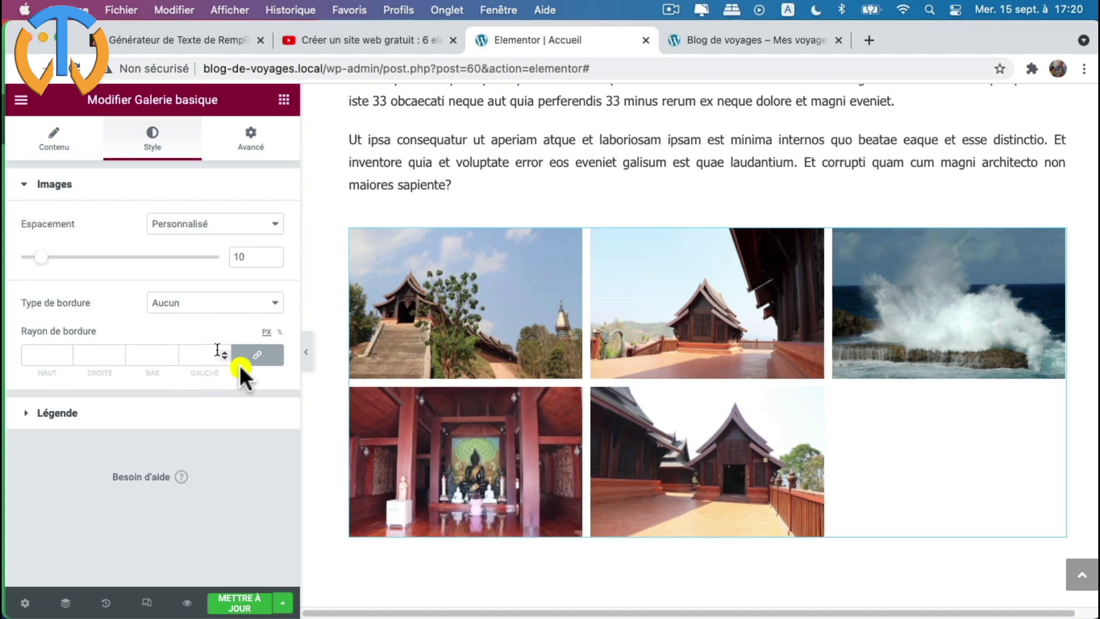
left_click(224, 354)
type("10")
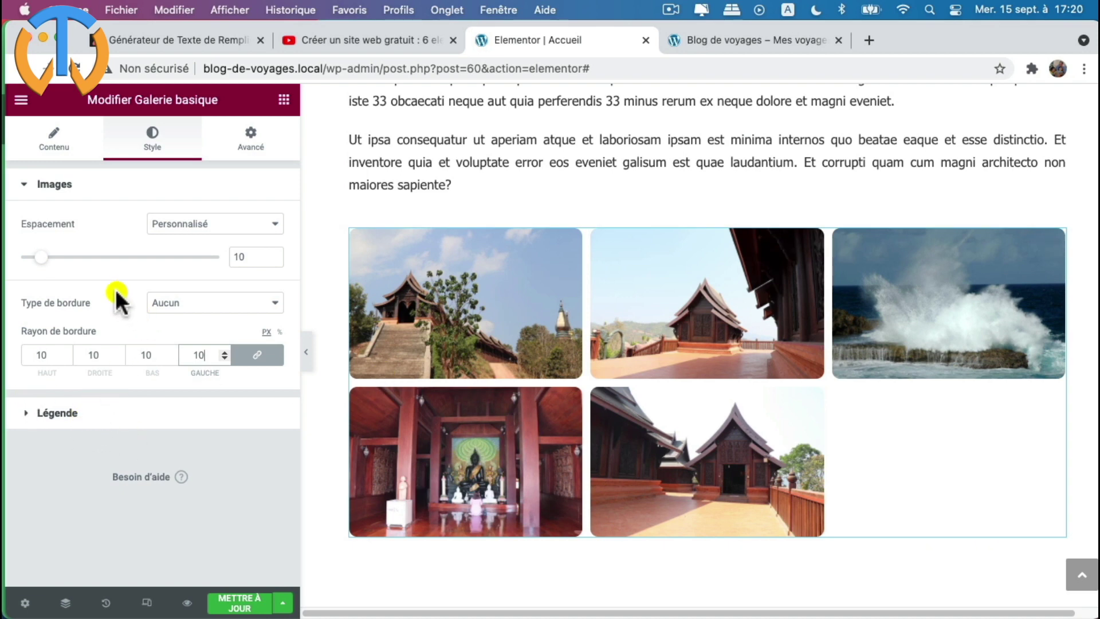
- Apply a Zoom In entrance animation with Lent duration to the gallery and update the page
left_click(256, 138)
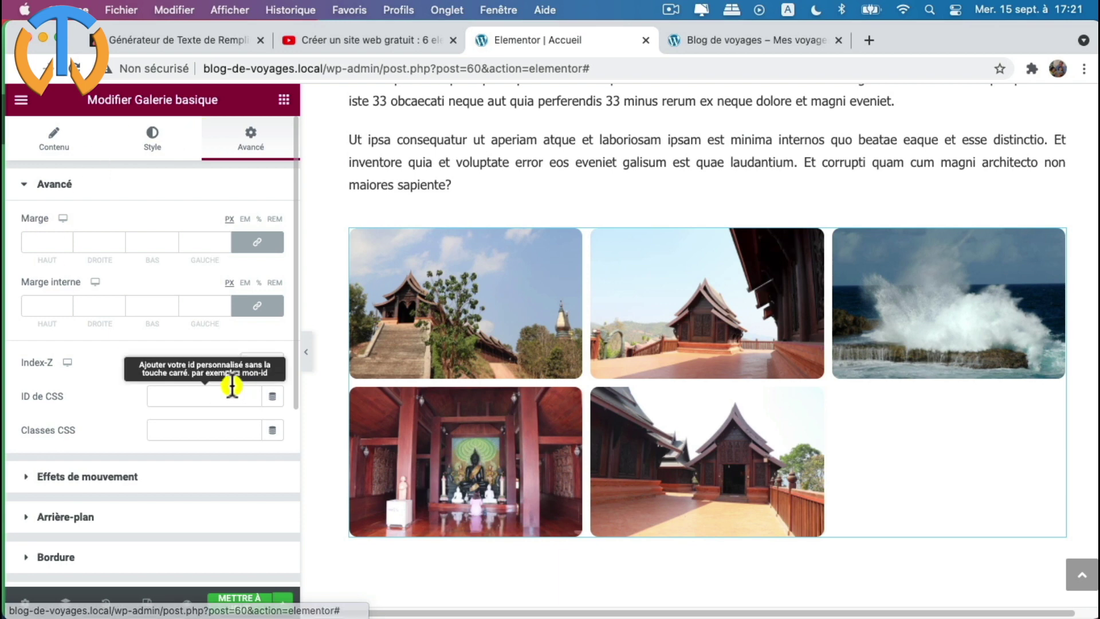
scroll(229, 387, "down", 2)
left_click(22, 394)
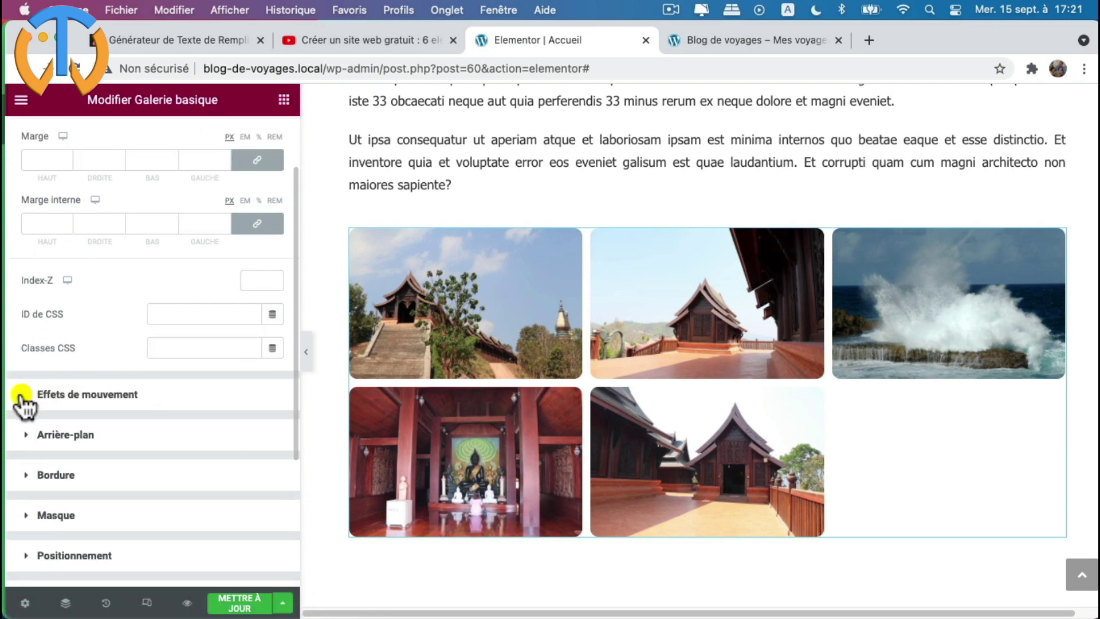
left_click(80, 282)
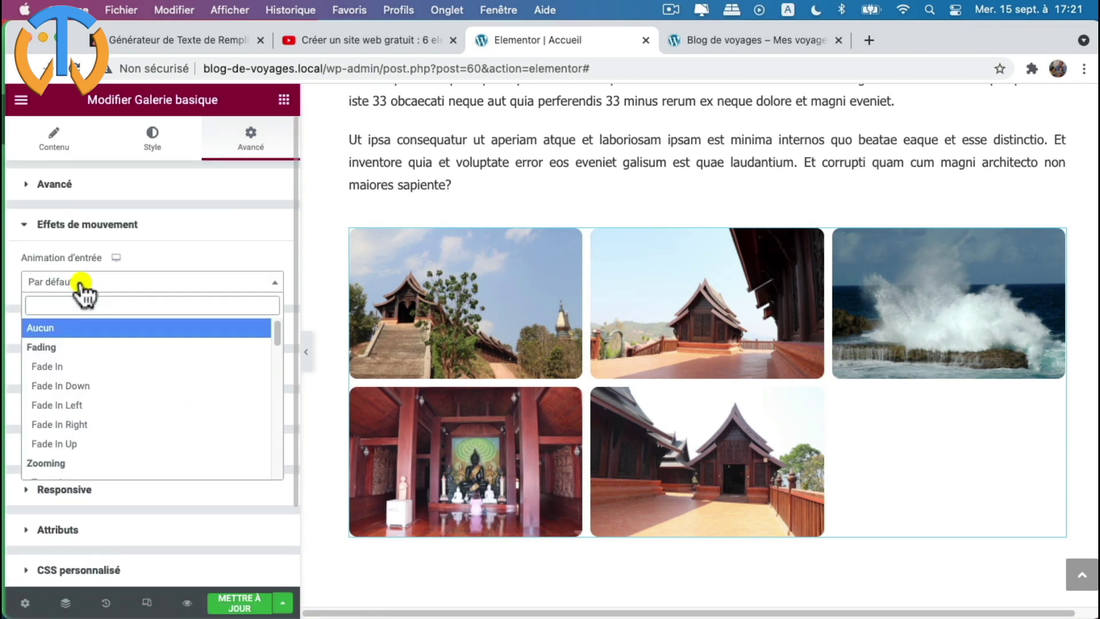
scroll(78, 413, "down", 2)
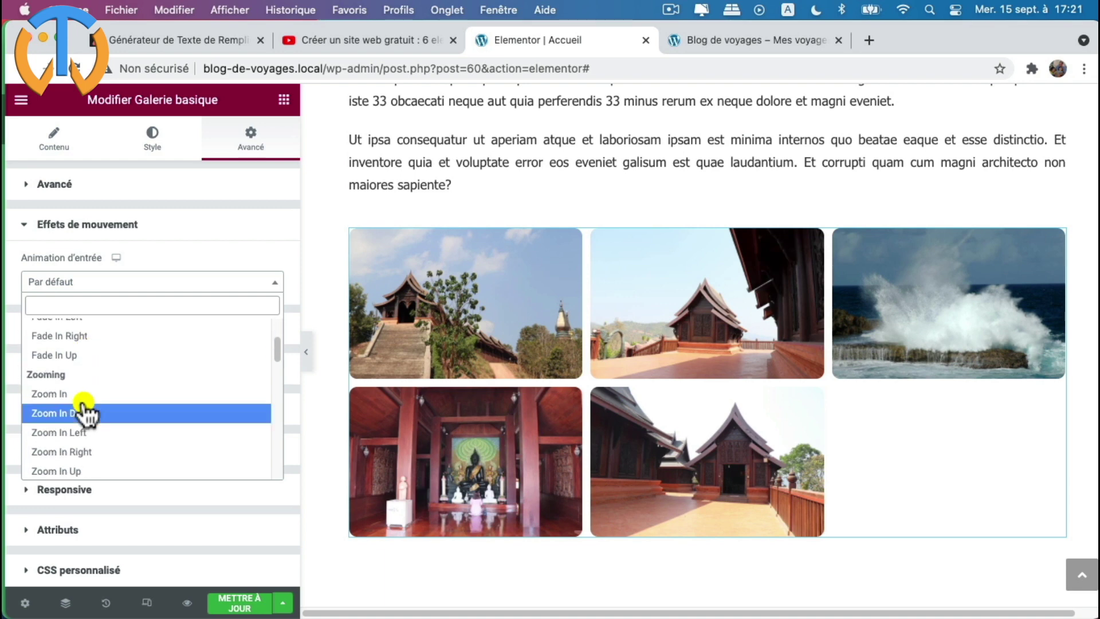
left_click(58, 393)
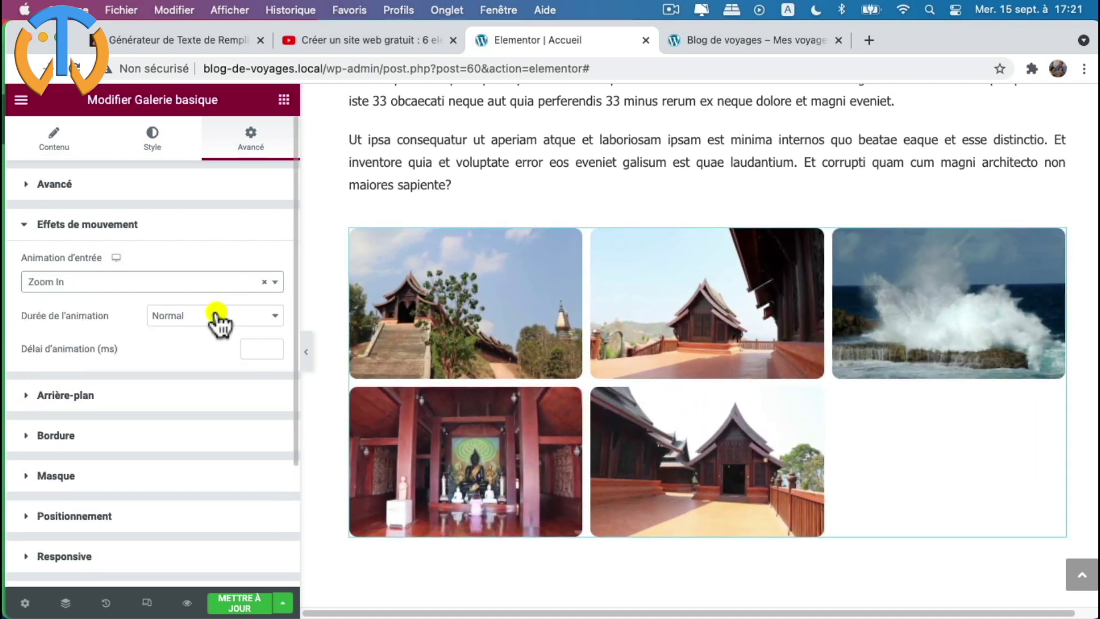
left_click(217, 317)
left_click(193, 303)
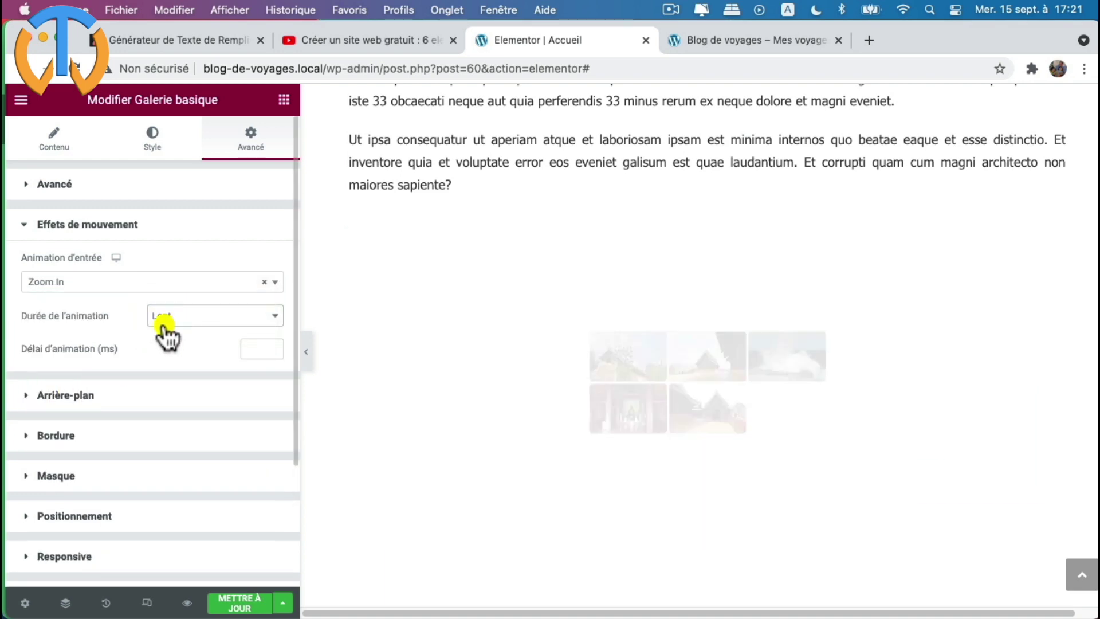
left_click(238, 601)
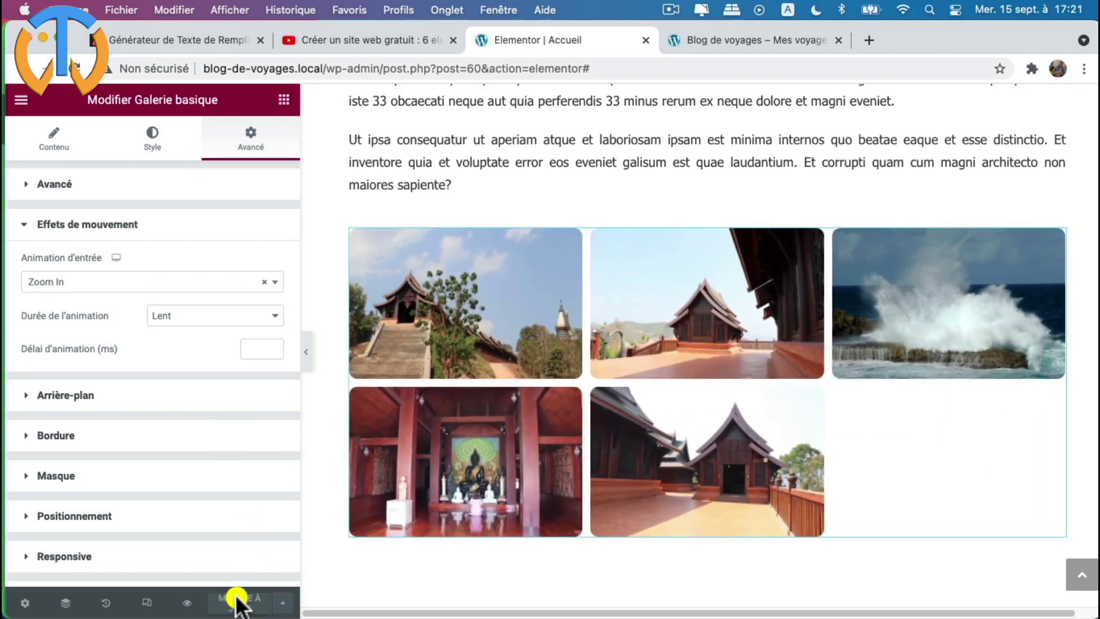
- Reload the published blog home page and examine the banner animation and the new gallery below the text
left_click(741, 40)
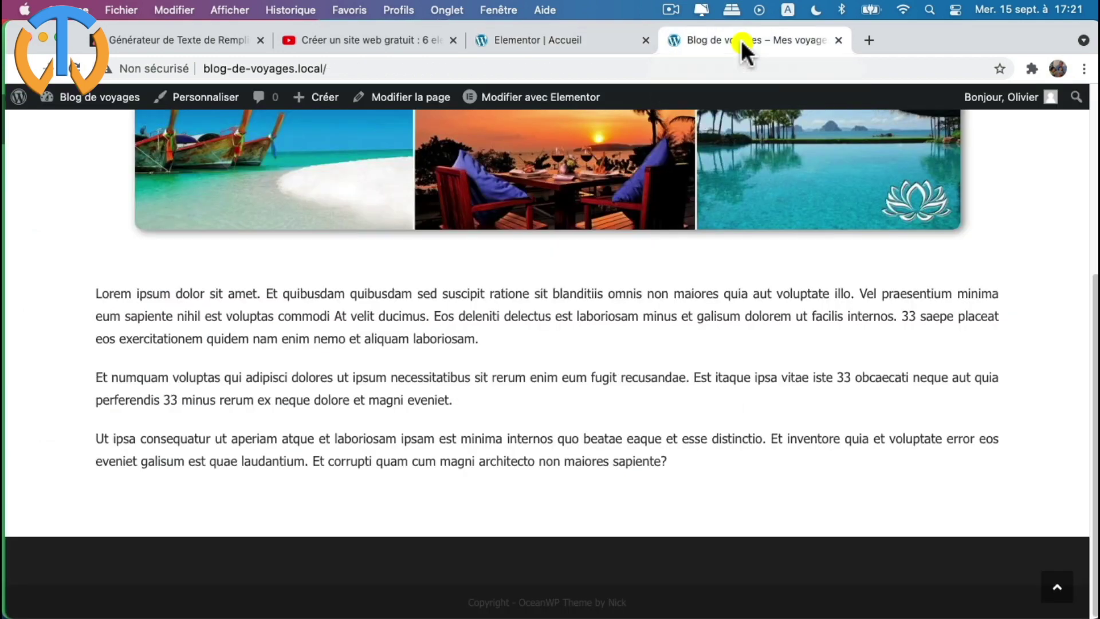
scroll(473, 274, "up", 5)
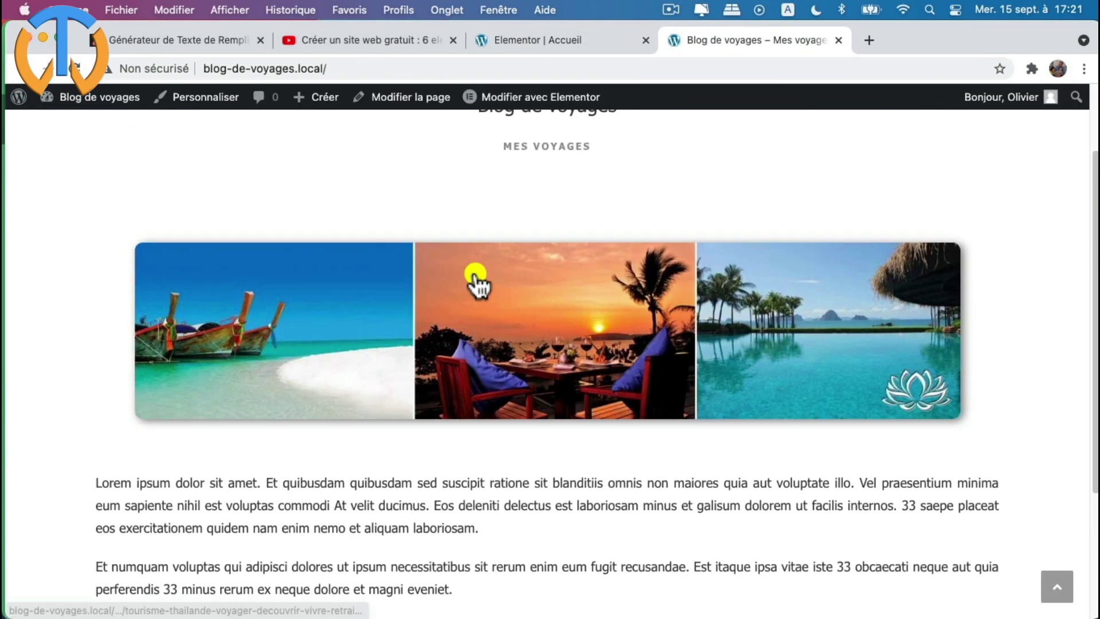
left_click(80, 67)
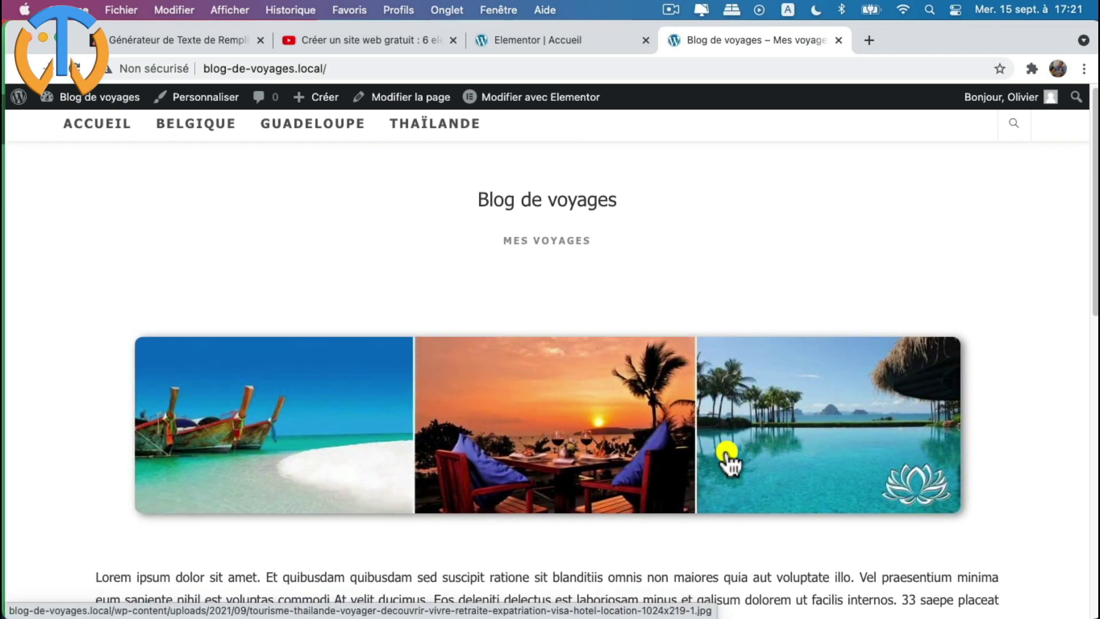
scroll(725, 458, "down", 3)
scroll(719, 470, "down", 10)
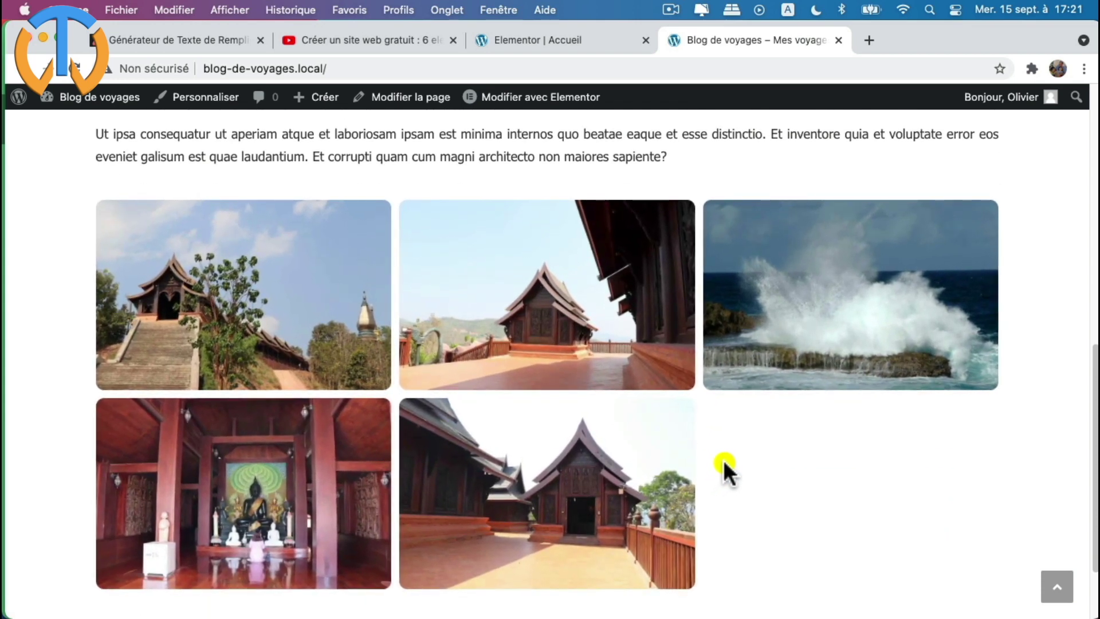
- Open the second gallery photo in the lightbox, browse forward through the images, and close the viewer
left_click(532, 304)
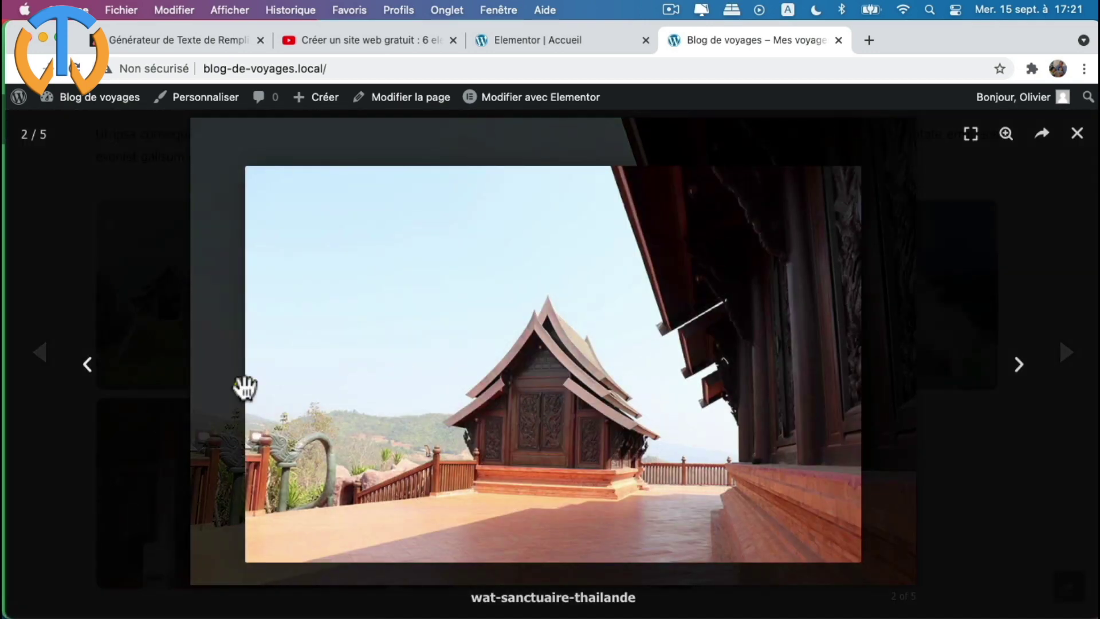
left_click(1018, 365)
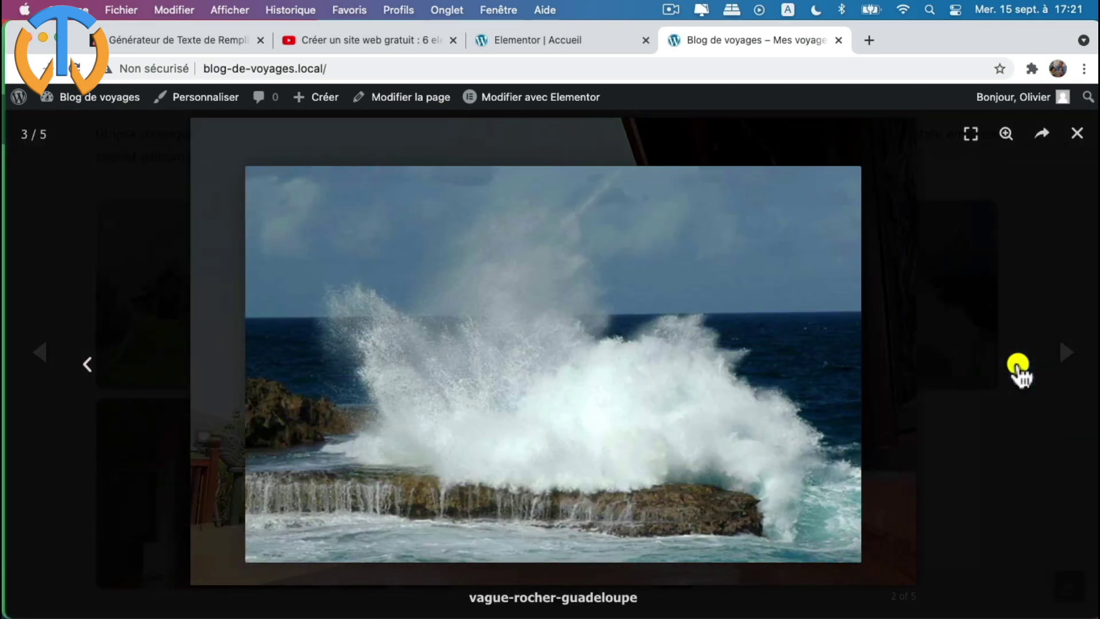
left_click(1018, 367)
left_click(1018, 367)
left_click(1018, 366)
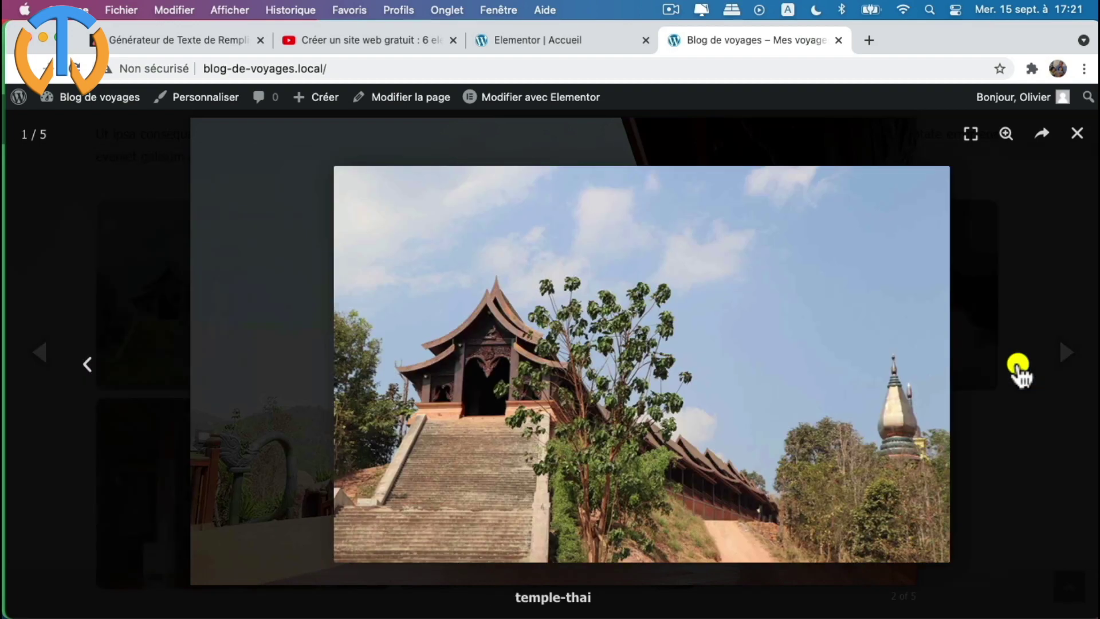
left_click(1019, 373)
left_click(1019, 373)
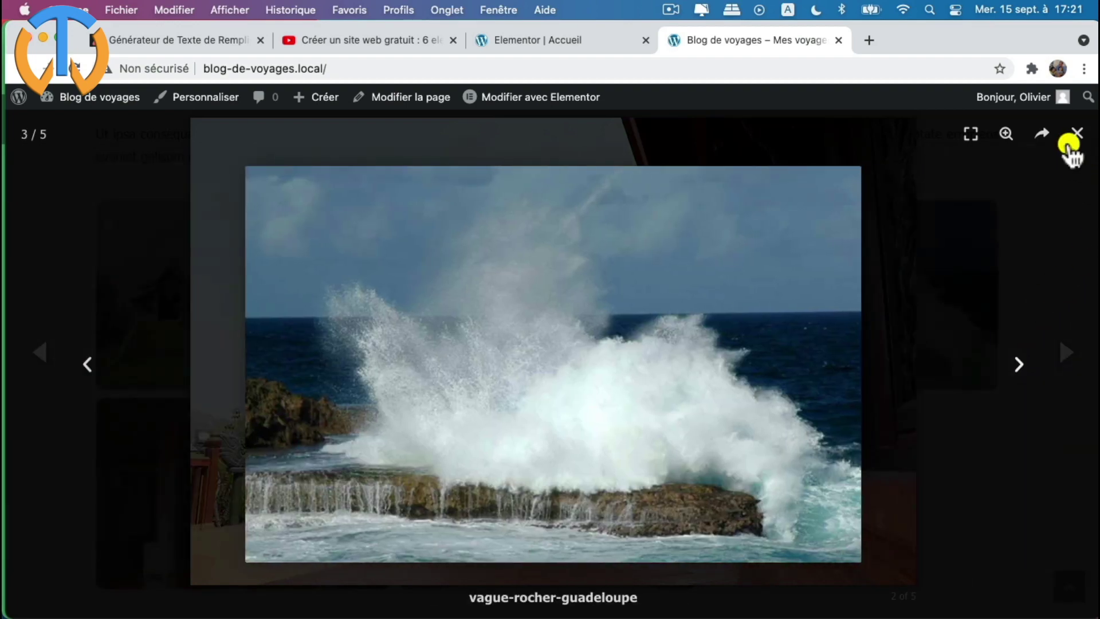
left_click(1077, 136)
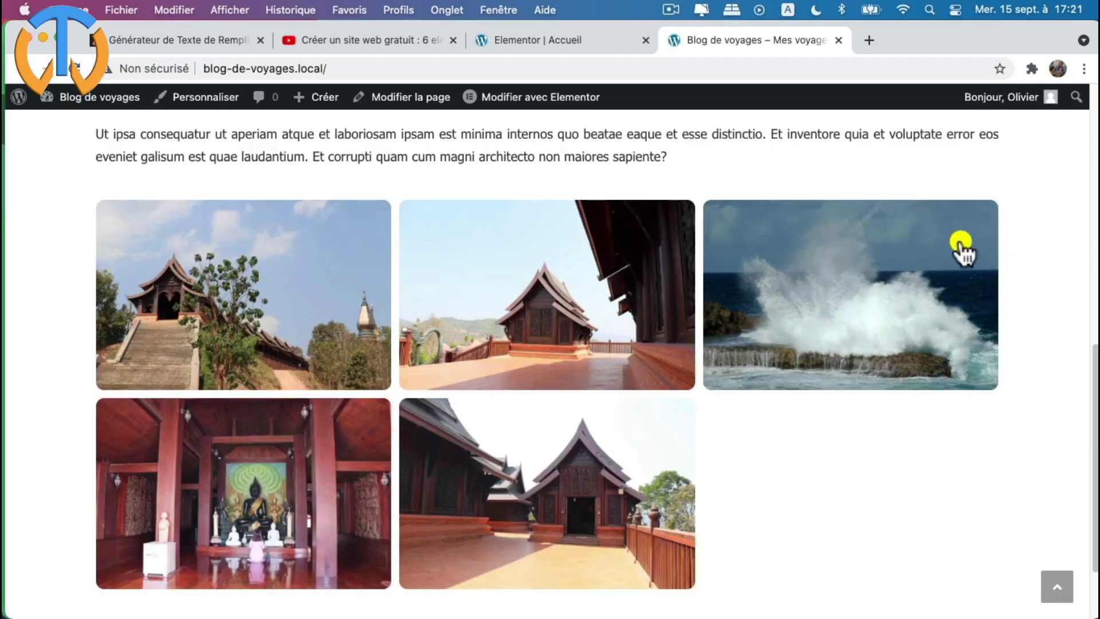
- Review the published page's layout from the banner image down through the text to the gallery
scroll(493, 507, "down", 3)
scroll(492, 507, "up", 15)
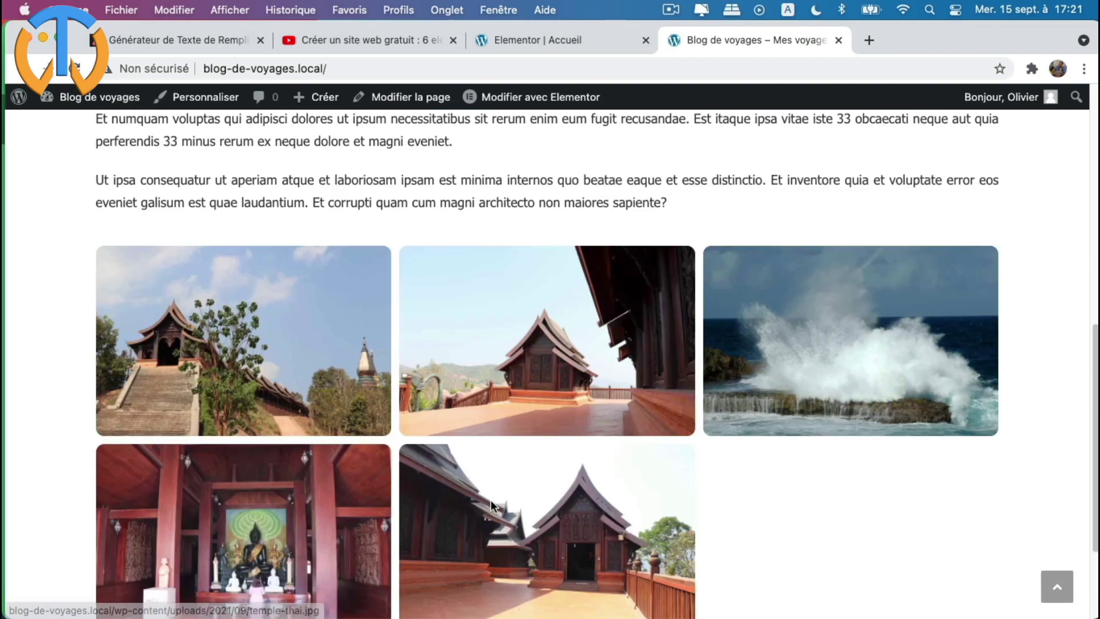
scroll(504, 492, "down", 3)
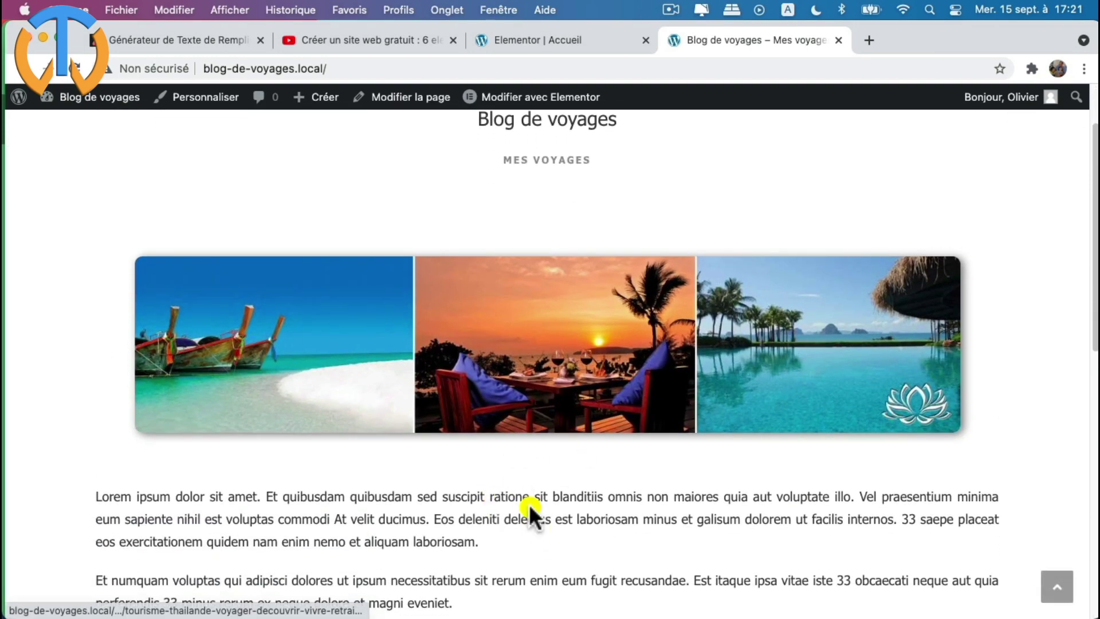
scroll(523, 509, "down", 3)
scroll(533, 508, "down", 5)
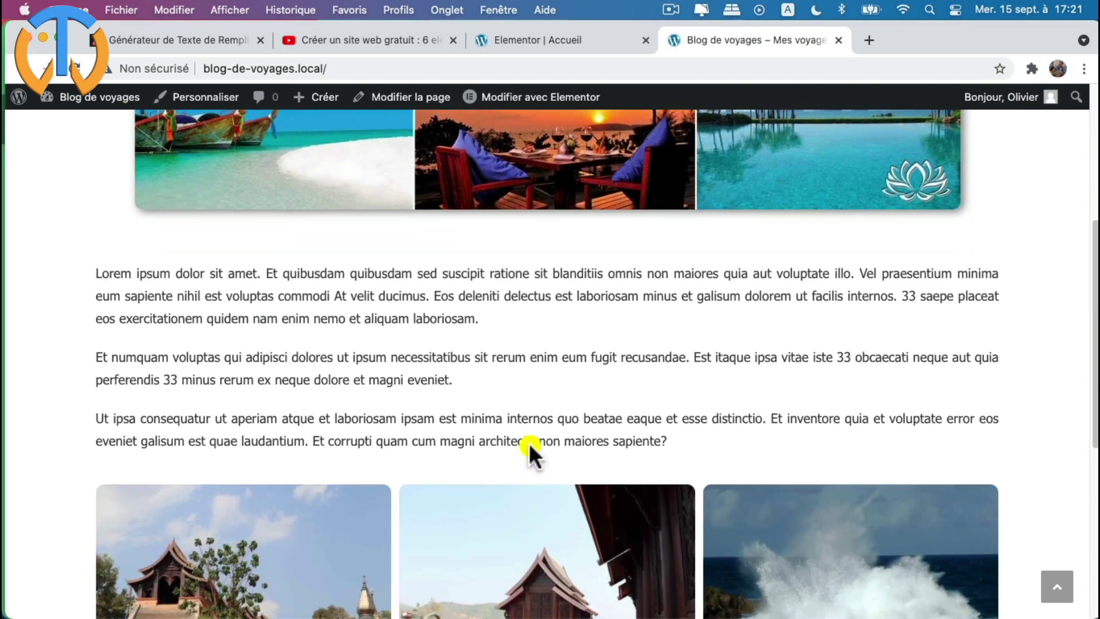
- Return to the Elementor editor and bring the text section below the banner into view
left_click(564, 40)
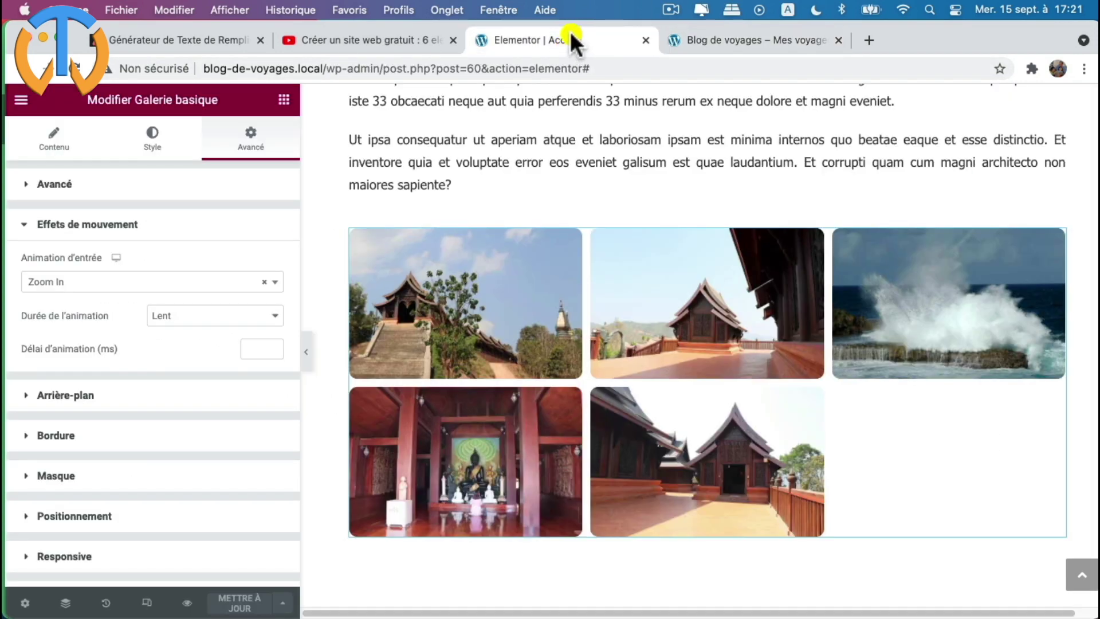
scroll(641, 297, "up", 10)
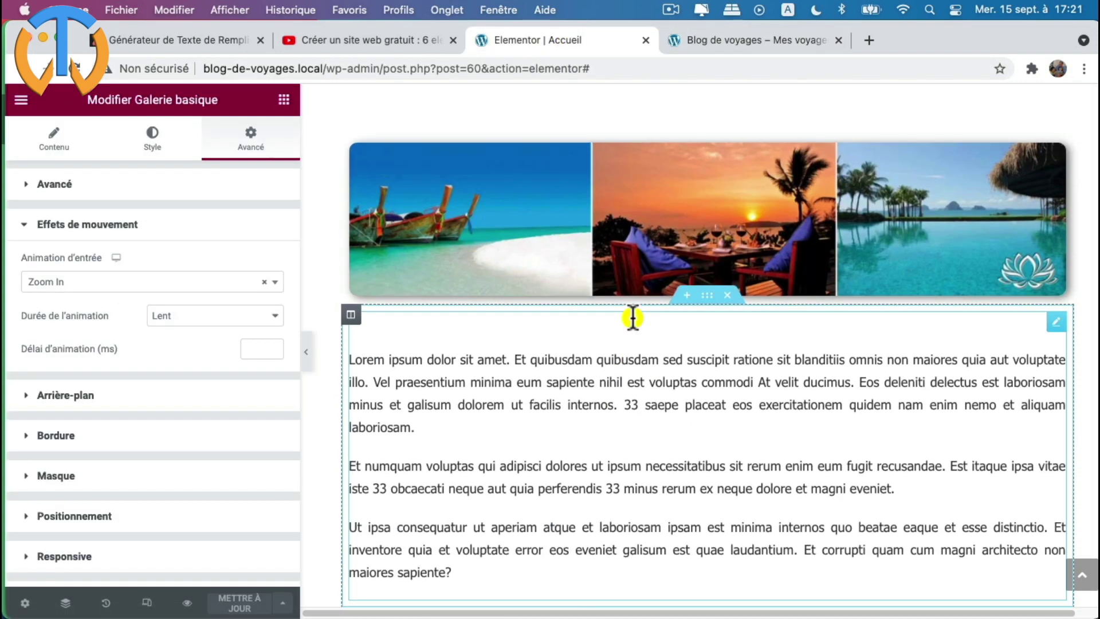
scroll(561, 409, "down", 1)
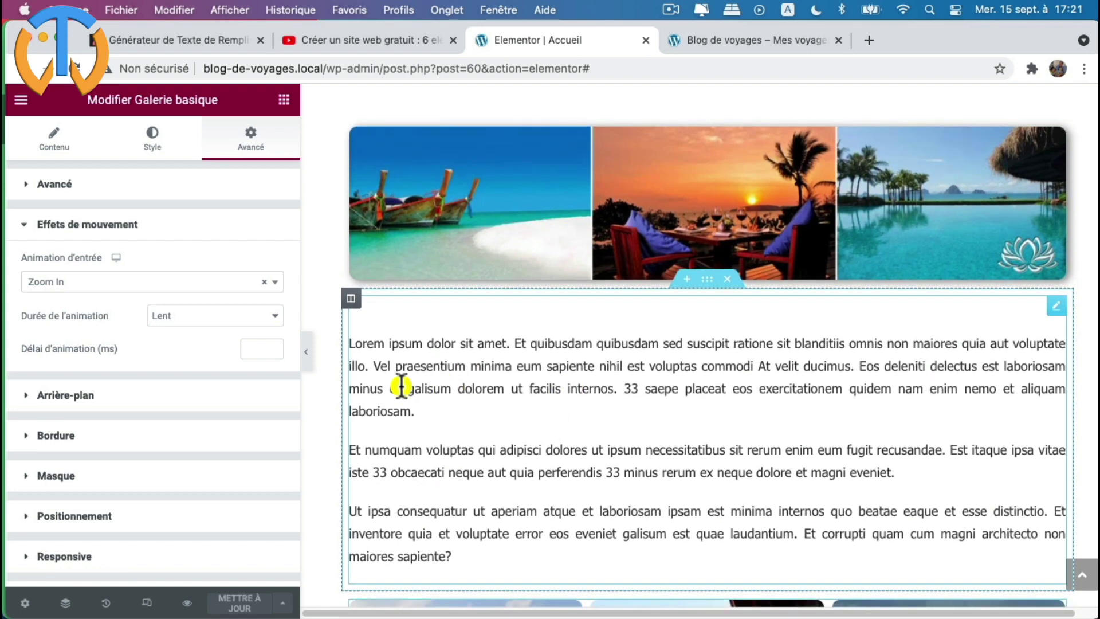
- Add a new column beside the text below the banner and narrow it to about 21% of the section width
right_click(353, 309)
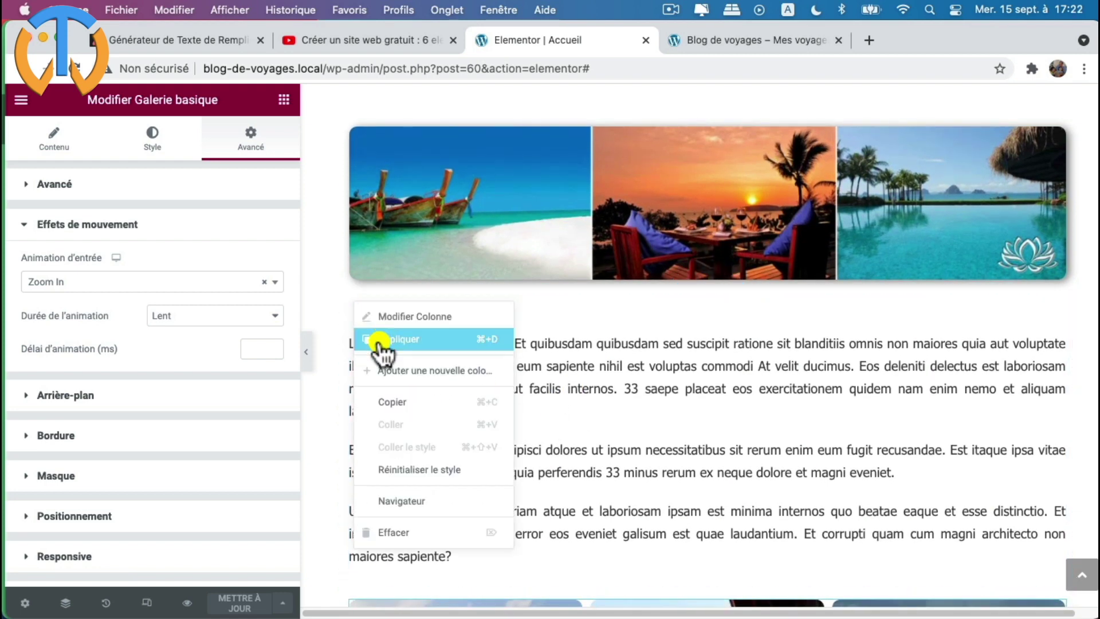
left_click(412, 370)
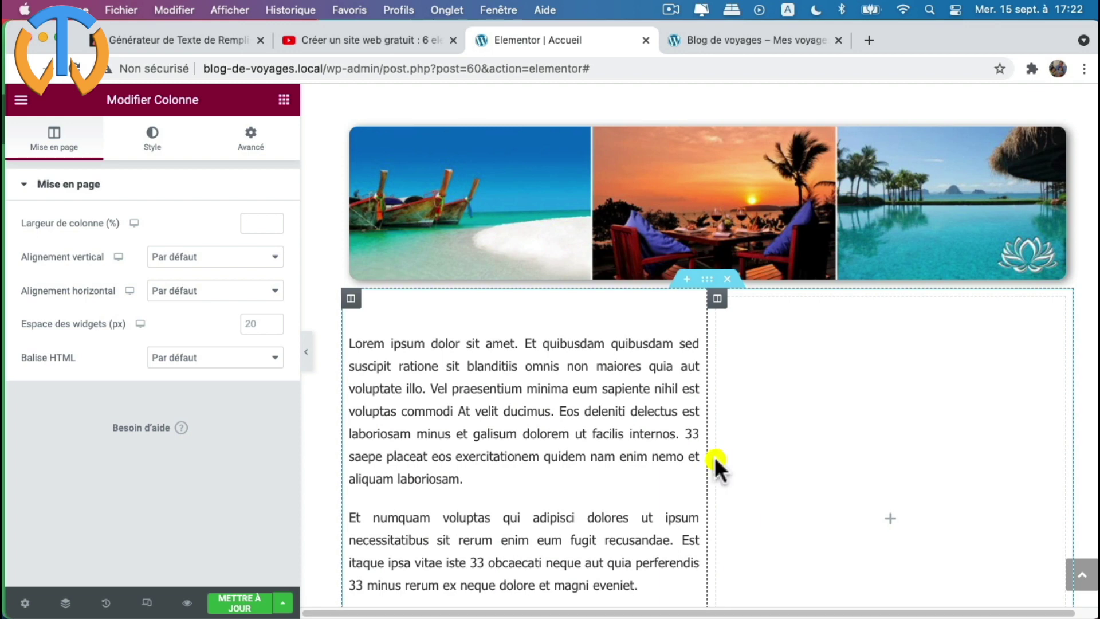
left_click_drag(714, 456, 917, 461)
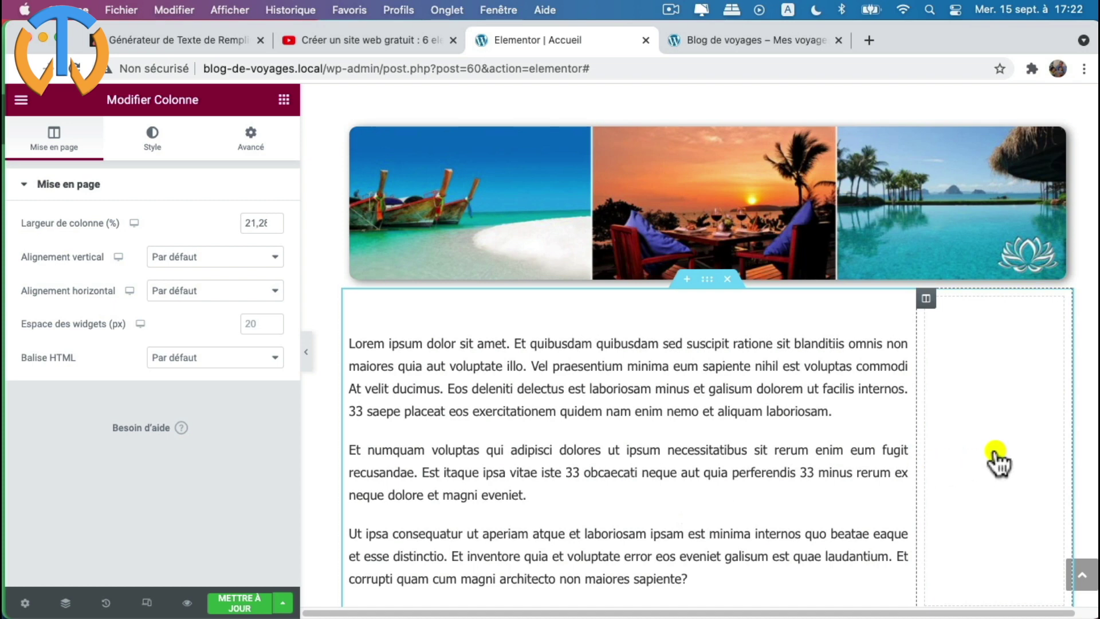
- Place an Image widget in the new empty column, with its image size set to Entière and centered alignment
left_click(994, 452)
left_click_drag(88, 336, 1023, 470)
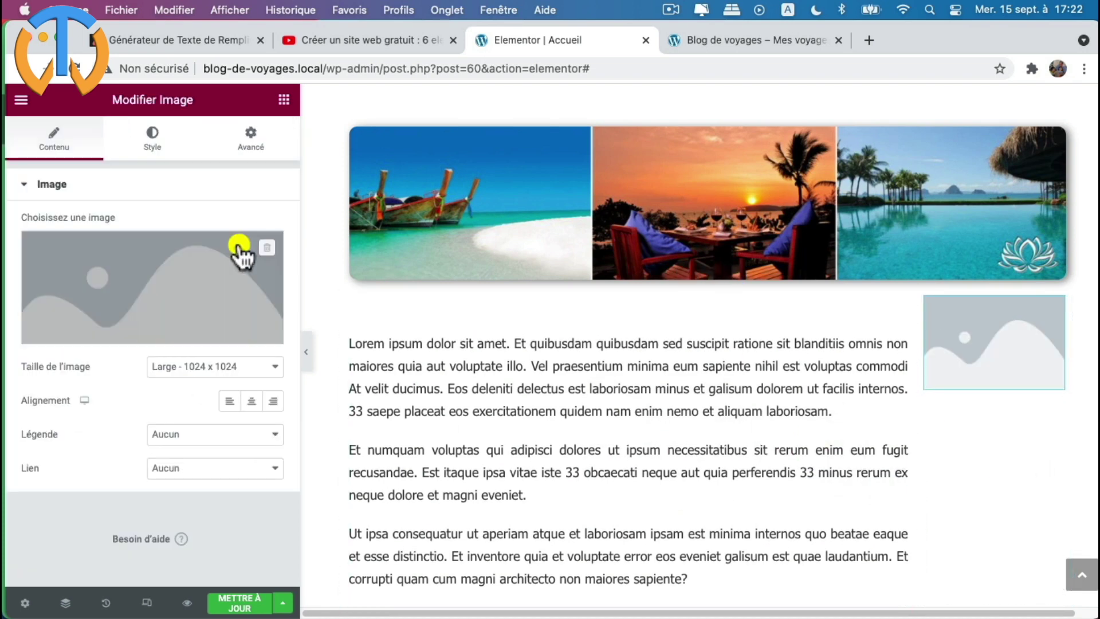
left_click(213, 366)
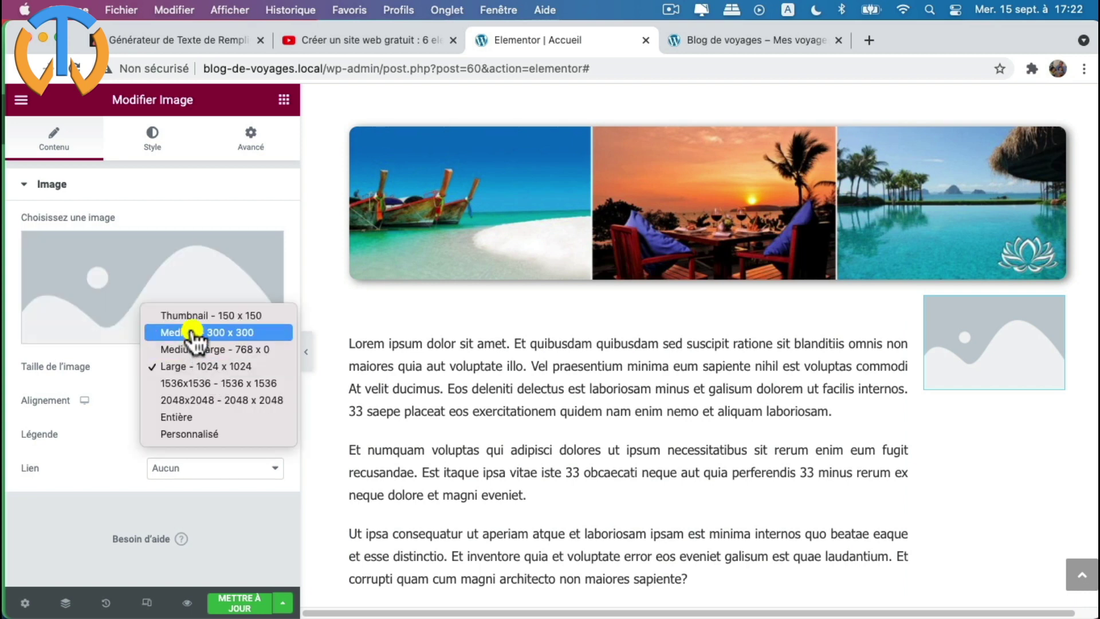
left_click(196, 417)
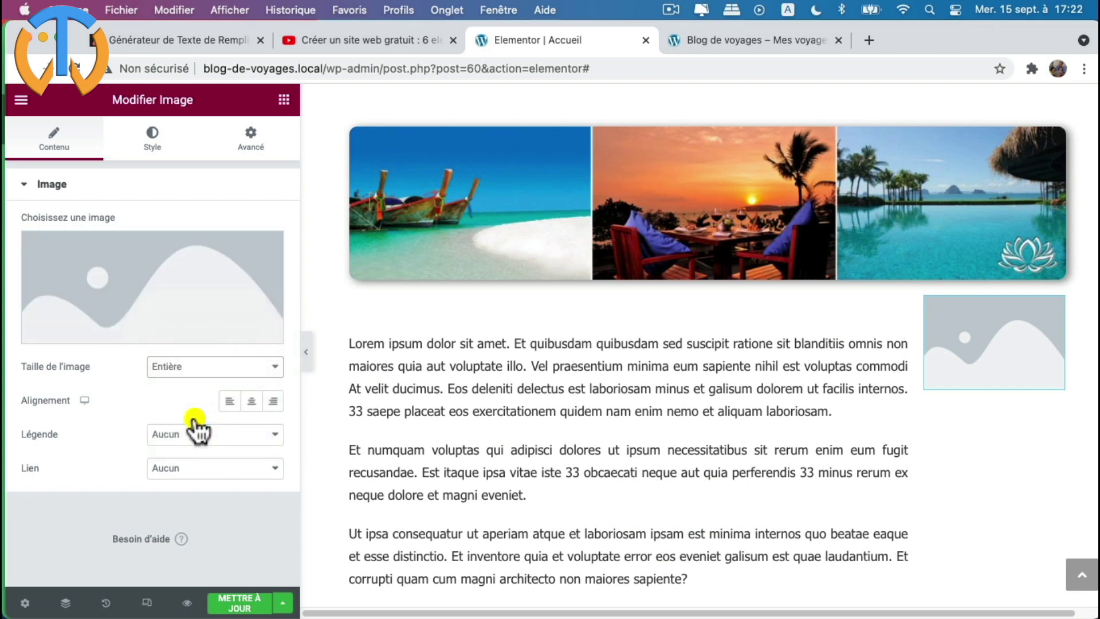
left_click(252, 404)
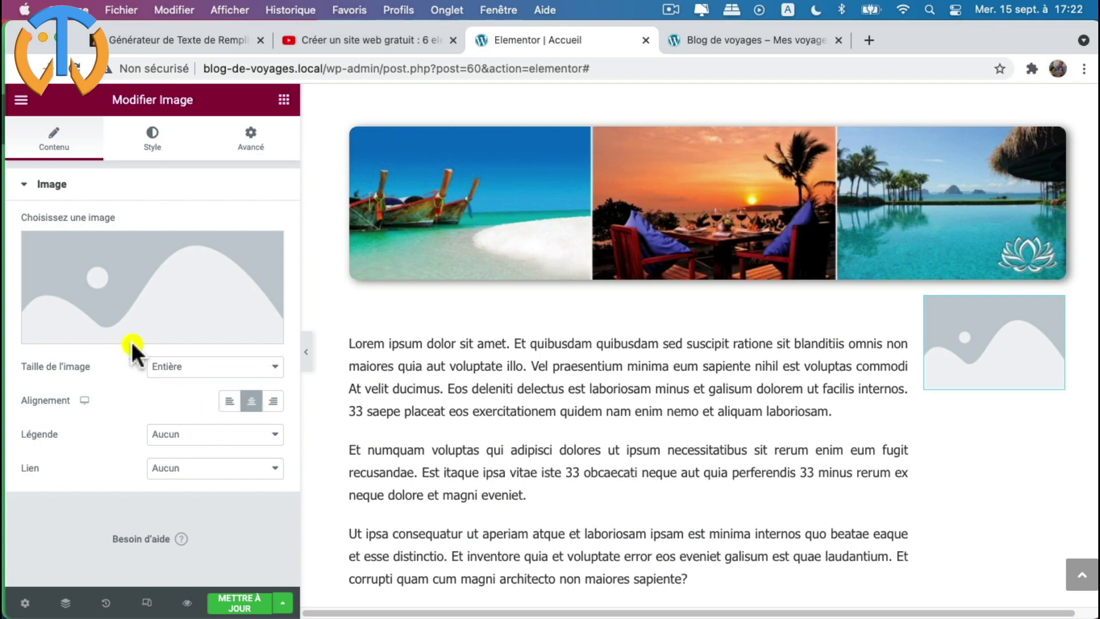
- Insert mer-sur-pic-rocheux-guadeloupe.jpg from the media library into the new image widget
left_click(121, 314)
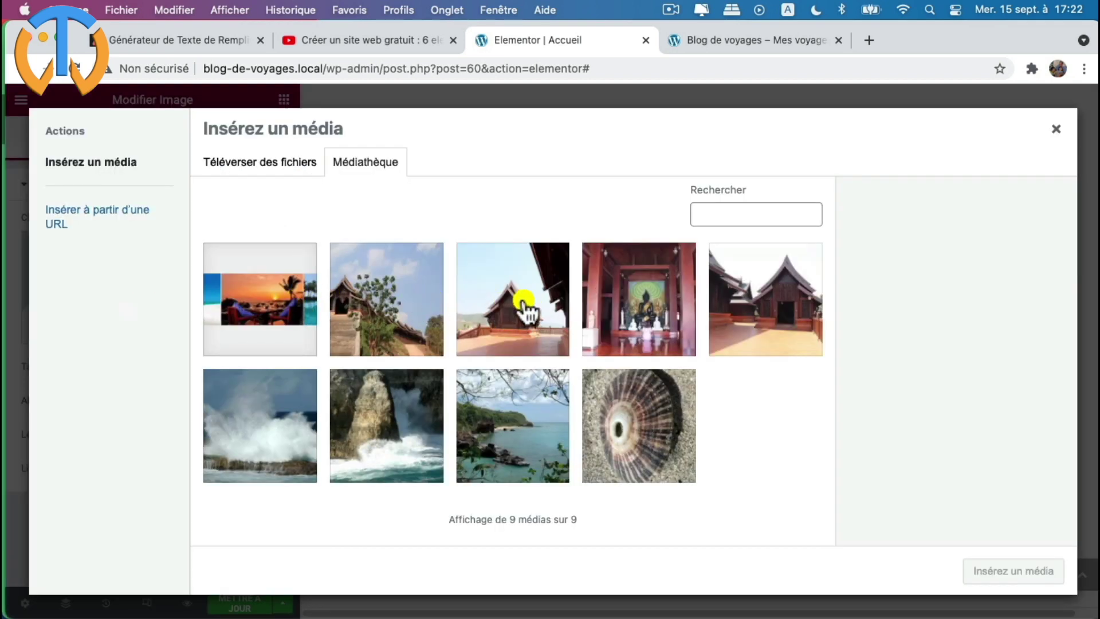
left_click(390, 415)
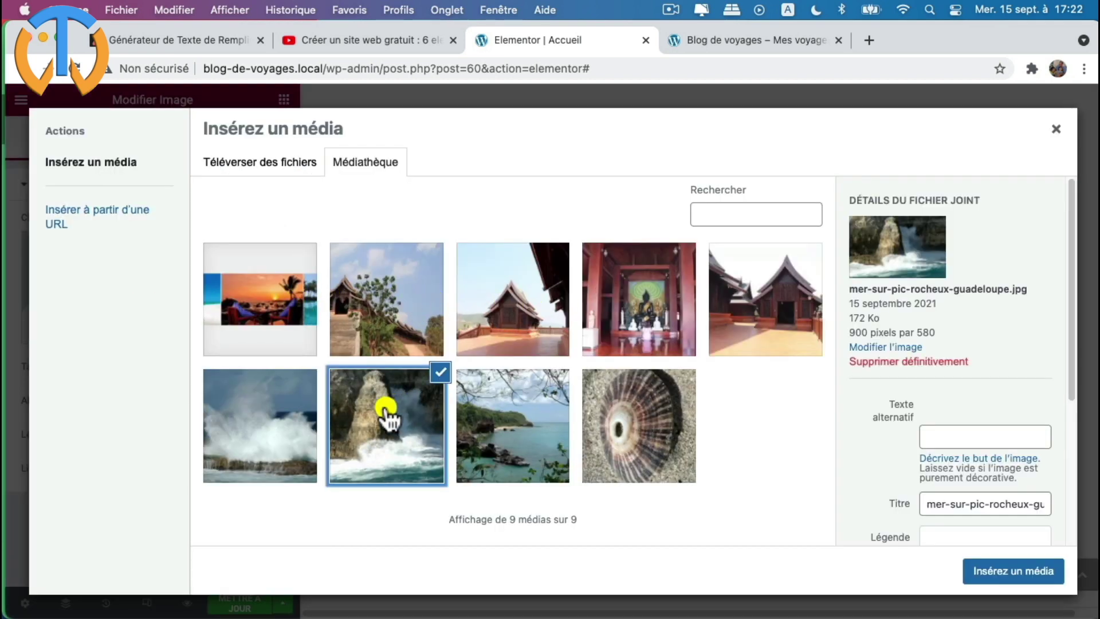
left_click(1031, 571)
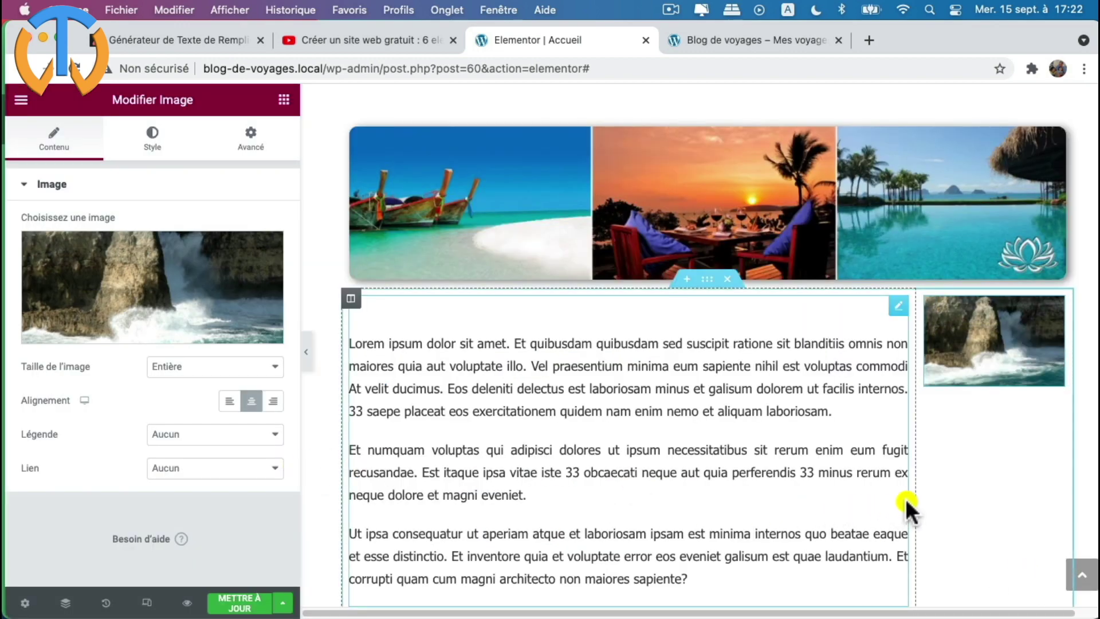
- Widen the image column to about 45% and link the image to Fichier média, saving the page update
left_click_drag(914, 496, 741, 492)
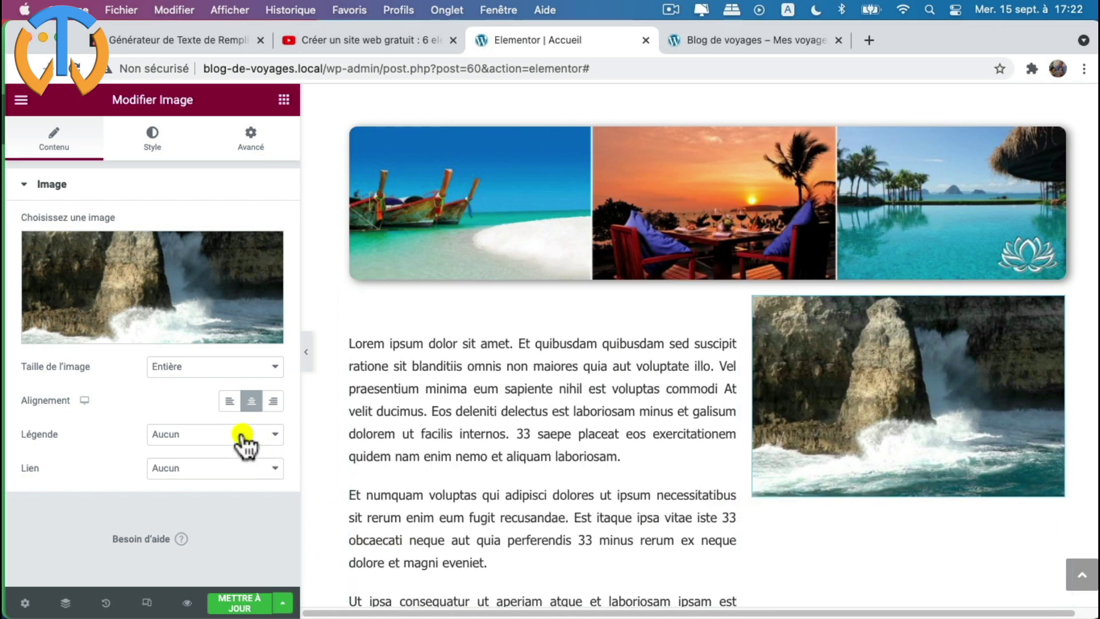
left_click(190, 471)
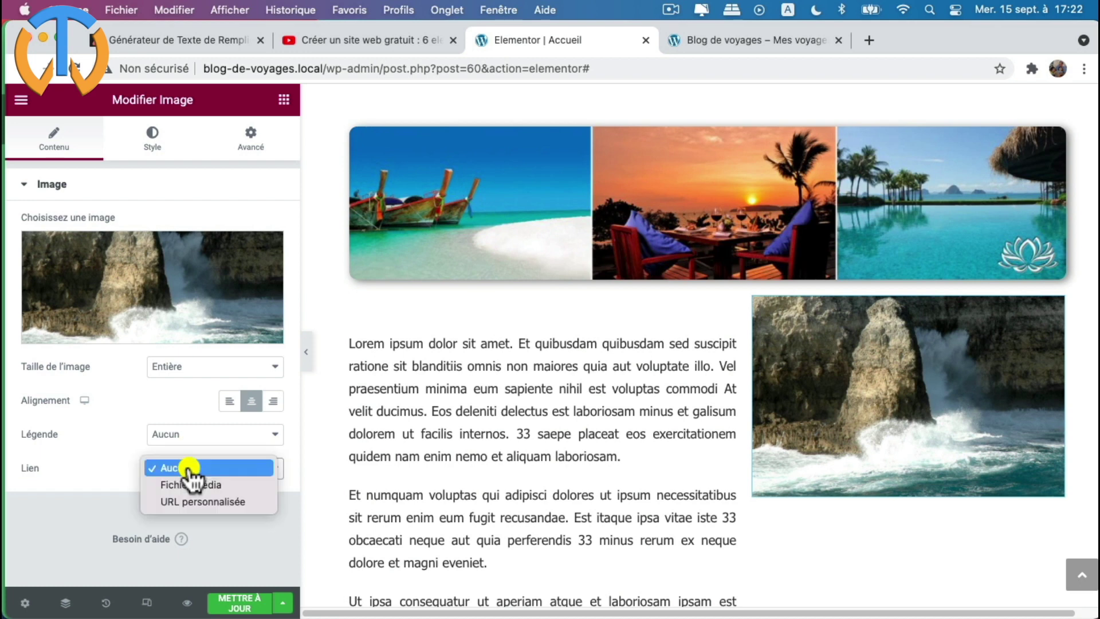
left_click(237, 603)
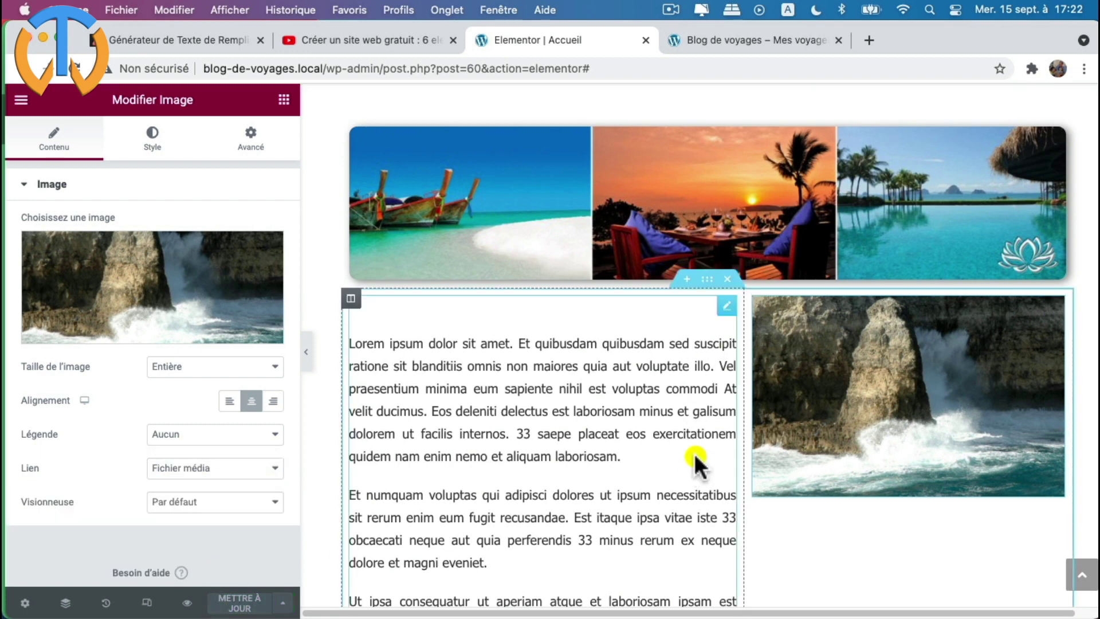
- Round the sea rock image's corners with a border radius of 12 px on all sides
left_click(150, 143)
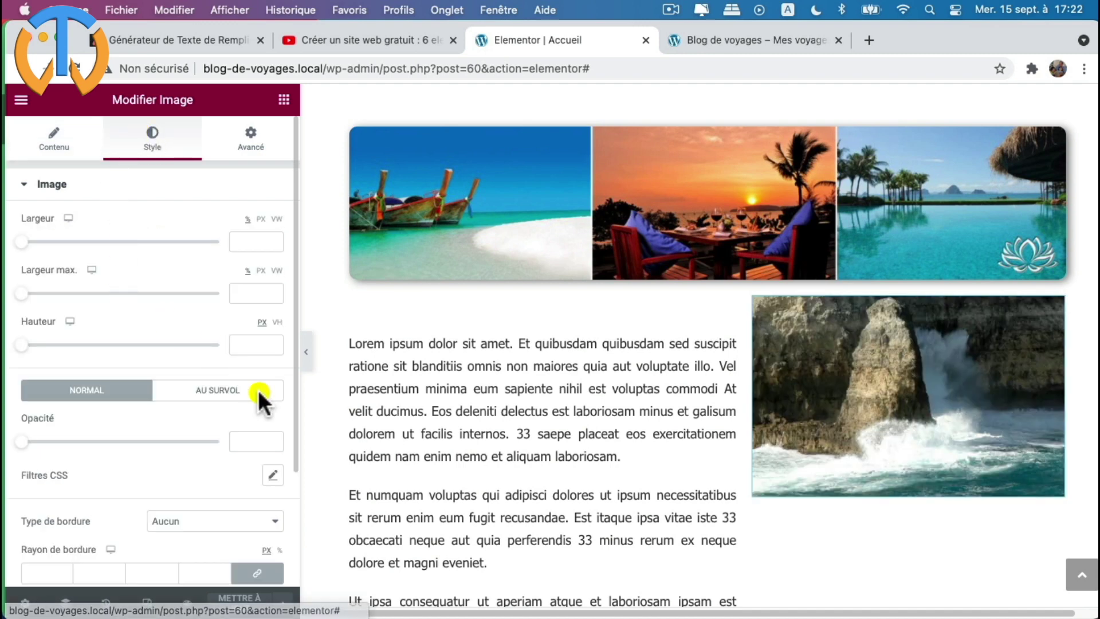
scroll(164, 477, "down", 3)
left_click(222, 419)
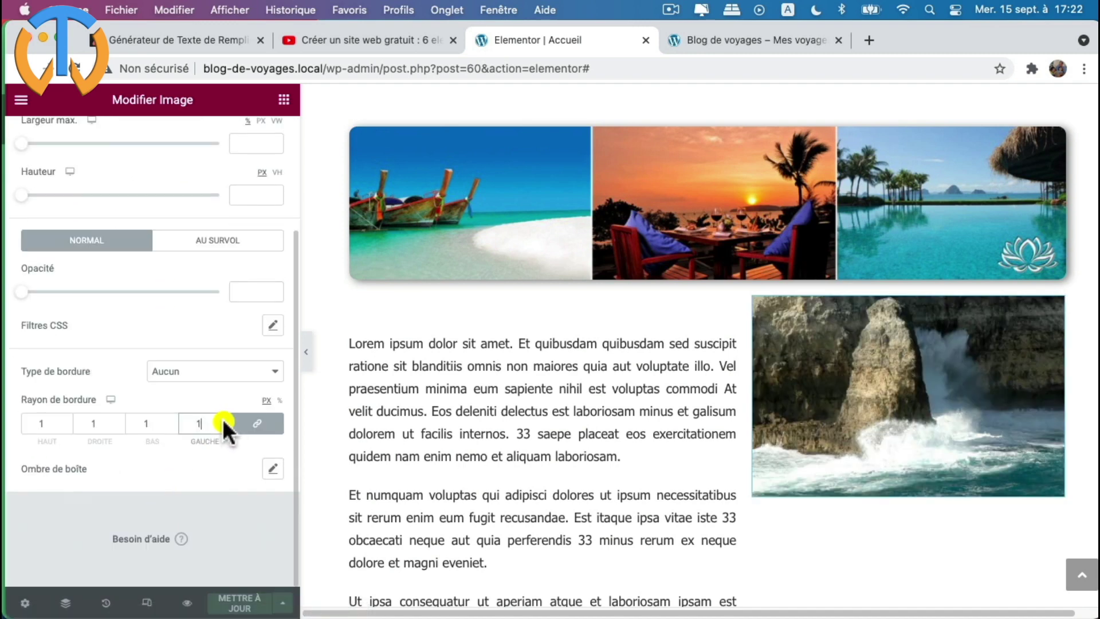
type("-3")
left_click(224, 424)
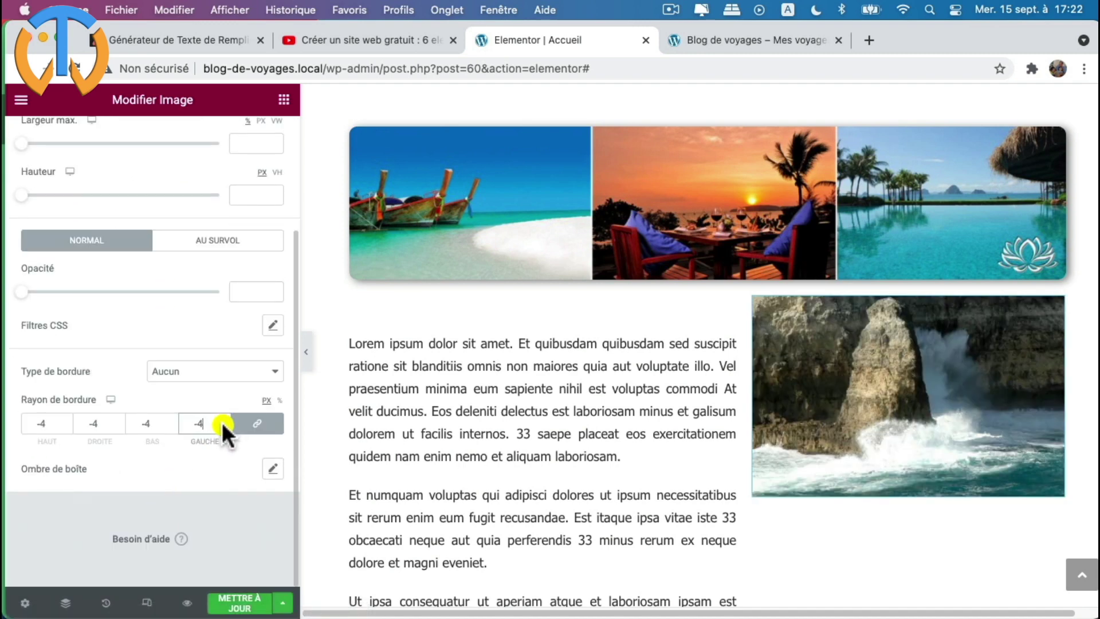
left_click(223, 423)
left_click(222, 418)
left_click(222, 417)
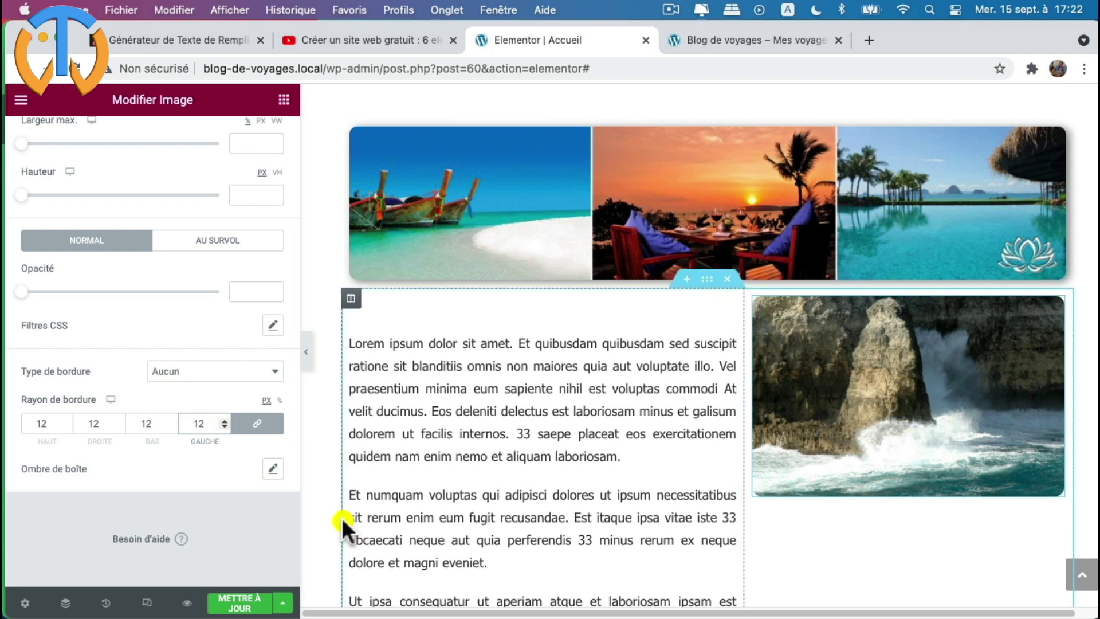
- Set the sea rock image's entrance animation to Slide In Right and update the page
scroll(475, 436, "up", 3)
scroll(288, 372, "up", 3)
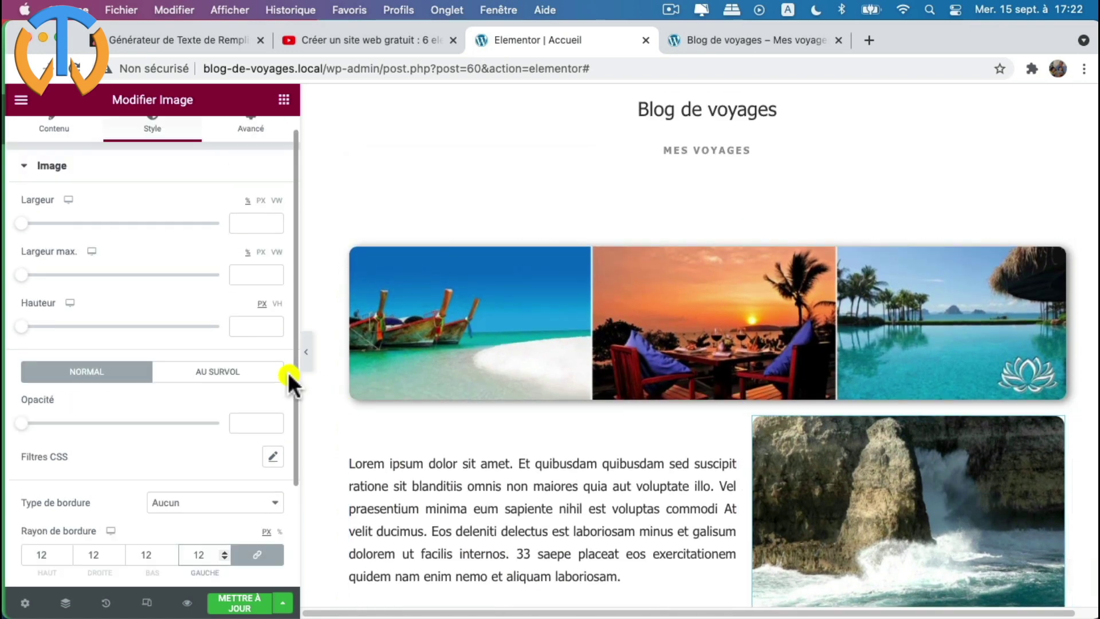
left_click(248, 140)
scroll(141, 386, "down", 1)
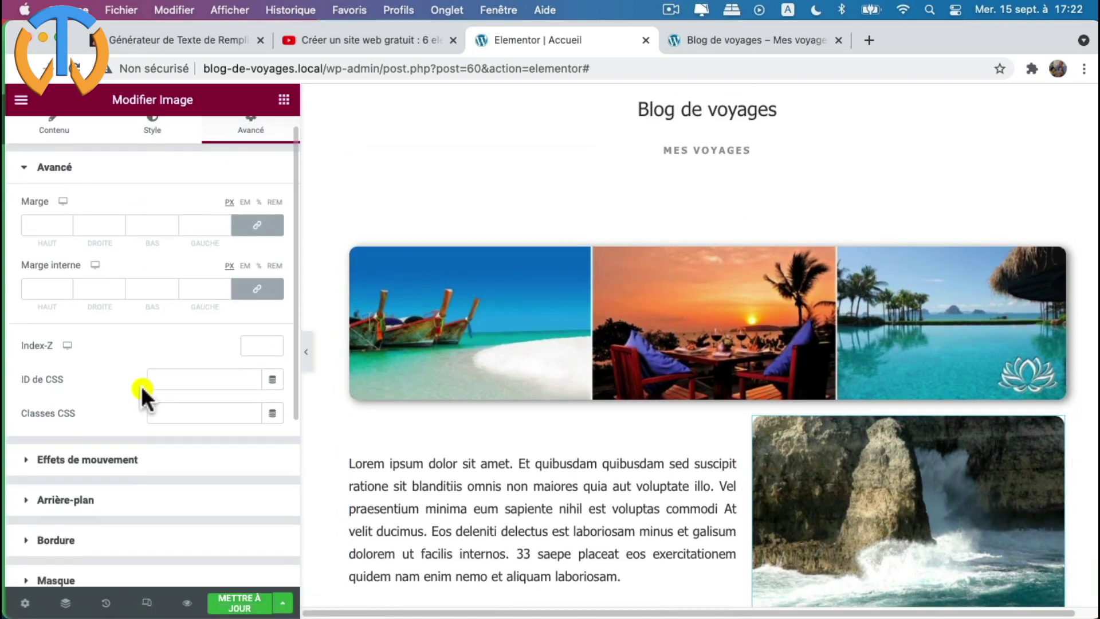
left_click(50, 458)
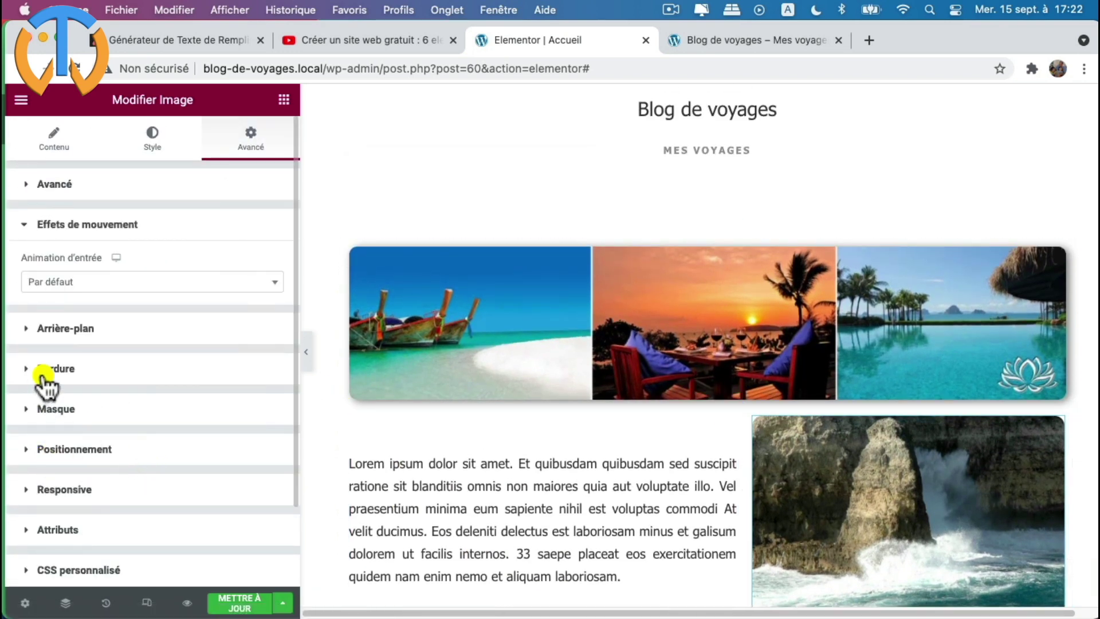
left_click(63, 286)
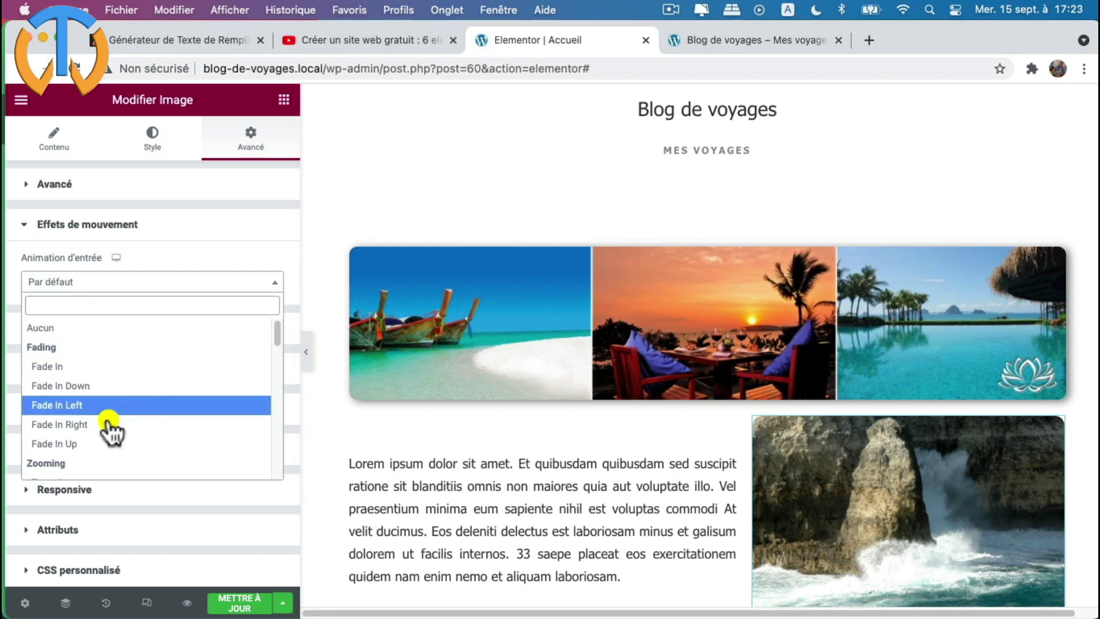
scroll(106, 441, "down", 2)
scroll(103, 444, "down", 5)
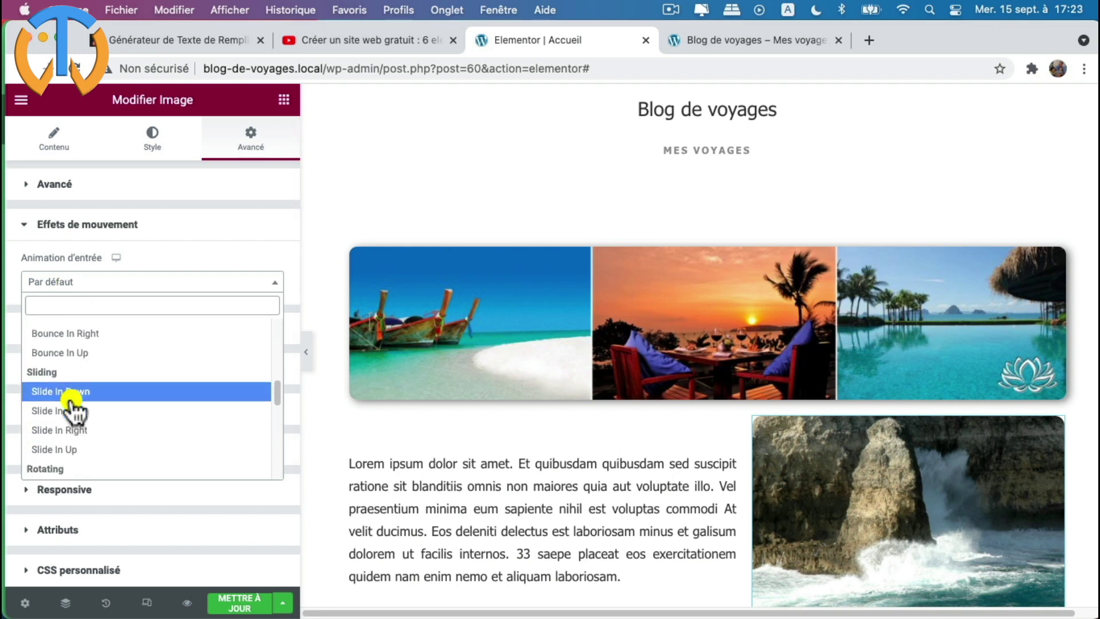
left_click(86, 431)
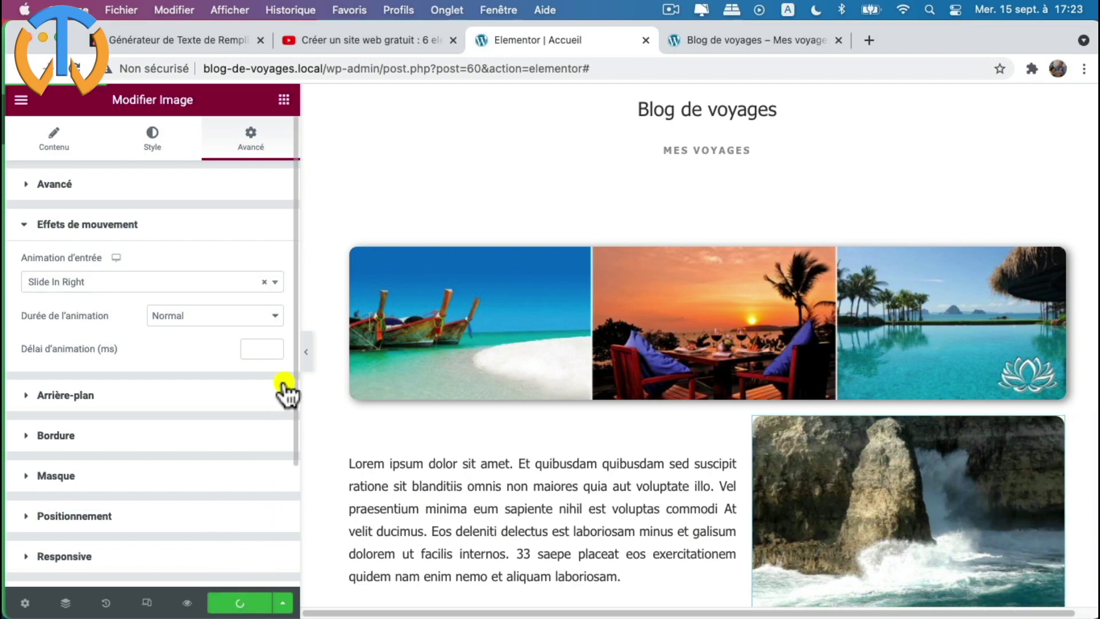
- Reload the published blog home page and examine the new image's animation and placement beside the text
left_click(754, 33)
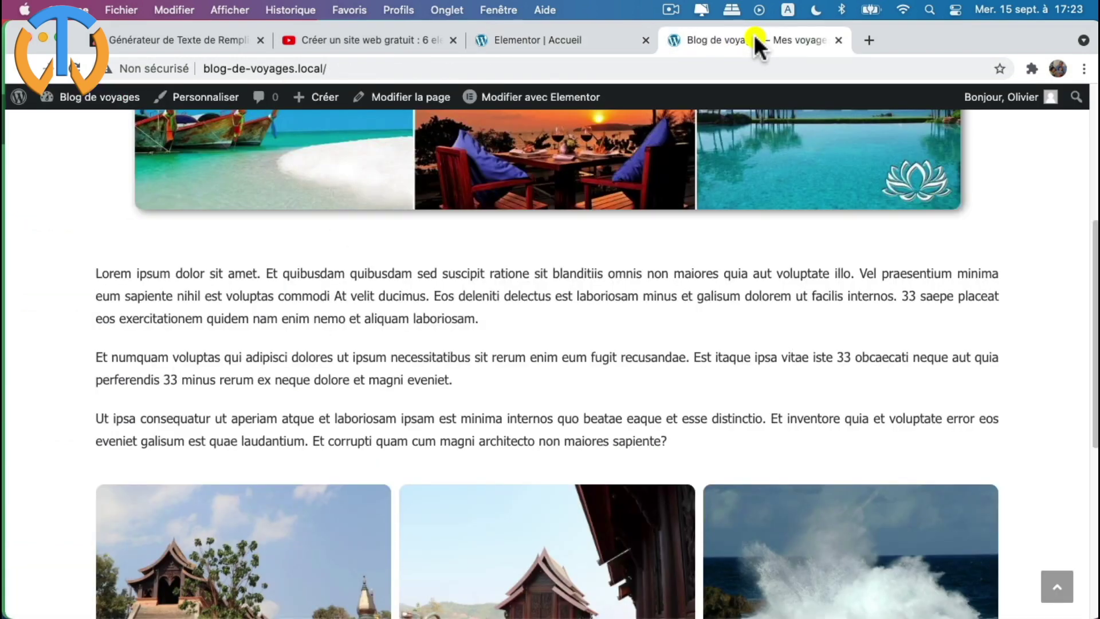
scroll(194, 167, "up", 5)
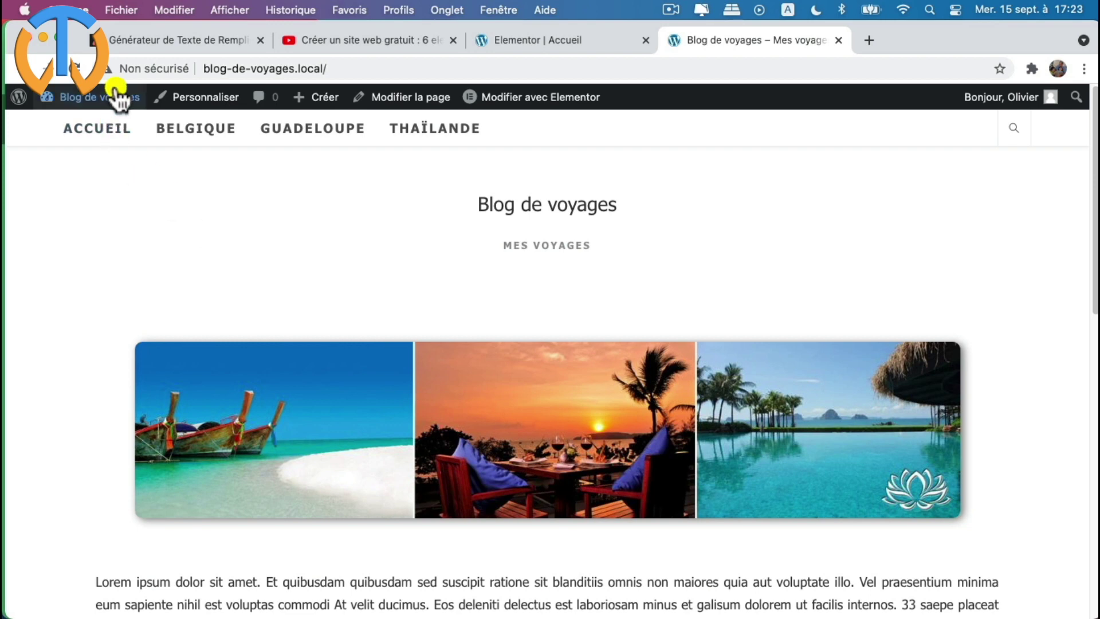
left_click(76, 68)
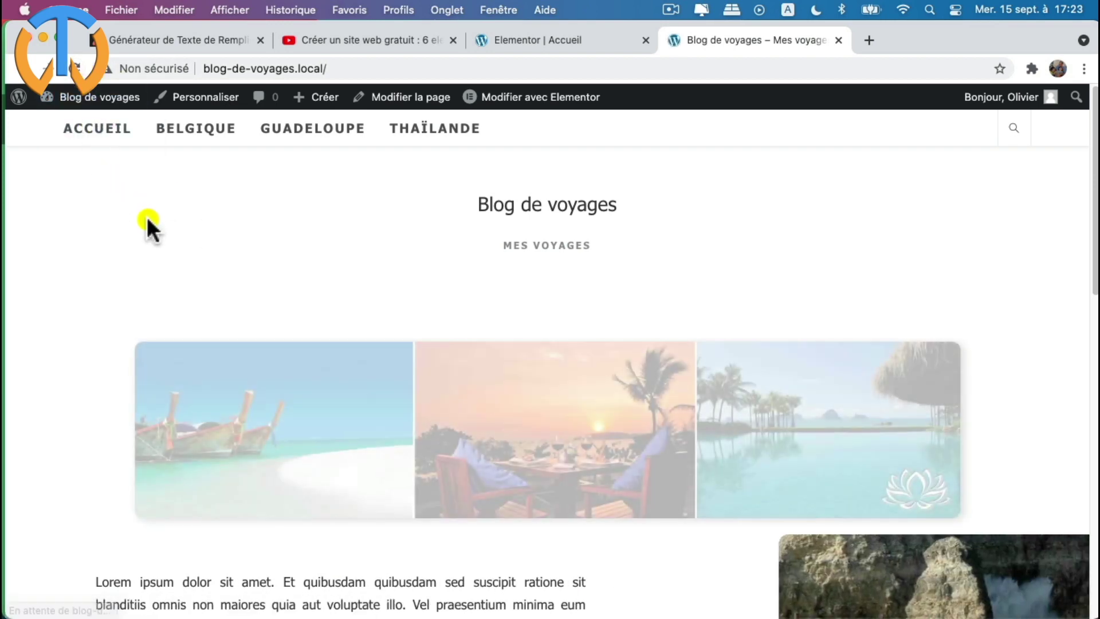
scroll(403, 239, "down", 5)
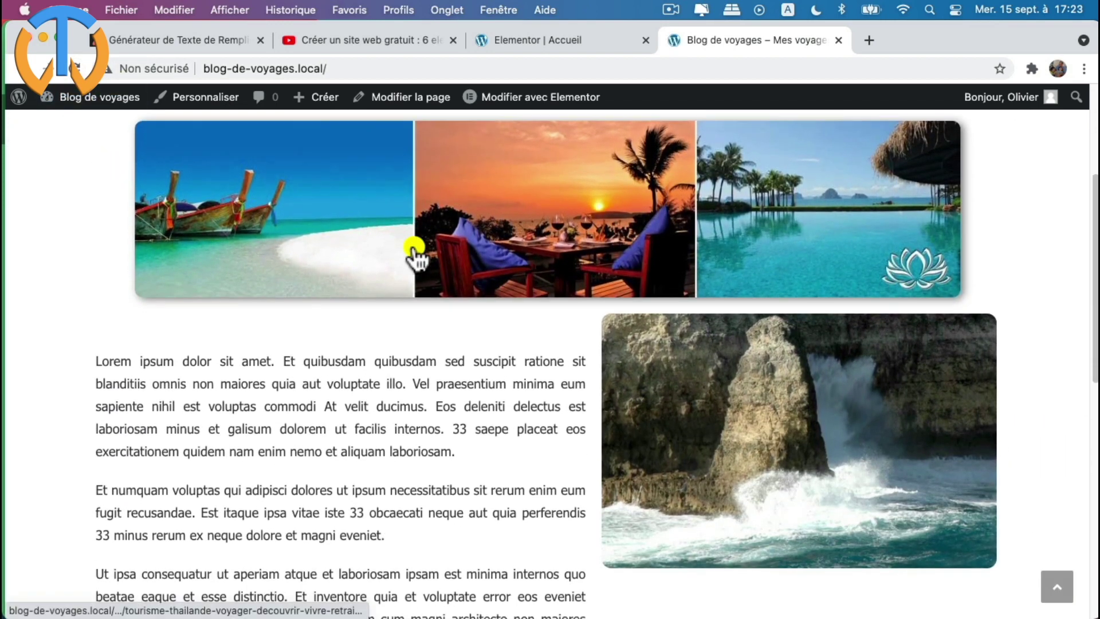
scroll(725, 370, "down", 3)
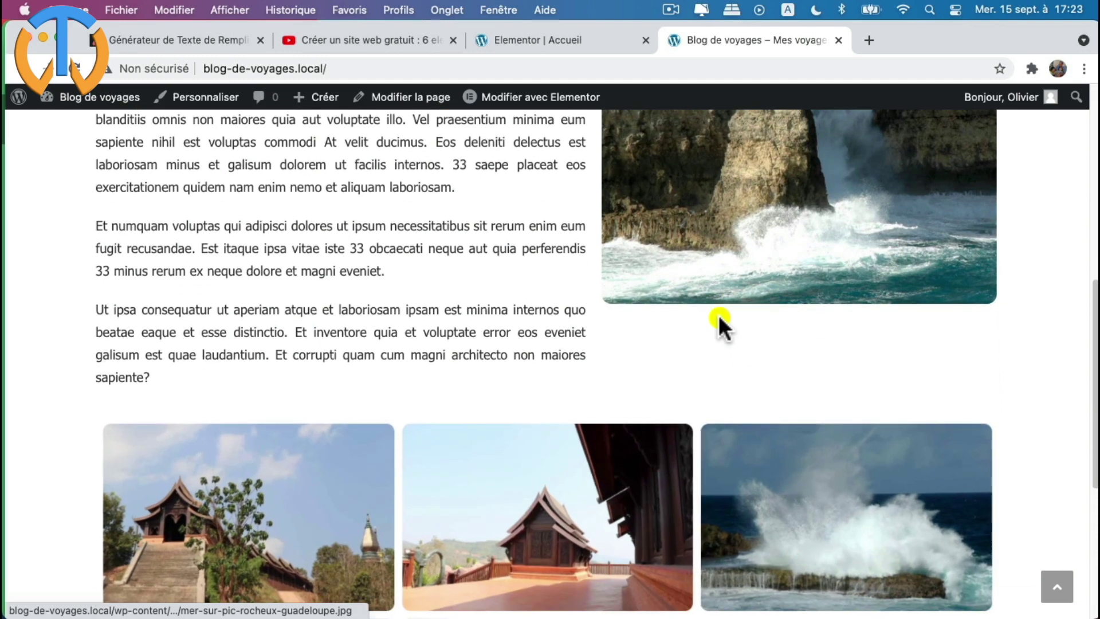
scroll(731, 284, "up", 2)
scroll(729, 292, "up", 1)
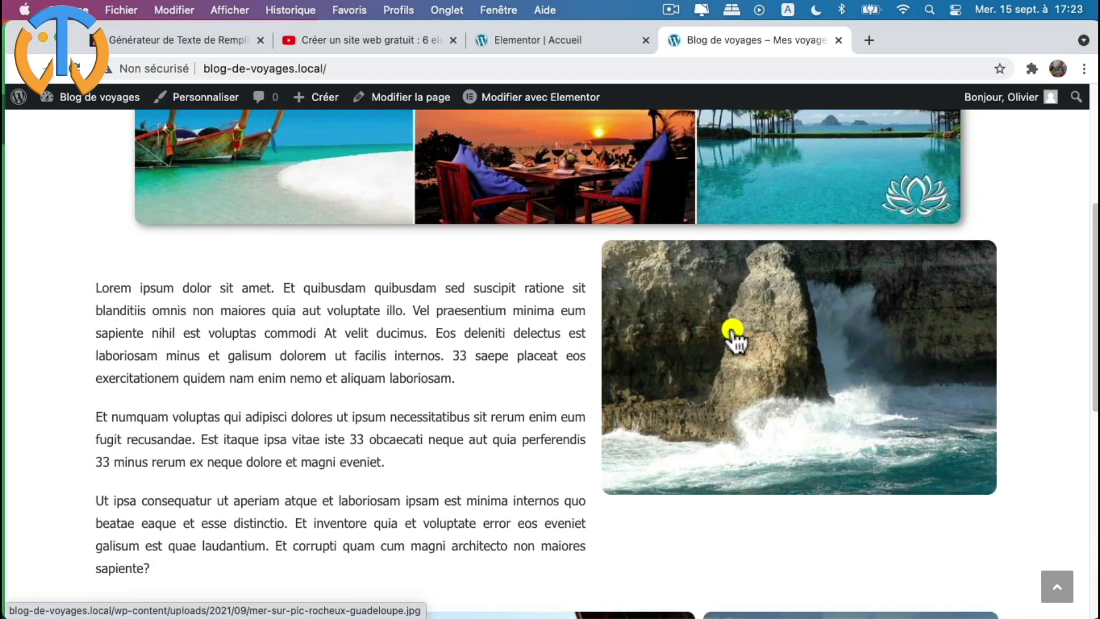
- Return to the Elementor editor, view the sea rock image in the lightbox, and close the viewer
left_click(546, 38)
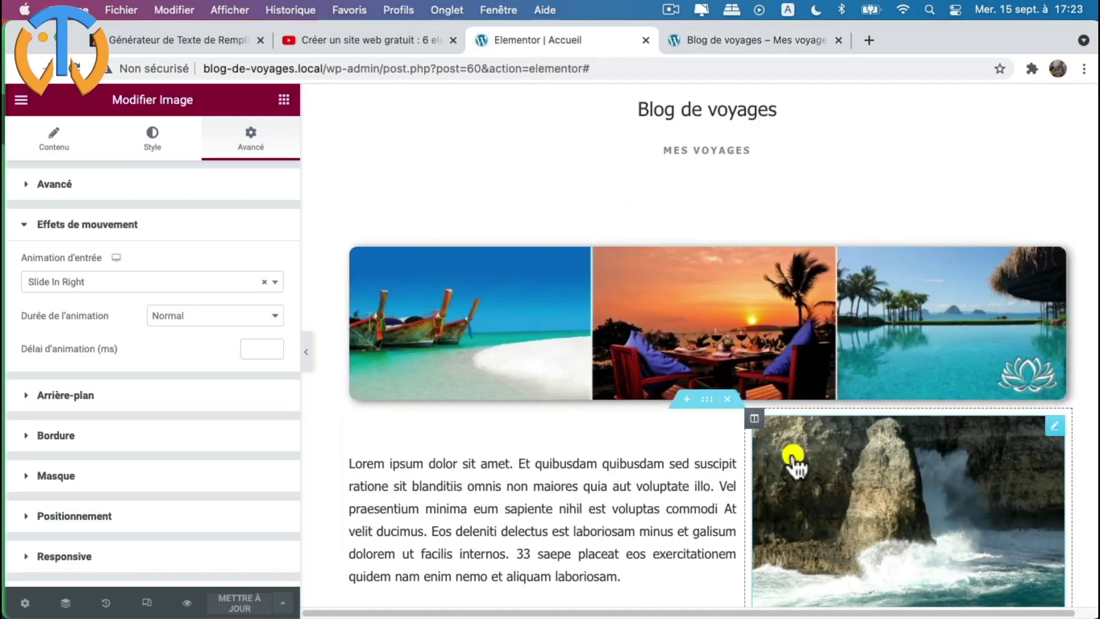
left_click(839, 494)
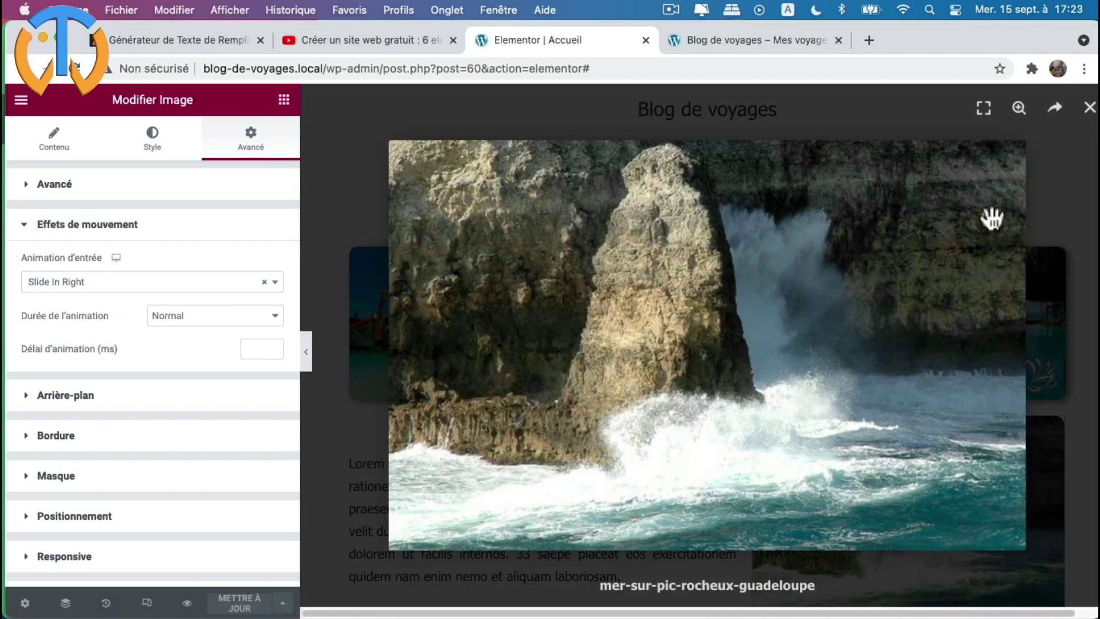
left_click(1089, 117)
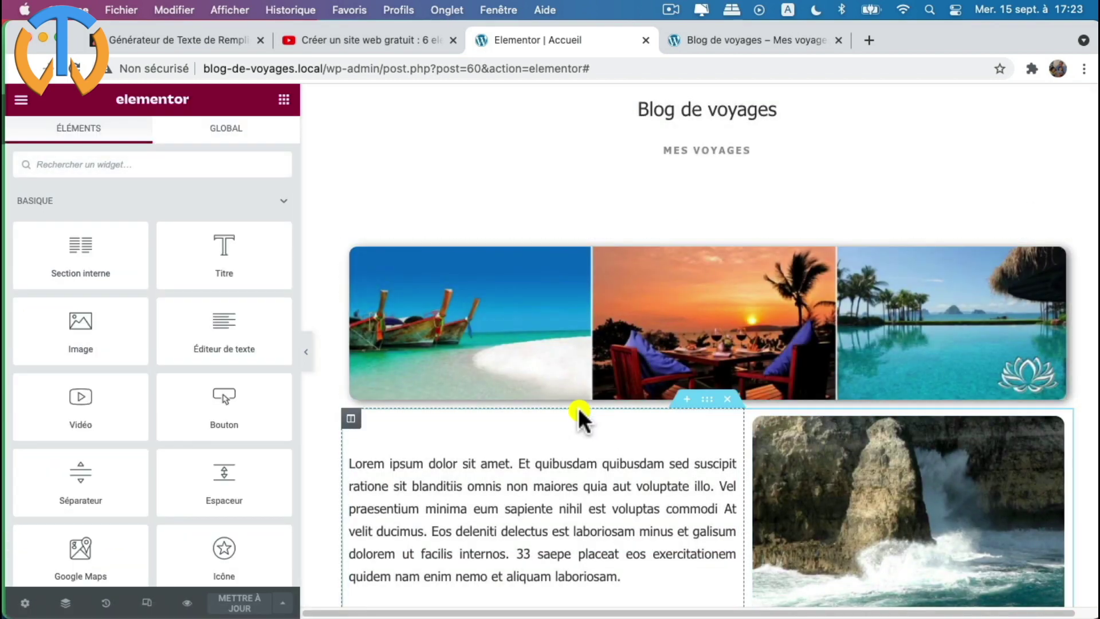
- Set the vertical alignment of the sea rock image's column to Milieu and update the page
scroll(578, 408, "down", 2)
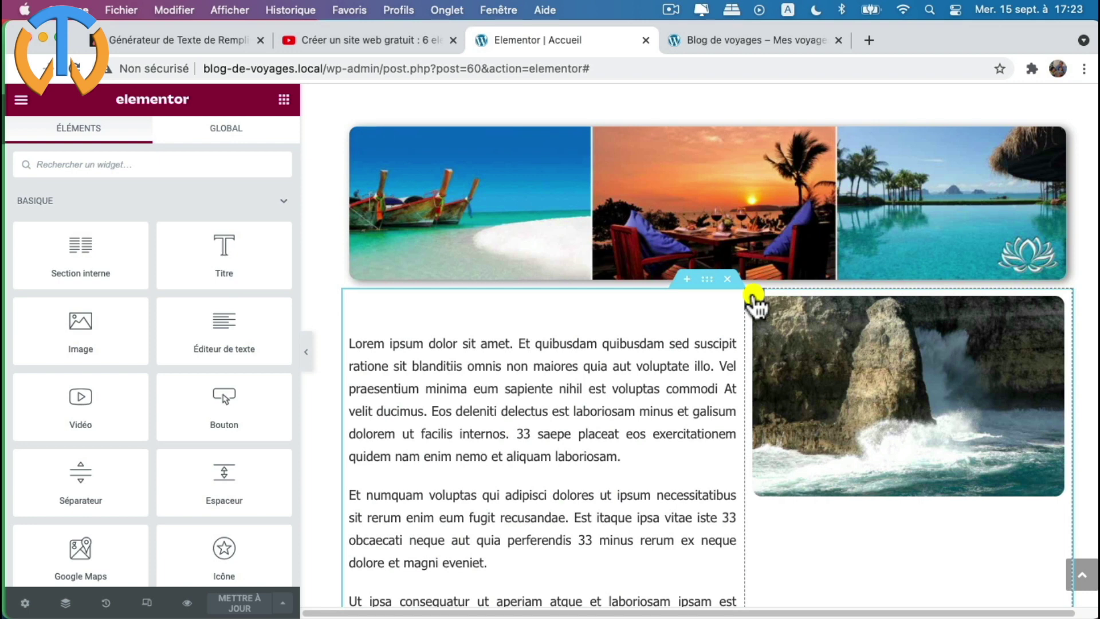
left_click(1057, 313)
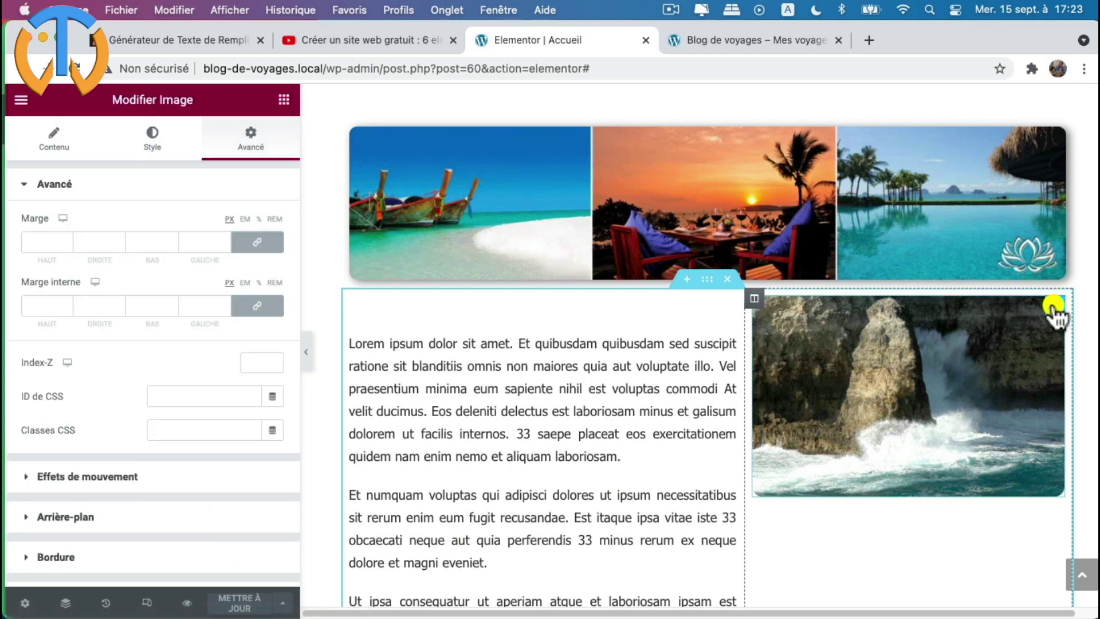
left_click(755, 298)
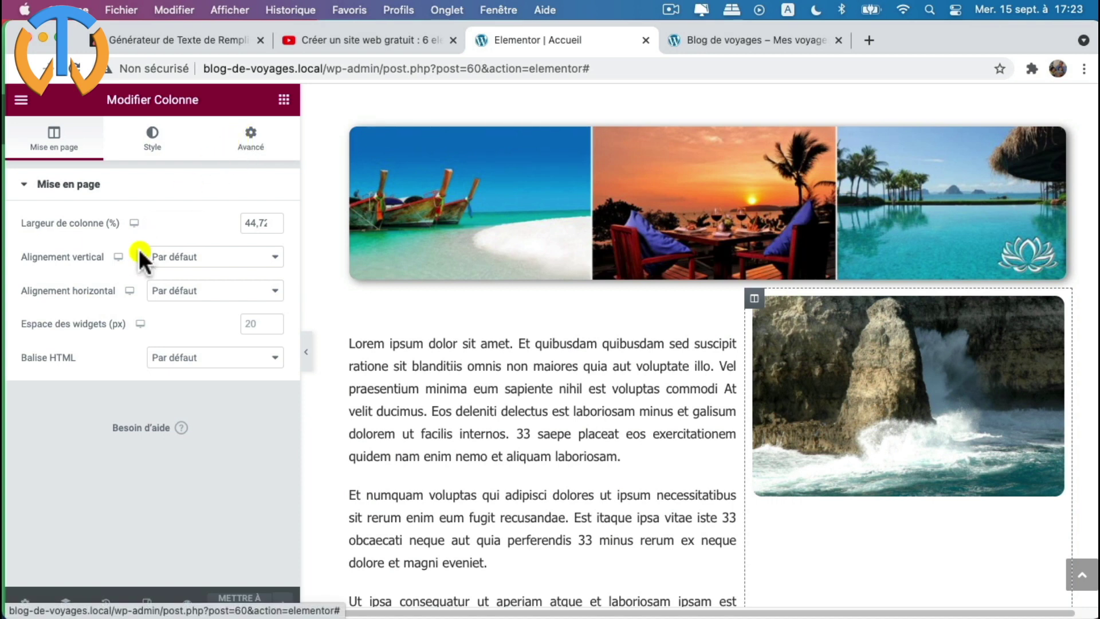
left_click(181, 258)
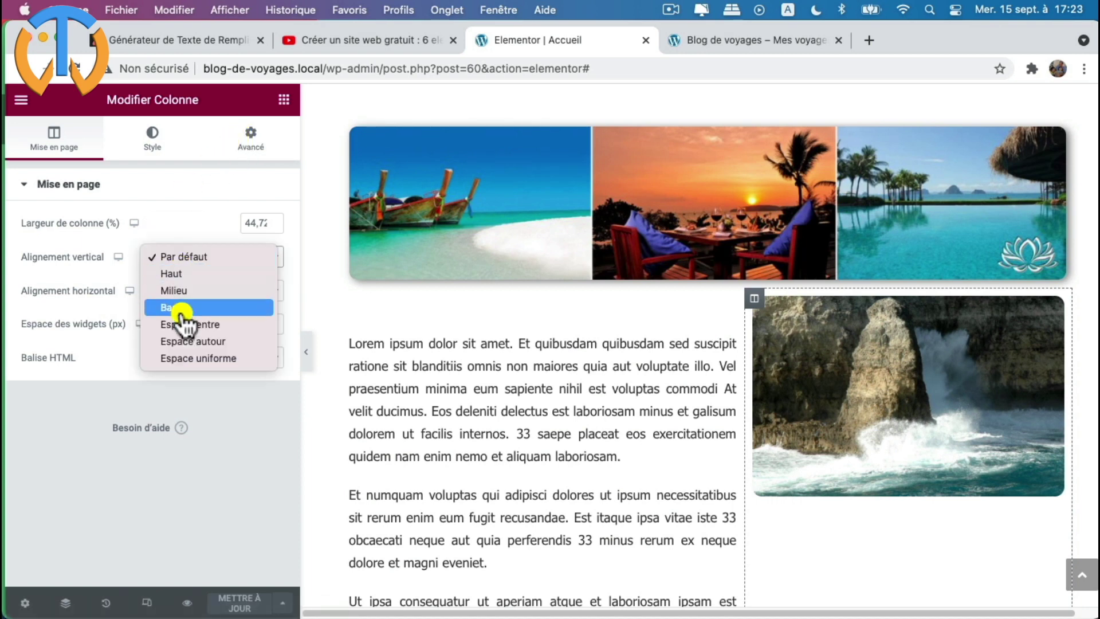
left_click(175, 291)
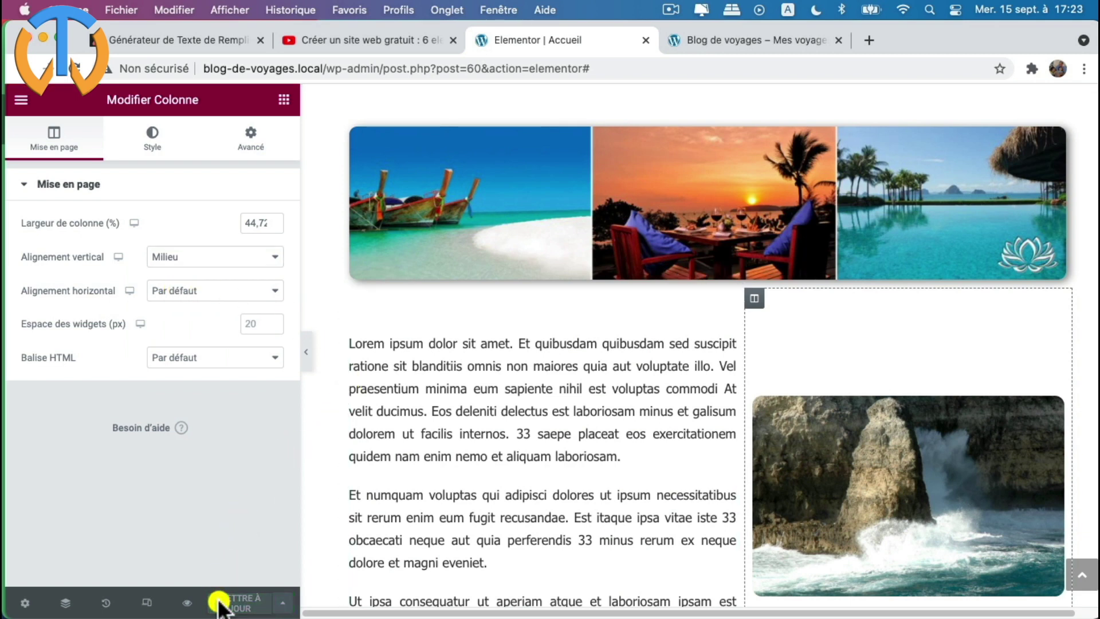
- Reload the published blog home page and examine the image's vertical position beside the text, the banner and the gallery
left_click(734, 36)
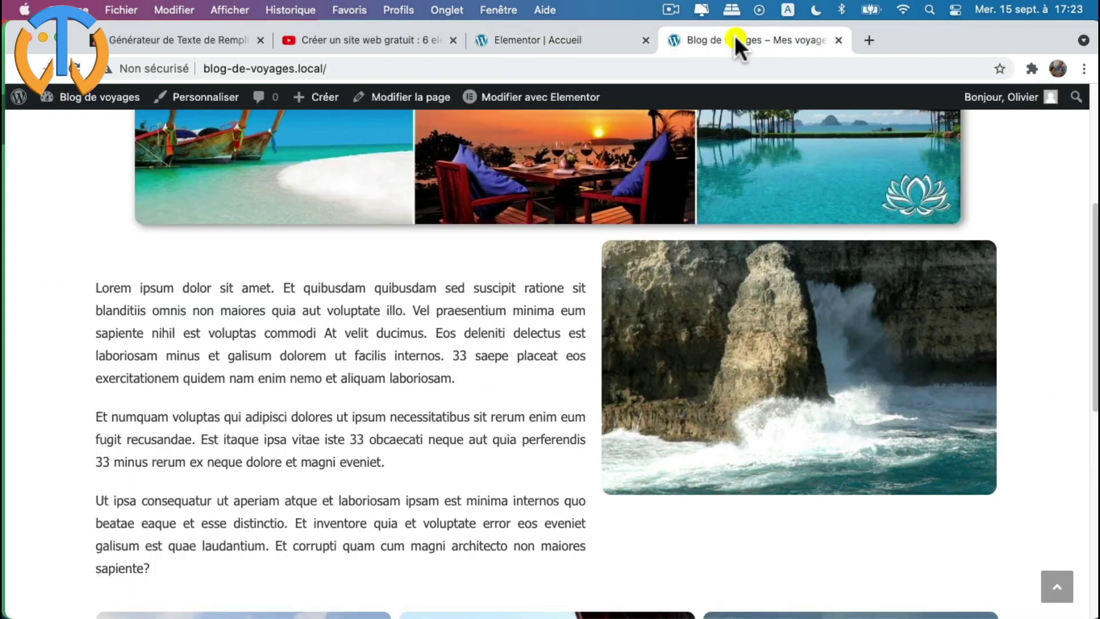
left_click(79, 68)
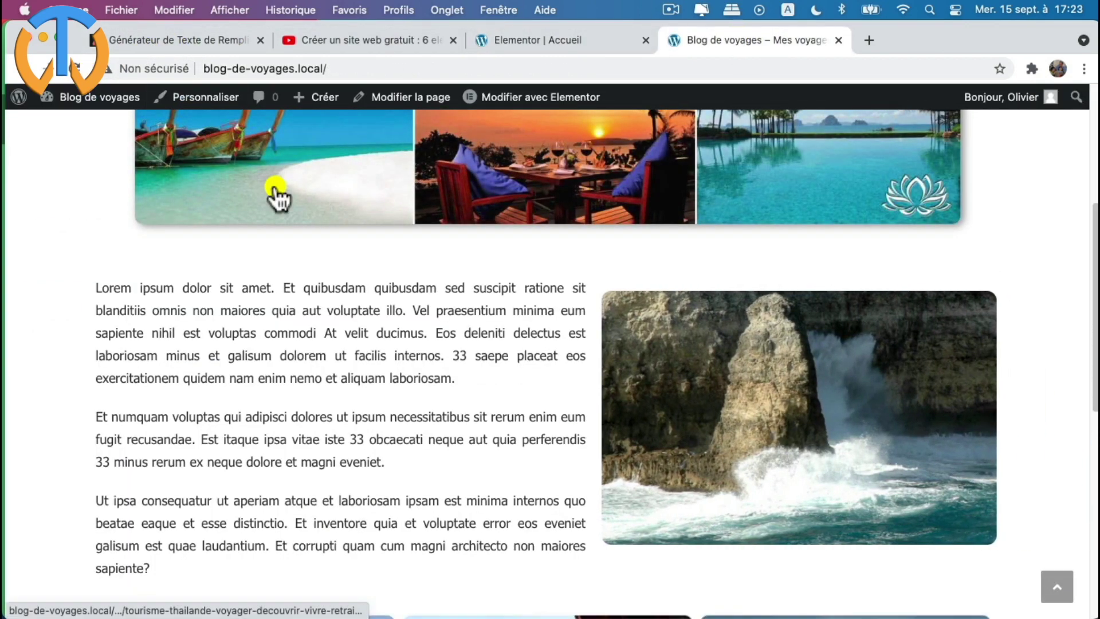
scroll(673, 508, "up", 5)
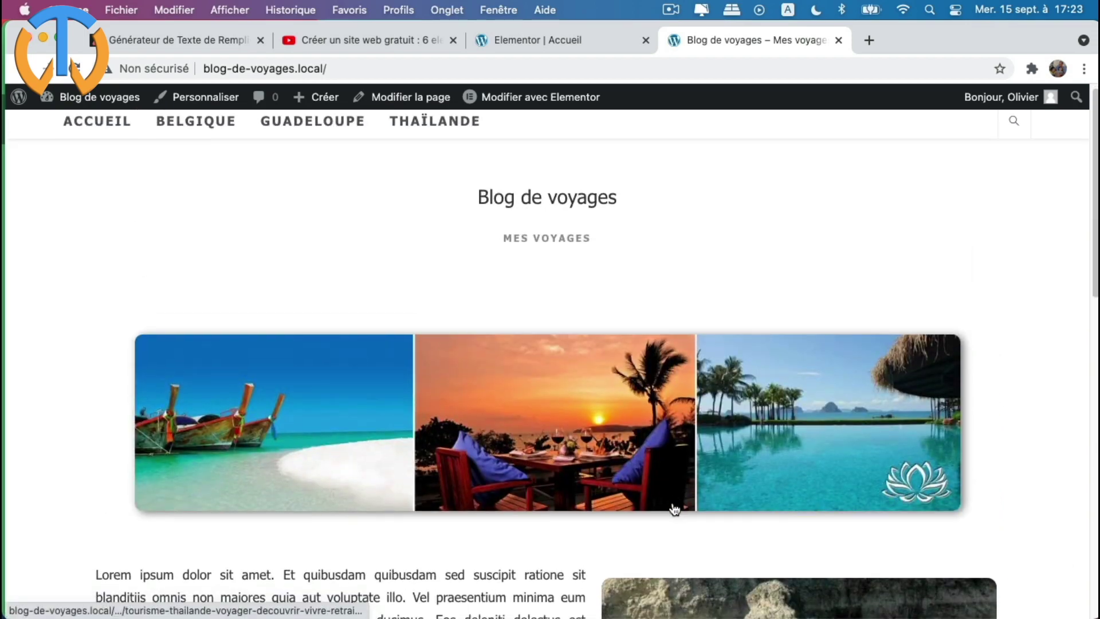
scroll(672, 508, "down", 8)
scroll(674, 508, "down", 3)
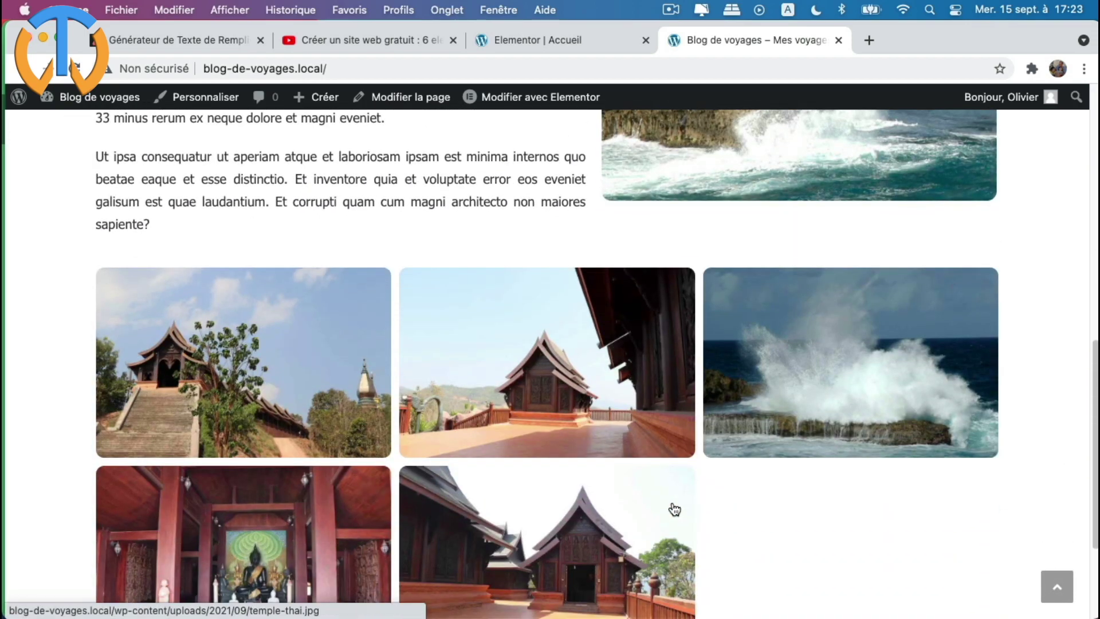
scroll(617, 465, "up", 10)
scroll(708, 368, "down", 15)
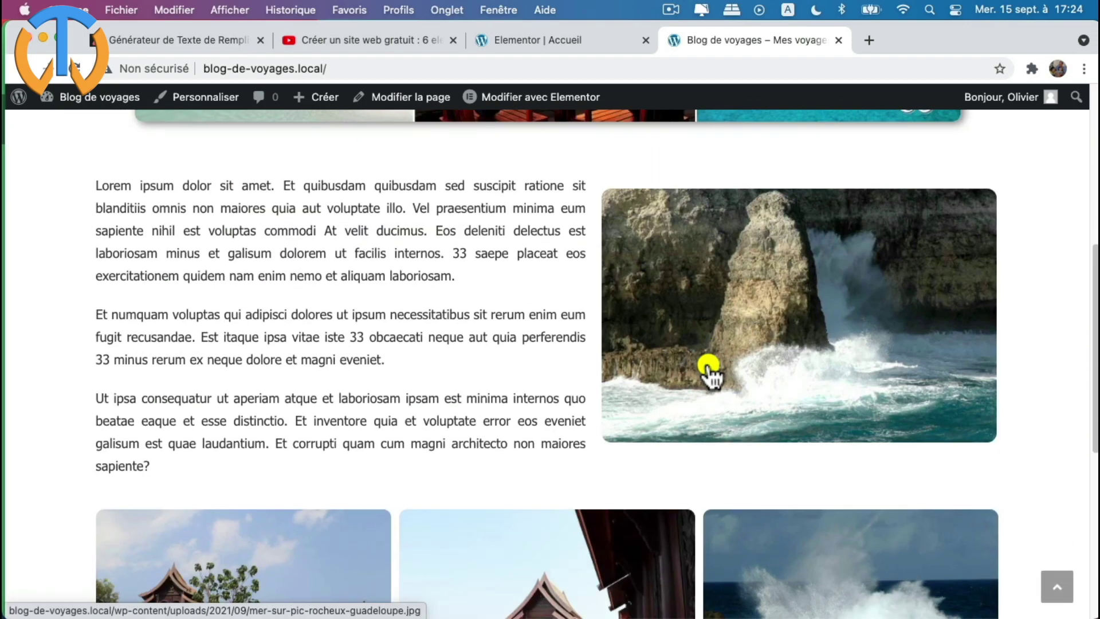
scroll(705, 362, "up", 15)
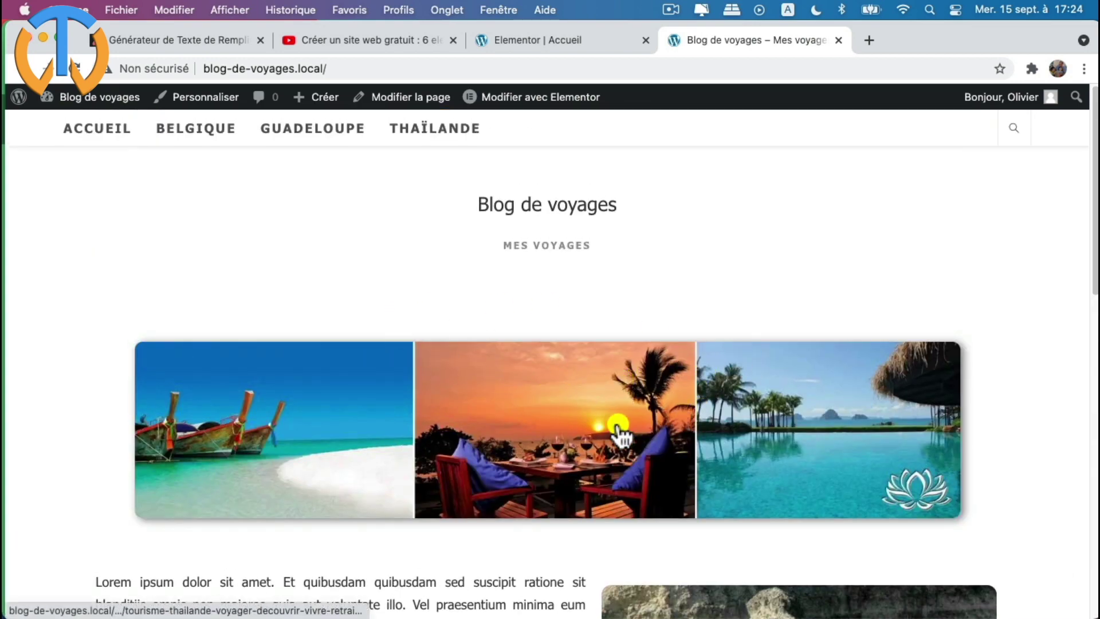
scroll(618, 429, "down", 5)
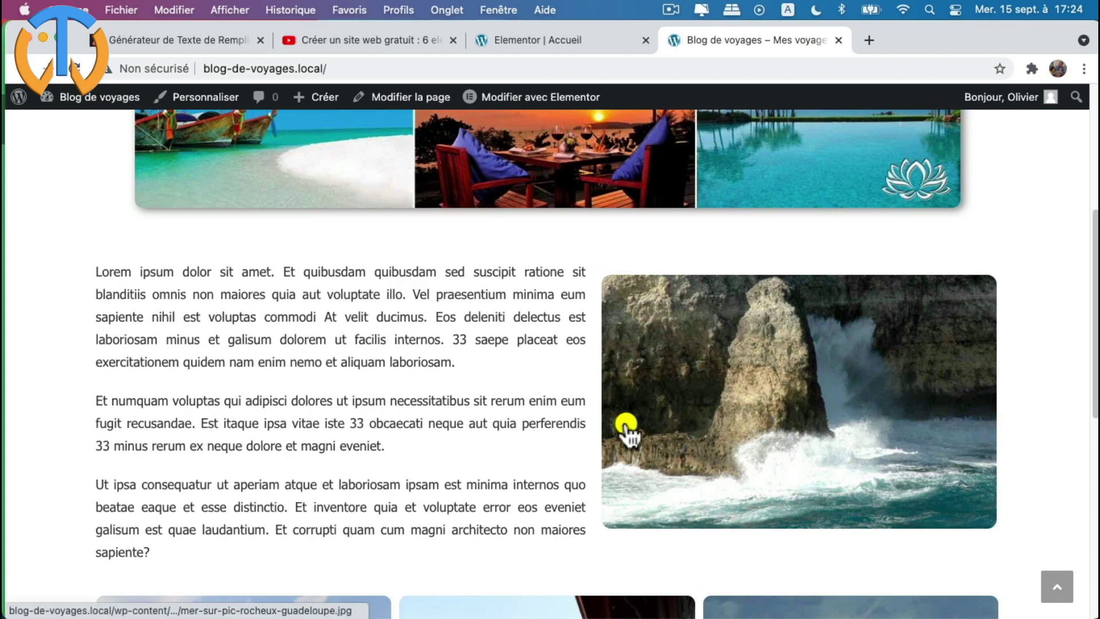
scroll(625, 431, "down", 8)
scroll(626, 435, "up", 15)
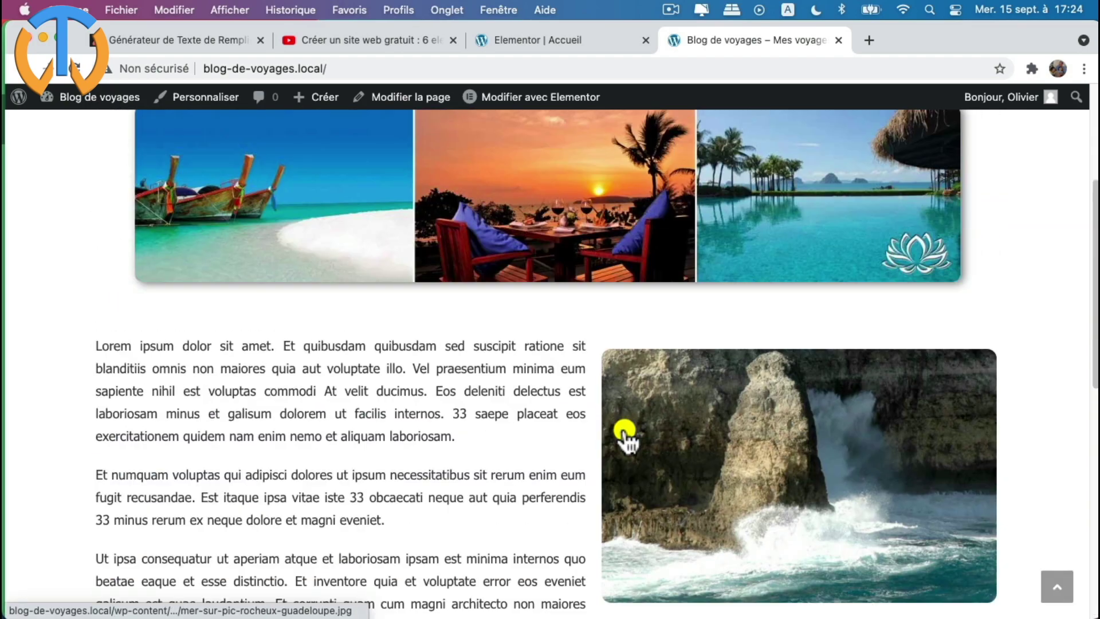
- Return to the Elementor editor and exit it to the Accueil page's WordPress edit screen
left_click(566, 40)
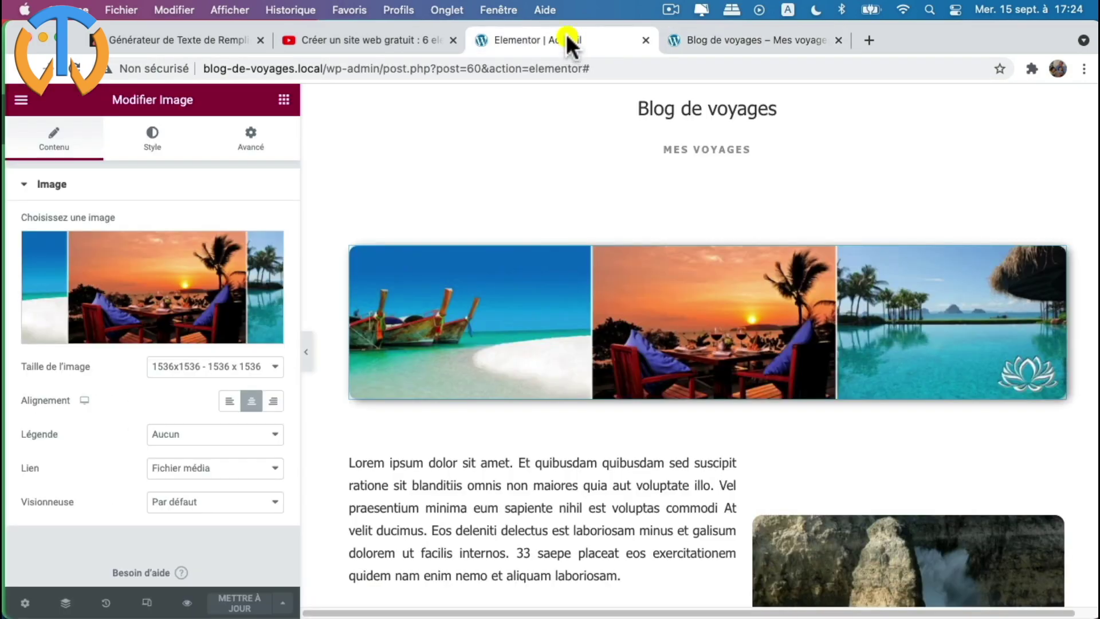
left_click(25, 103)
left_click(133, 374)
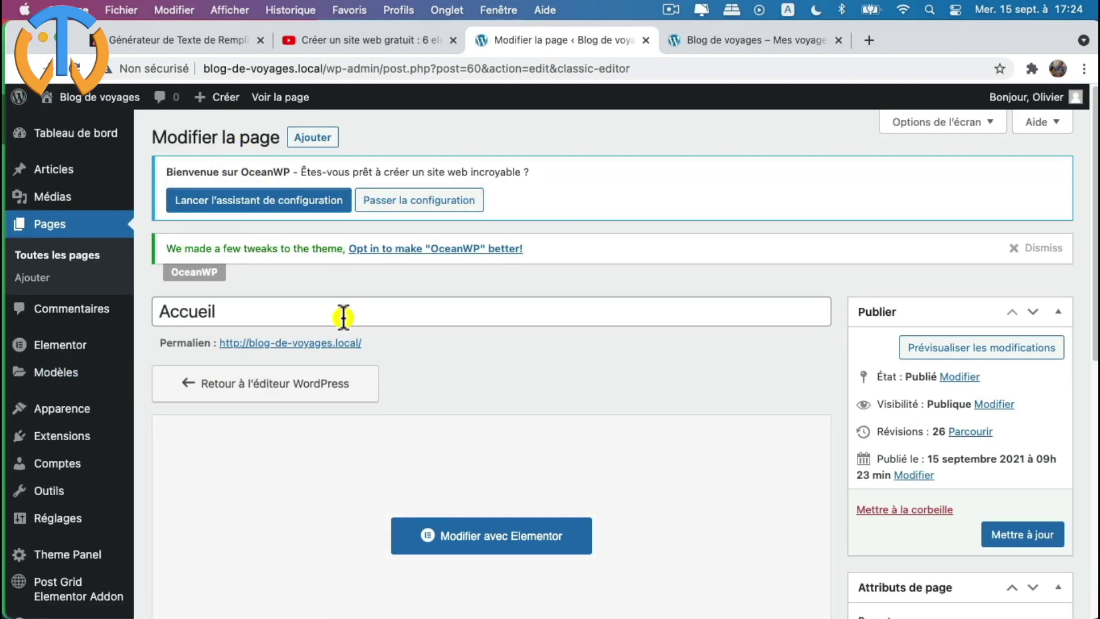
- Open the Guadeloupe category on the published site and examine how its articles are laid out
left_click(758, 39)
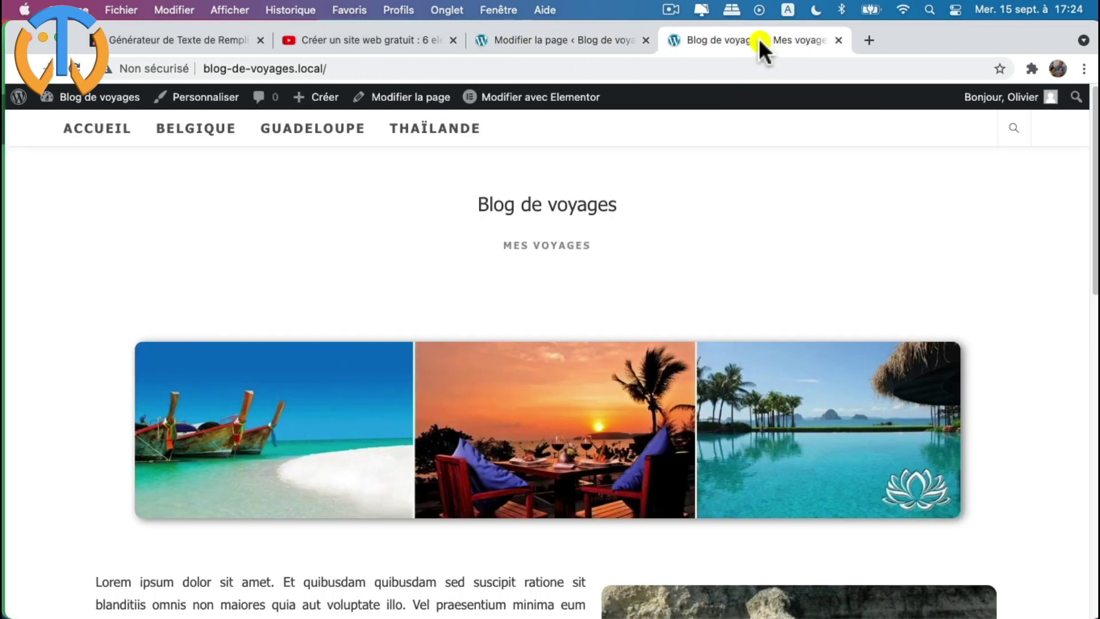
left_click(198, 129)
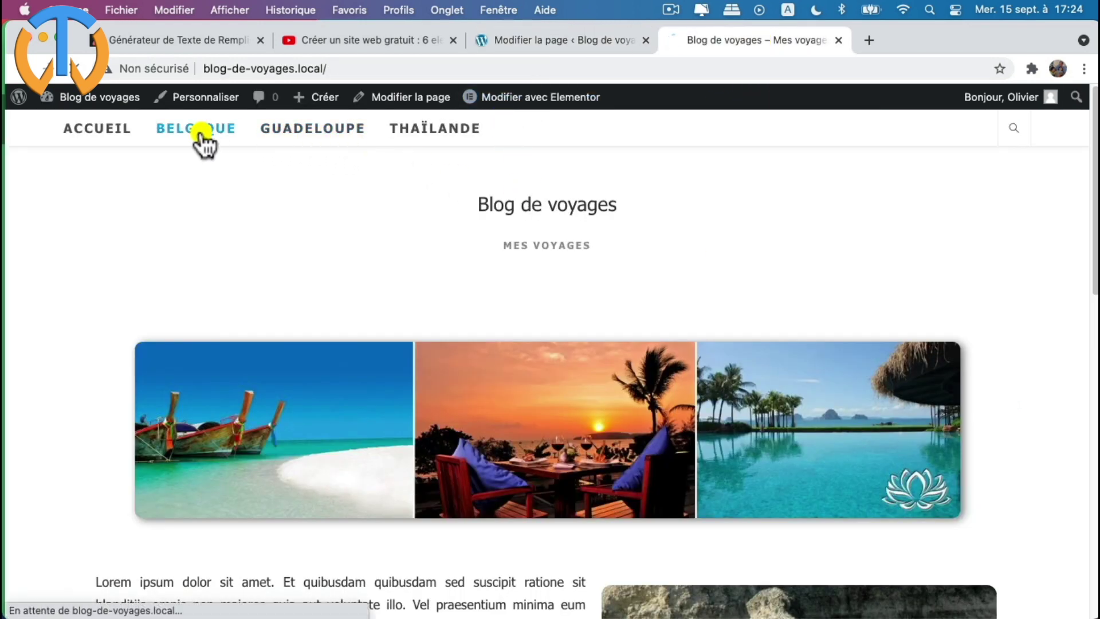
left_click(309, 129)
scroll(759, 342, "down", 10)
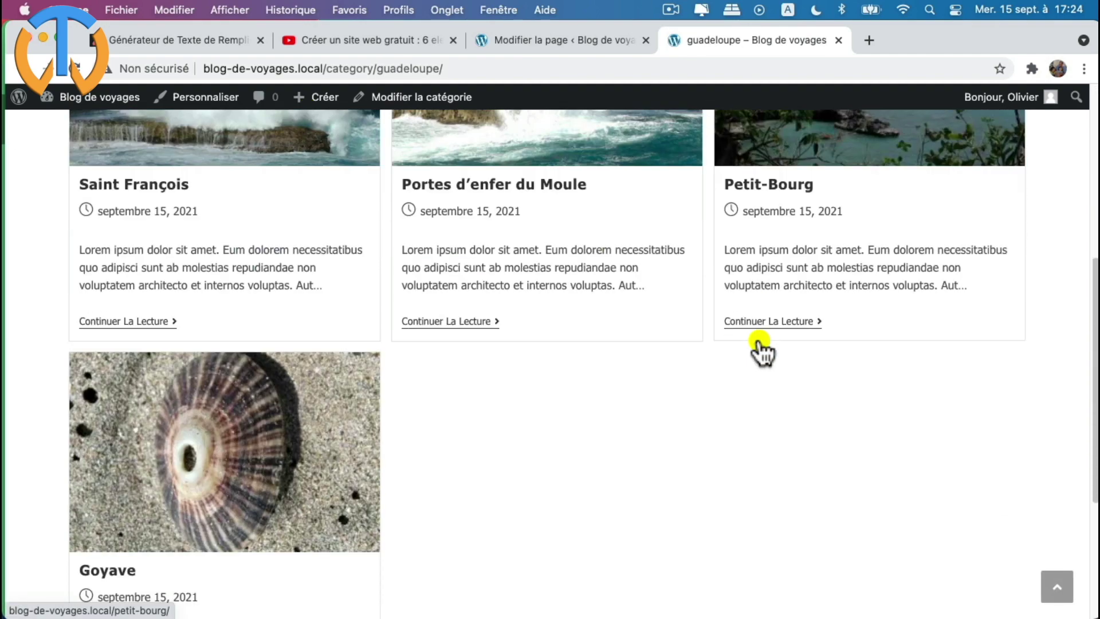
scroll(757, 344, "up", 10)
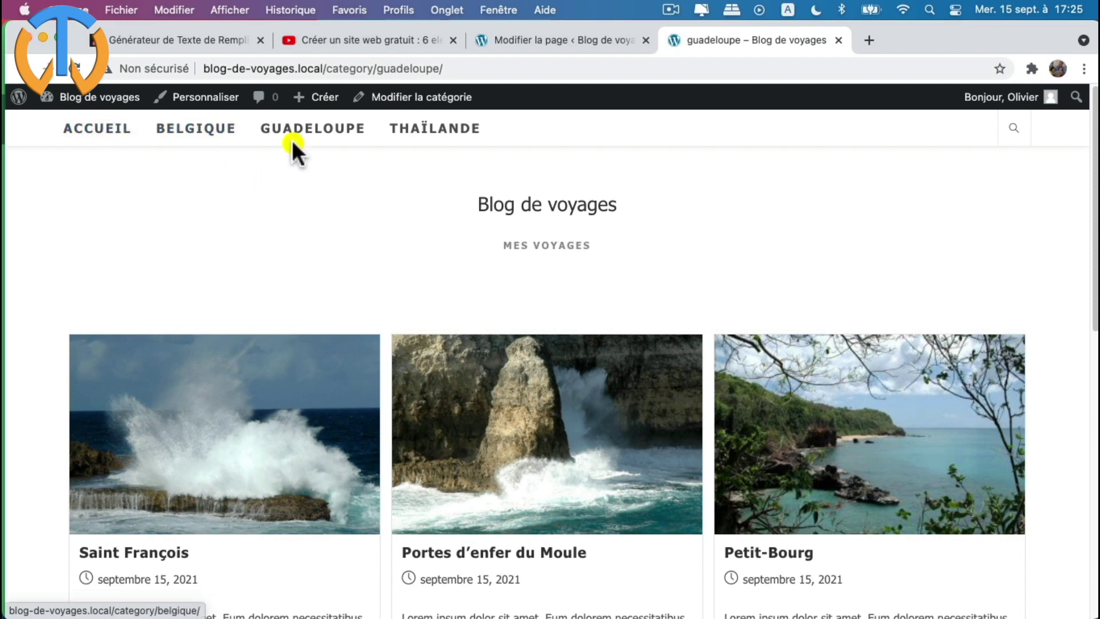
- Return to the WordPress dashboard, create a new page titled Guadeloupe, and publish it
left_click(549, 39)
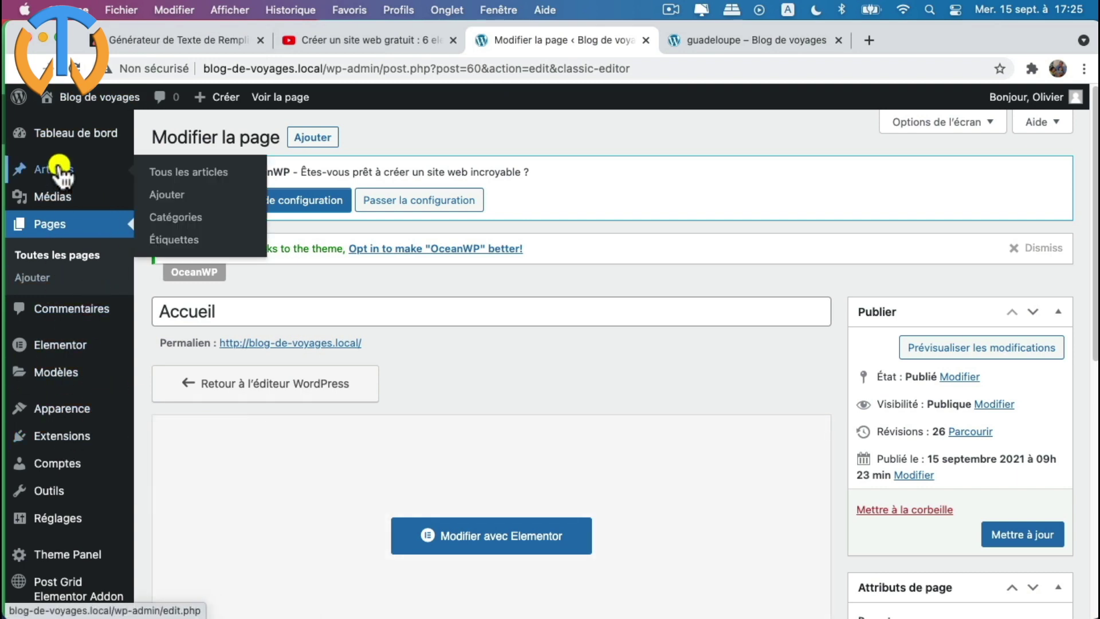
mouse_move(56, 201)
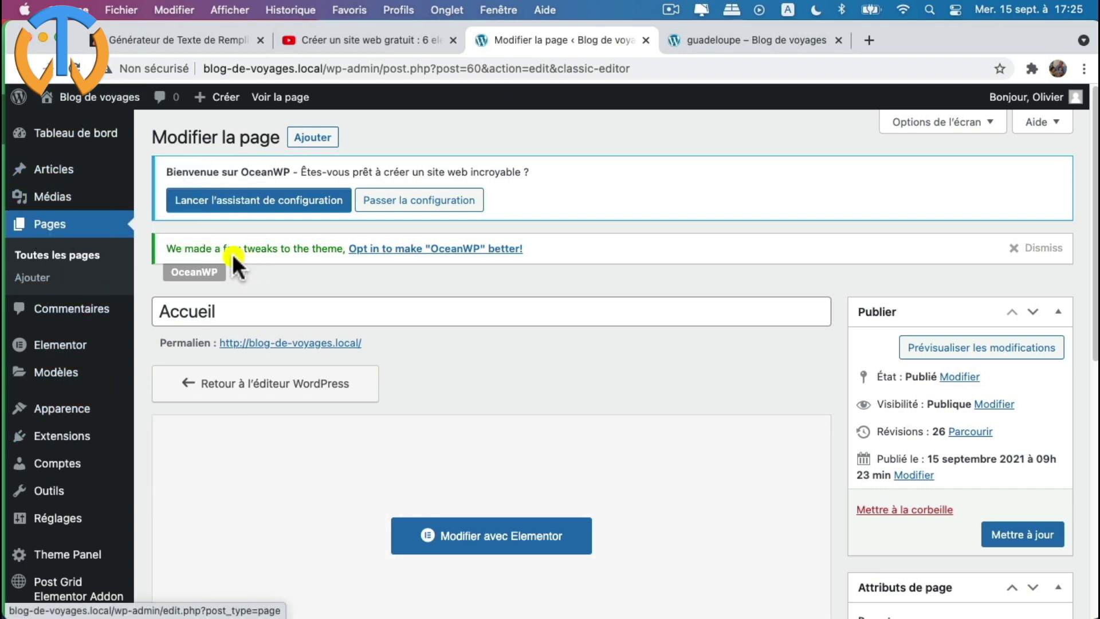
left_click(53, 257)
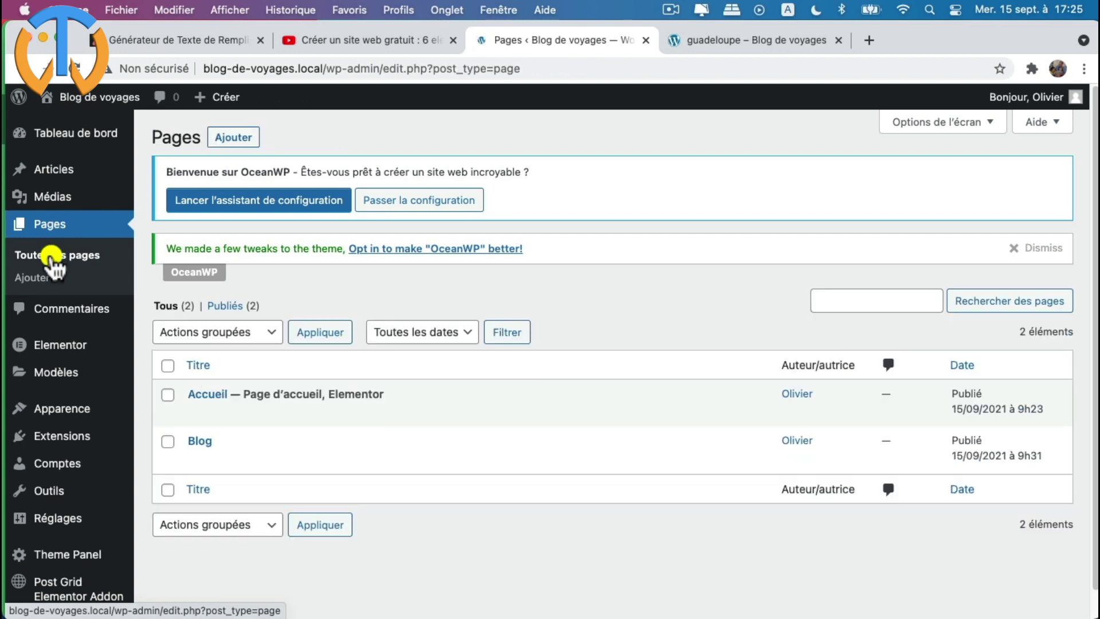
left_click(236, 139)
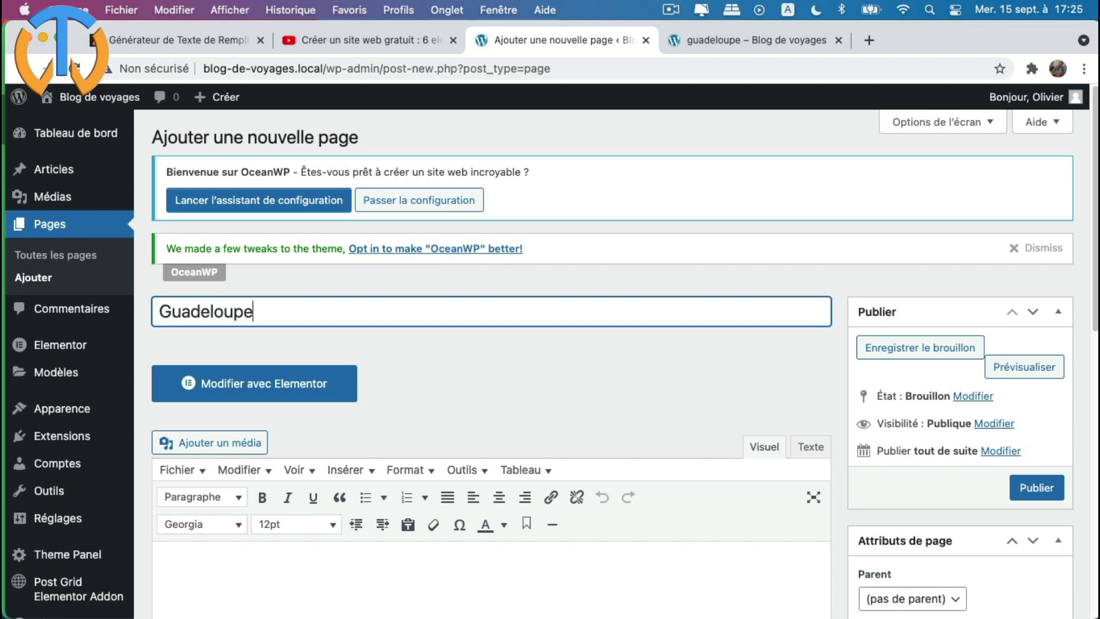
left_click(1043, 492)
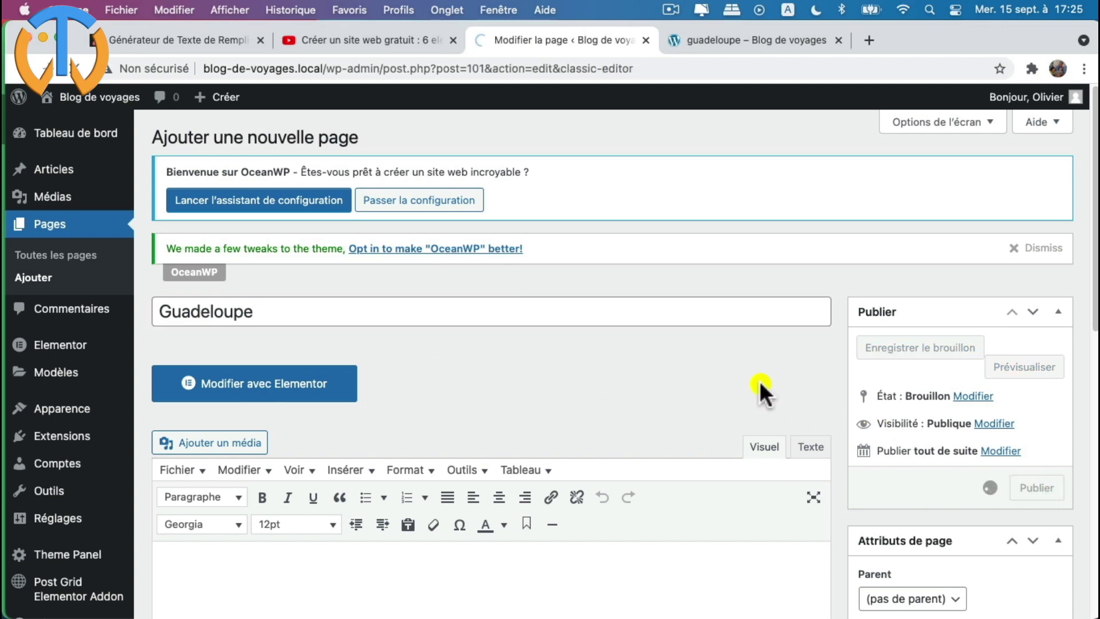
- Create another new page titled Thaïlande and publish it
left_click(310, 142)
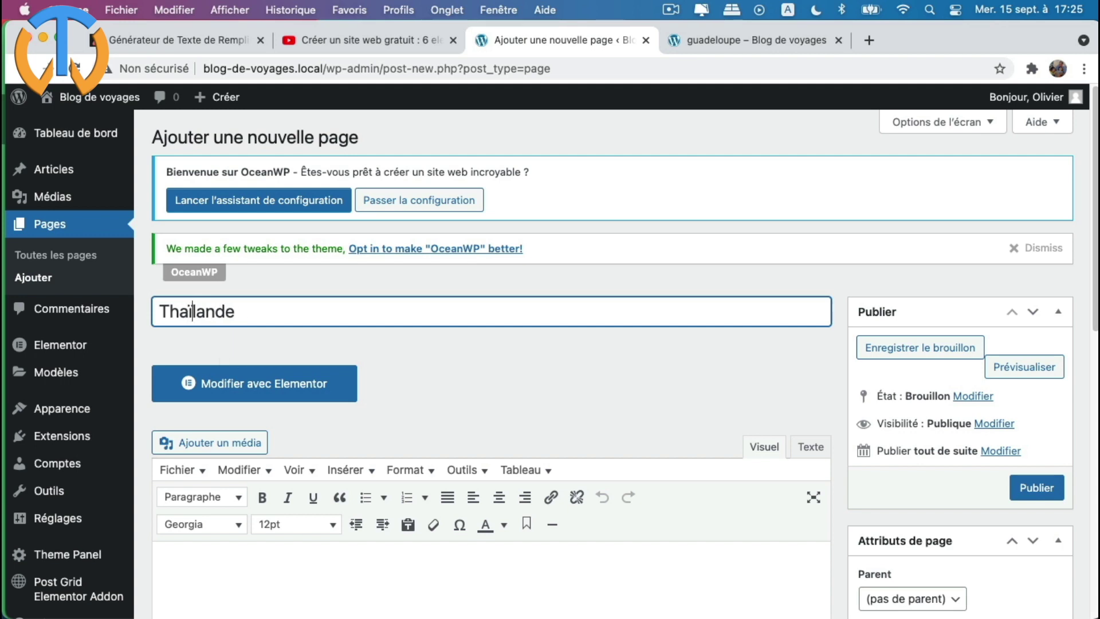
left_click(1035, 488)
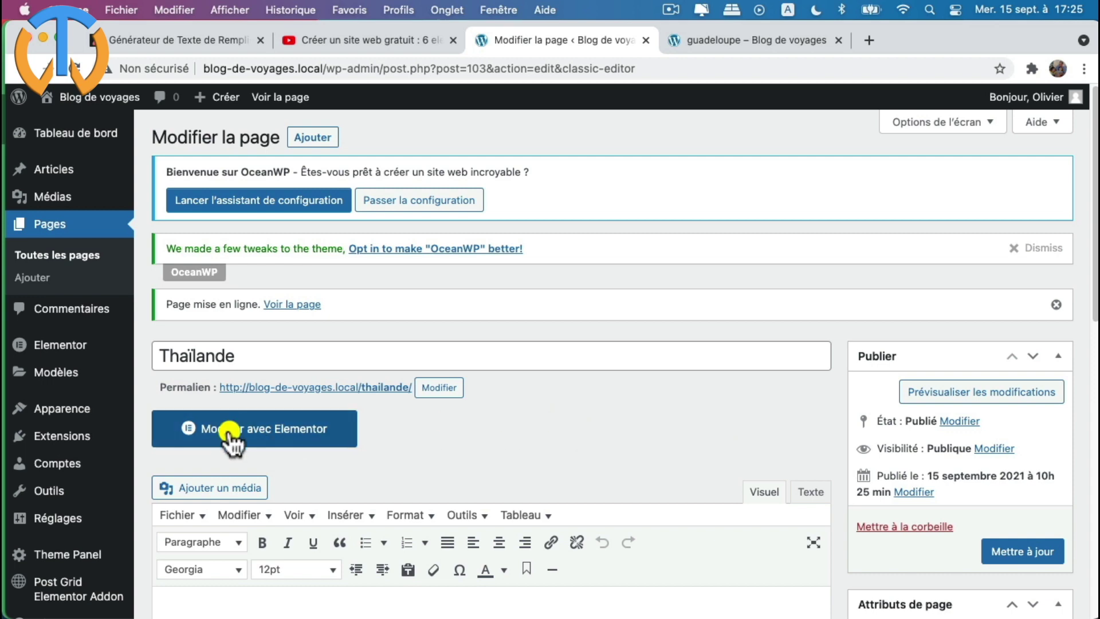
scroll(233, 438, "down", 3)
scroll(284, 511, "down", 4)
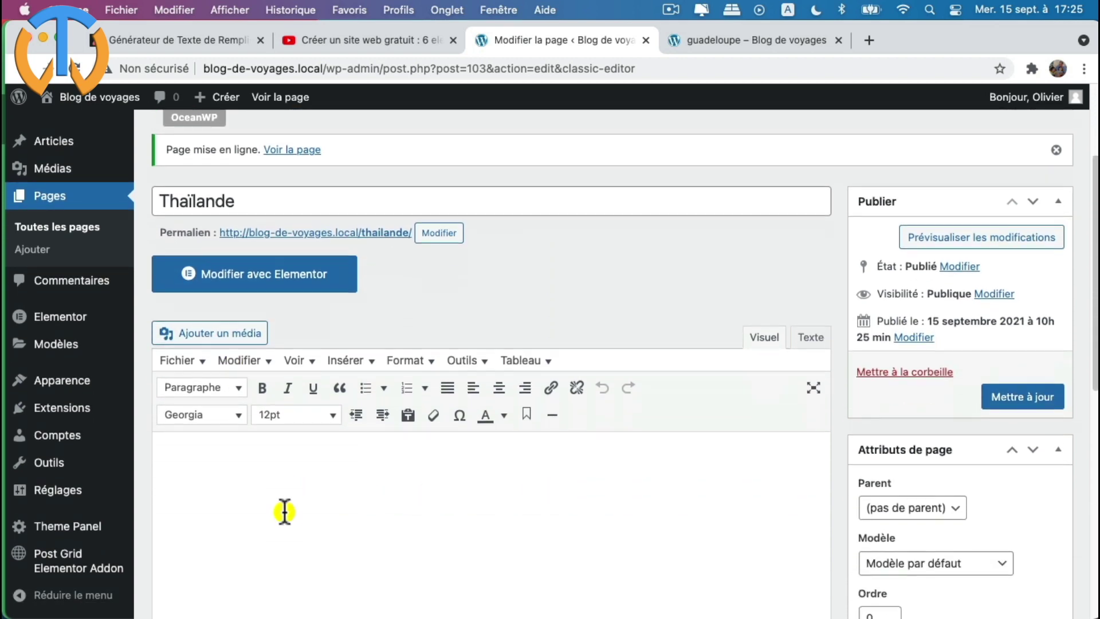
scroll(250, 295, "up", 4)
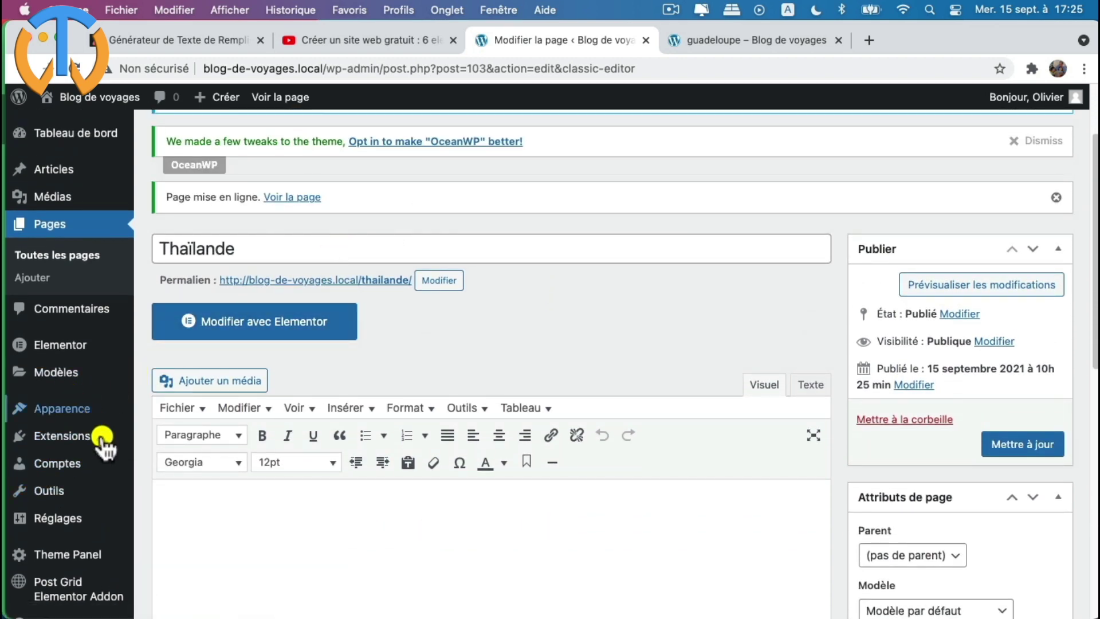
- Open the site's menu settings and add the Thaïlande and Guadeloupe pages to Menu principal en français
mouse_move(47, 518)
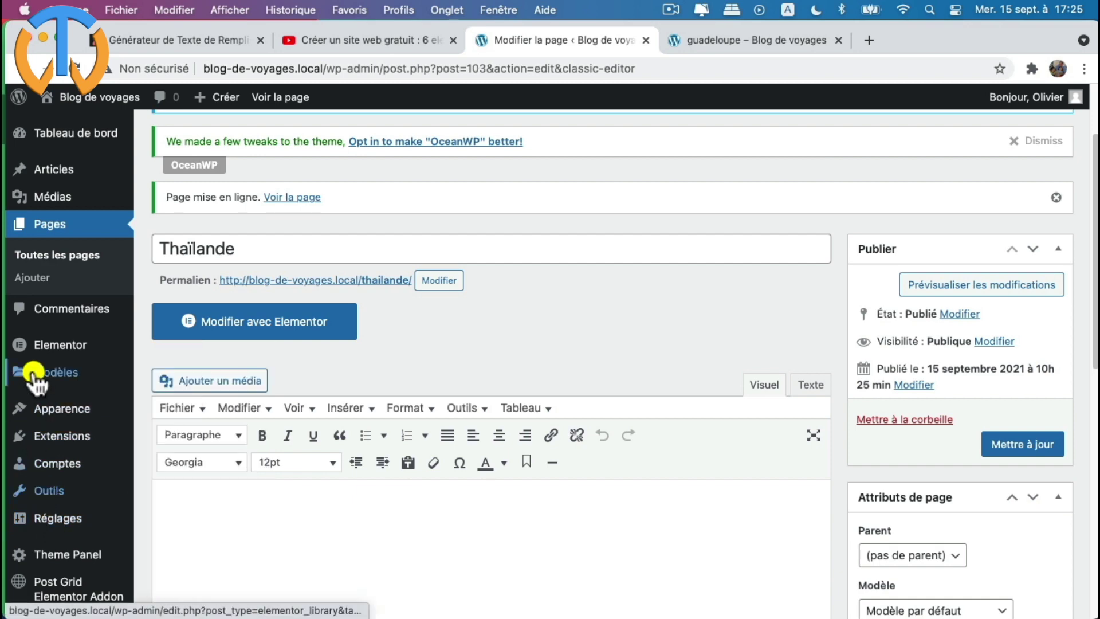
mouse_move(80, 352)
scroll(80, 355, "down", 4)
scroll(69, 350, "up", 6)
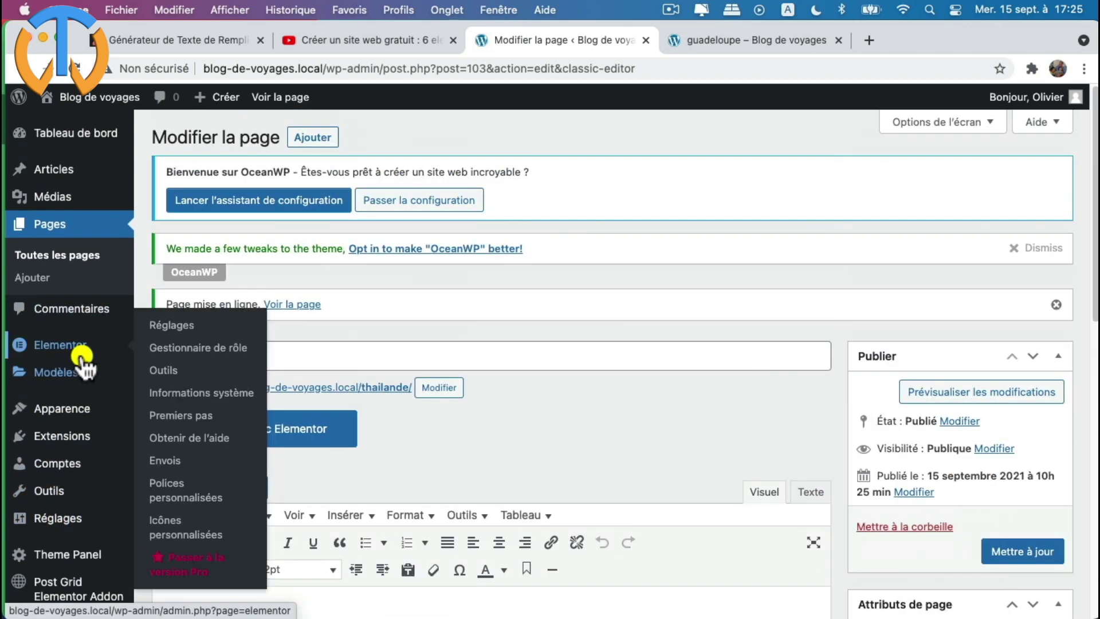
mouse_move(66, 198)
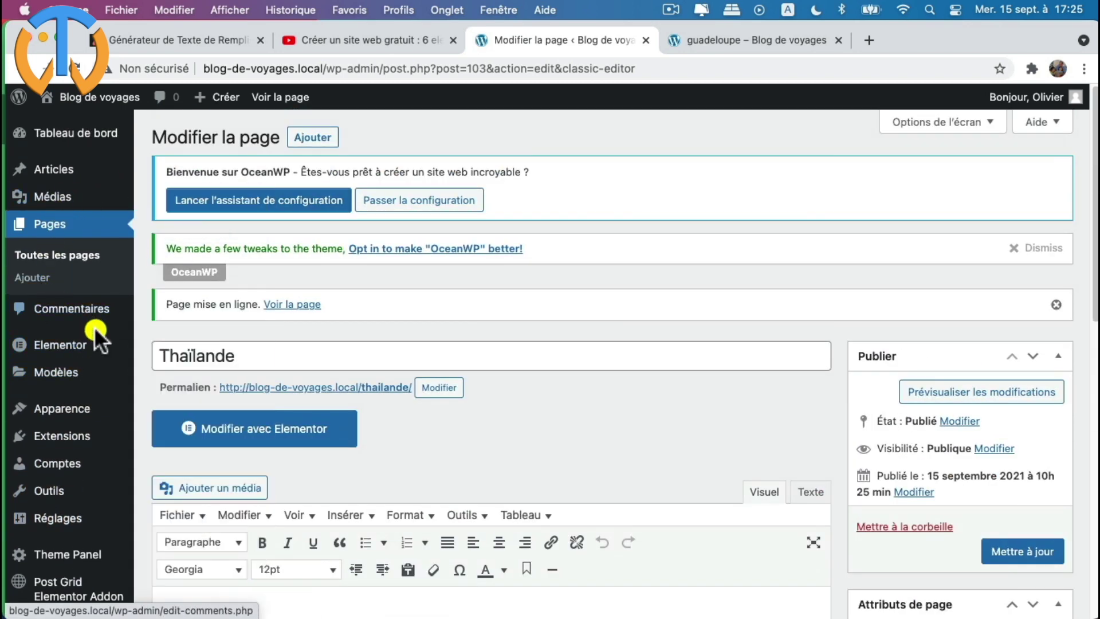
mouse_move(64, 410)
left_click(170, 479)
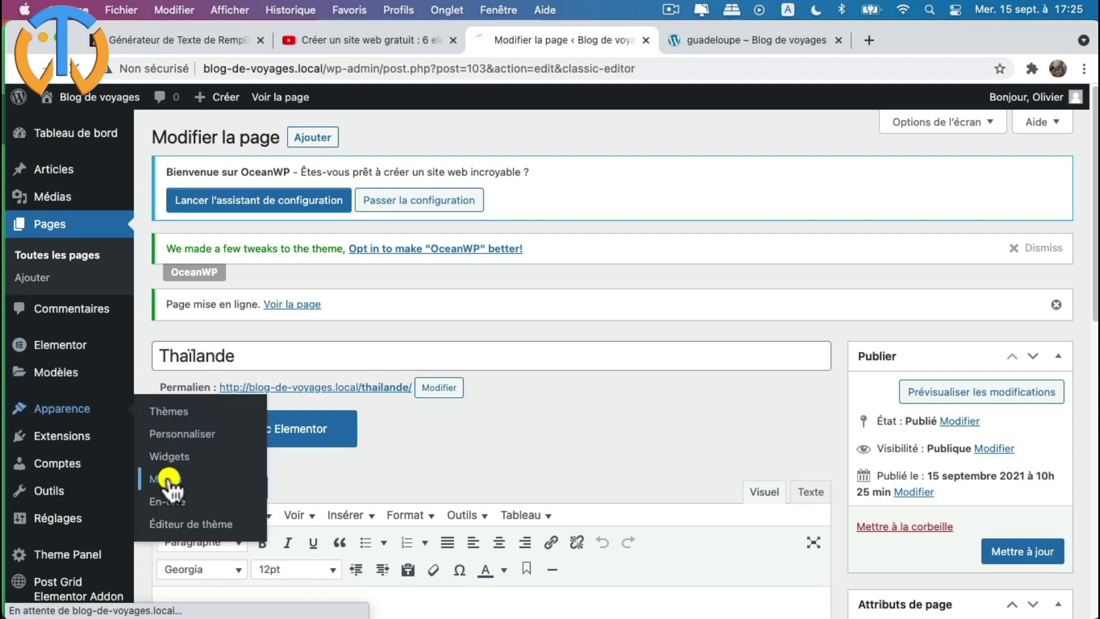
scroll(454, 491, "down", 8)
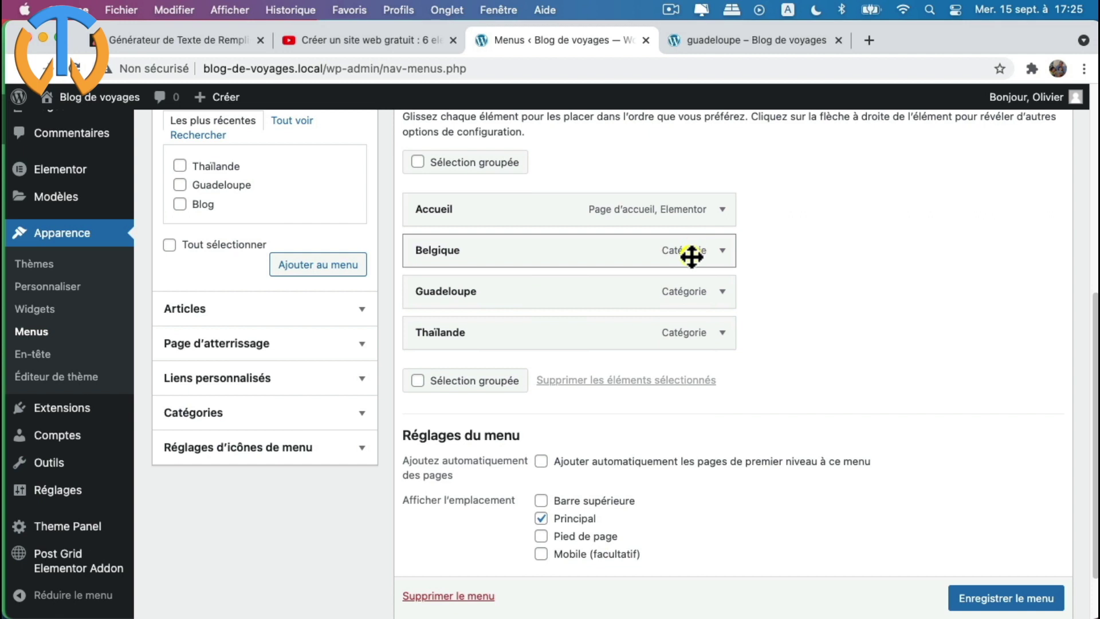
scroll(673, 360, "up", 3)
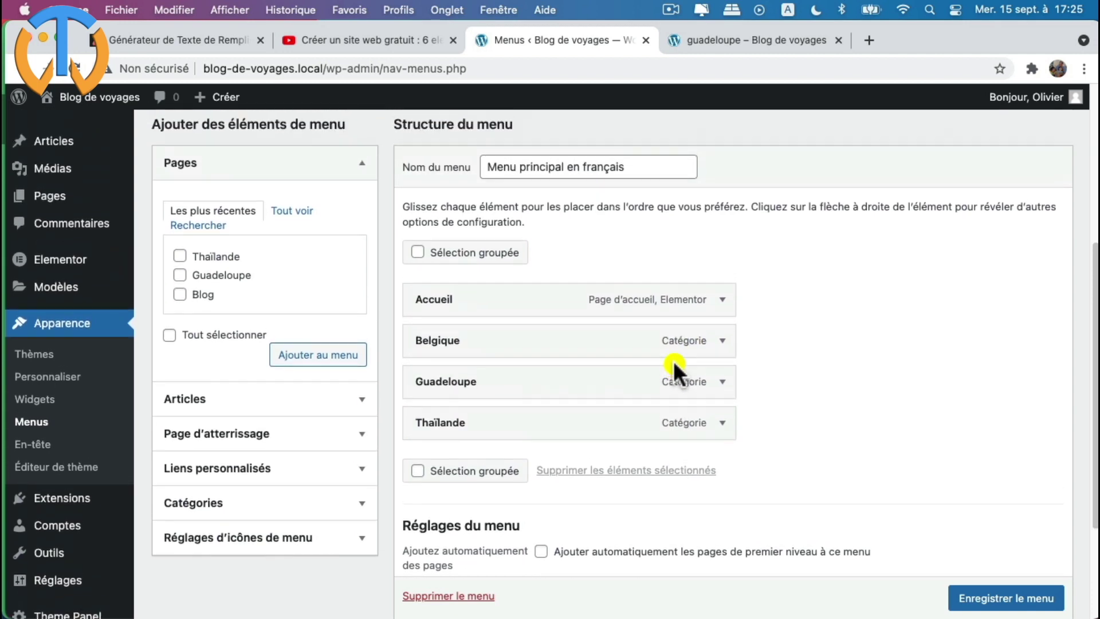
scroll(673, 360, "up", 3)
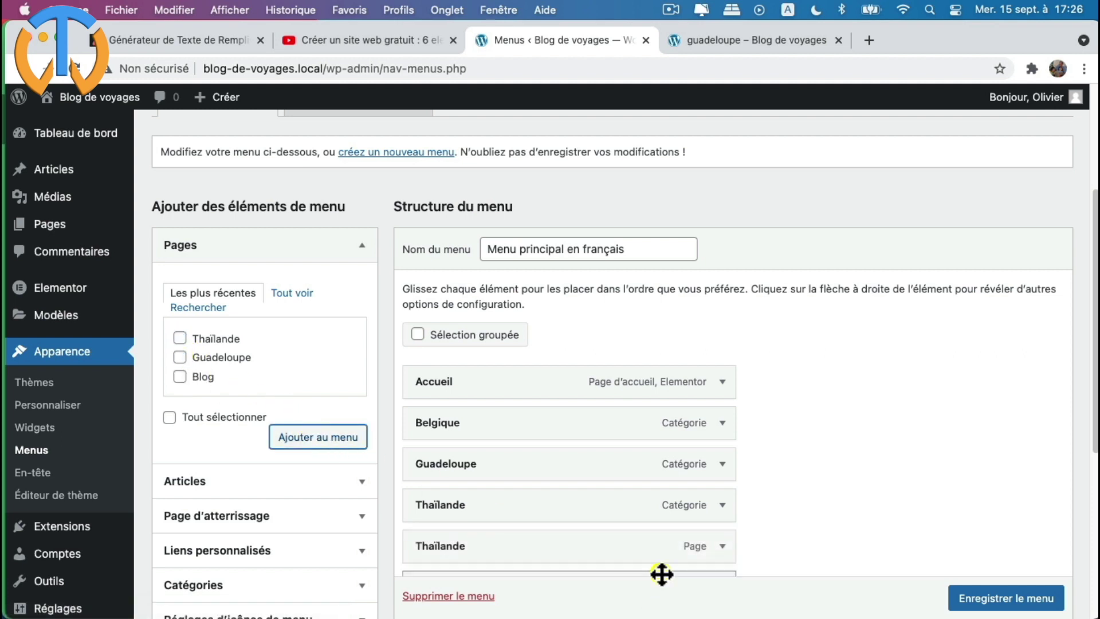
- Move the Thaïlande and Guadeloupe pages directly after Accueil in Menu principal en français and save the menu
scroll(661, 567, "down", 3)
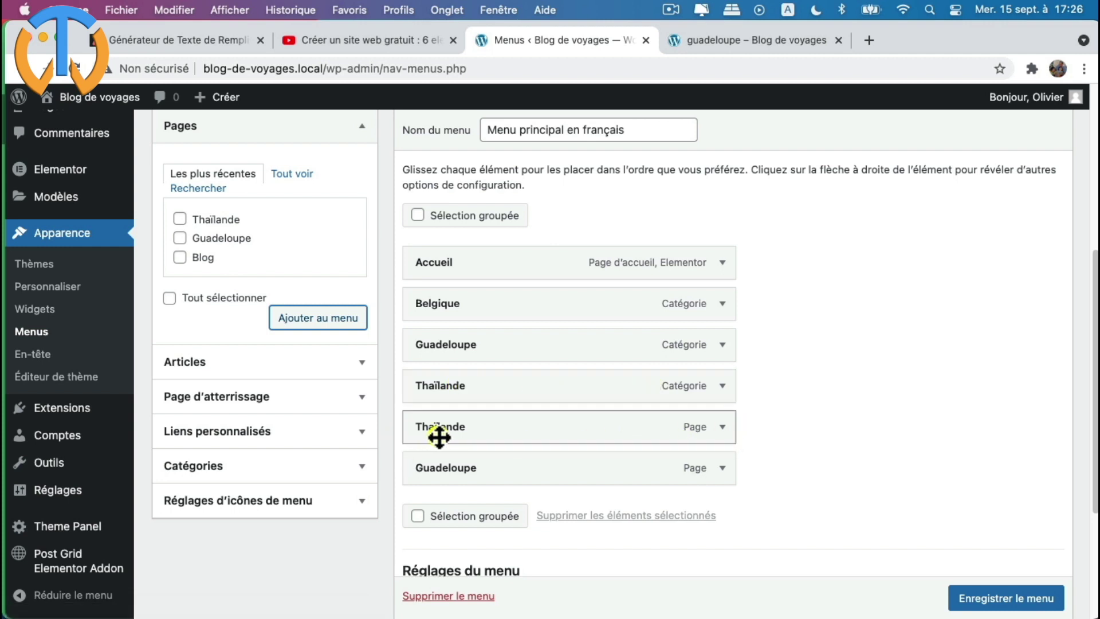
left_click_drag(489, 436, 485, 303)
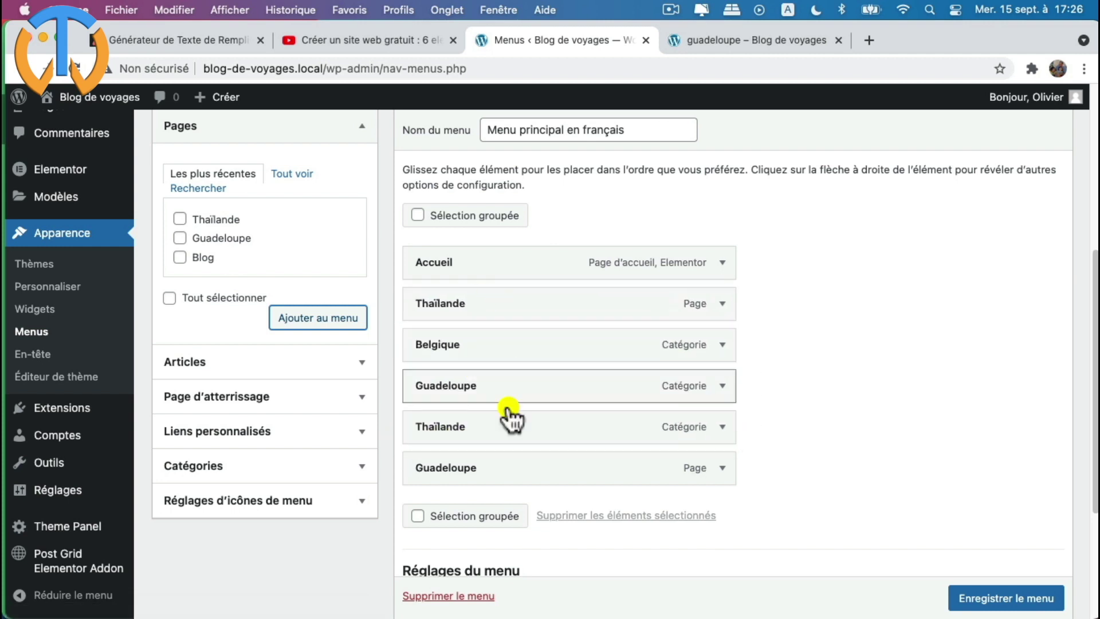
left_click_drag(504, 474, 533, 352)
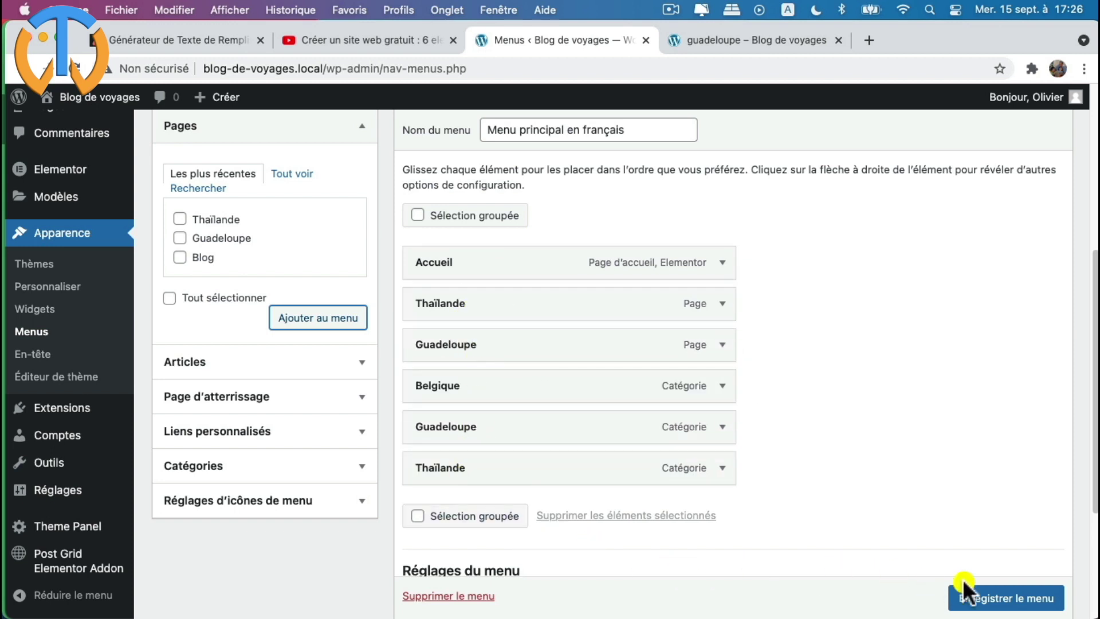
left_click(1000, 599)
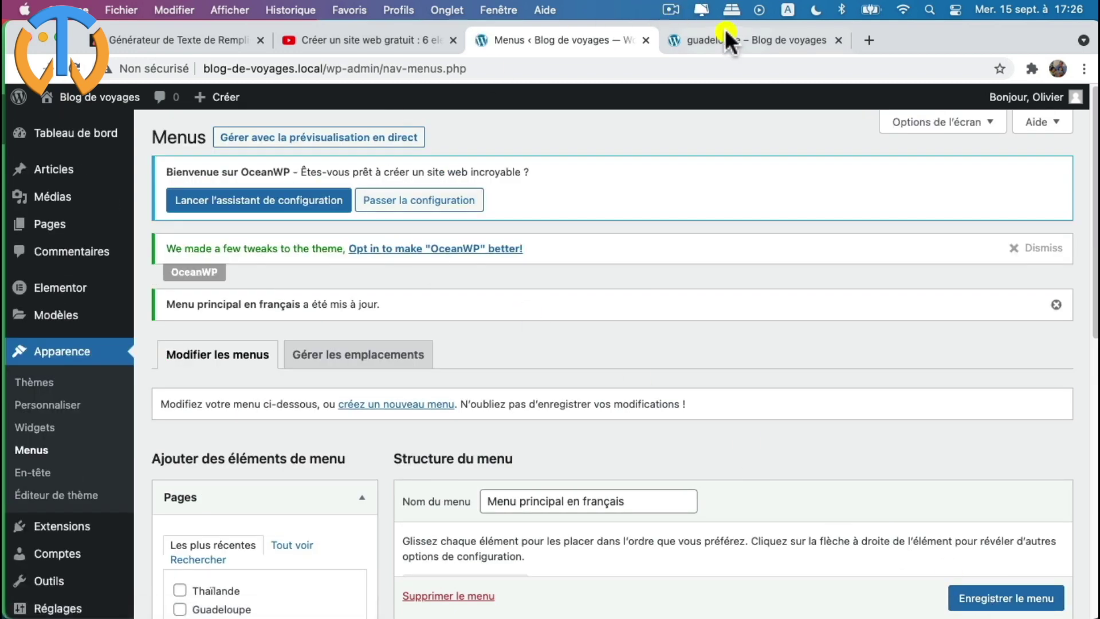
- On the published site, examine the Guadeloupe and Thaïlande category listings and compare them with the new pages reached from the menu
left_click(726, 35)
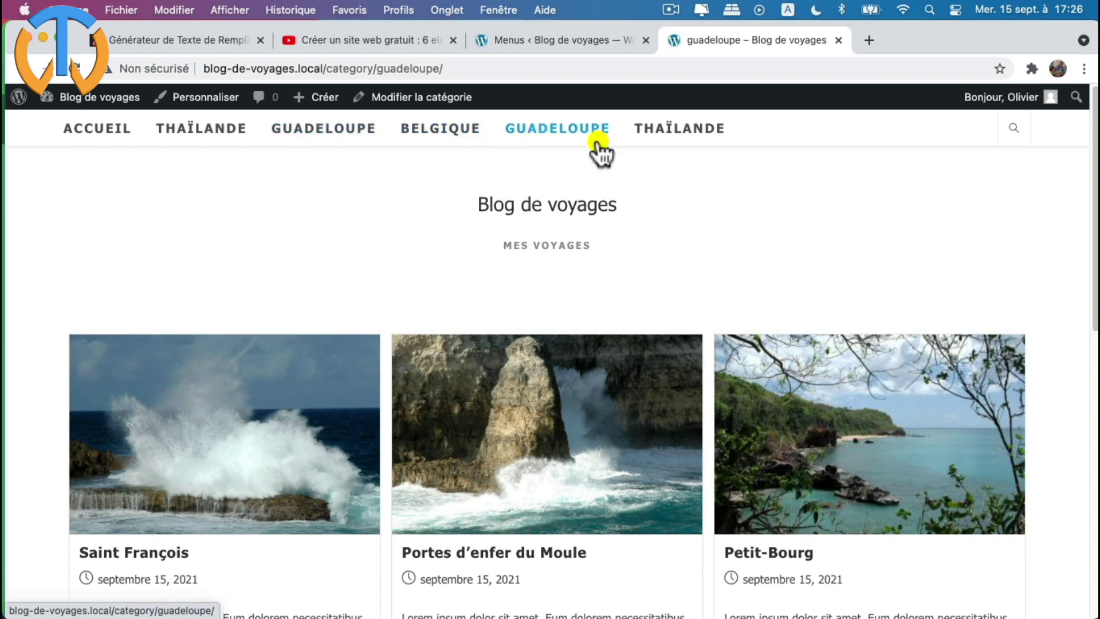
left_click(568, 132)
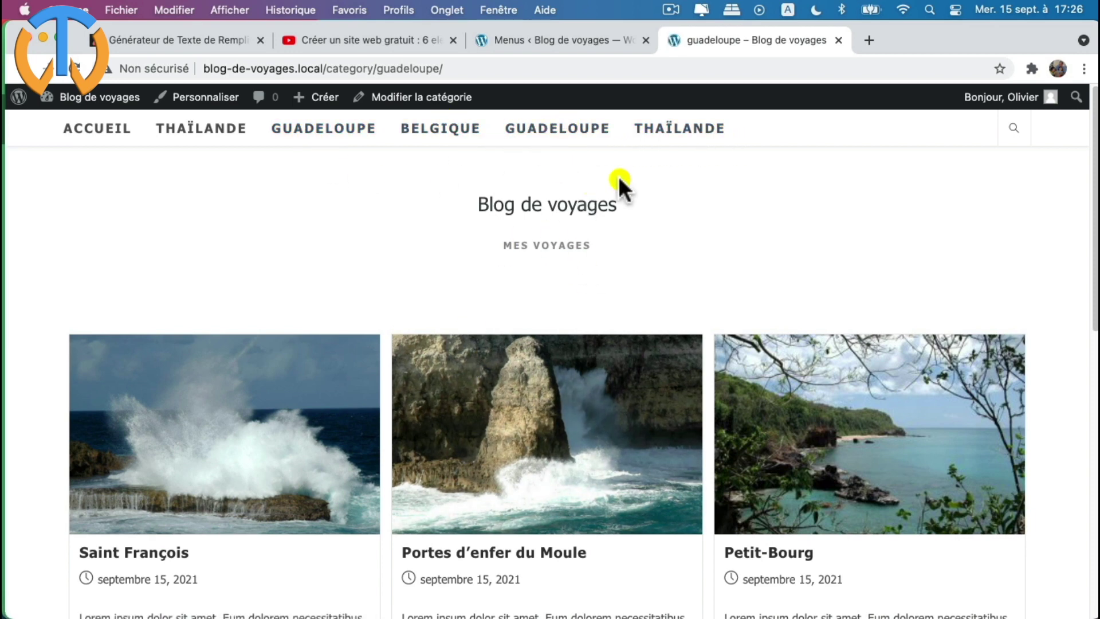
left_click(676, 136)
scroll(610, 362, "down", 1)
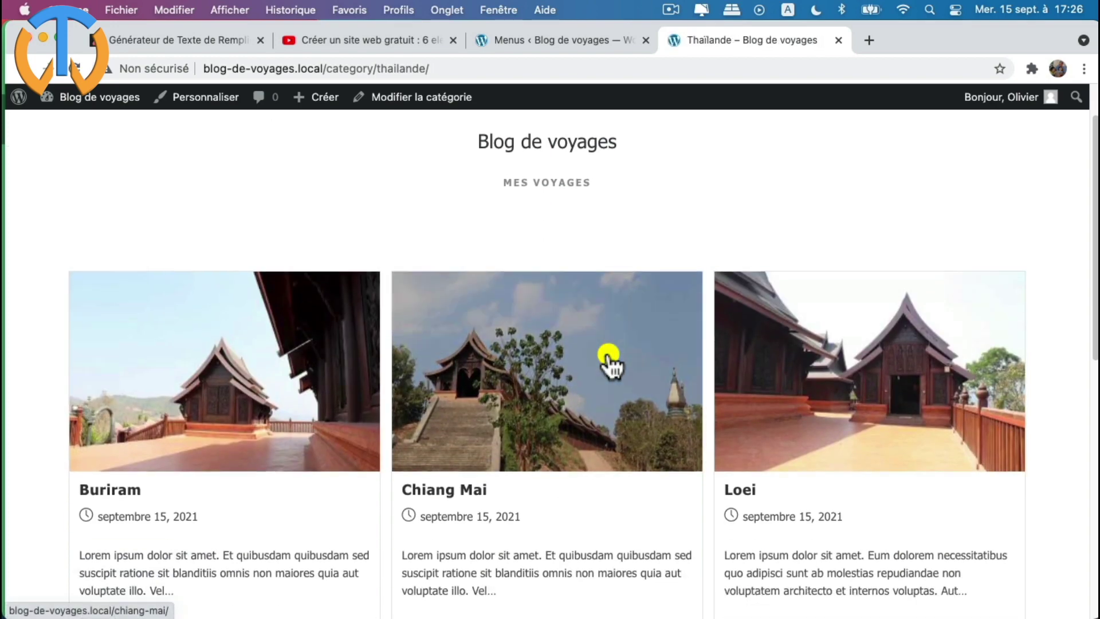
scroll(610, 362, "down", 8)
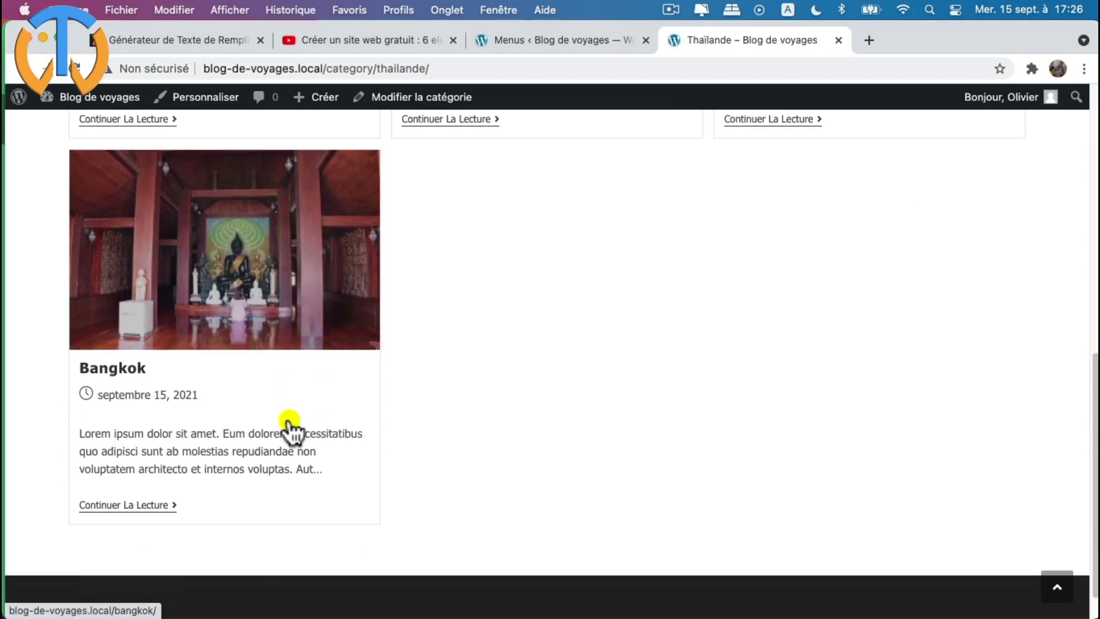
scroll(291, 429, "up", 10)
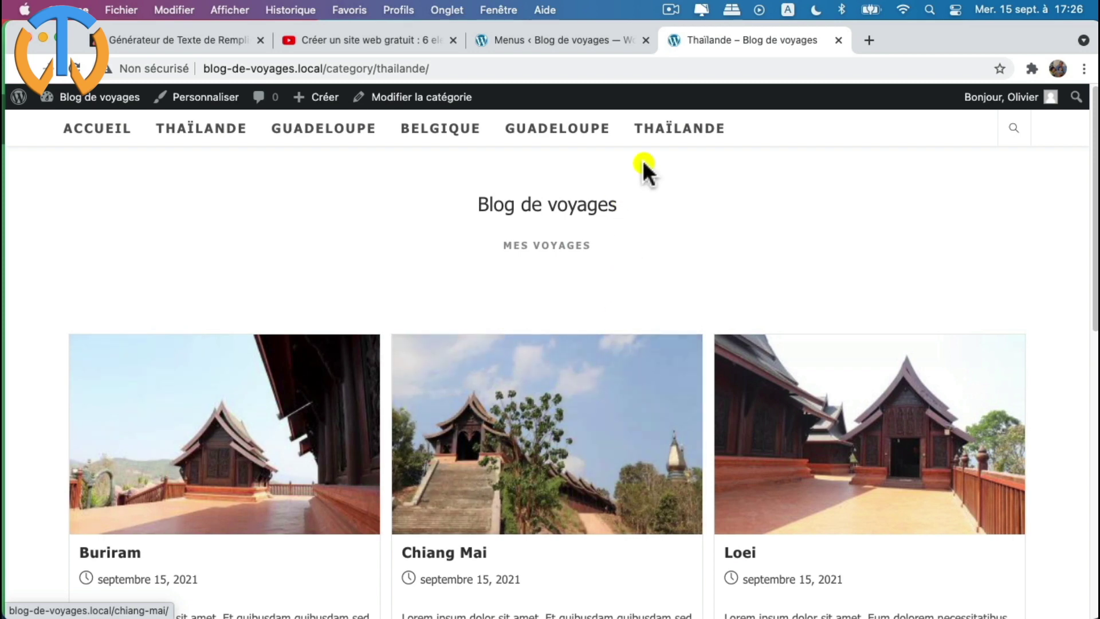
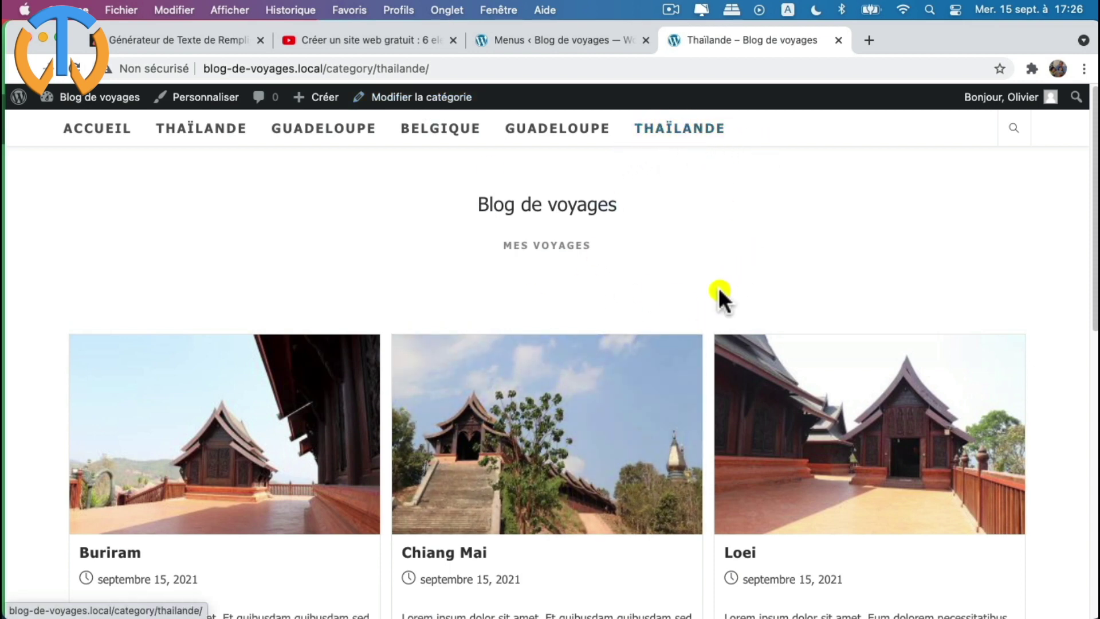
scroll(265, 488, "down", 7)
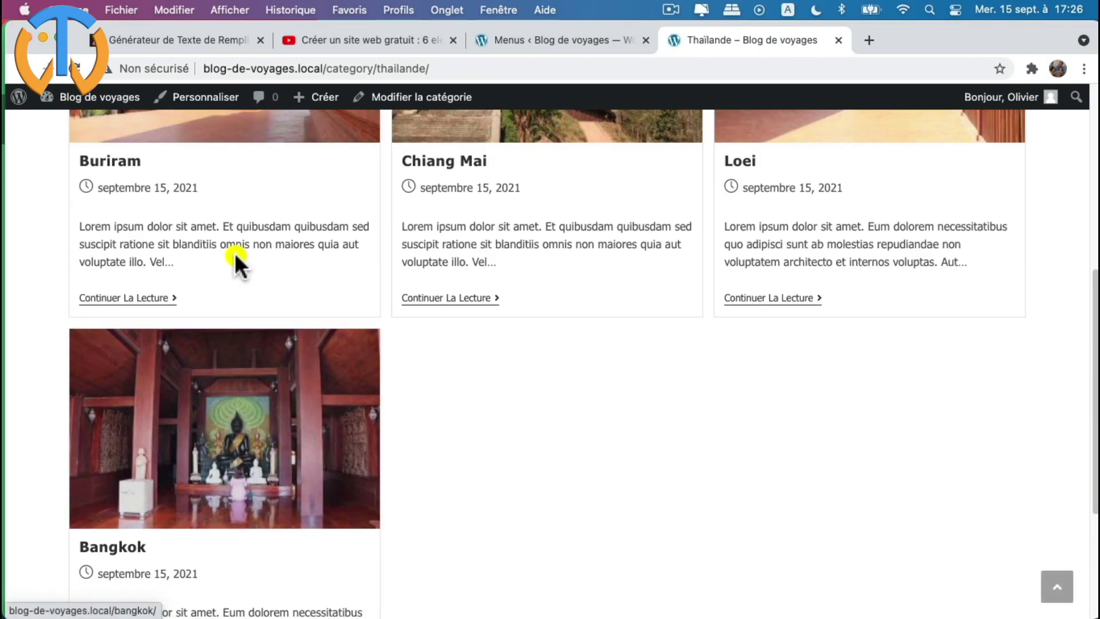
scroll(486, 434, "down", 4)
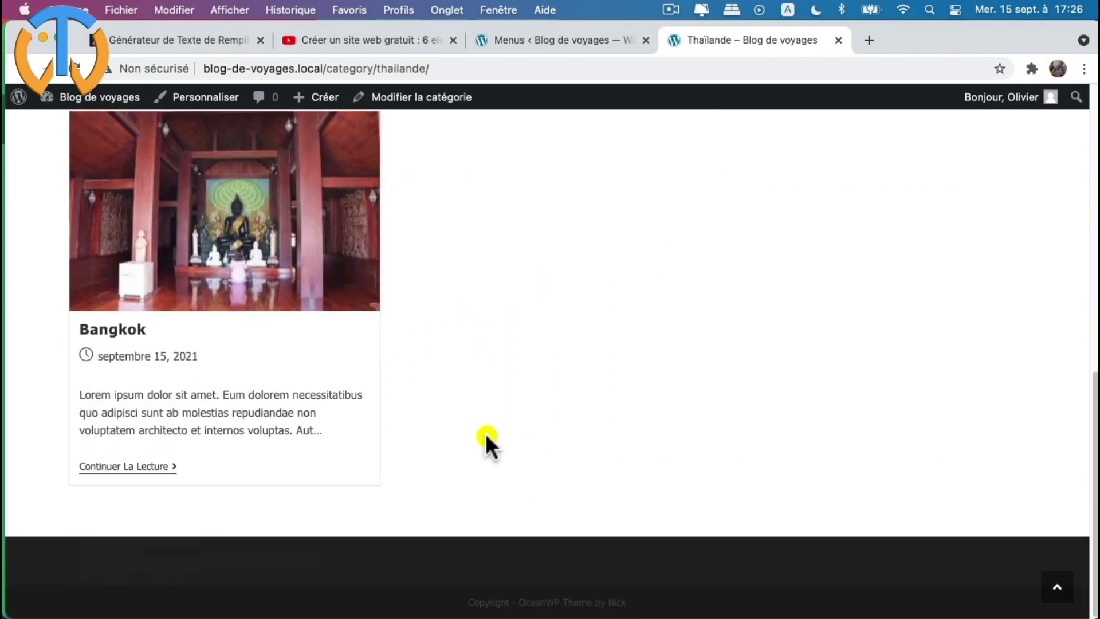
scroll(486, 437, "up", 11)
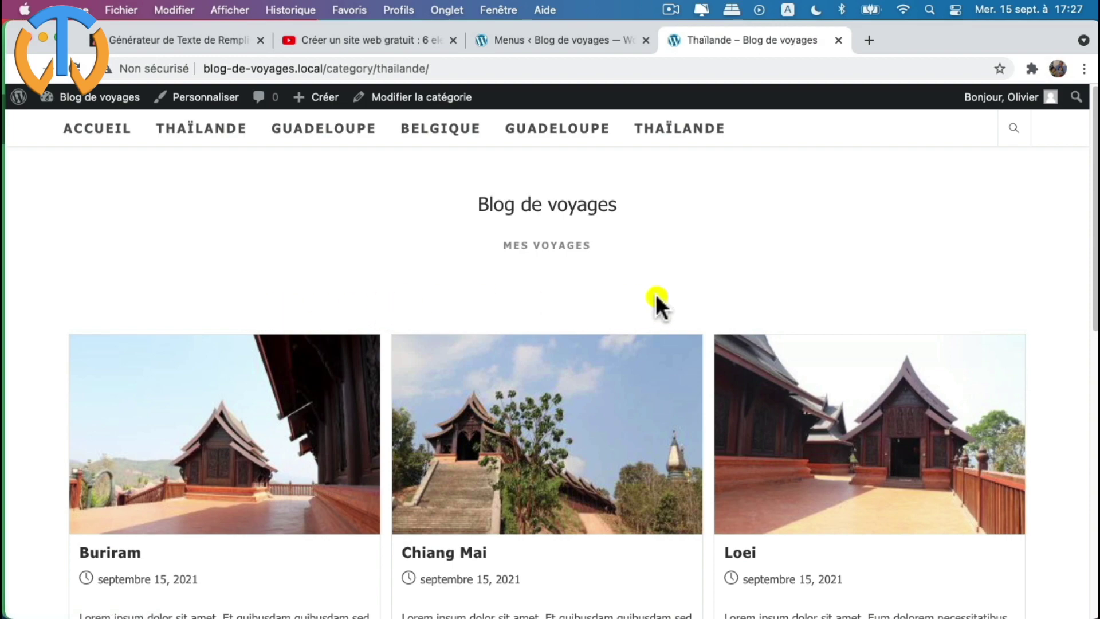
scroll(487, 332, "down", 1)
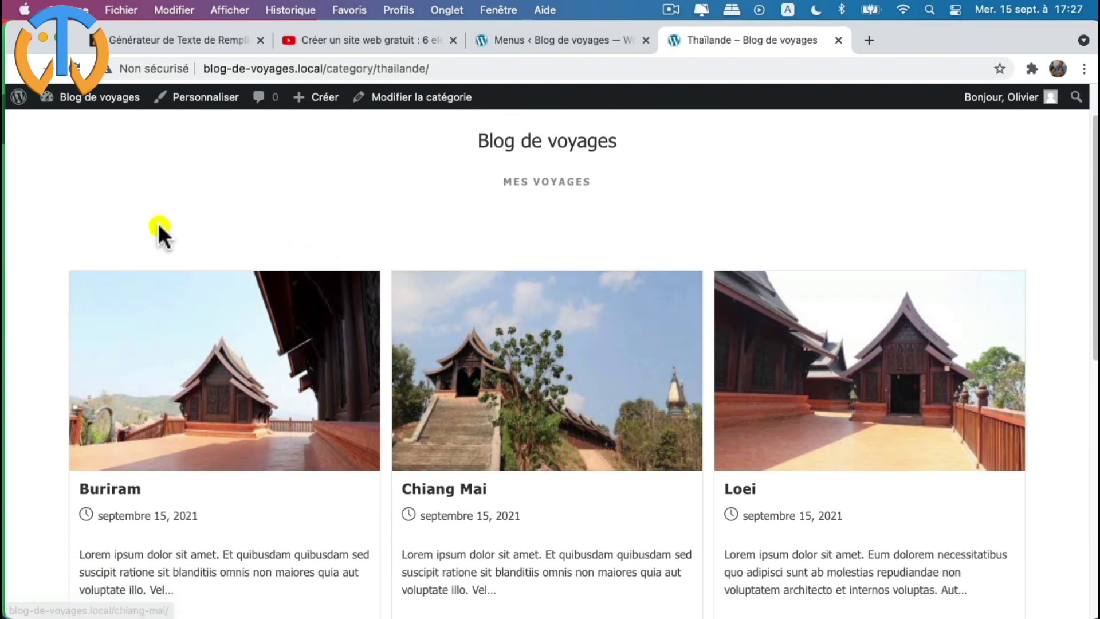
scroll(635, 378, "down", 2)
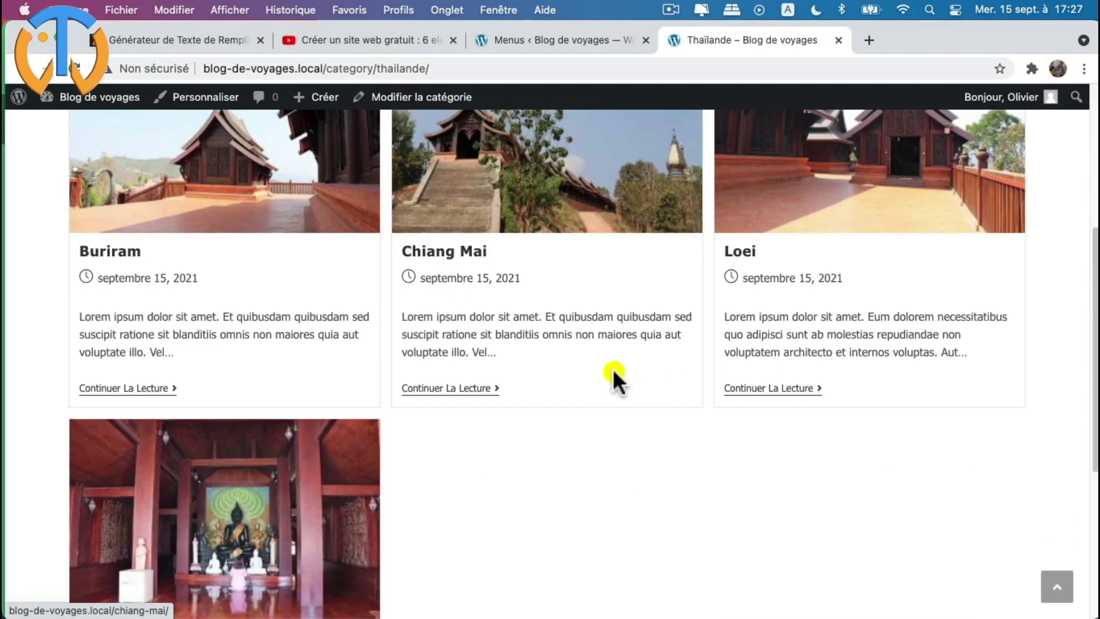
scroll(613, 387, "up", 3)
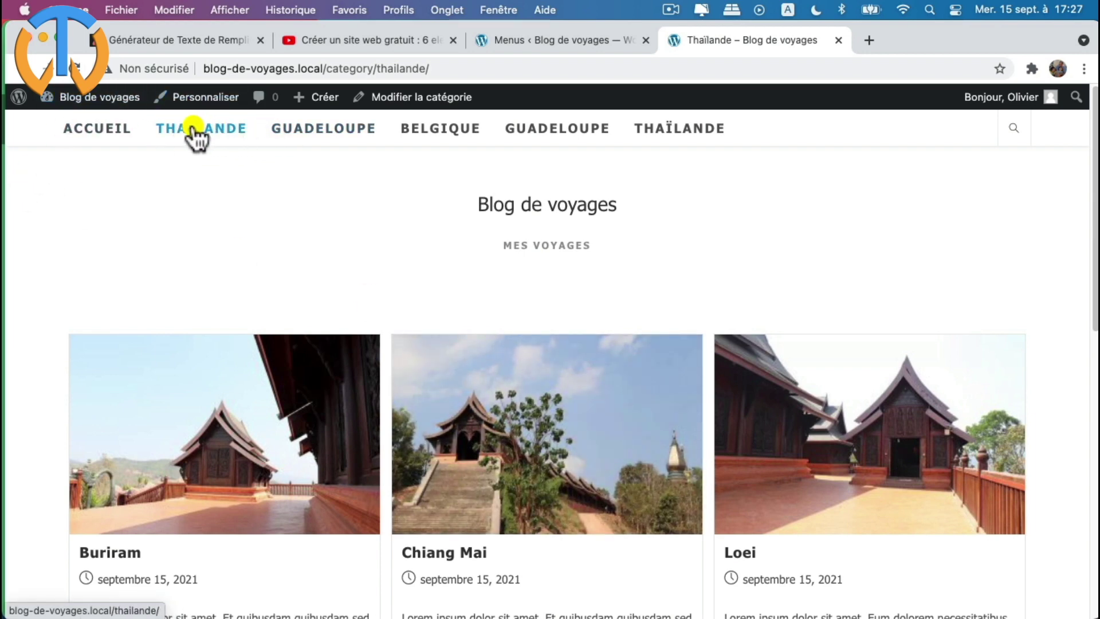
left_click(316, 136)
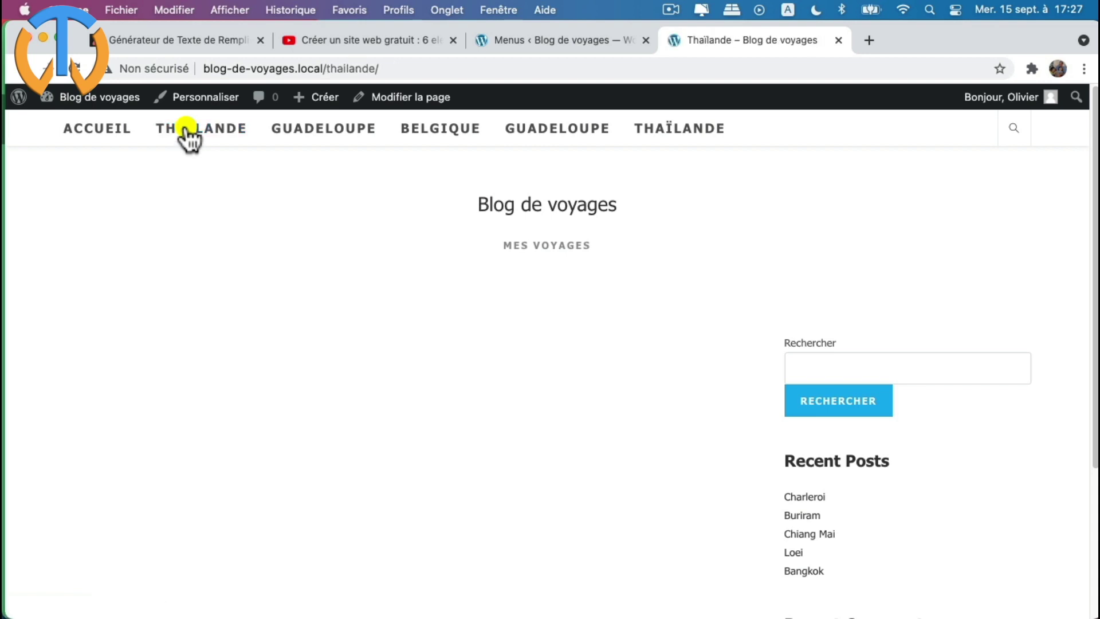
- Return to the WordPress dashboard and open the Thaïlande page for editing from the list of all pages
left_click(575, 41)
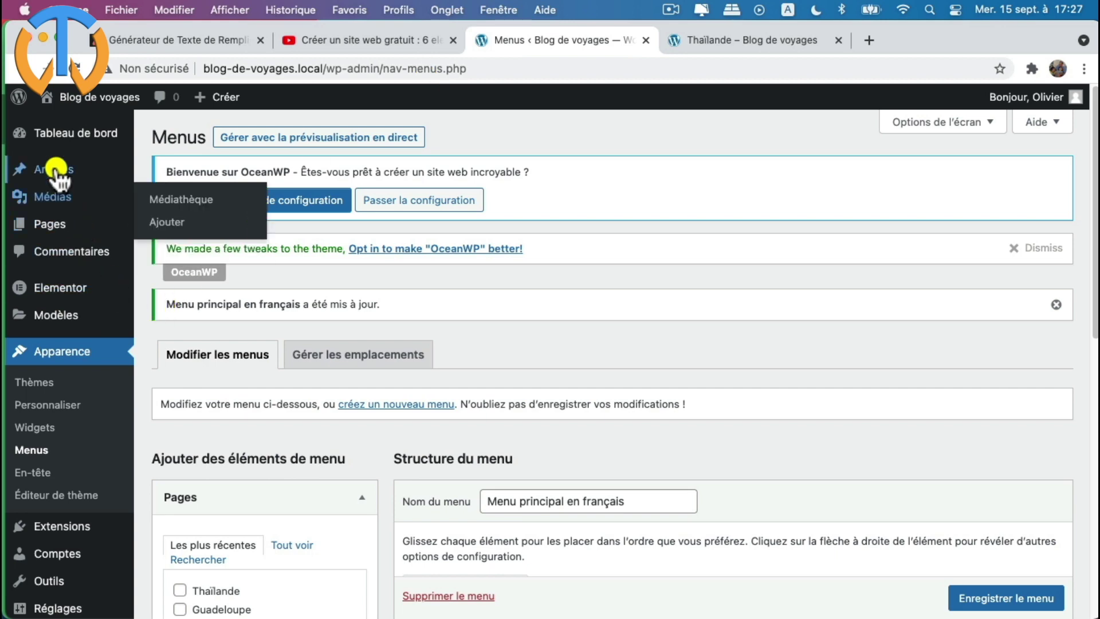
mouse_move(50, 227)
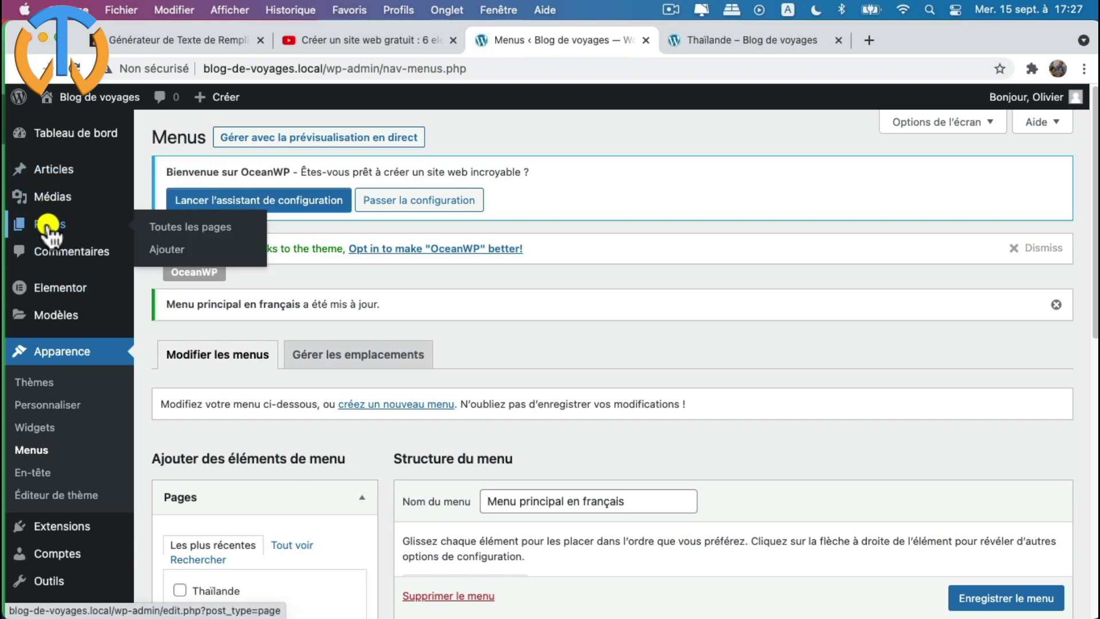
left_click(166, 228)
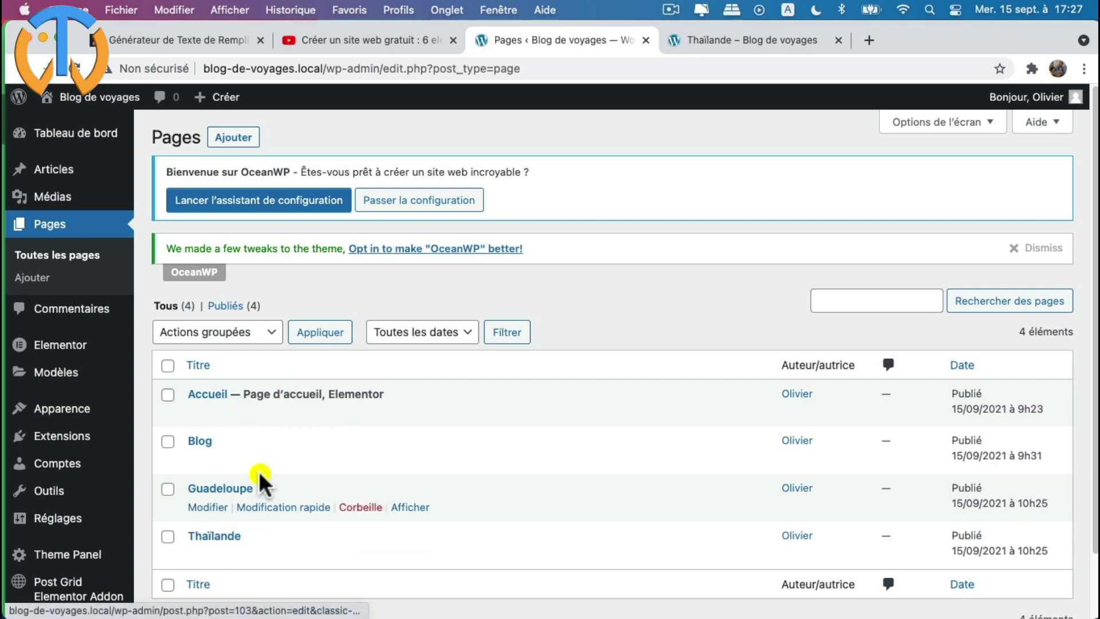
left_click(207, 555)
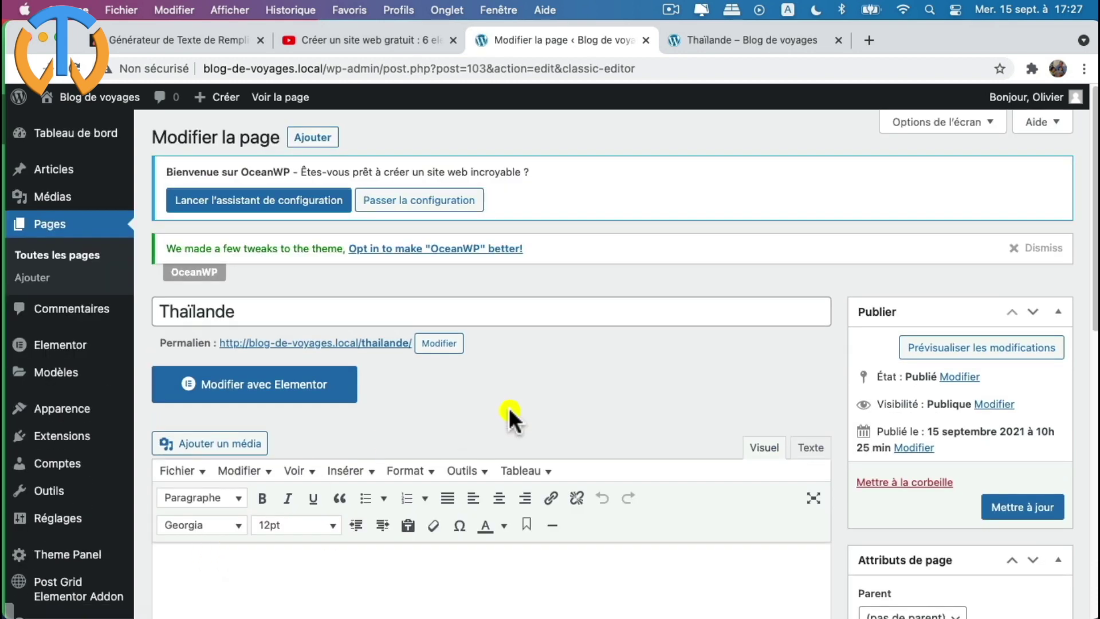
- Set the Thaïlande page's content layout to Pleine largeur in the OceanWP settings and update the page
scroll(534, 406, "down", 3)
scroll(534, 405, "down", 7)
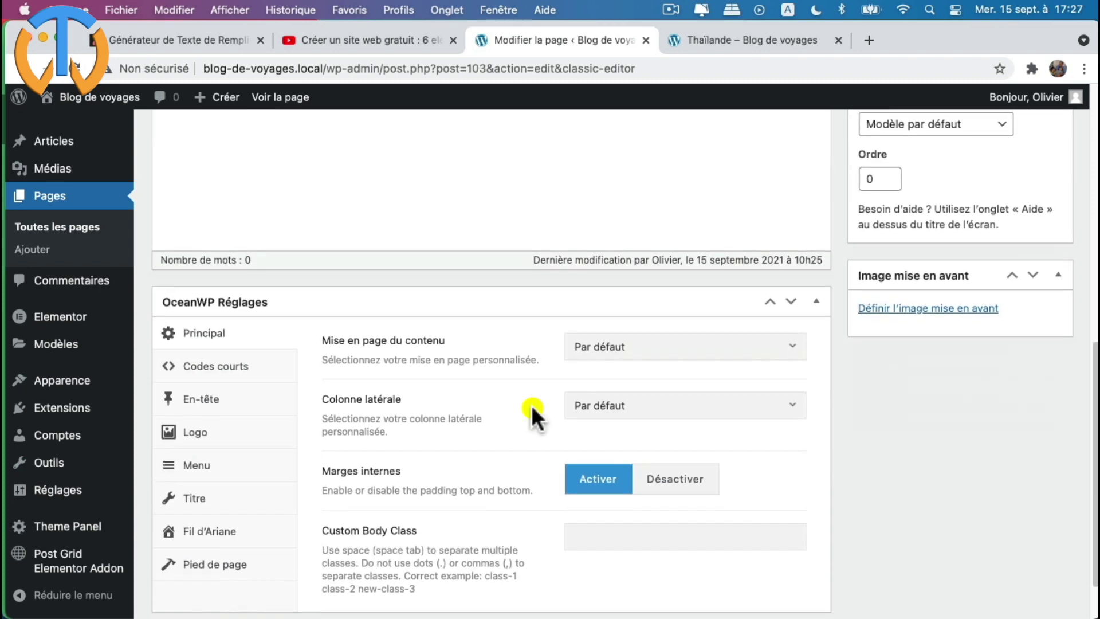
left_click(649, 346)
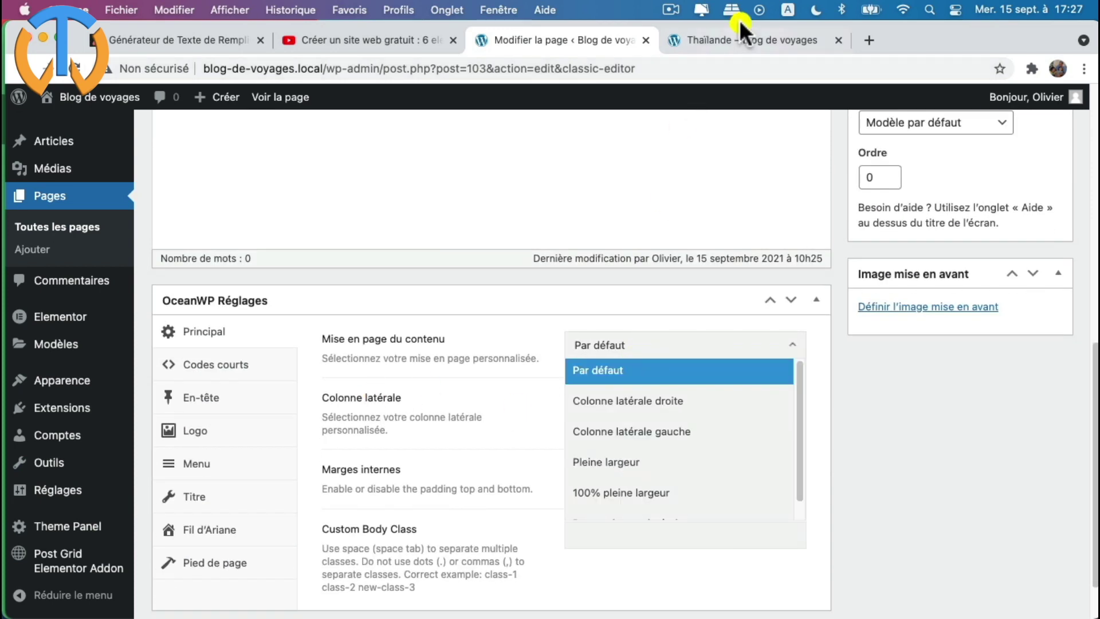
left_click(742, 38)
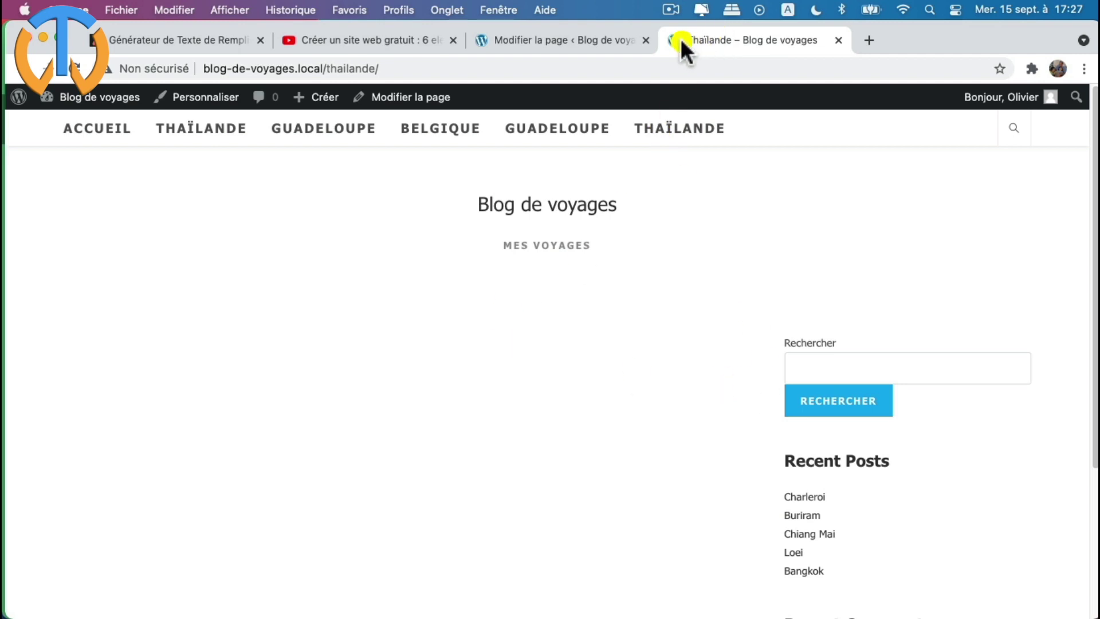
left_click(579, 36)
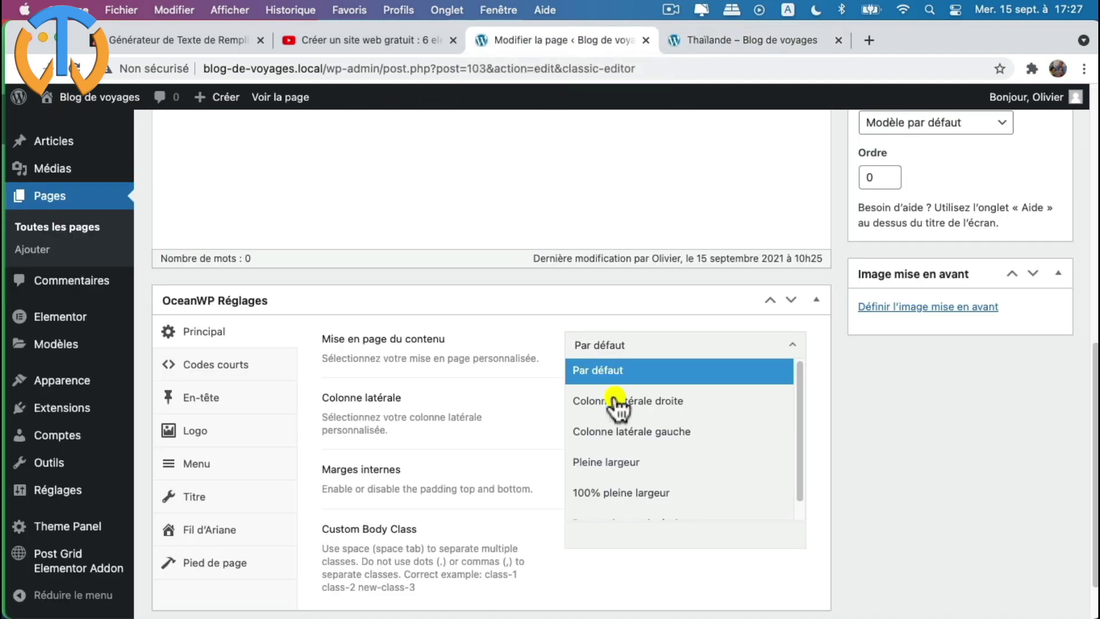
left_click(624, 465)
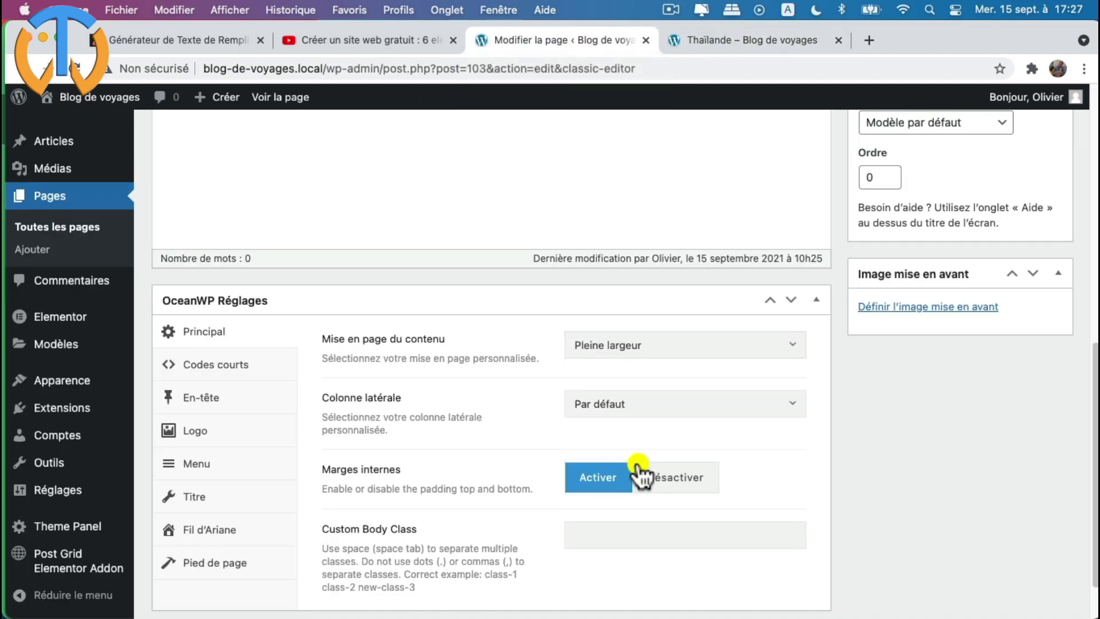
scroll(893, 429, "up", 10)
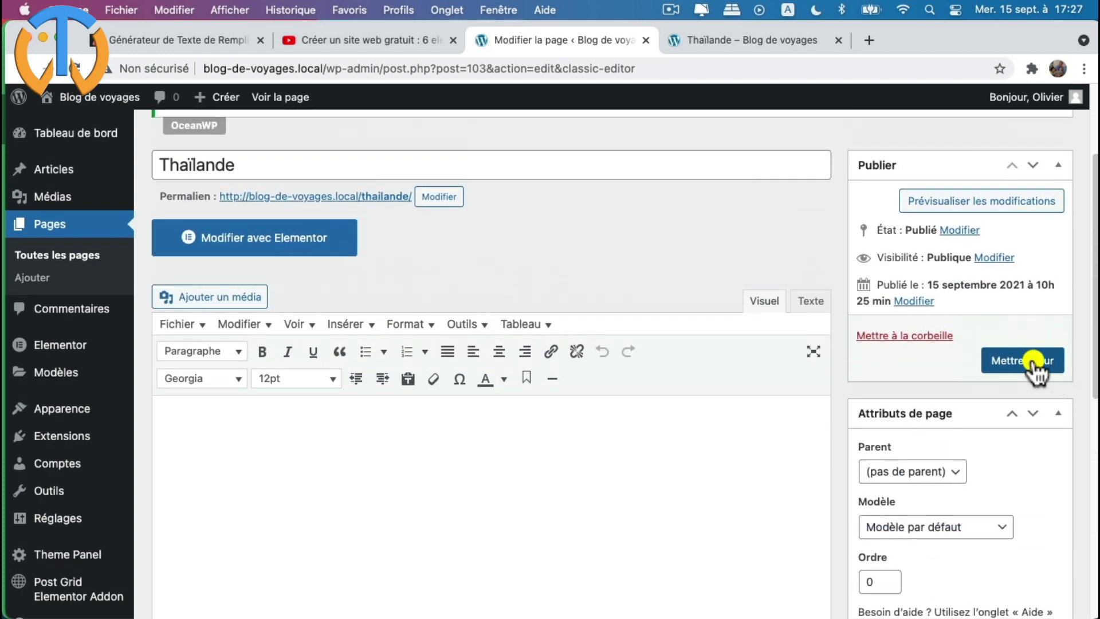
left_click(1032, 360)
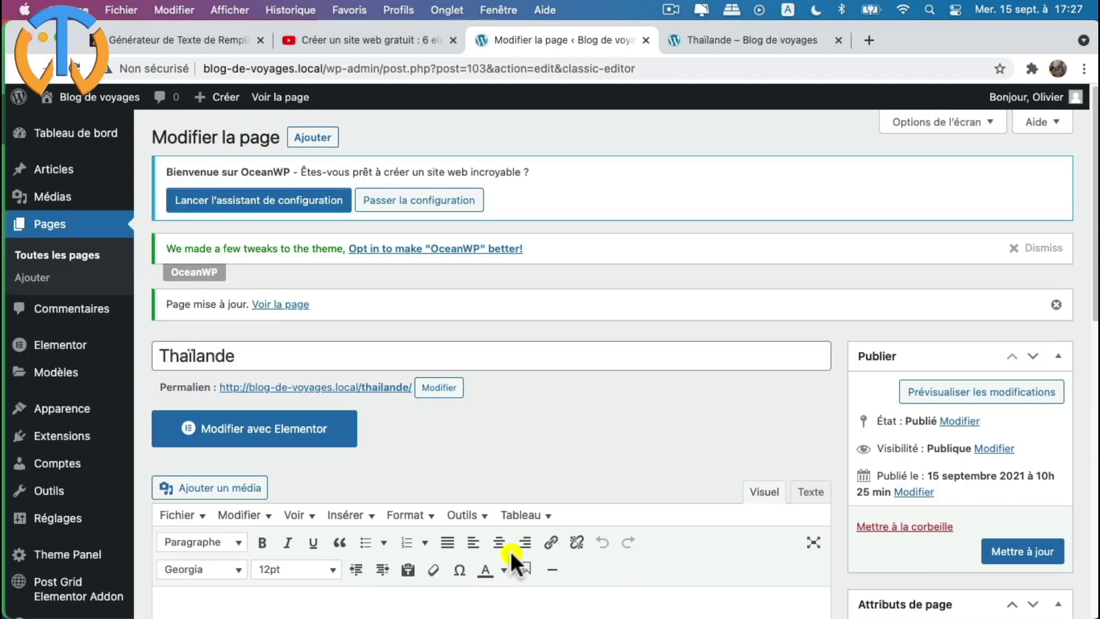
- Open the Thaïlande page in Elementor and add a new single-column section
scroll(529, 542, "down", 3)
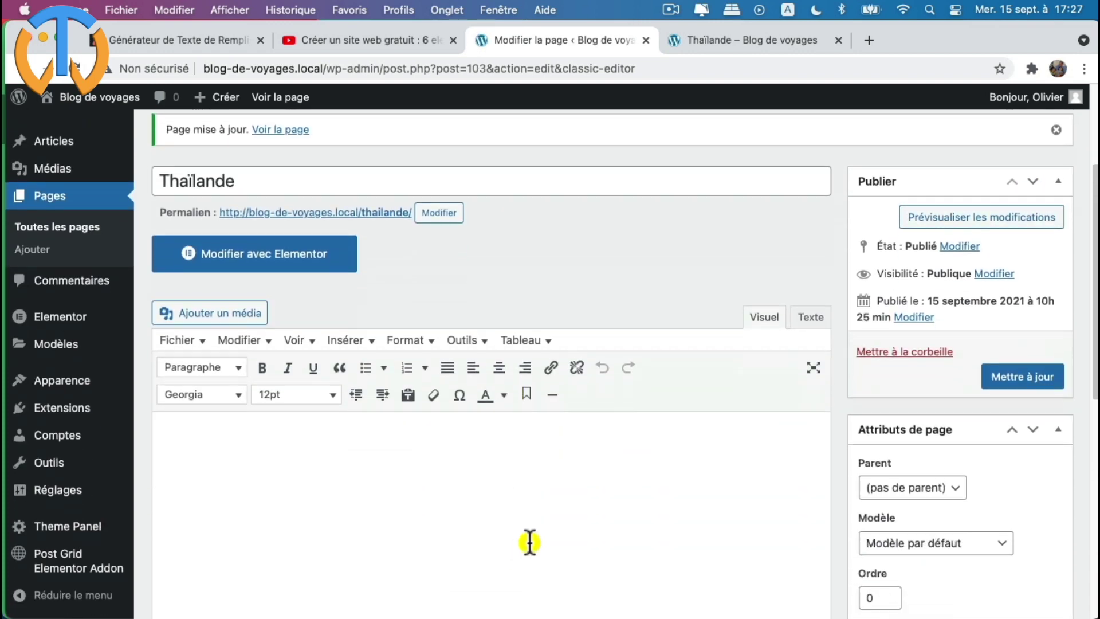
left_click(257, 254)
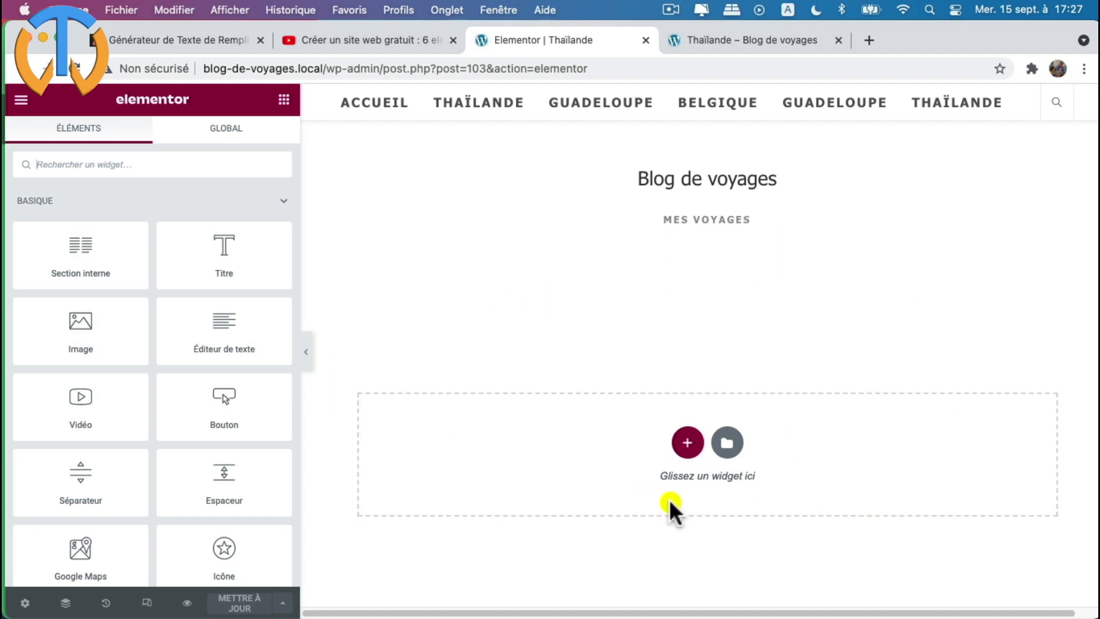
left_click(687, 443)
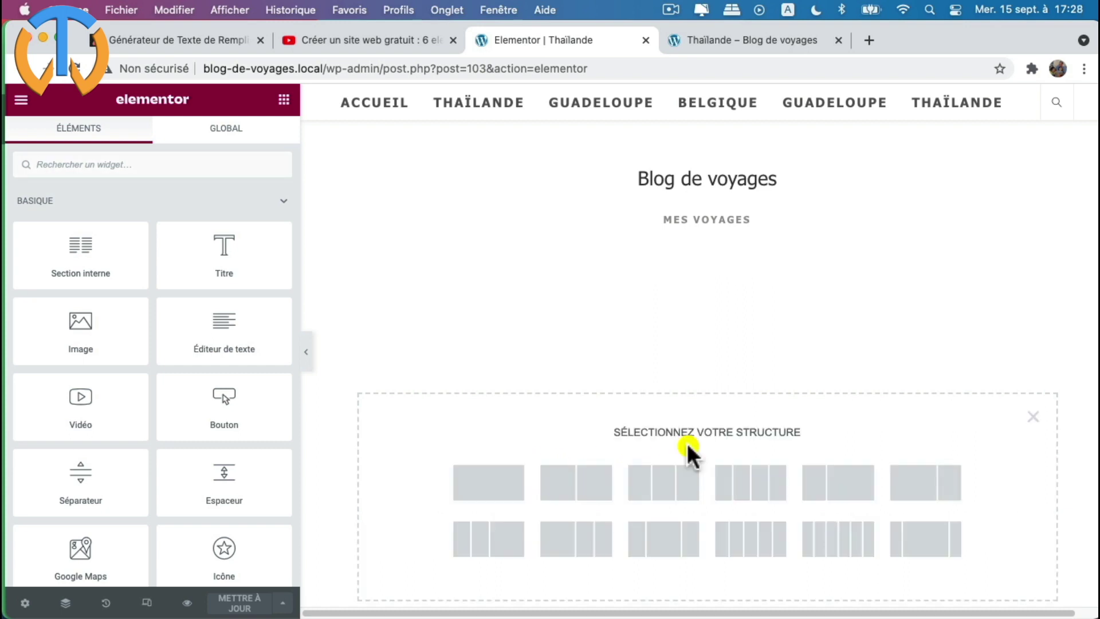
left_click(483, 483)
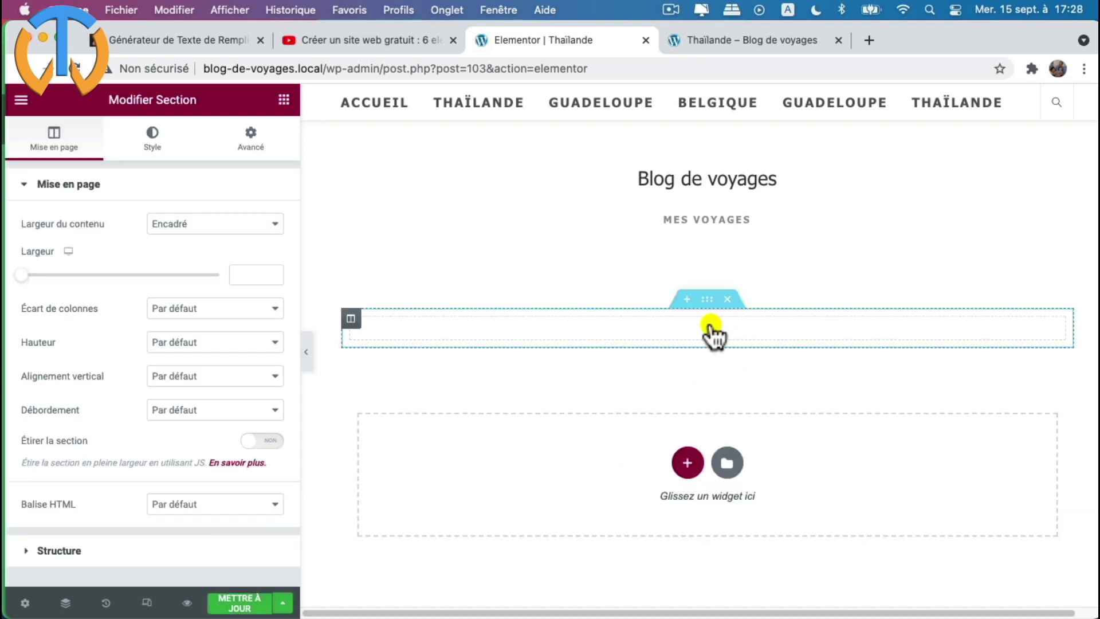
- Add a Titre widget reading "Bienvenue en Thaïlande" to the new section and update the page
left_click(709, 329)
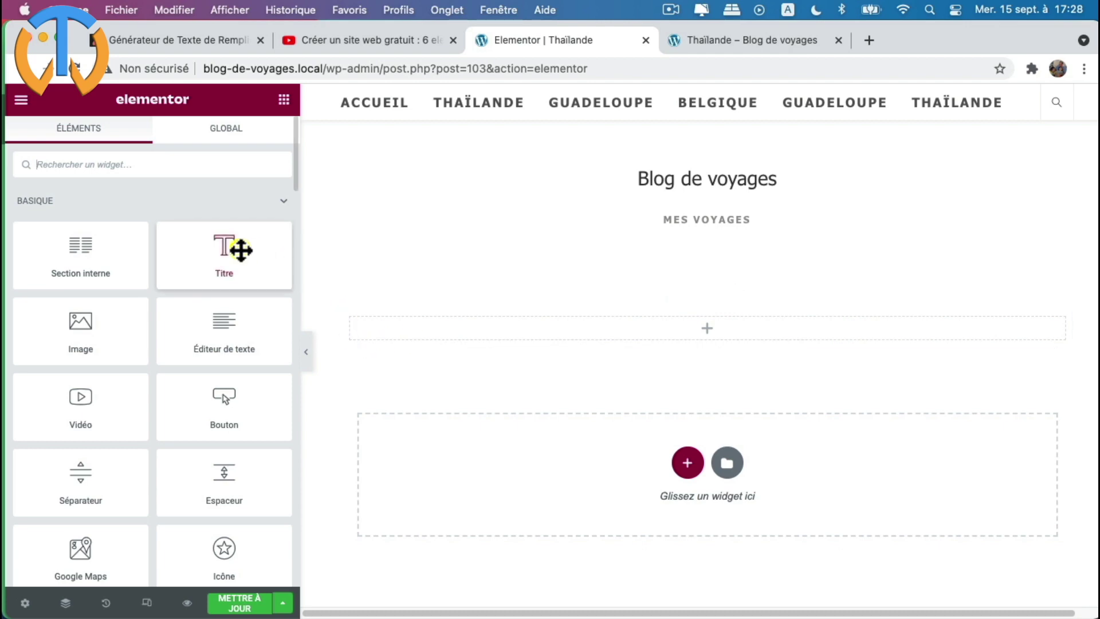
left_click_drag(227, 246, 586, 326)
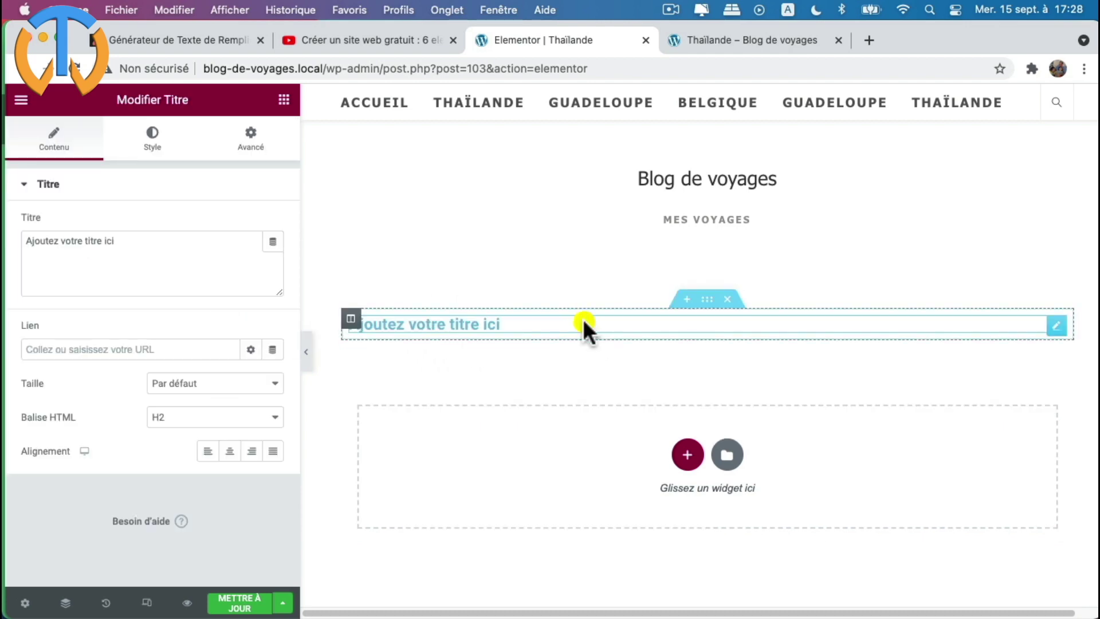
left_click_drag(117, 247, 51, 239)
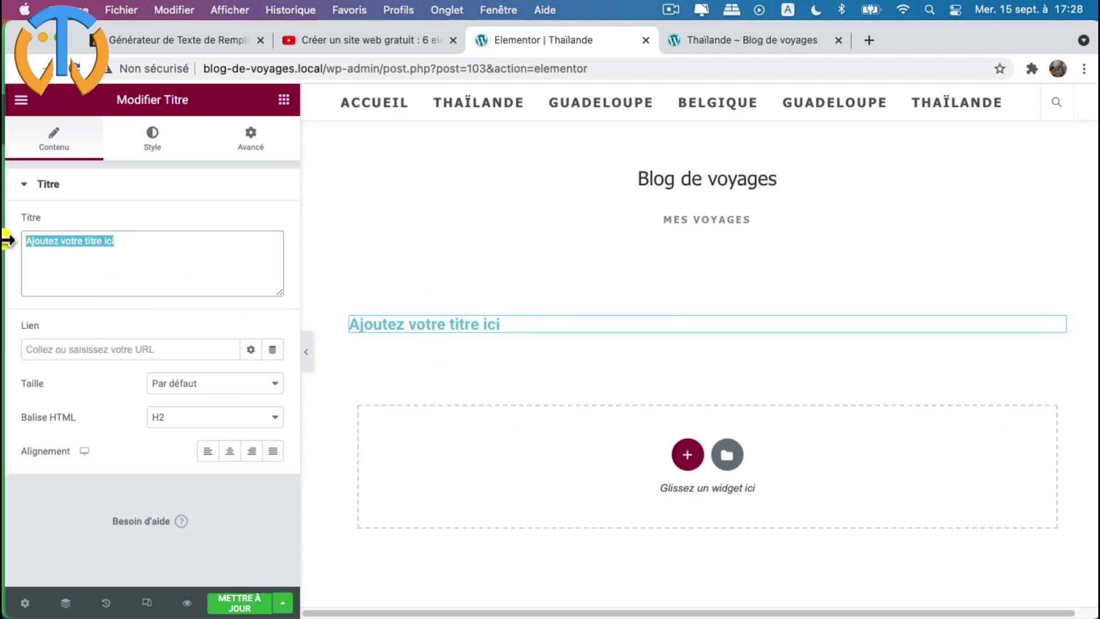
type("Bienvenue en Thaïlande")
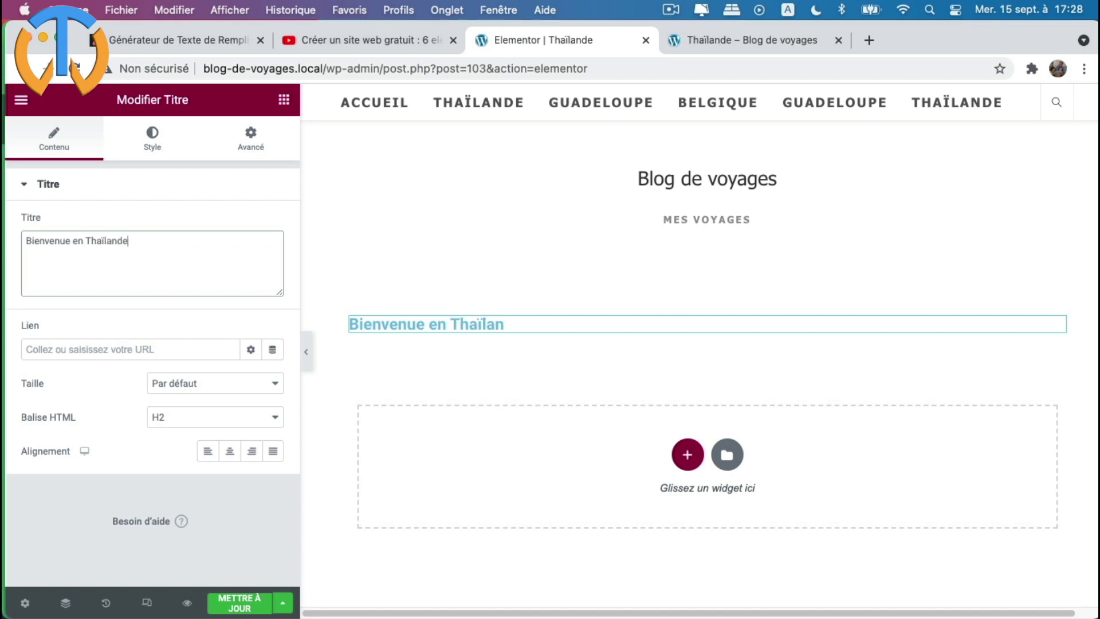
left_click(217, 602)
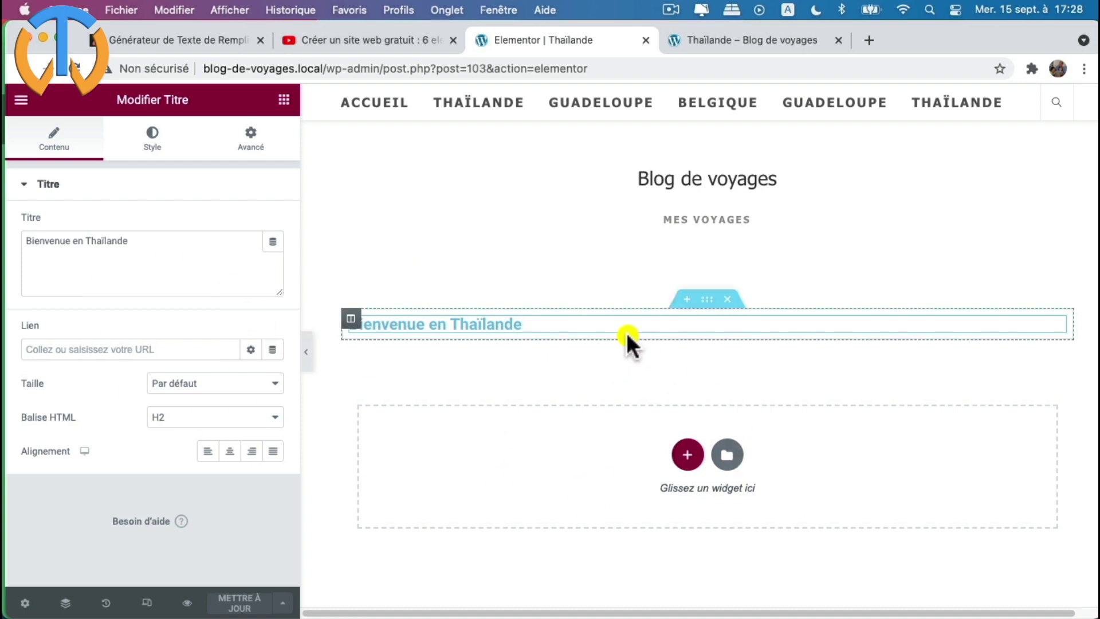
- Add a single-column section below the "Bienvenue en Thaïlande" heading and place an Image widget in it
left_click(688, 455)
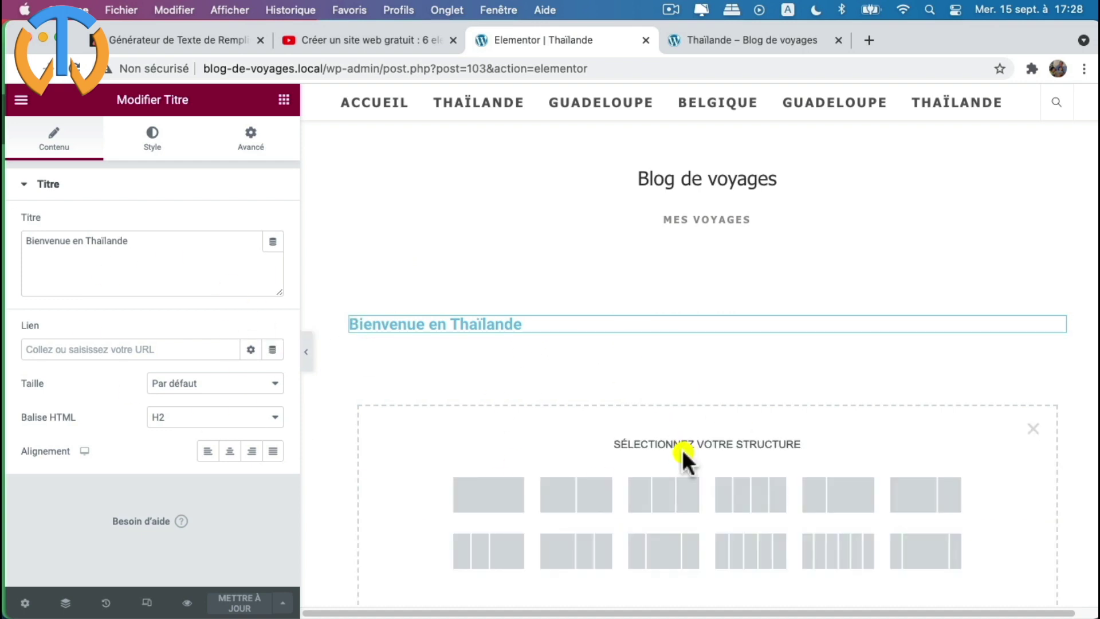
left_click(502, 502)
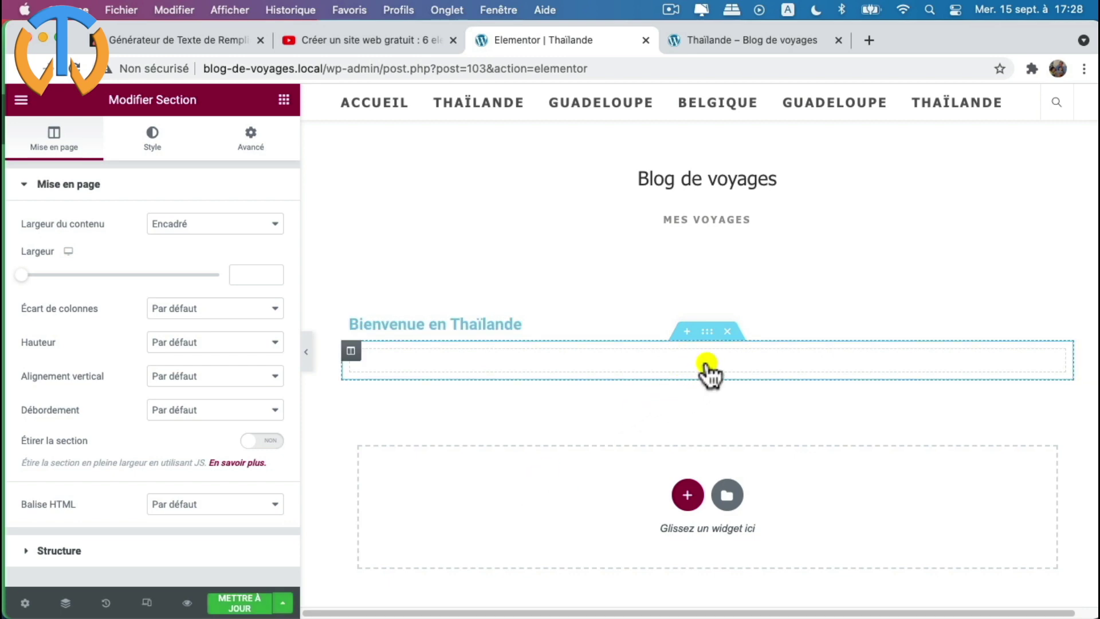
left_click(709, 372)
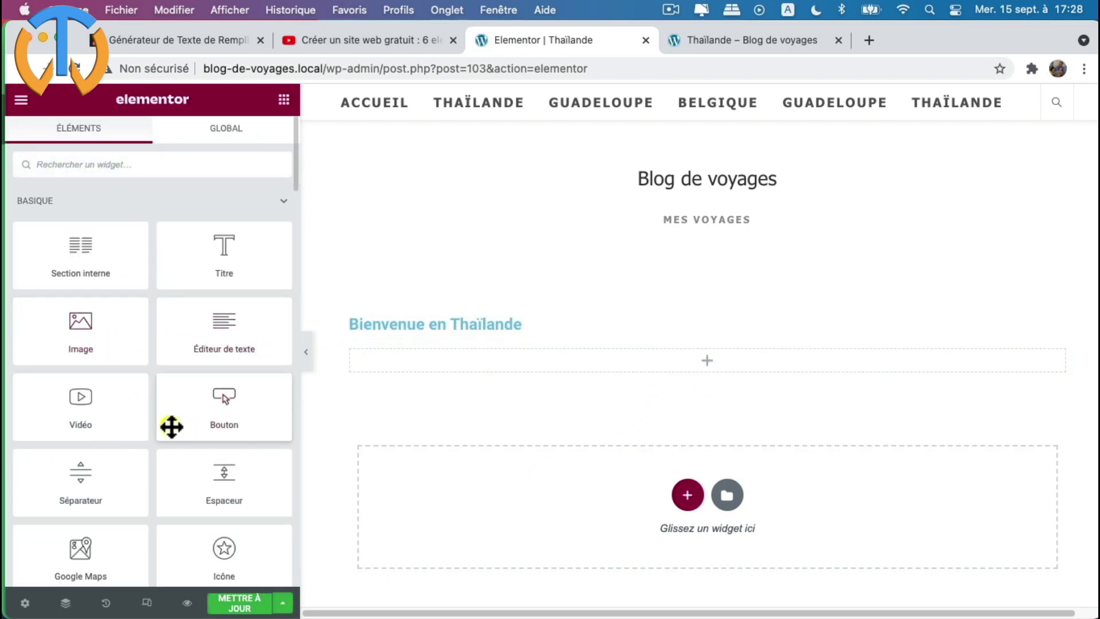
left_click_drag(79, 325, 614, 358)
- Set the image size to Entière and insert the three-part Thai beach collage from the media library
left_click(179, 367)
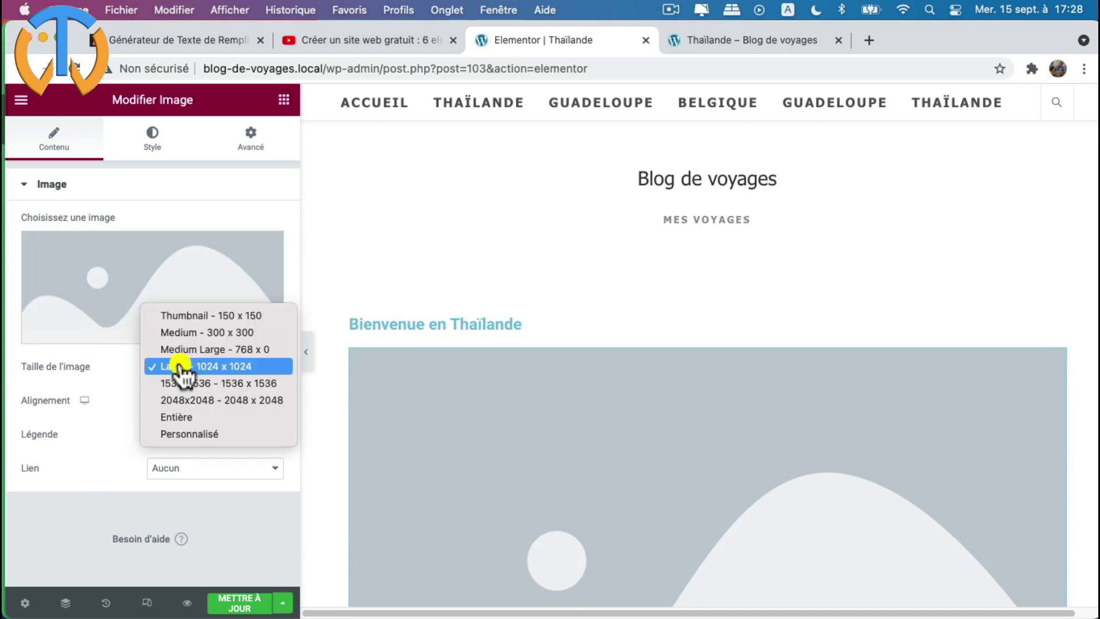
left_click(172, 417)
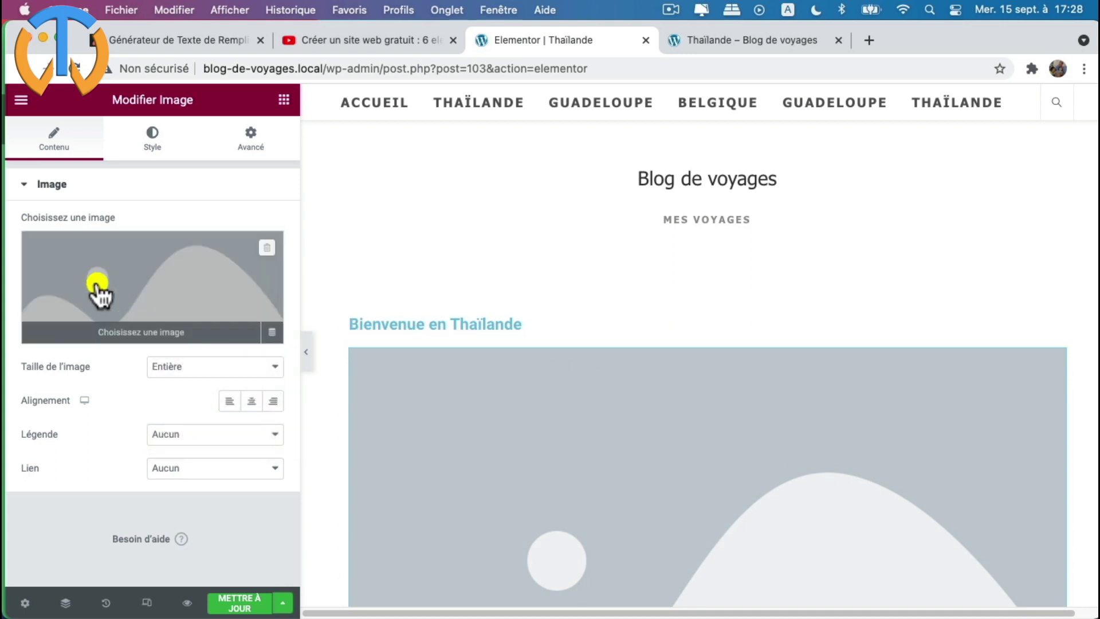
left_click(98, 287)
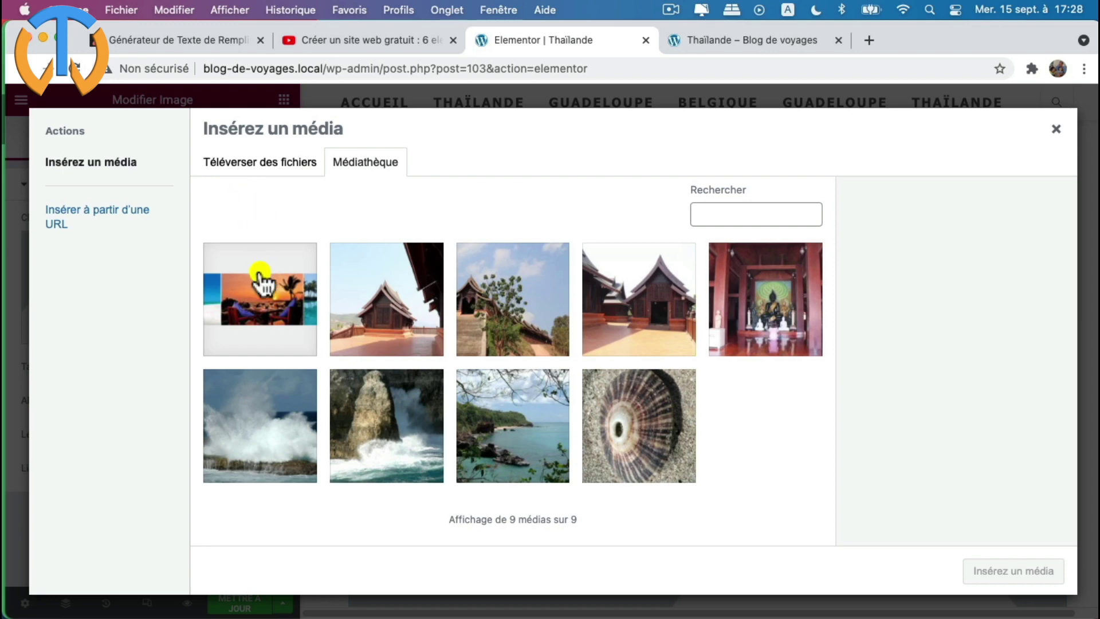
left_click(261, 280)
left_click(1008, 570)
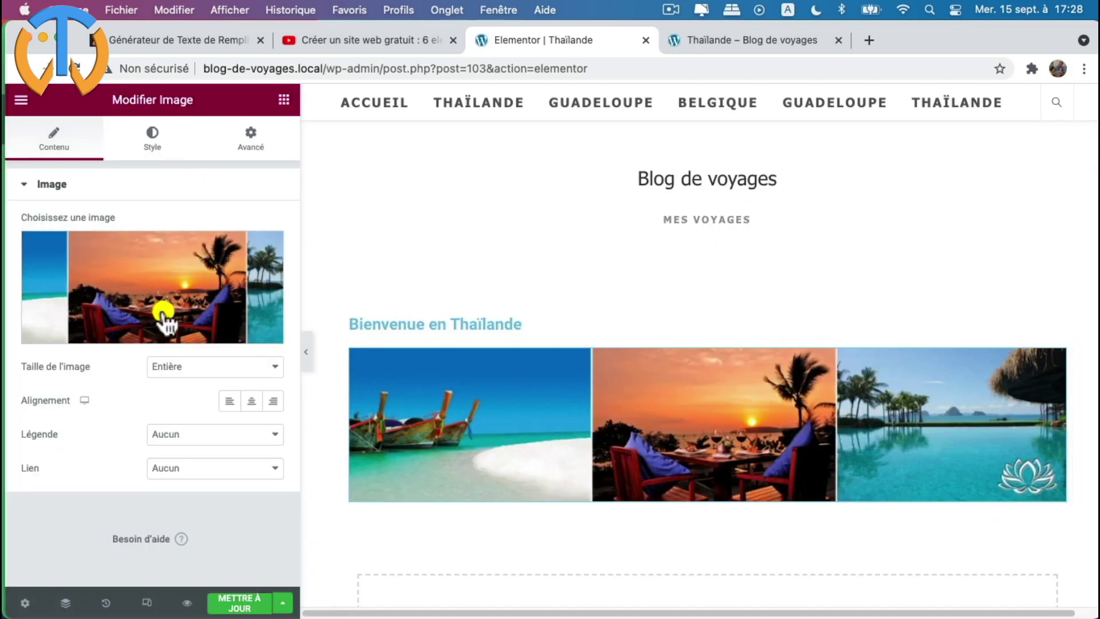
- Try the Rotate In and Bounce entrance animations on the collage image
left_click(155, 142)
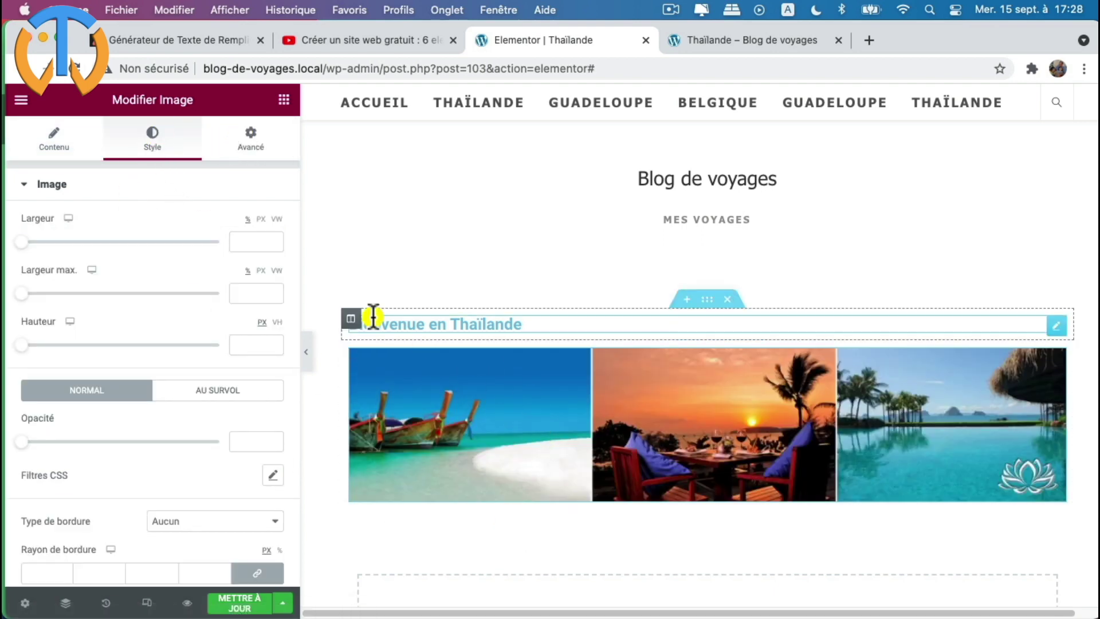
left_click(258, 147)
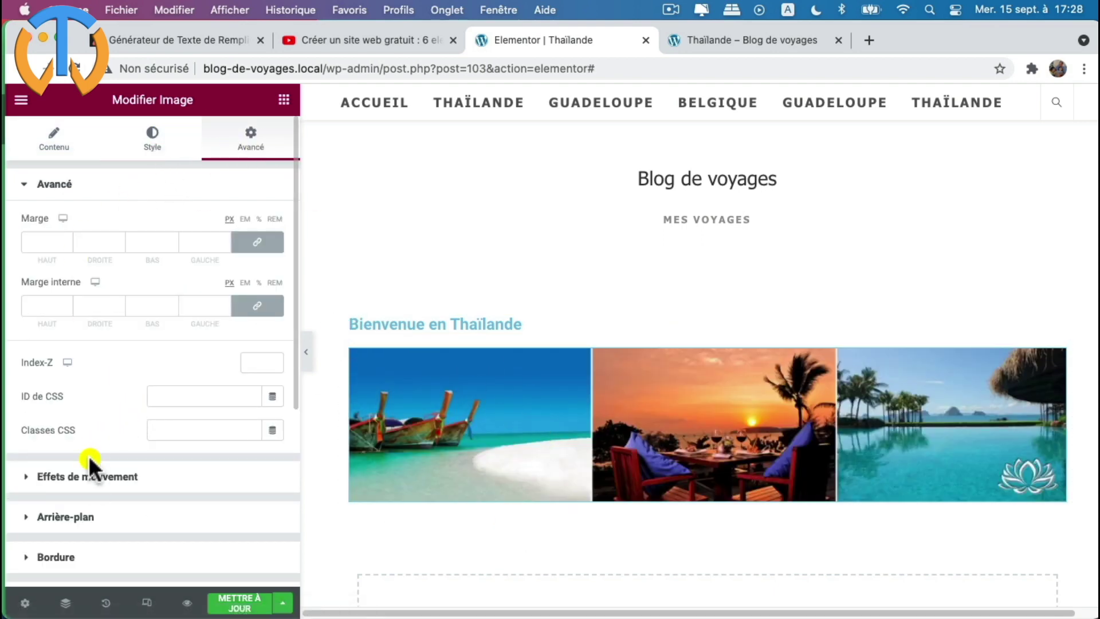
left_click(91, 477)
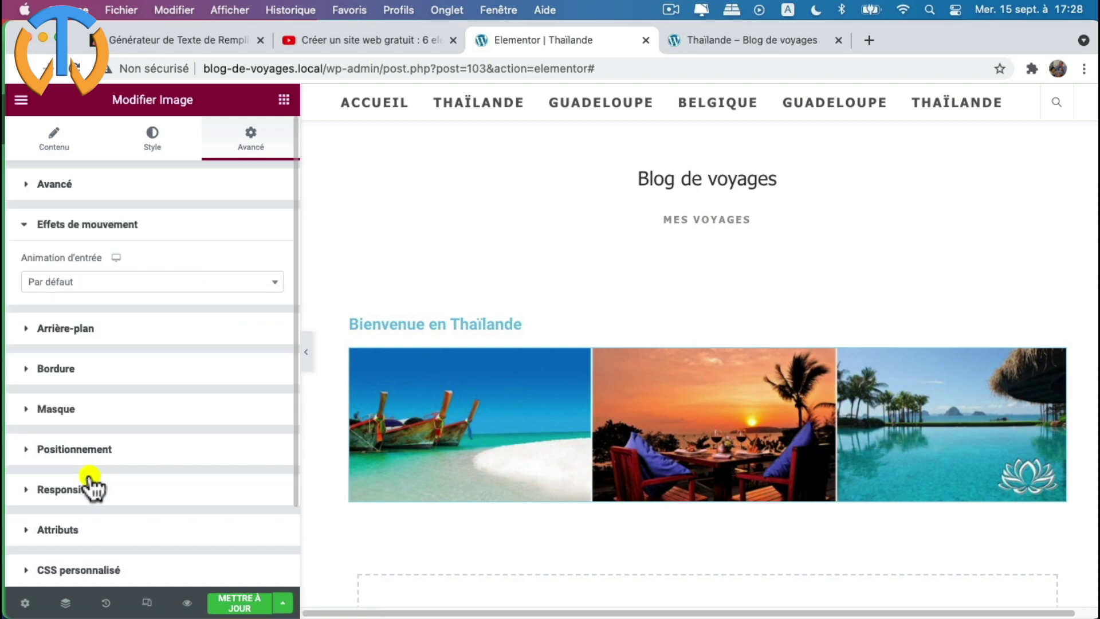
left_click(63, 276)
scroll(68, 418, "down", 7)
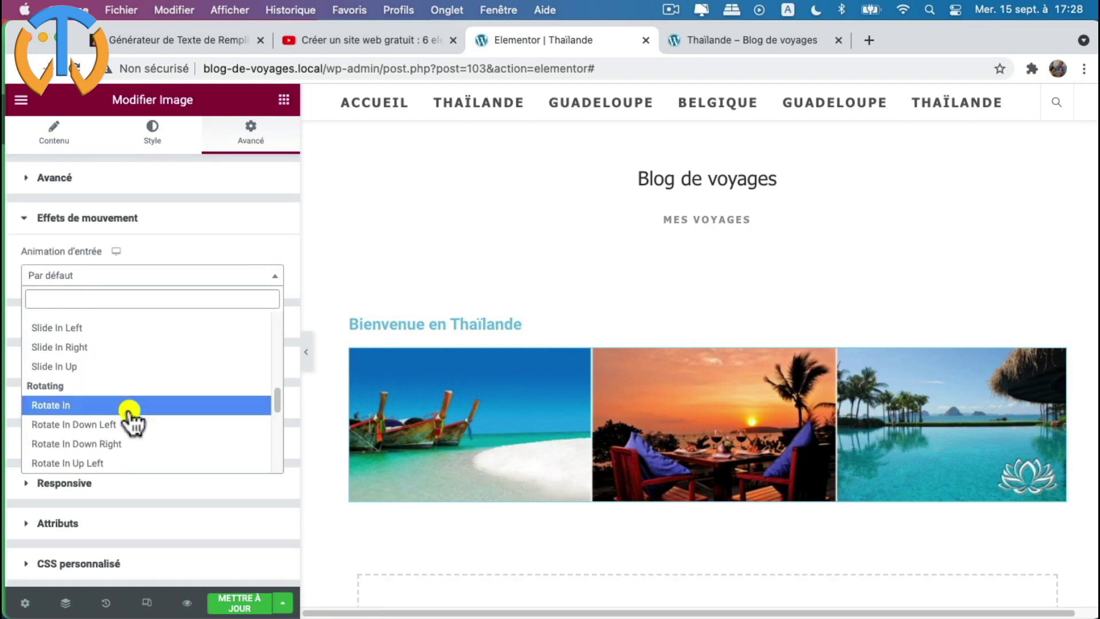
left_click(66, 405)
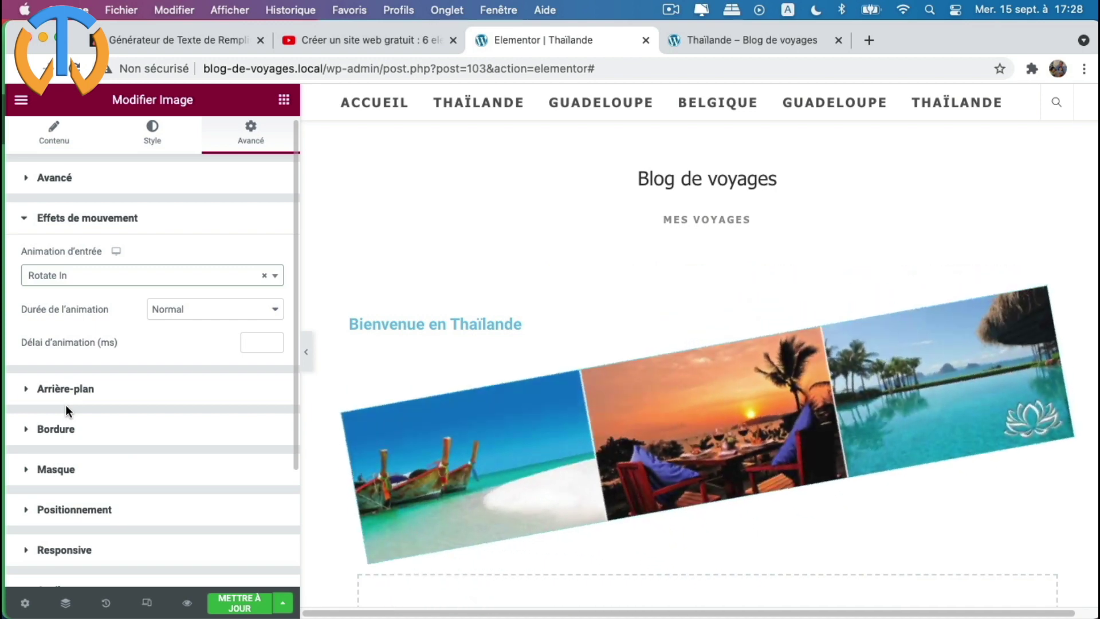
left_click(92, 275)
scroll(97, 361, "down", 2)
left_click(75, 371)
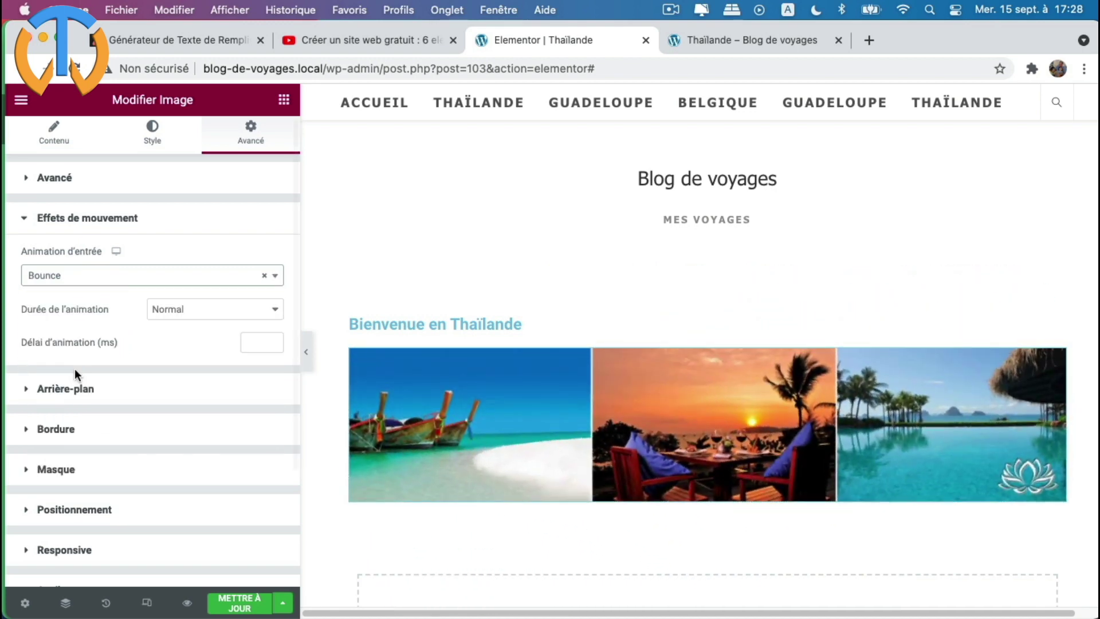
- Set the image's entrance animation to Rubber Band and update the page
left_click(73, 274)
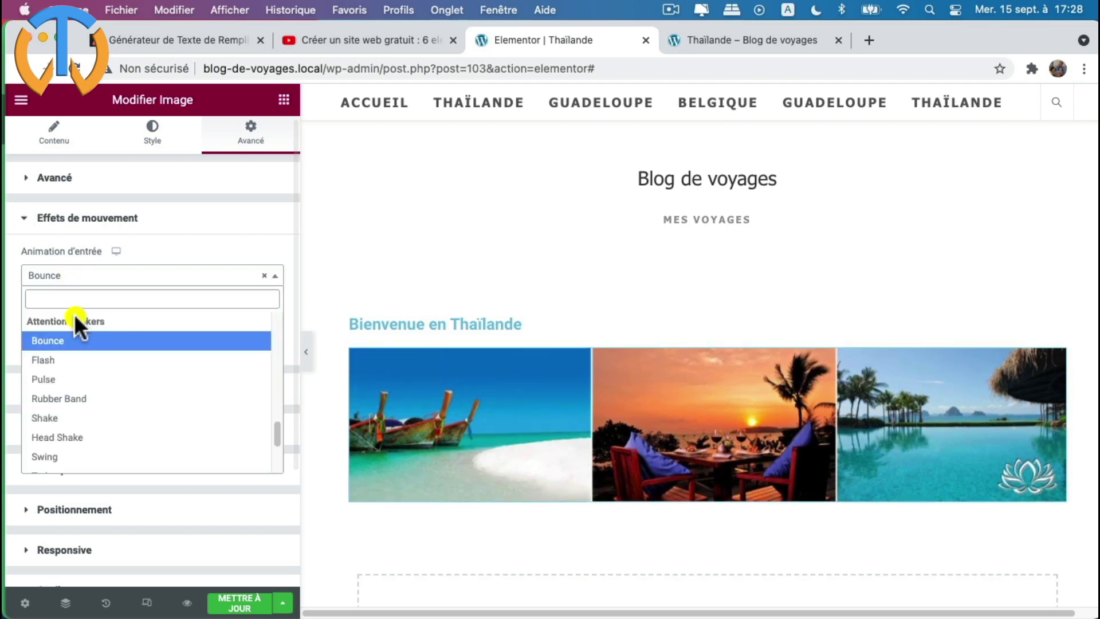
left_click(67, 398)
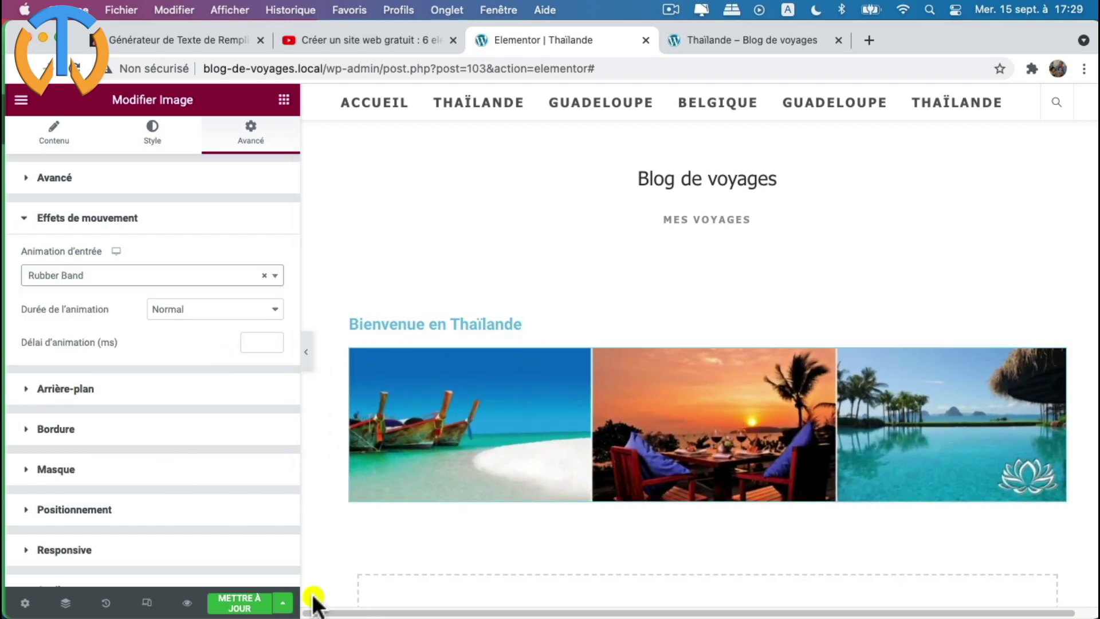
left_click(237, 603)
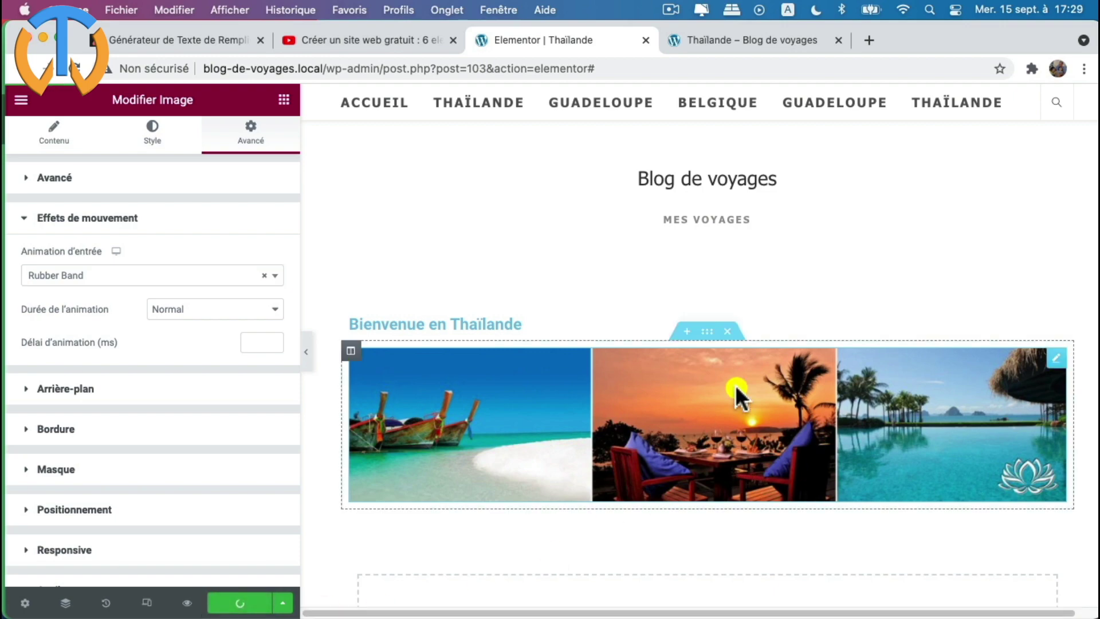
scroll(652, 253, "down", 5)
scroll(652, 253, "up", 4)
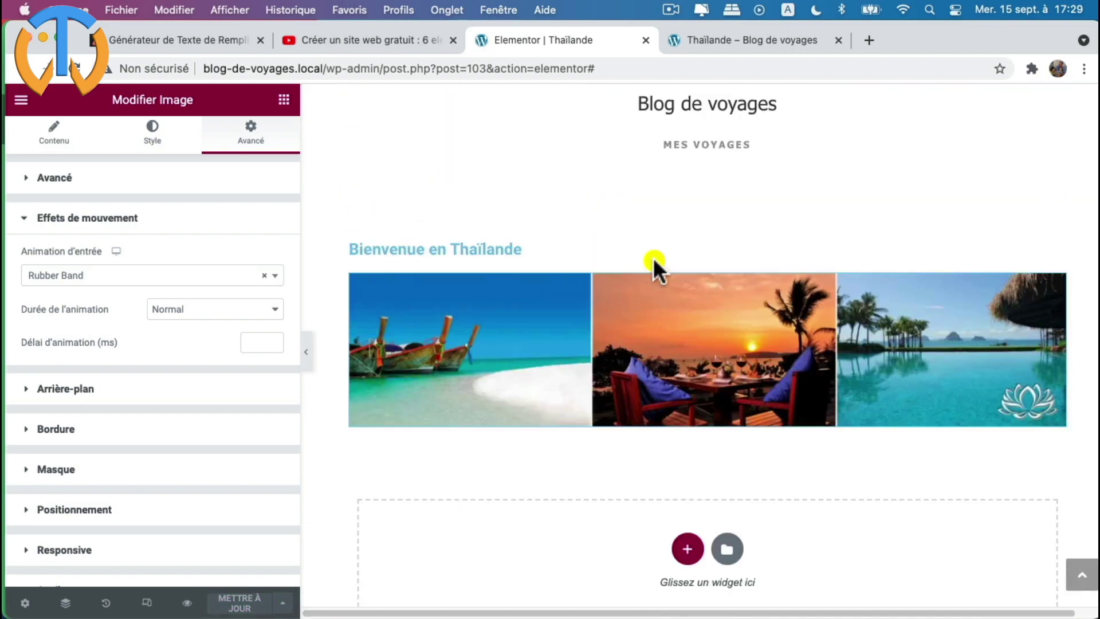
- Add another single-column section below the collage image
scroll(653, 266, "down", 4)
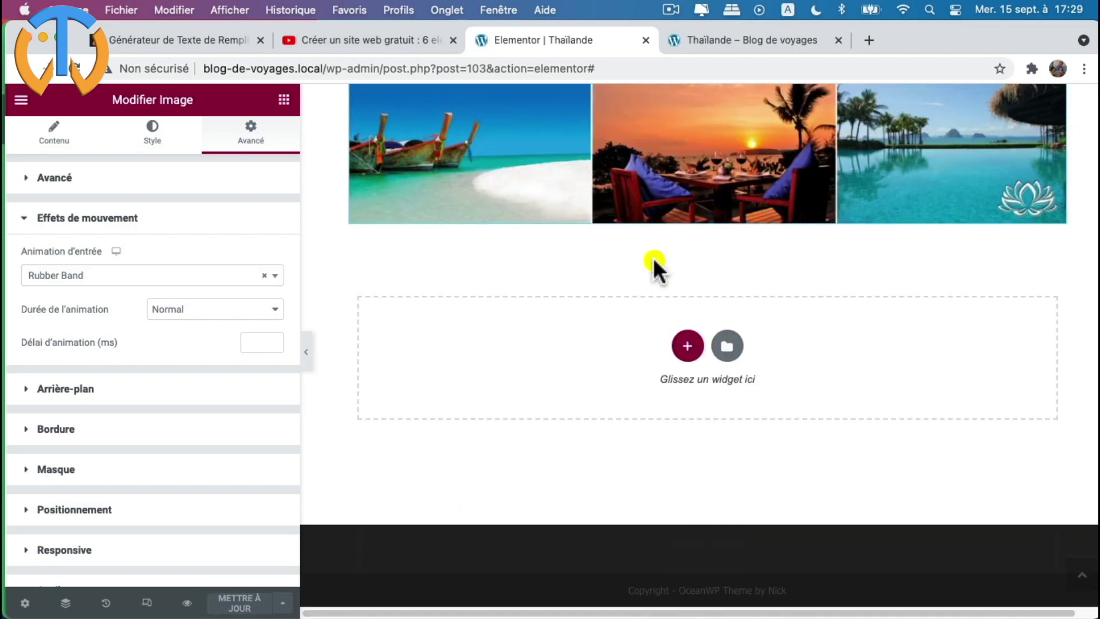
left_click(688, 347)
left_click(491, 385)
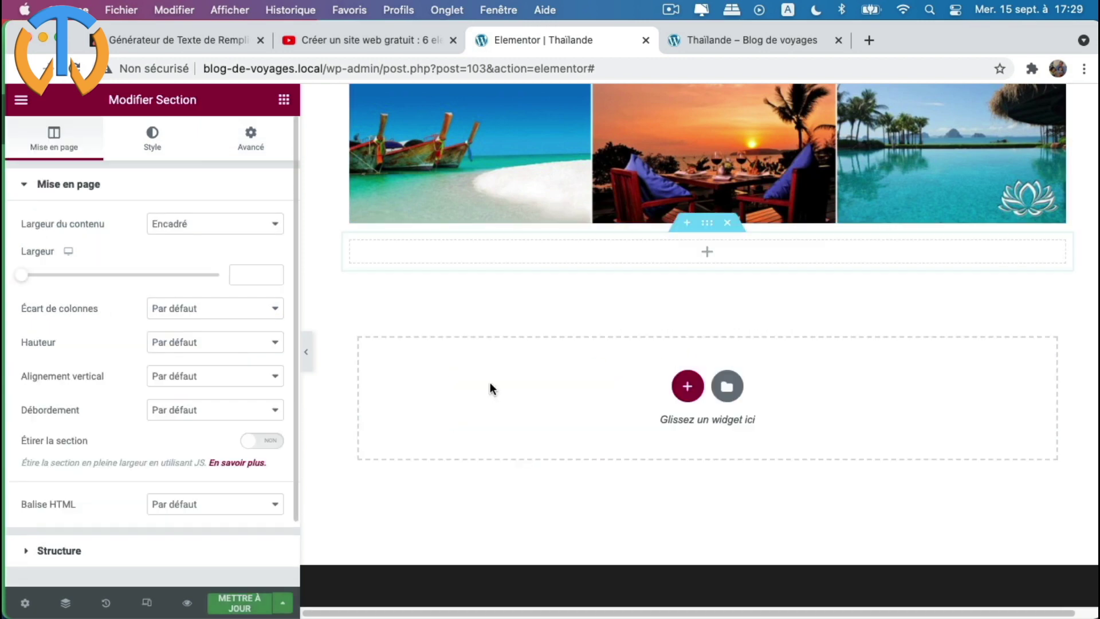
- Place the Grille d'articles widget from the WPC Elements category in the empty section below the image
left_click(707, 252)
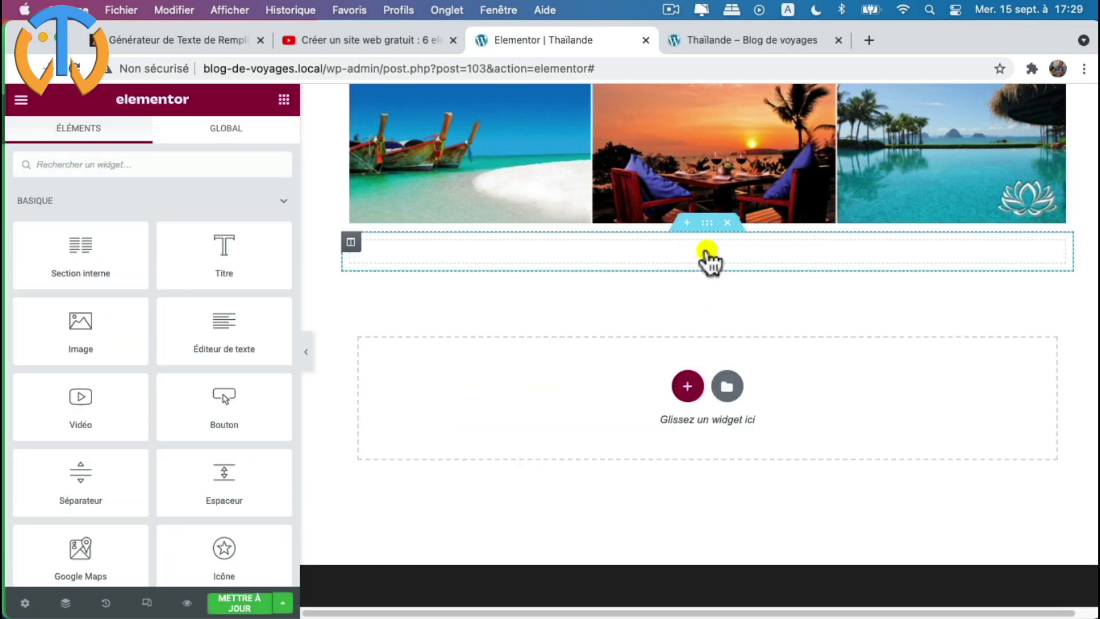
left_click(283, 201)
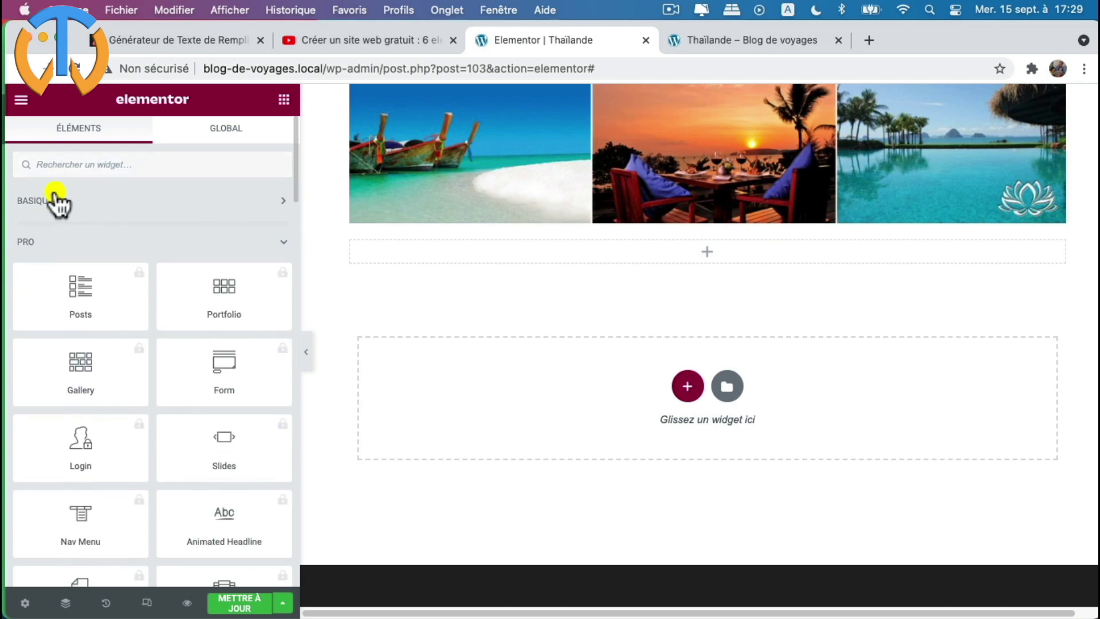
left_click(284, 243)
scroll(281, 291, "down", 8)
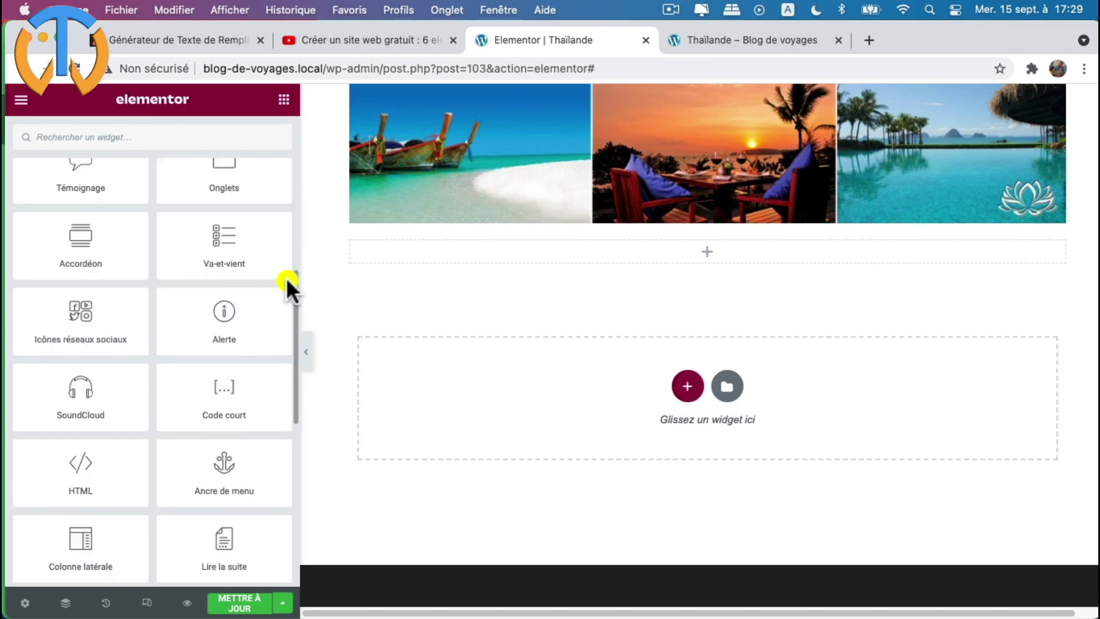
scroll(225, 295, "up", 8)
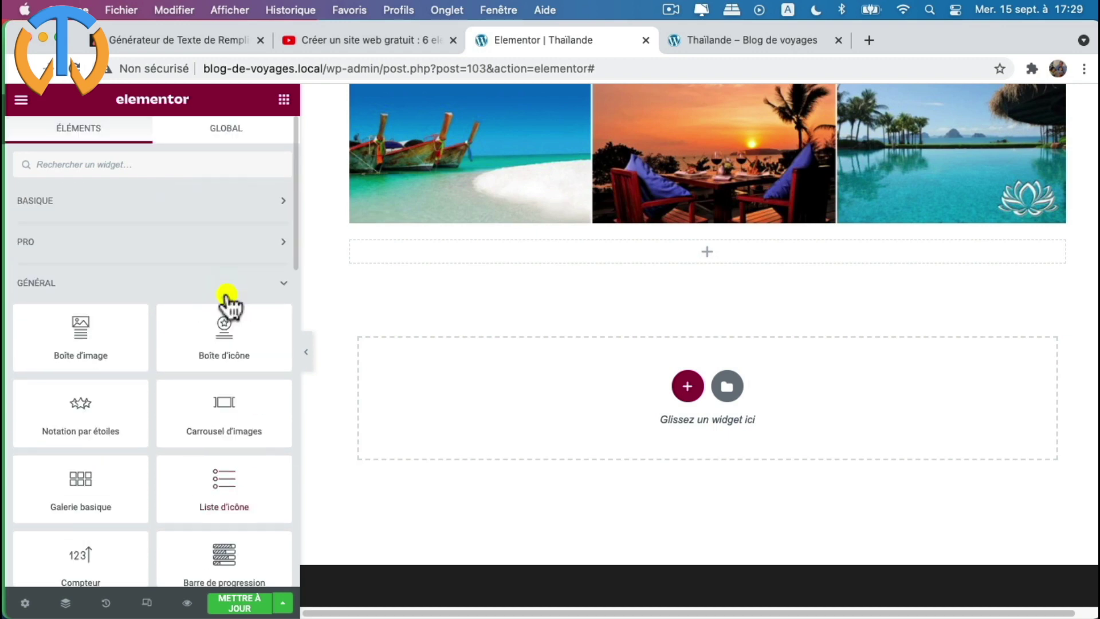
left_click(281, 284)
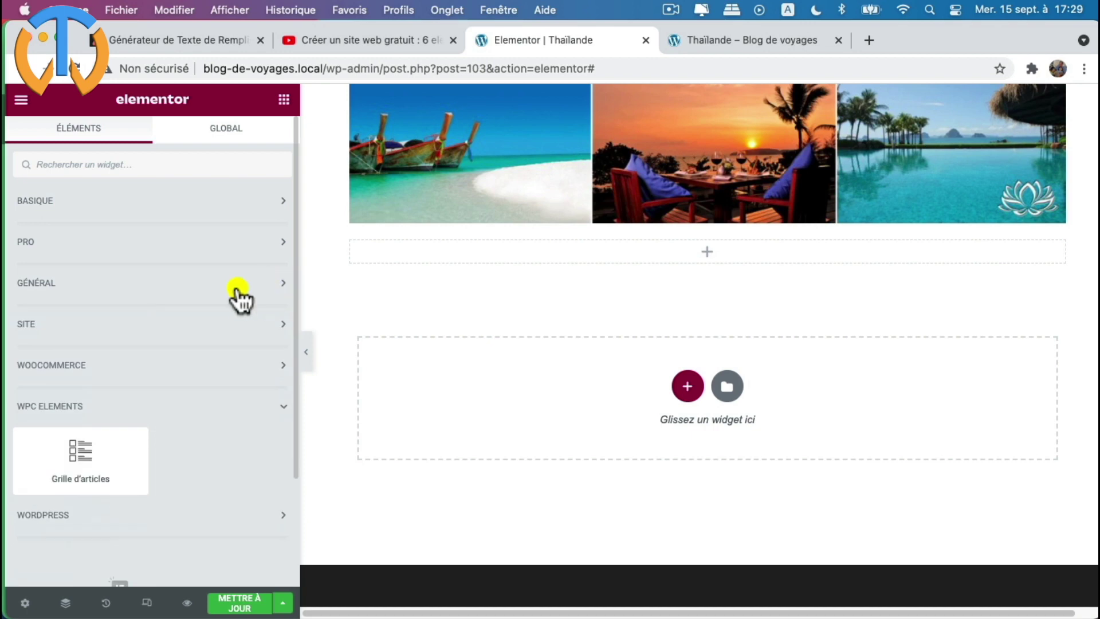
scroll(239, 293, "down", 3)
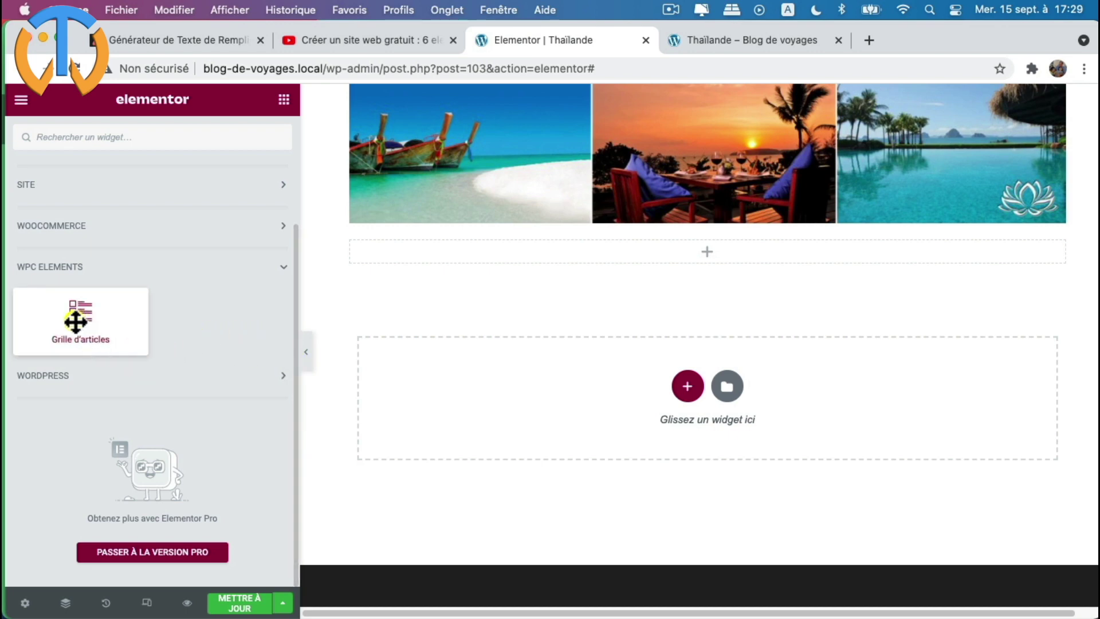
left_click_drag(72, 312, 668, 252)
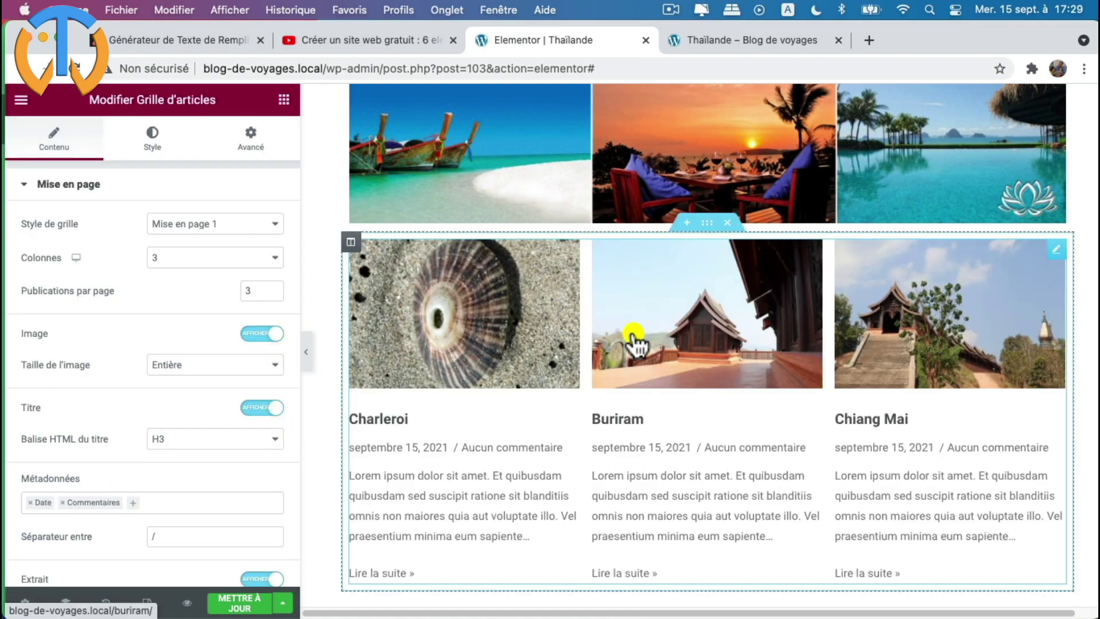
- Review the inserted article grid and which posts it shows below the collage image
scroll(644, 404, "down", 5)
scroll(644, 408, "up", 8)
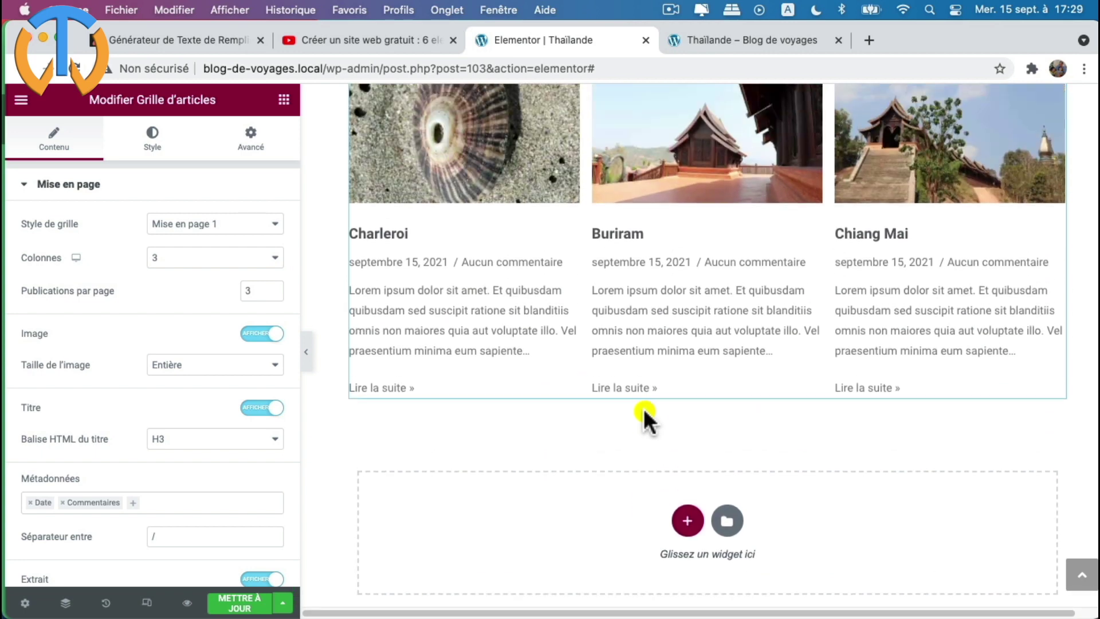
scroll(602, 405, "down", 3)
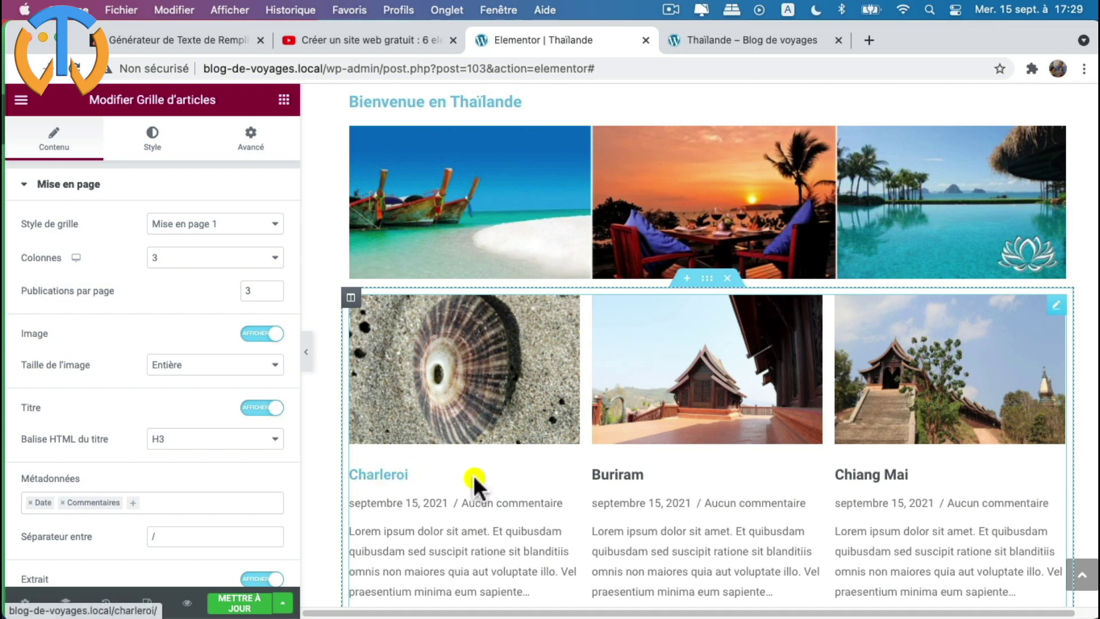
scroll(473, 481, "down", 1)
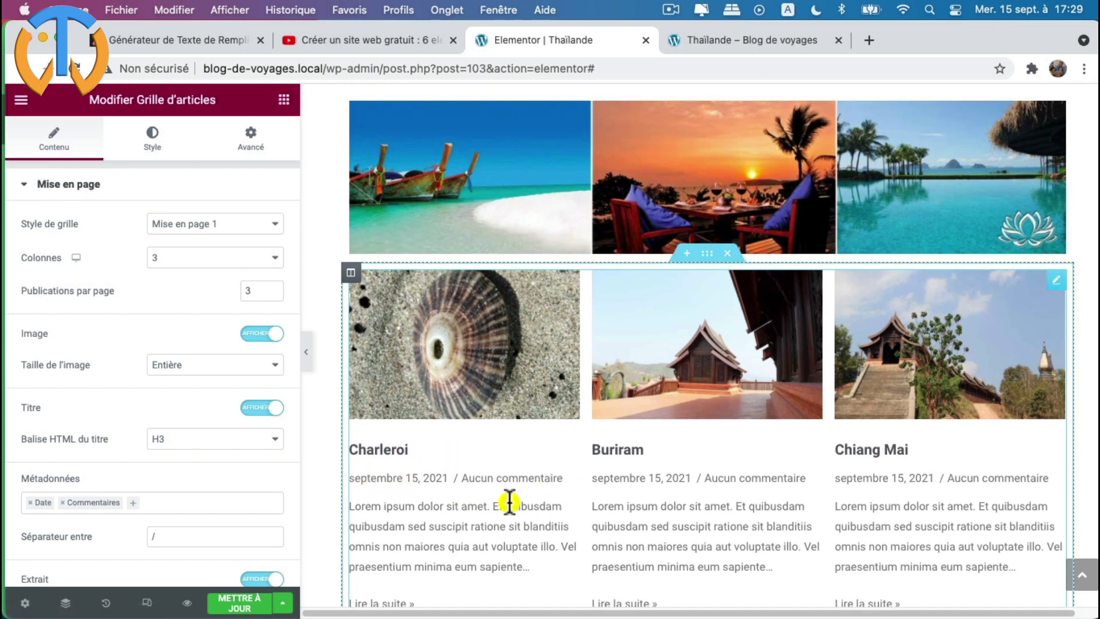
scroll(510, 502, "down", 2)
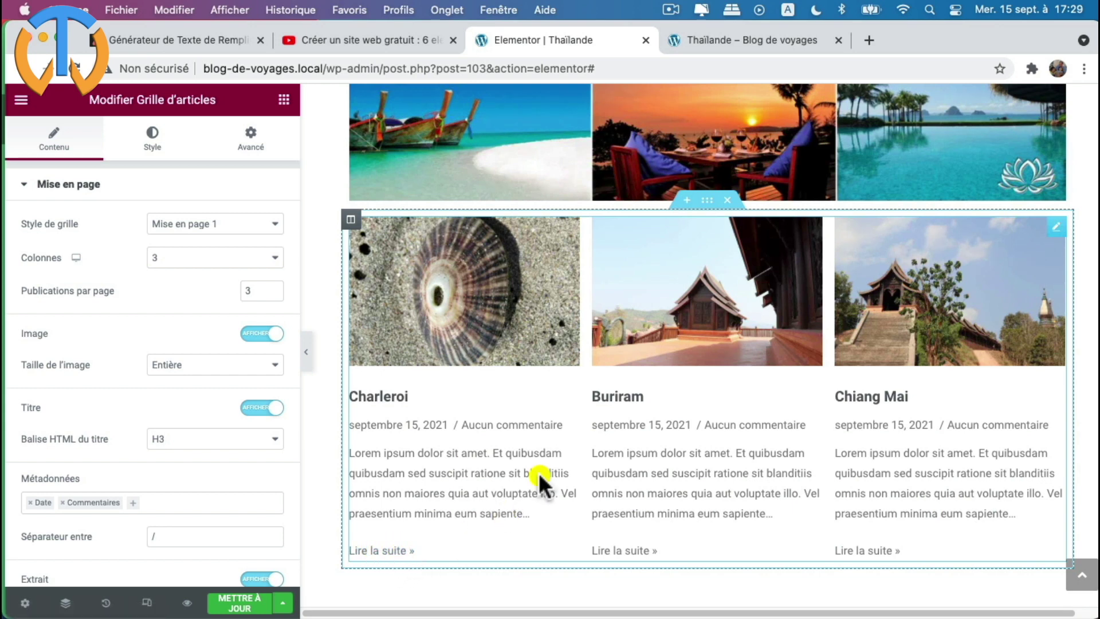
- View the live site's Thaïlande and Guadeloupe category pages to see how their posts are presented
left_click(769, 41)
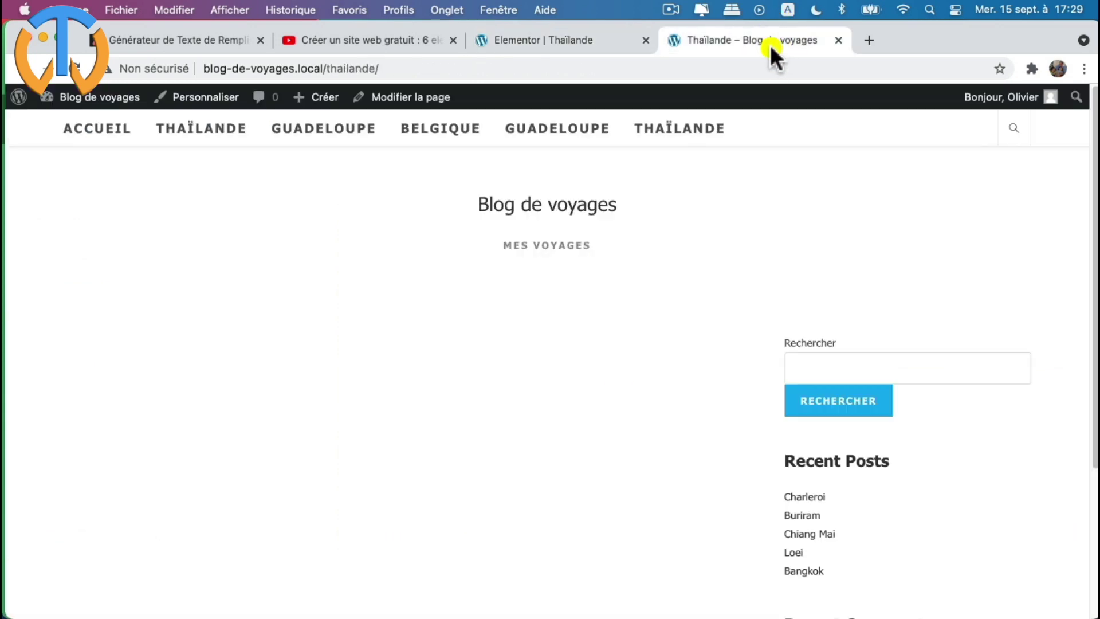
left_click(676, 131)
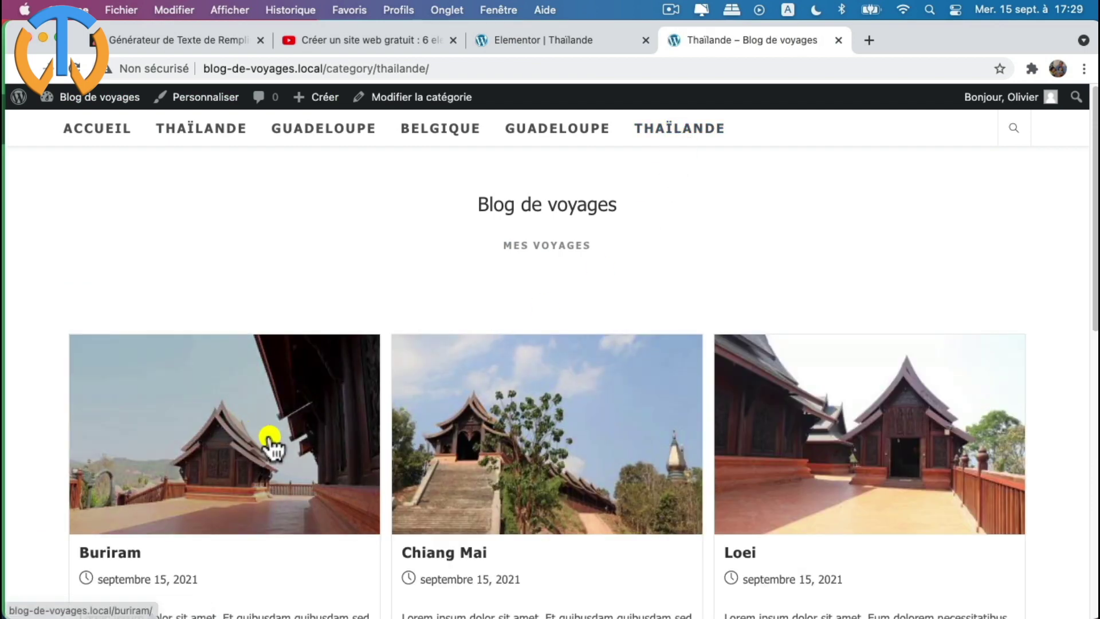
left_click(524, 129)
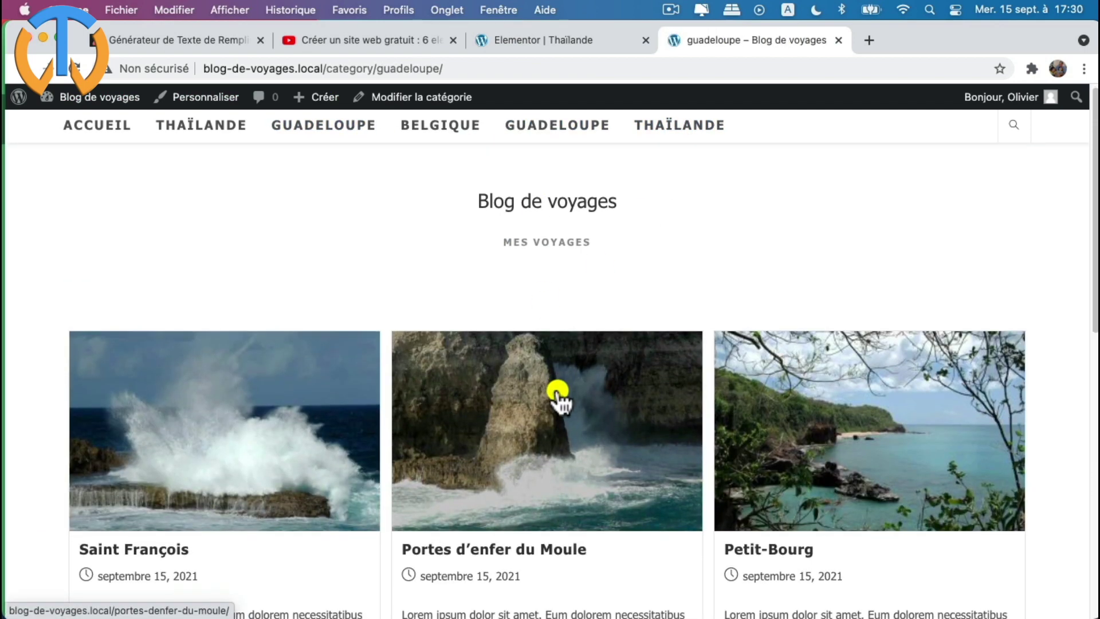
scroll(558, 395, "down", 5)
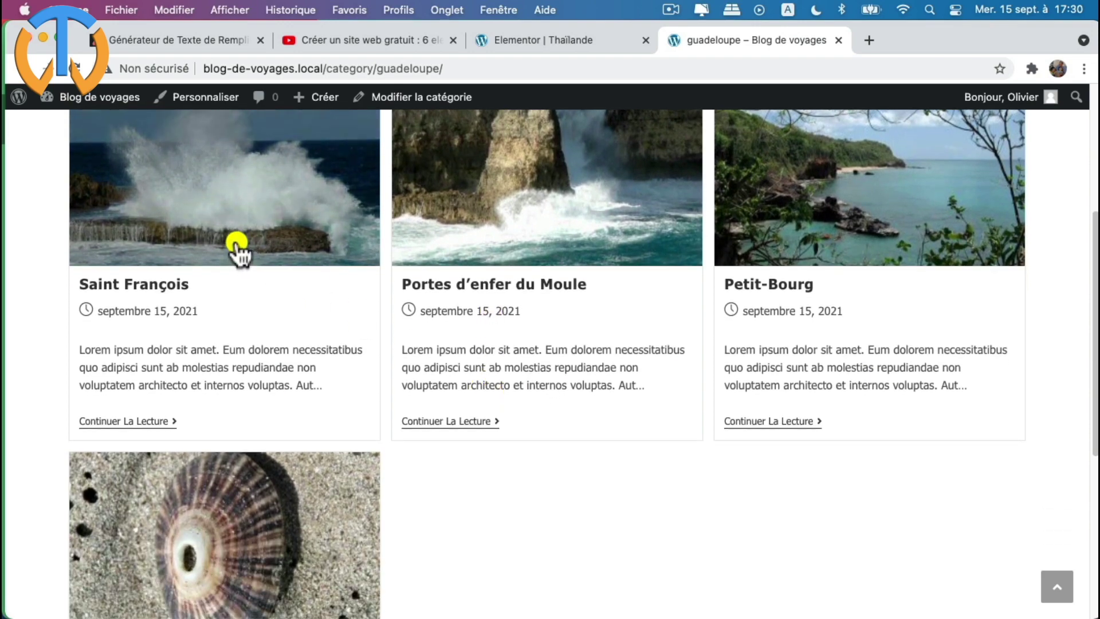
scroll(238, 249, "up", 5)
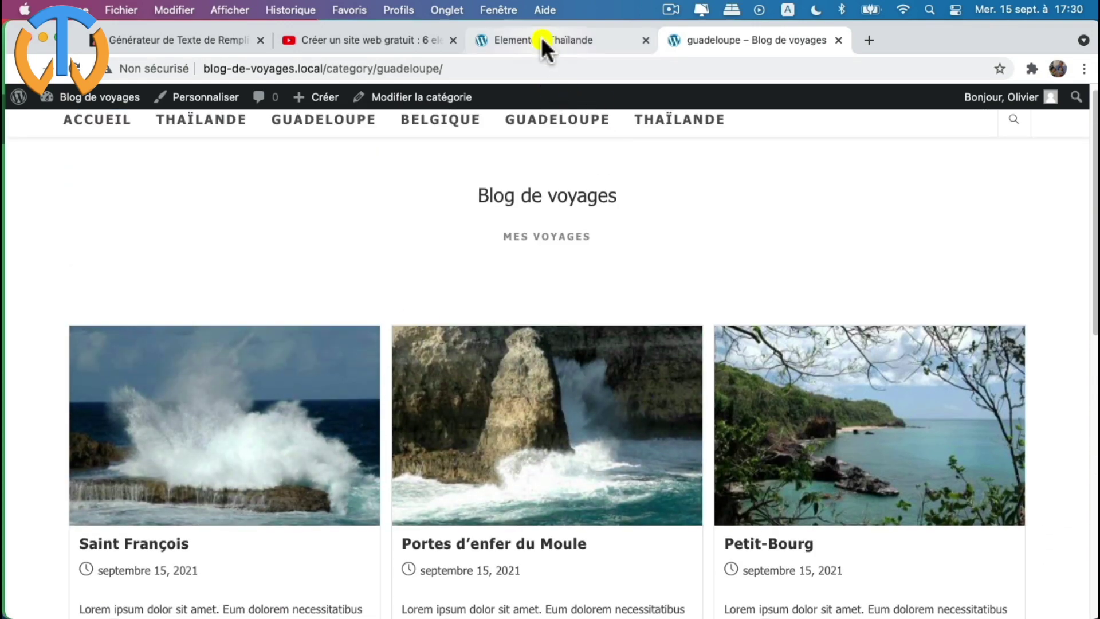
- Return to the Thaïlande page open in the Elementor editor
left_click(541, 37)
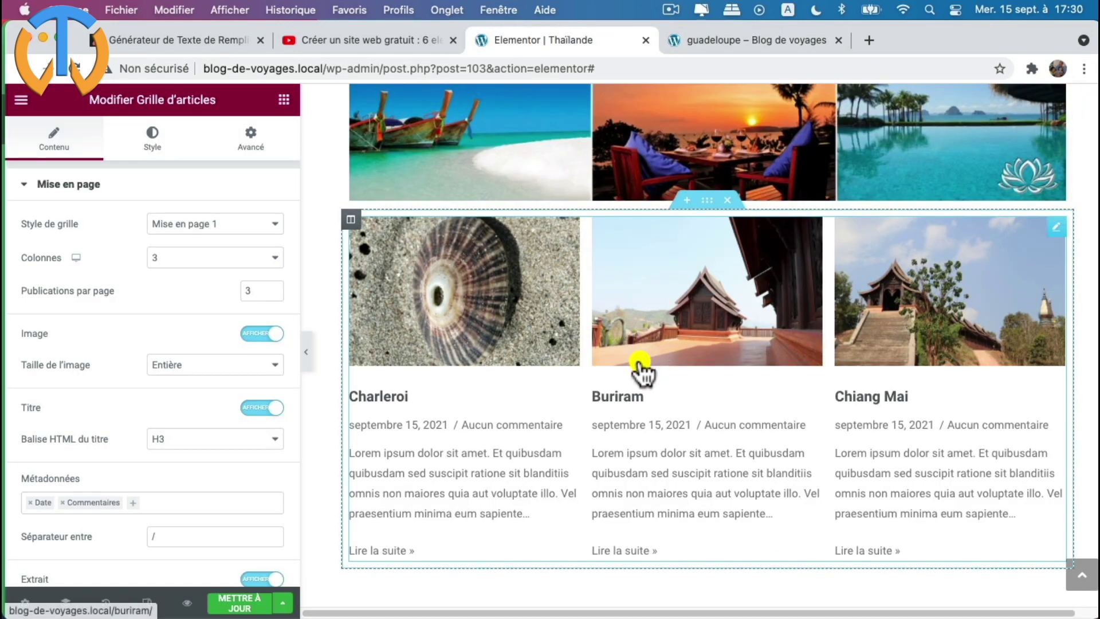
- Try the Mise en page 2 and Mise en page 3 grid styles on the article grid, and restore Mise en page 1
left_click(201, 228)
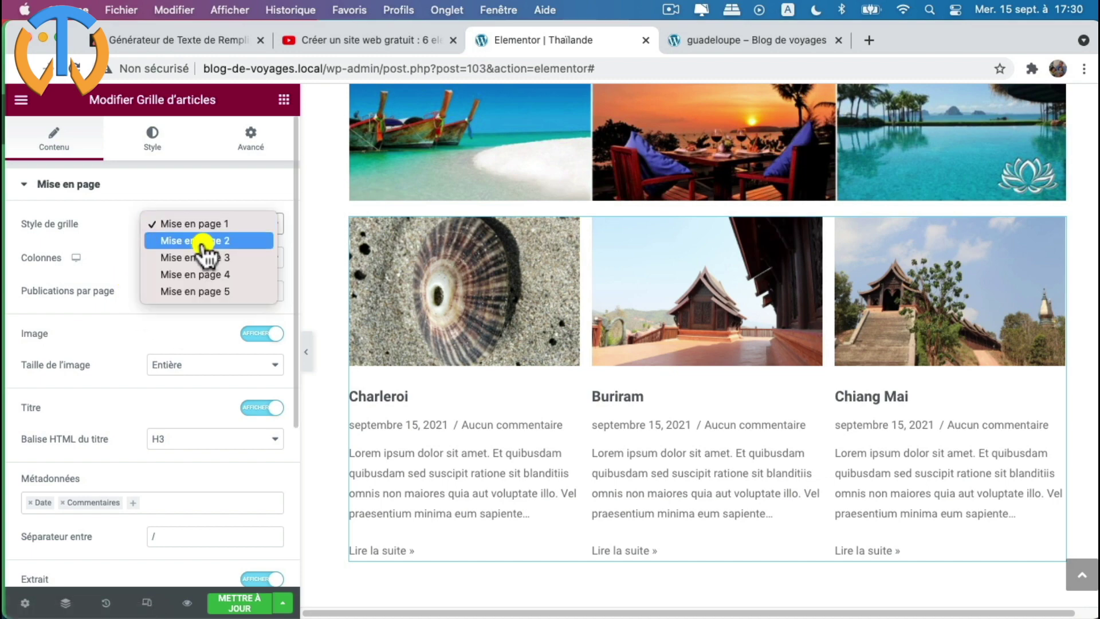
left_click(203, 240)
left_click(204, 225)
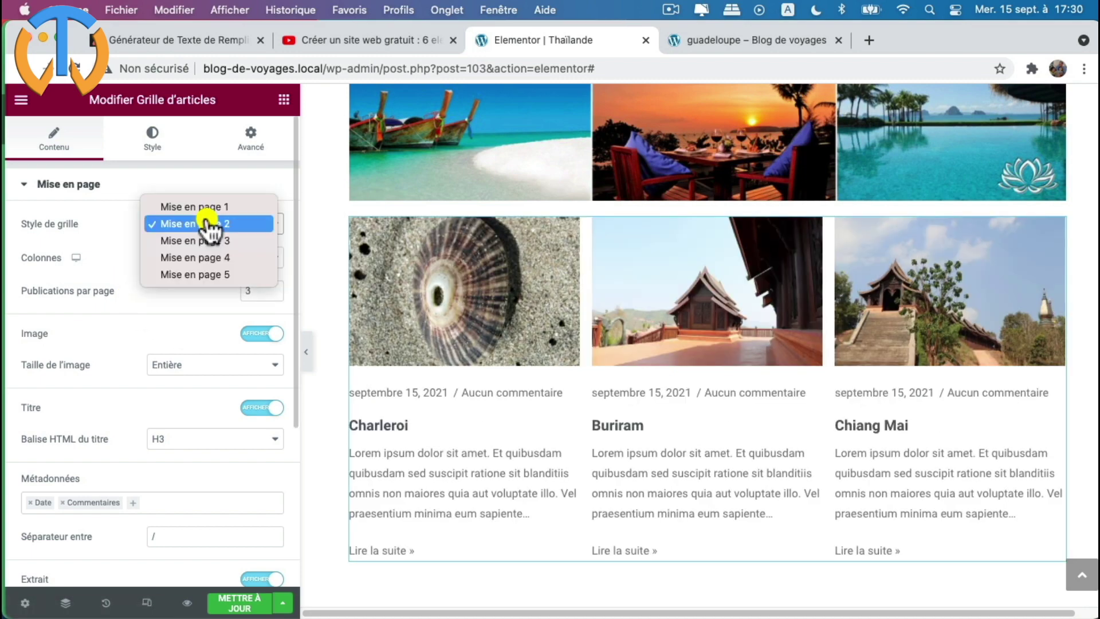
left_click(208, 239)
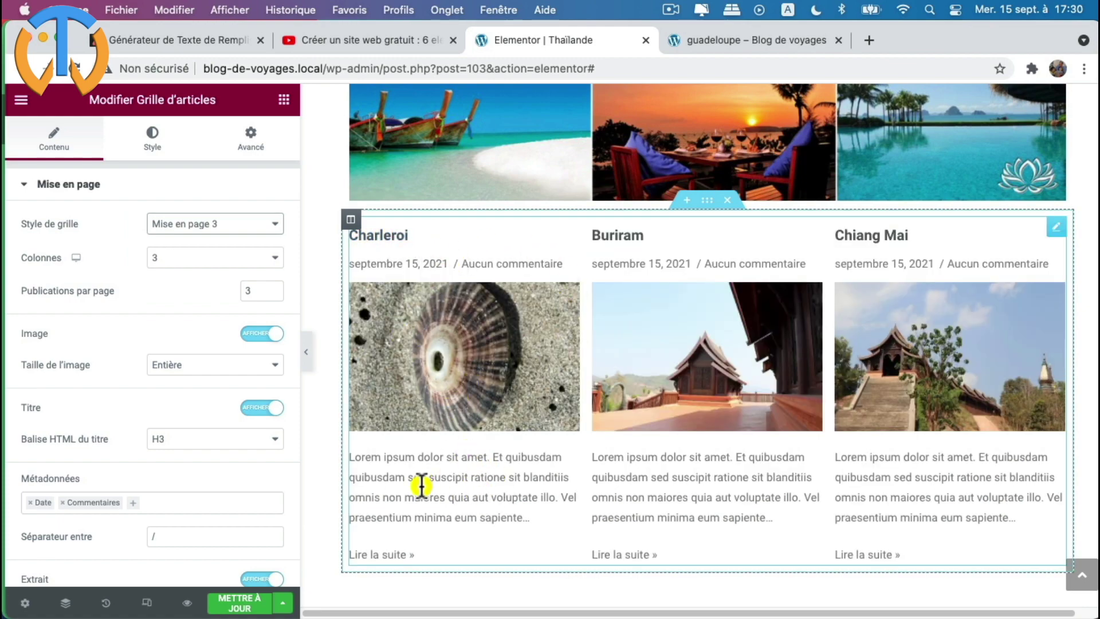
left_click(225, 223)
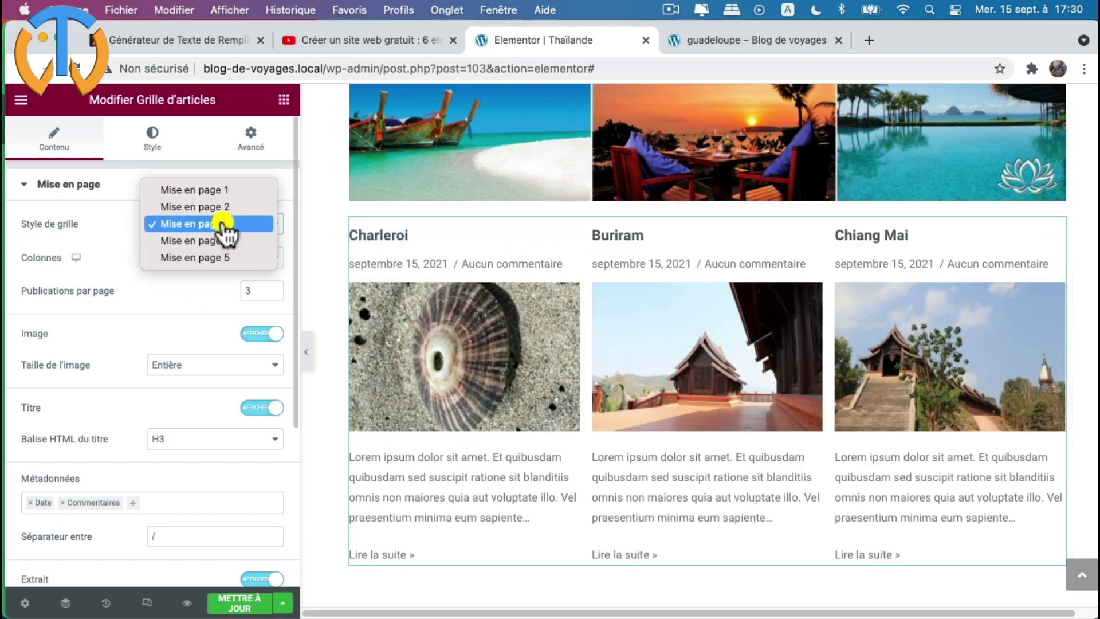
left_click(205, 191)
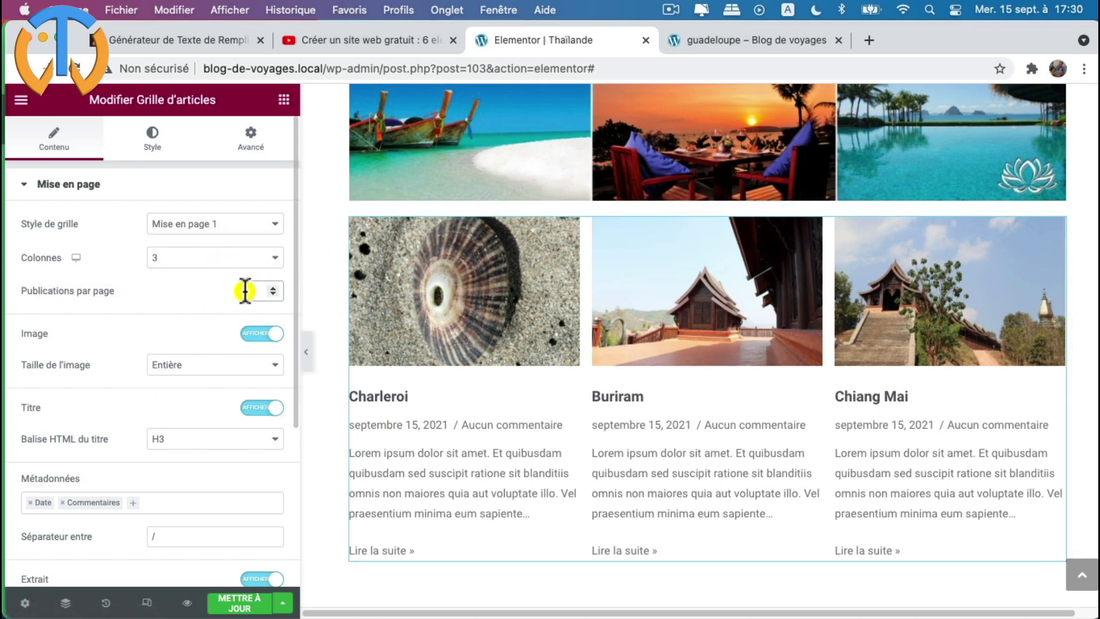
- Set the article grid to 50 posts per page and review the posts it displays
type("50")
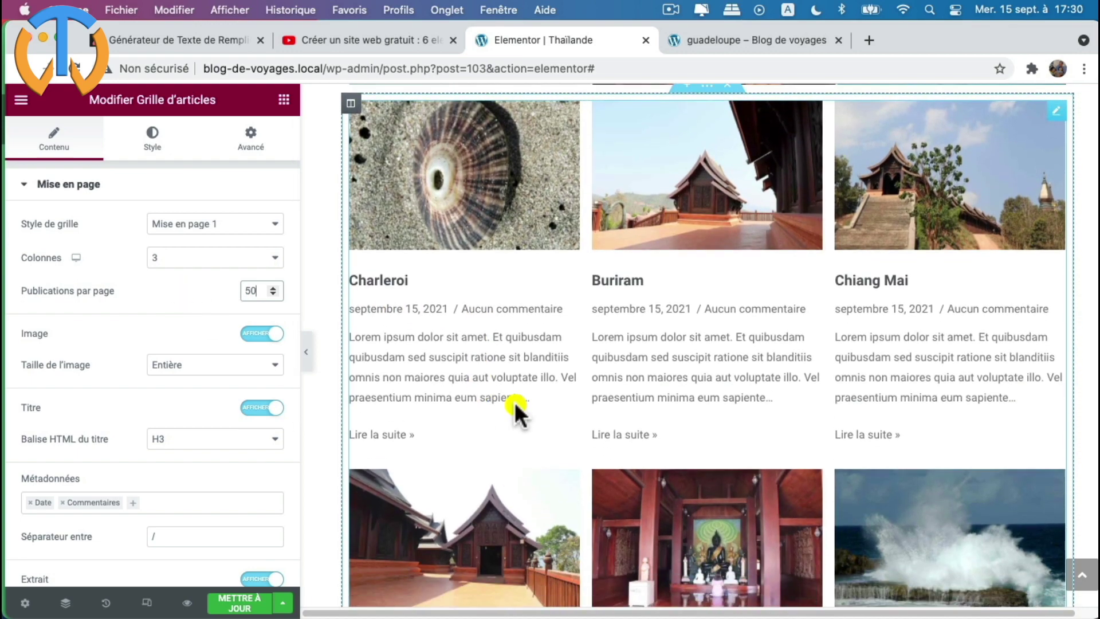
scroll(633, 364, "down", 3)
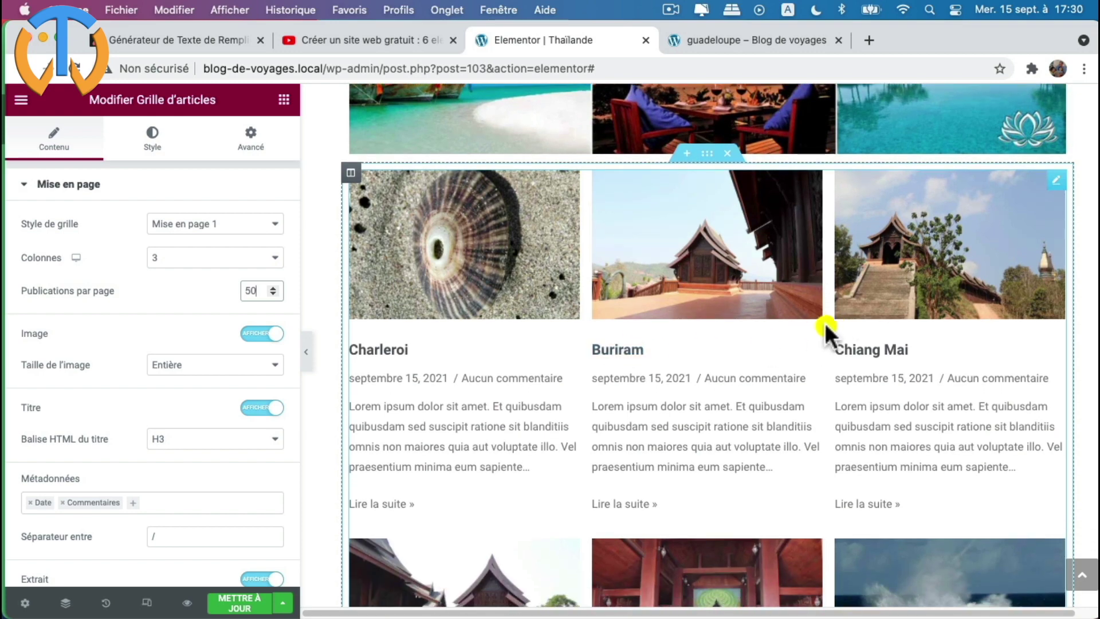
scroll(535, 519, "down", 3)
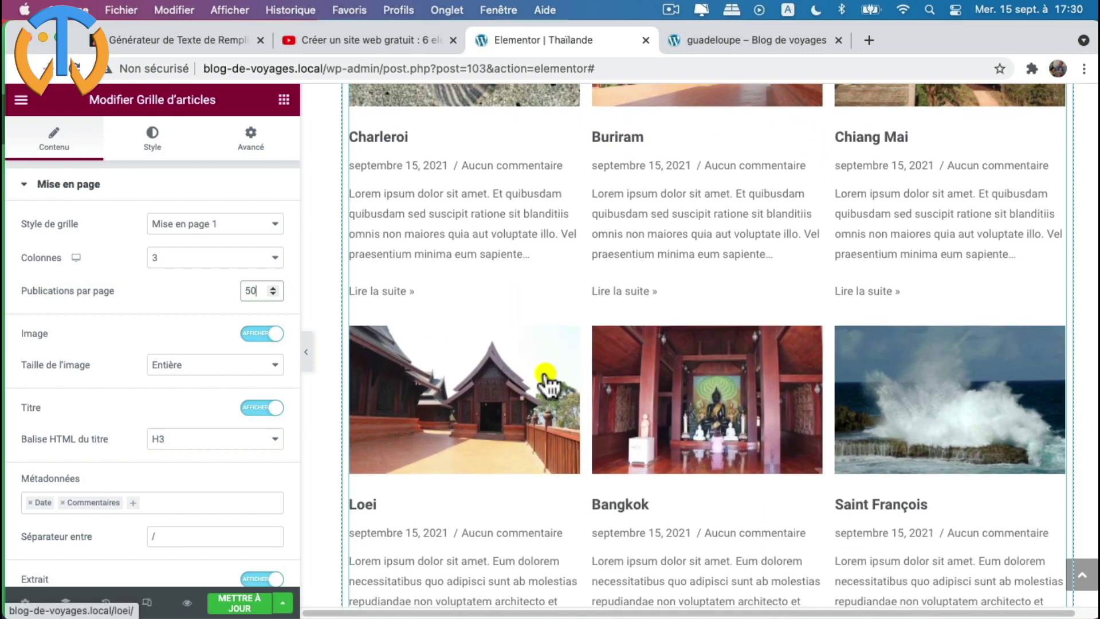
scroll(545, 378, "up", 10)
scroll(544, 387, "down", 5)
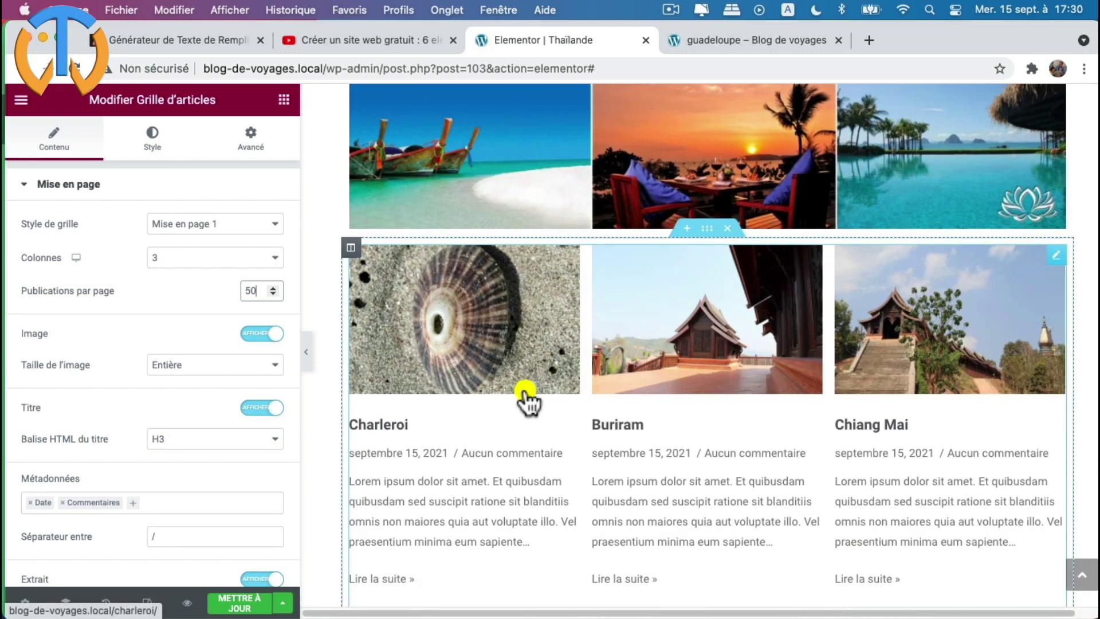
scroll(704, 412, "down", 10)
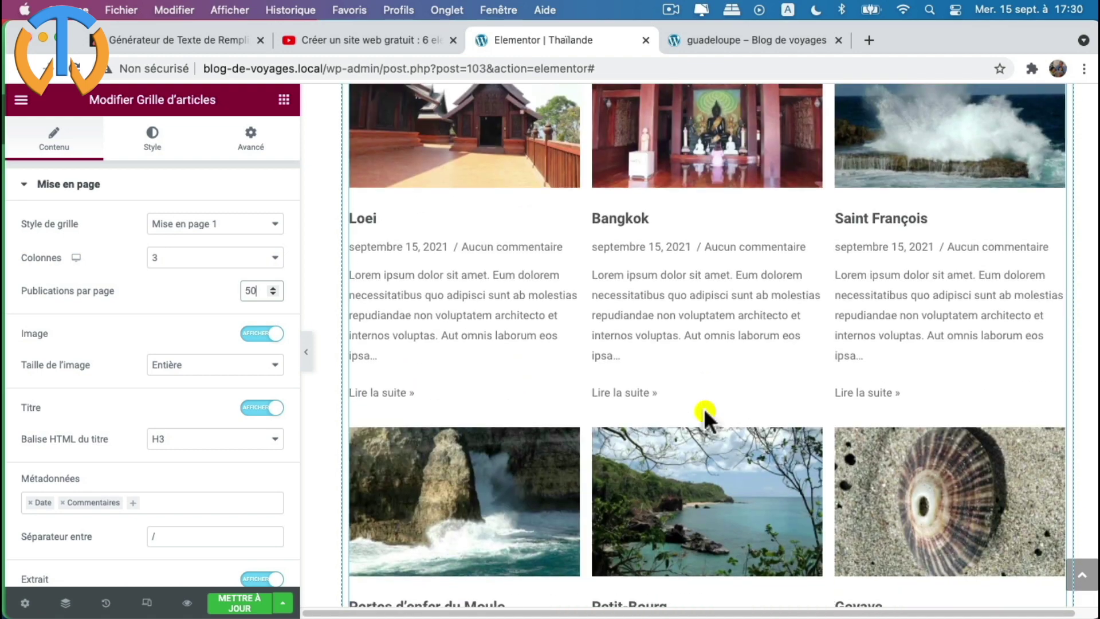
scroll(704, 408, "up", 10)
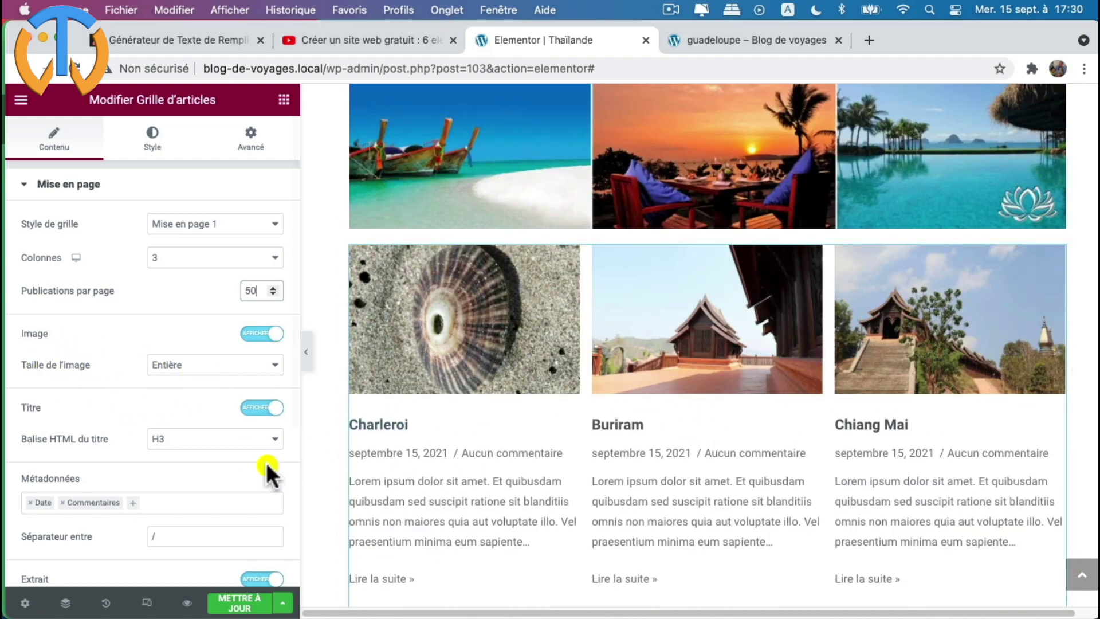
- Set the HTML tag of the article grid's post titles to H2
scroll(215, 456, "down", 3)
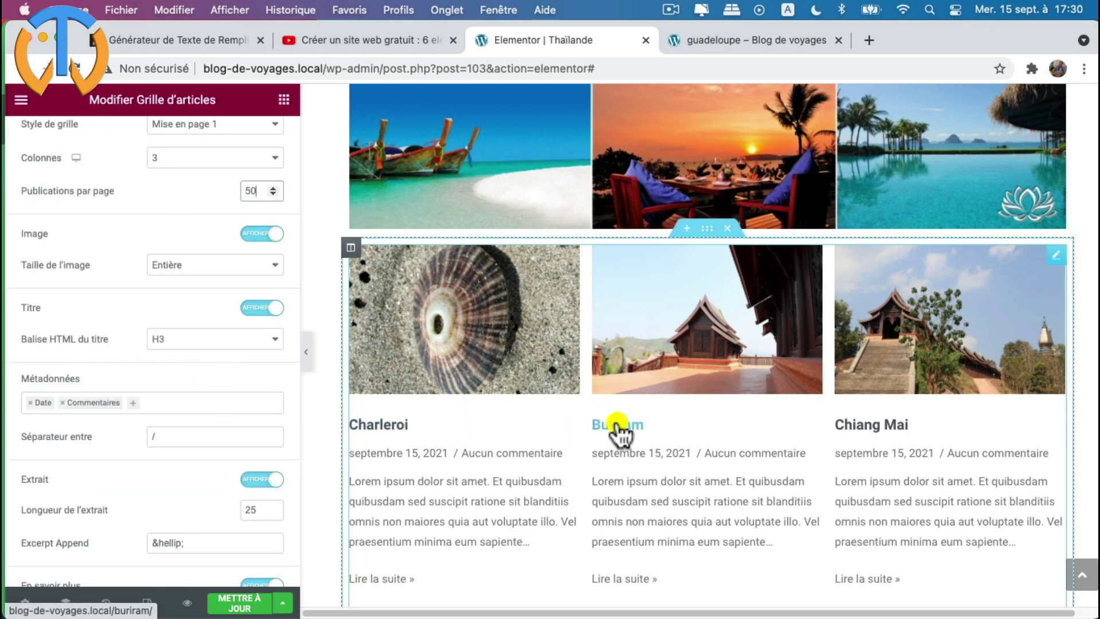
left_click(201, 339)
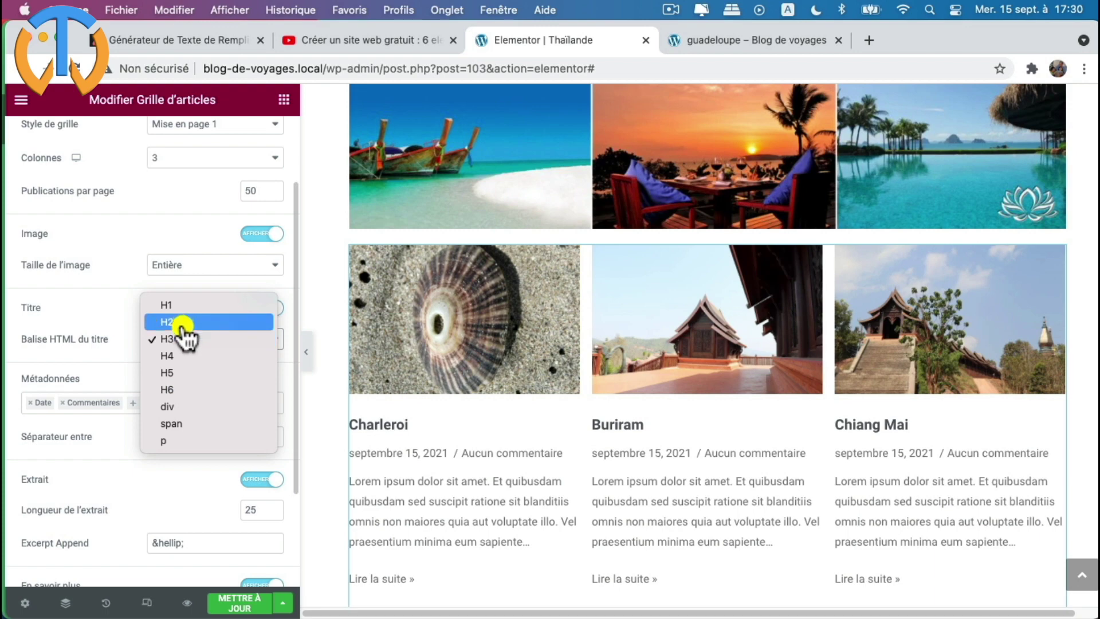
left_click(184, 322)
scroll(462, 301, "up", 5)
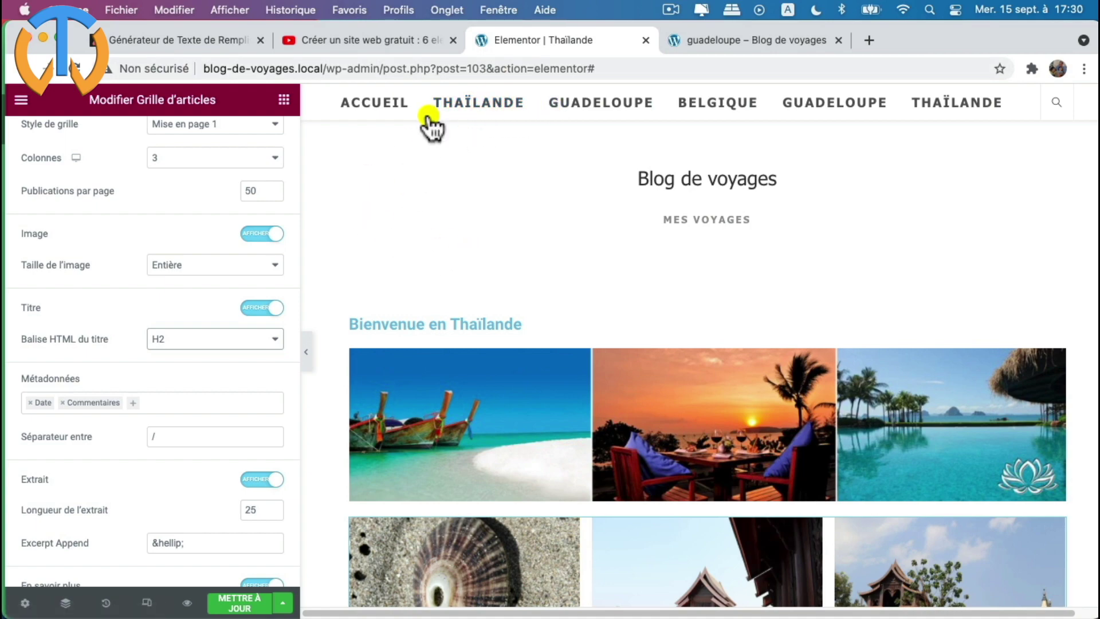
scroll(401, 447, "down", 8)
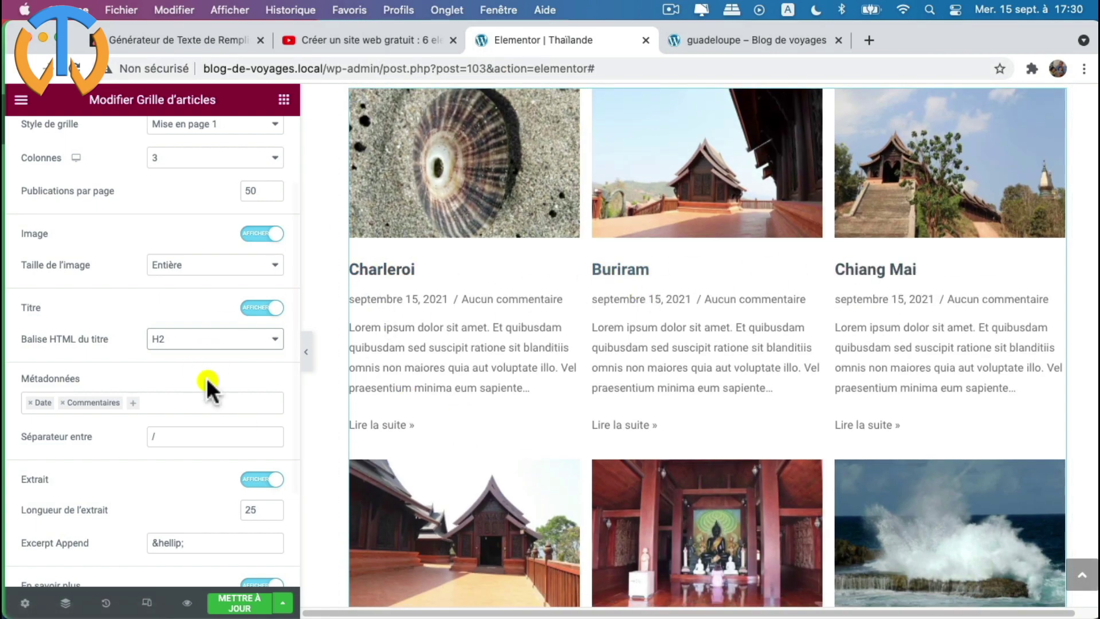
- Remove Commentaires from the article grid's metadata, keeping only Date
scroll(195, 387, "down", 2)
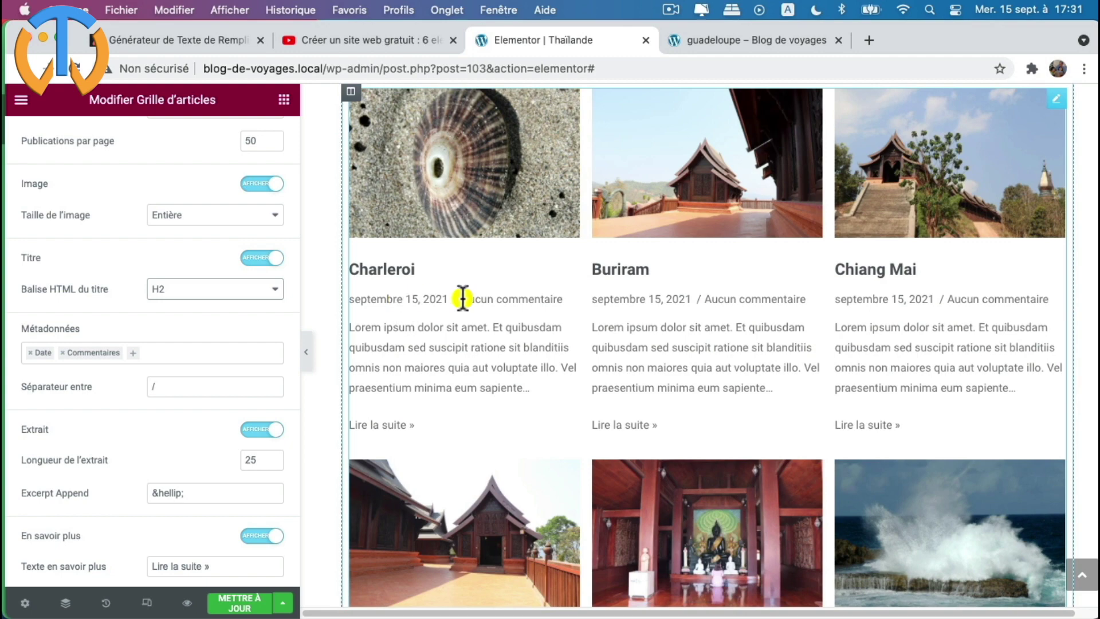
left_click(63, 352)
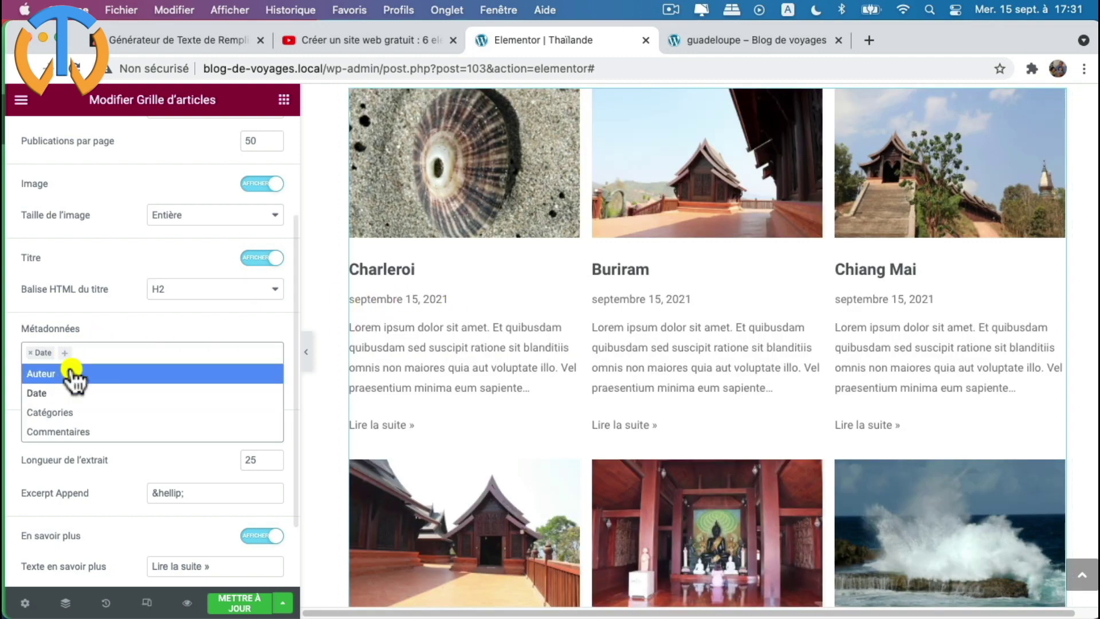
left_click(132, 318)
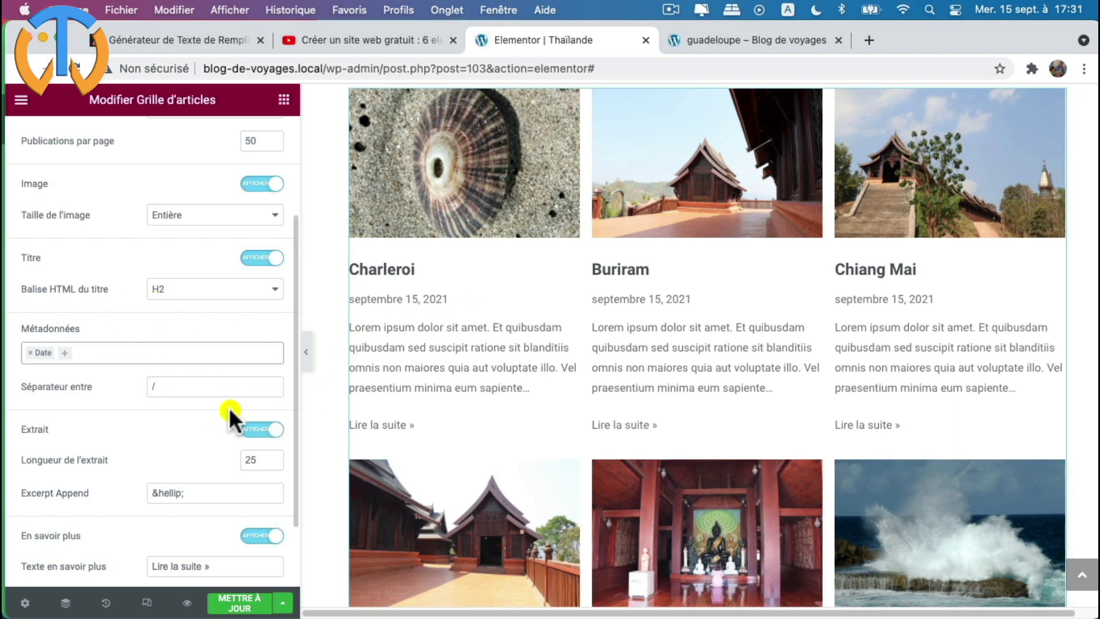
- Try hiding the post excerpts in the article grid and show them again
scroll(190, 408, "down", 3)
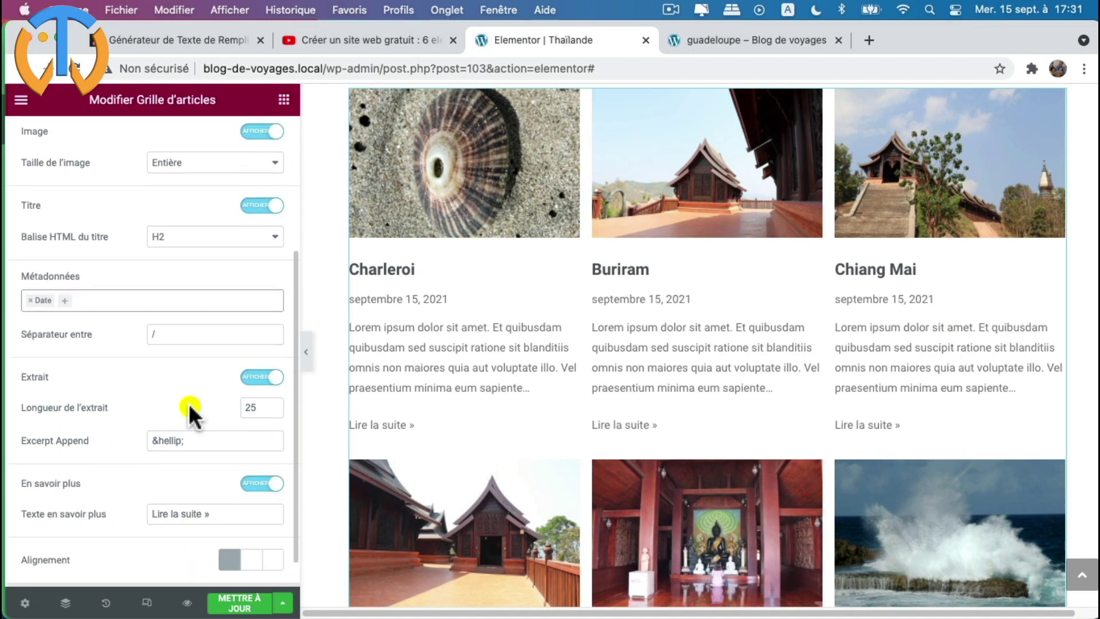
left_click(262, 378)
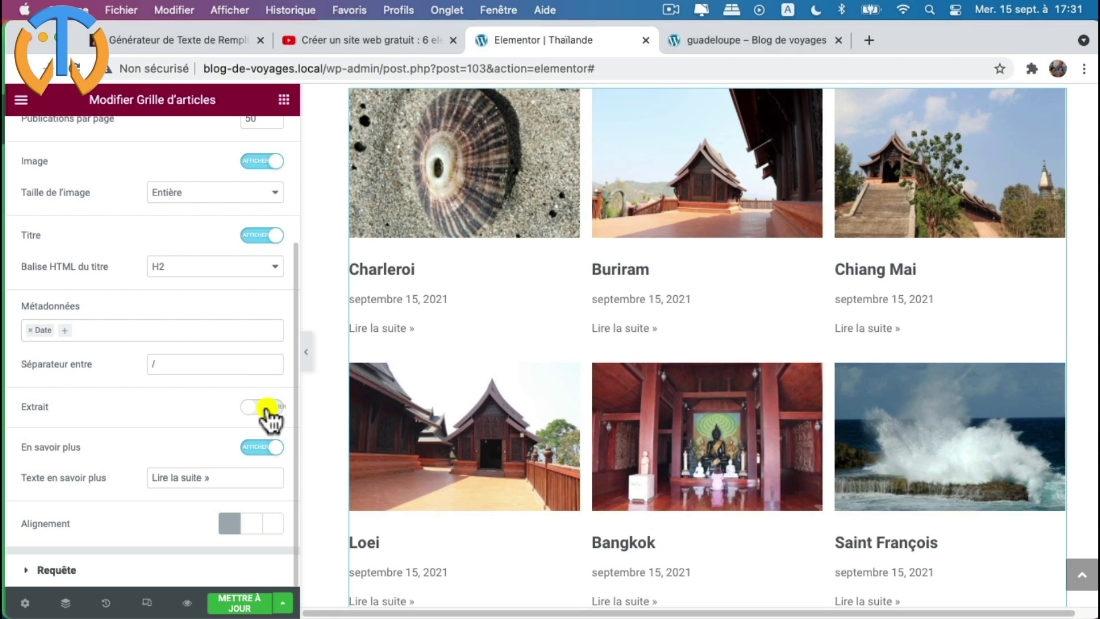
left_click(267, 408)
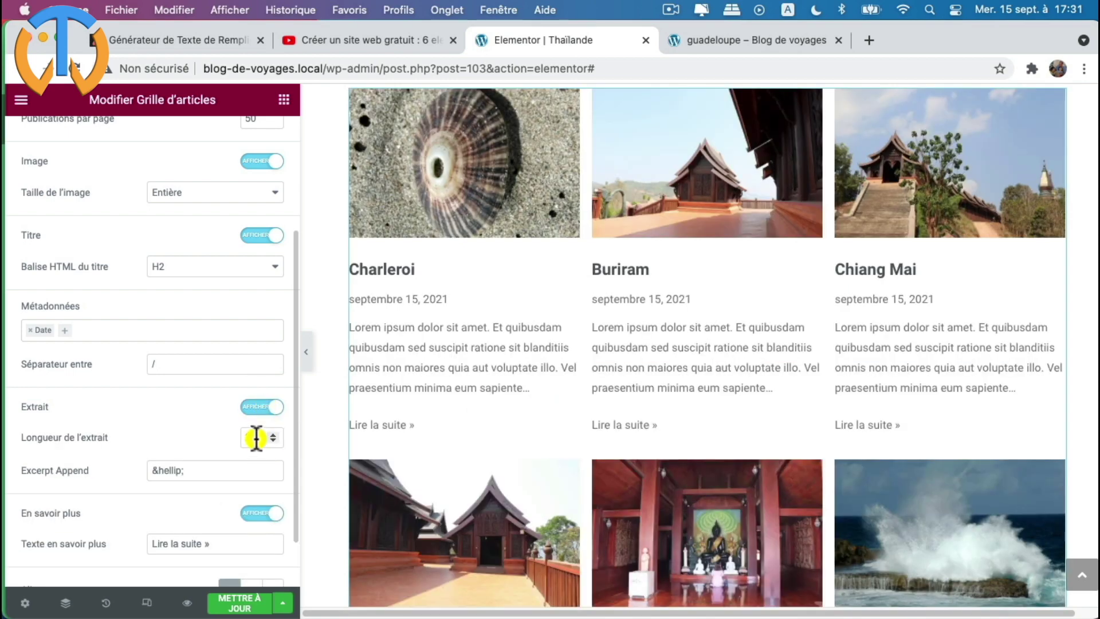
- Reduce the excerpt length of the grid's posts to 20
left_click(271, 440)
left_click(270, 439)
left_click(271, 439)
left_click(270, 439)
left_click(271, 439)
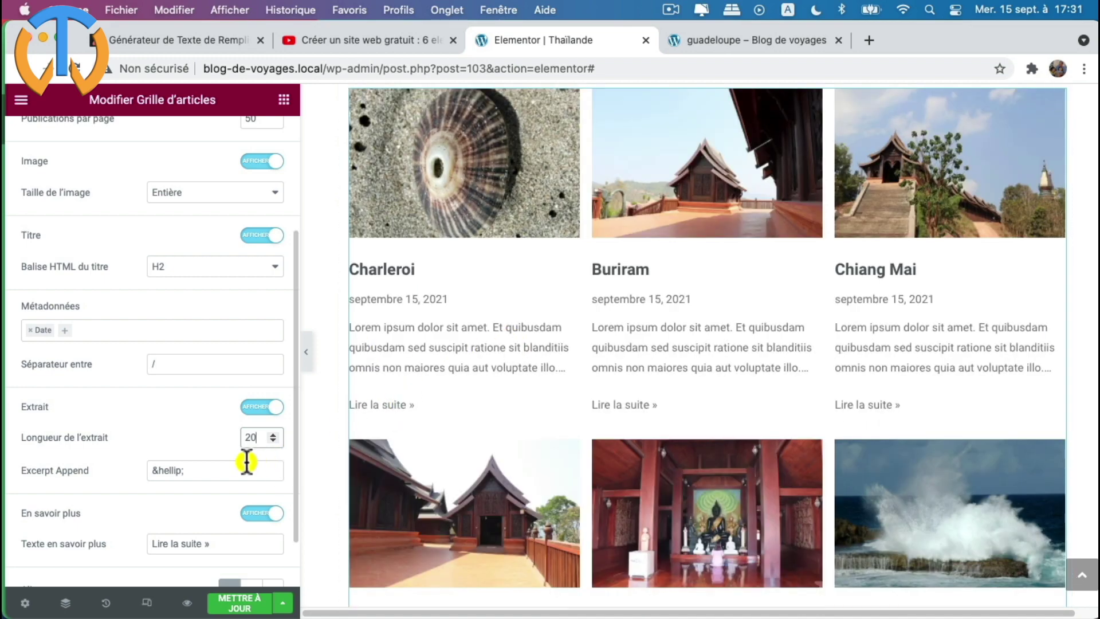
- Try "et ensuite »" as the grid's read-more text and restore it to "Lire la suite »"
scroll(246, 462, "down", 2)
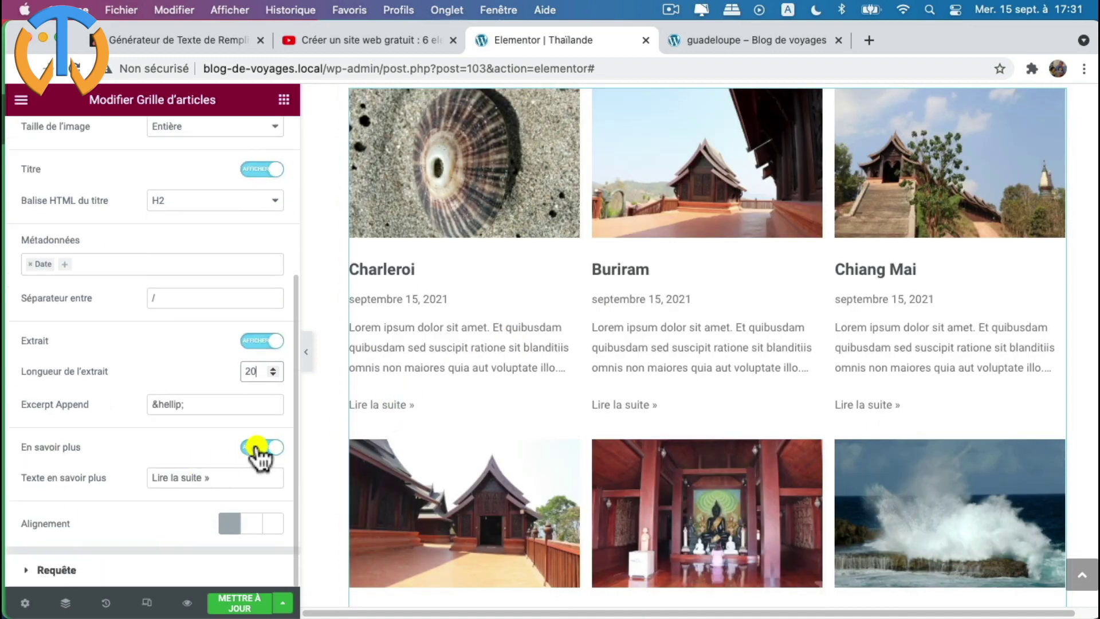
left_click(202, 478)
left_click(201, 477)
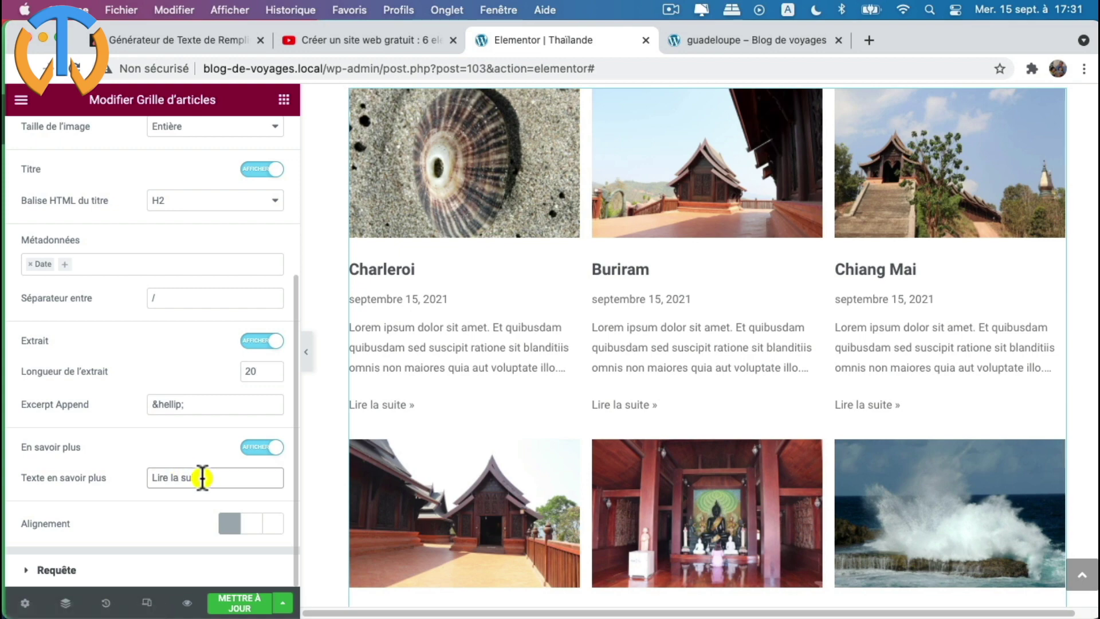
type("et ensuite")
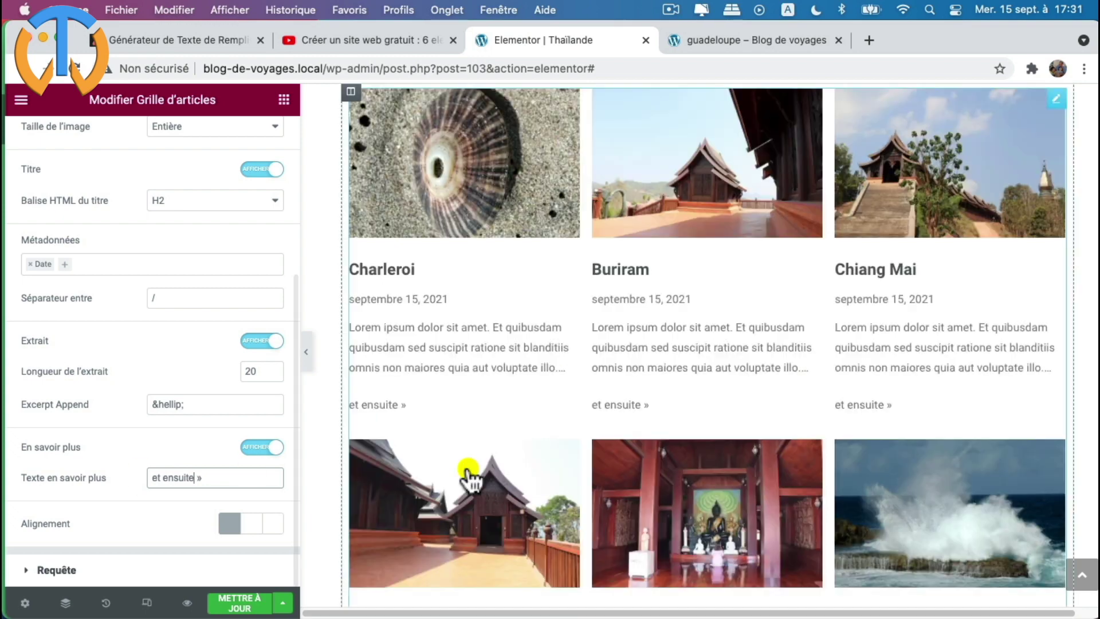
left_click_drag(192, 477, 86, 486)
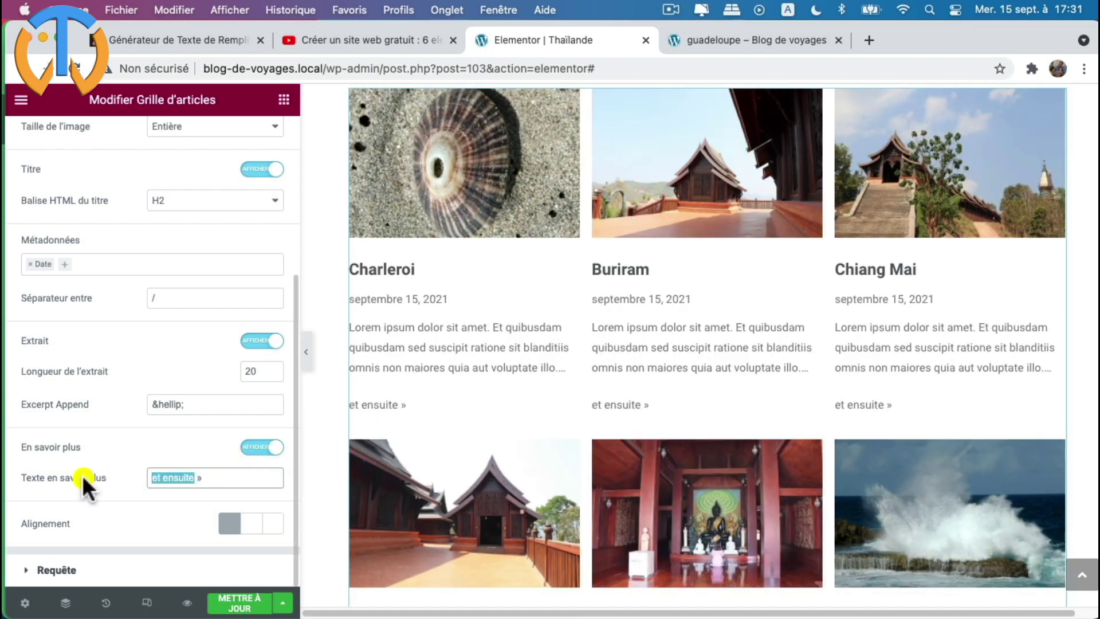
type("Lire")
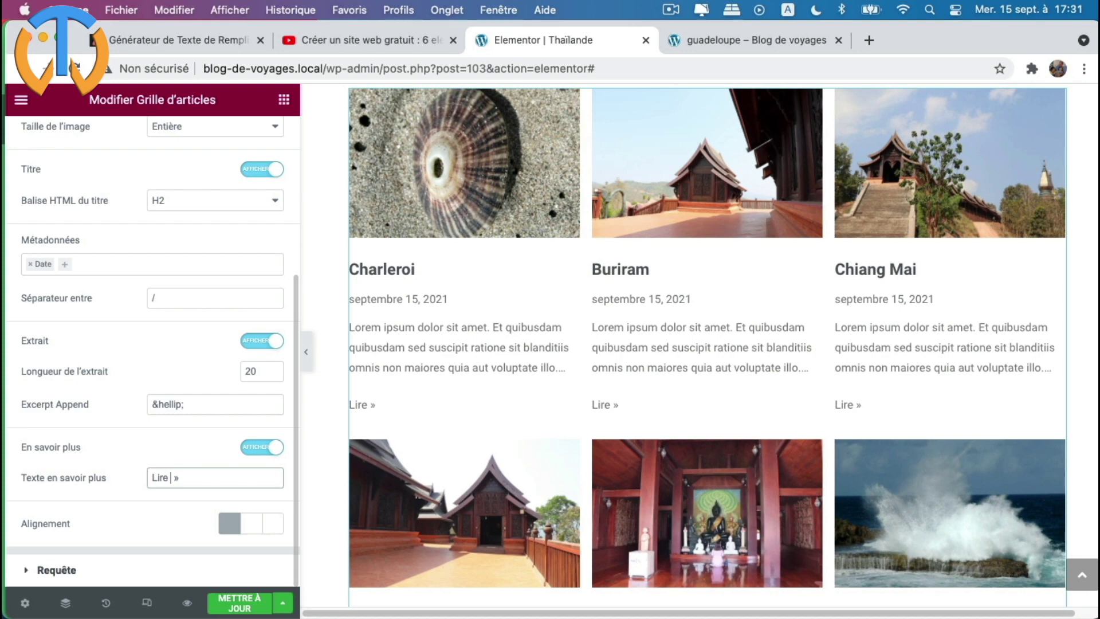
type("la suite")
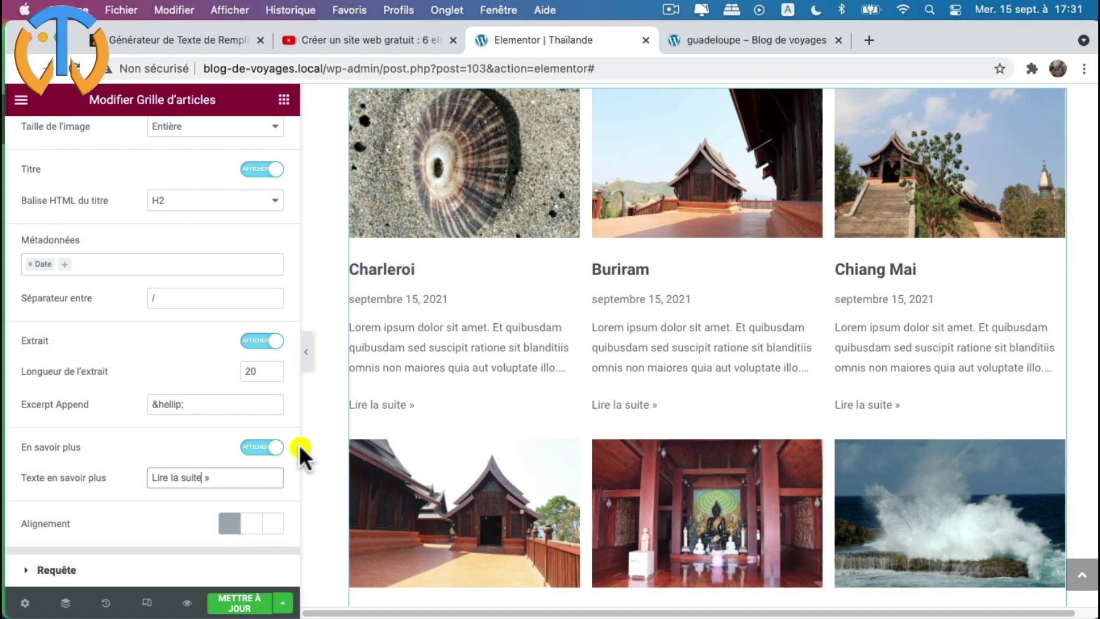
- Try right alignment for the article grid's text and settle on centred alignment
left_click(255, 524)
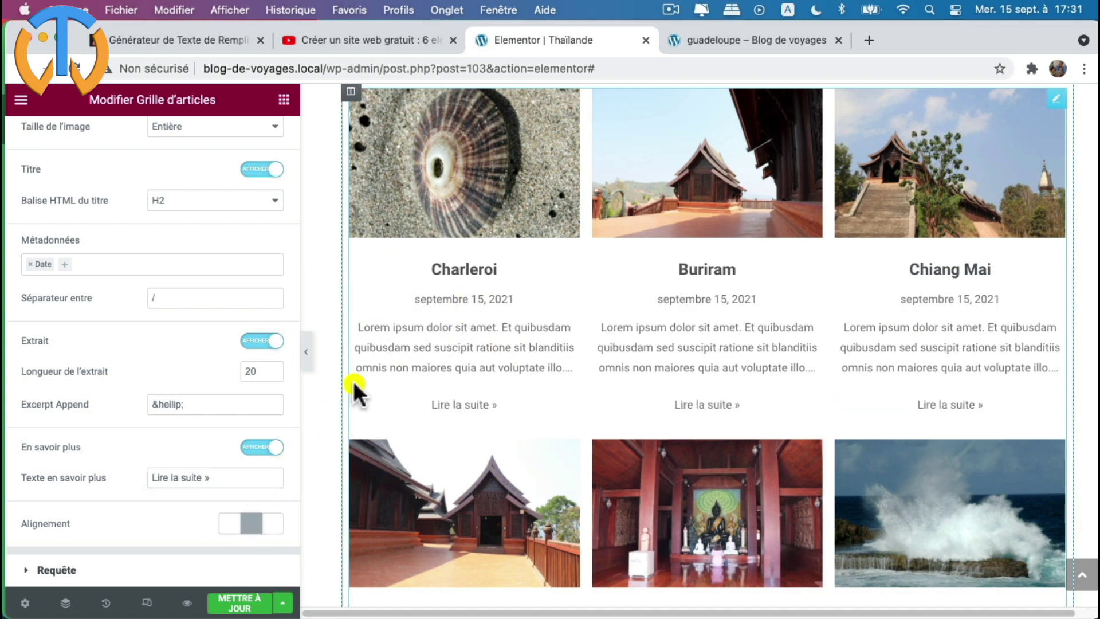
left_click(278, 524)
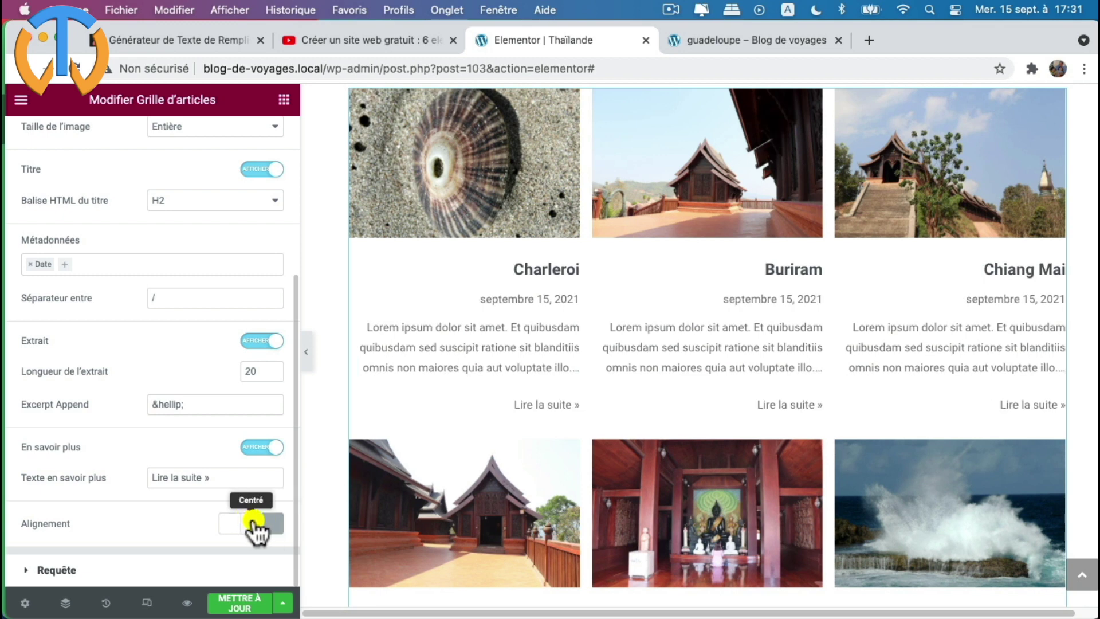
left_click(252, 523)
- Restrict the article grid's query to the Thaïlande category and check the posts in the preview
scroll(177, 411, "up", 5)
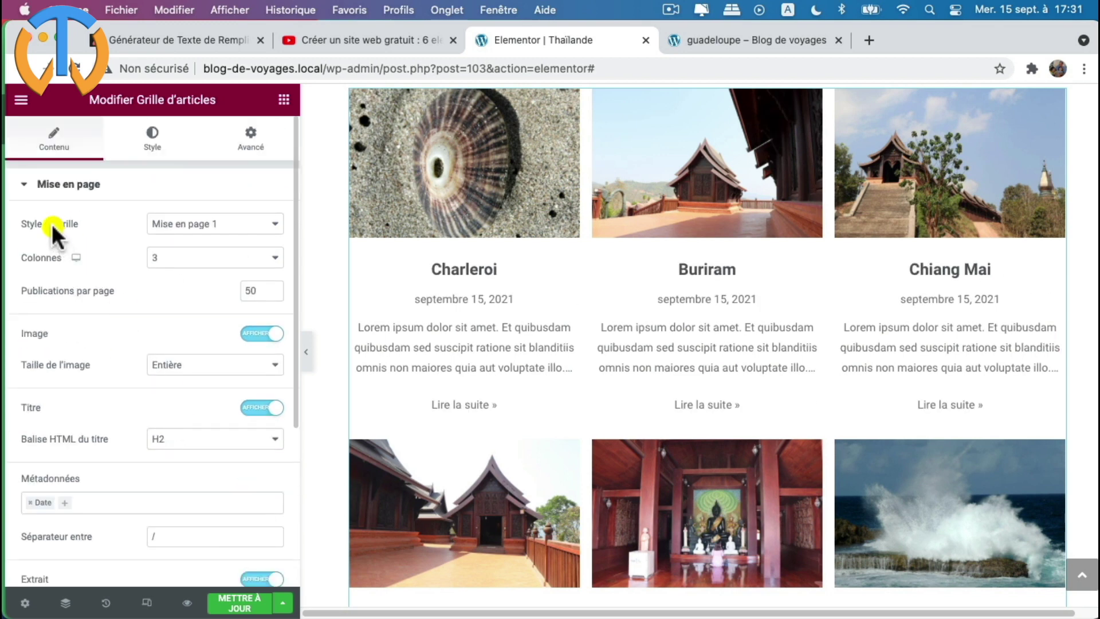
left_click(24, 184)
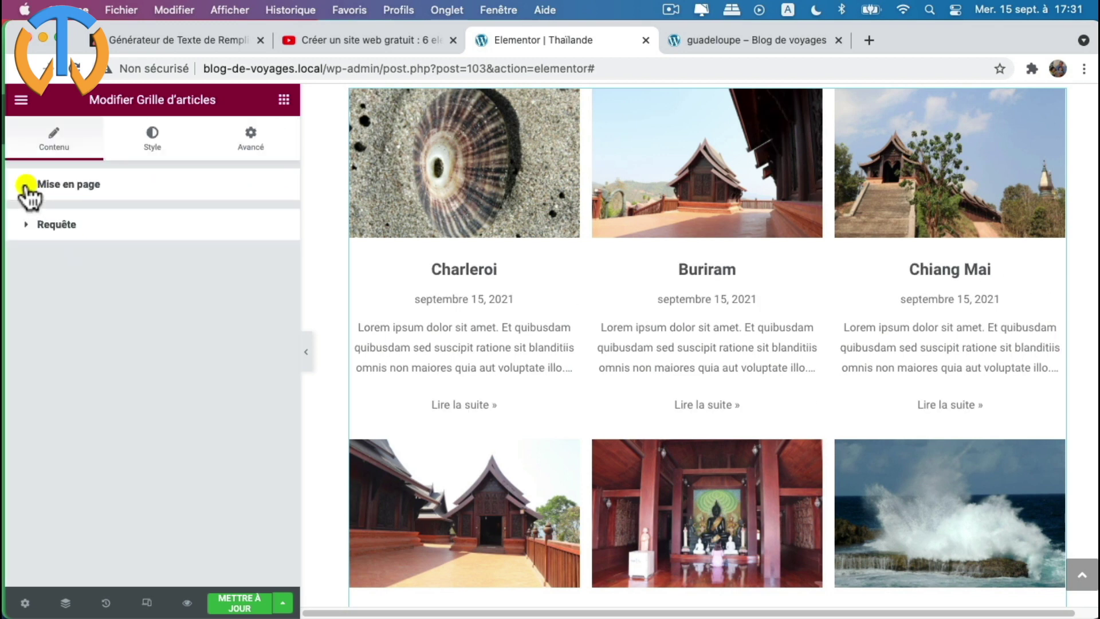
left_click(27, 226)
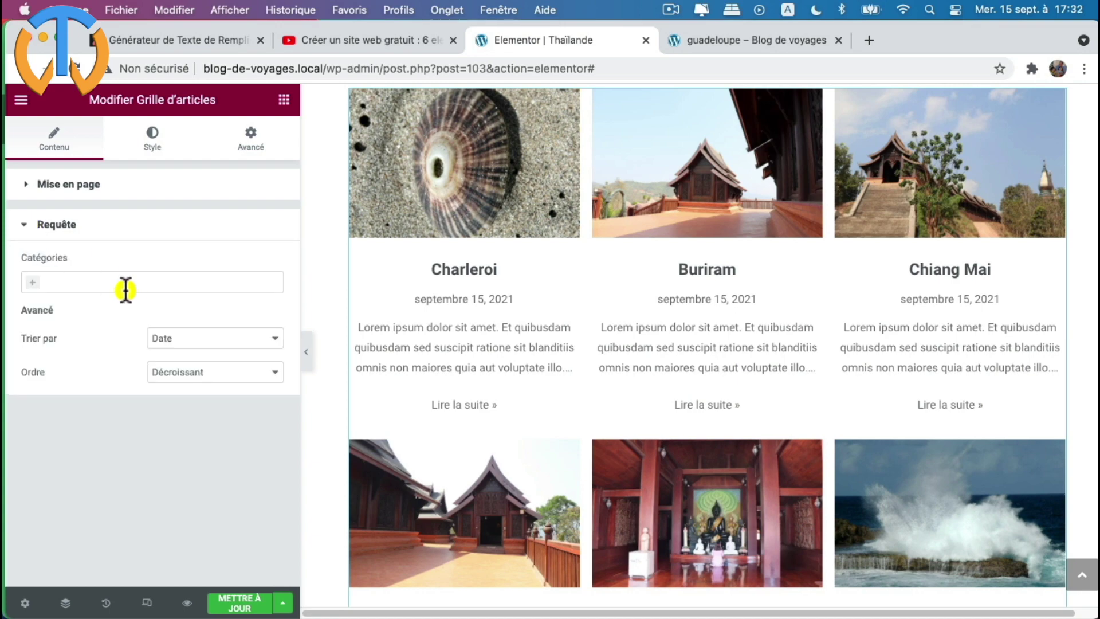
scroll(422, 361, "up", 4)
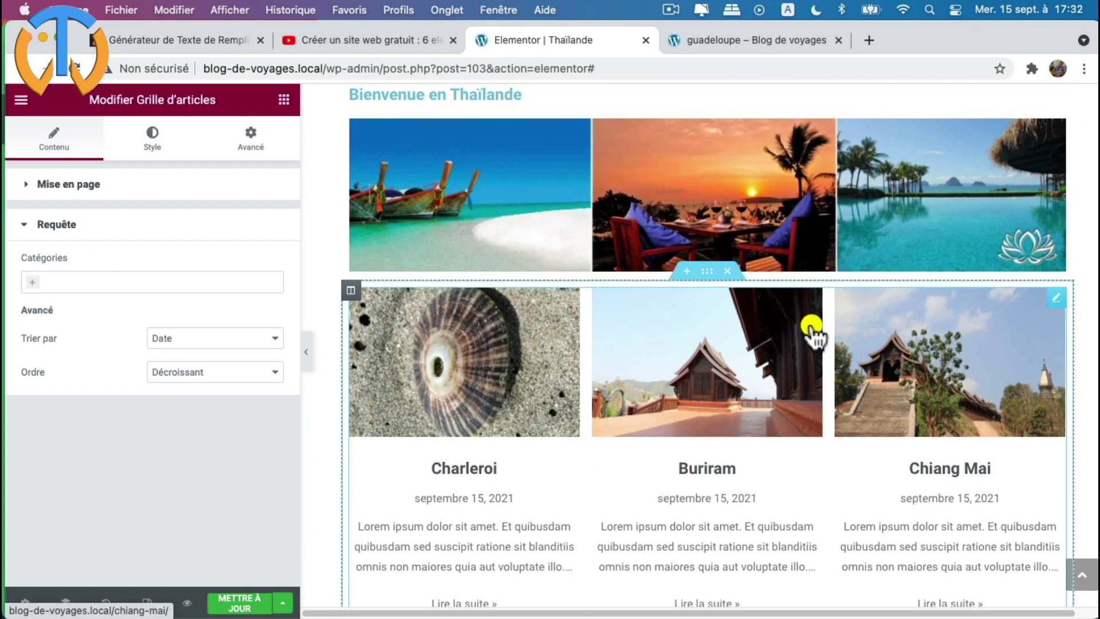
scroll(782, 474, "down", 1)
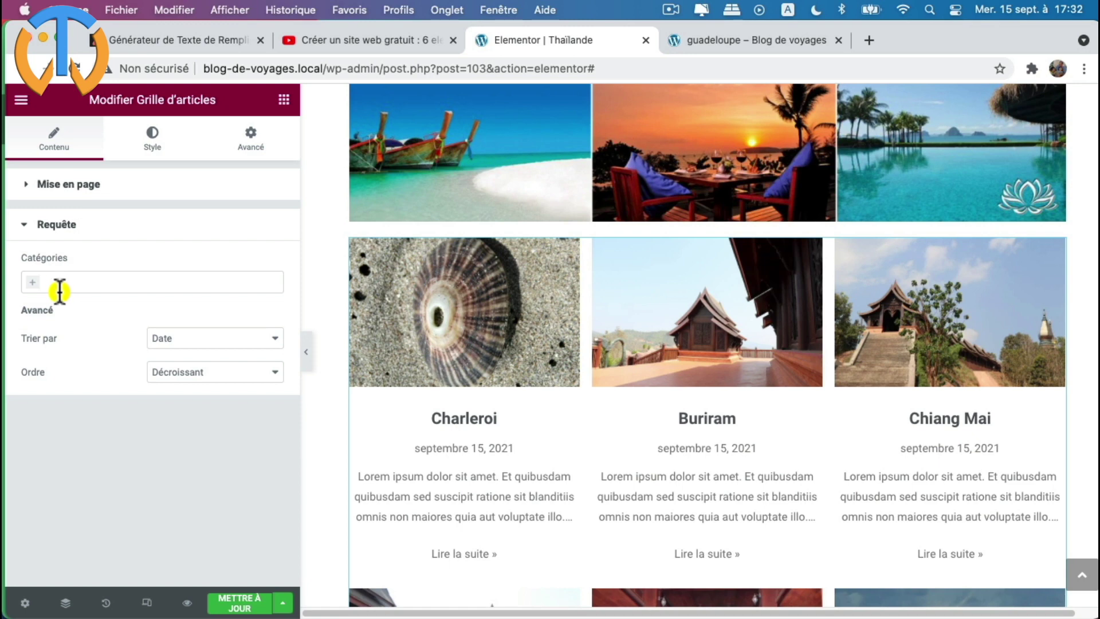
left_click(31, 282)
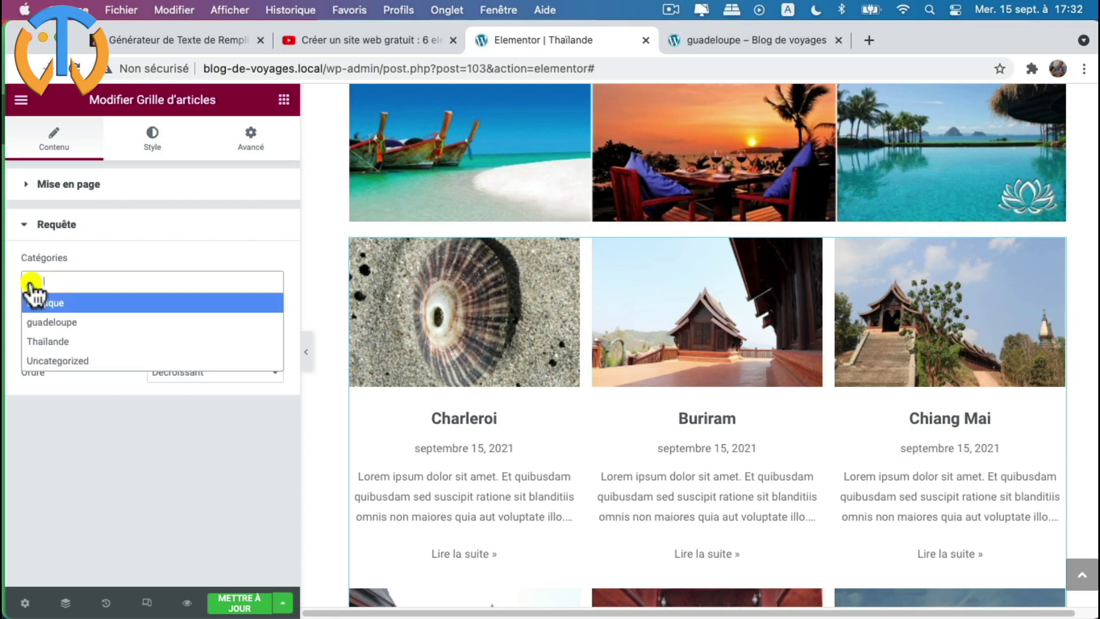
left_click(65, 341)
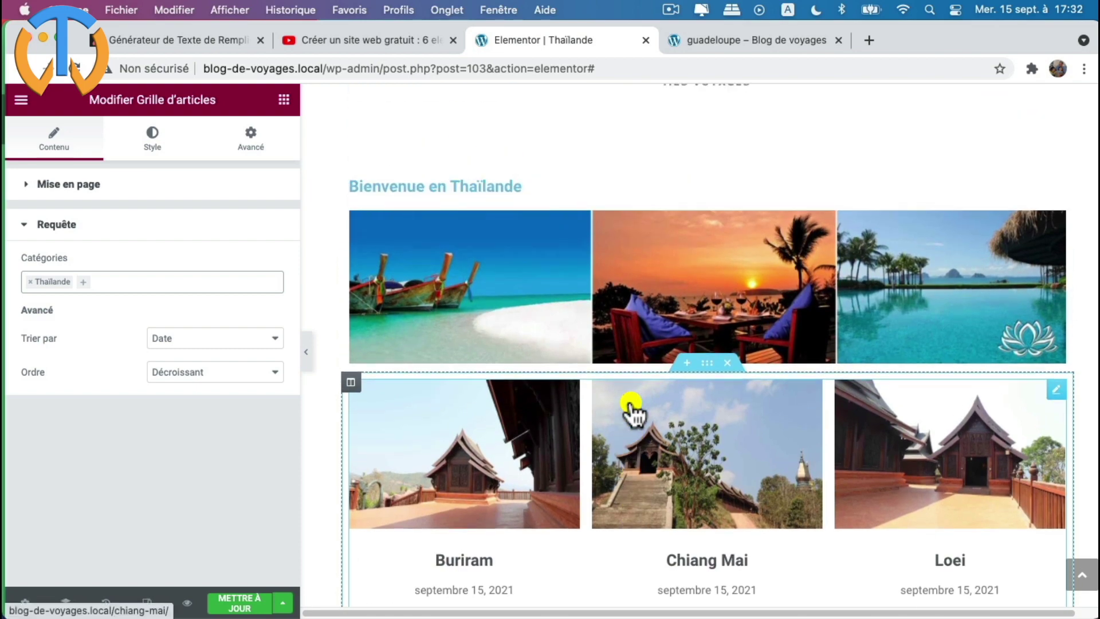
scroll(633, 410, "down", 5)
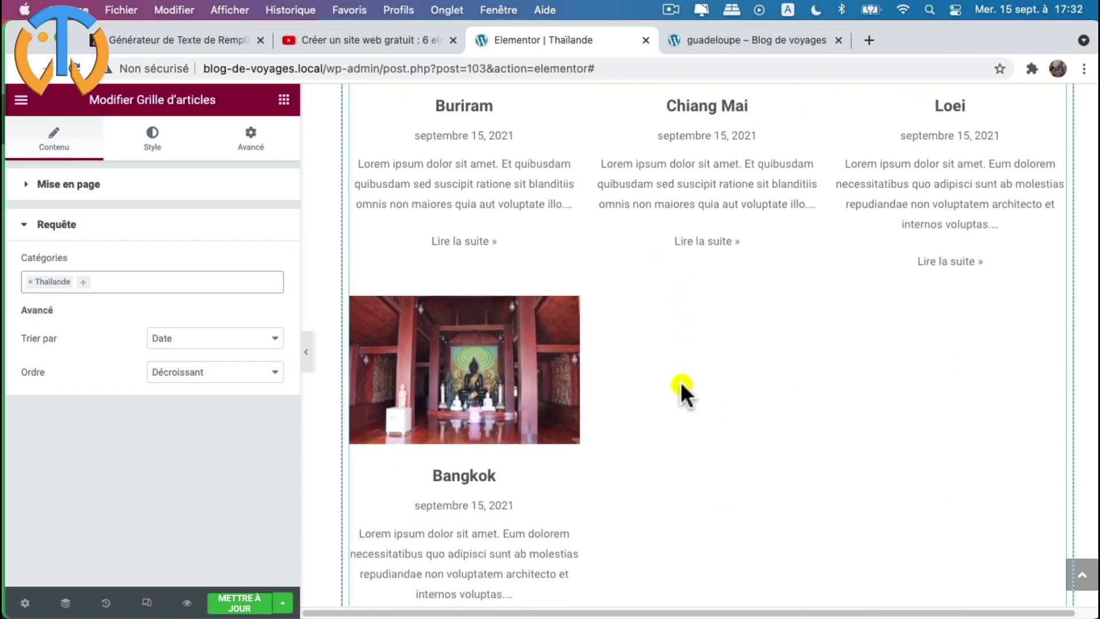
scroll(680, 384, "up", 3)
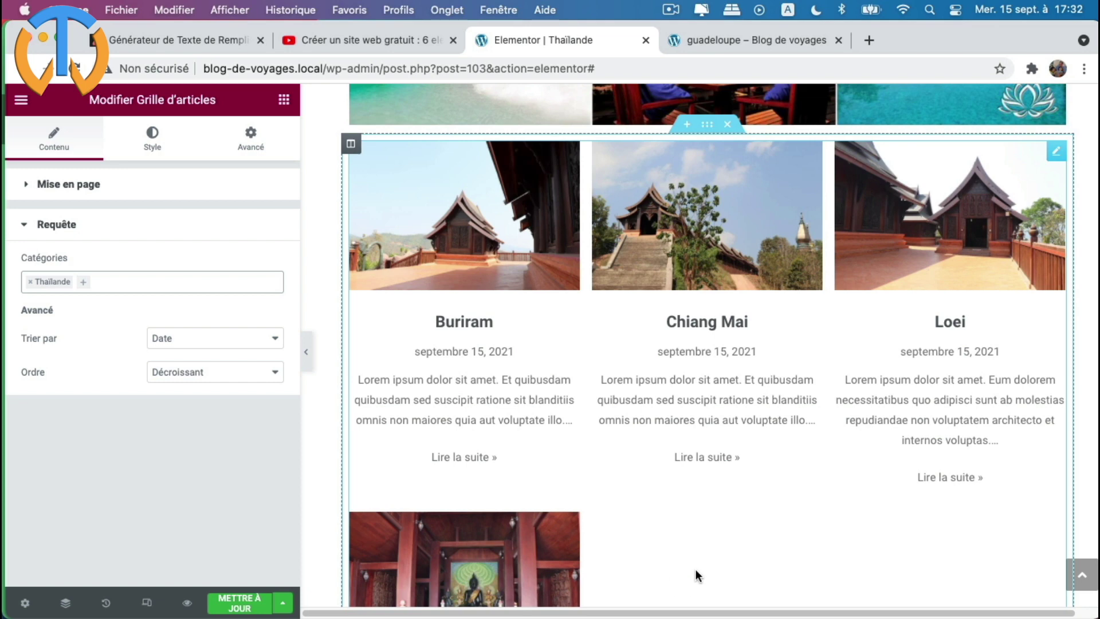
- Review the sort field and order options in the article grid's query settings without changing them
left_click(179, 362)
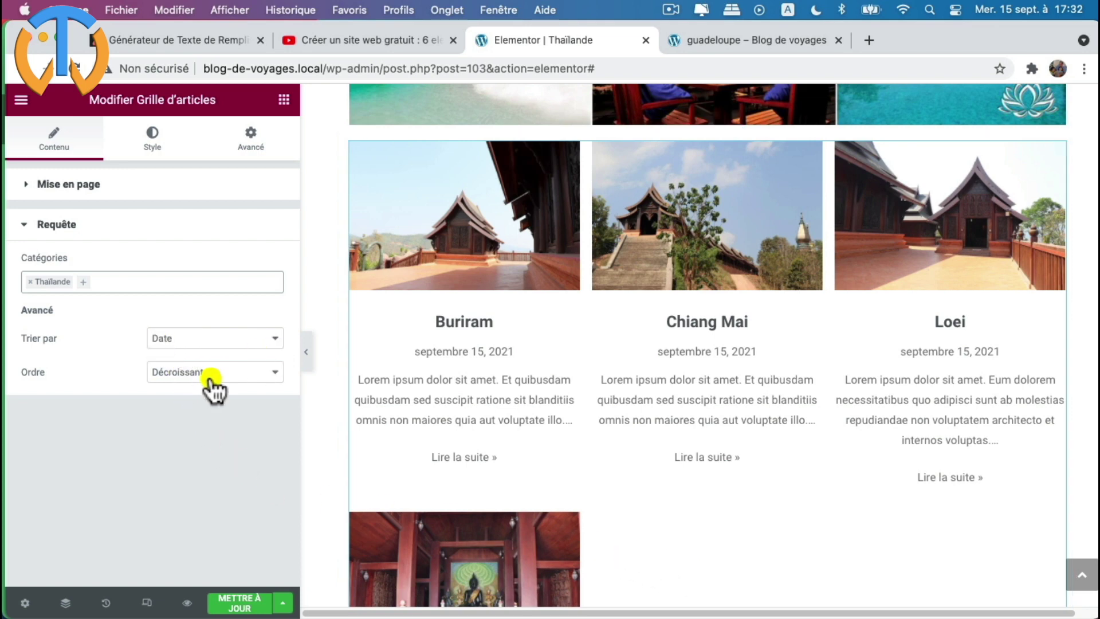
left_click(192, 378)
left_click(197, 372)
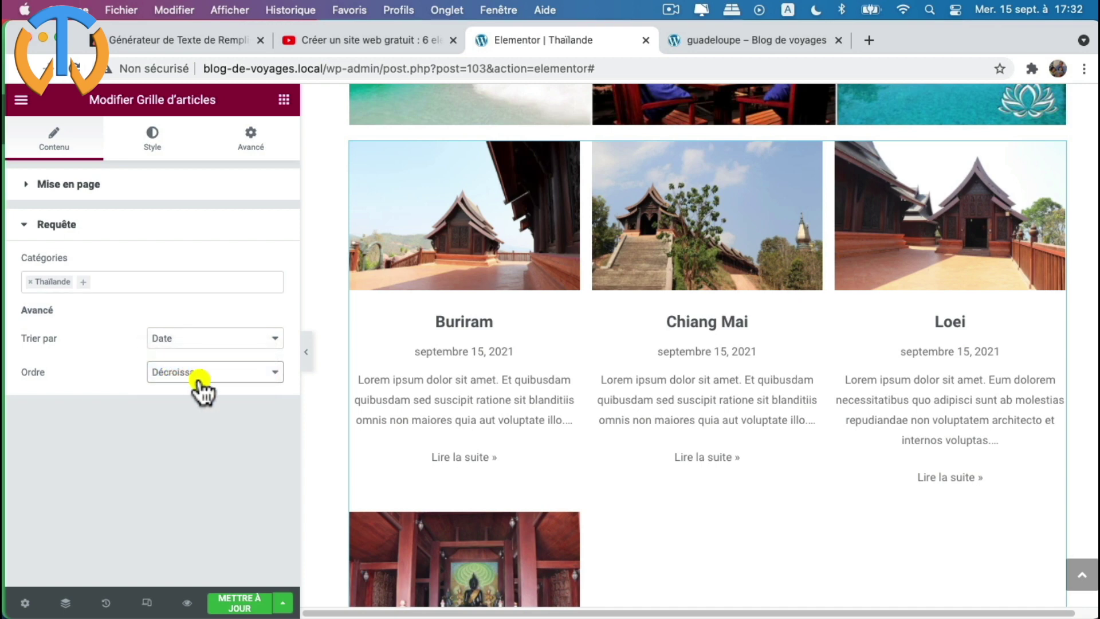
left_click(15, 226)
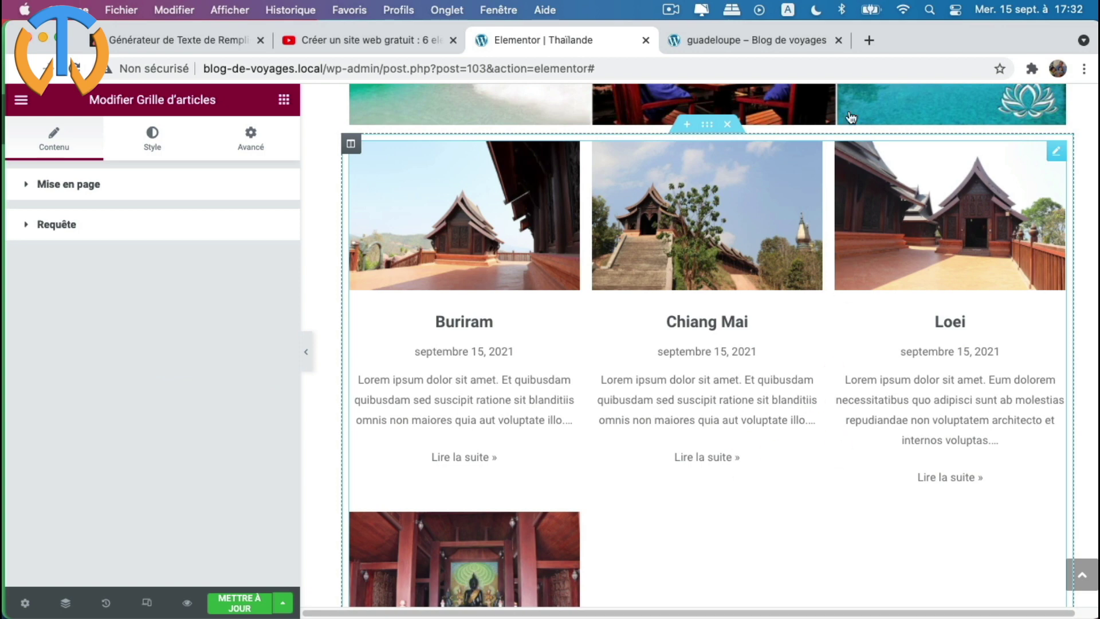
- Examine the blog's Guadeloupe and Thaïlande category pages for comparison and return to the Elementor editor
left_click(794, 39)
scroll(521, 410, "down", 3)
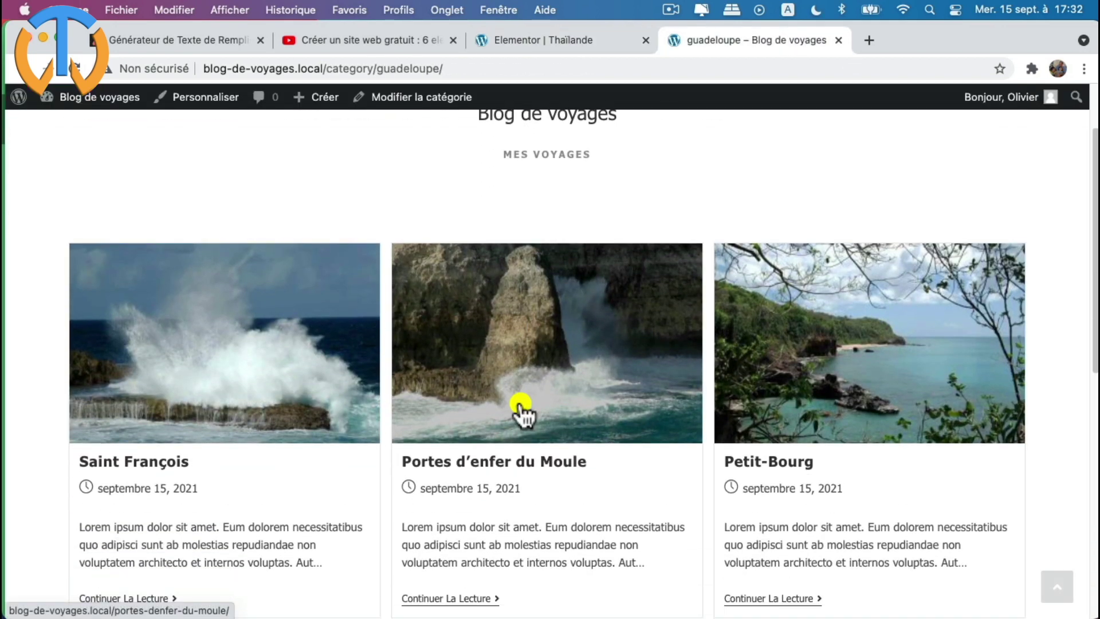
scroll(521, 409, "up", 3)
left_click(657, 138)
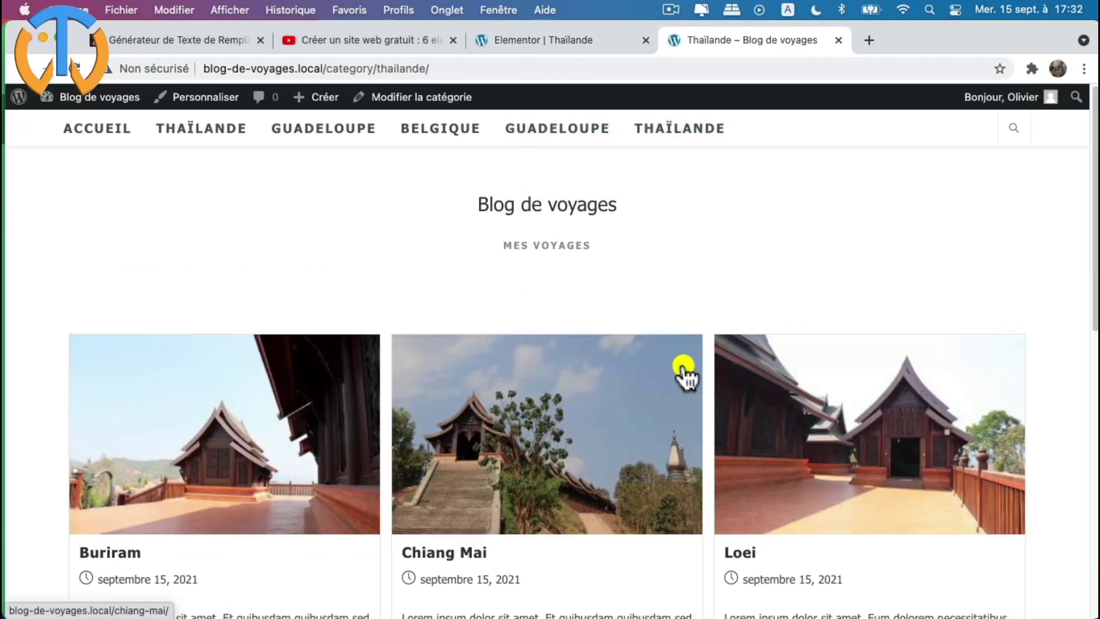
scroll(572, 353, "down", 8)
scroll(621, 452, "up", 4)
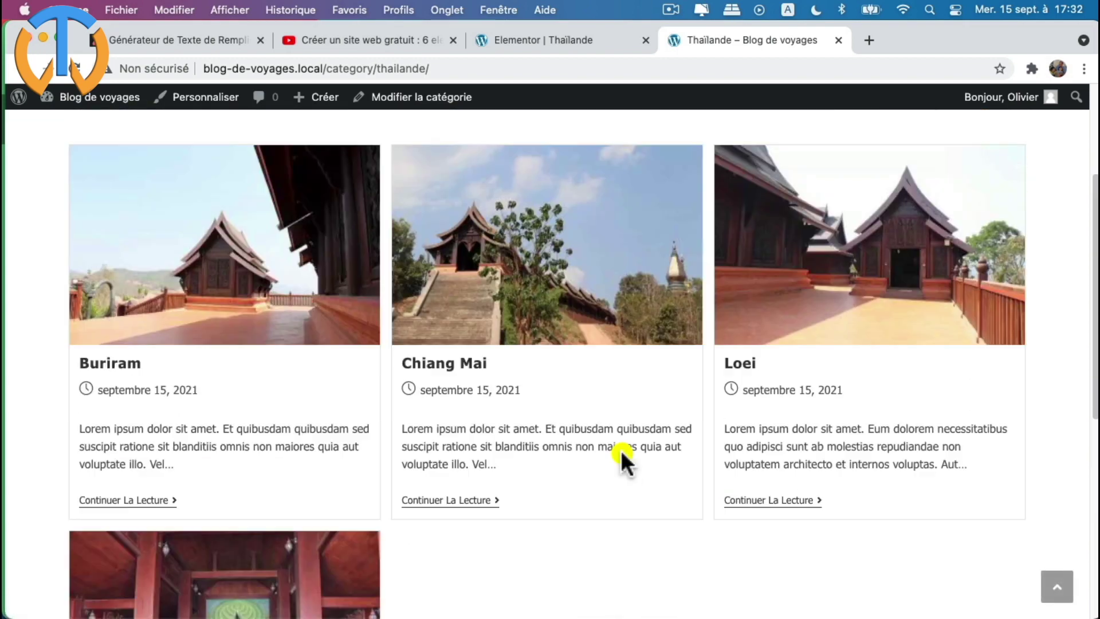
scroll(620, 449, "up", 4)
left_click(551, 40)
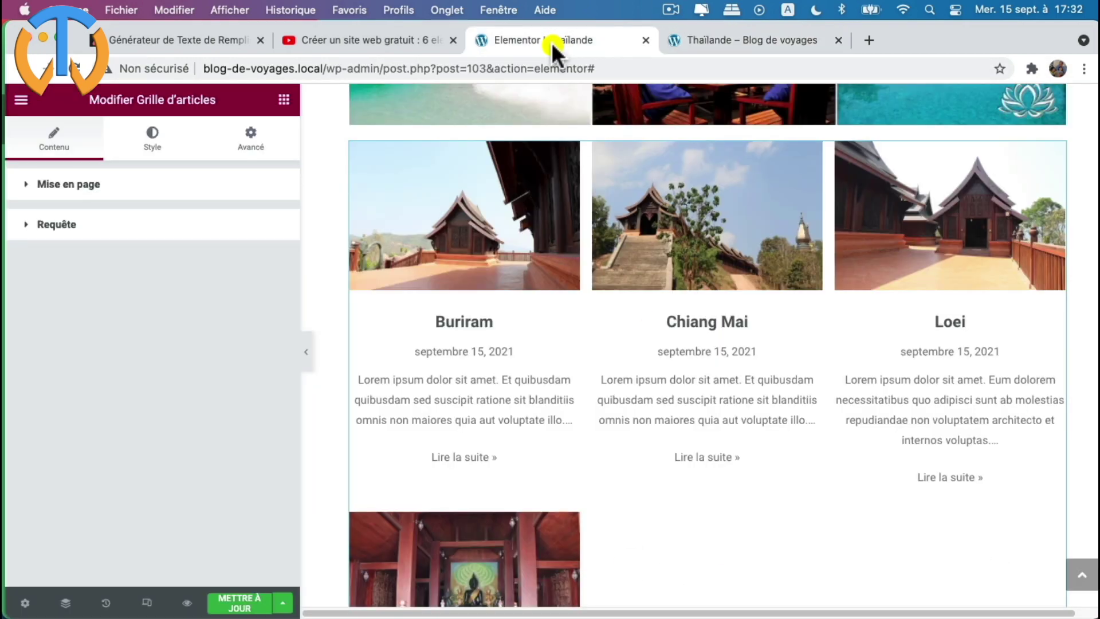
- Set the article grid's outer column margins to 15 and outer row margins to 29
left_click(152, 148)
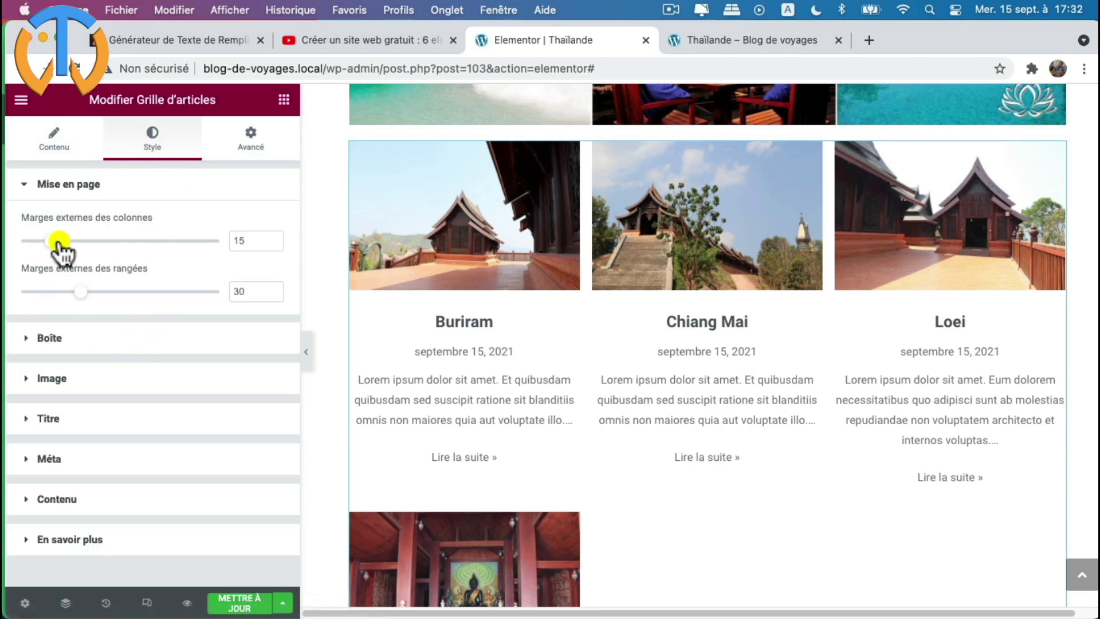
left_click_drag(50, 241, 52, 242)
left_click_drag(82, 291, 79, 292)
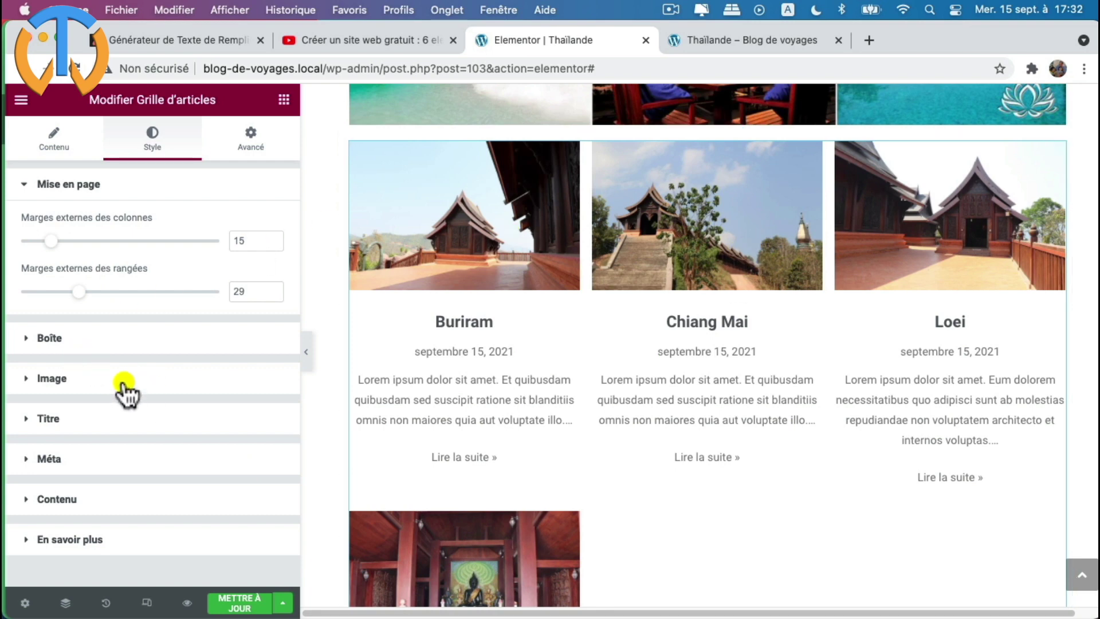
left_click(23, 187)
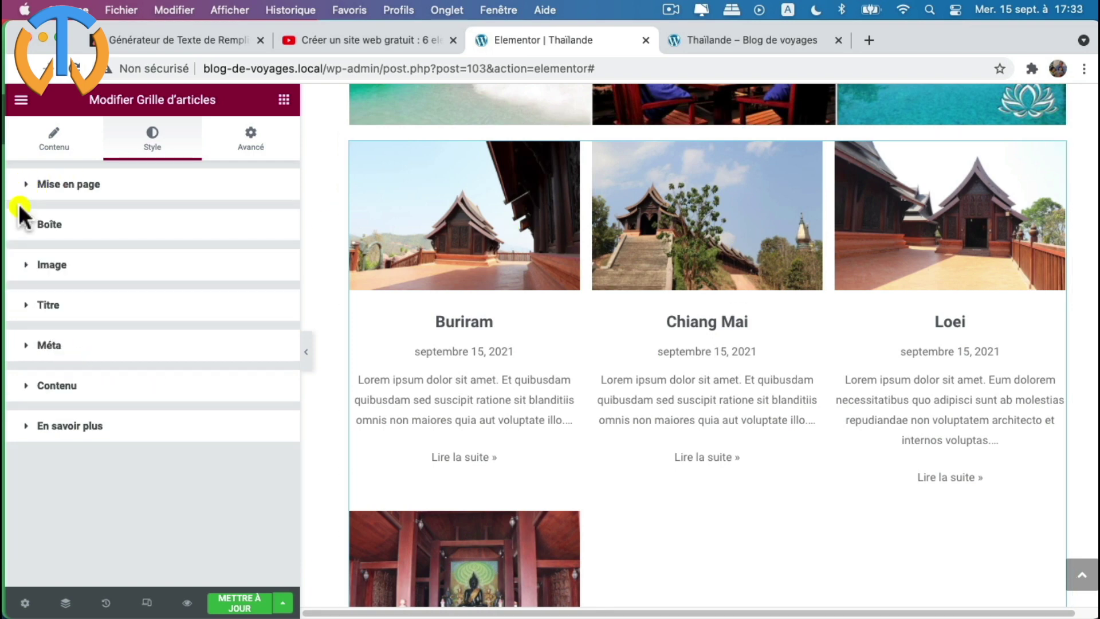
- Give the grid's article boxes a light grey #EFEFEF background in their normal state
left_click(27, 227)
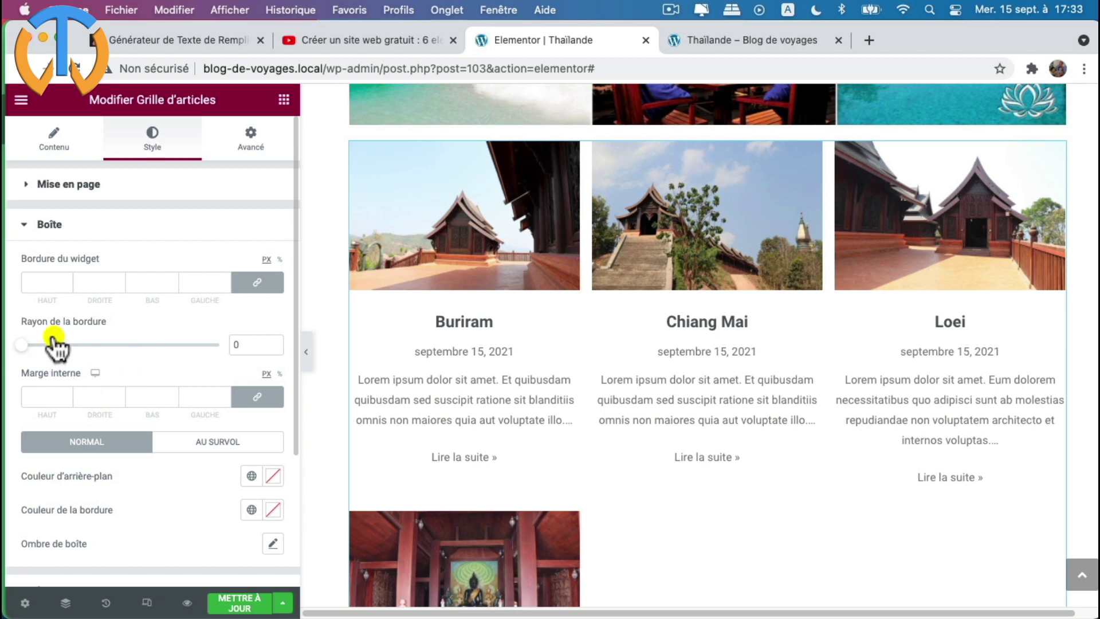
scroll(141, 400, "down", 3)
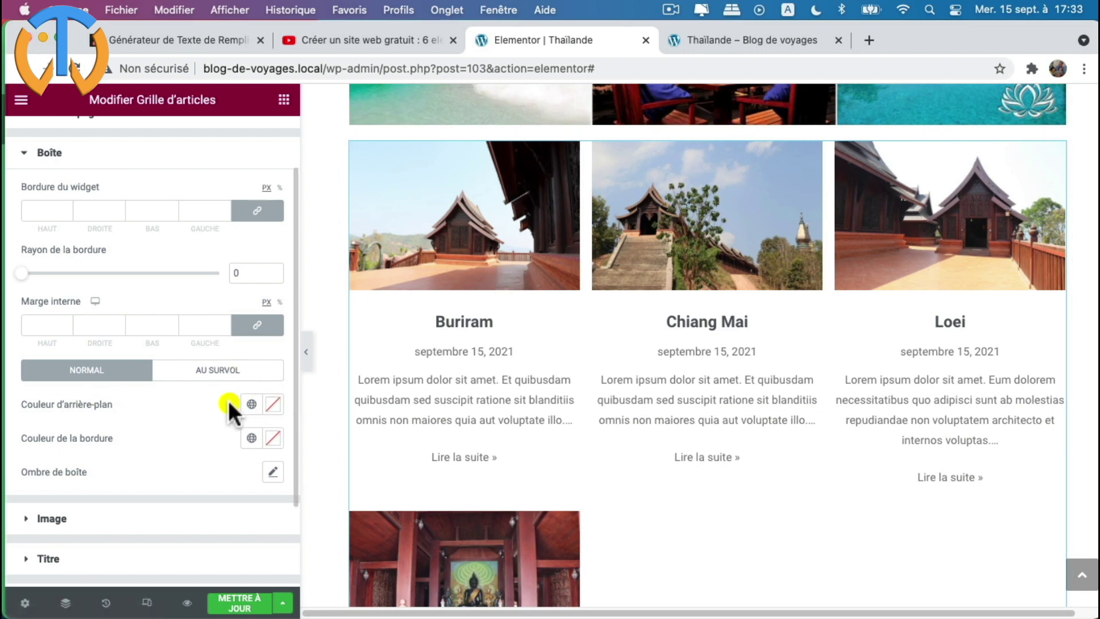
left_click(273, 404)
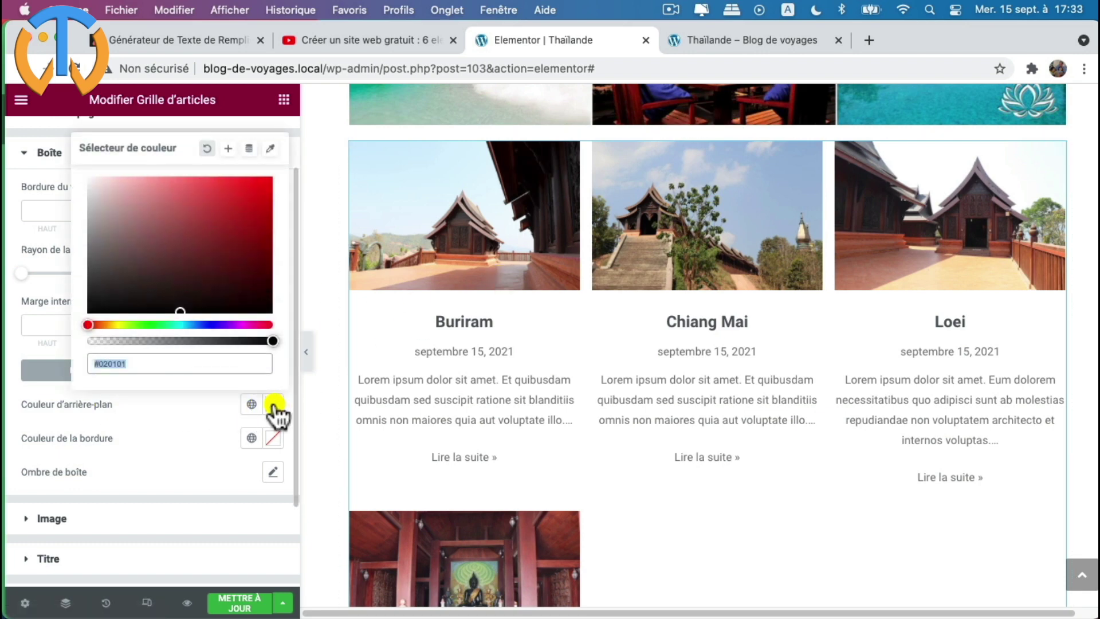
left_click(115, 290)
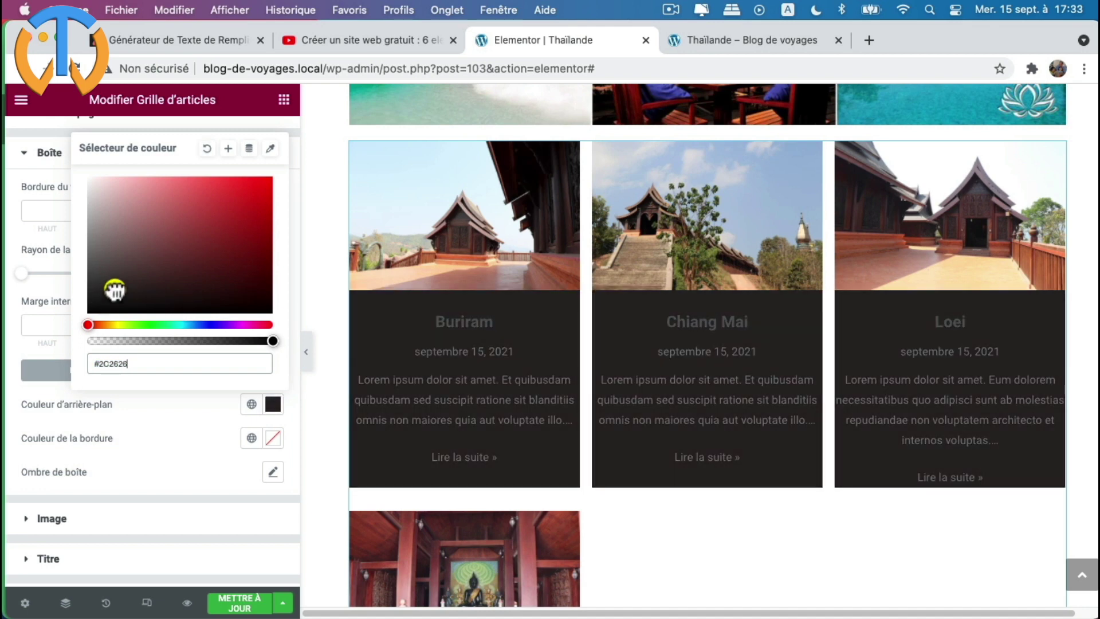
left_click_drag(114, 290, 87, 186)
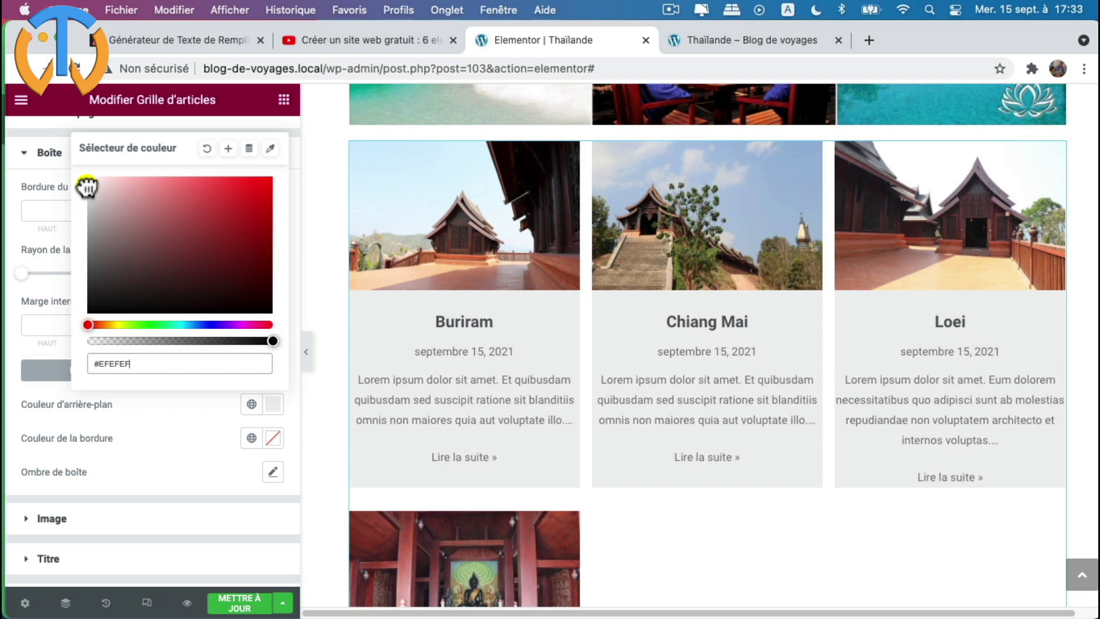
left_click(157, 424)
- Set the background colour of the grid's article boxes to white #FFFFFF for the hover state
left_click(214, 369)
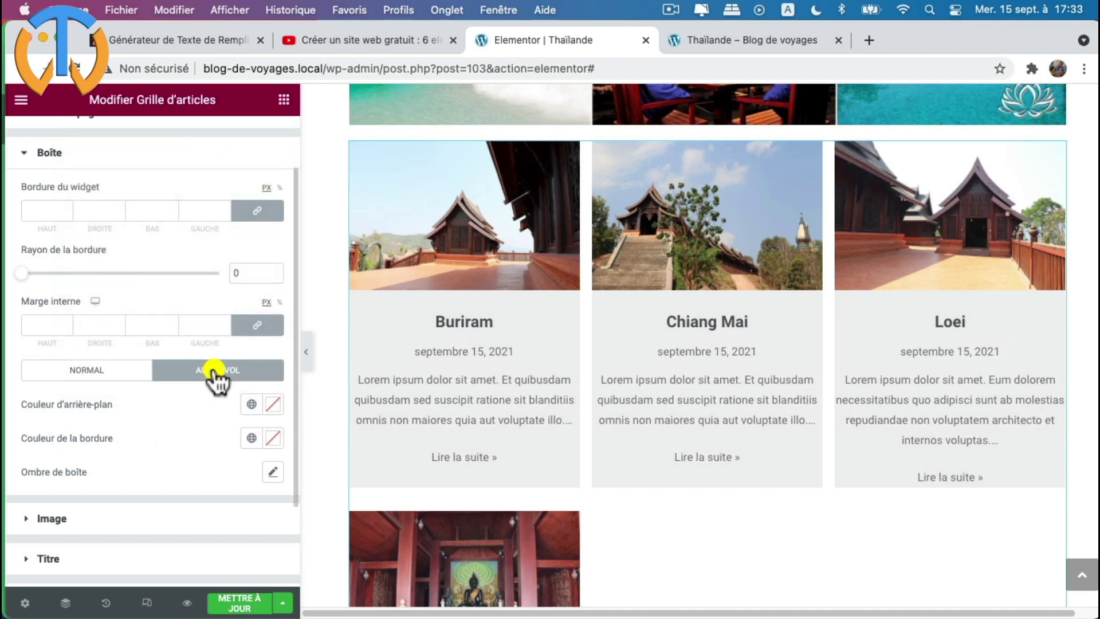
left_click(268, 402)
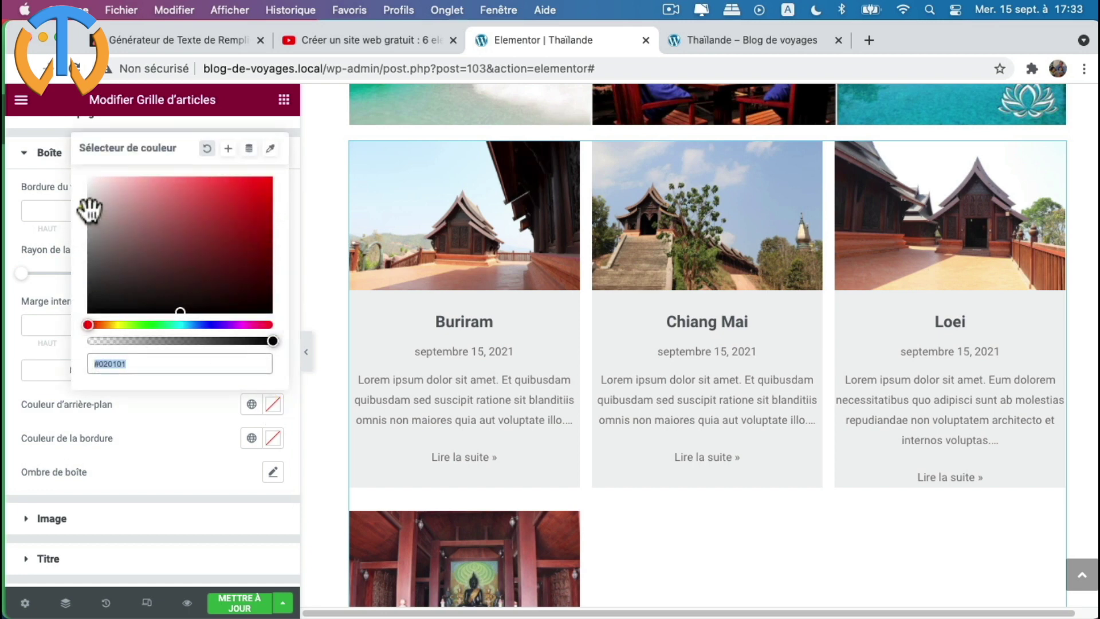
mouse_move(88, 208)
left_mouse_down()
mouse_move(91, 196)
mouse_move(90, 209)
left_mouse_up()
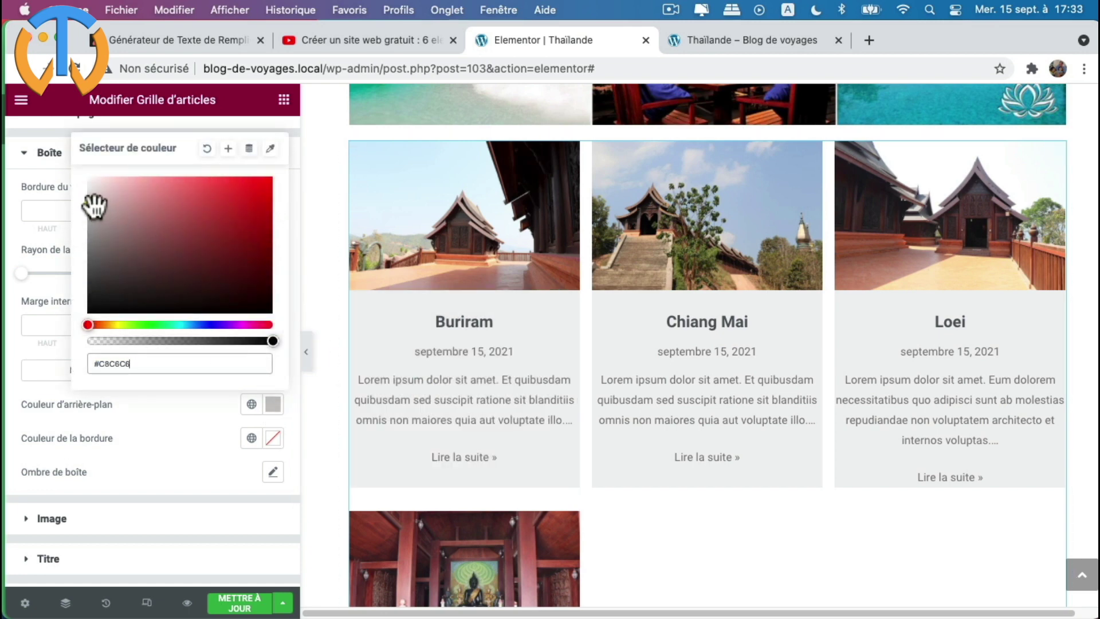
left_click(87, 191)
left_click_drag(87, 191, 88, 186)
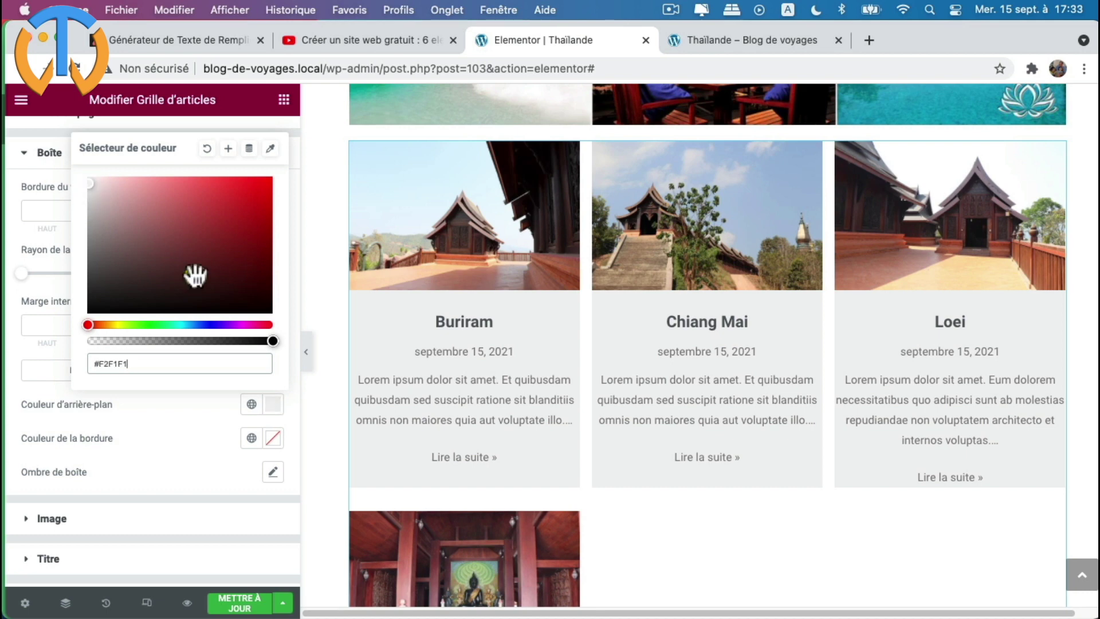
left_click_drag(91, 187, 90, 184)
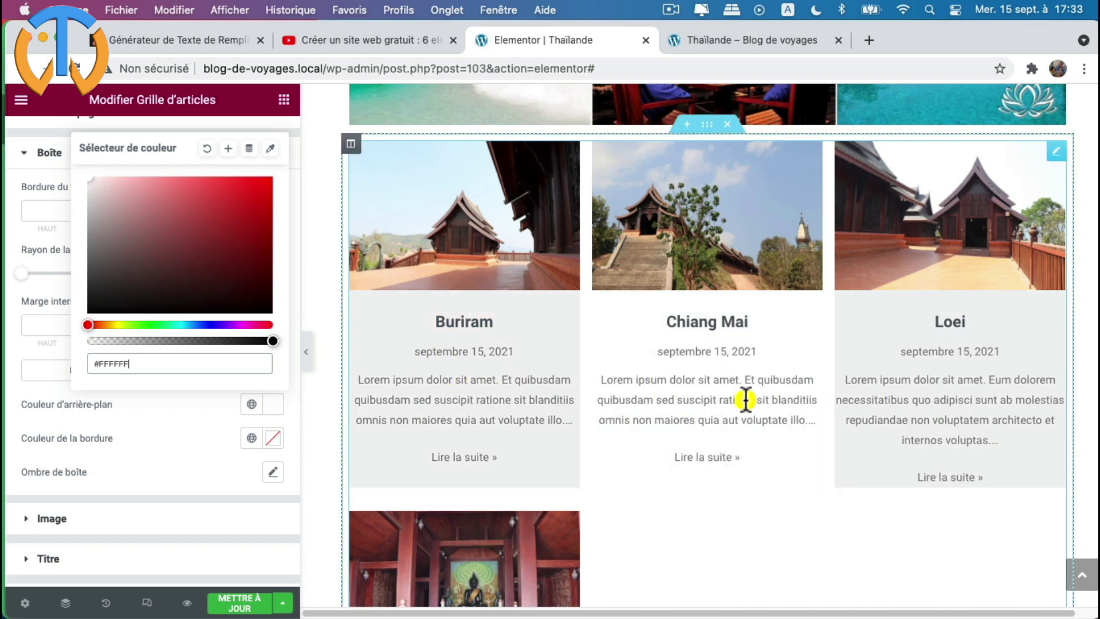
- Examine the article box style on the blog's Thaïlande category page and return to the Elementor editor
left_click(734, 45)
scroll(241, 472, "down", 4)
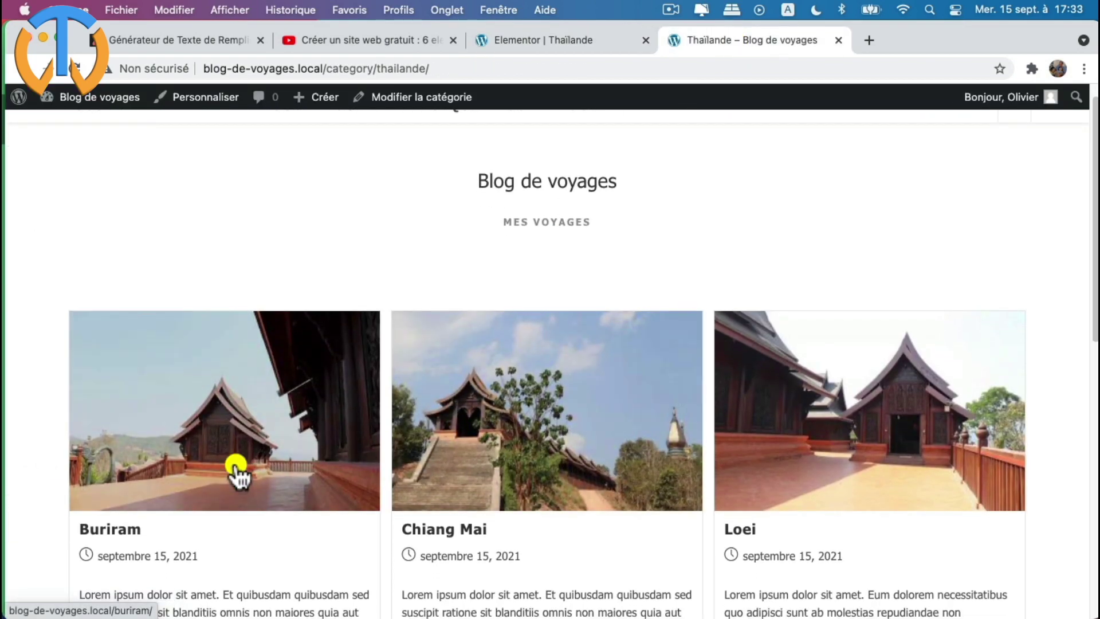
scroll(261, 475, "down", 2)
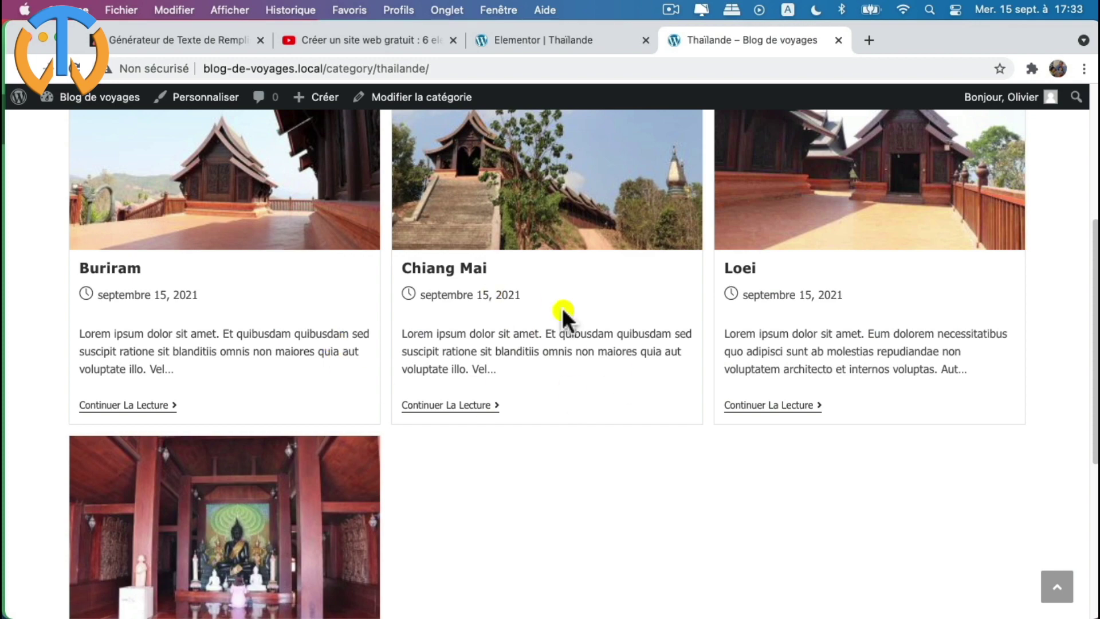
left_click(562, 38)
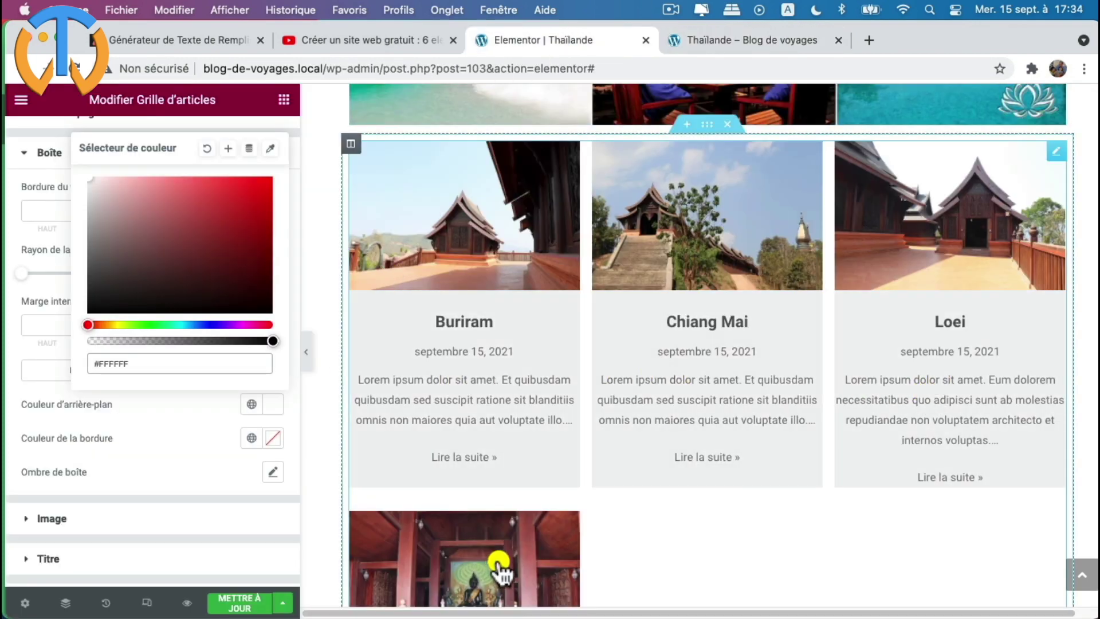
- Round the corners of the grid's article boxes with a border radius of 15
left_click(177, 413)
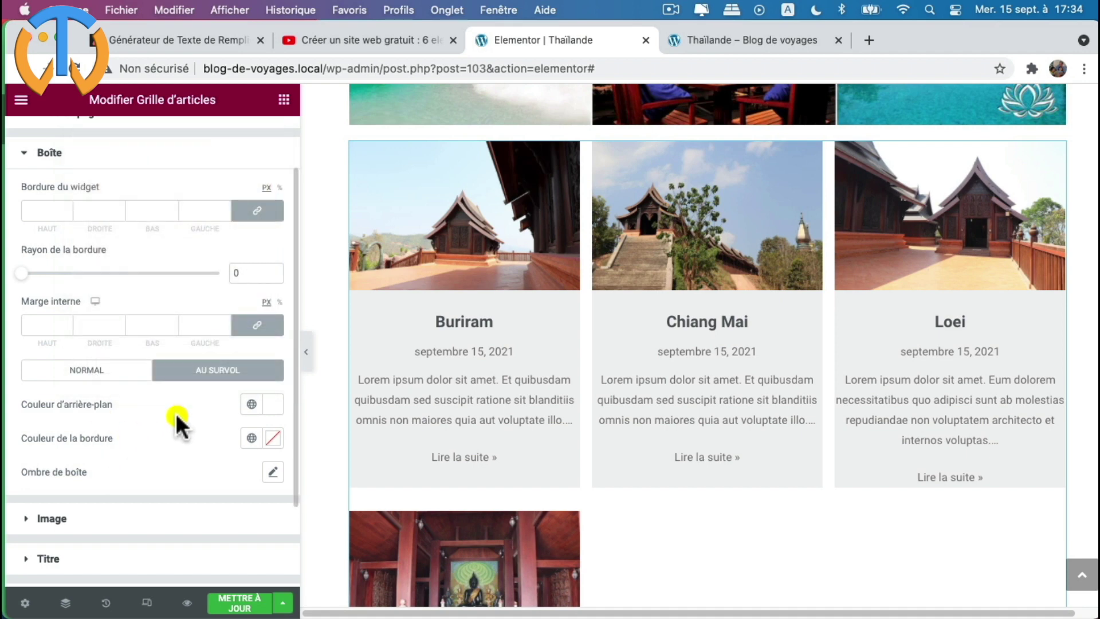
left_click(82, 371)
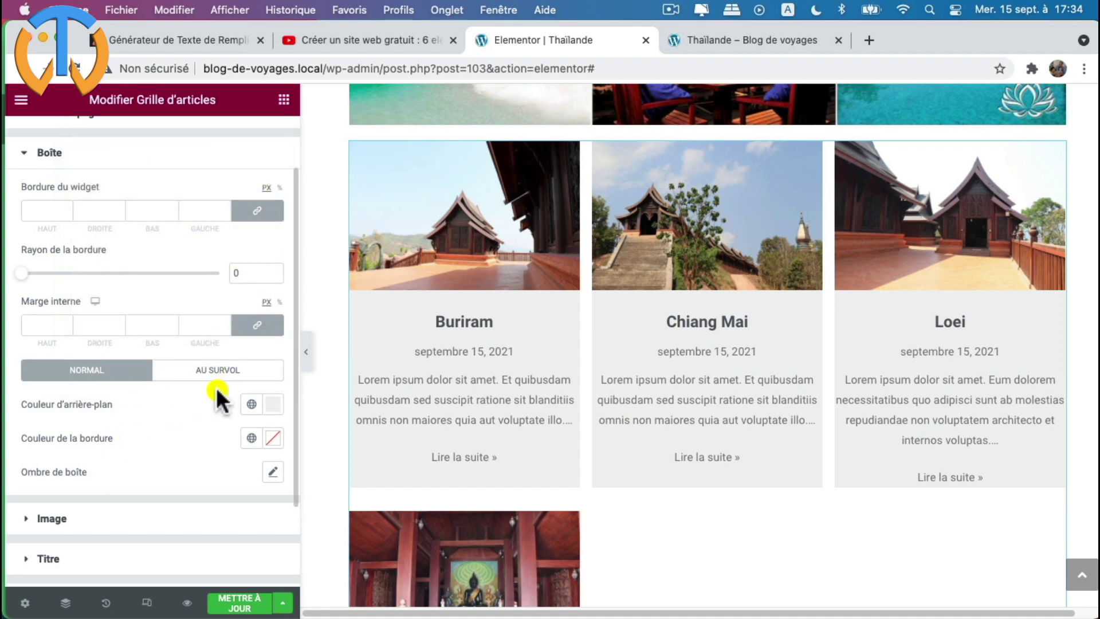
scroll(172, 412, "up", 2)
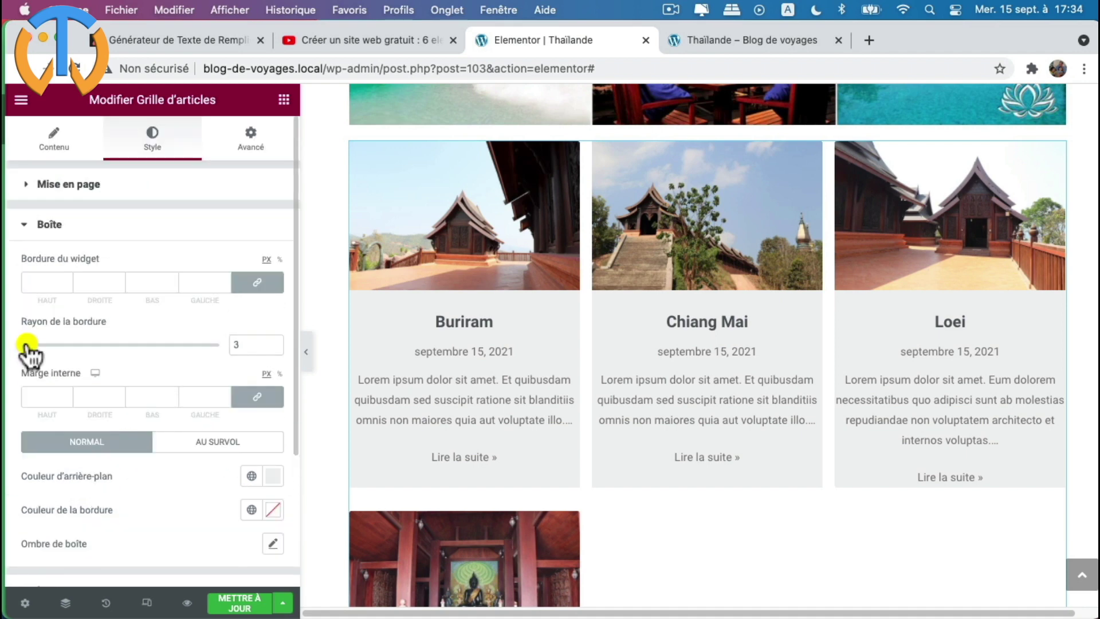
mouse_move(23, 344)
left_mouse_down()
mouse_move(39, 344)
mouse_move(22, 345)
left_mouse_up()
left_click_drag(25, 345, 39, 346)
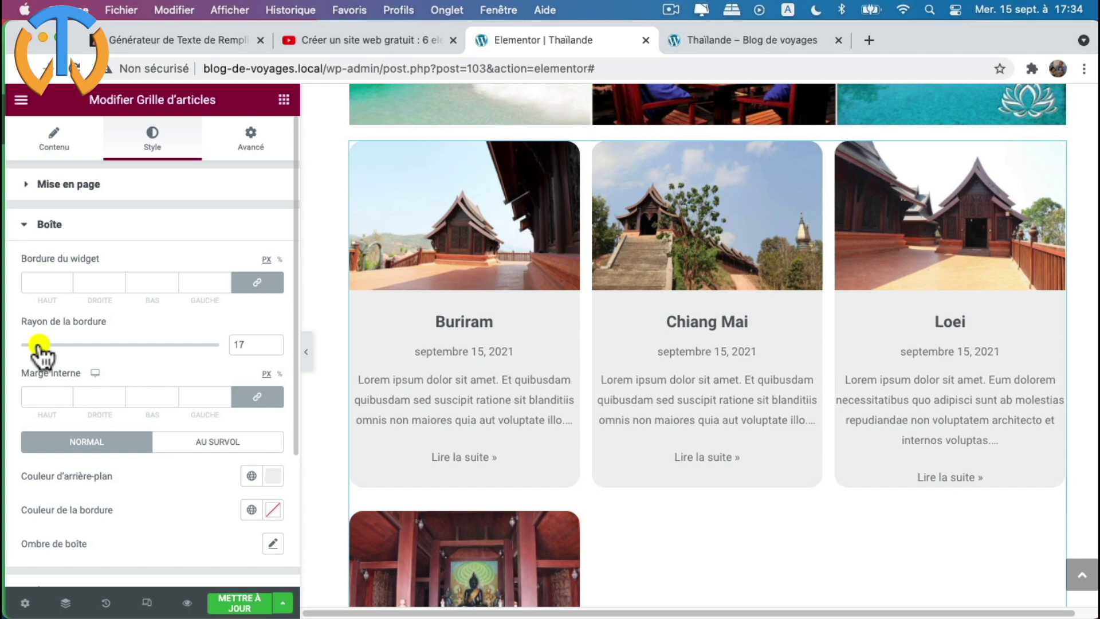
left_click_drag(37, 347, 38, 349)
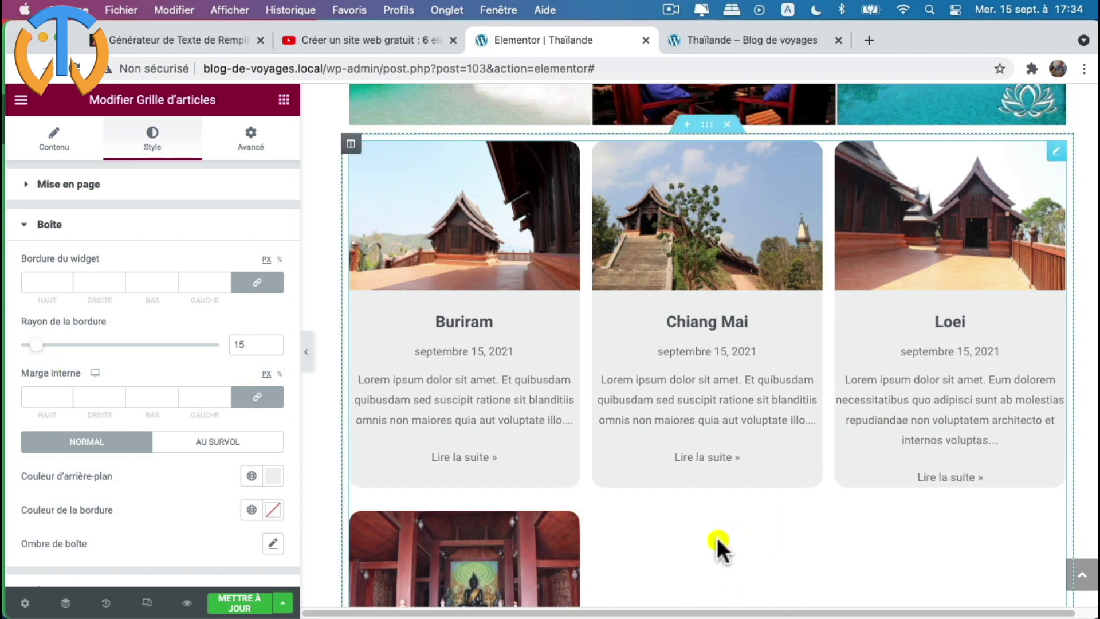
scroll(707, 559, "down", 2)
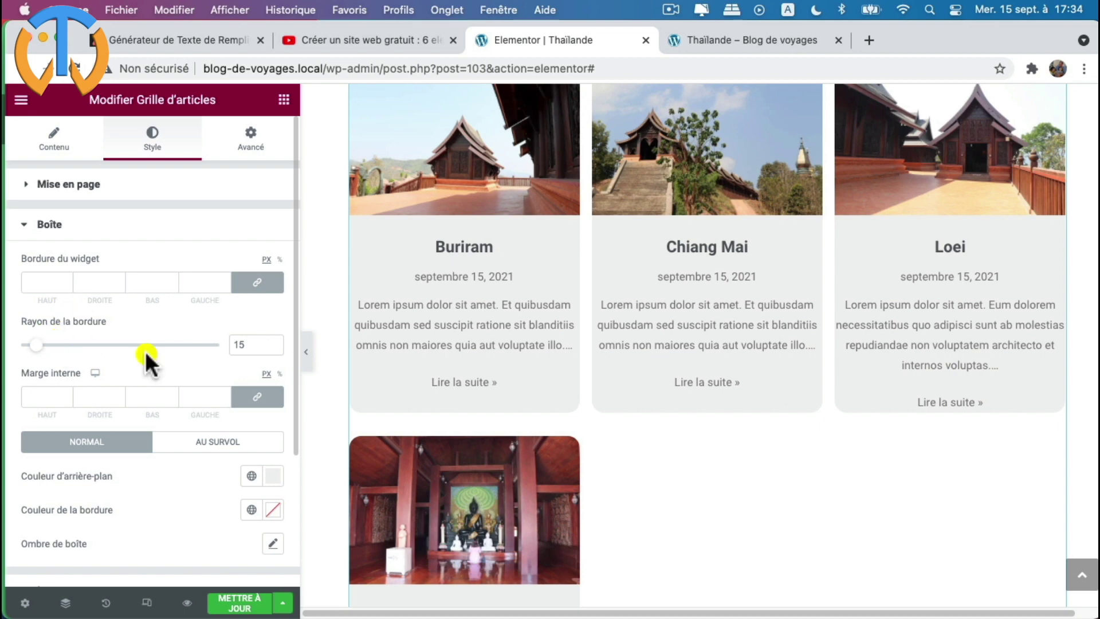
- Add a box shadow with a horizontal offset of 4 to the article boxes' normal state and update the page
scroll(135, 366, "down", 3)
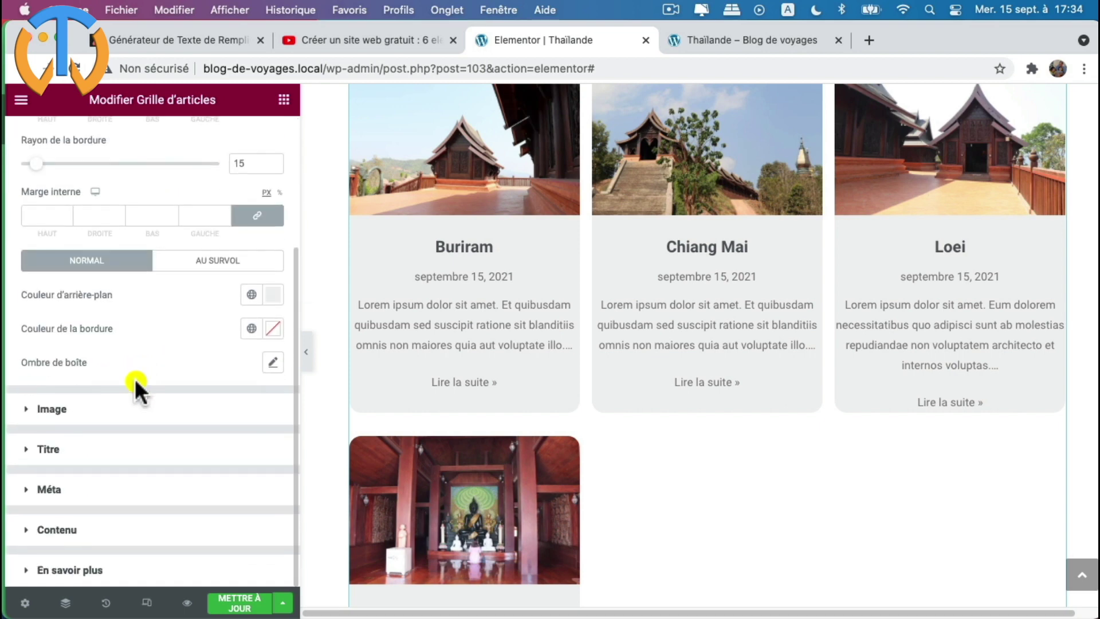
left_click(271, 362)
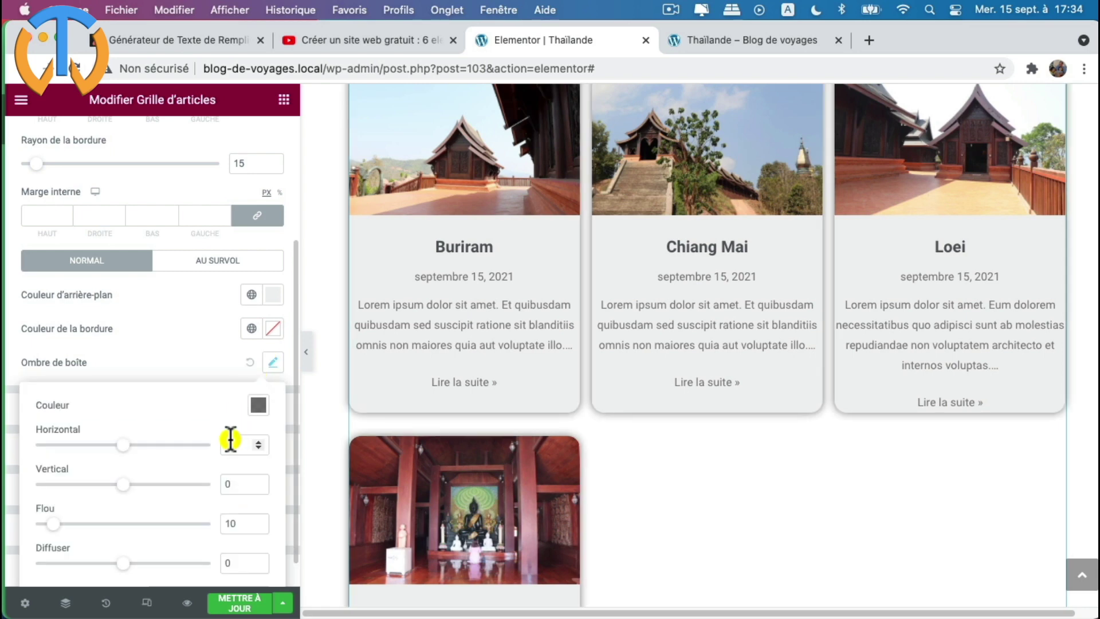
left_click_drag(125, 446, 129, 445)
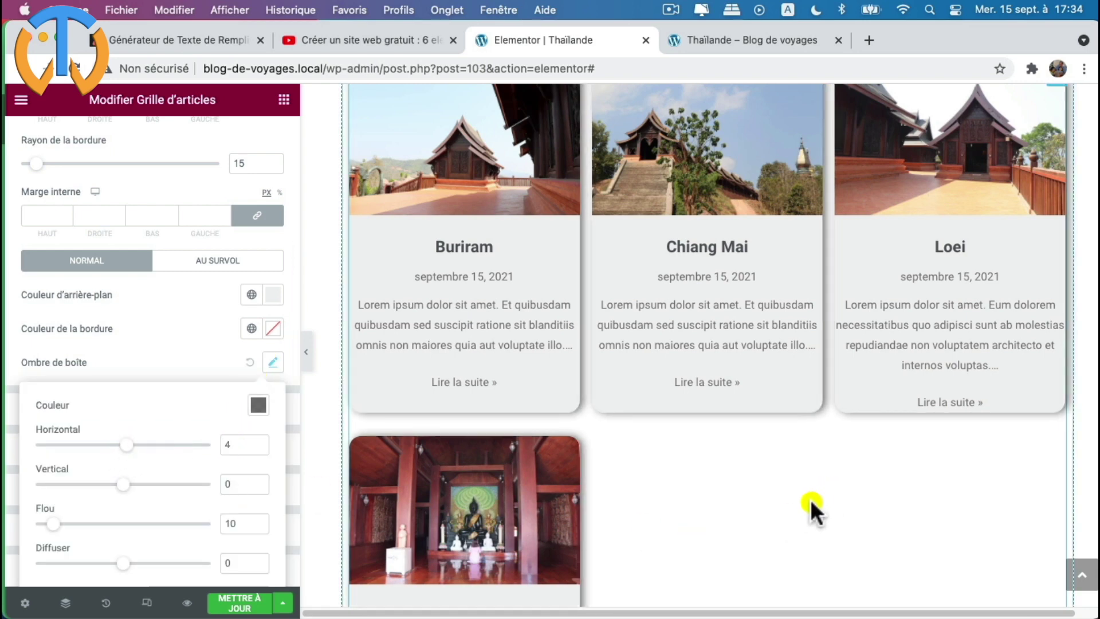
left_click(240, 603)
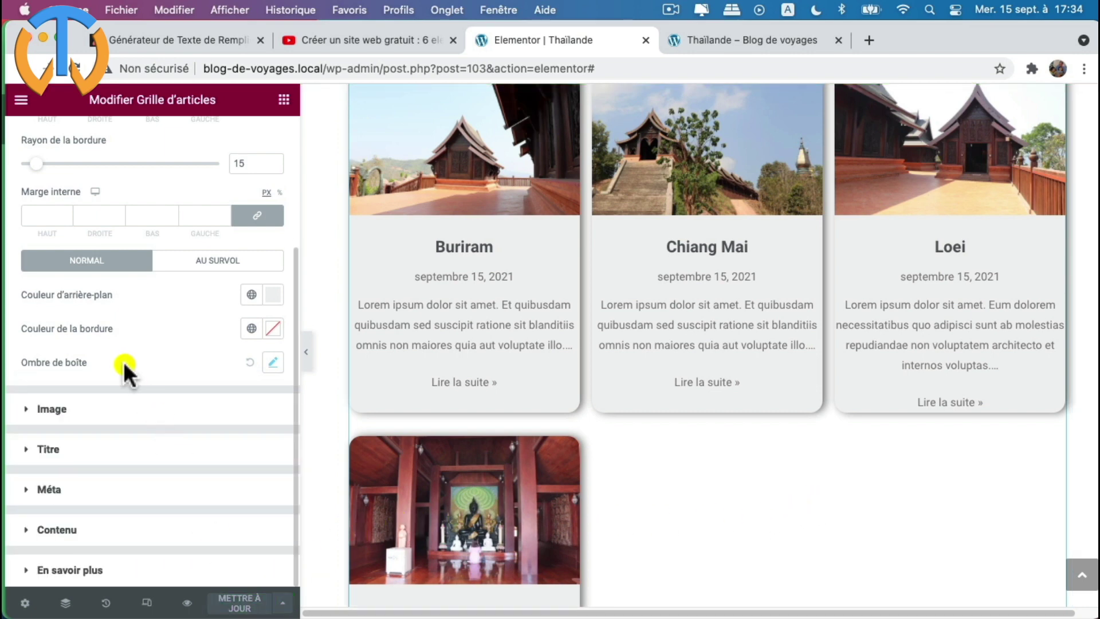
- Set the margin of the article grid's images to 5 px on all four sides
scroll(122, 361, "up", 2)
scroll(123, 354, "up", 4)
left_click(29, 216)
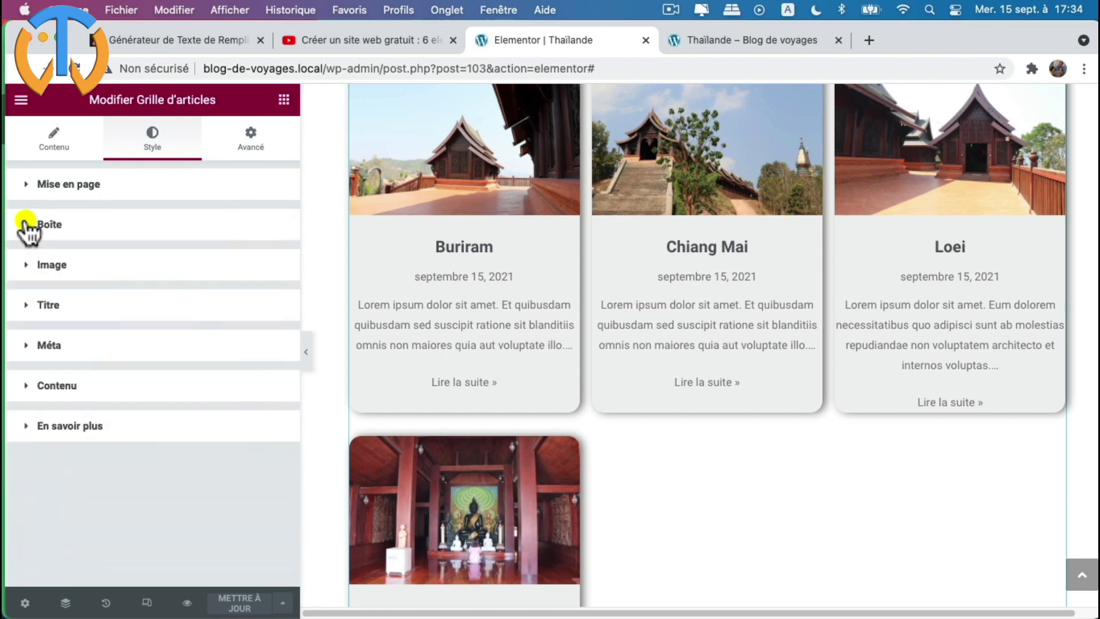
left_click(29, 265)
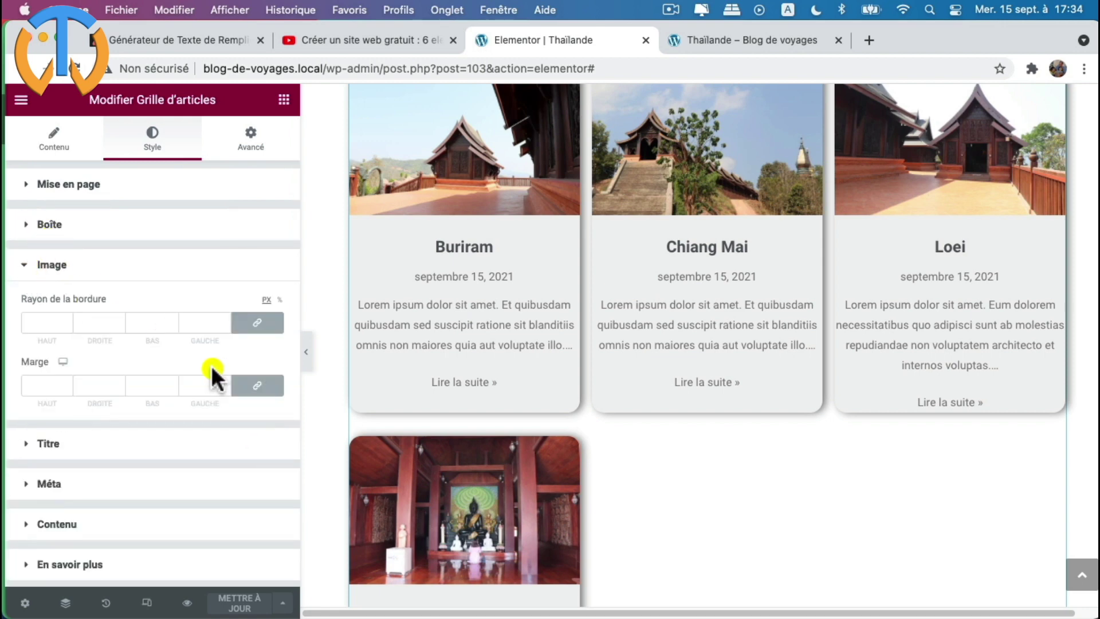
scroll(426, 356, "up", 3)
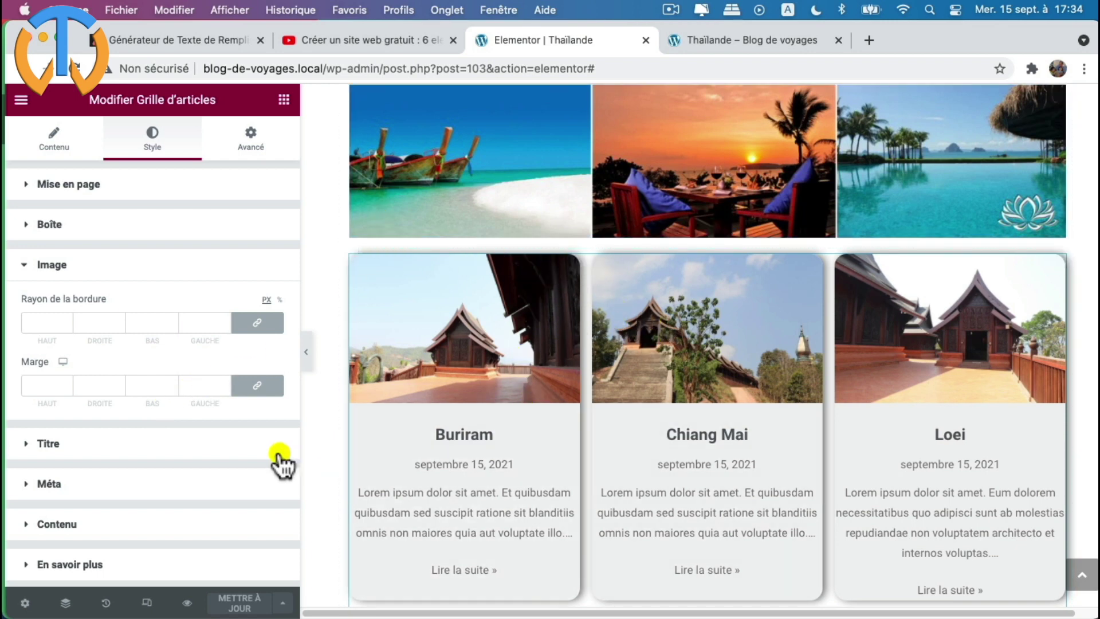
left_click(228, 381)
type("1")
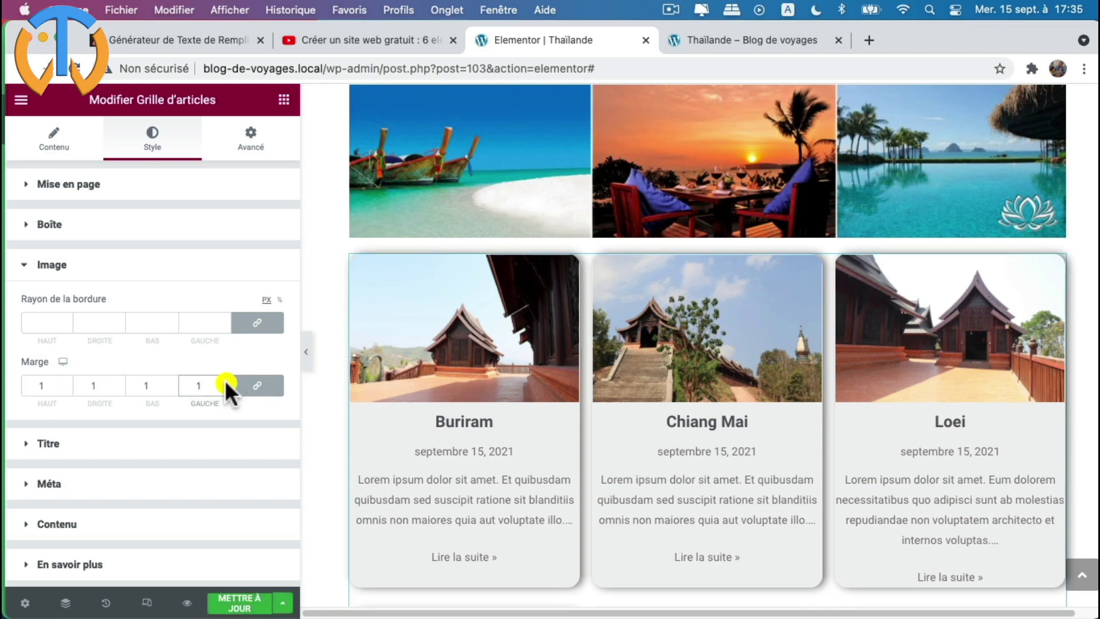
left_click(225, 380)
left_click(224, 380)
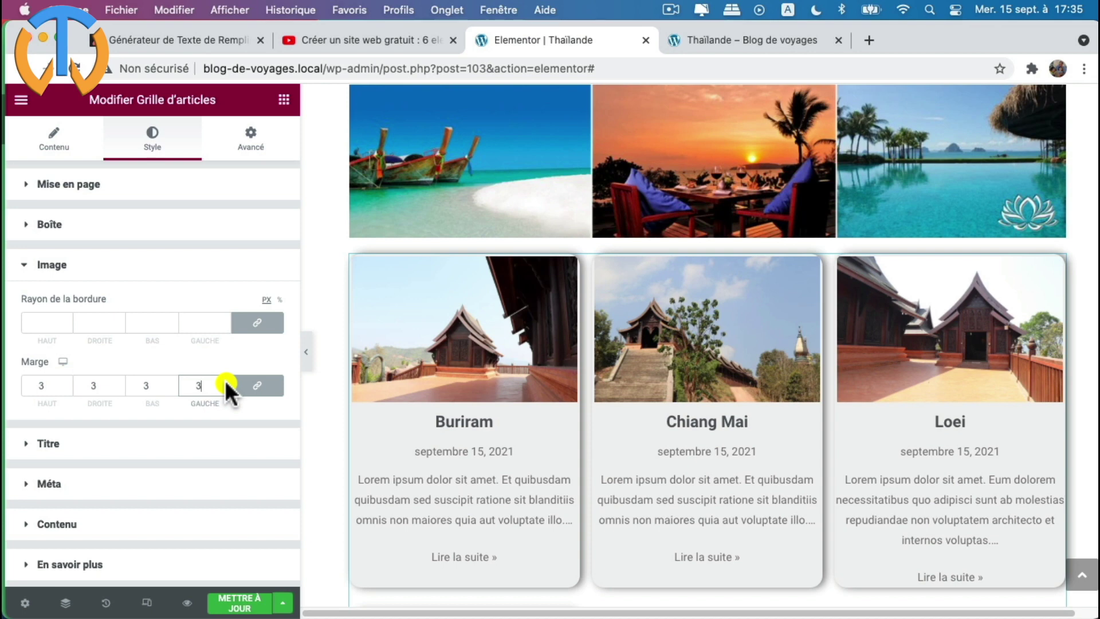
left_click(224, 379)
left_click(224, 380)
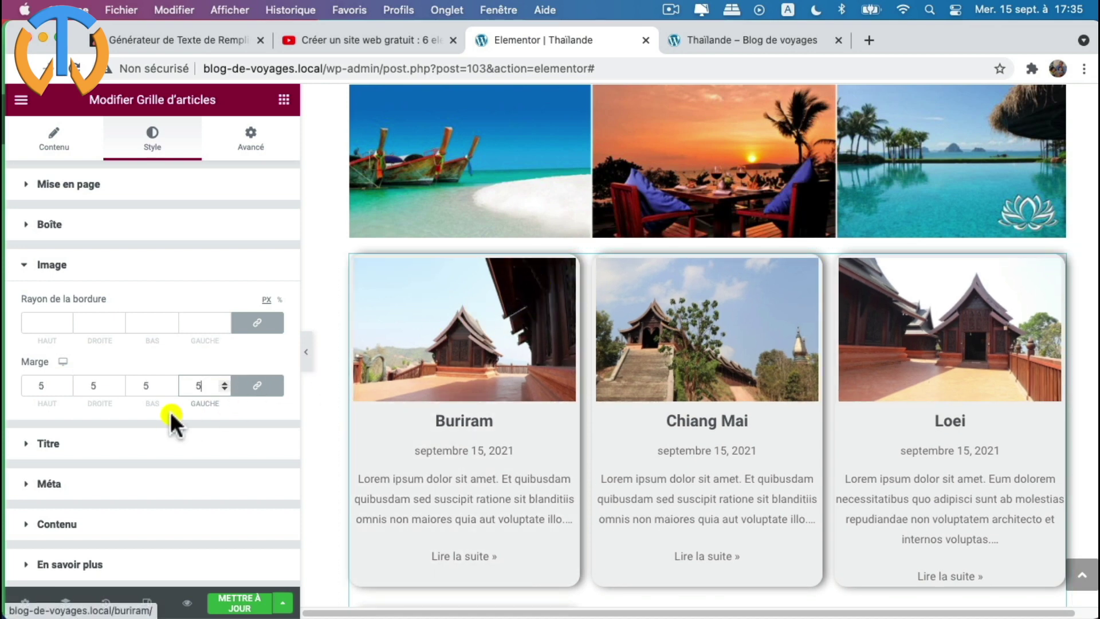
- Round the article images' corners with a border radius of 15 px on all sides
left_click(224, 318)
type("7")
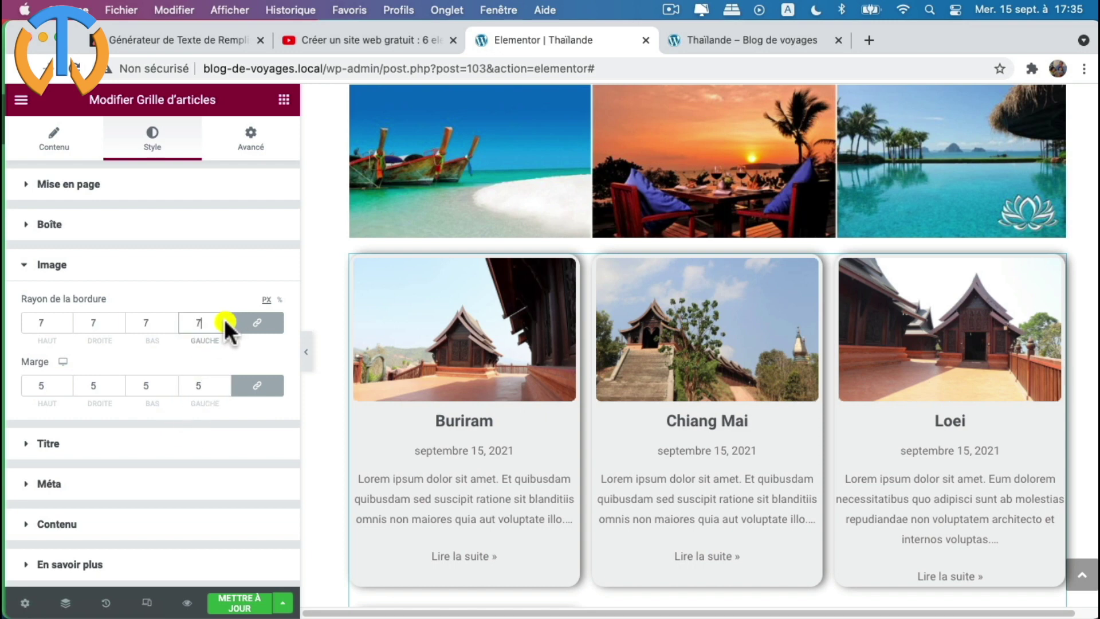
key("Up")
key("Up")
key("Up")
key("Up")
key("Up")
key("Up")
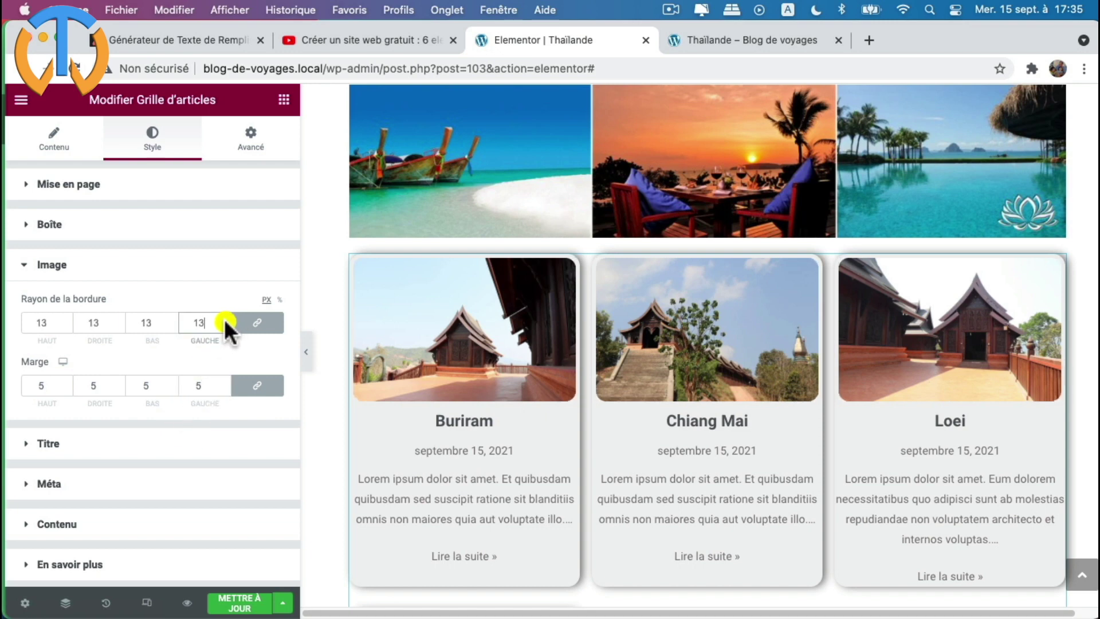
key("Up")
key("Up")
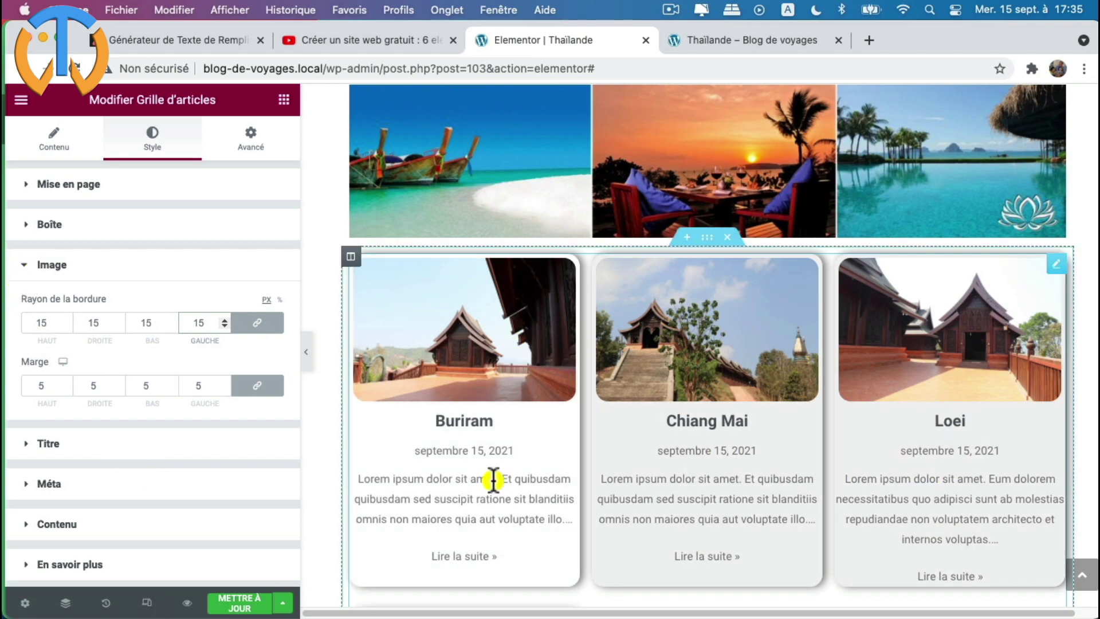
- Reduce the outer row margins of the article grid to 15
scroll(632, 497, "down", 4)
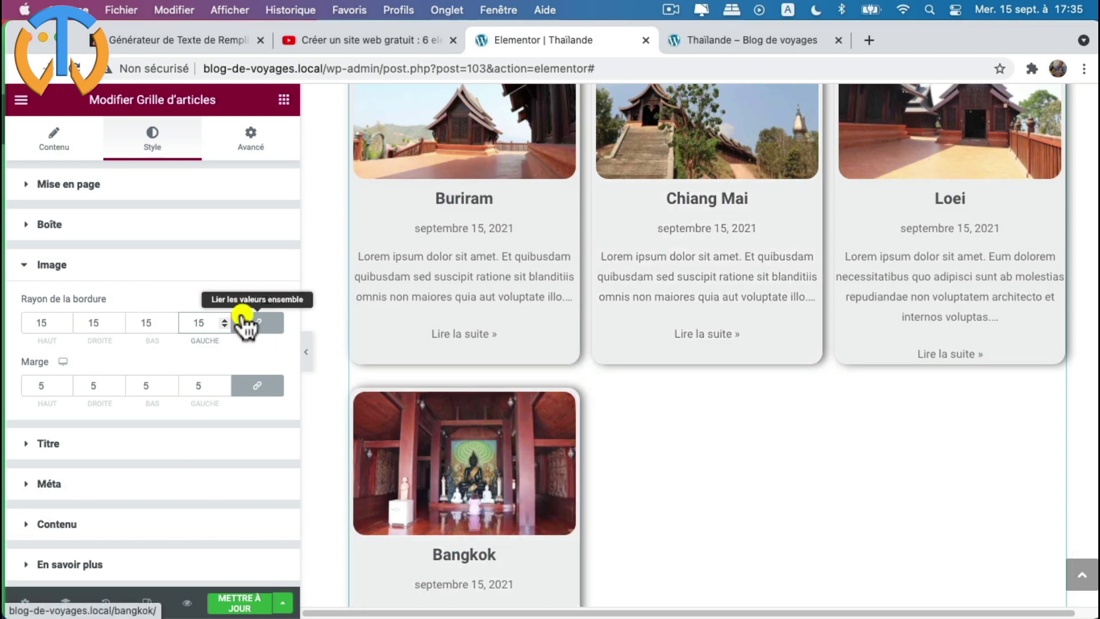
left_click(26, 184)
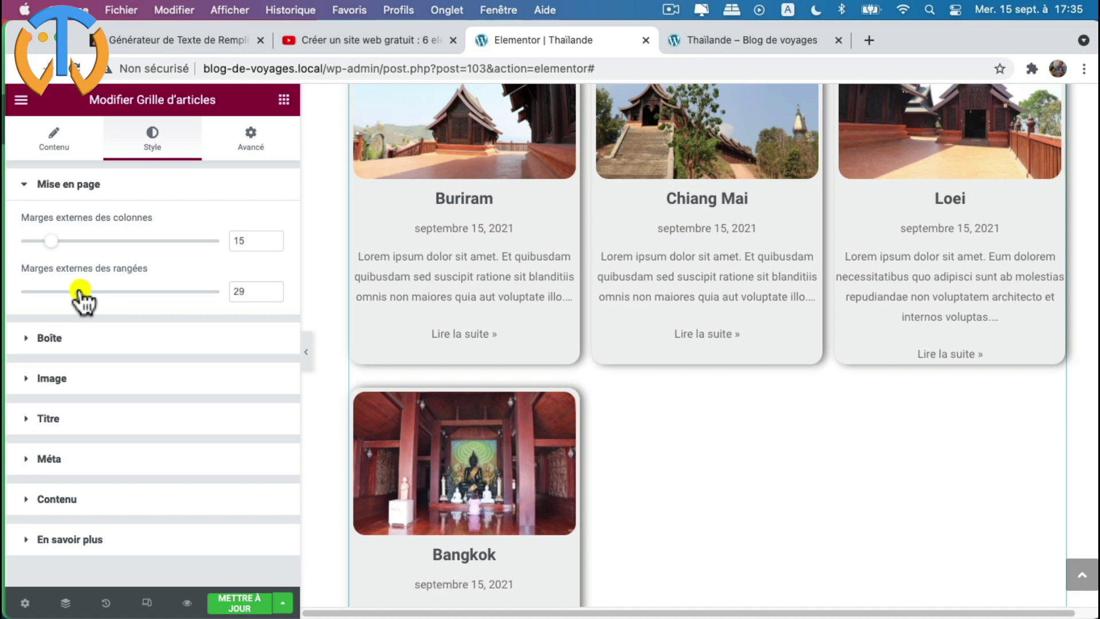
left_click_drag(80, 291, 53, 291)
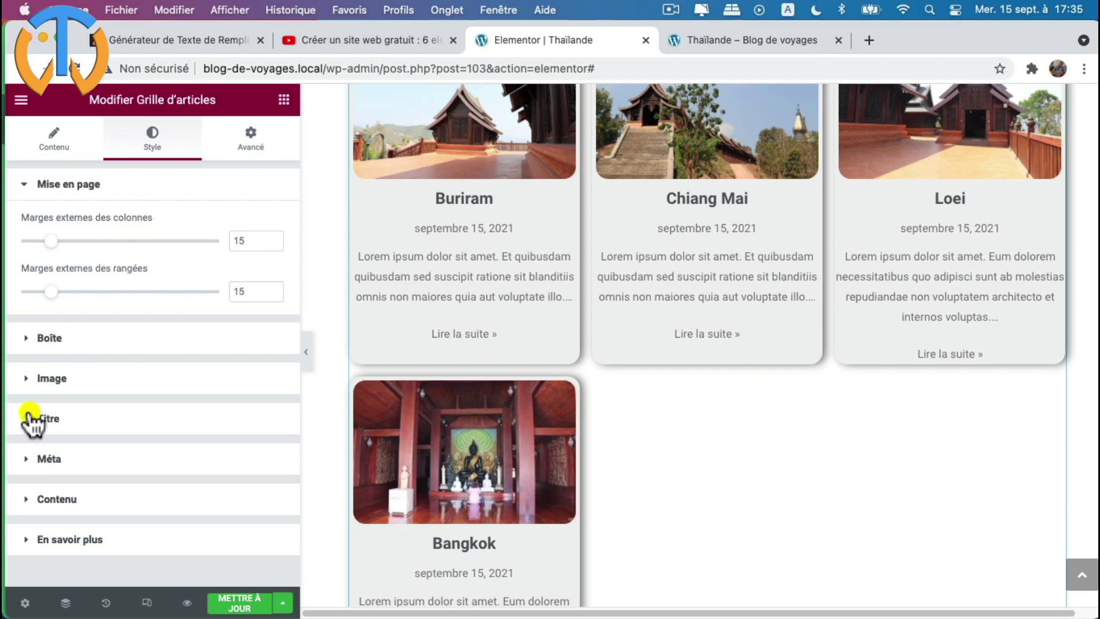
left_click(27, 381)
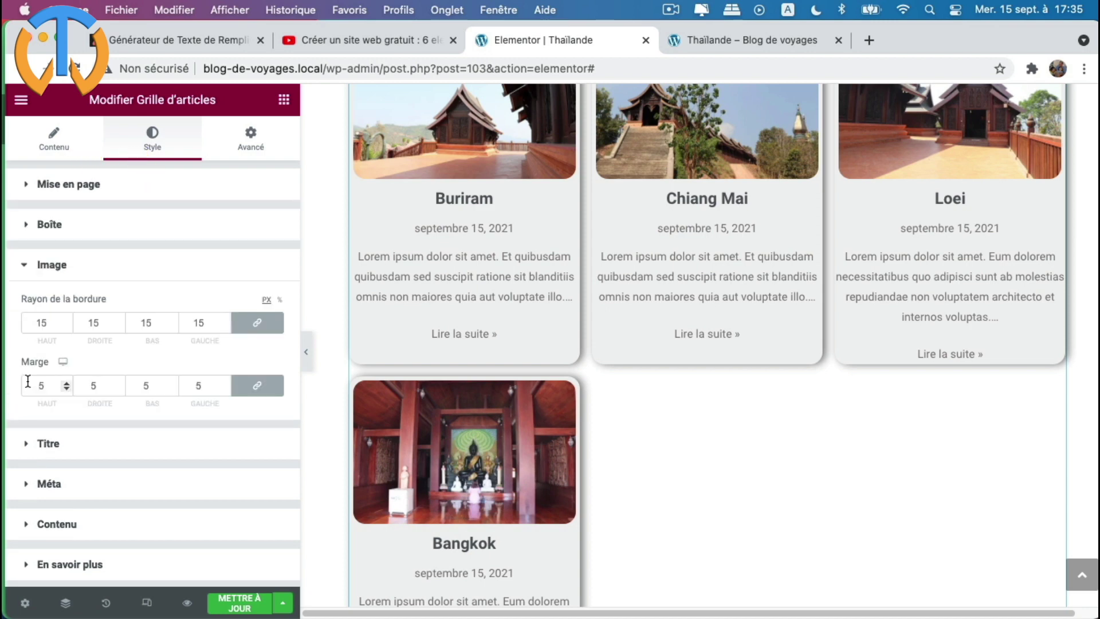
left_click(24, 267)
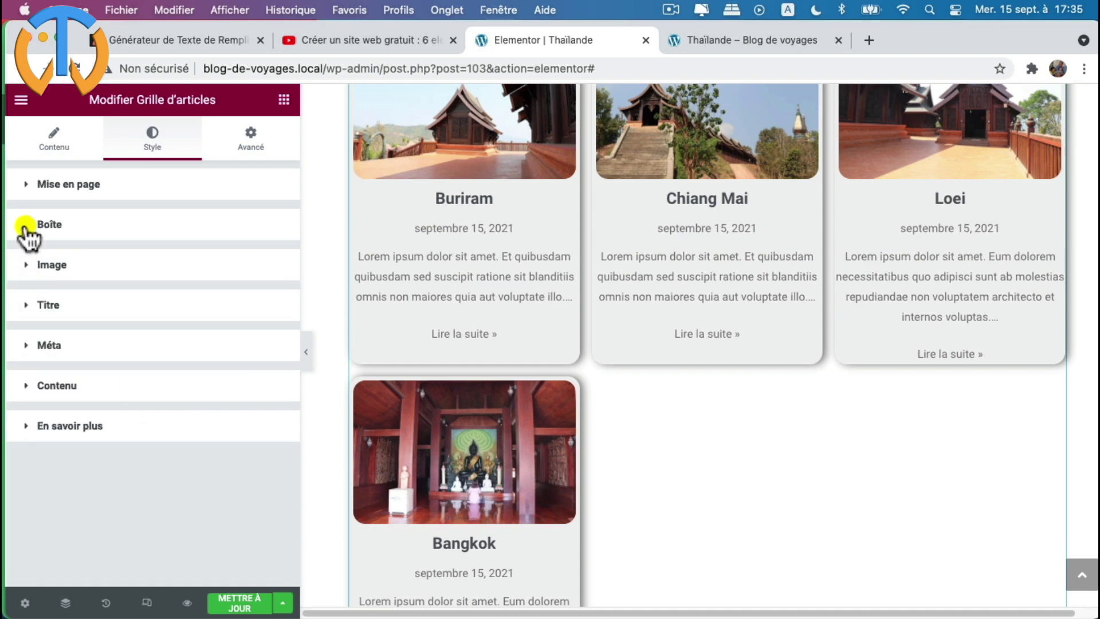
left_click(27, 183)
left_click(21, 418)
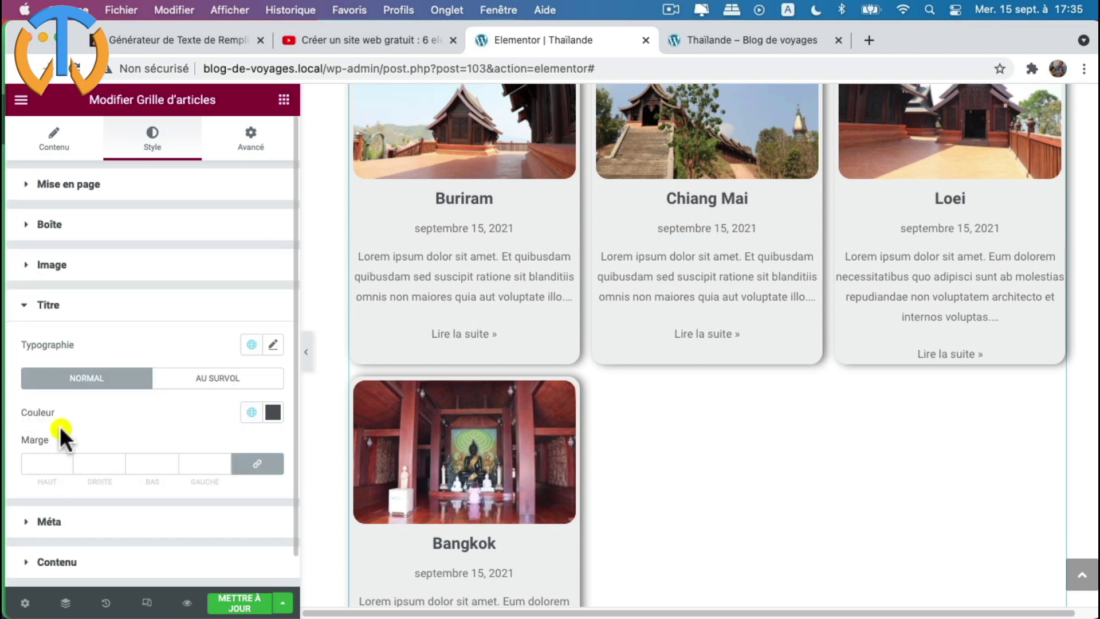
scroll(180, 456, "down", 1)
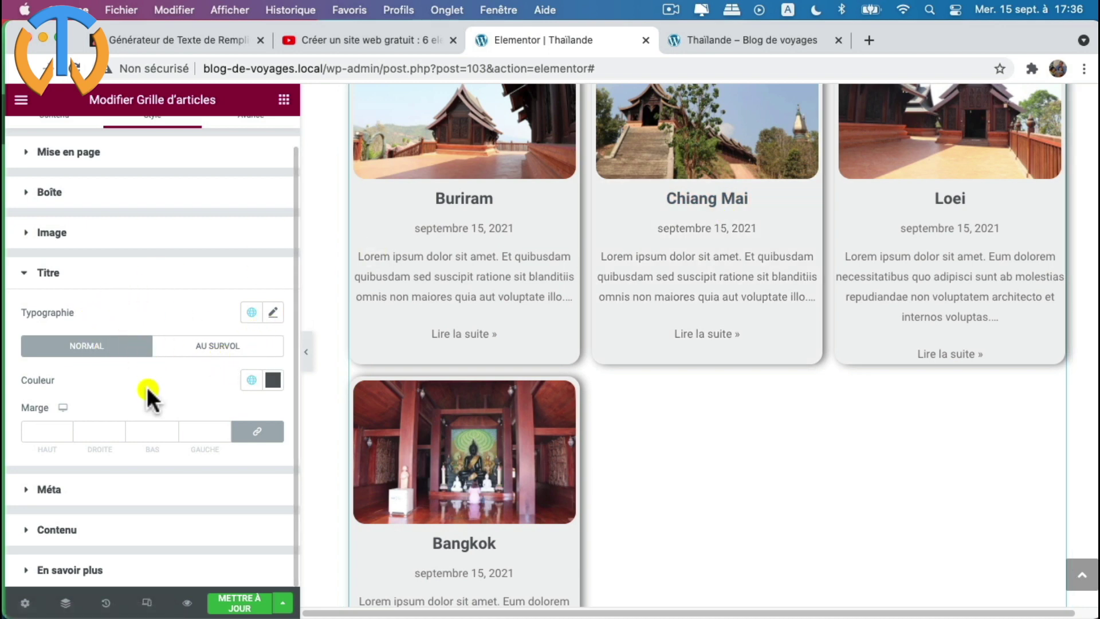
left_click(28, 273)
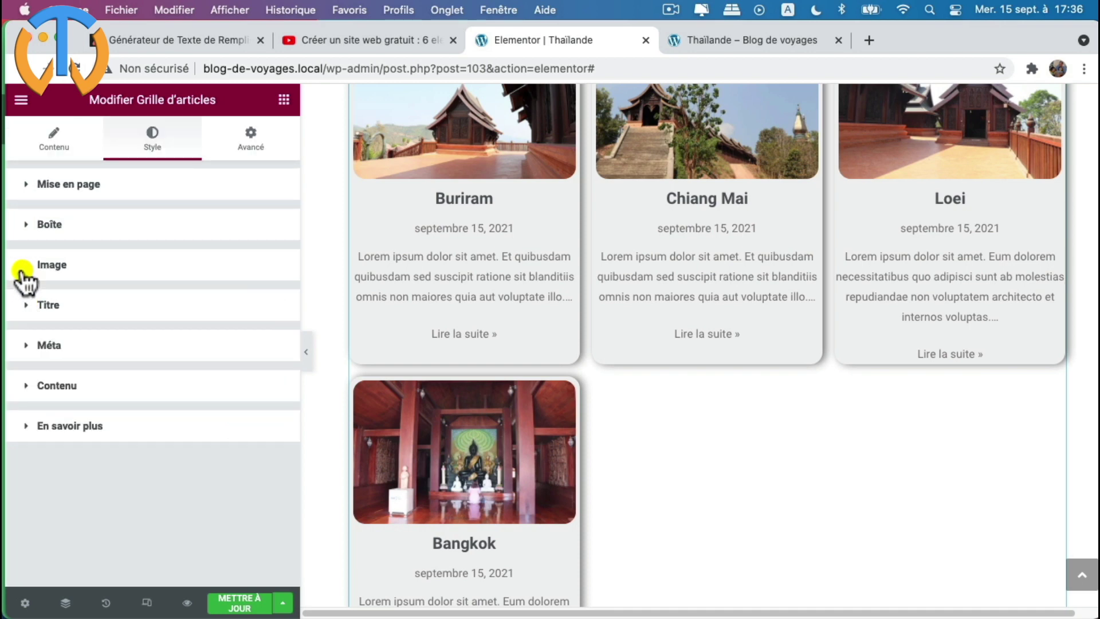
- Set the typography of the articles' date meta text to Roboto, size 11 px and weight 600
left_click(25, 346)
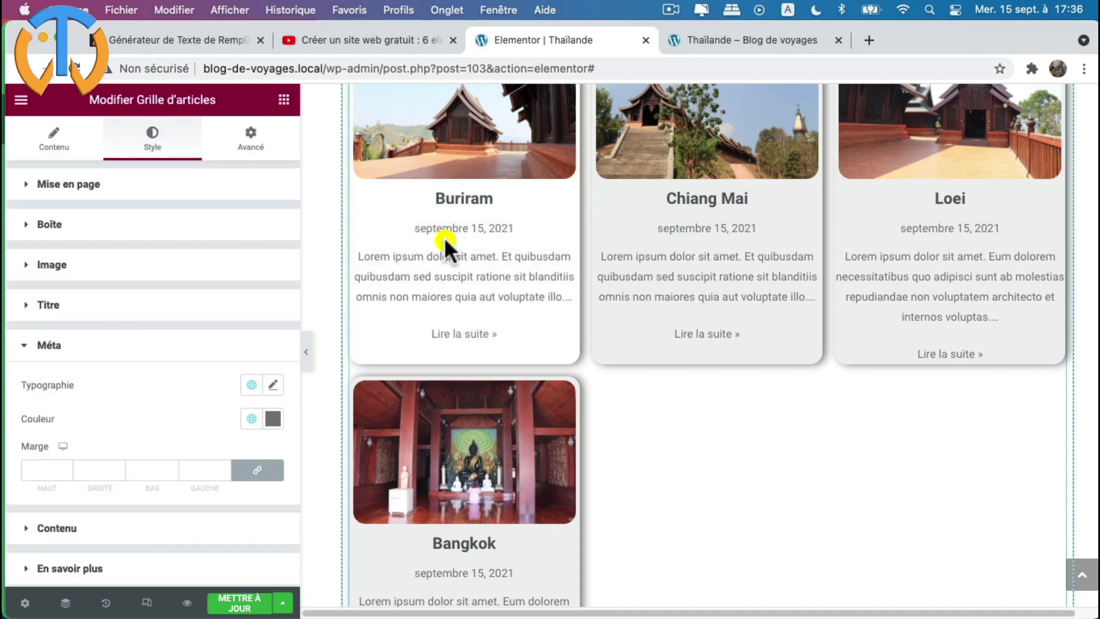
left_click(275, 386)
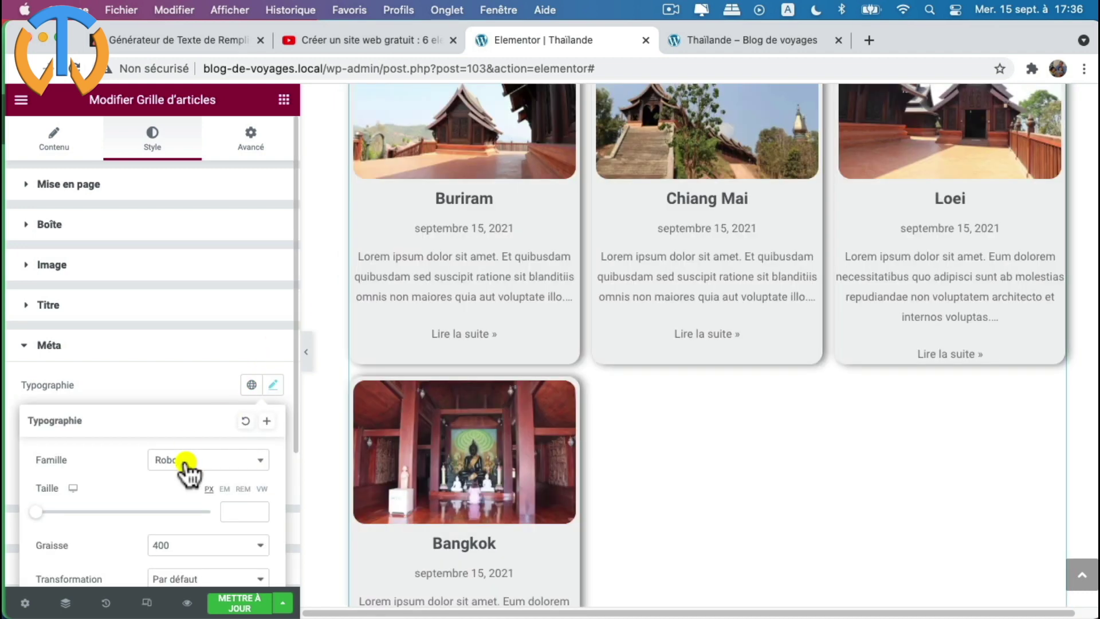
left_click(185, 469)
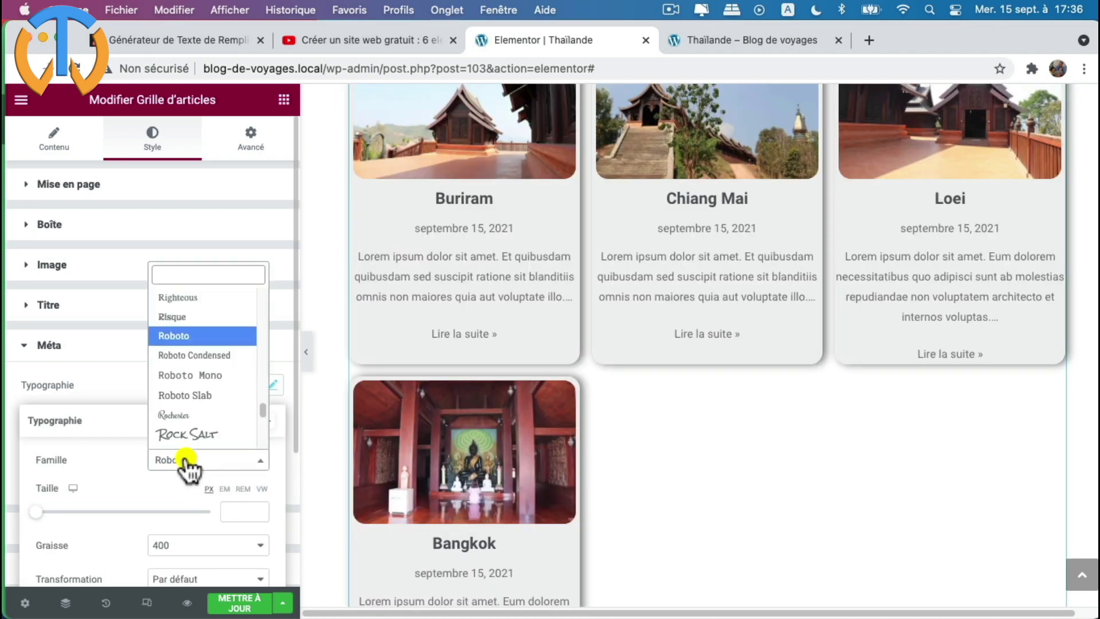
left_click(185, 338)
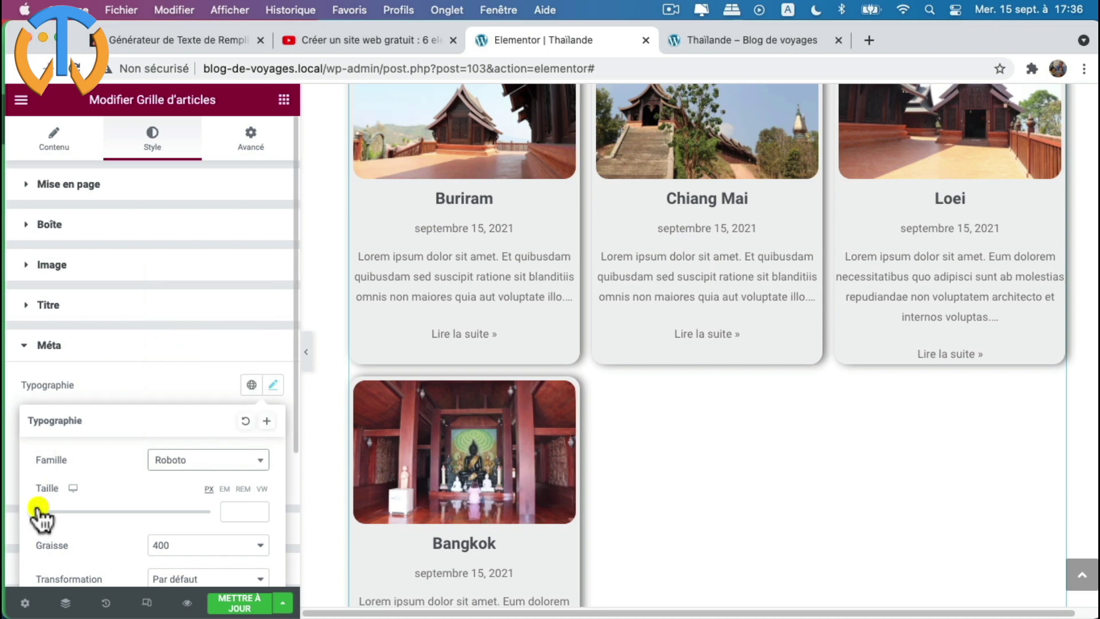
left_click_drag(37, 512, 49, 519)
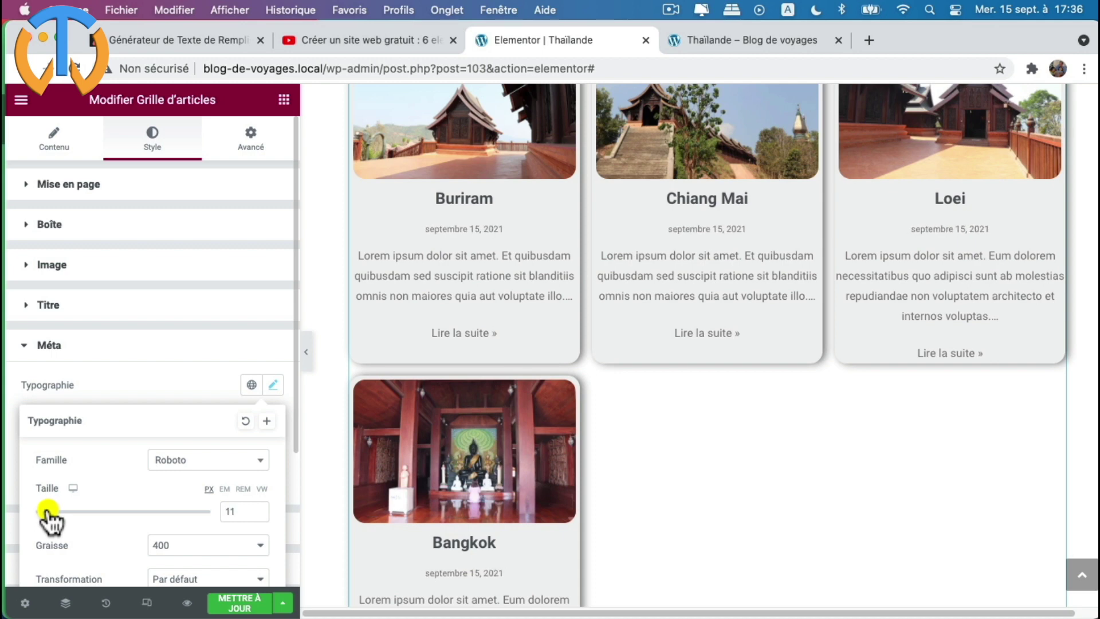
left_click(172, 545)
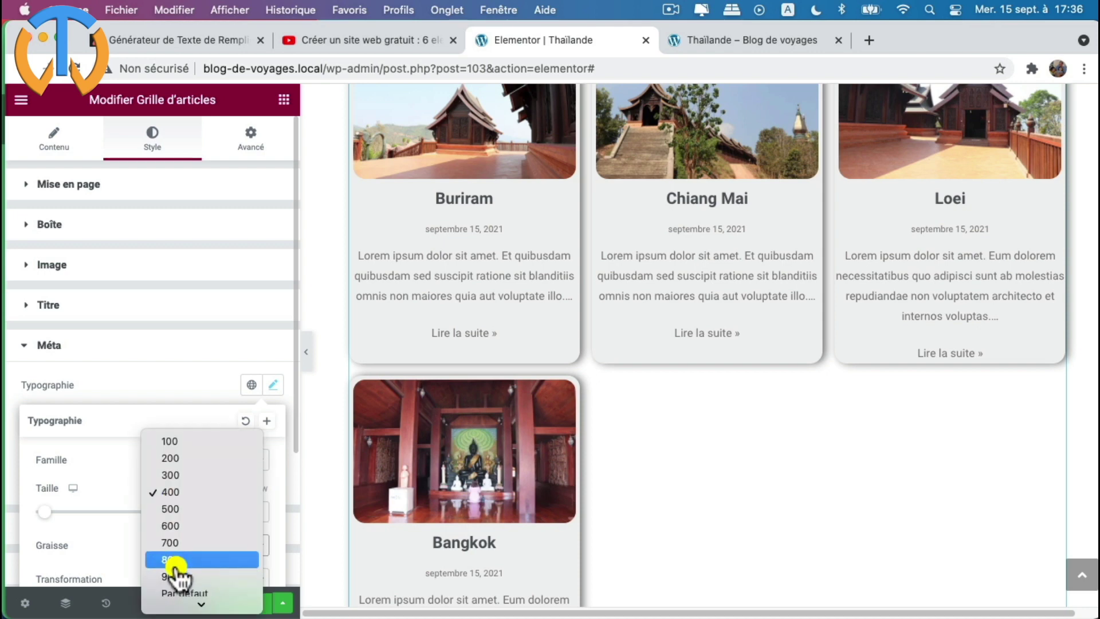
left_click(175, 526)
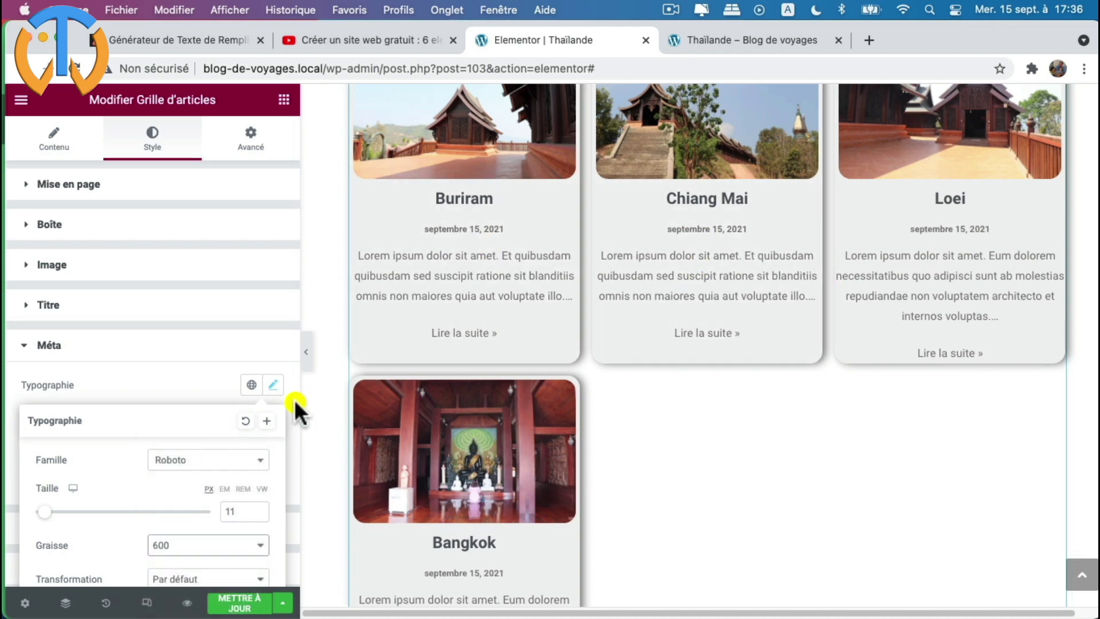
scroll(193, 472, "down", 1)
scroll(192, 470, "down", 5)
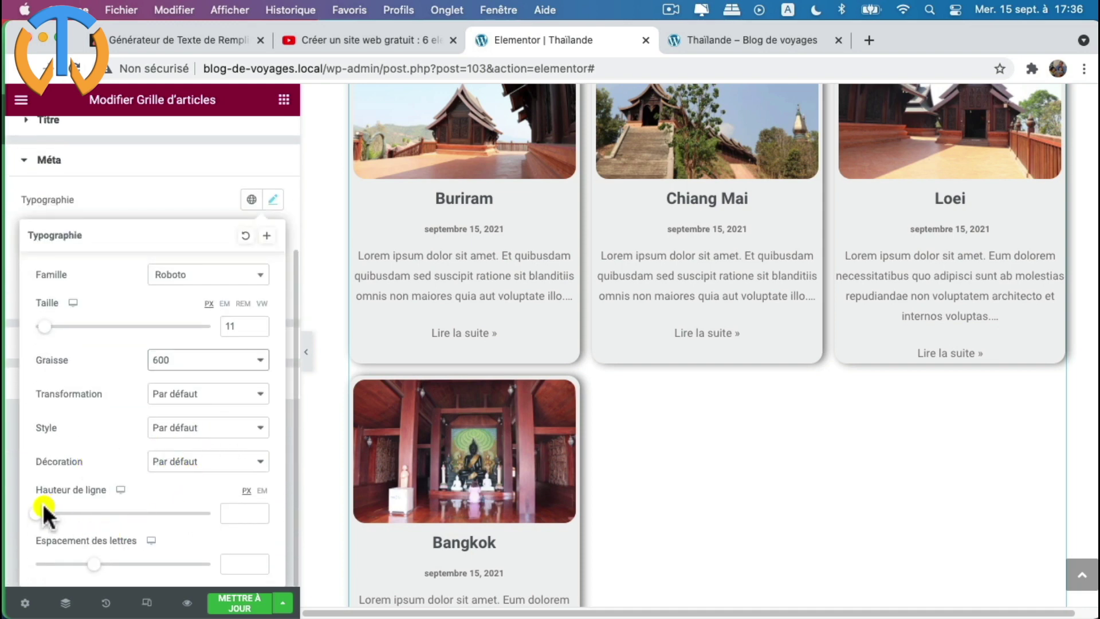
- Set the line height of the articles' date meta text to 30 px and update the page
left_click_drag(37, 512, 86, 512)
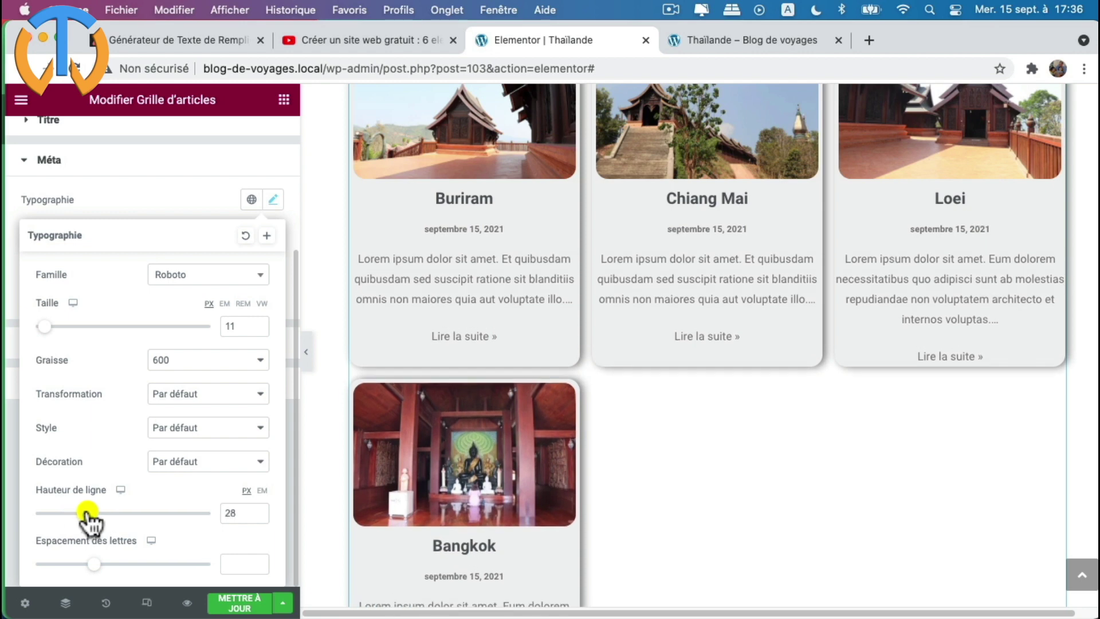
left_click_drag(89, 512, 89, 514)
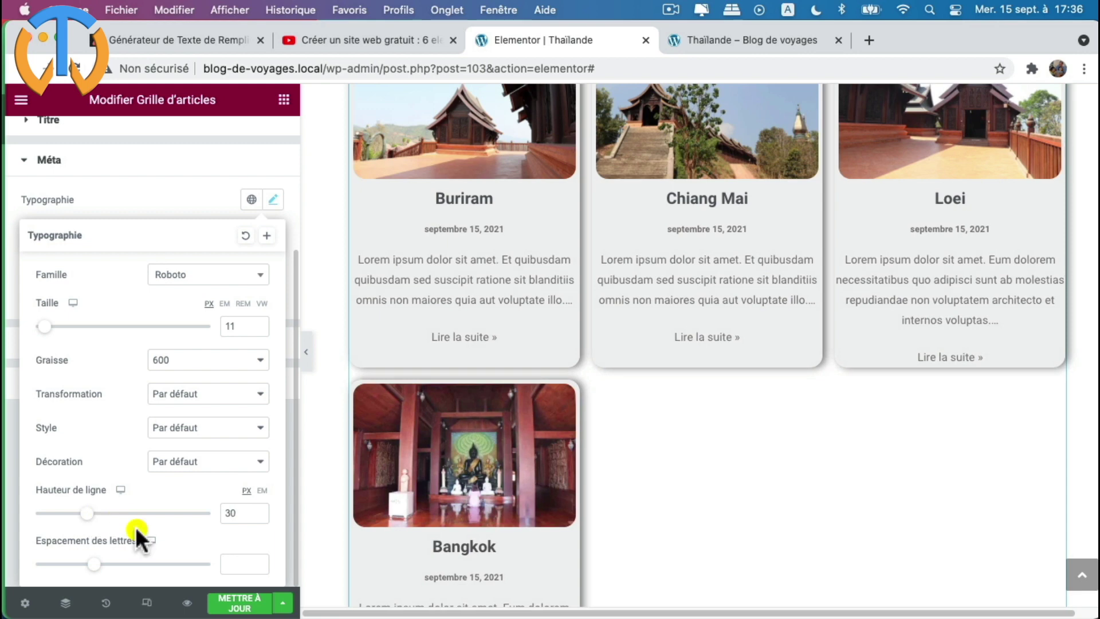
left_click(235, 601)
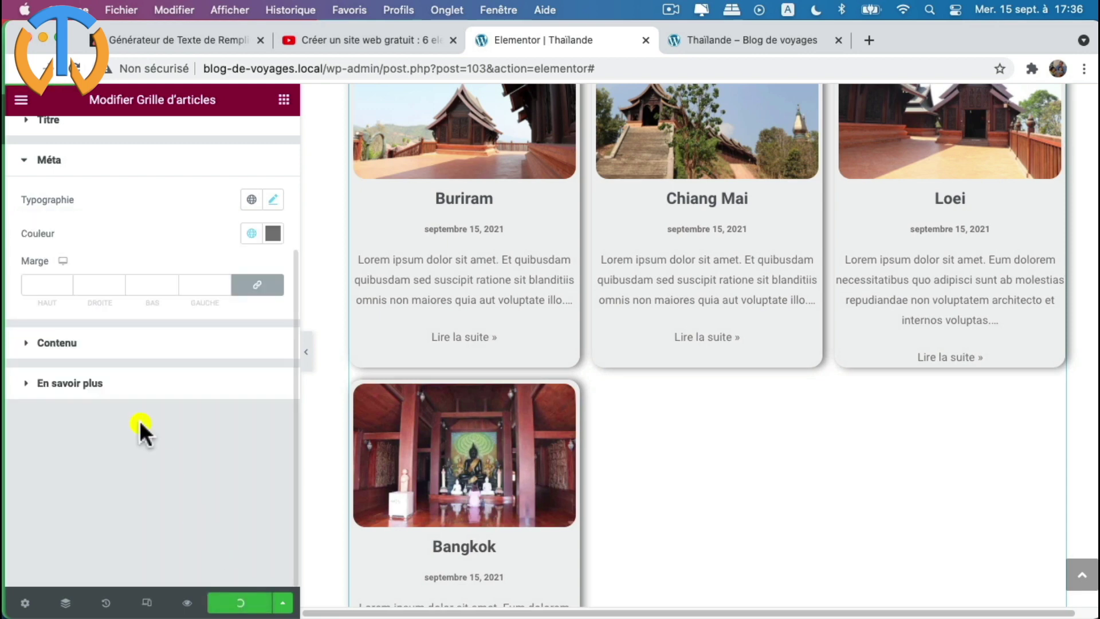
left_click(25, 166)
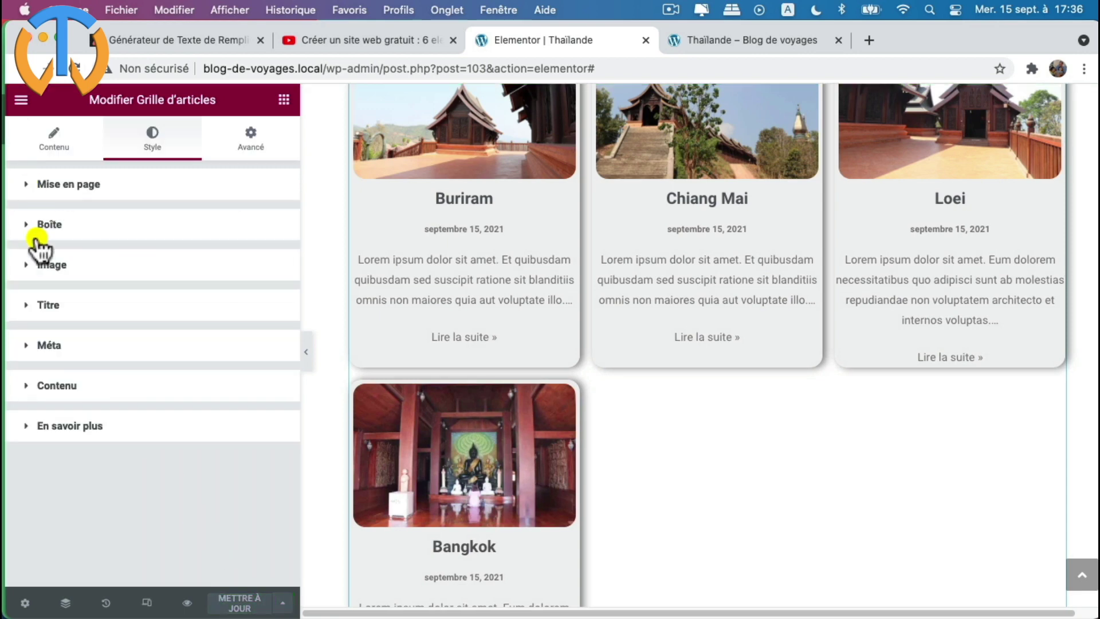
- Change the color of the article excerpts to a dark grey, about #444444, and update the page
left_click(23, 385)
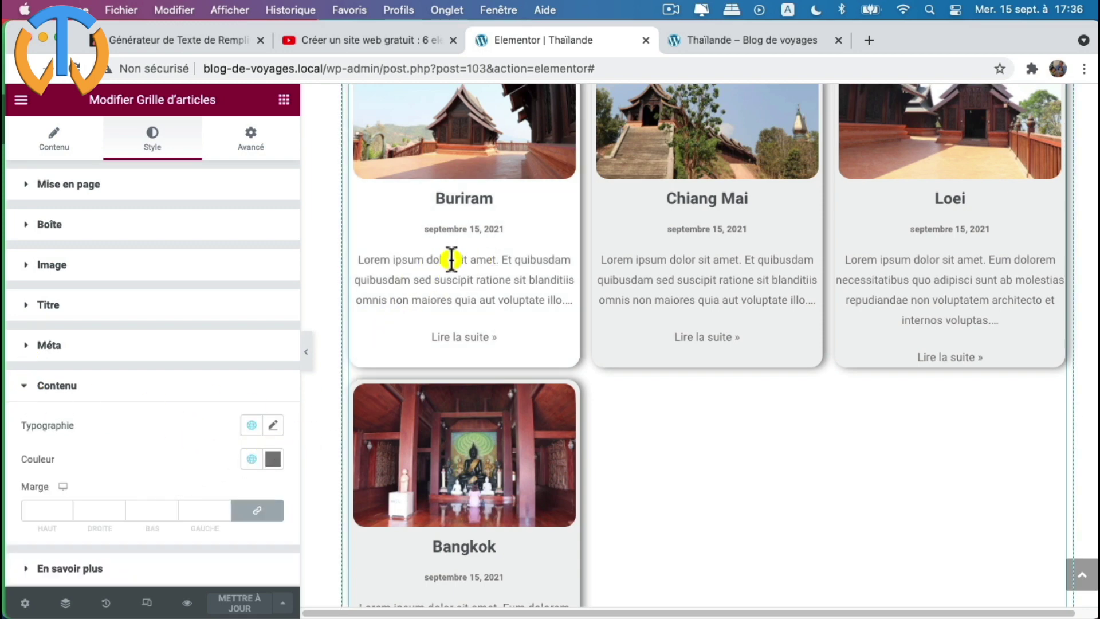
left_click(273, 459)
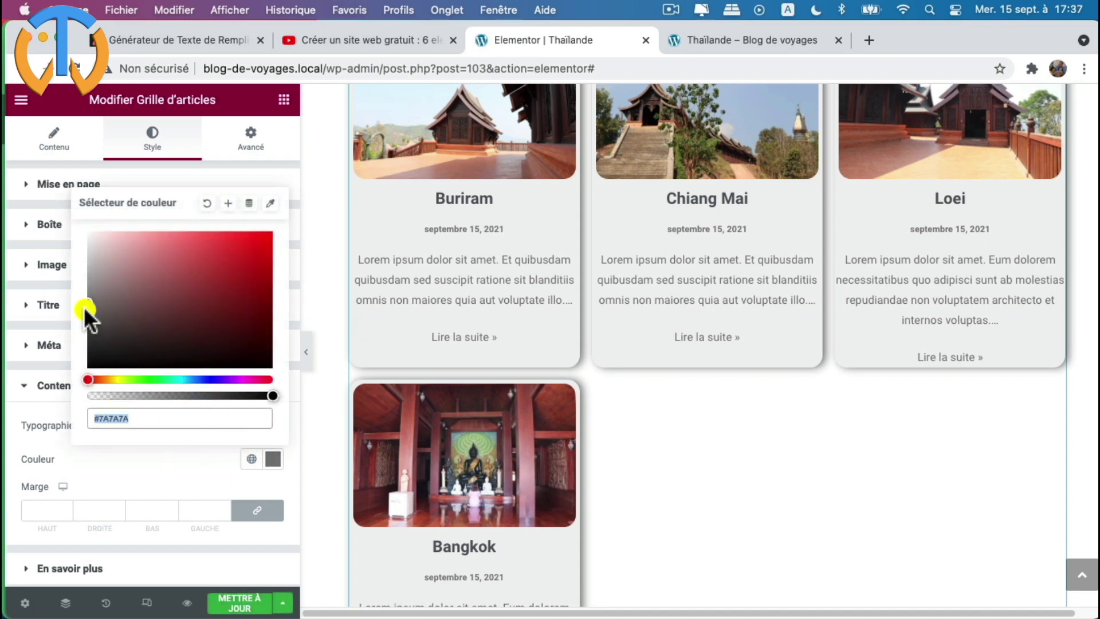
left_click_drag(87, 304, 89, 329)
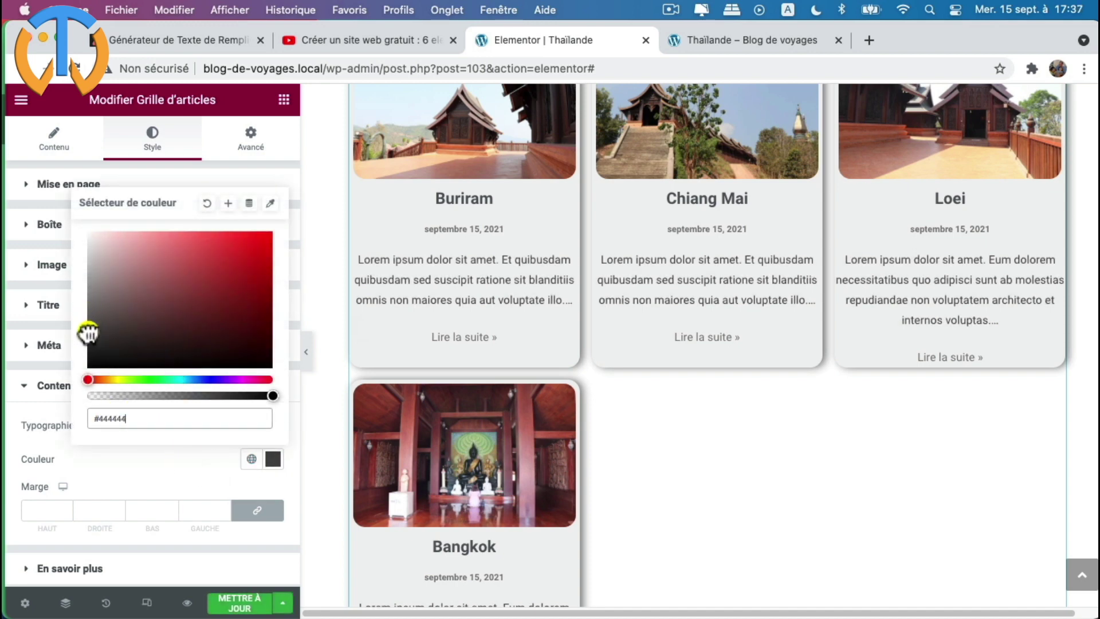
left_click(164, 466)
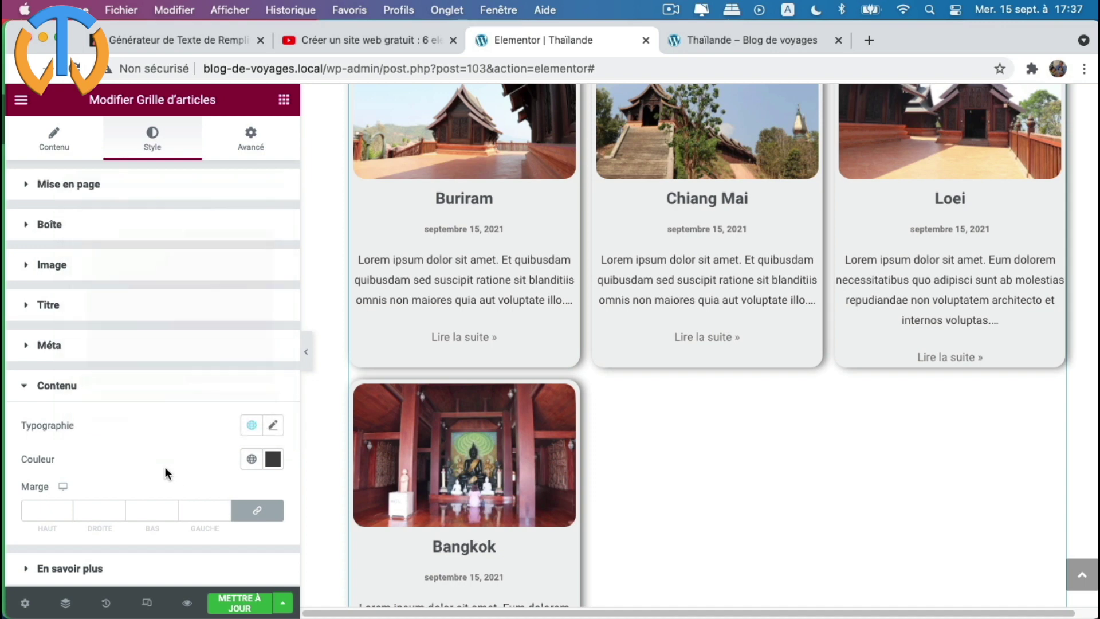
left_click(232, 602)
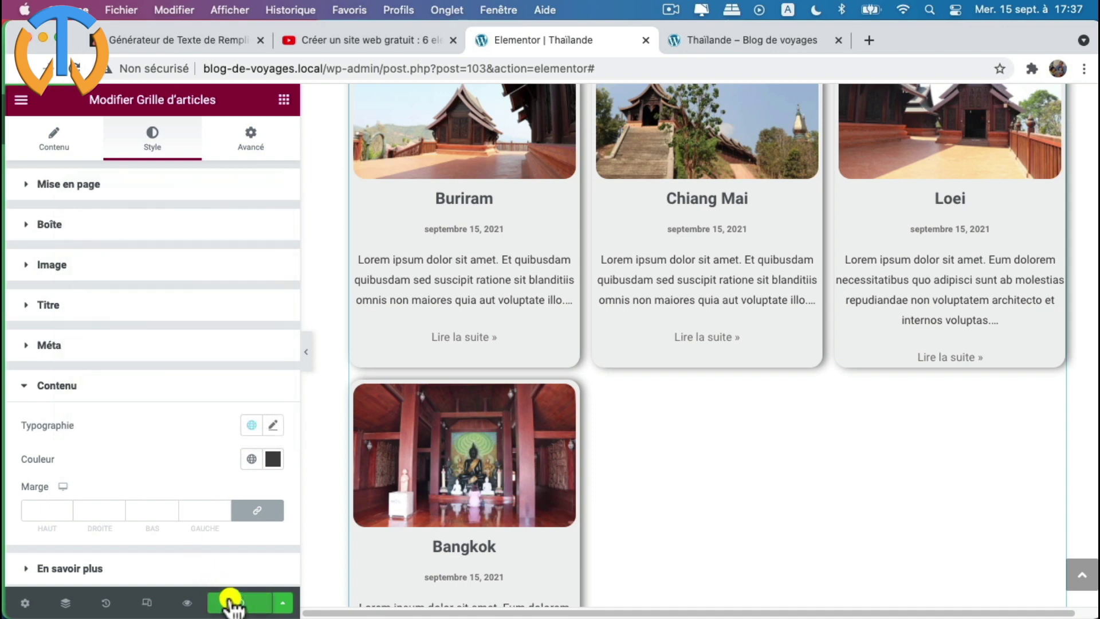
left_click(30, 386)
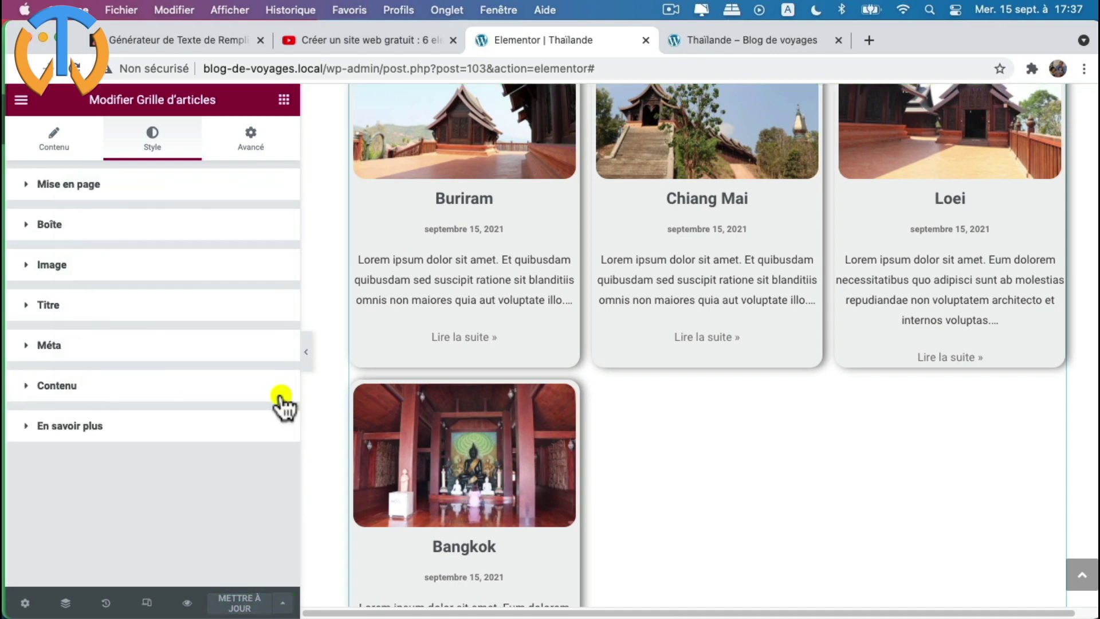
- Change the normal-state color of the articles' "Lire la suite" links to the violet-blue #6A6FEF
left_click(24, 427)
scroll(201, 500, "down", 5)
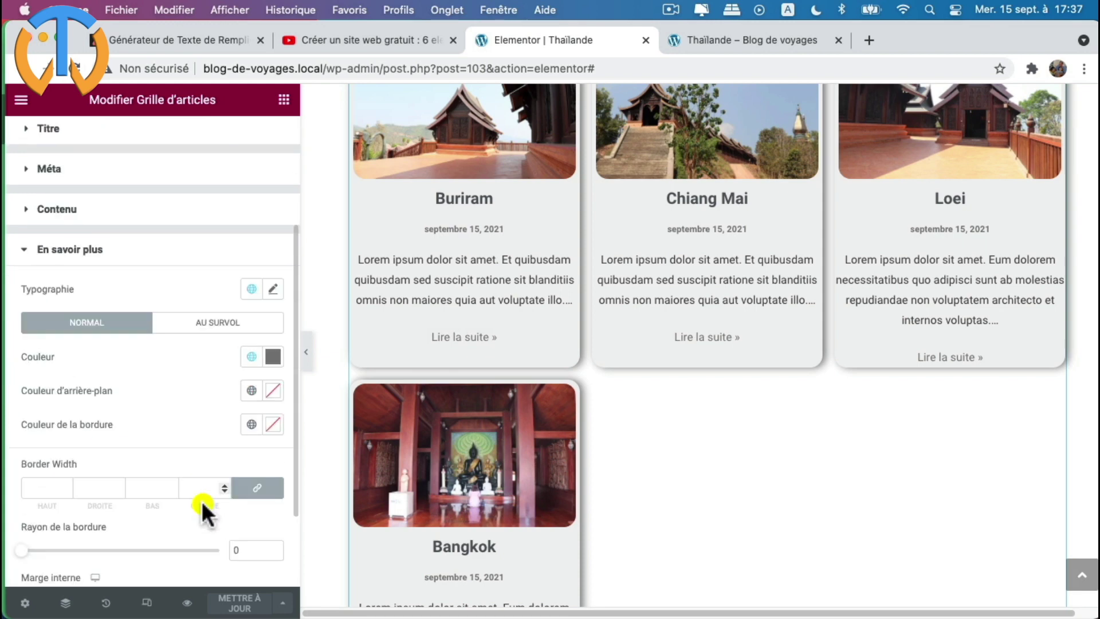
left_click(275, 360)
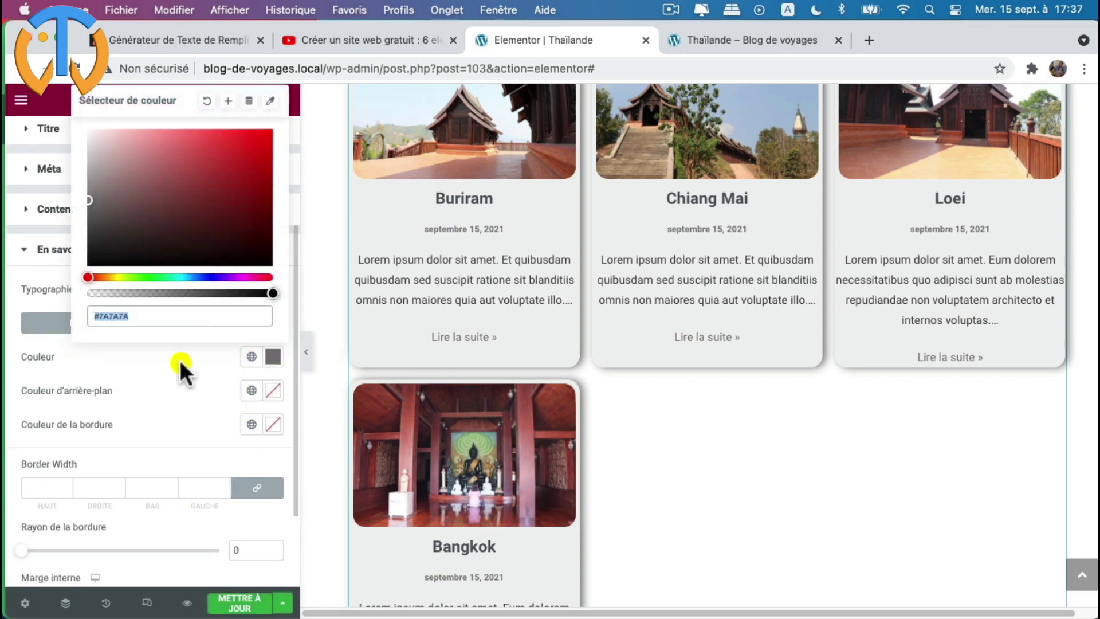
left_click_drag(216, 277, 216, 280)
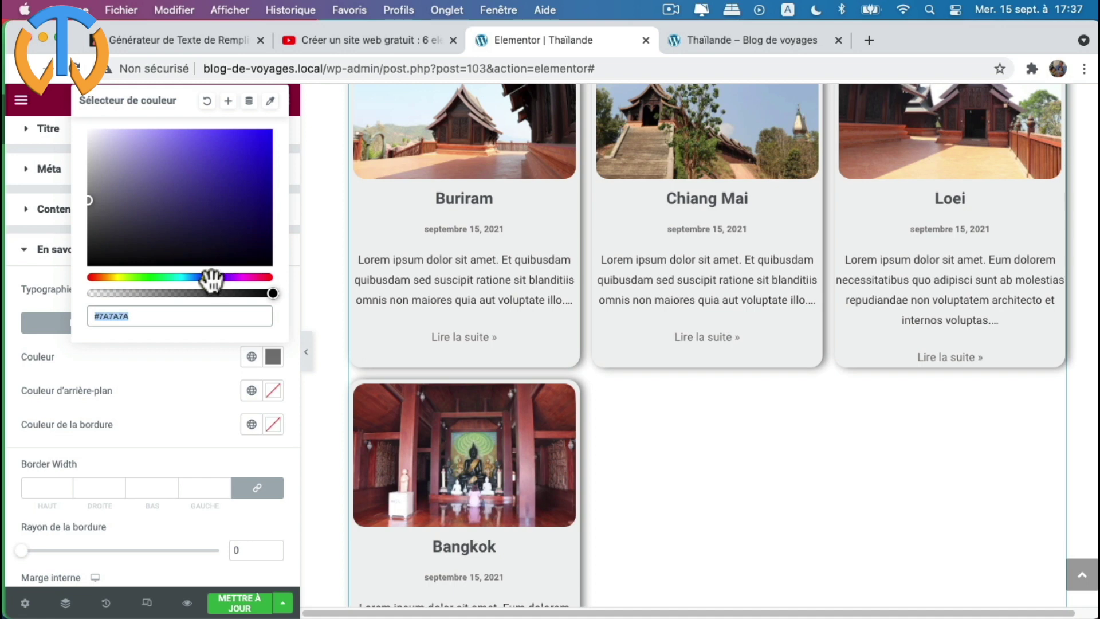
left_click(163, 381)
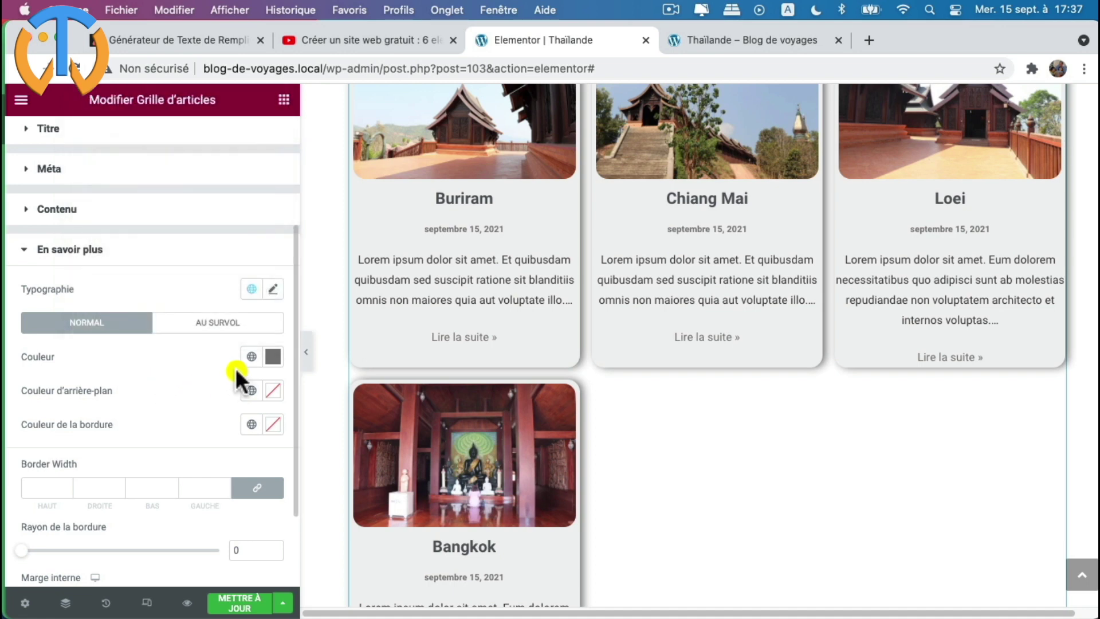
left_click(280, 358)
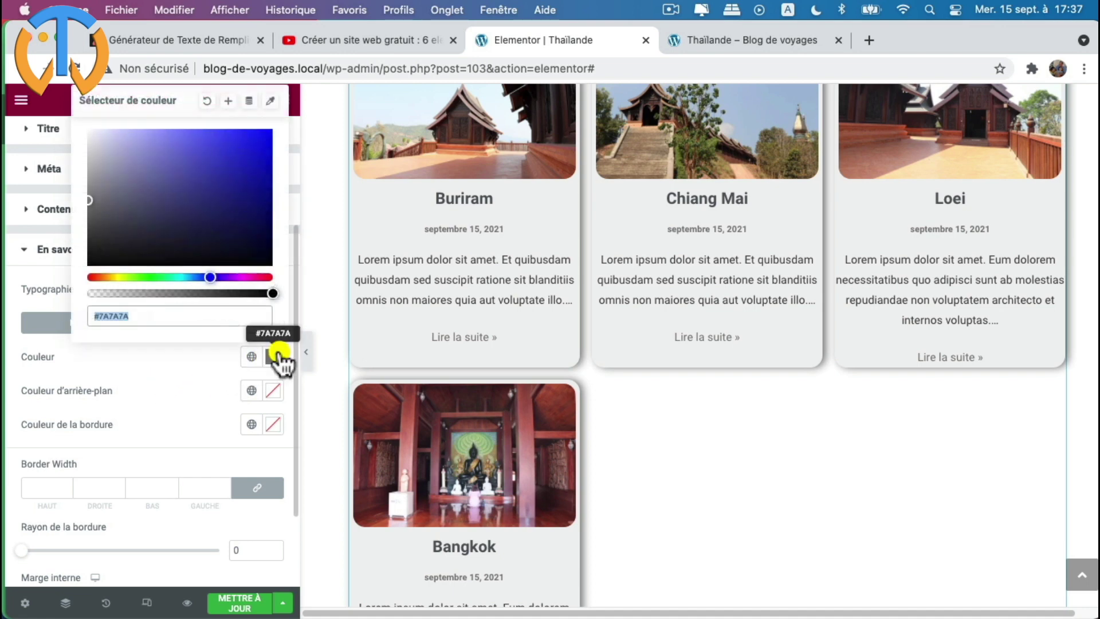
mouse_move(87, 195)
left_mouse_down()
mouse_move(233, 160)
mouse_move(236, 179)
mouse_move(214, 138)
mouse_move(199, 138)
left_mouse_up()
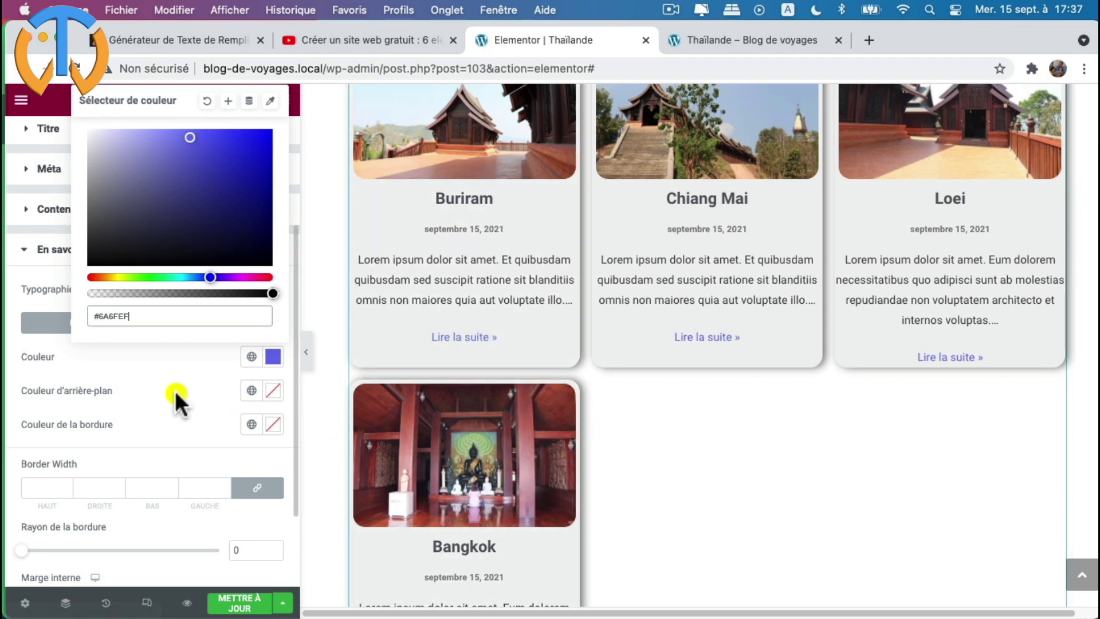
left_click(176, 390)
scroll(86, 452, "down", 3)
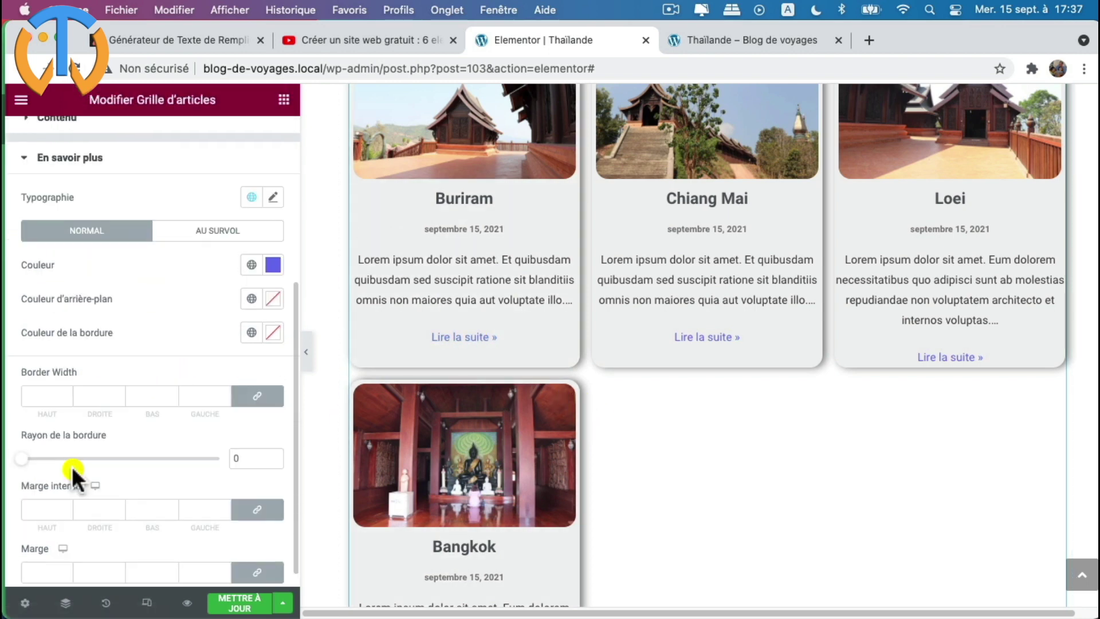
left_click(25, 163)
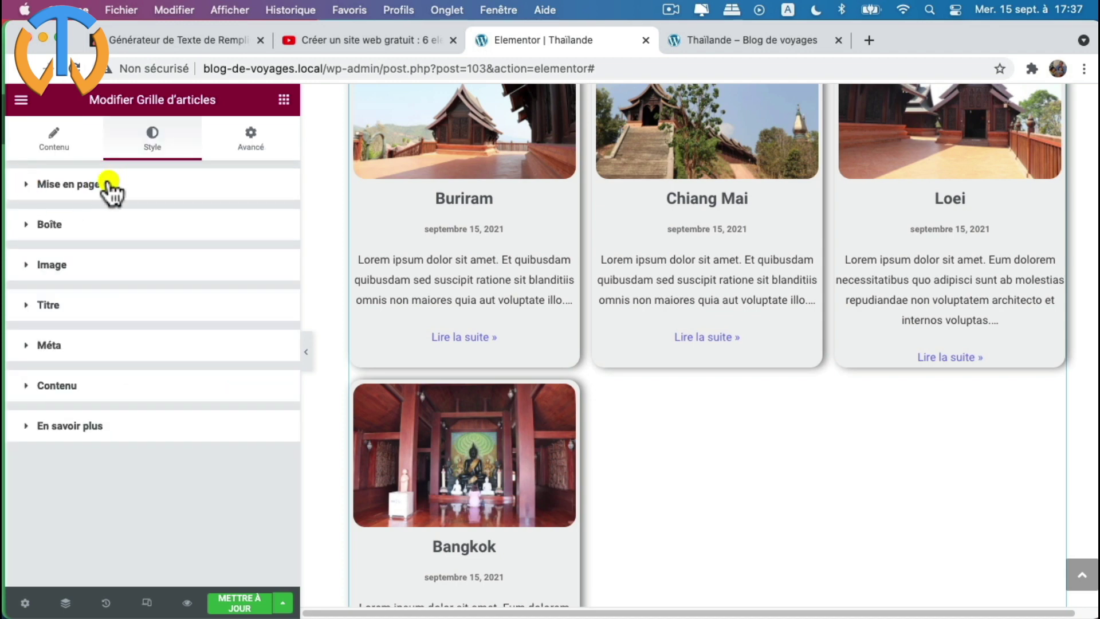
- Give the article grid a Fade In entrance animation with the duration Lent and update the page
left_click(252, 141)
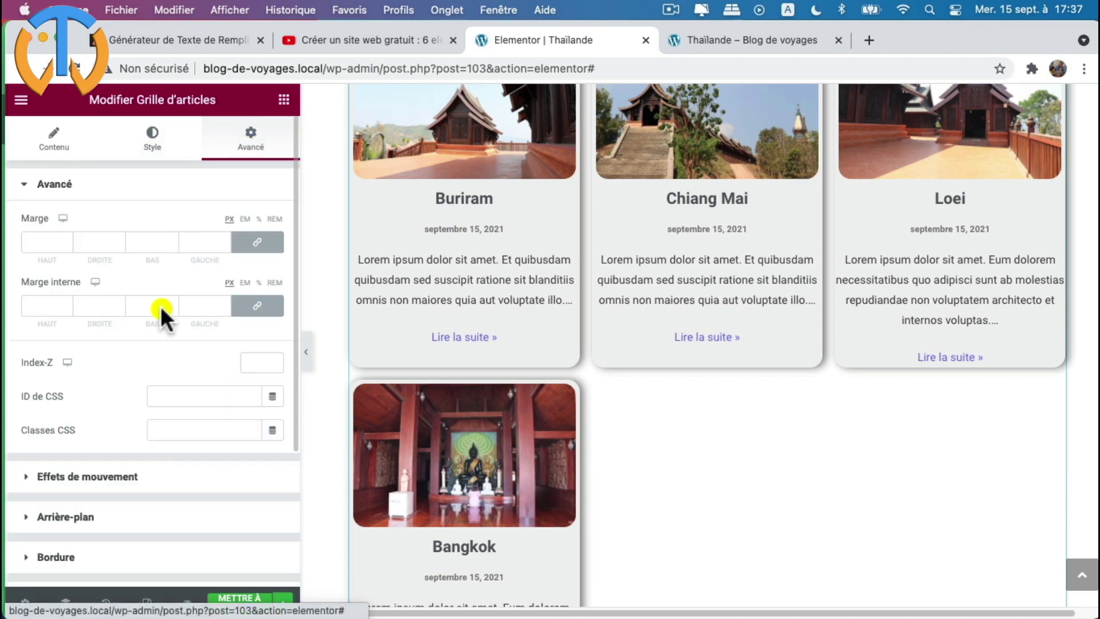
scroll(156, 341, "down", 5)
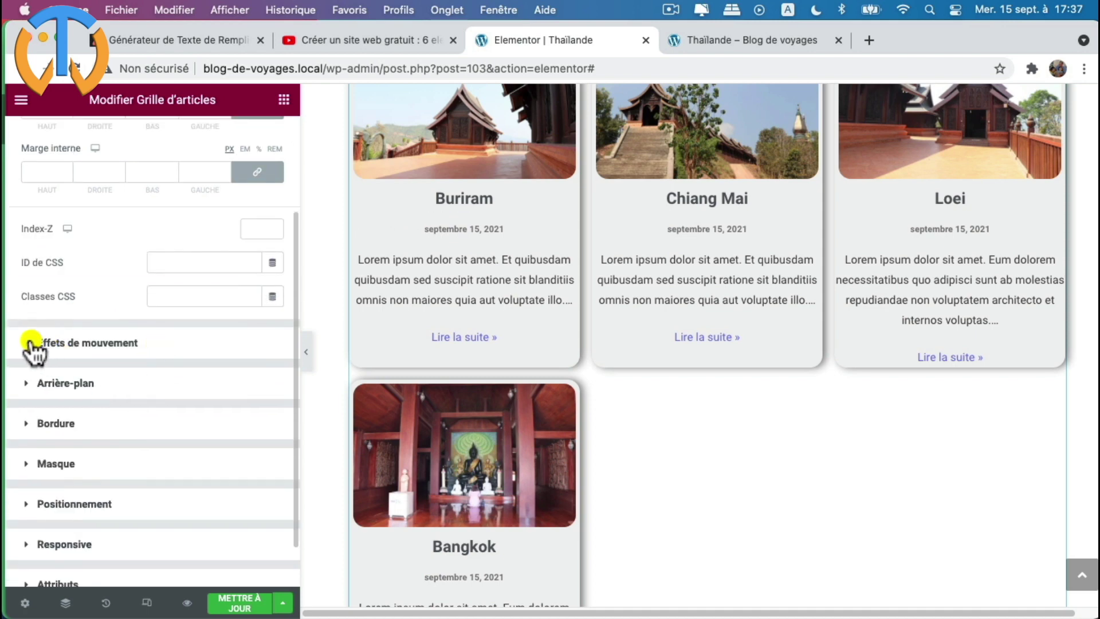
left_click(31, 343)
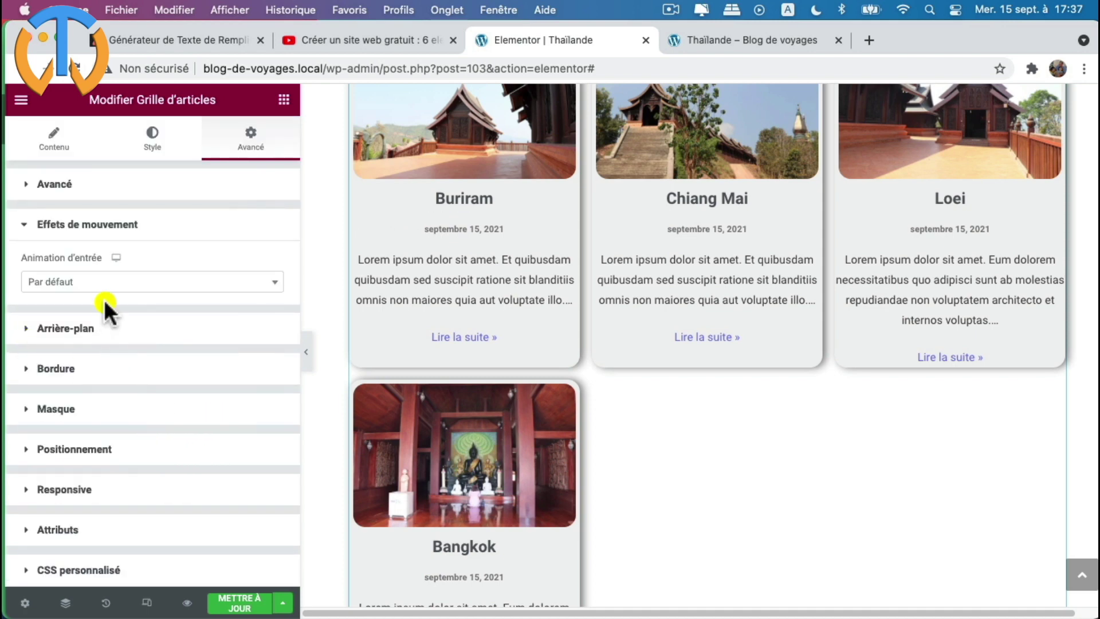
left_click(106, 281)
left_click(77, 368)
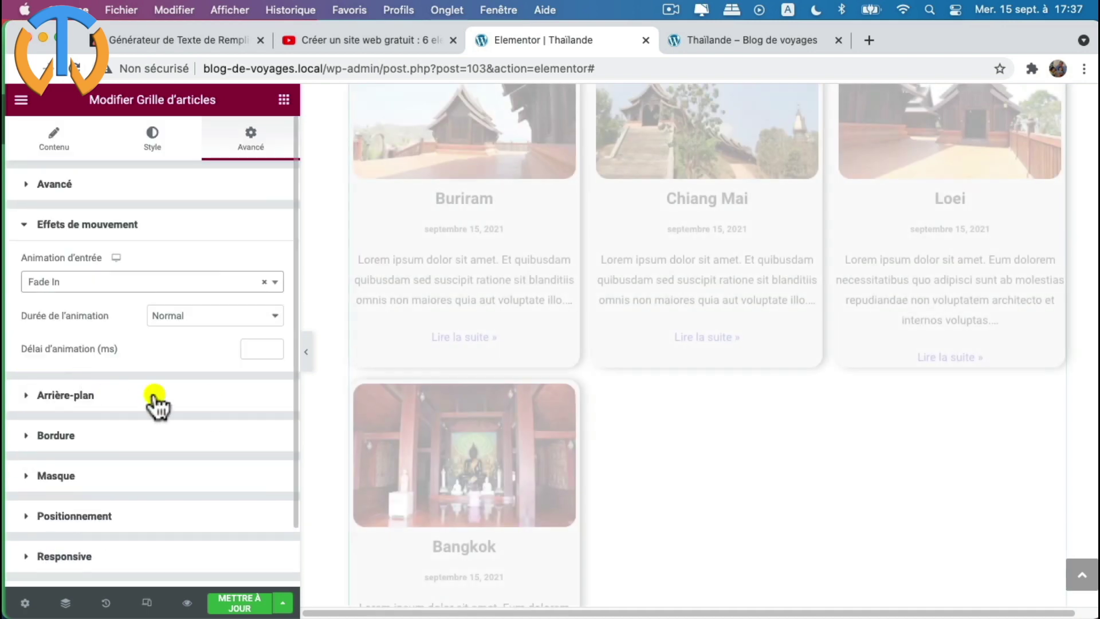
left_click(221, 319)
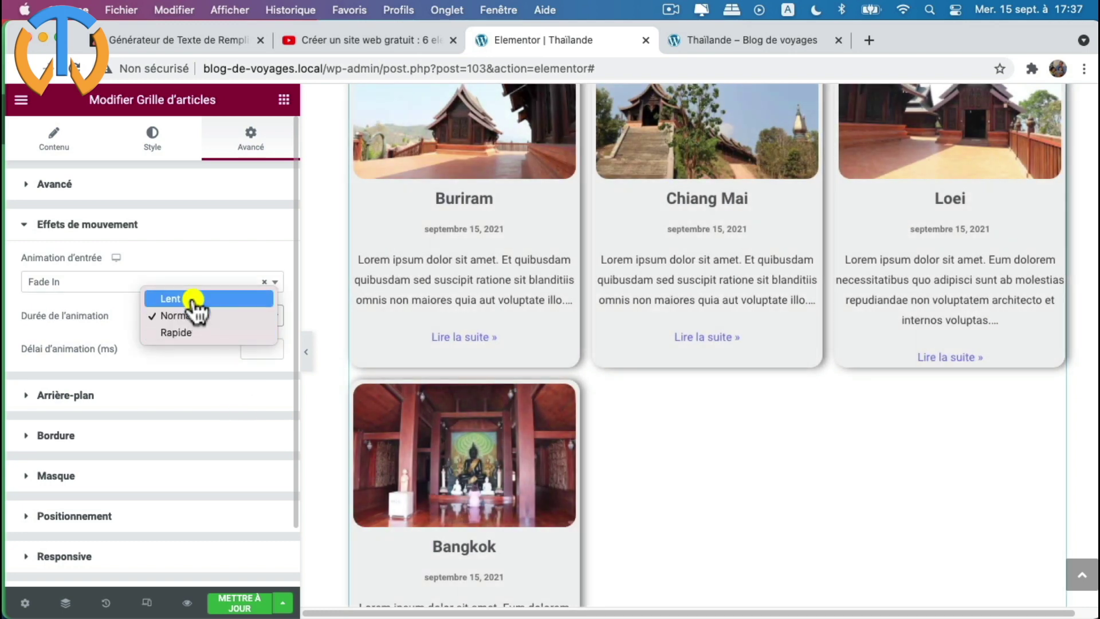
left_click(193, 310)
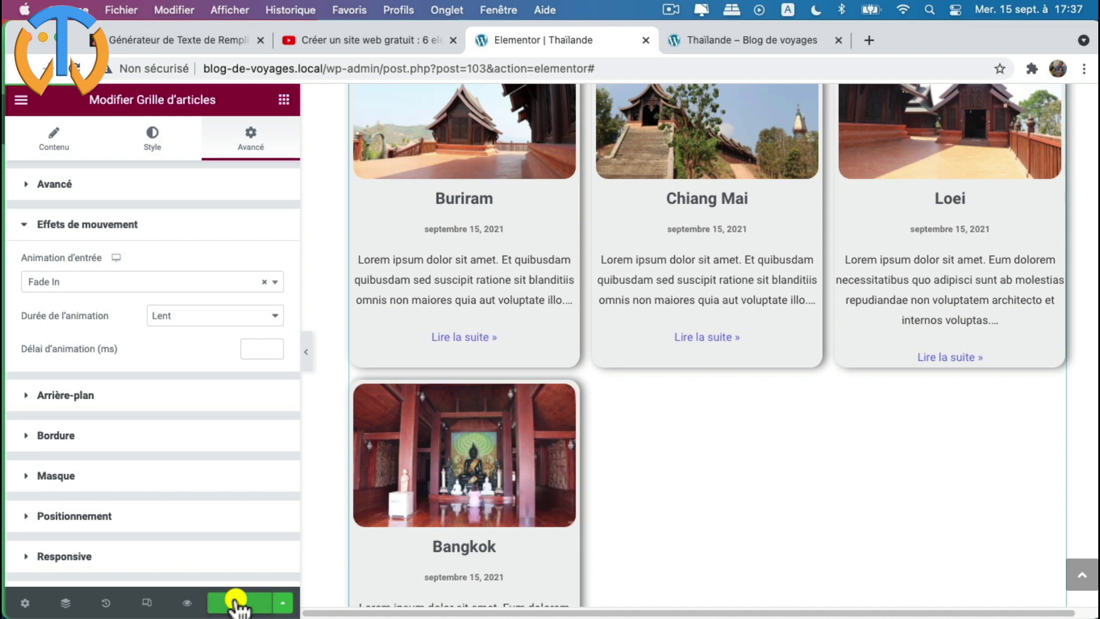
left_click(235, 602)
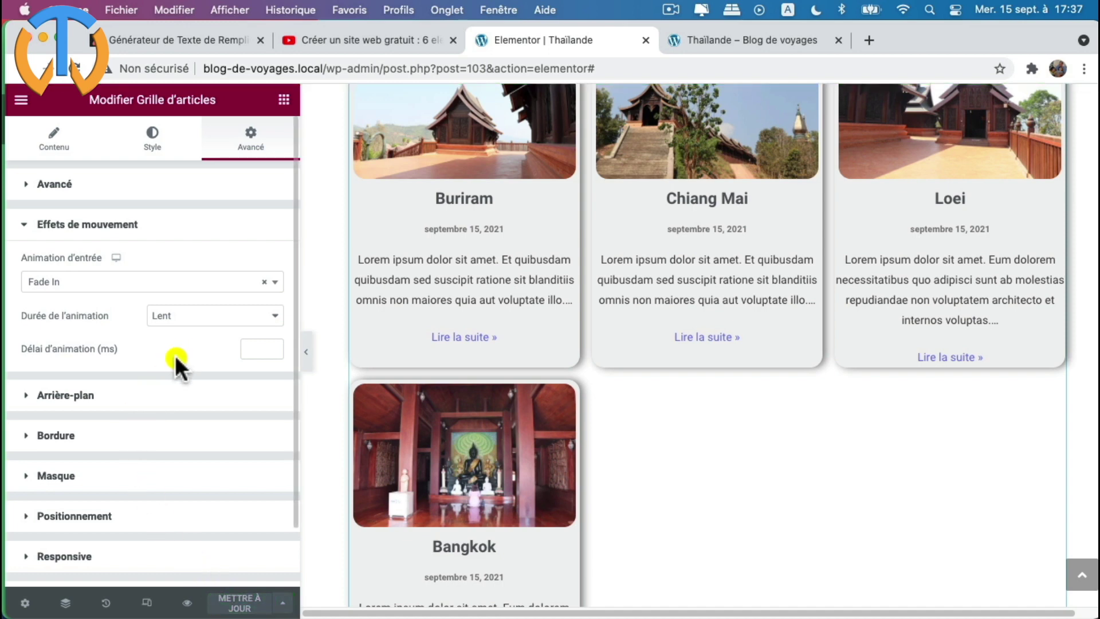
- Switch to the live blog and examine the article layout of the default Thaïlande category page
left_click(757, 37)
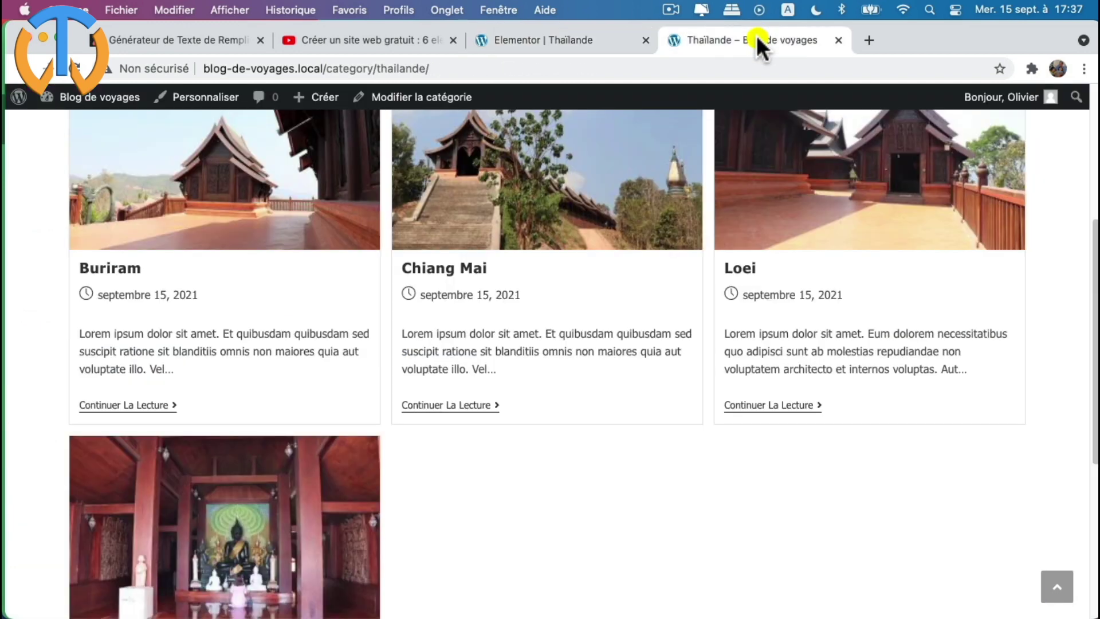
scroll(647, 243, "up", 5)
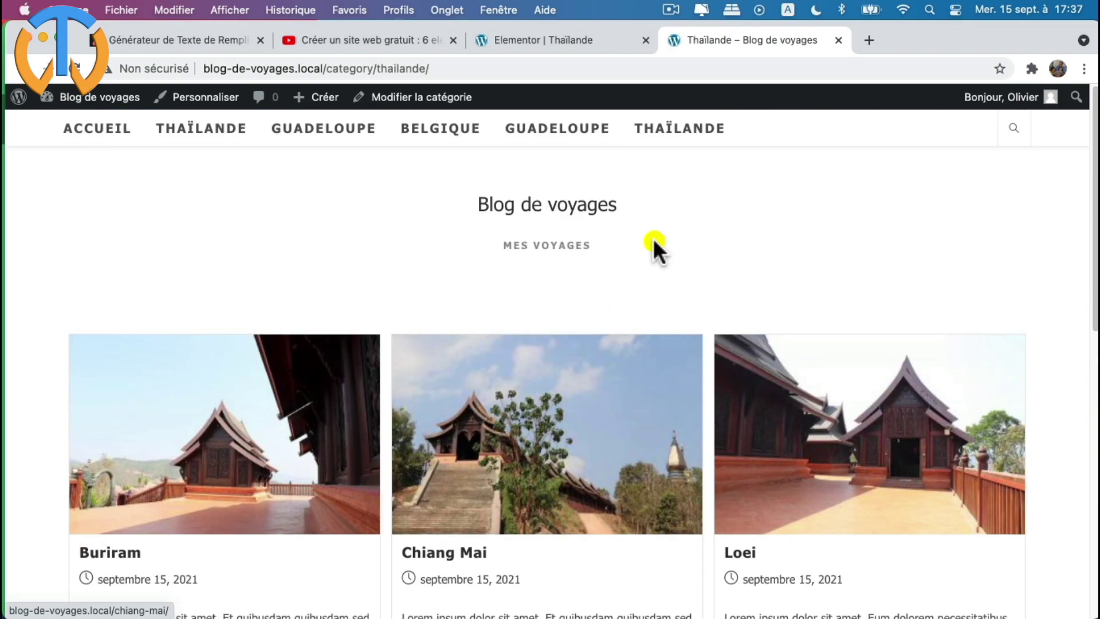
left_click(686, 131)
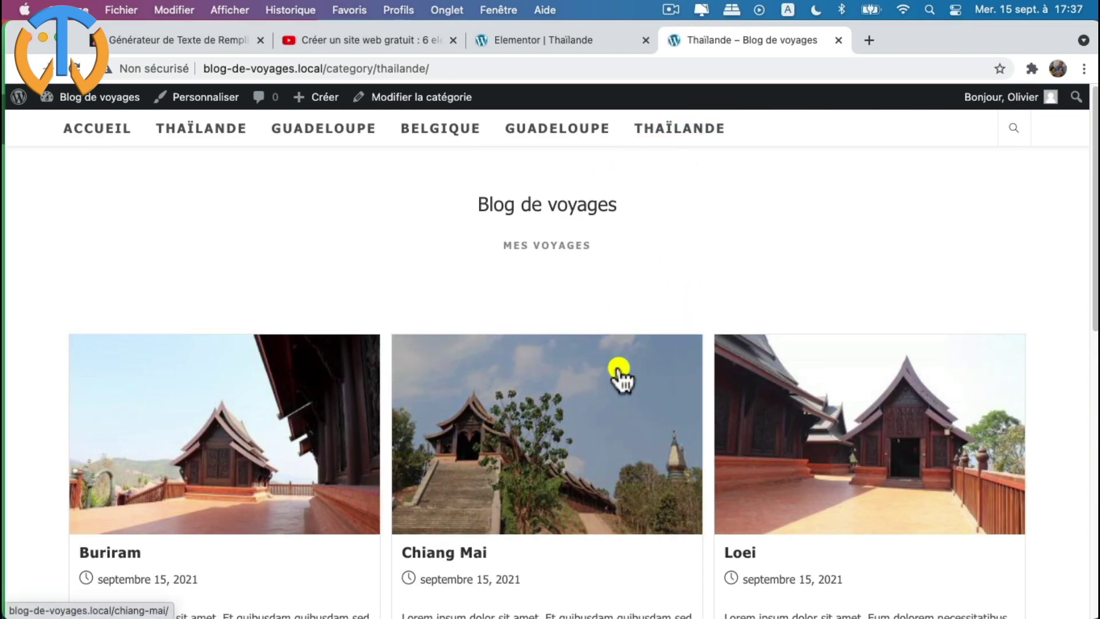
scroll(619, 381, "down", 3)
scroll(535, 421, "down", 10)
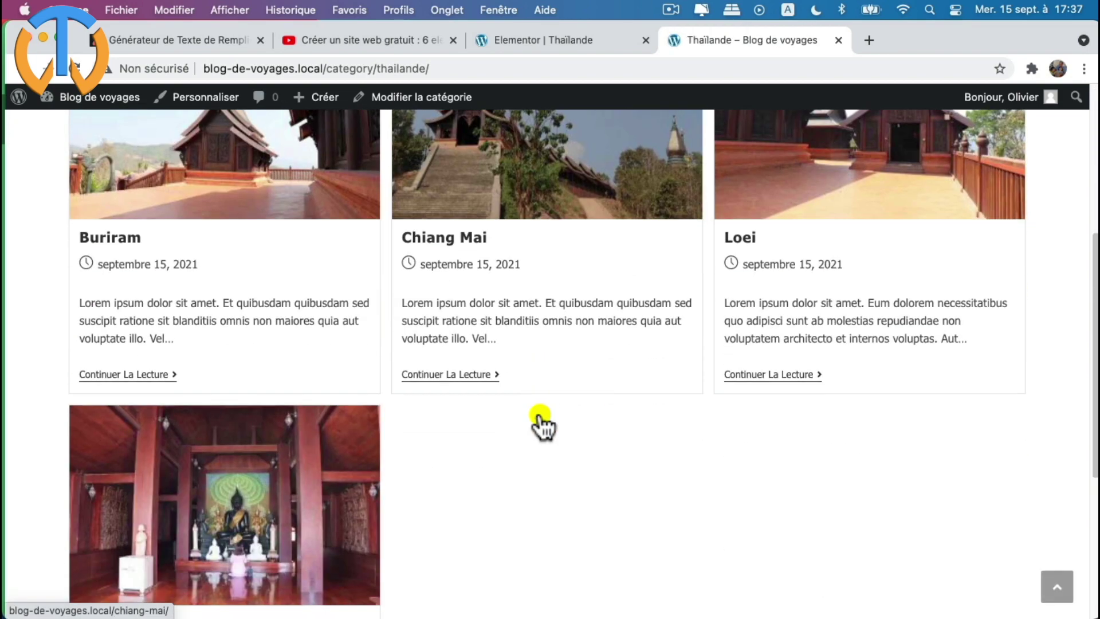
scroll(540, 424, "up", 12)
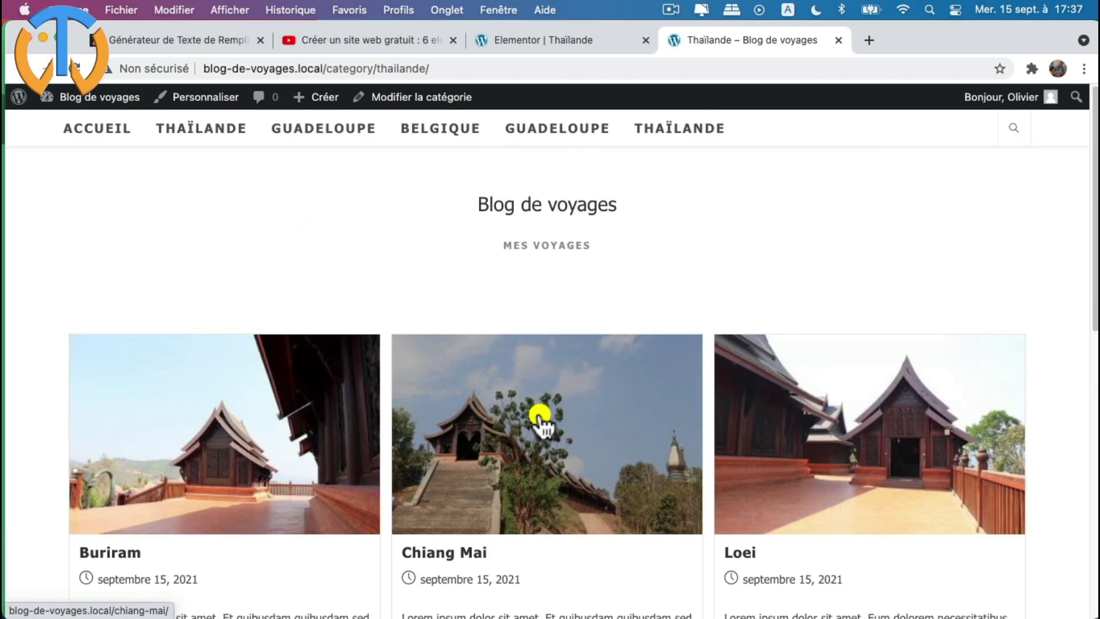
- View the published Thaïlande page built with Elementor and examine its heading, image and styled article grid
scroll(542, 421, "down", 5)
scroll(542, 421, "up", 5)
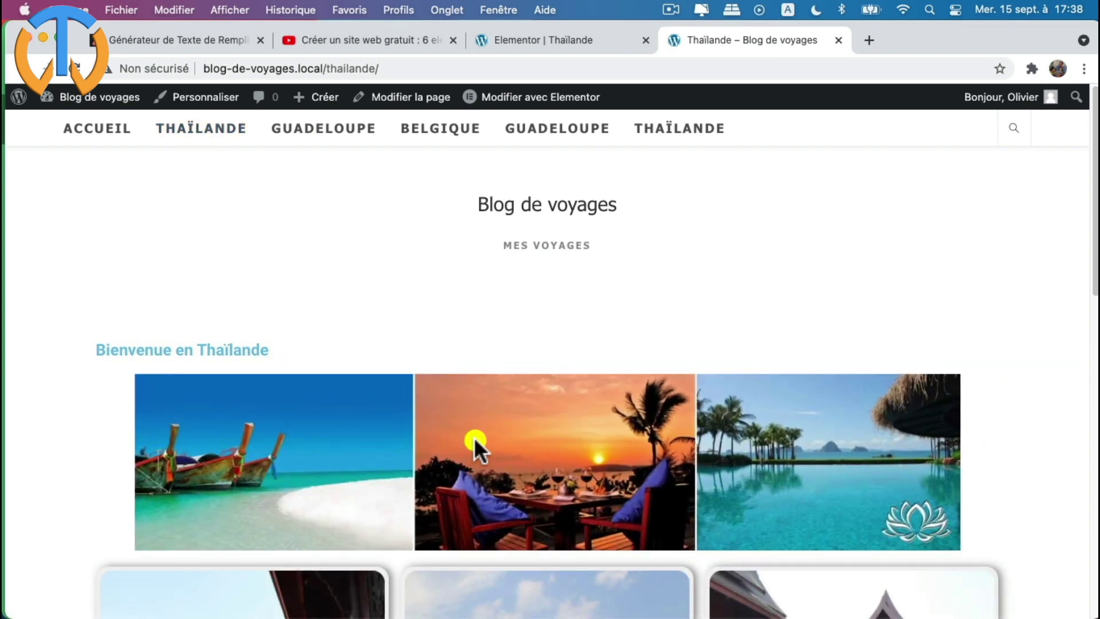
scroll(474, 440, "down", 5)
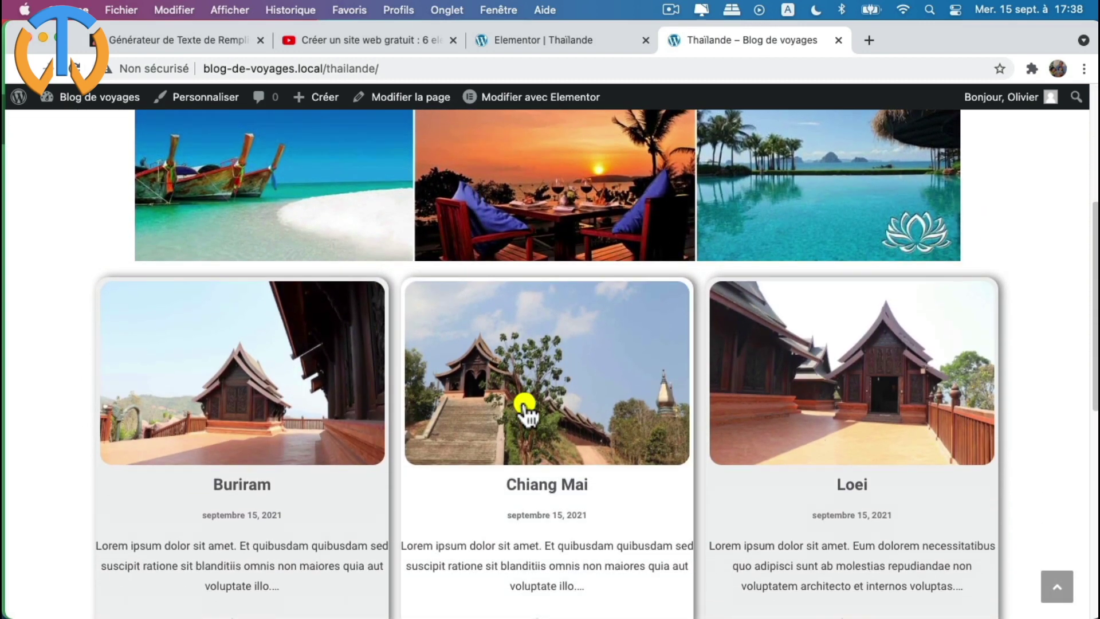
scroll(526, 408, "down", 2)
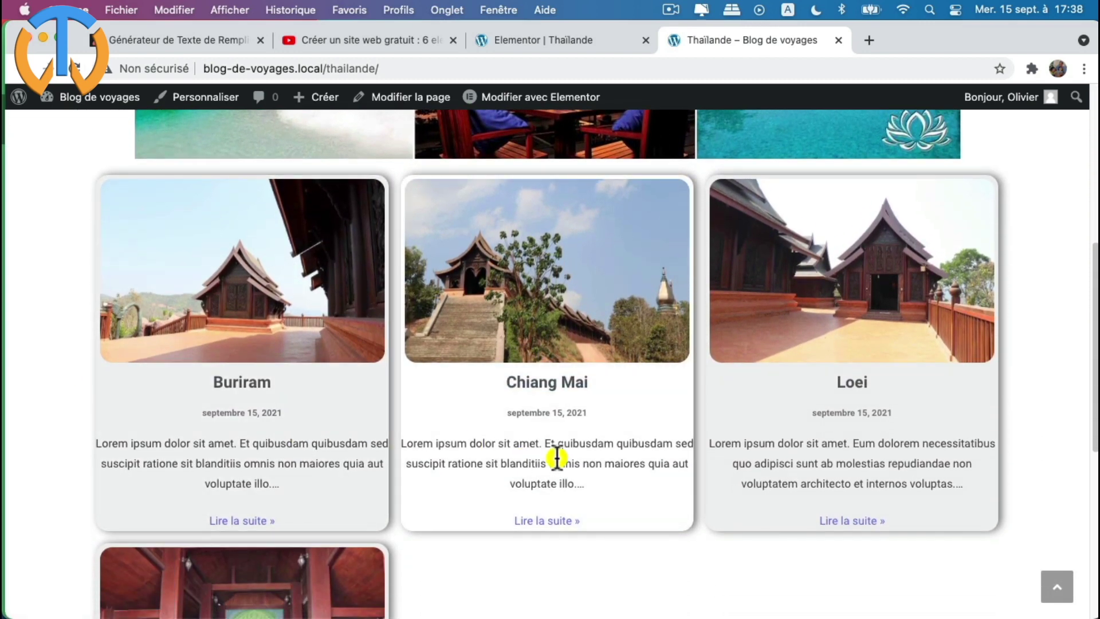
scroll(785, 466, "down", 6)
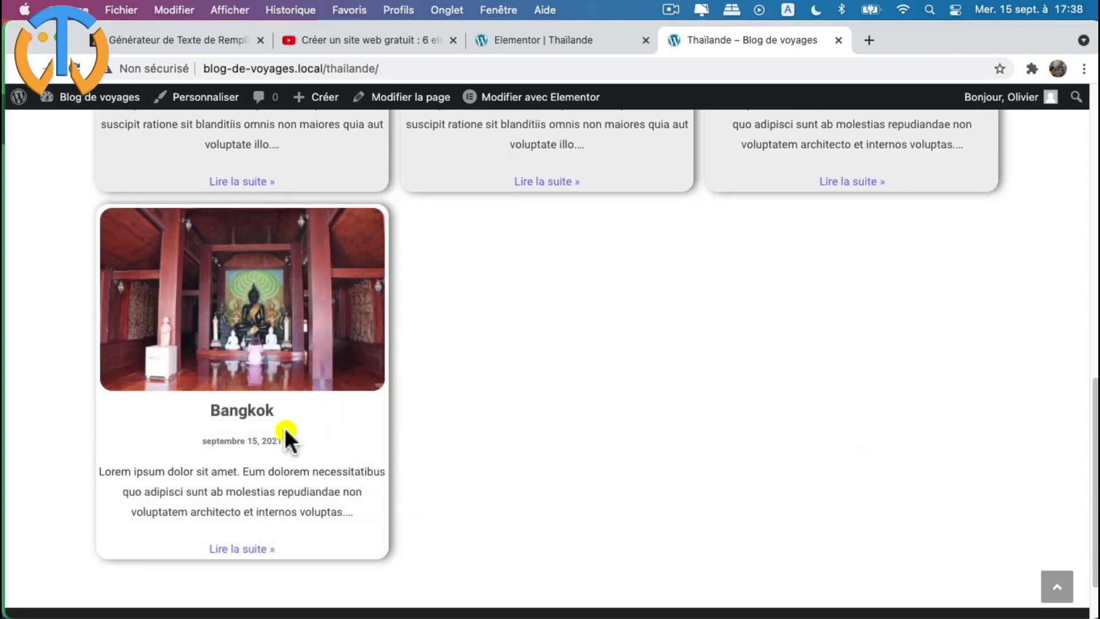
scroll(286, 438, "up", 5)
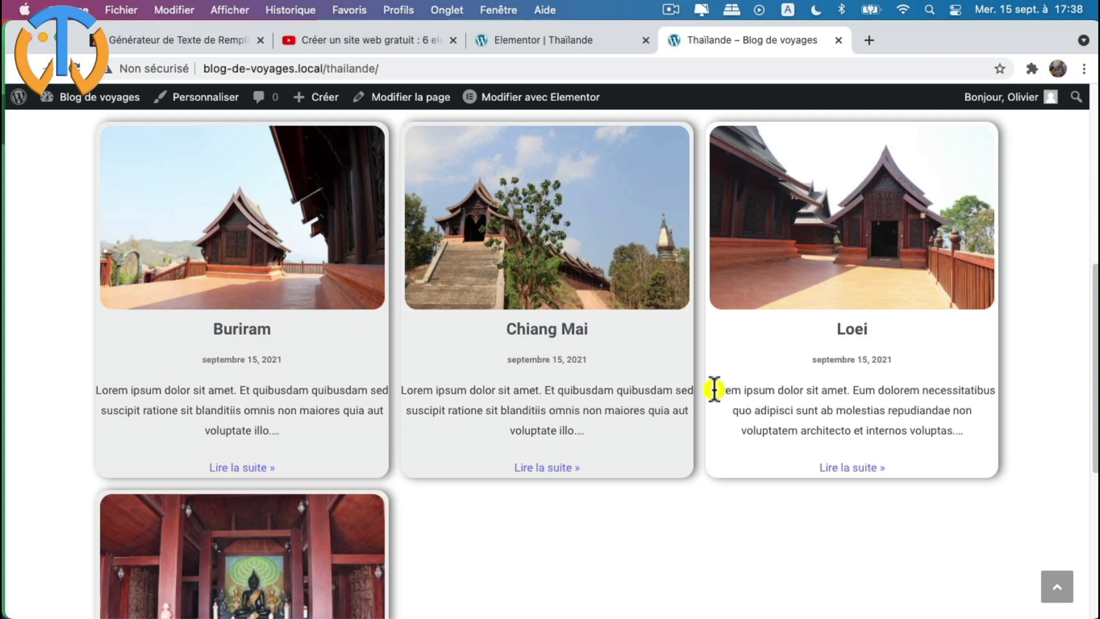
- Switch back to the Elementor editor, unlink the article grid's content margins and set the right margin to 10
left_click(530, 38)
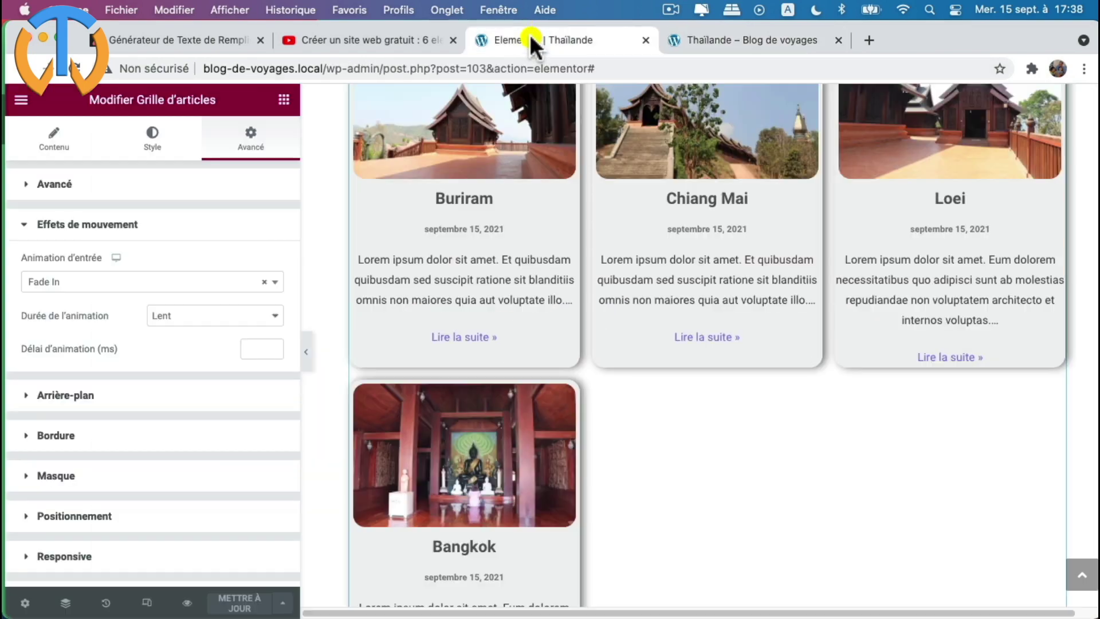
left_click(152, 141)
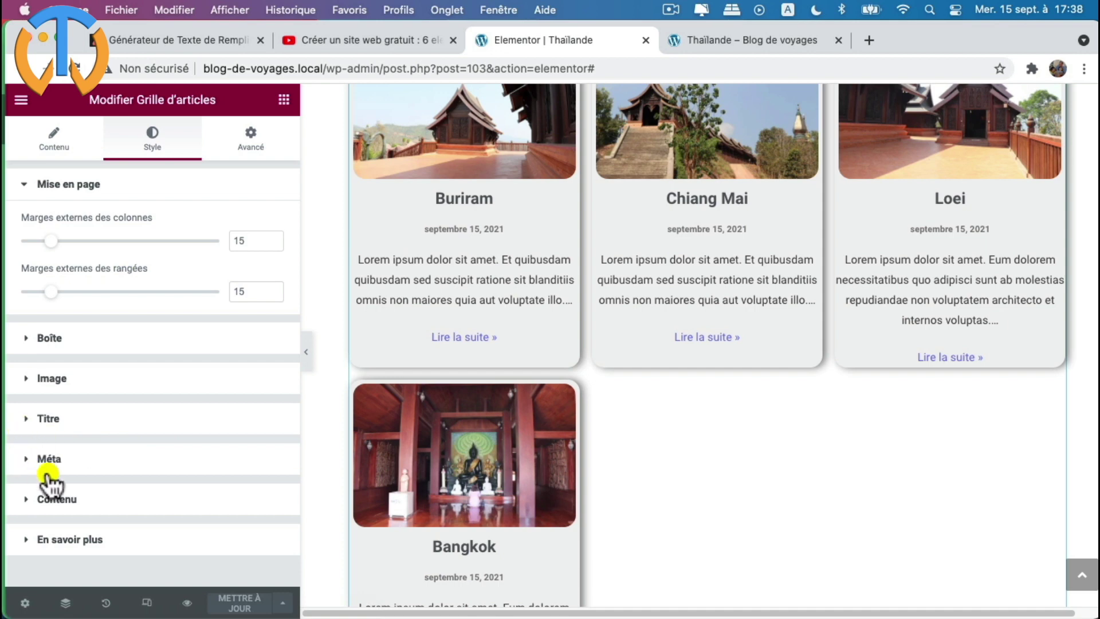
left_click(29, 500)
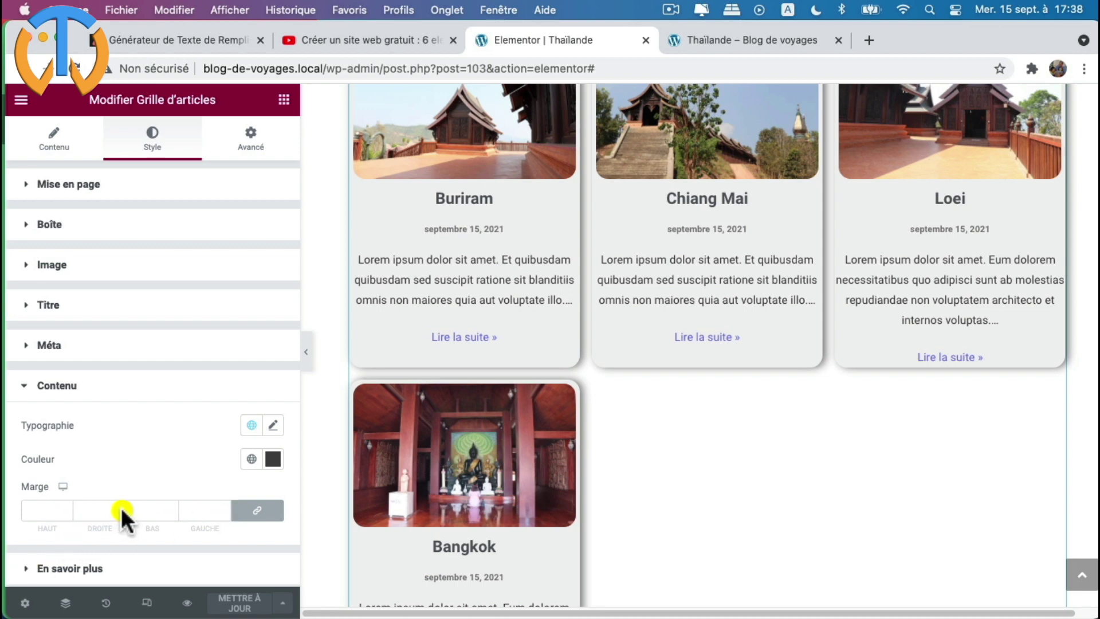
left_click(256, 511)
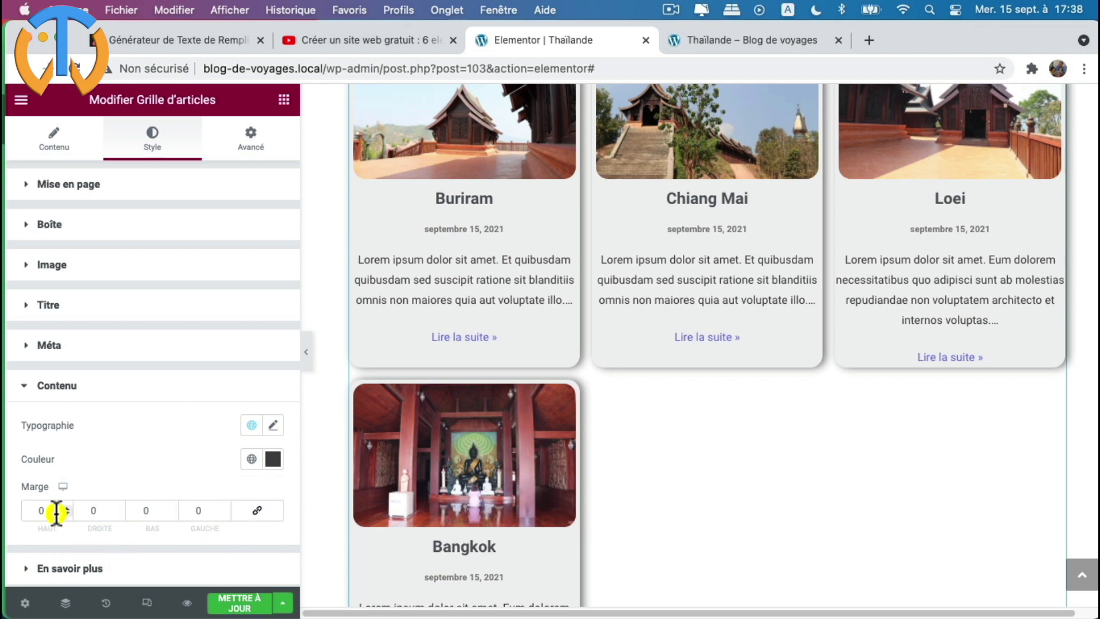
left_click(119, 511)
type("5")
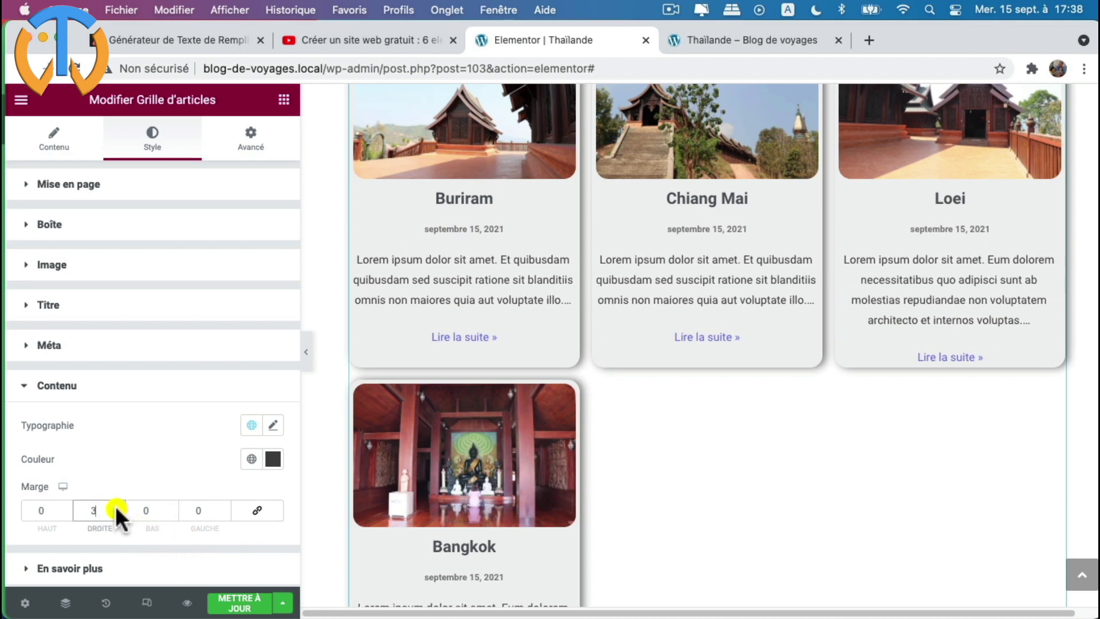
left_click(116, 508)
left_click(116, 508)
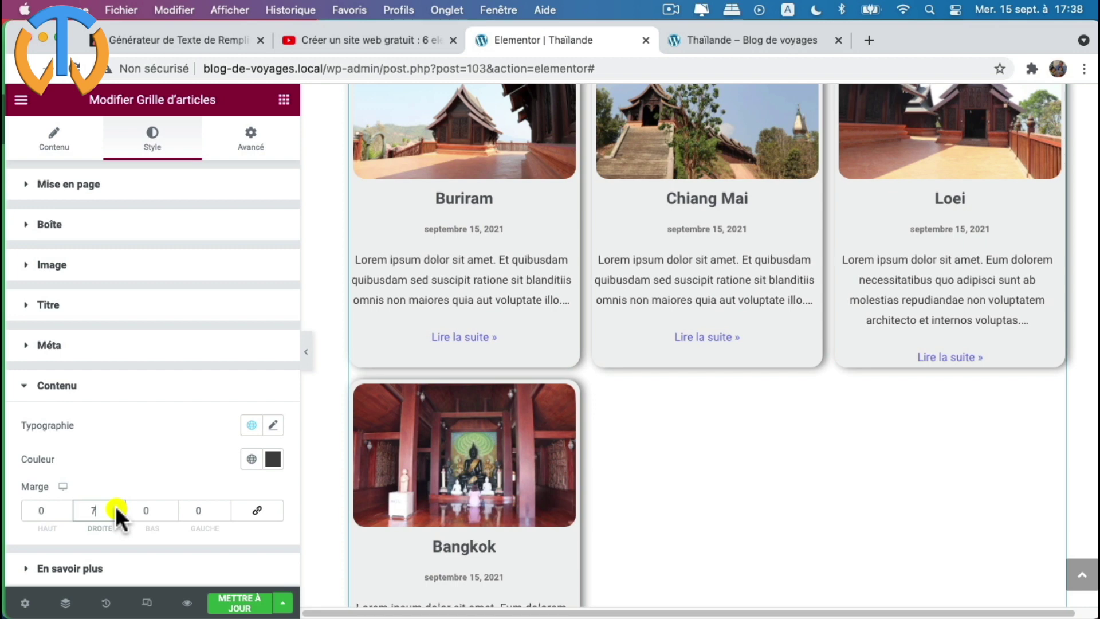
left_click(117, 508)
left_click(116, 509)
left_click(117, 508)
left_click(116, 508)
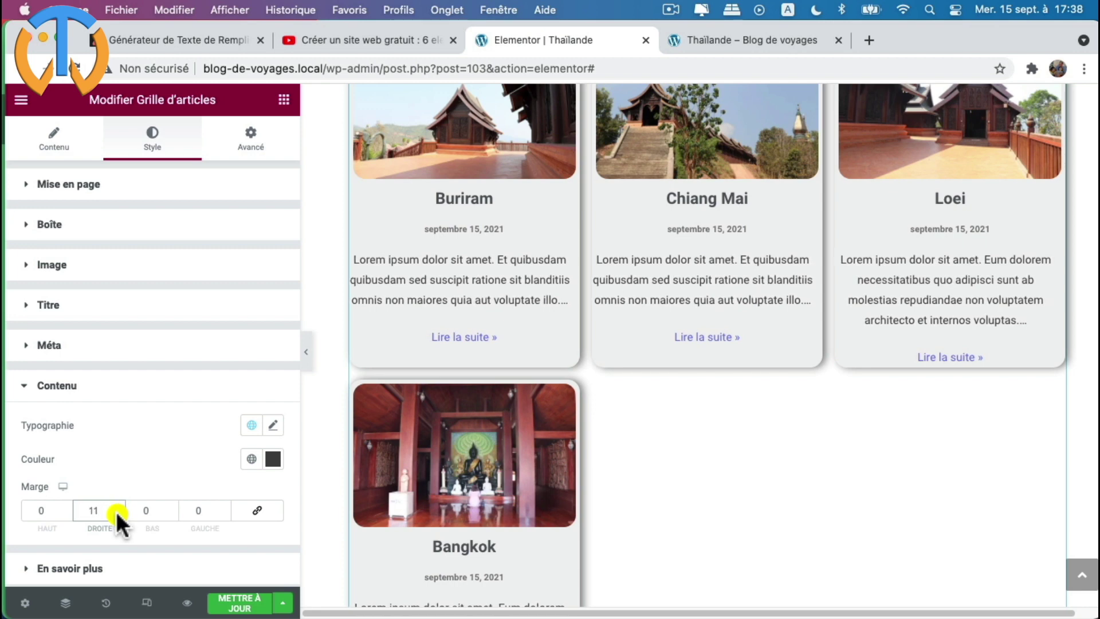
left_click(117, 513)
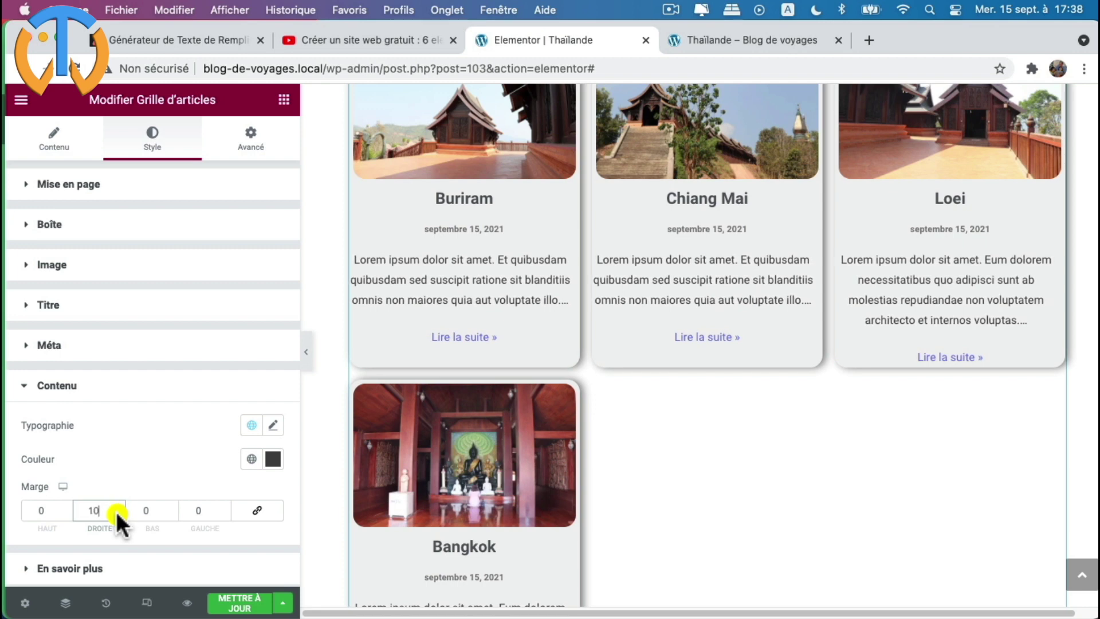
- Set the left margin of the article grid's content to 10 and update the Thaïlande page
left_click(223, 508)
left_click(224, 508)
left_click(224, 508)
left_click(225, 507)
left_click(225, 508)
left_click(225, 507)
left_click(225, 508)
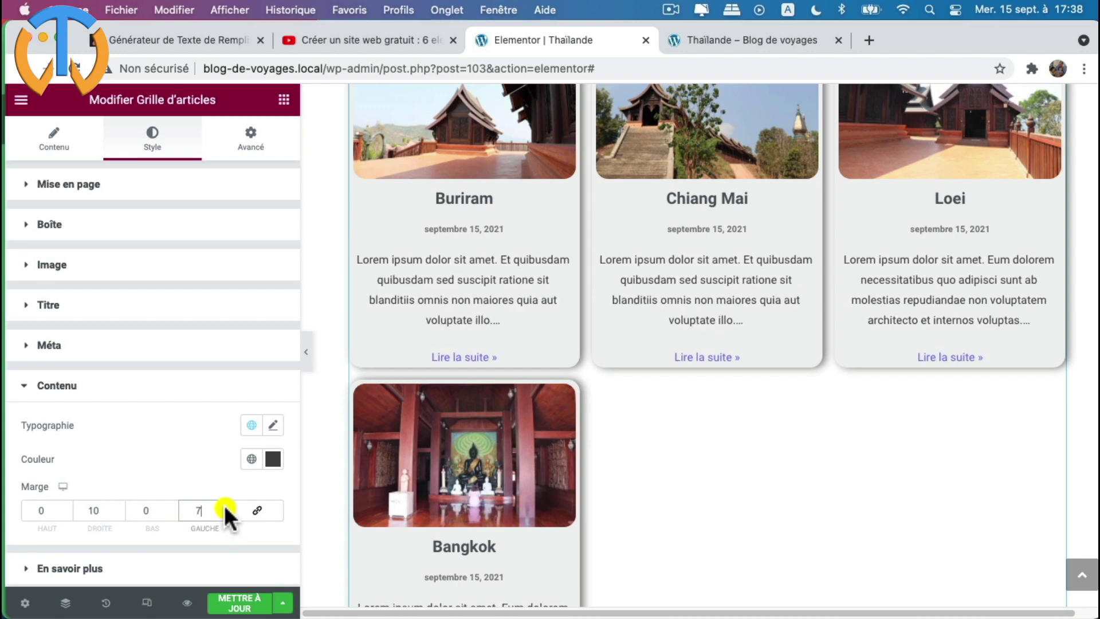
left_click(225, 507)
left_click(225, 507)
left_click(225, 507)
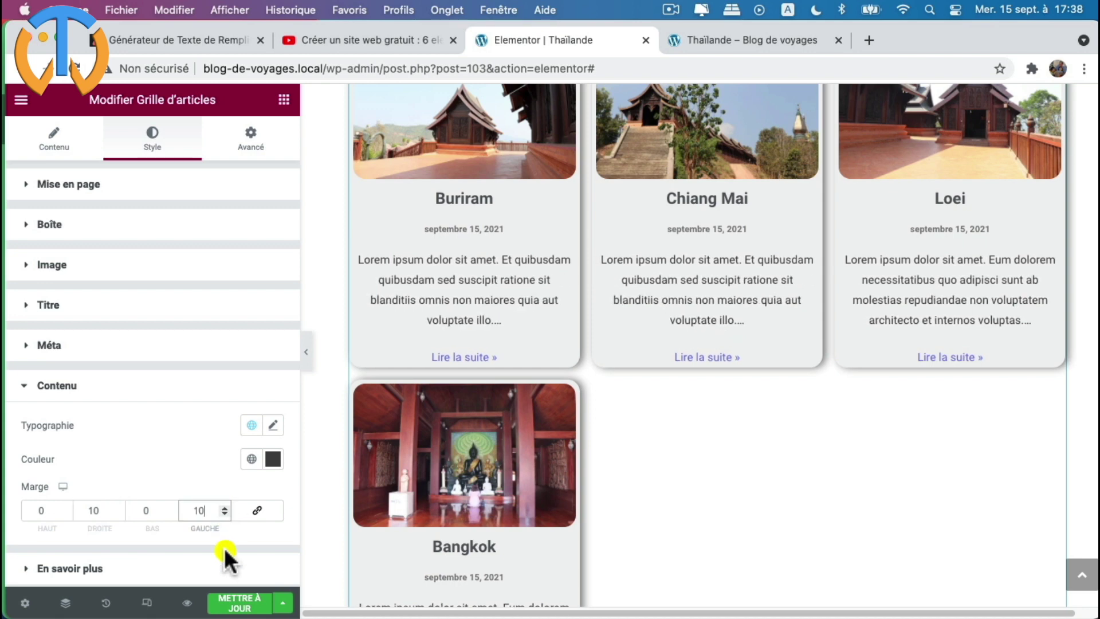
left_click(232, 603)
- Reload the live Thaïlande page to examine the article text margins and view the live Guadeloupe page
left_click(765, 41)
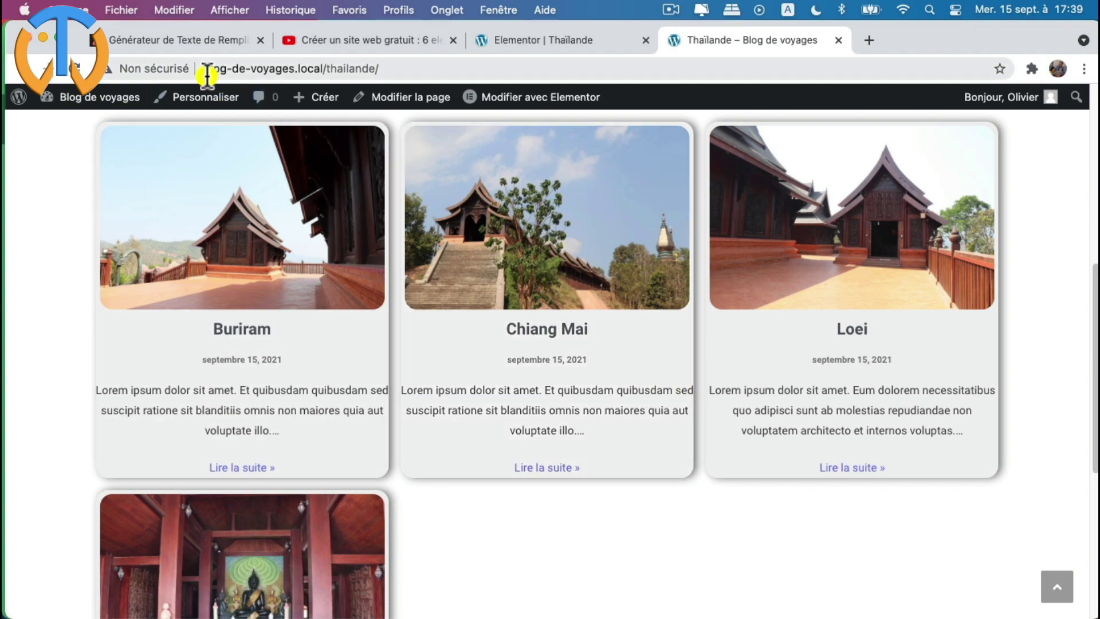
left_click(75, 68)
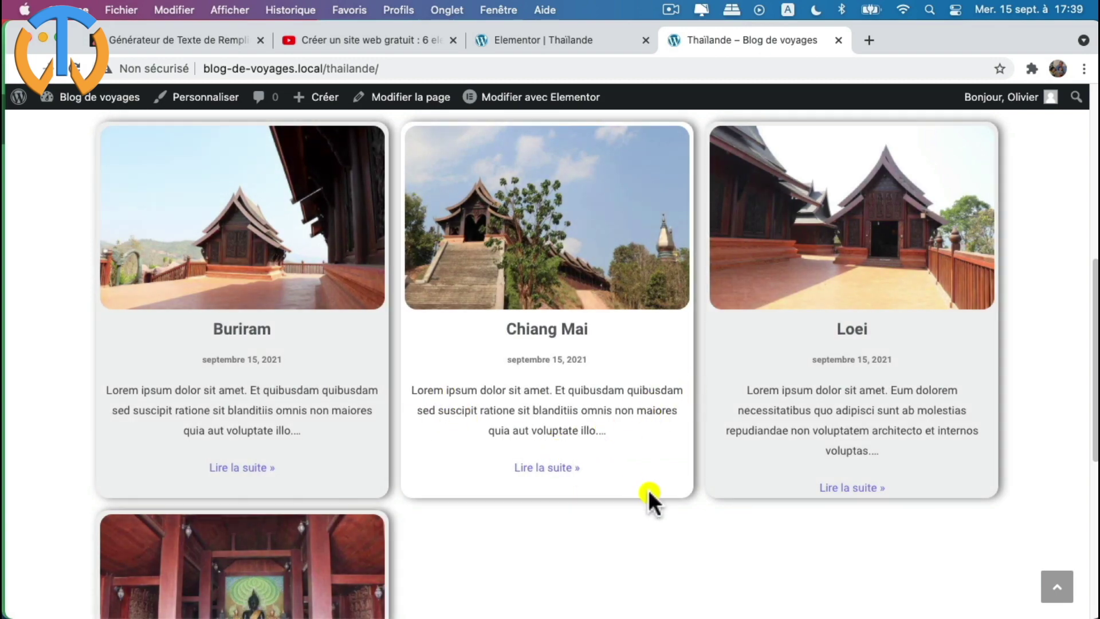
scroll(552, 487, "up", 8)
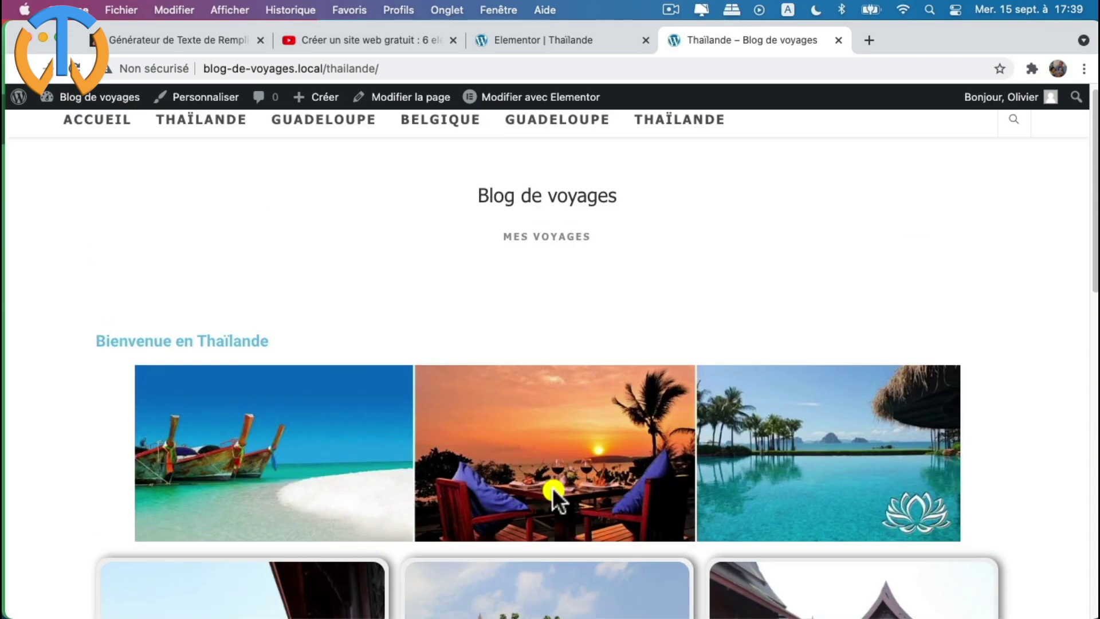
scroll(552, 487, "up", 1)
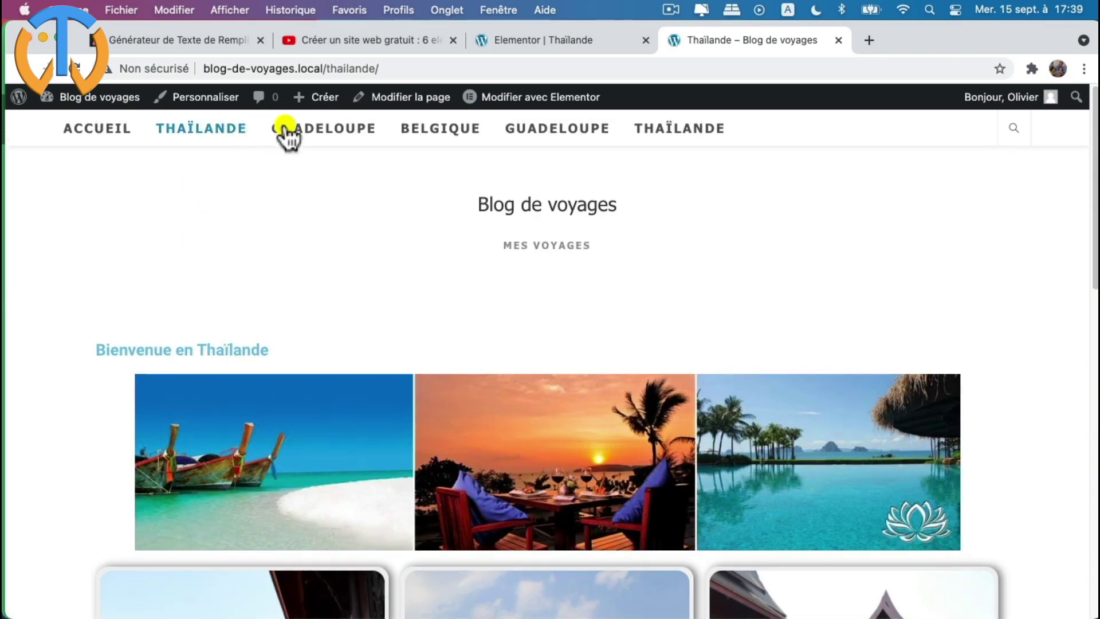
left_click(303, 133)
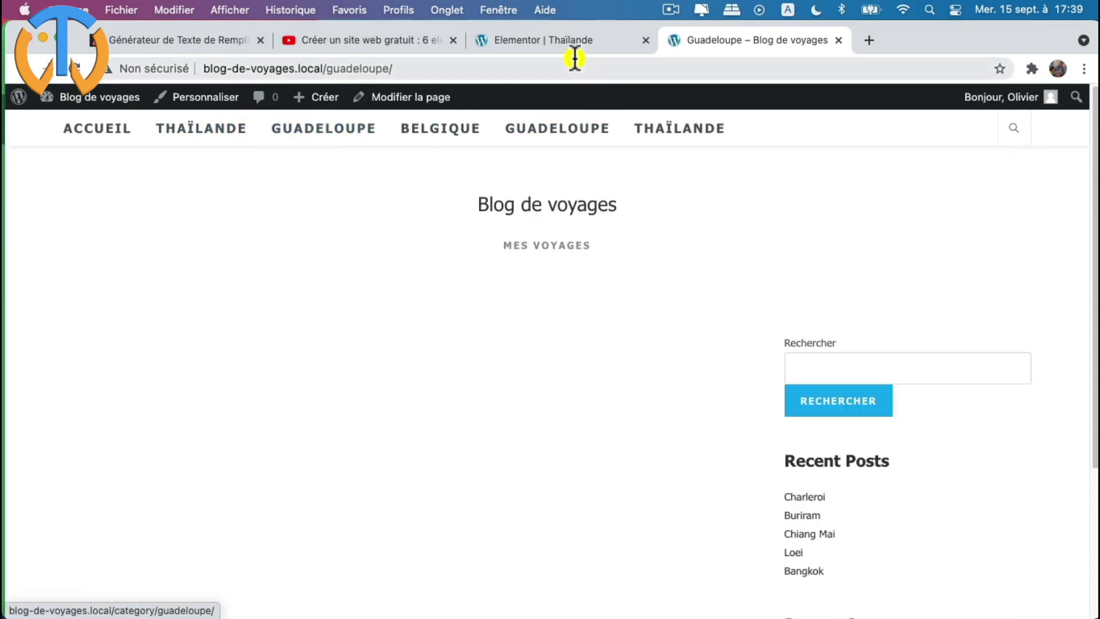
- Leave Elementor for the WordPress editor and open the Guadeloupe page for editing from the list of pages
left_click(555, 39)
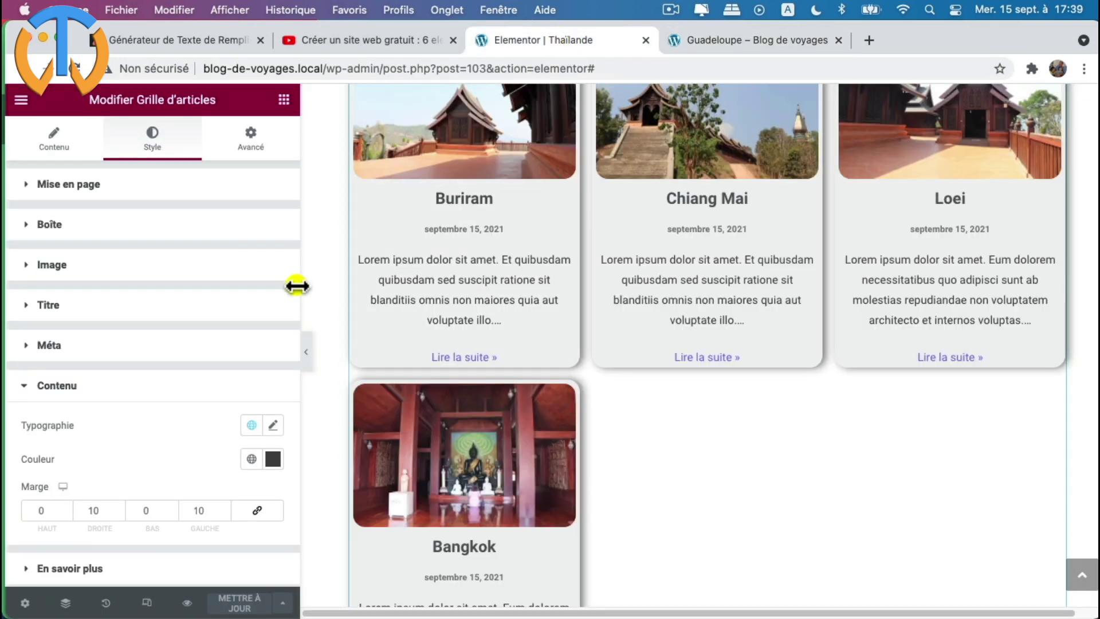
scroll(454, 270, "up", 5)
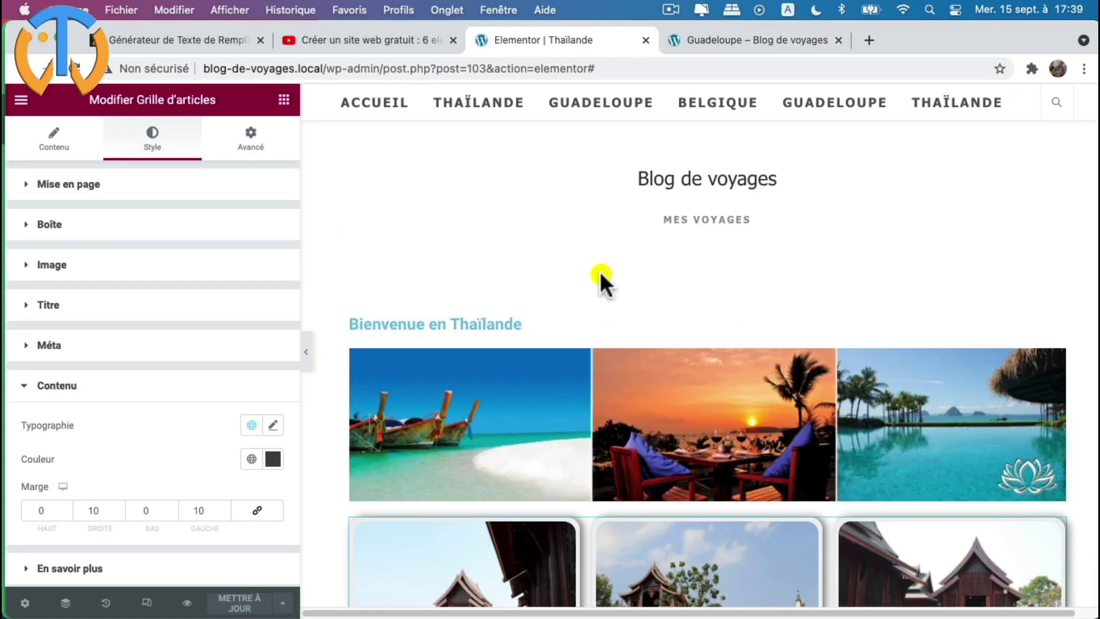
left_click(20, 99)
left_click(20, 100)
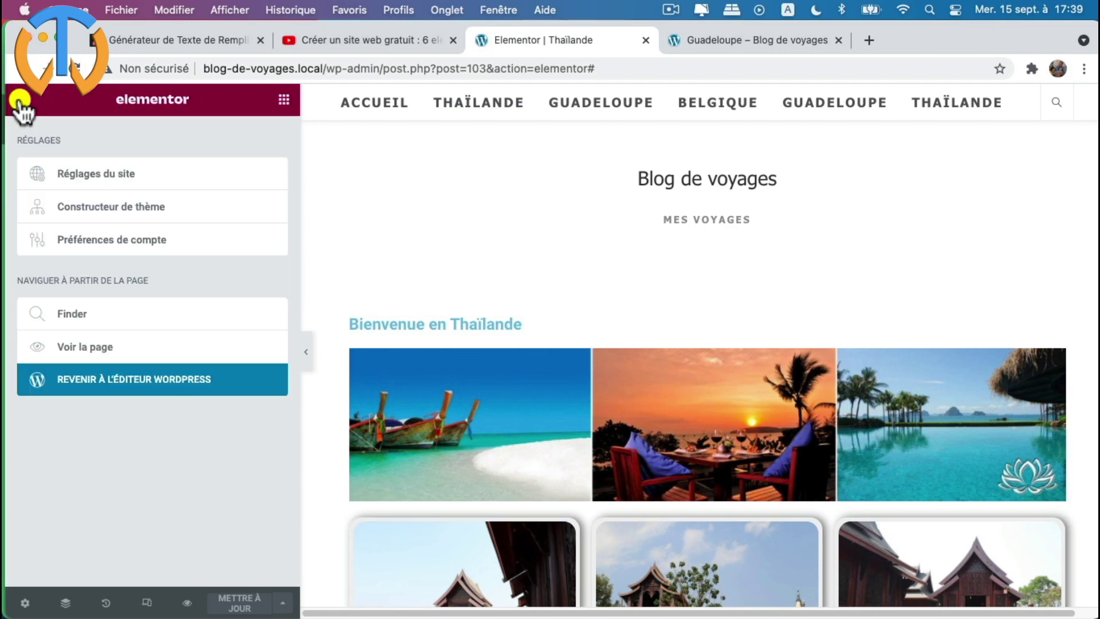
left_click(111, 383)
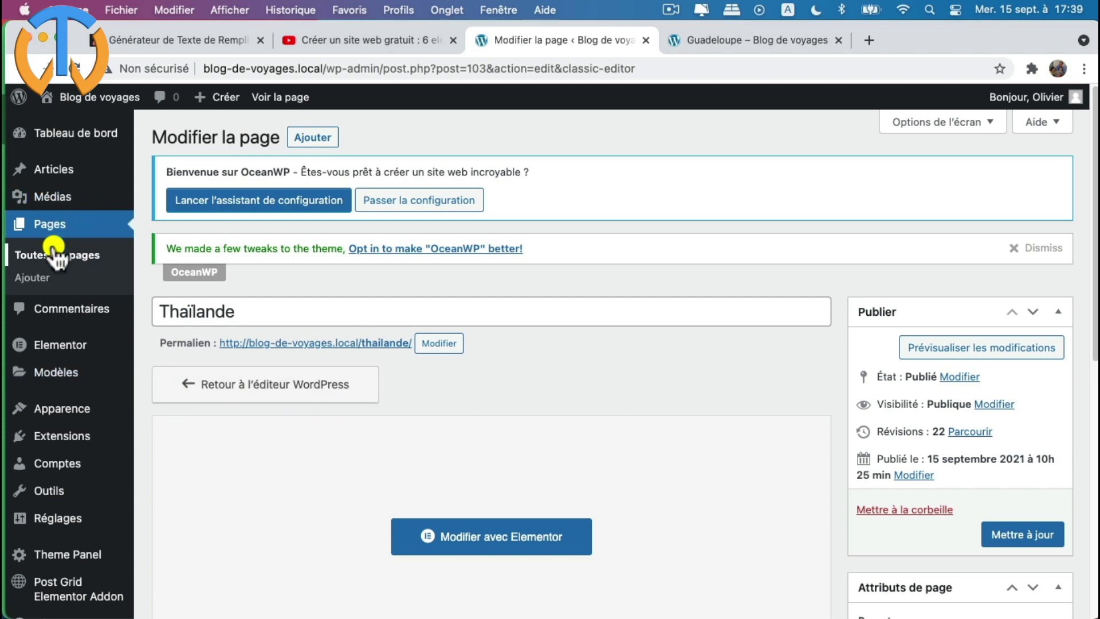
left_click(51, 255)
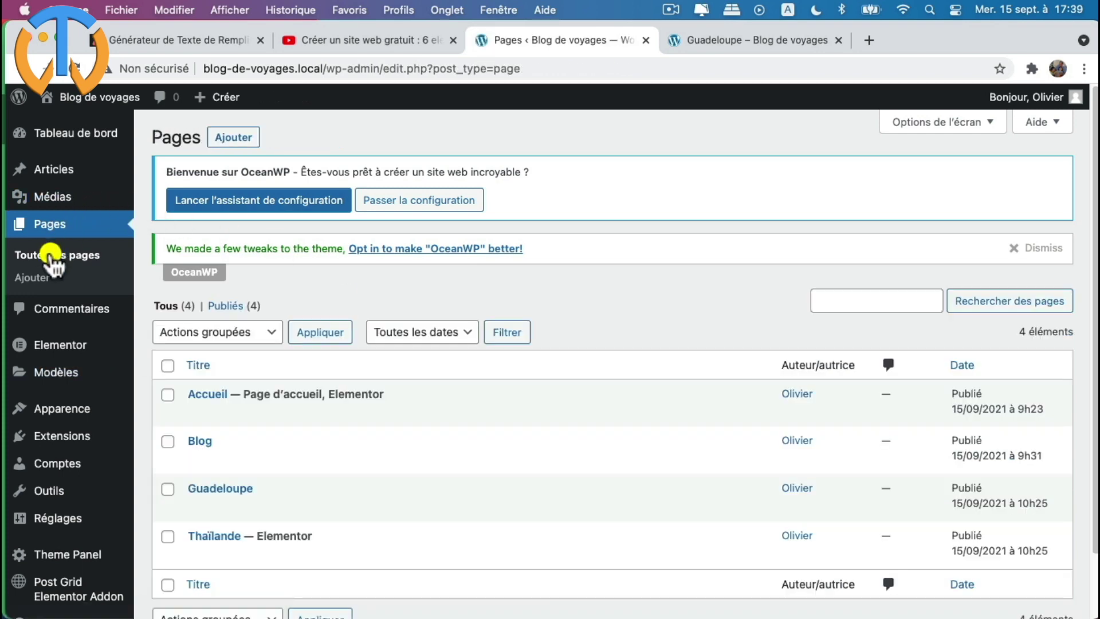
scroll(413, 441, "down", 1)
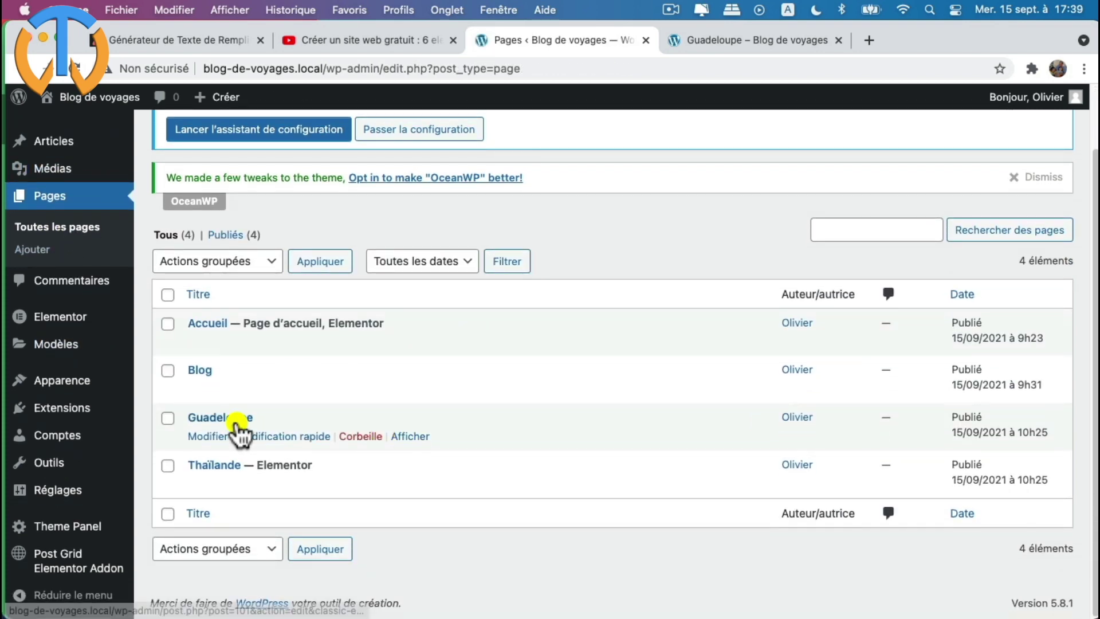
left_click(208, 438)
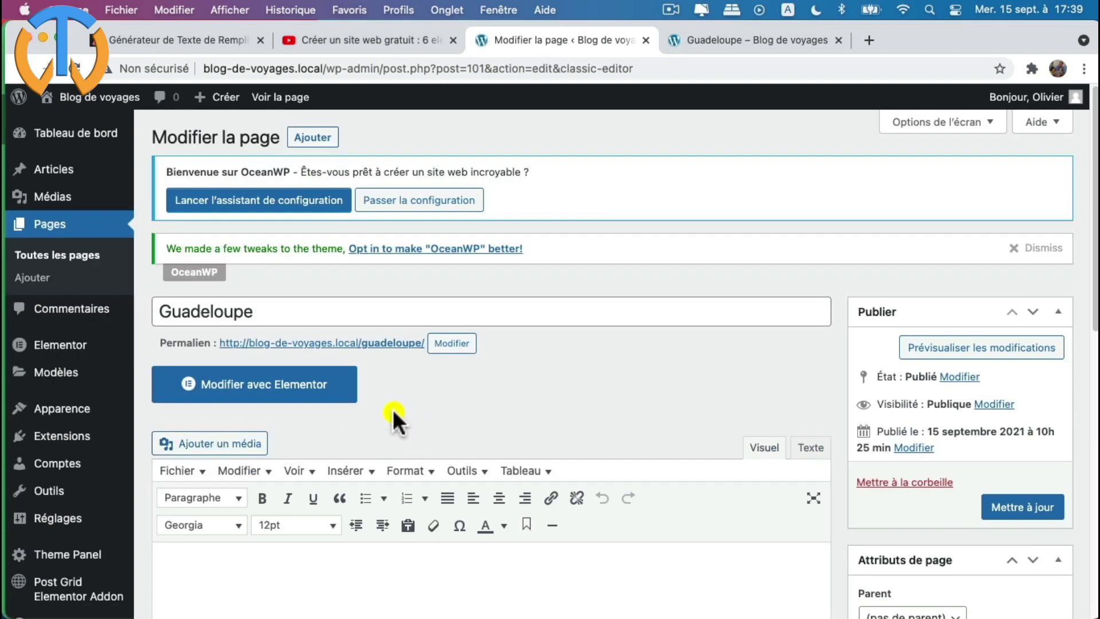
scroll(393, 409, "down", 5)
left_click(294, 247)
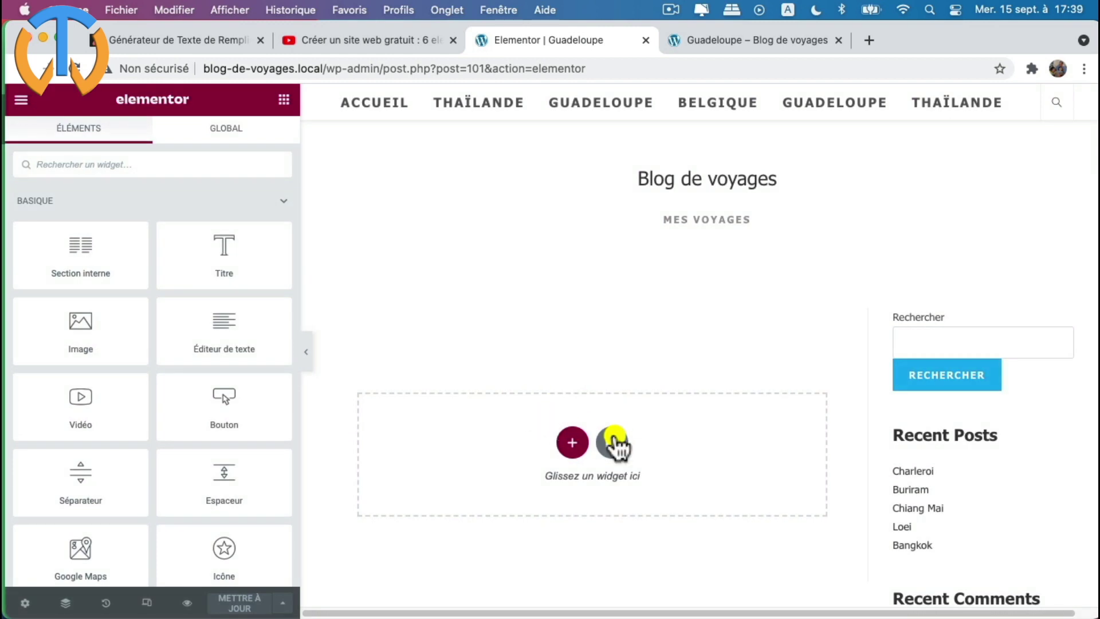
scroll(614, 436, "down", 5)
scroll(614, 435, "up", 4)
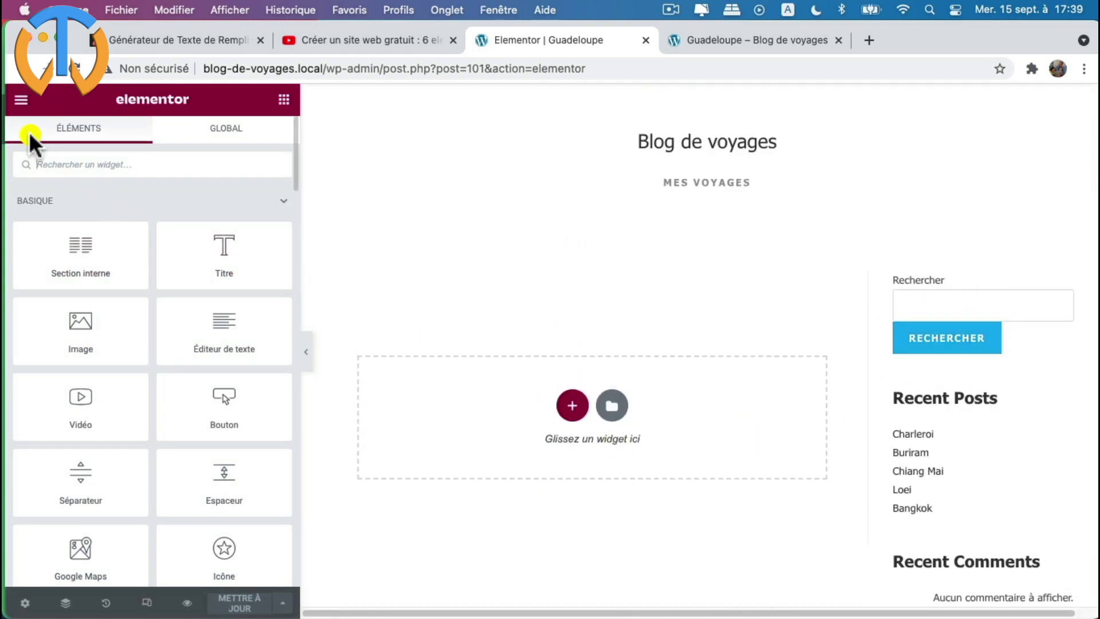
left_click(22, 99)
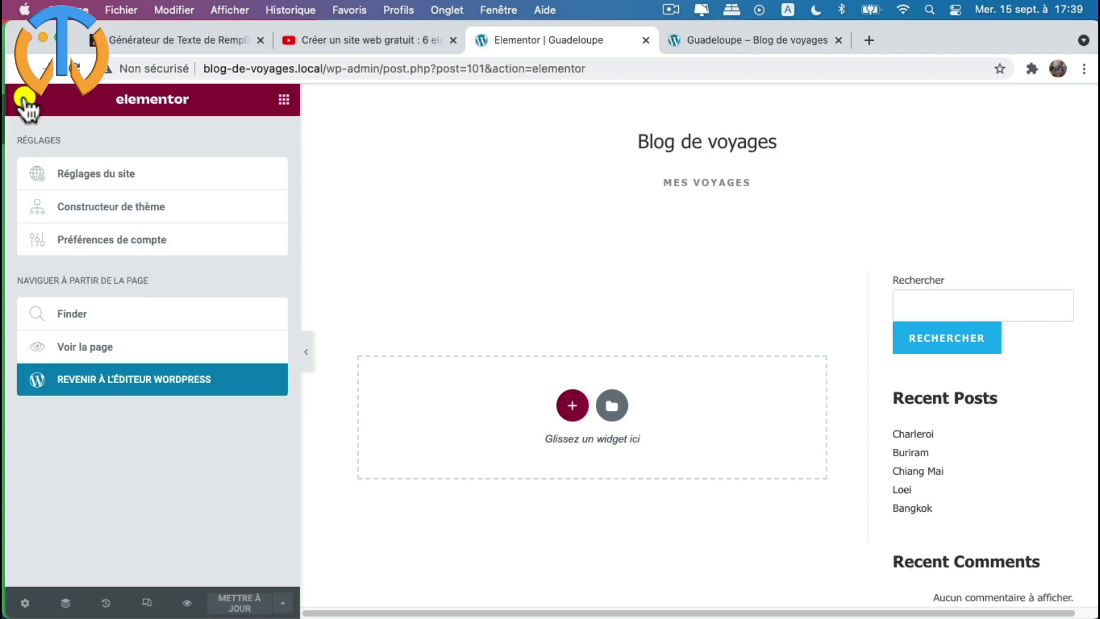
left_click(98, 381)
- Set the Guadeloupe page's OceanWP content layout to Pleine largeur and update the page
scroll(565, 481, "down", 10)
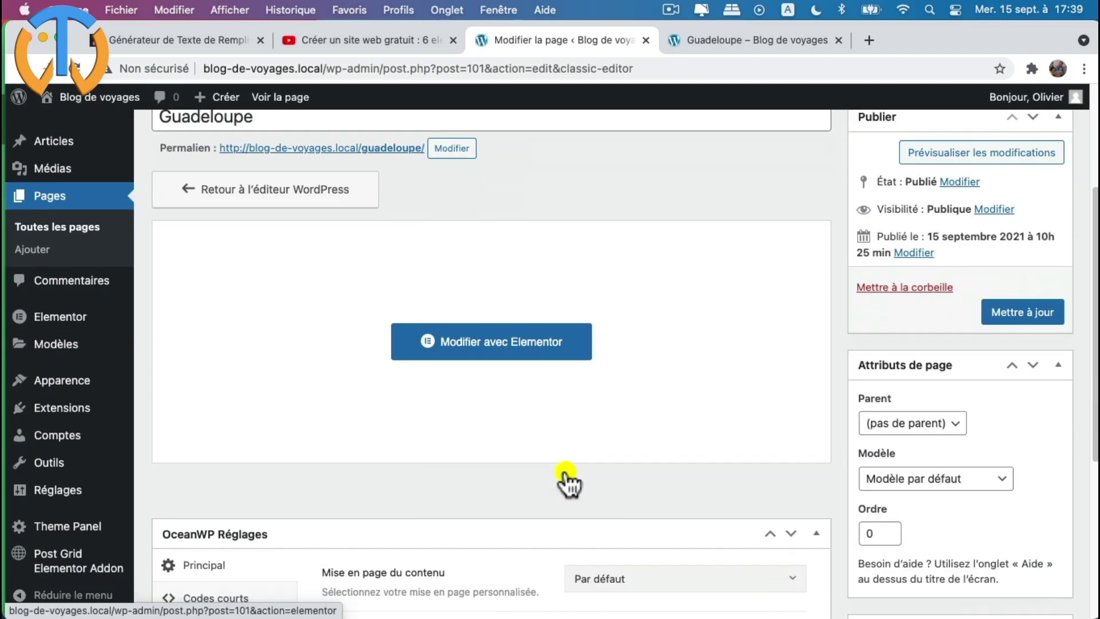
left_click(659, 317)
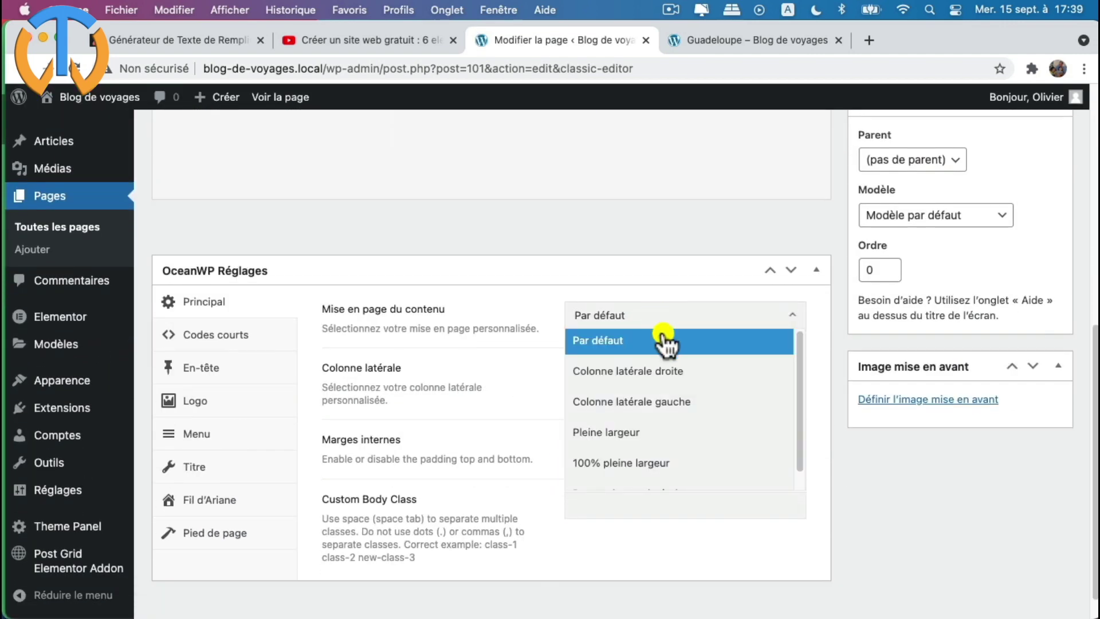
left_click(641, 435)
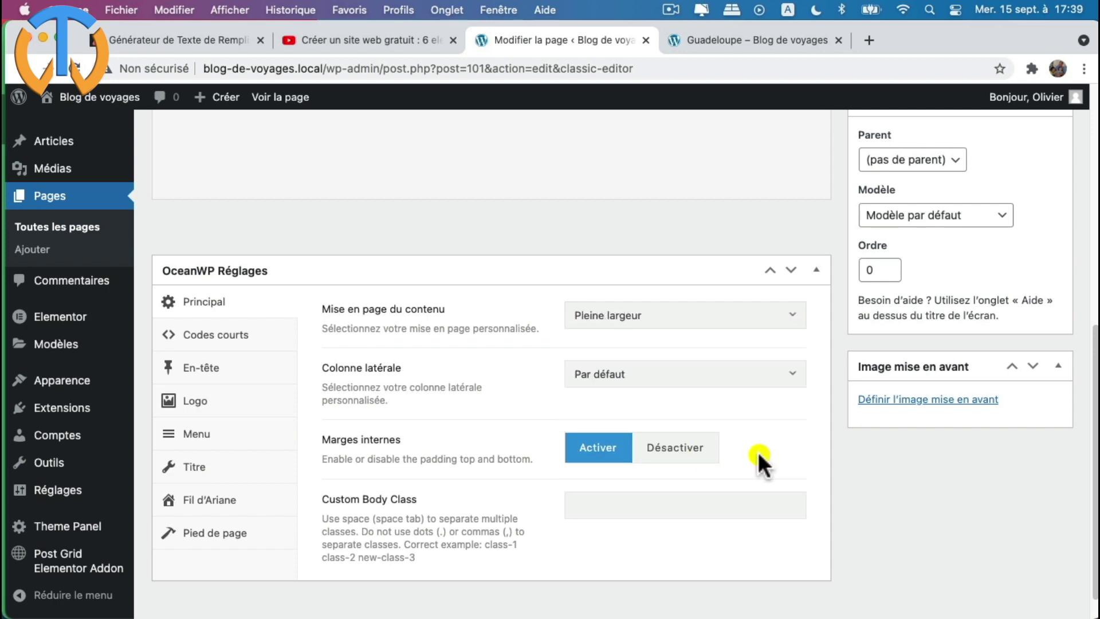
scroll(758, 451, "up", 10)
left_click(1003, 385)
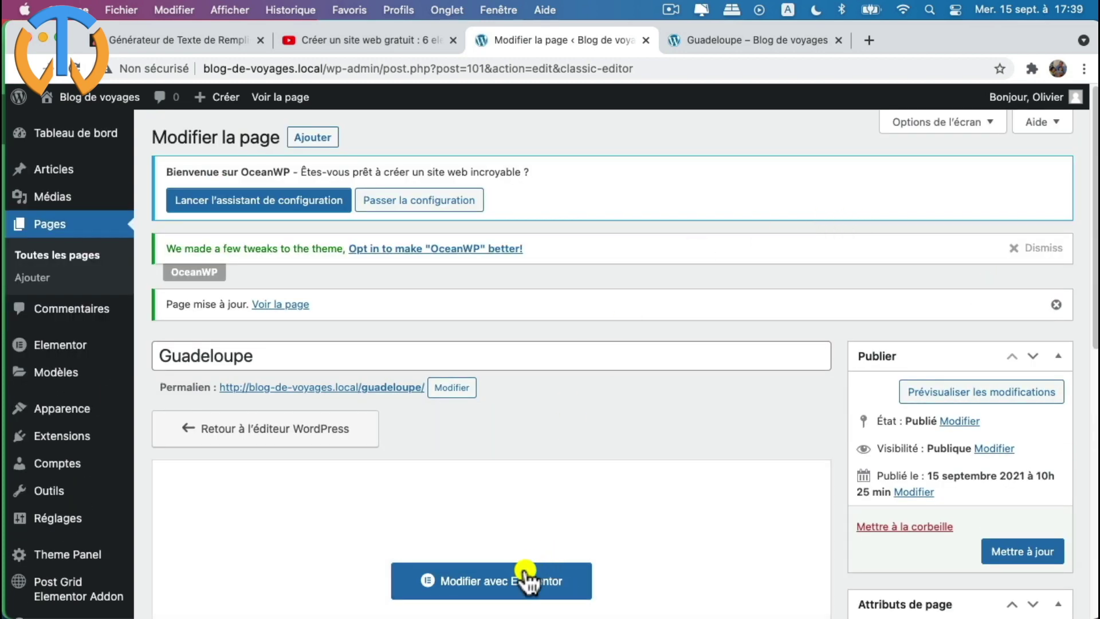
- Open the Guadeloupe page in Elementor and add a single-column section
left_click(533, 580)
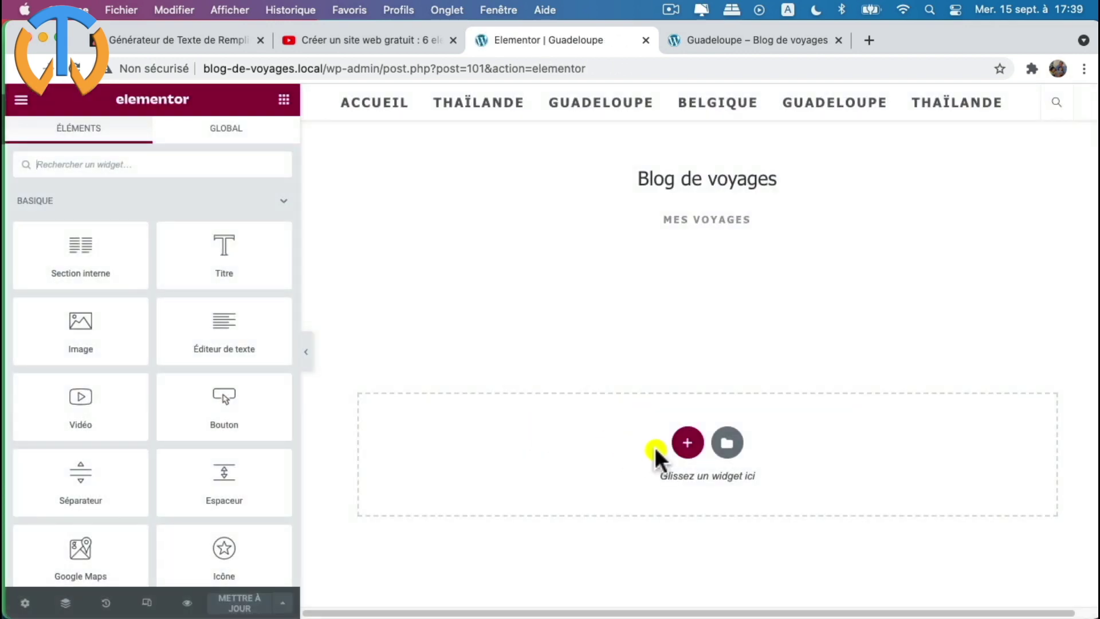
left_click(688, 443)
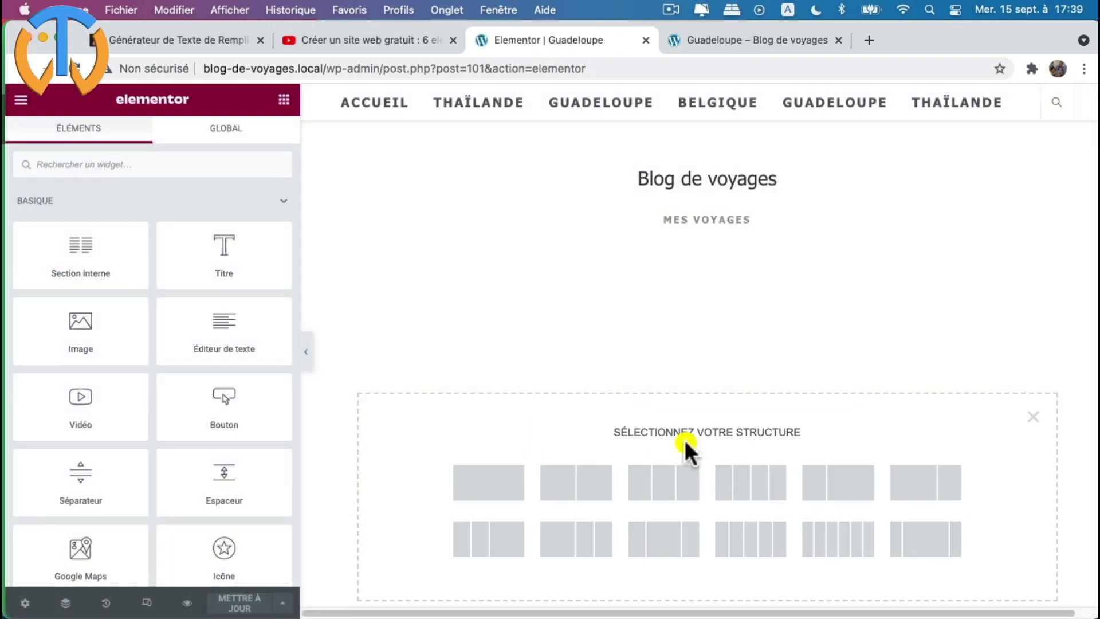
left_click(516, 486)
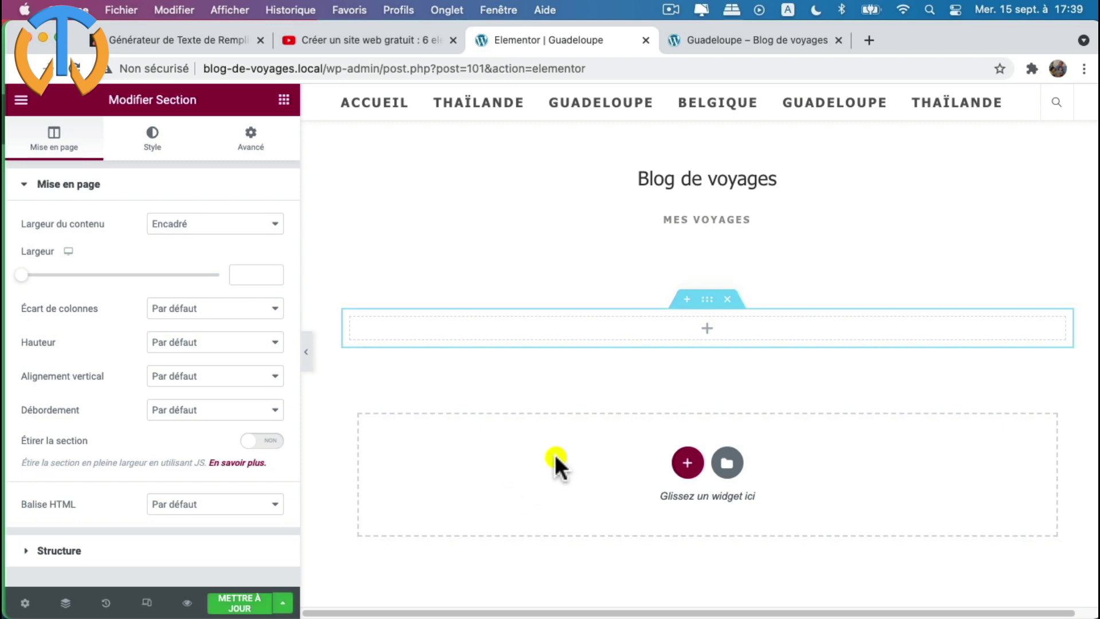
- Insert a Grille d'articles widget in the new section and set its publications per page to 50
left_click(707, 335)
scroll(149, 344, "down", 10)
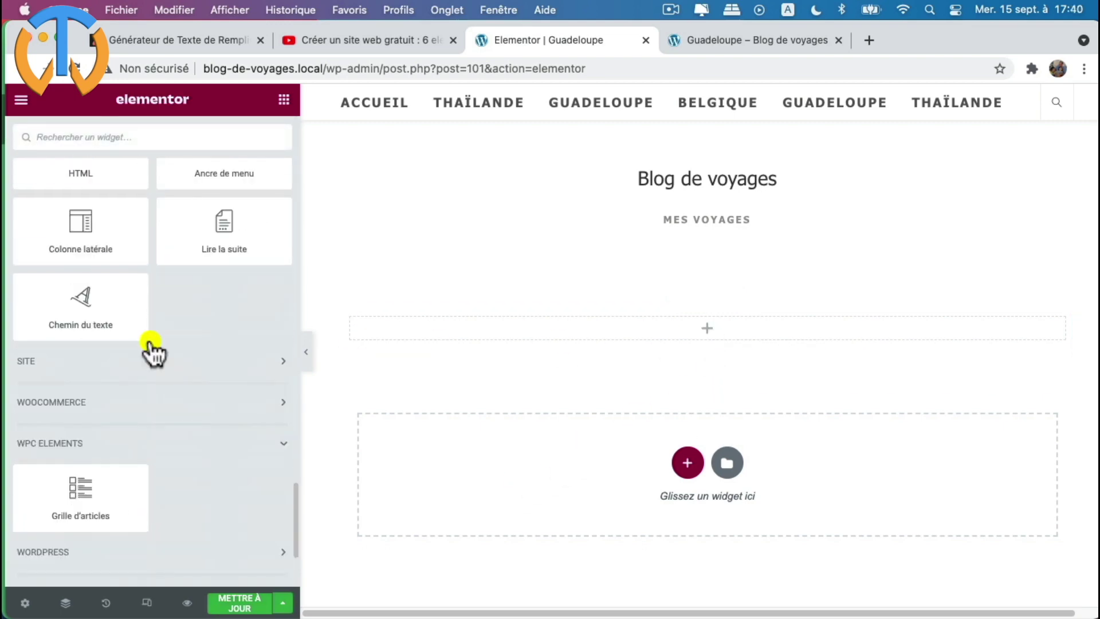
scroll(149, 344, "down", 3)
left_click_drag(78, 318, 530, 332)
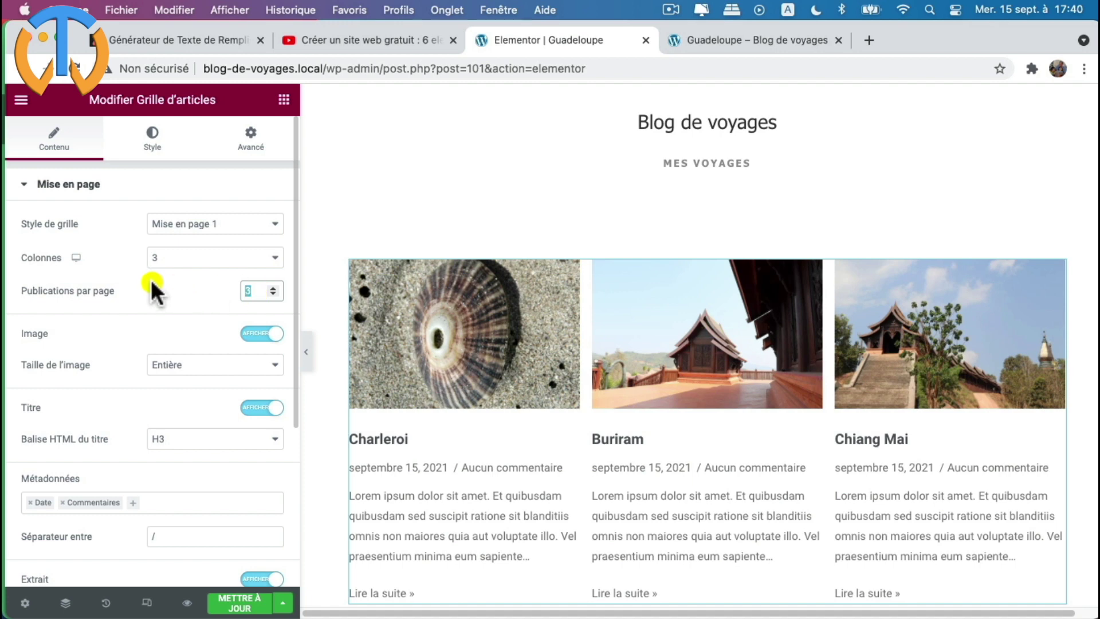
type("50")
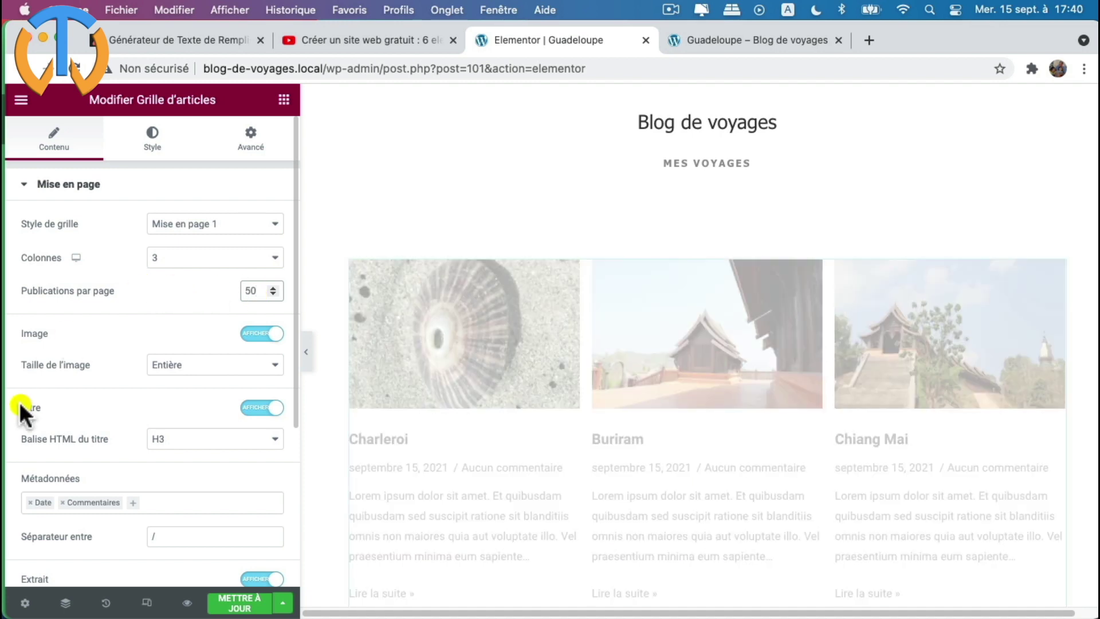
- Centre the alignment of the article grid's content on the Guadeloupe page
scroll(60, 394, "down", 1)
scroll(62, 401, "down", 2)
scroll(231, 494, "down", 3)
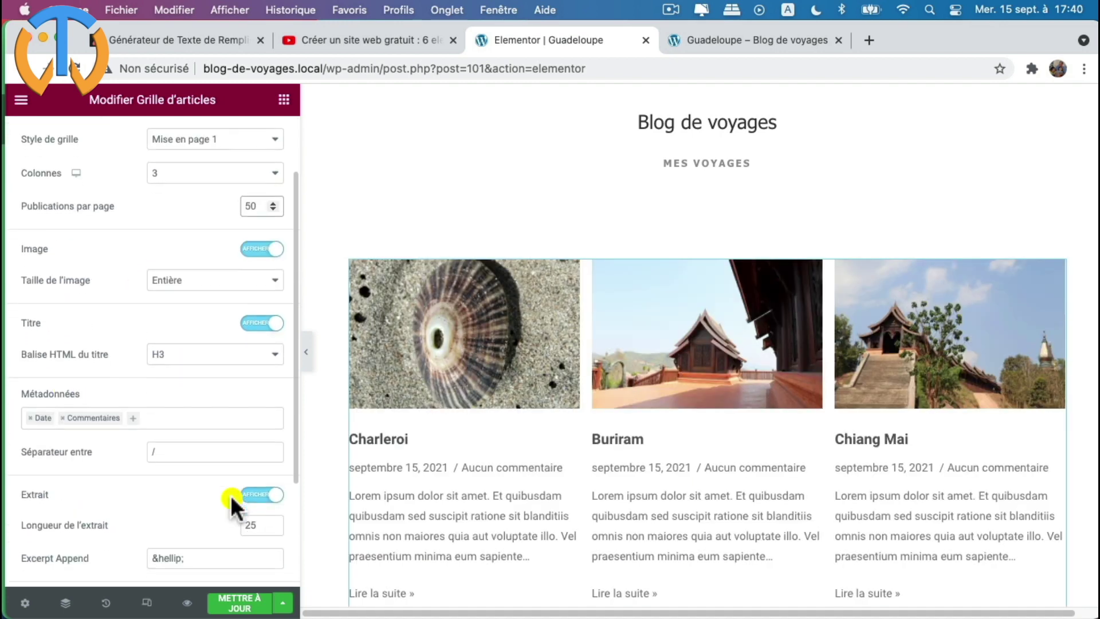
scroll(231, 497, "down", 4)
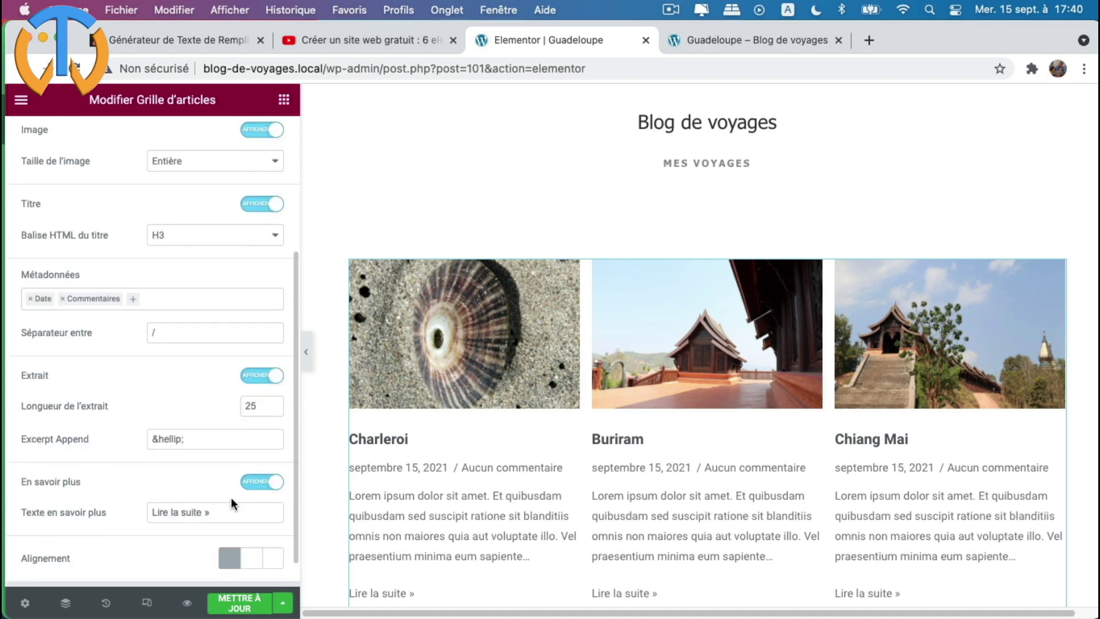
left_click(250, 523)
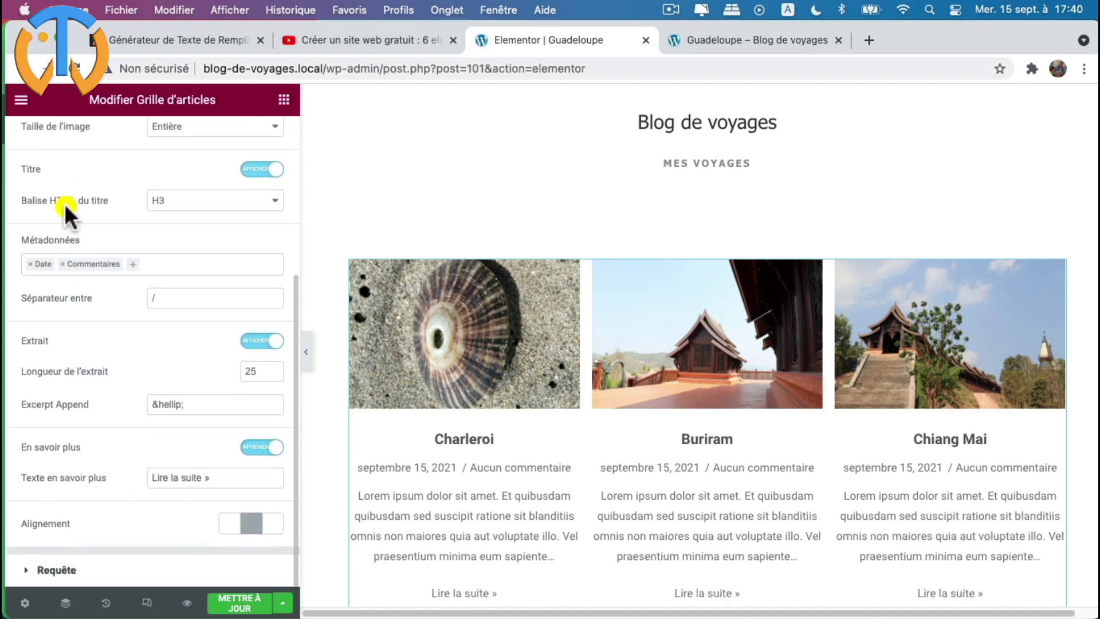
- Limit the article grid's query to the guadeloupe category and update the page
scroll(64, 204, "up", 10)
left_click(26, 185)
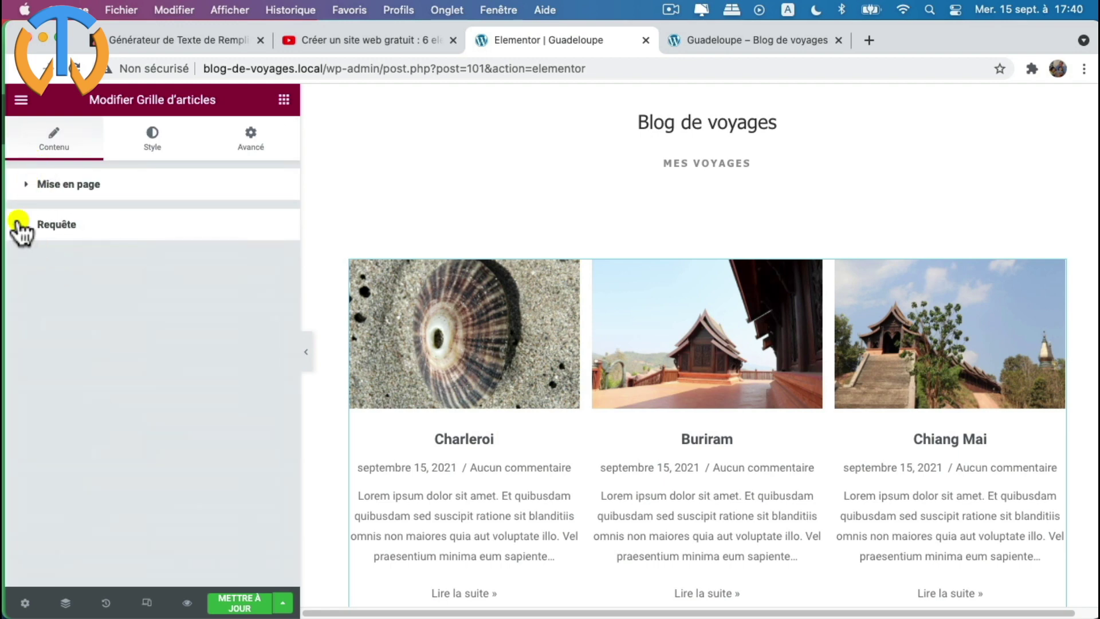
left_click(27, 226)
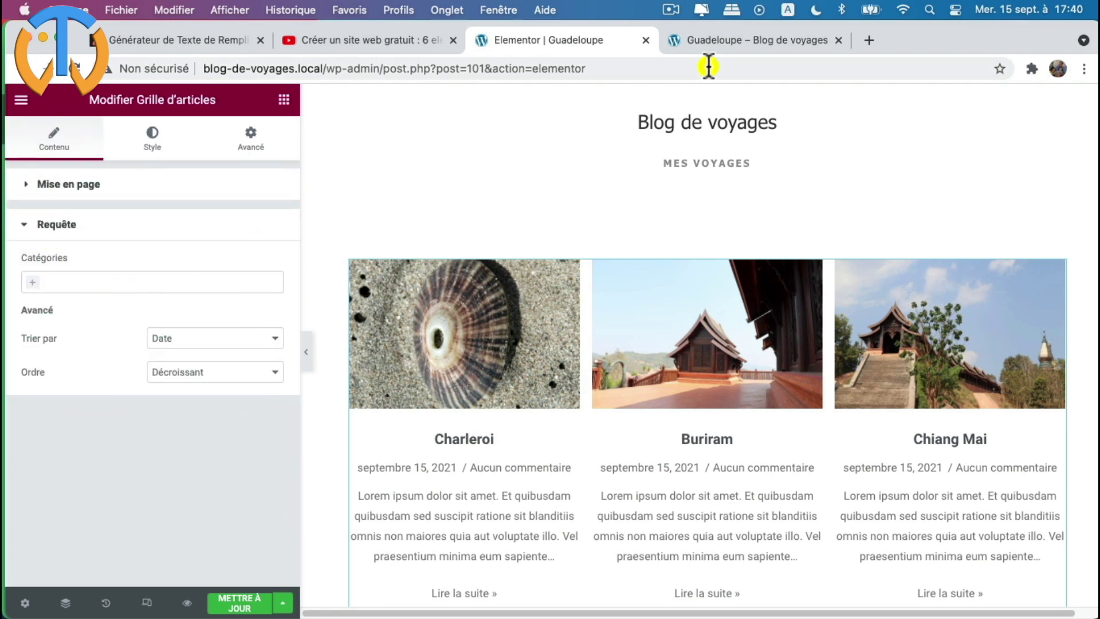
left_click(747, 36)
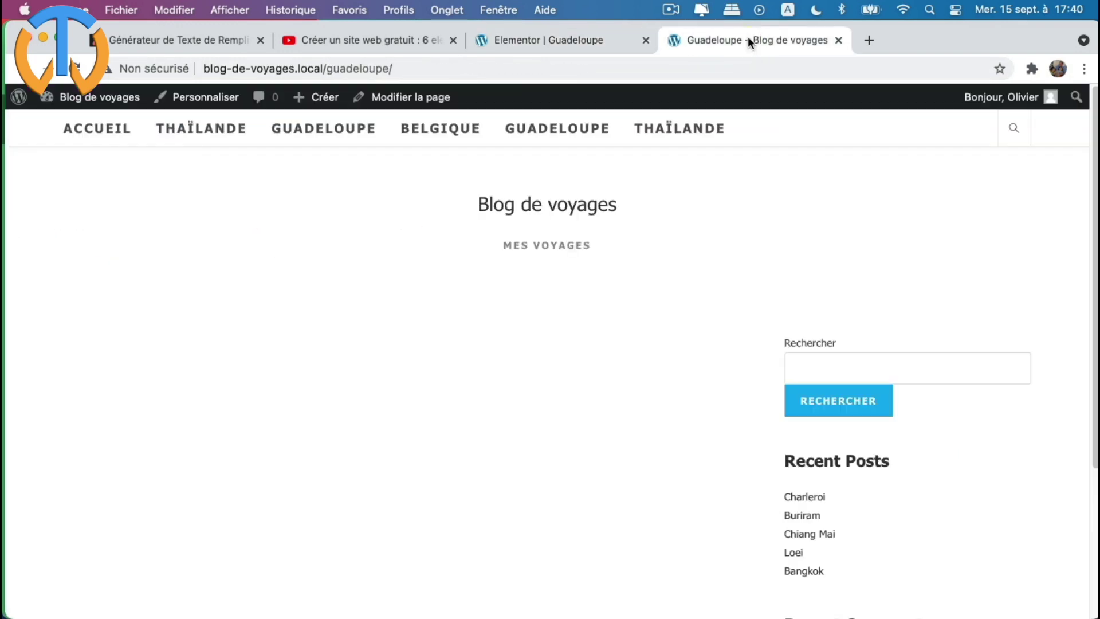
left_click(596, 34)
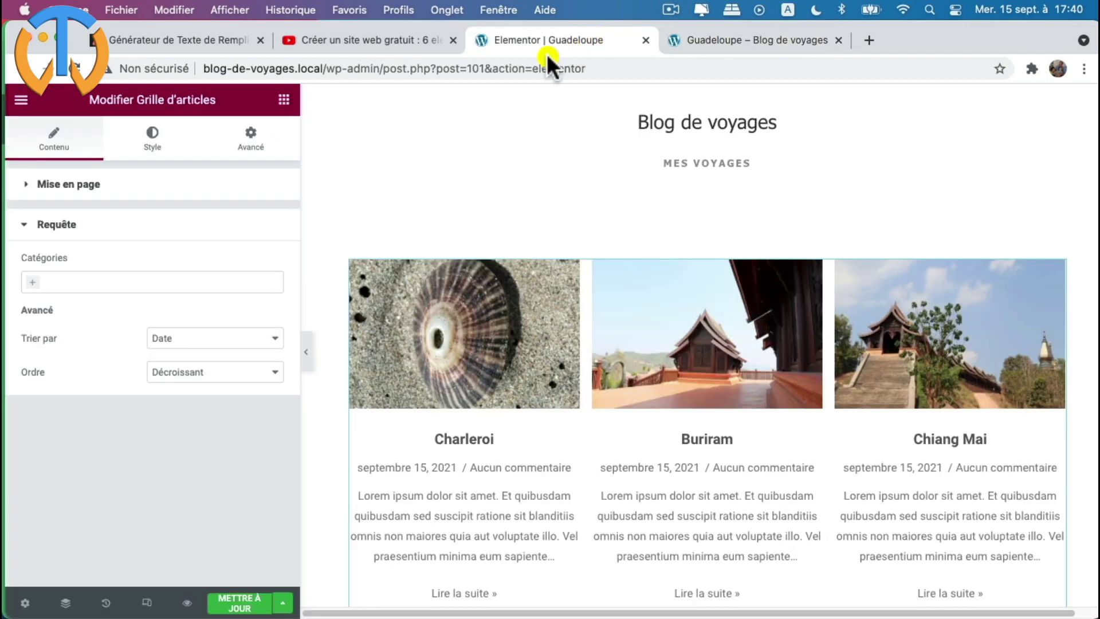
left_click(30, 282)
left_click(44, 316)
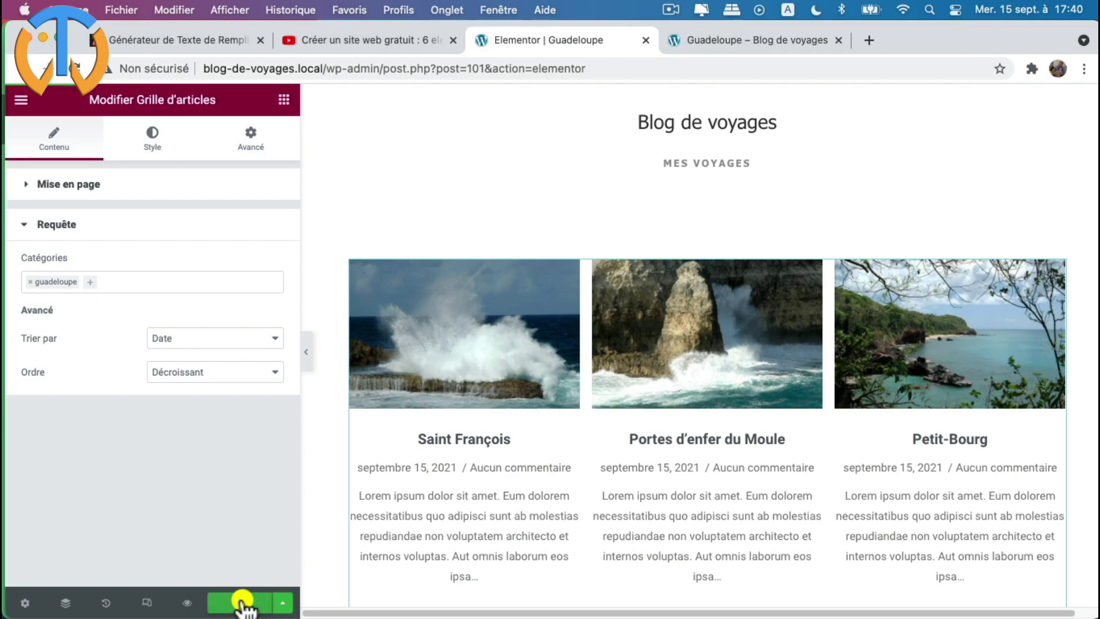
- Compare the article grids on the published Thaïlande and Guadeloupe pages, including card styling and content
left_click(739, 43)
left_click(184, 135)
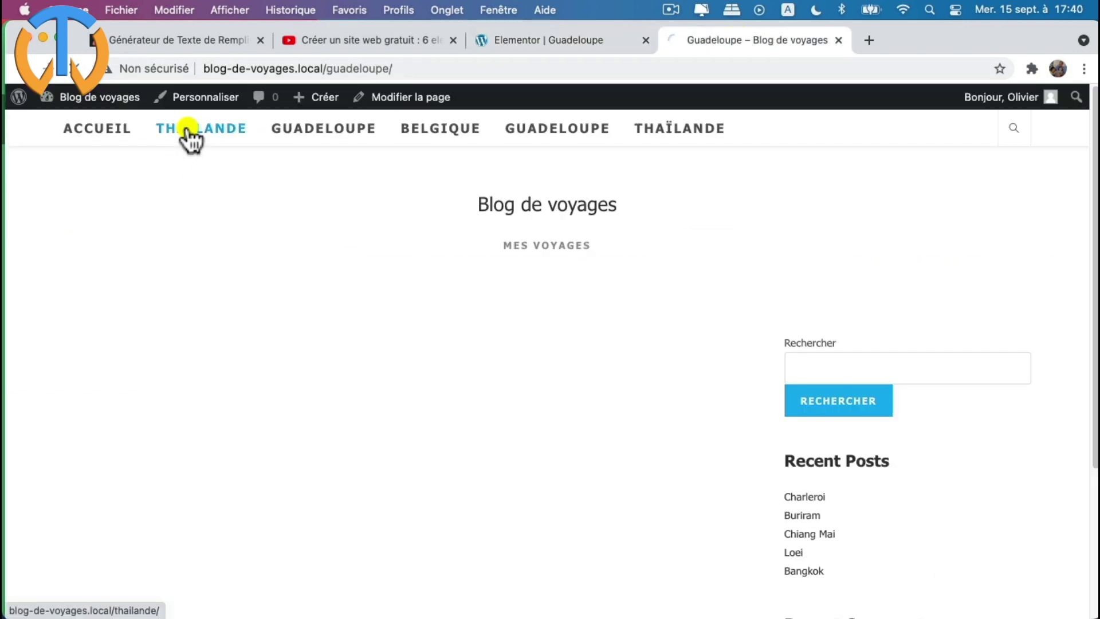
scroll(356, 295, "down", 10)
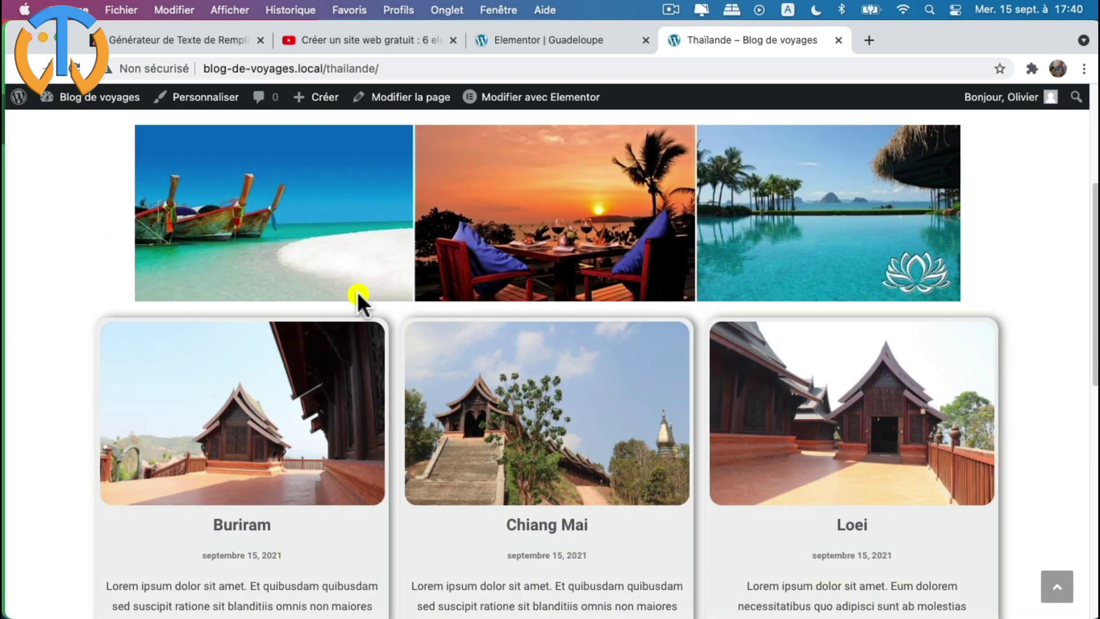
scroll(545, 424, "down", 7)
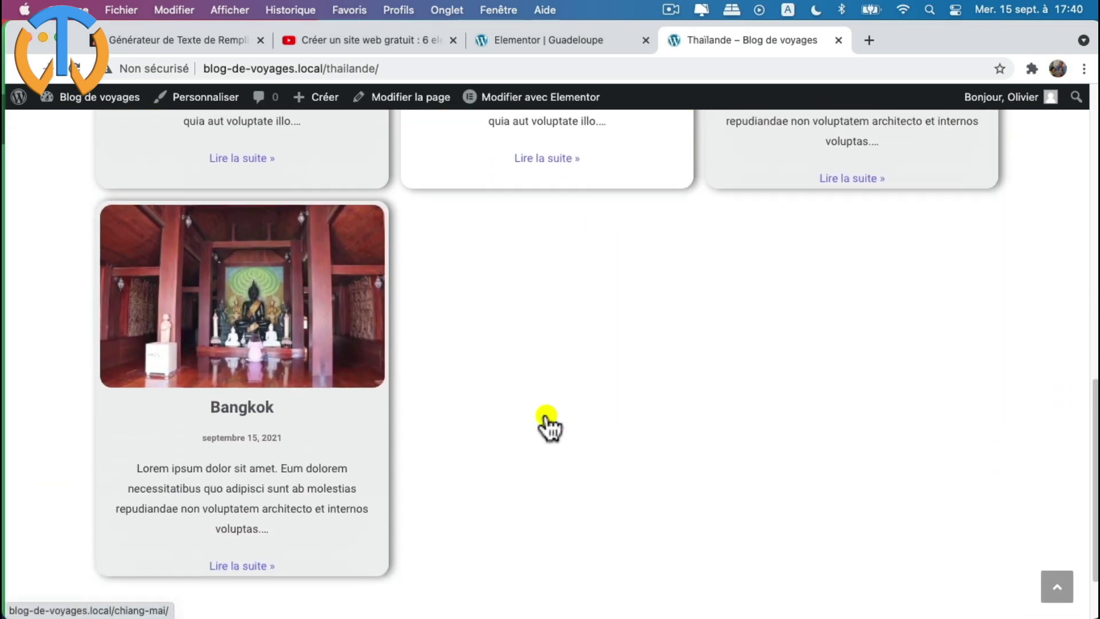
scroll(547, 427, "up", 13)
left_click(324, 130)
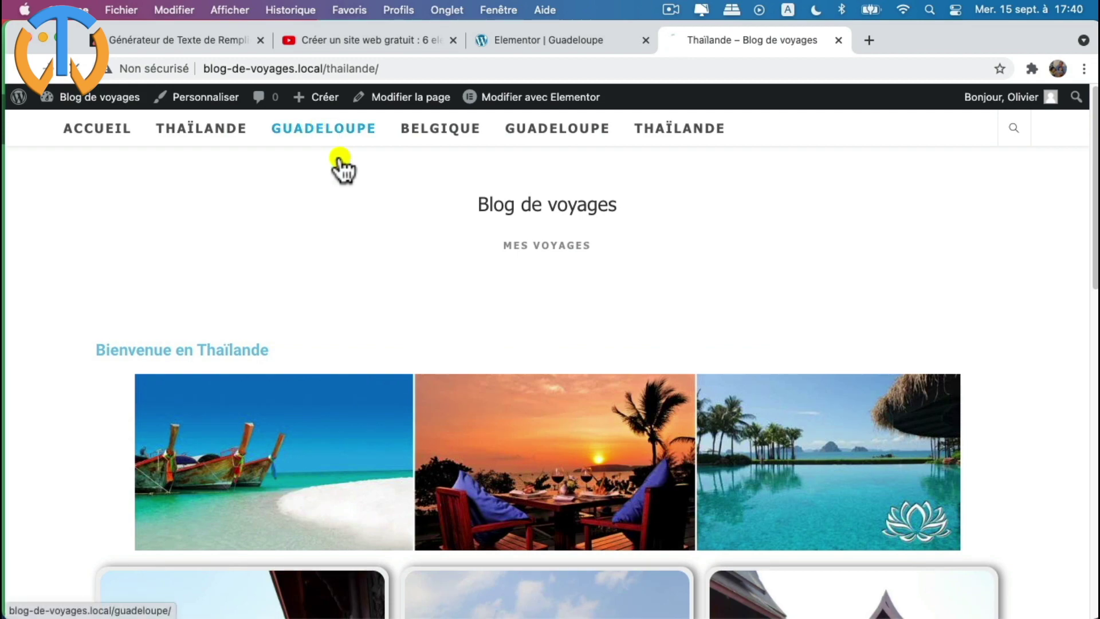
scroll(540, 328, "down", 5)
scroll(532, 333, "down", 8)
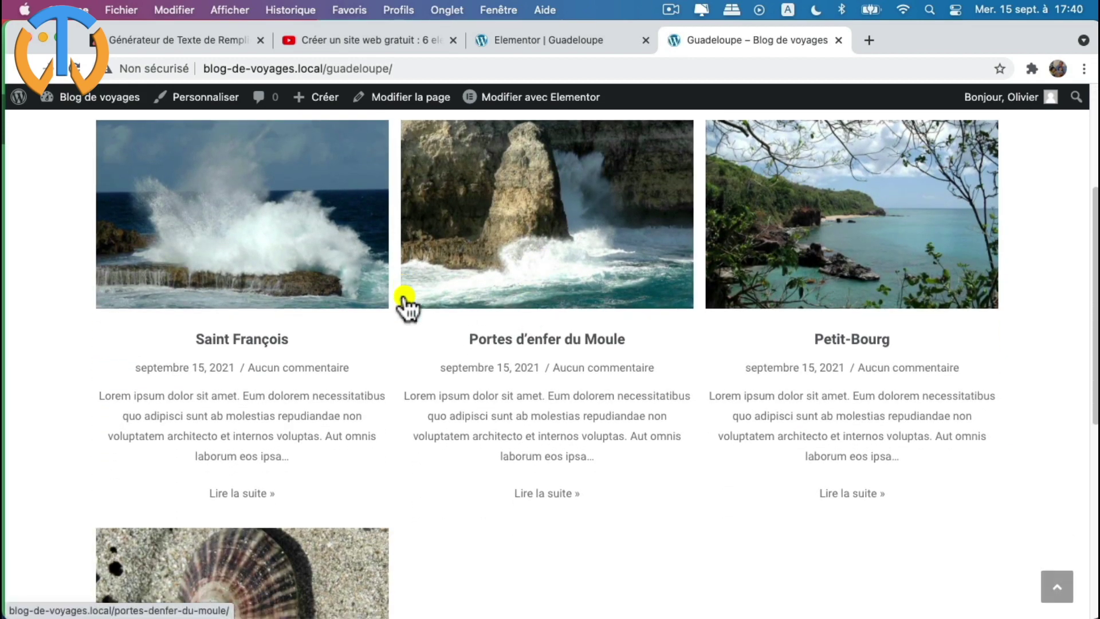
scroll(462, 344, "up", 10)
scroll(367, 344, "up", 2)
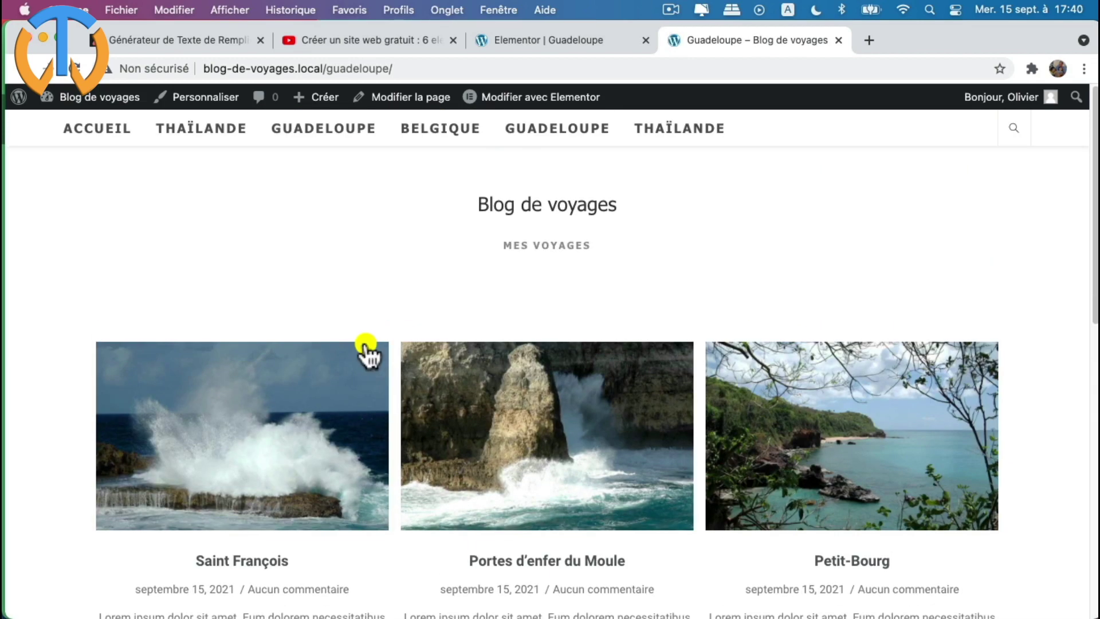
scroll(368, 349, "down", 3)
scroll(378, 346, "up", 3)
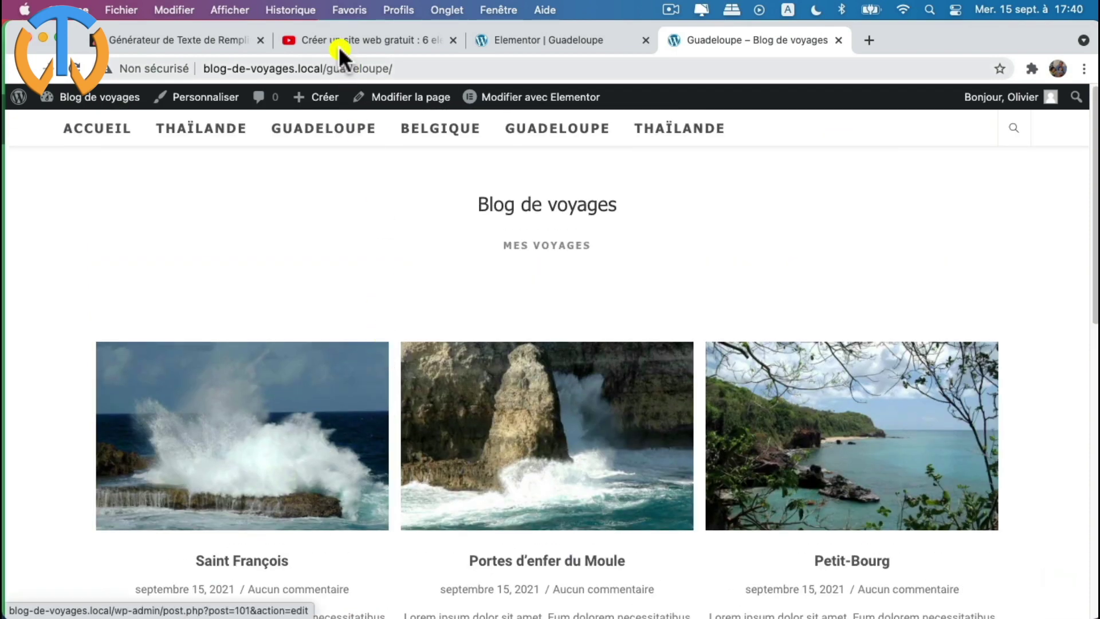
- Leave the Guadeloupe page for the WordPress editor and open the Thaïlande page in Elementor from the list of pages
left_click(517, 33)
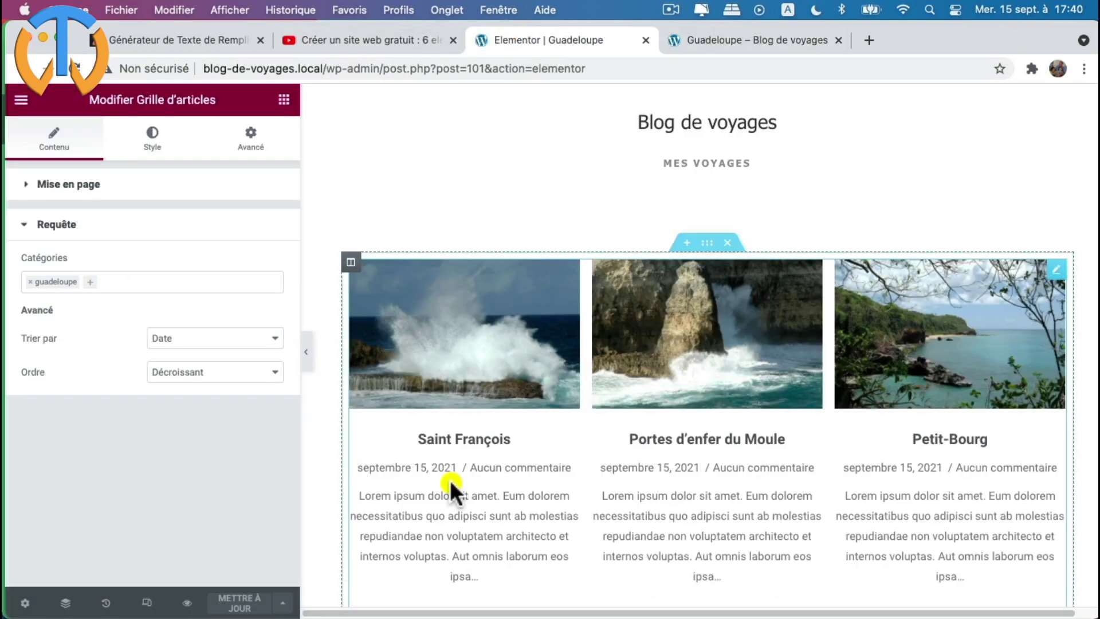
scroll(450, 479, "down", 3)
scroll(515, 453, "down", 5)
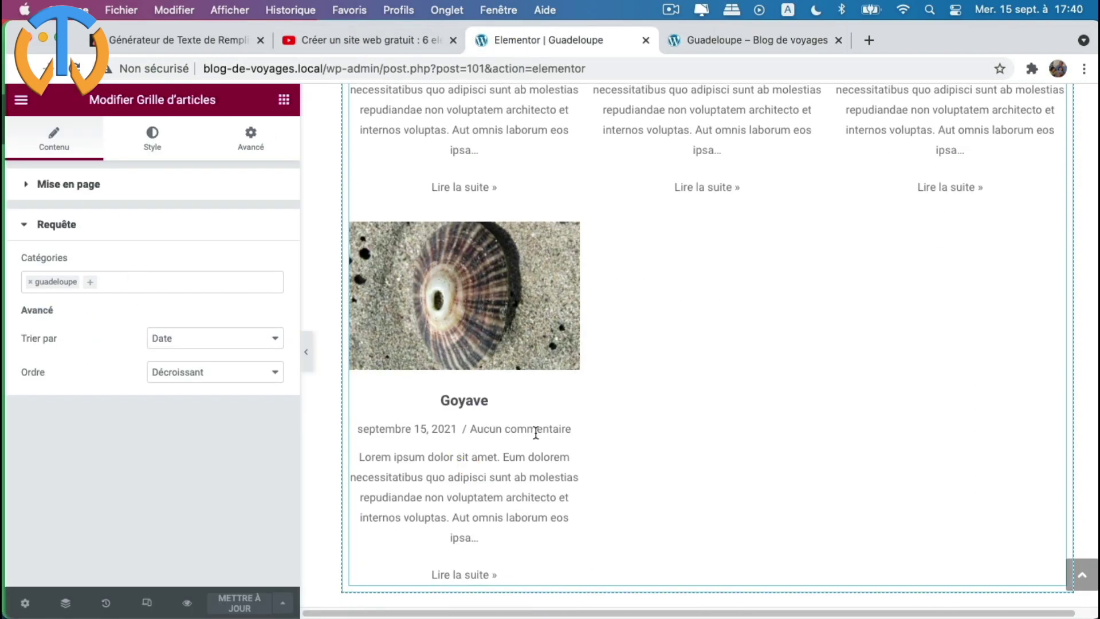
scroll(572, 453, "up", 9)
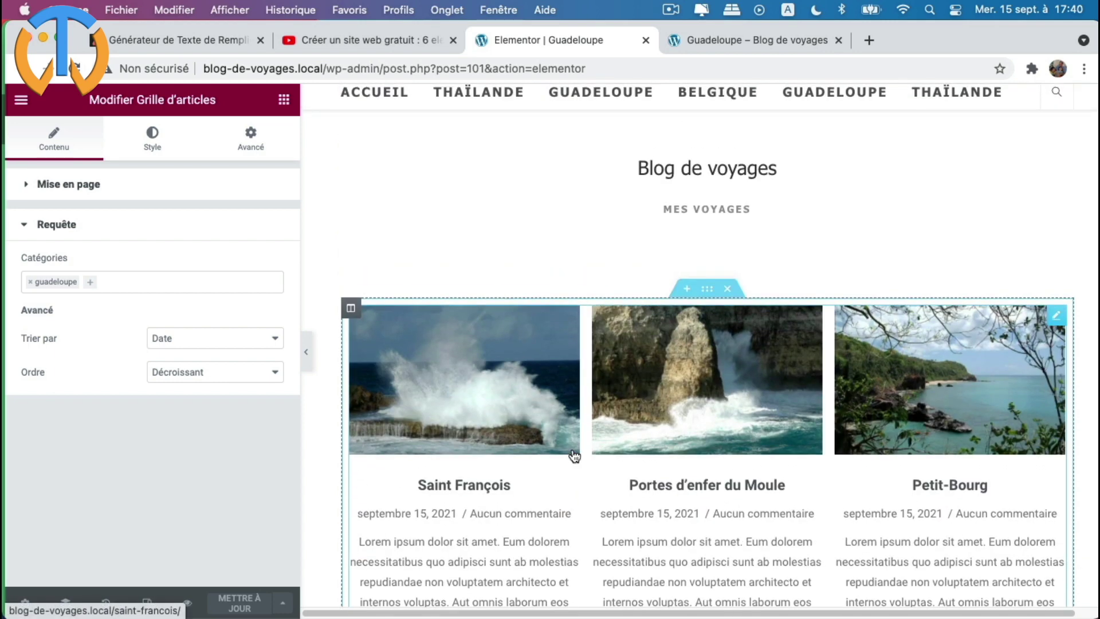
left_click(20, 98)
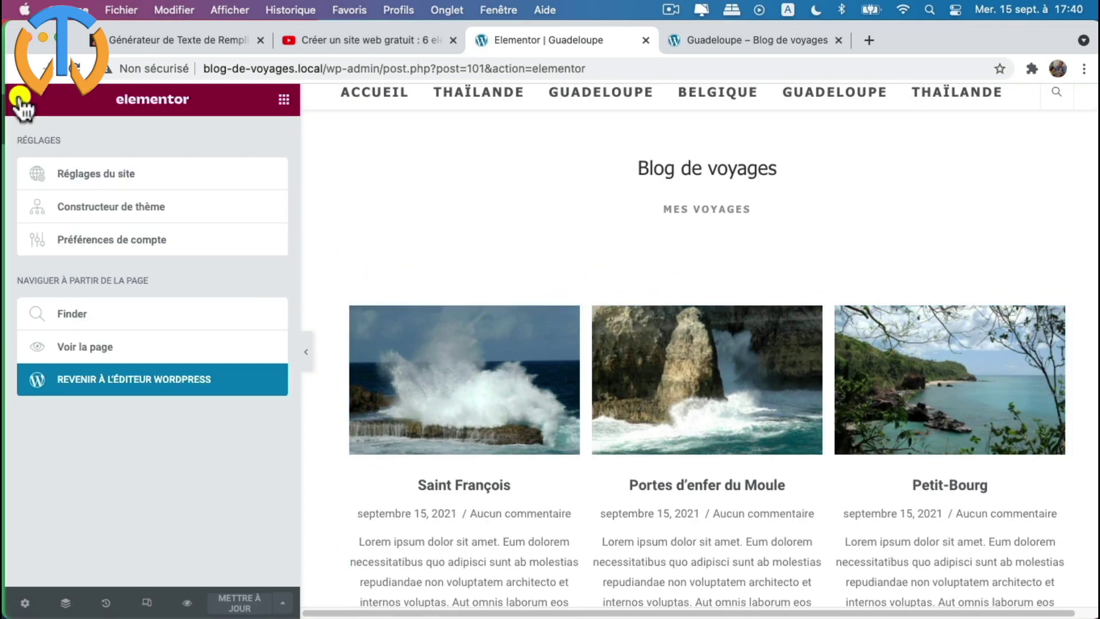
left_click(117, 385)
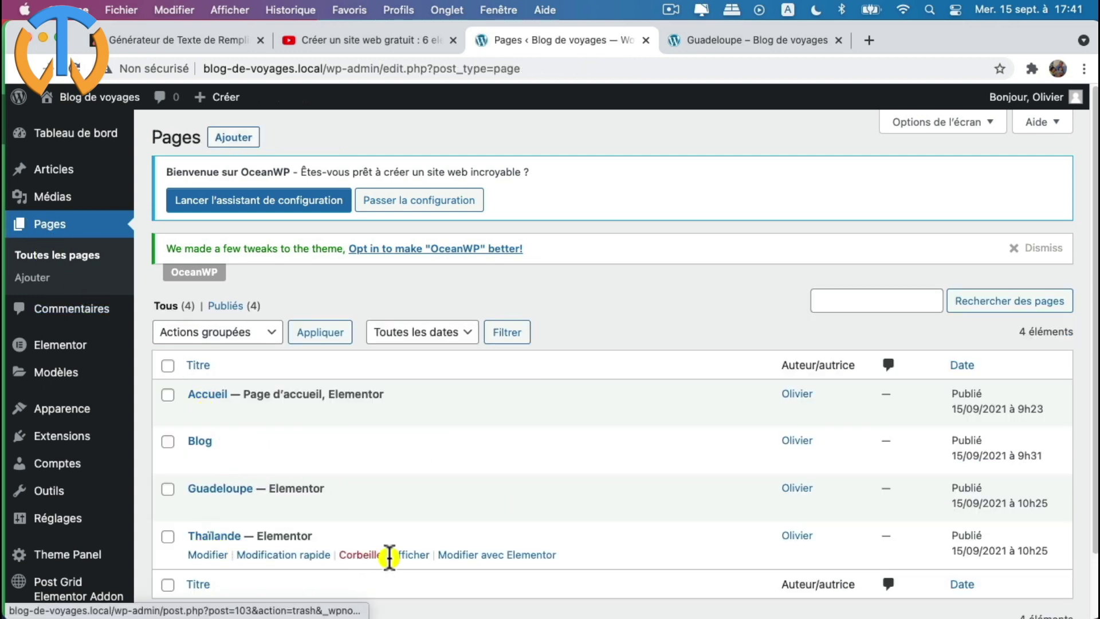
left_click(485, 556)
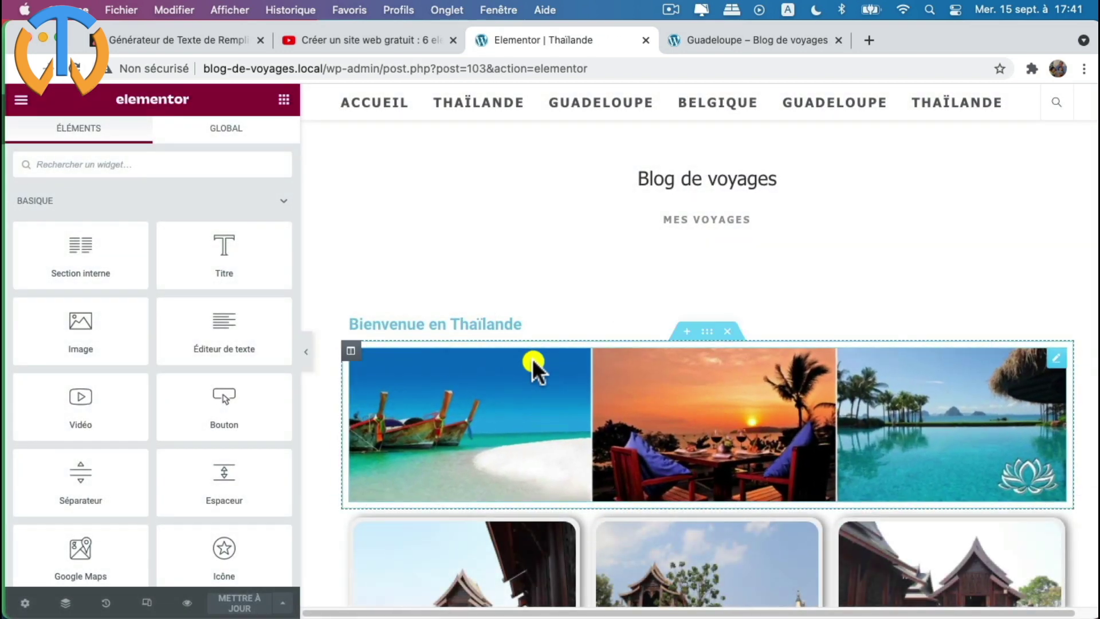
- Delete the "Bienvenue en Thaïlande" heading section and the three-photo section below it, then update the Thaïlande page
scroll(707, 291, "down", 1)
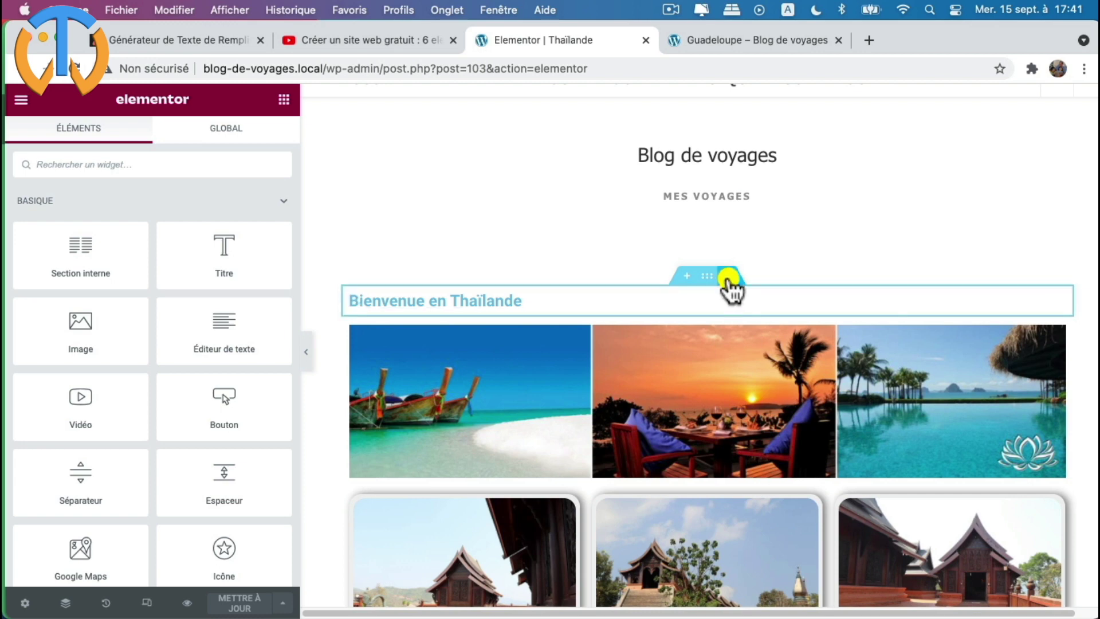
left_click(726, 276)
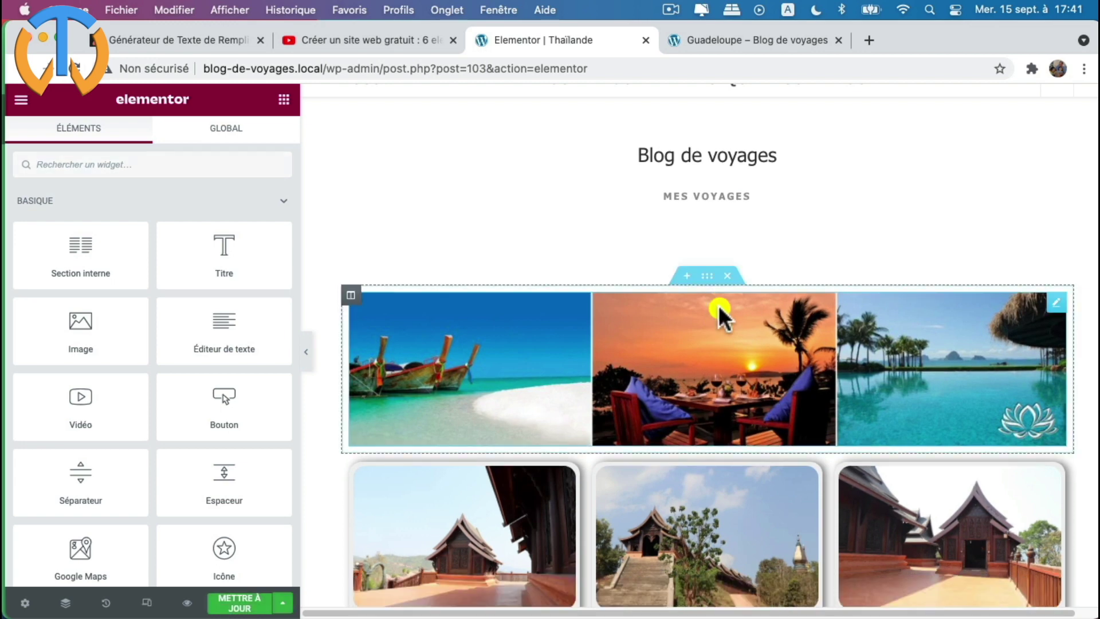
left_click(727, 275)
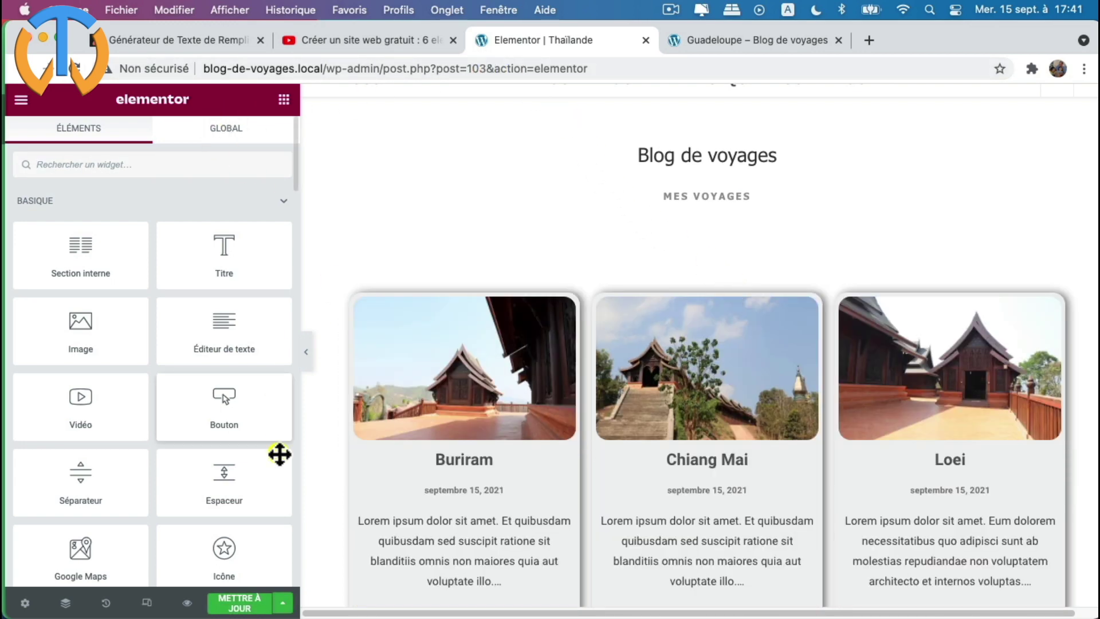
left_click(246, 601)
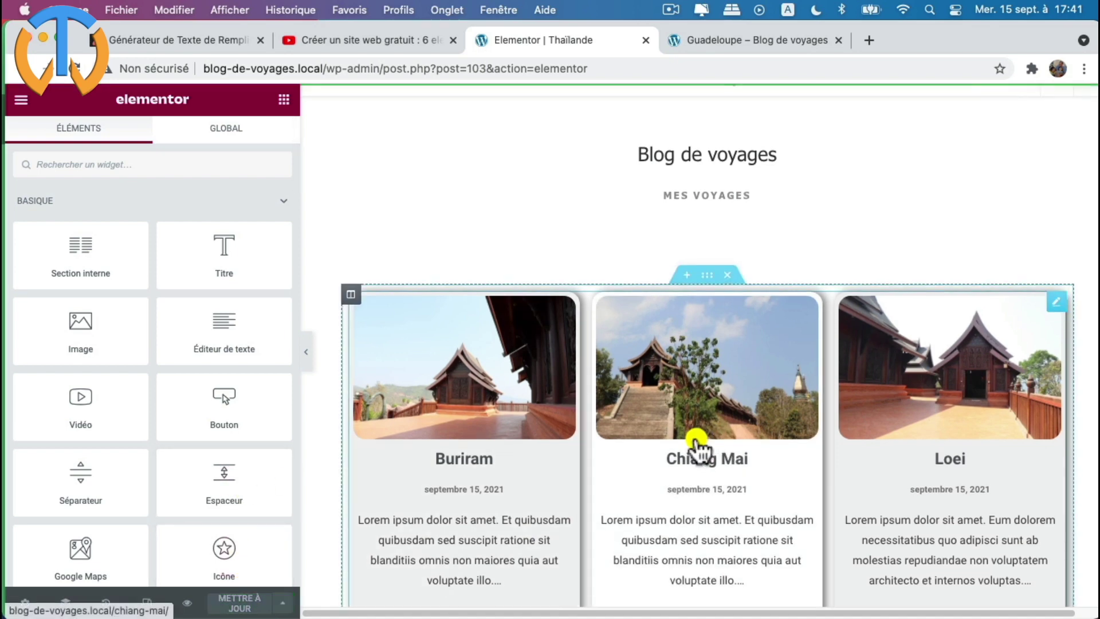
- Check the updated Thaïlande page on the live site and compare its grid styling with the Guadeloupe page
scroll(695, 438, "down", 3)
scroll(693, 443, "up", 3)
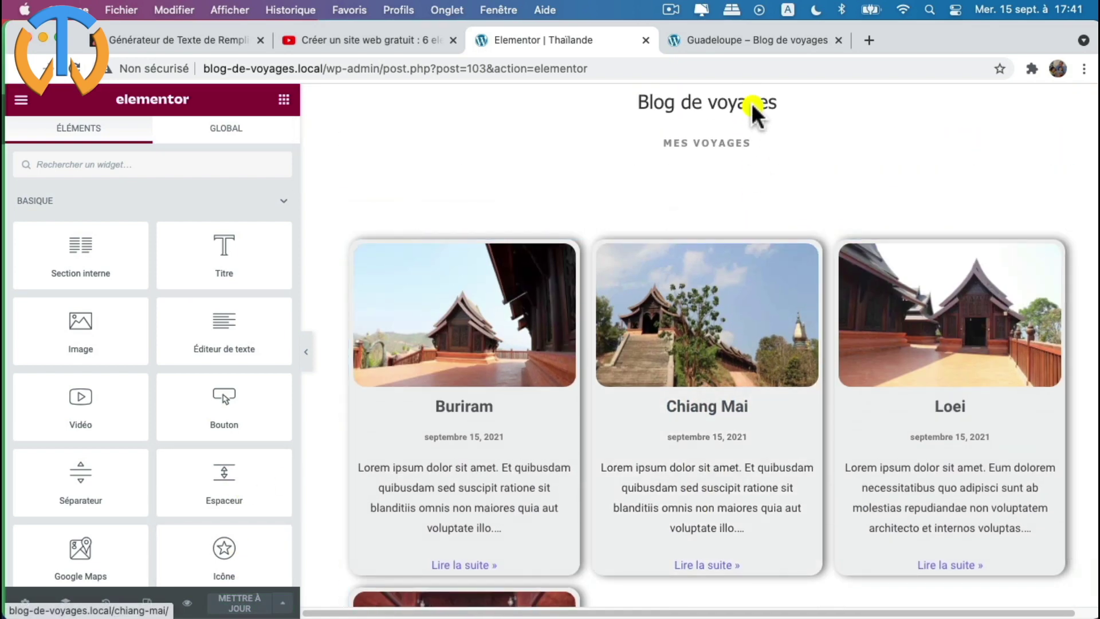
left_click(742, 39)
left_click(204, 137)
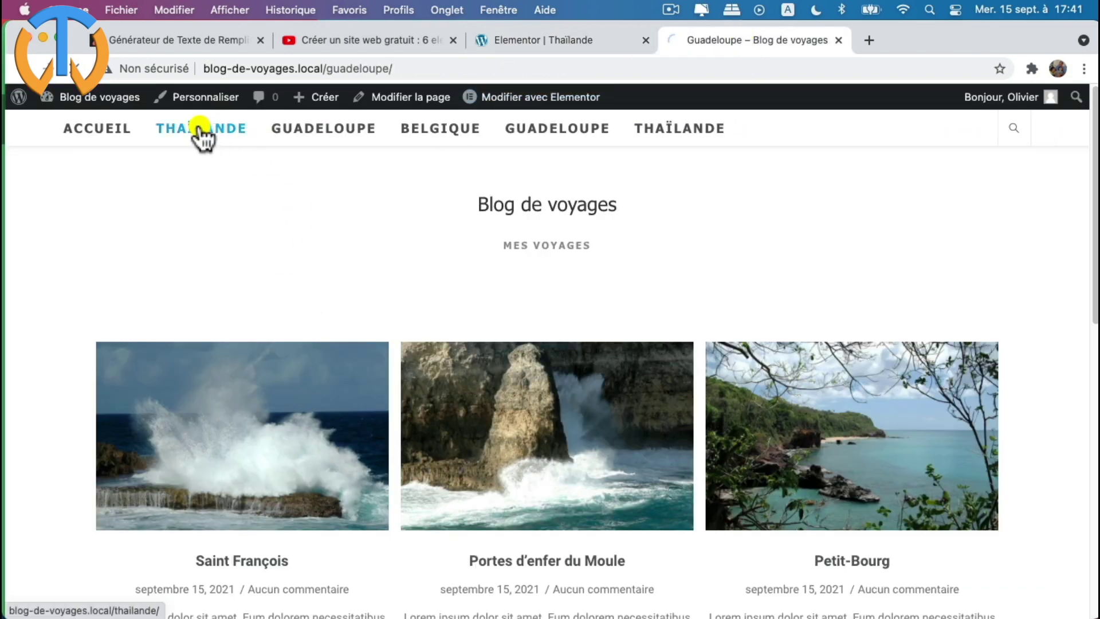
scroll(394, 417, "down", 5)
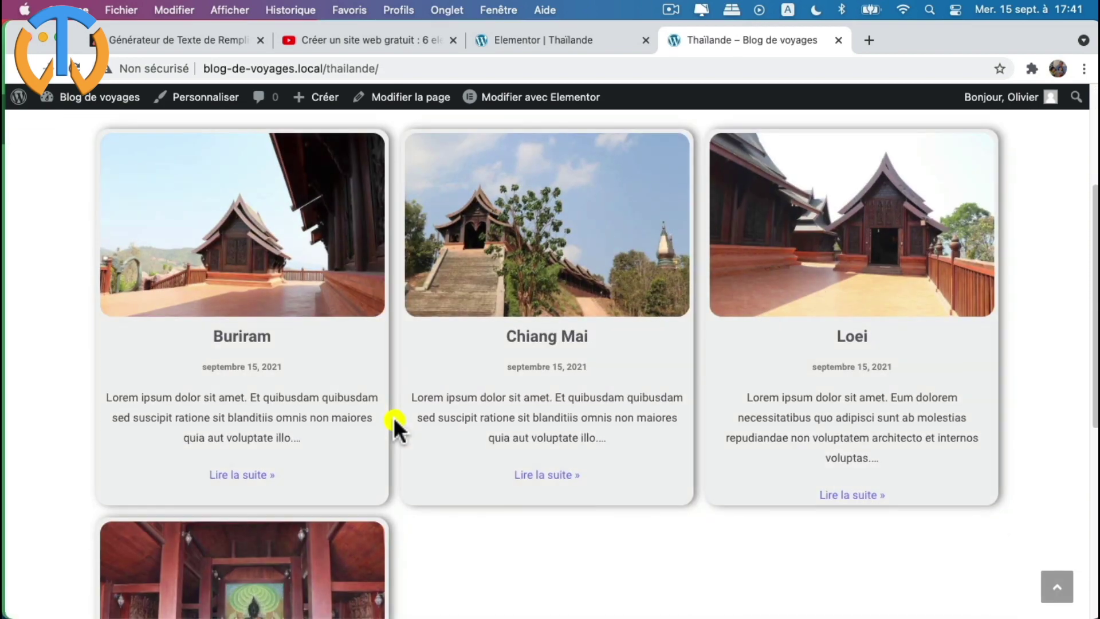
scroll(393, 417, "up", 5)
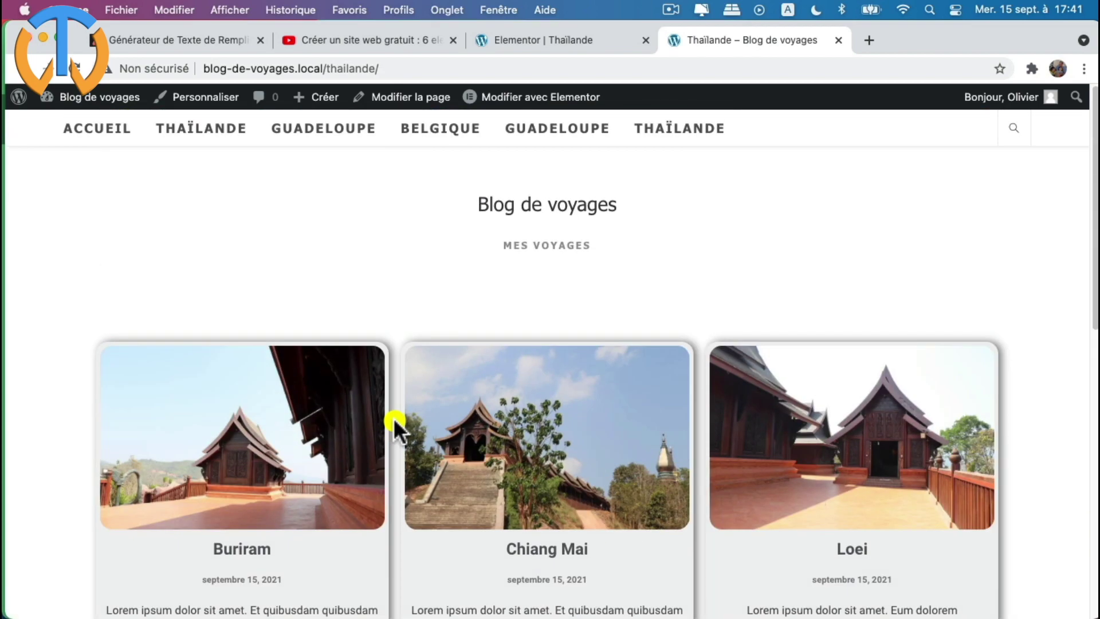
left_click(308, 135)
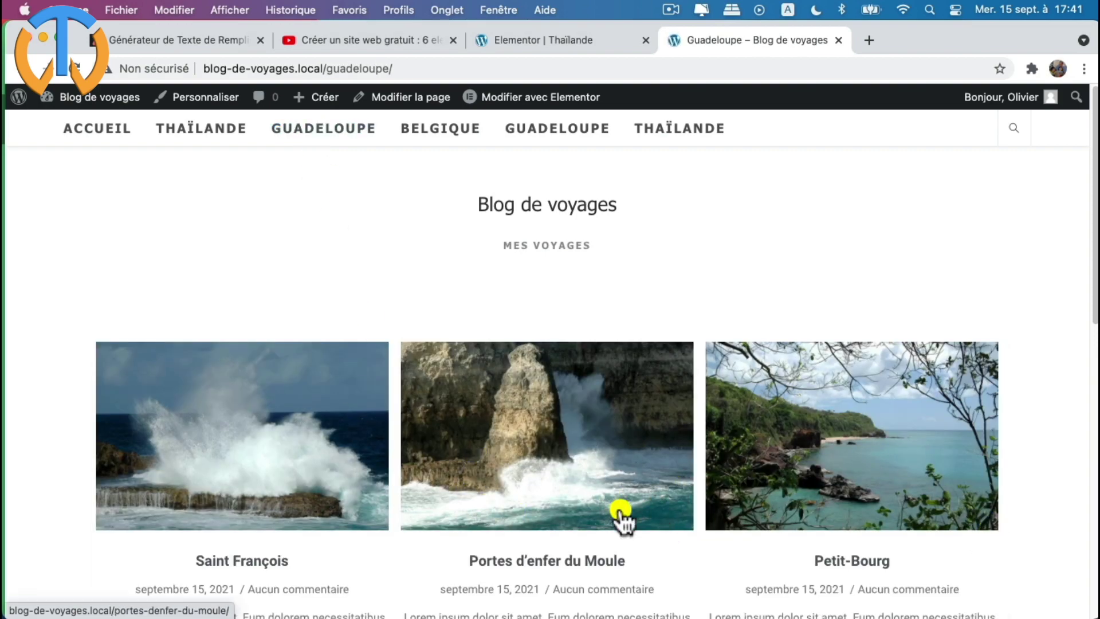
scroll(620, 512, "down", 8)
scroll(620, 509, "up", 8)
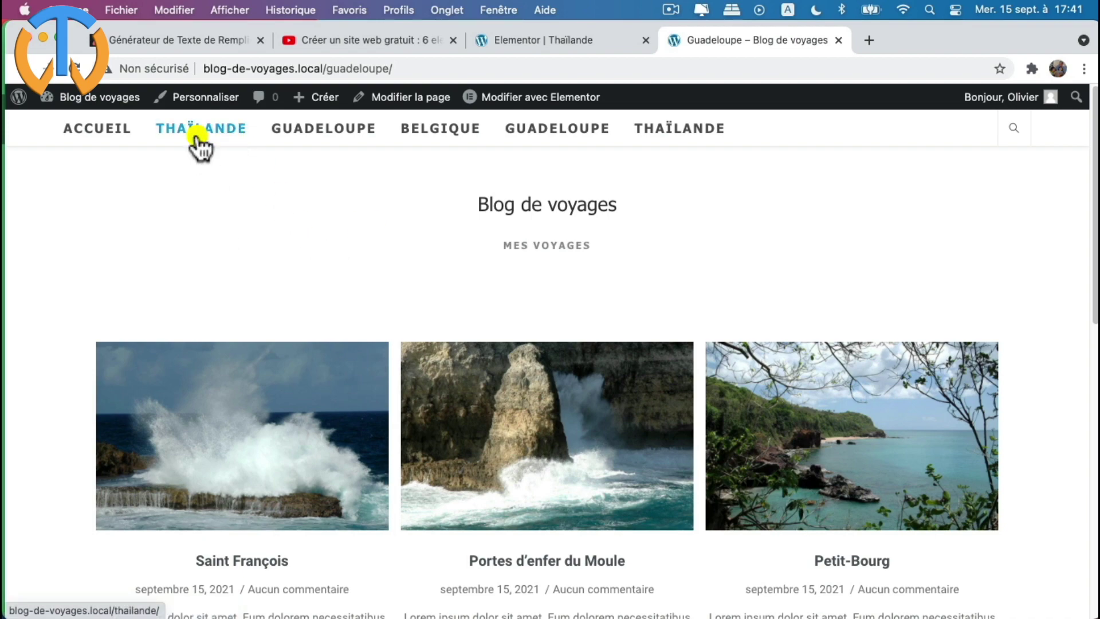
- Return to the Thaïlande page in Elementor and examine its article grid section and the actions available for it
left_click(556, 40)
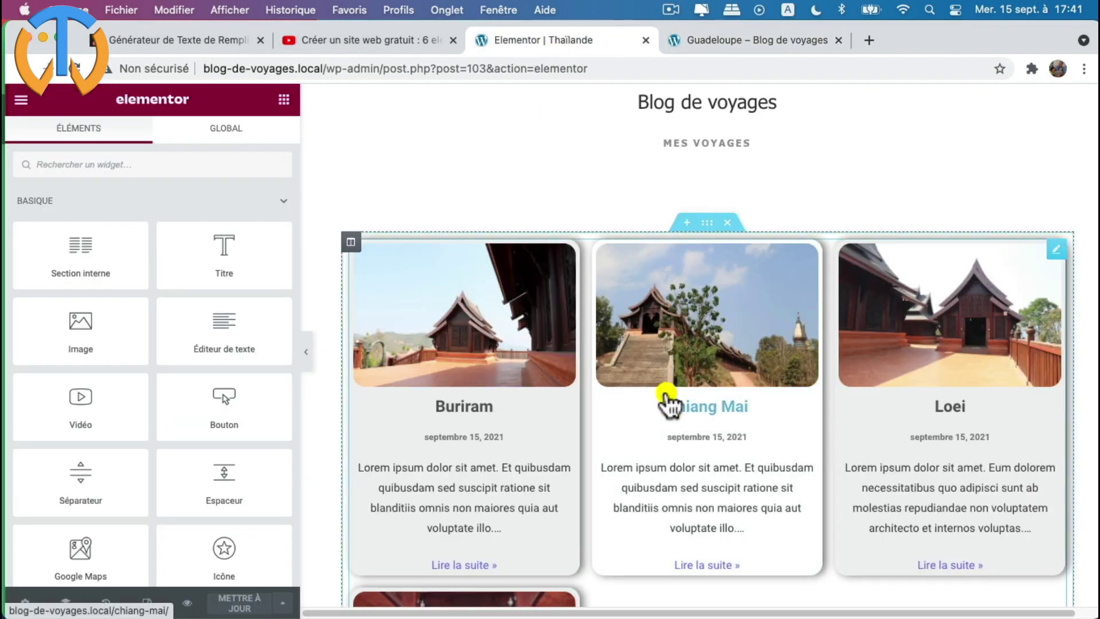
scroll(665, 398, "down", 5)
scroll(665, 398, "up", 6)
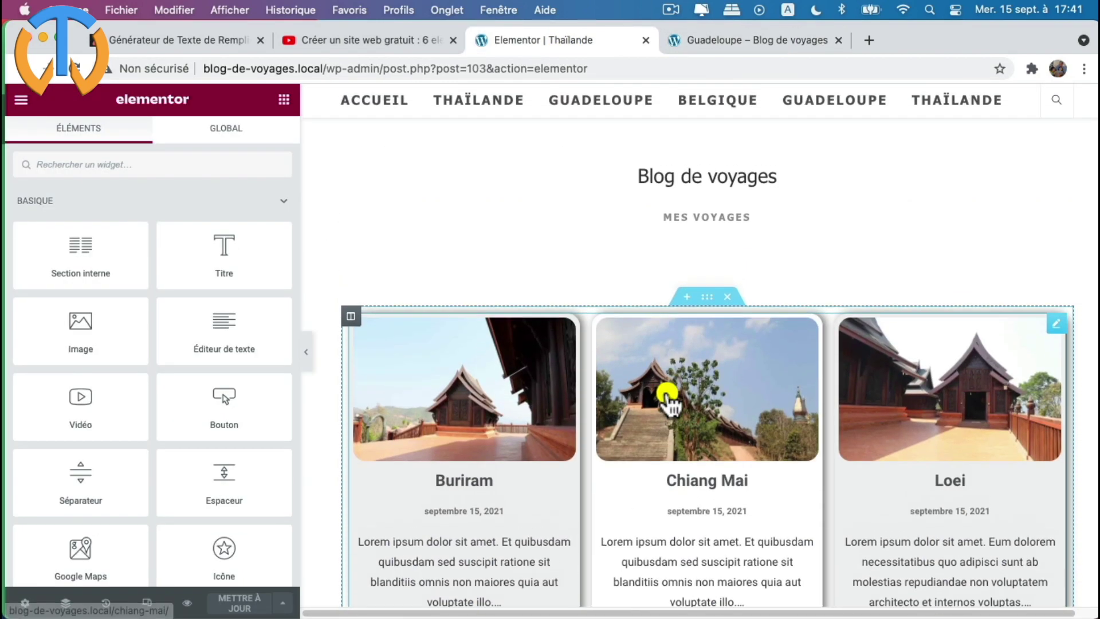
left_click(706, 302)
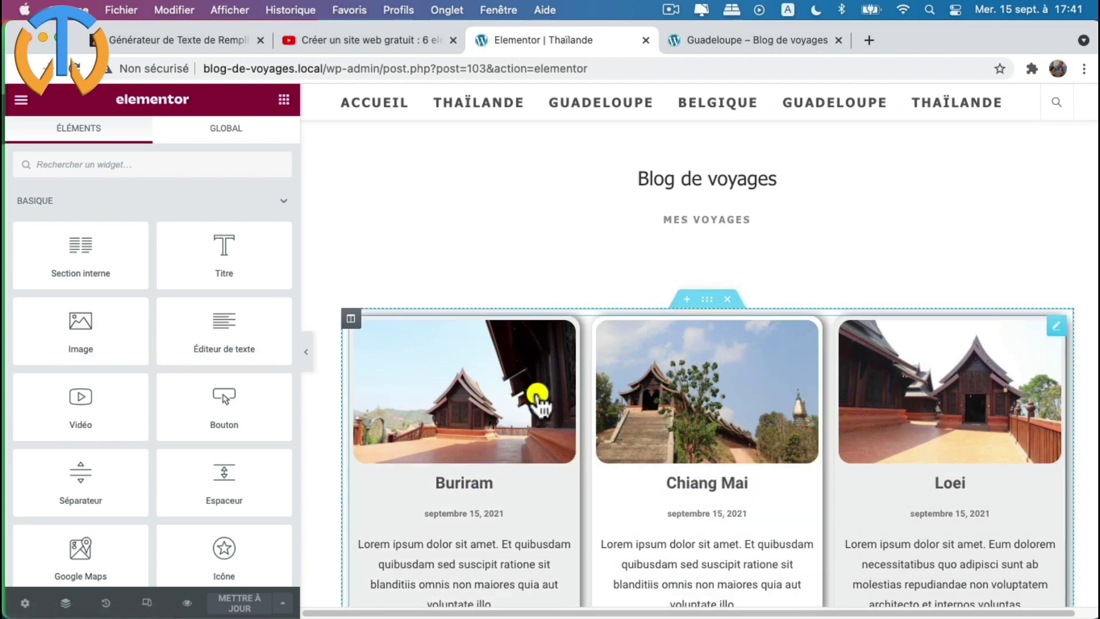
scroll(401, 532, "down", 2)
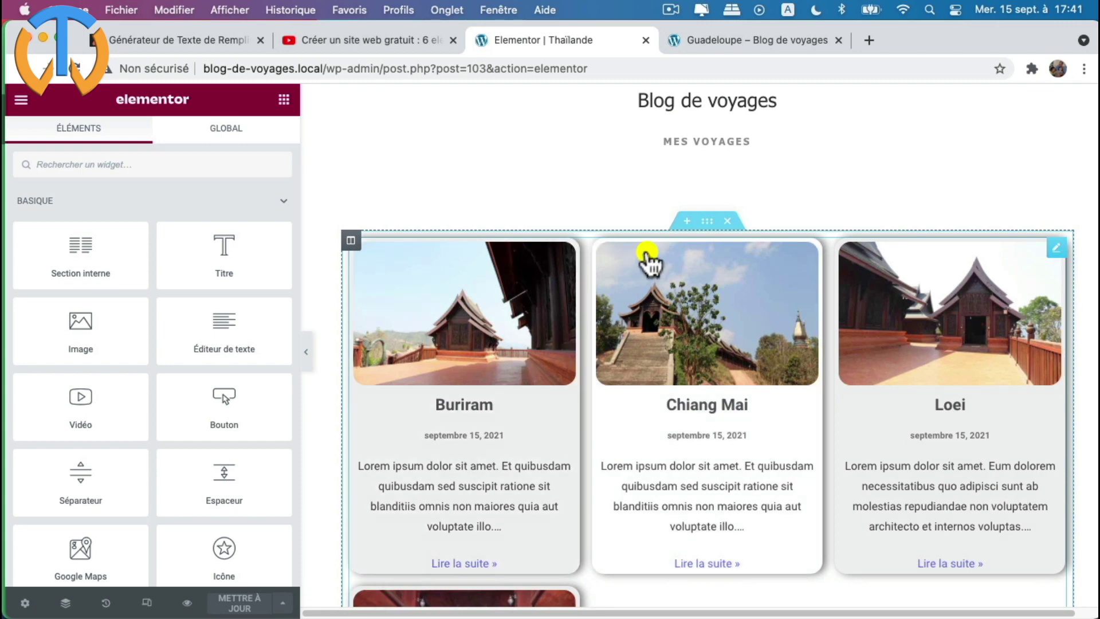
right_click(707, 223)
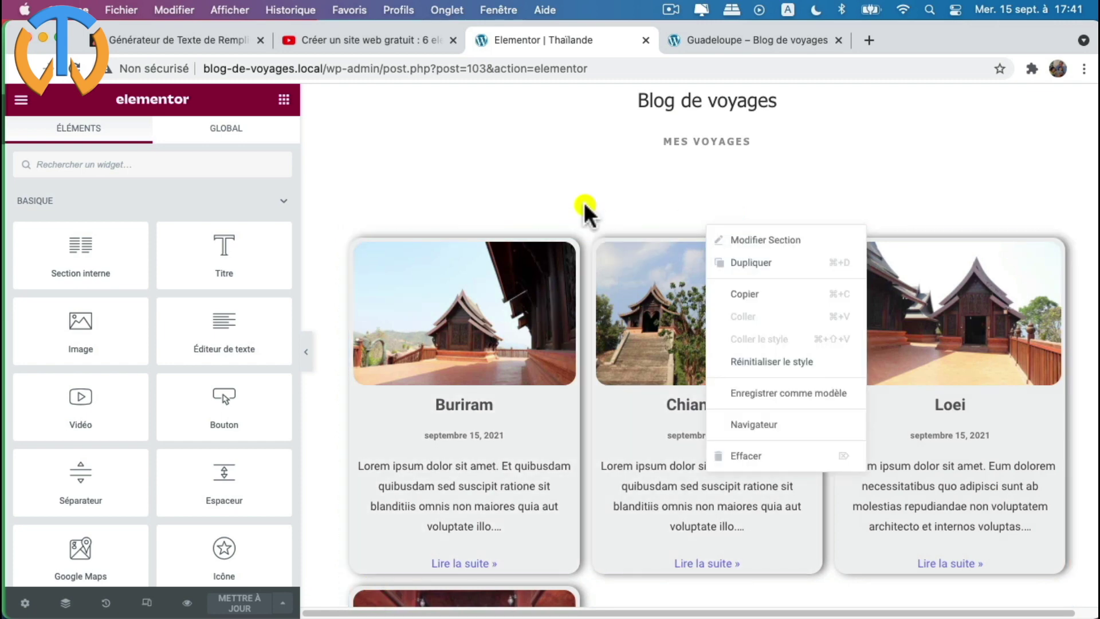
left_click(508, 141)
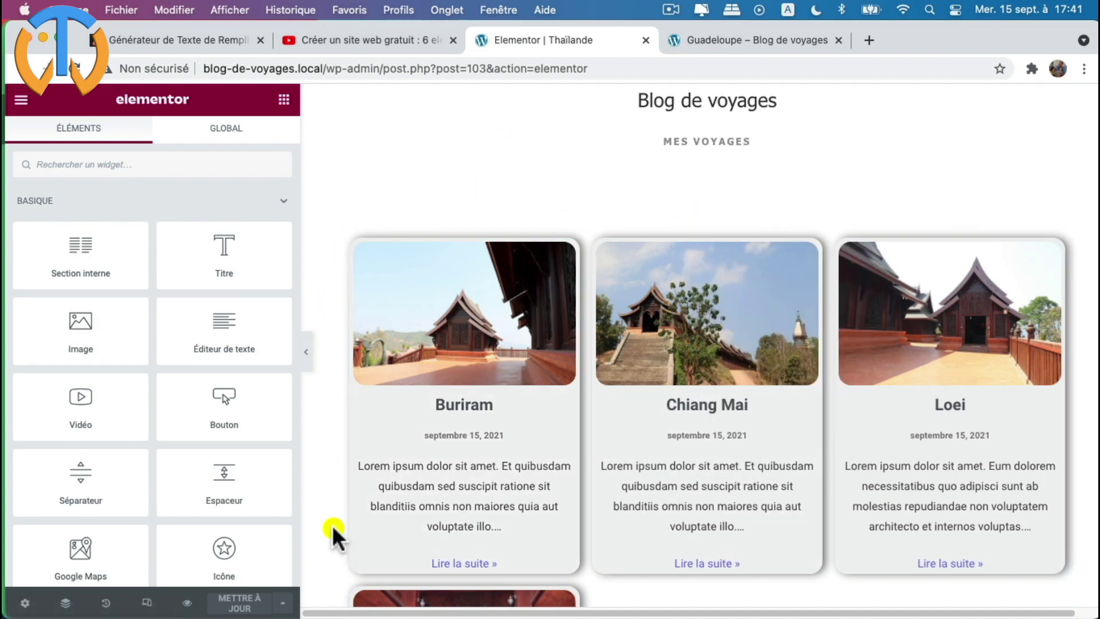
scroll(876, 373, "down", 7)
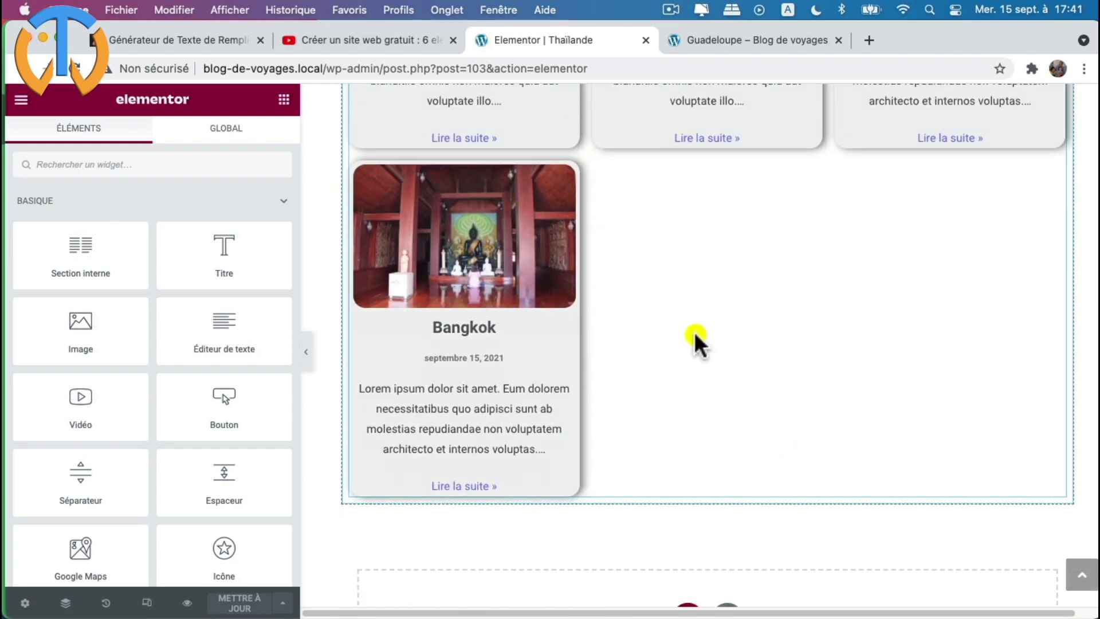
scroll(696, 344, "up", 8)
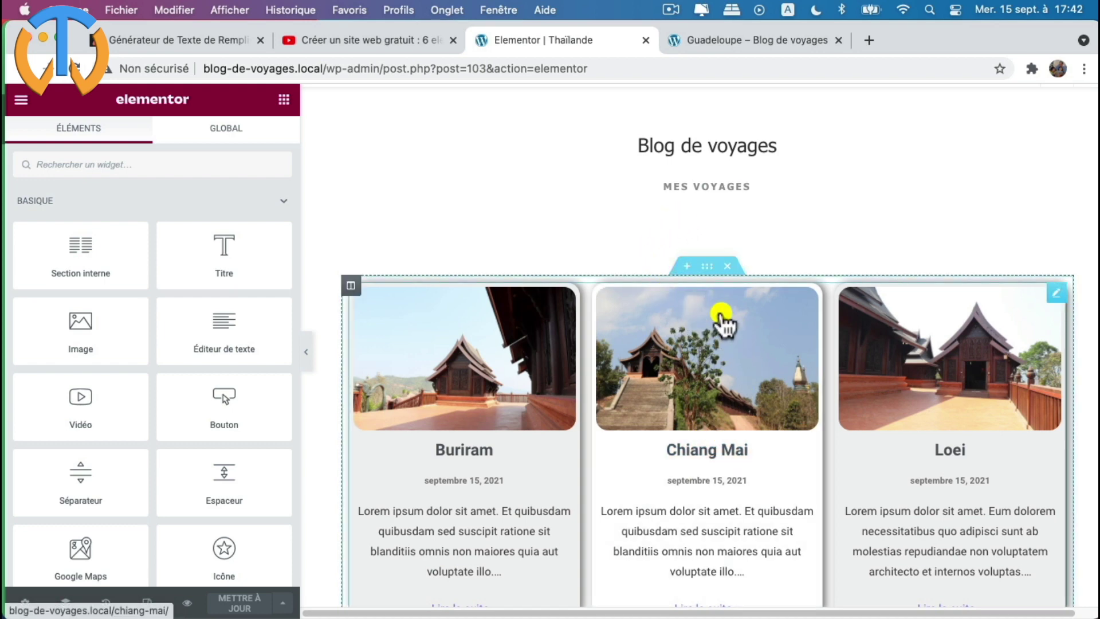
- Save the Thaïlande article grid section to the library as a template named "modele blog elementor"
right_click(707, 266)
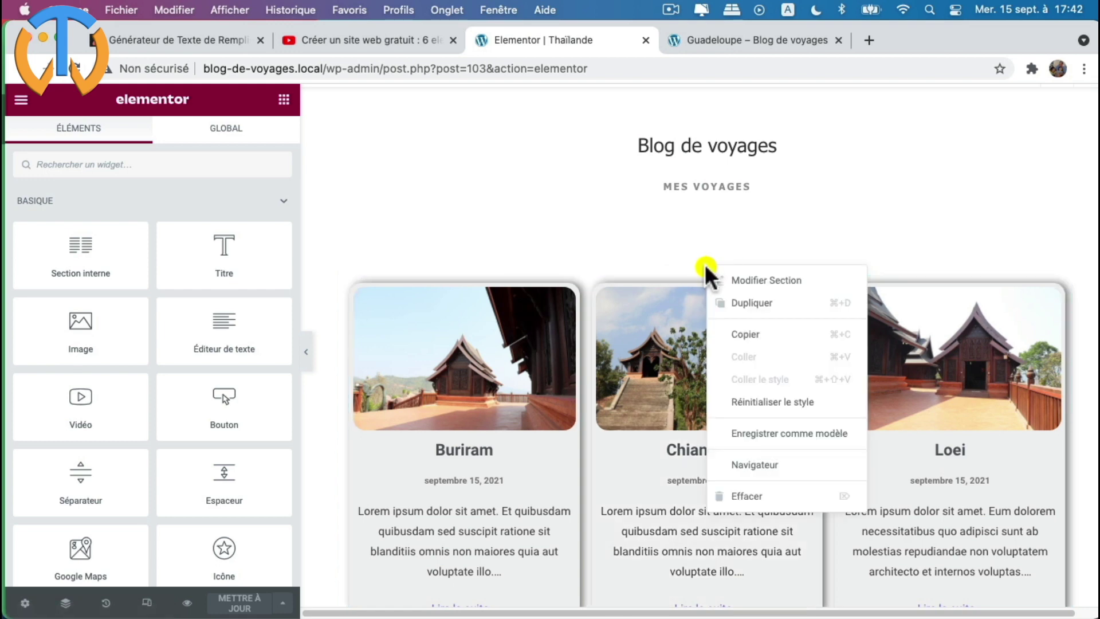
left_click(749, 437)
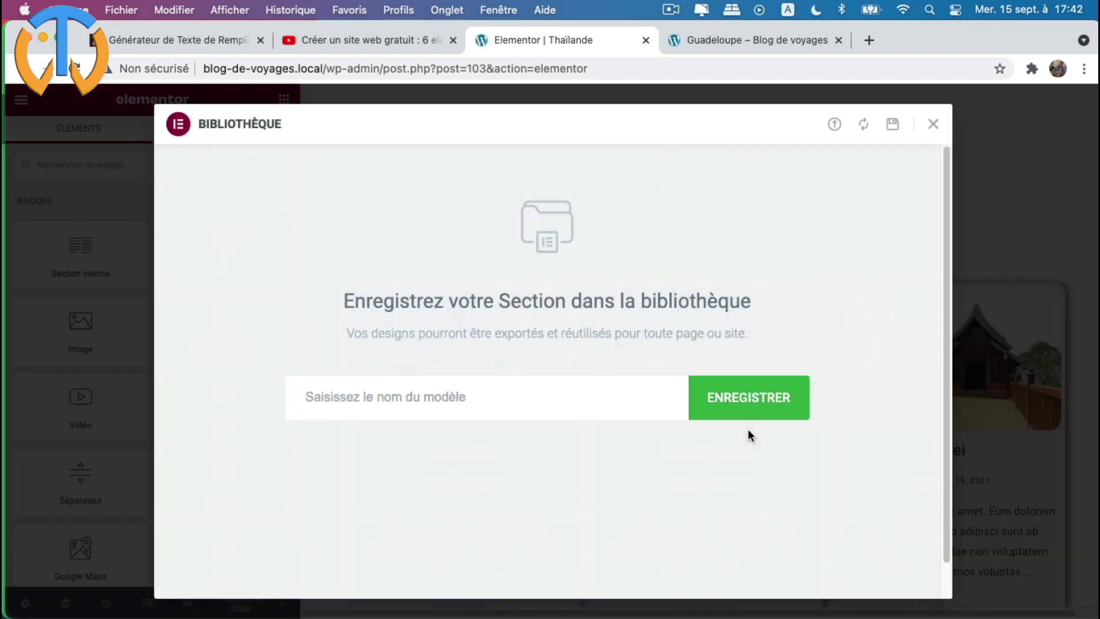
left_click(396, 399)
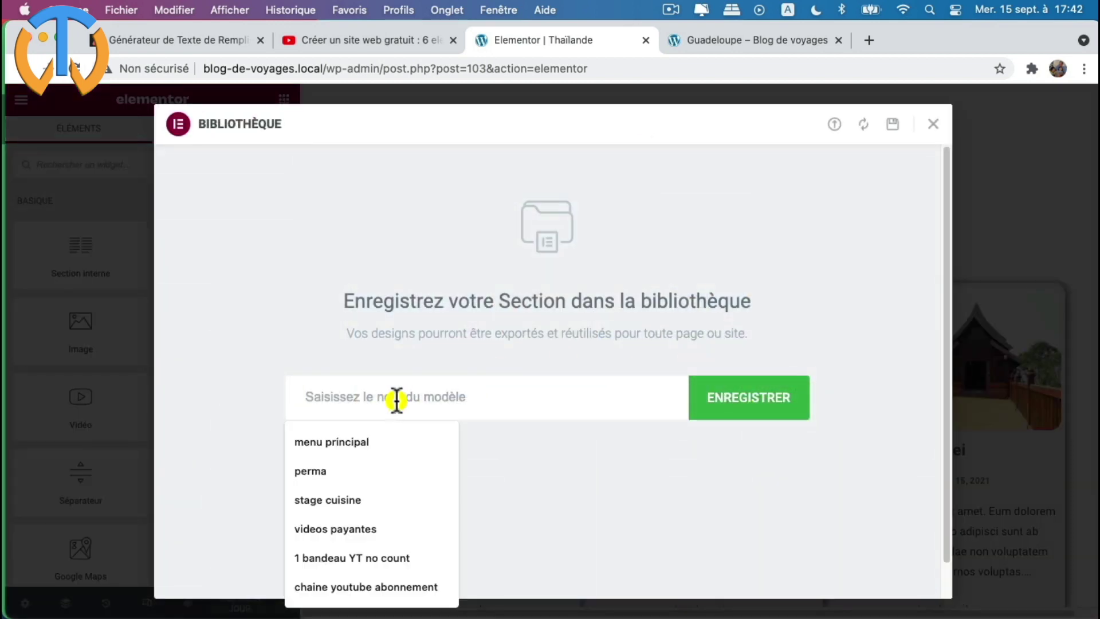
type("modele")
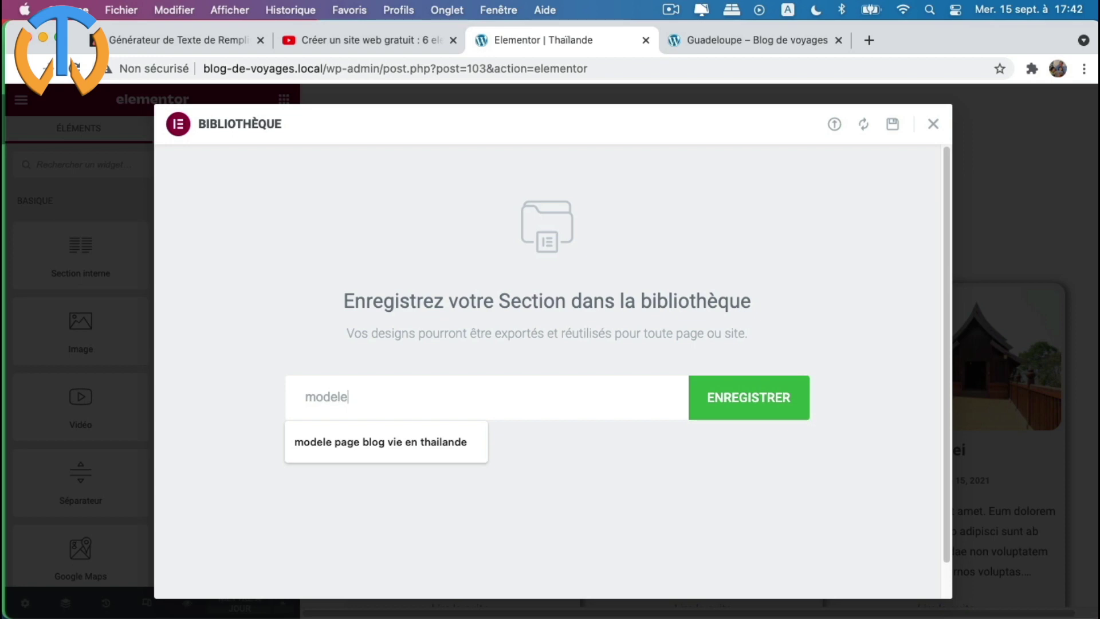
type(" b")
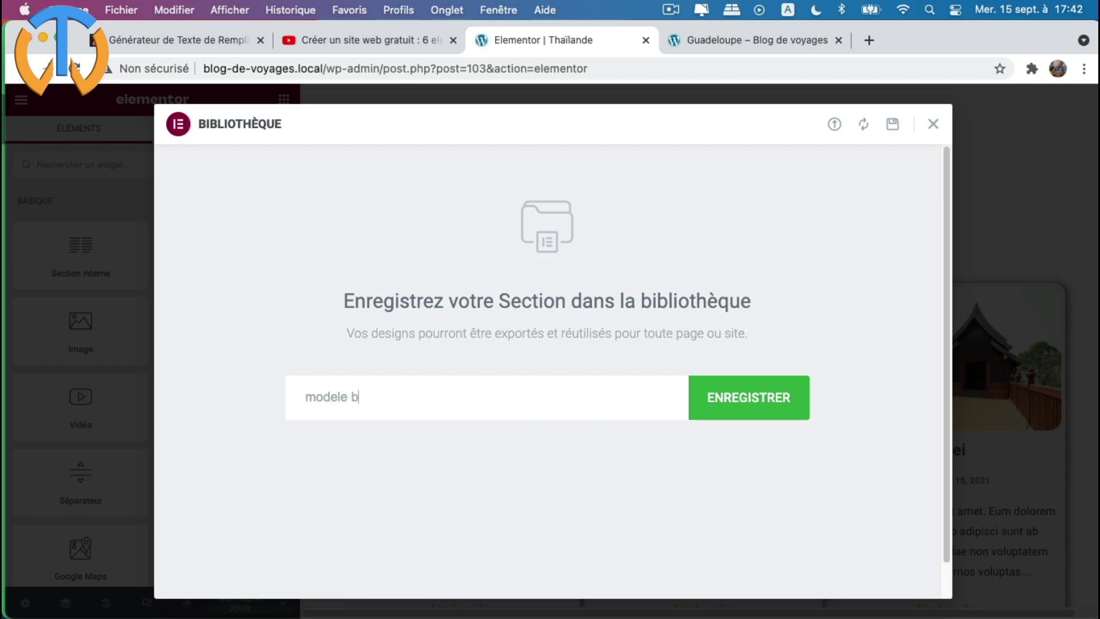
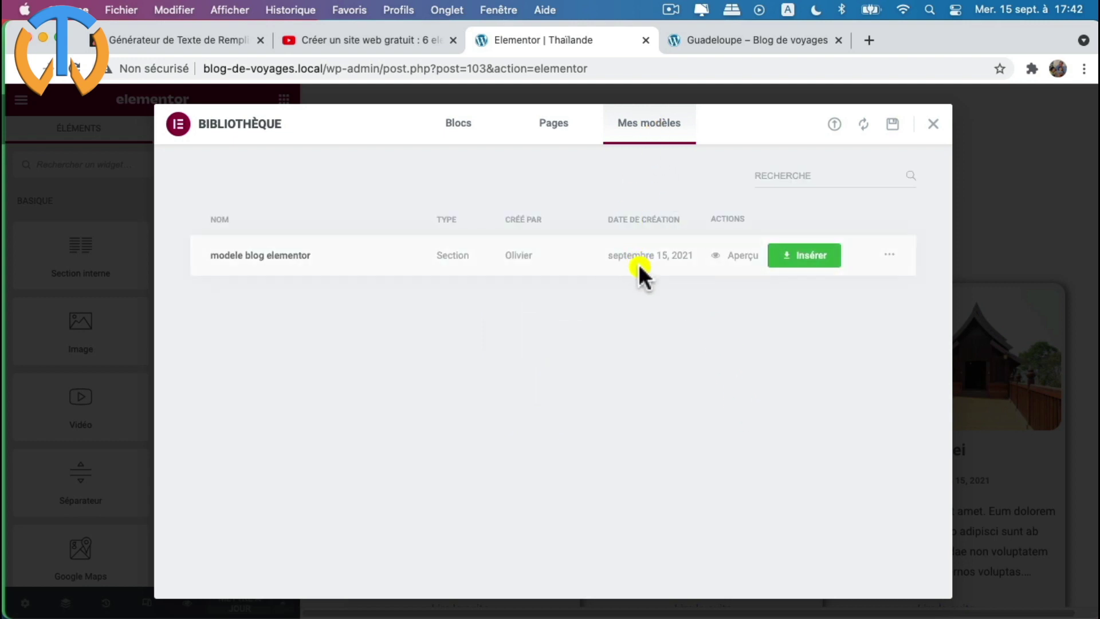
- Browse the library's ready-made page templates and sort them by newest
left_click(547, 130)
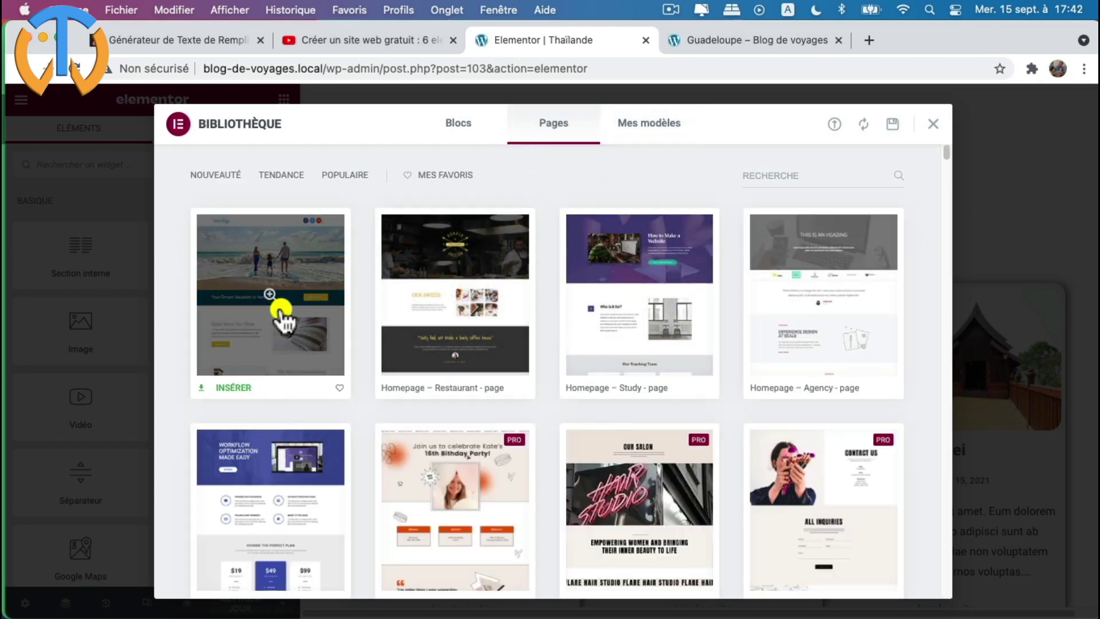
scroll(281, 312, "down", 8)
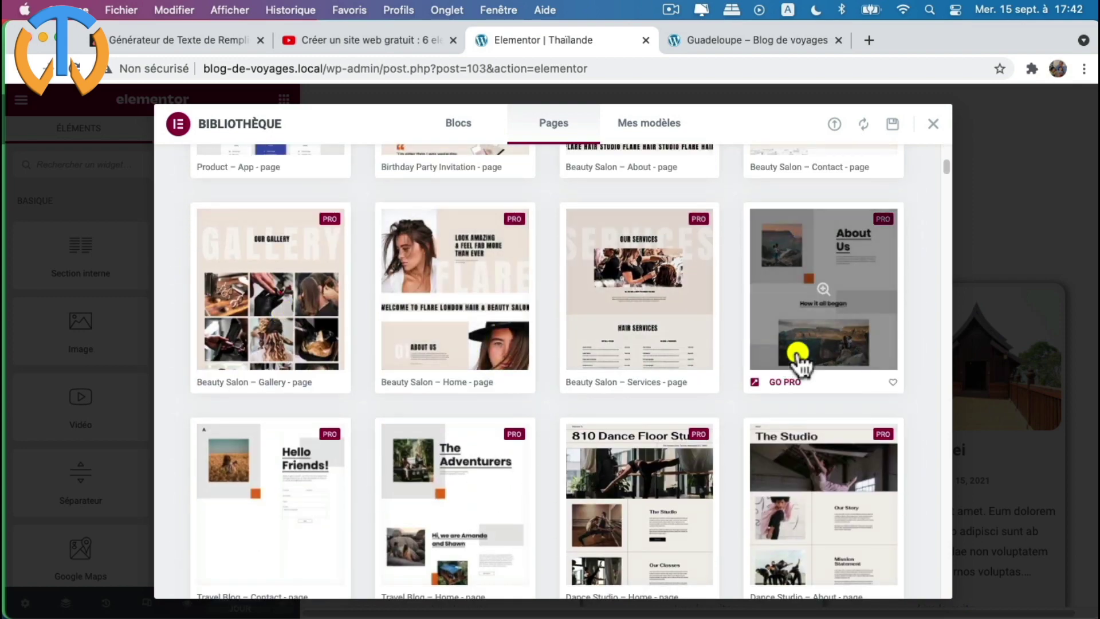
scroll(562, 504, "down", 2)
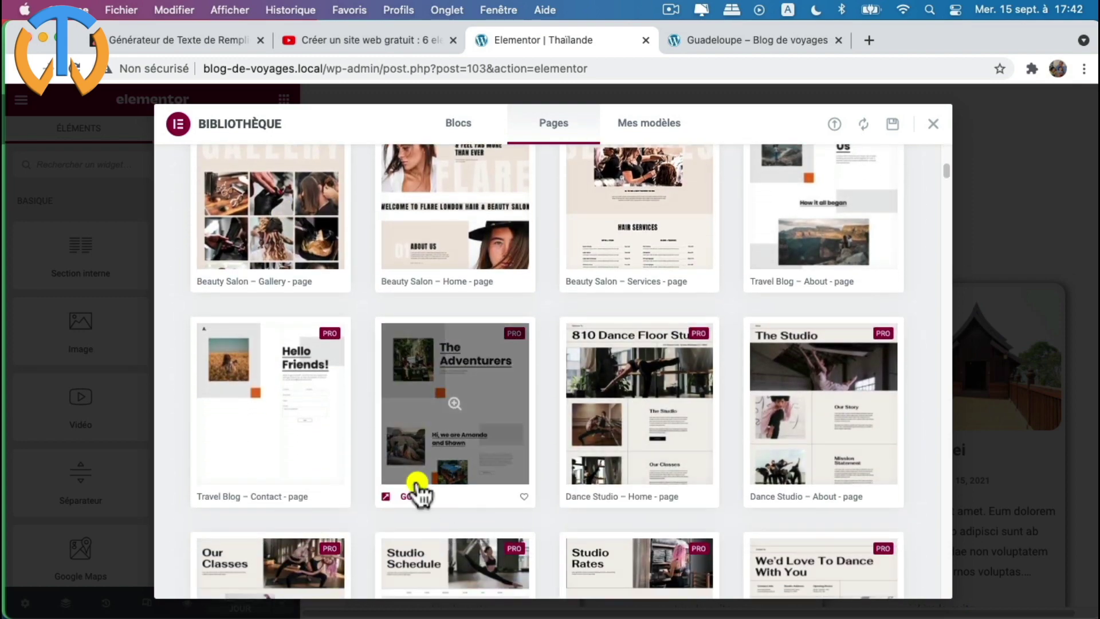
scroll(386, 421, "up", 10)
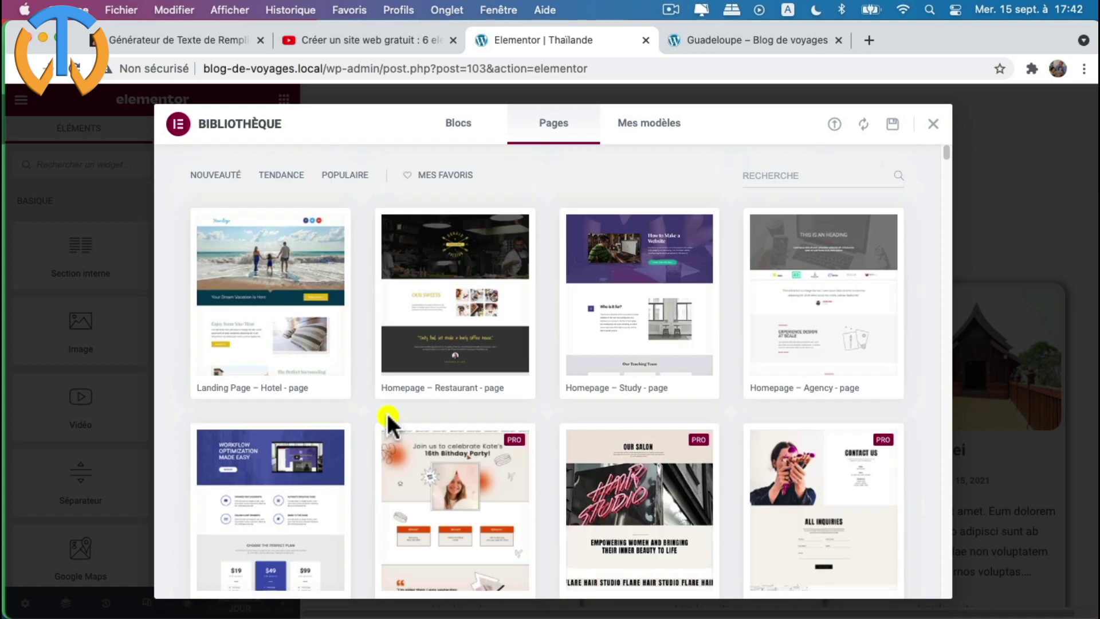
left_click(227, 176)
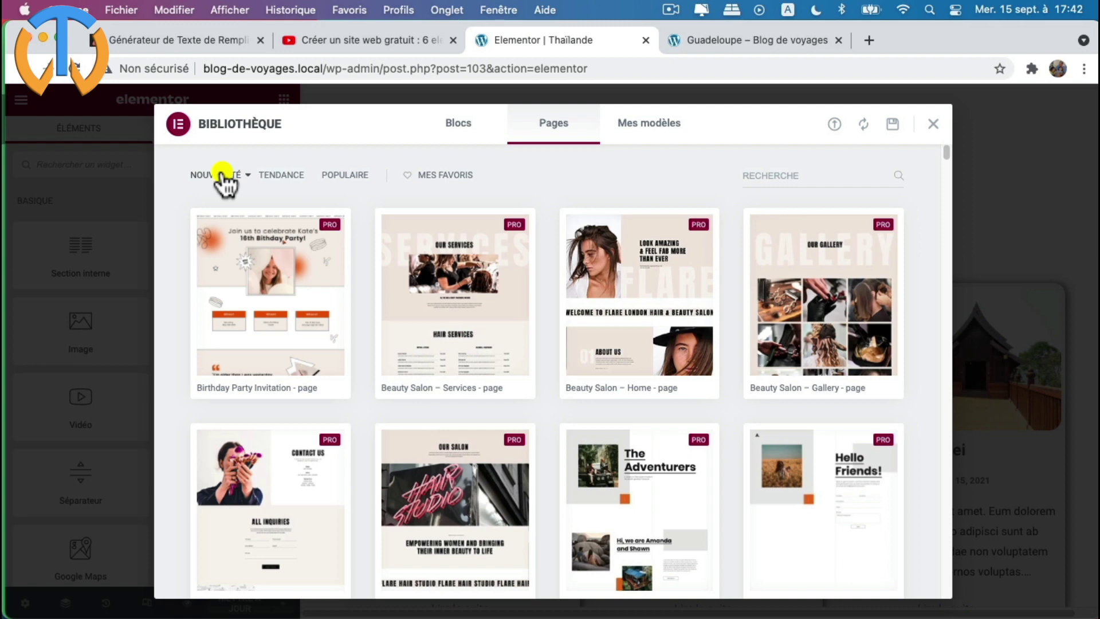
- Search the page templates for "contact" and look through the results for designs that do not require Pro
left_click(759, 177)
type("contact")
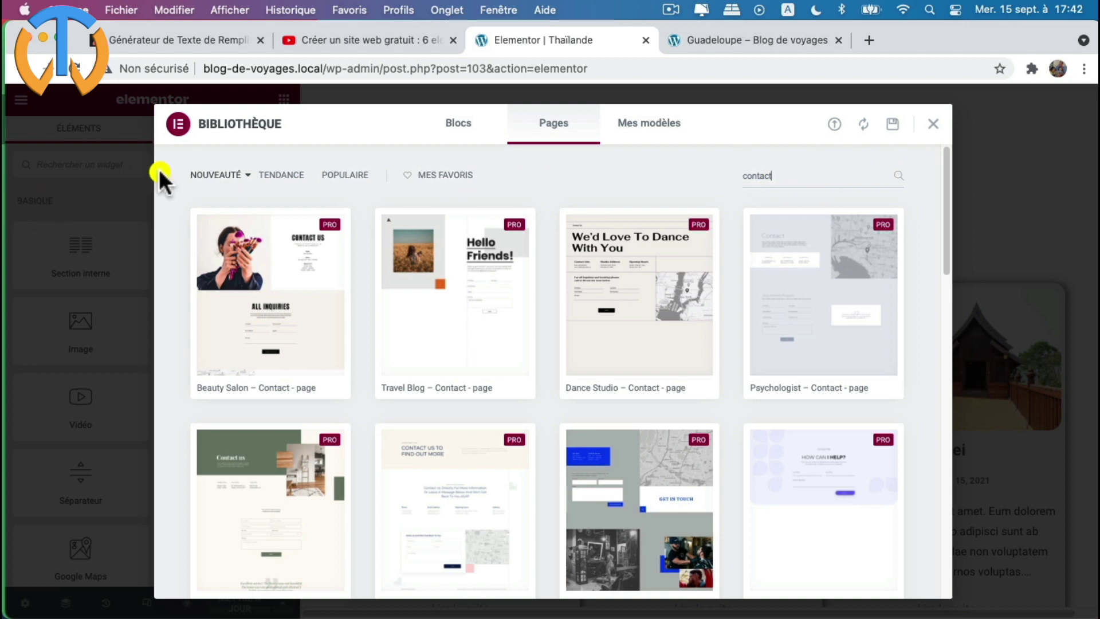
scroll(826, 381, "down", 5)
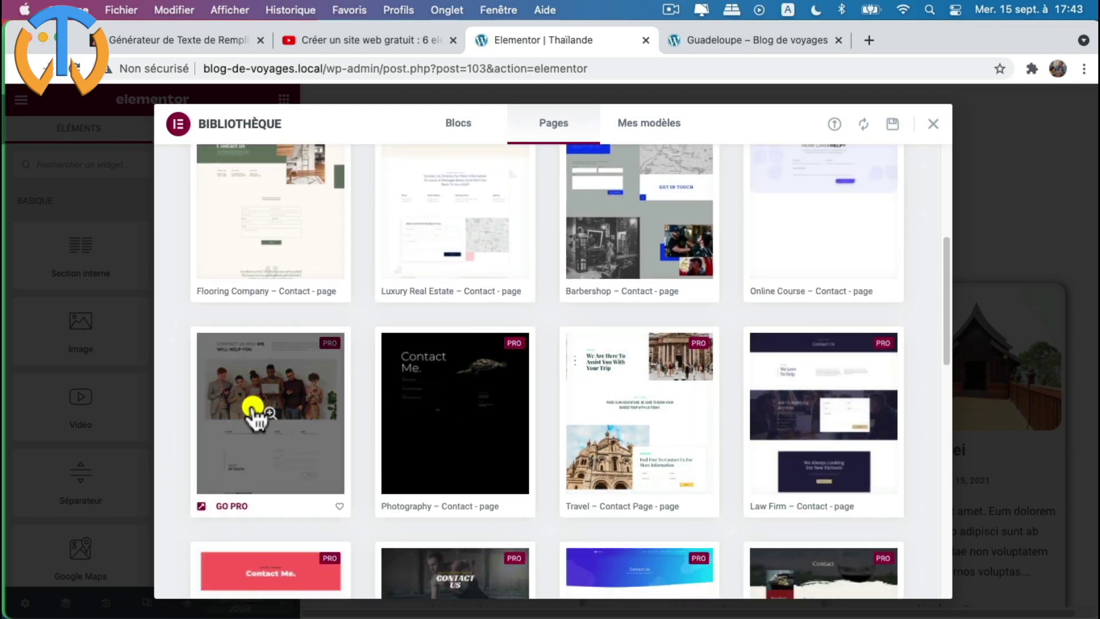
scroll(299, 442, "up", 2)
scroll(299, 442, "up", 3)
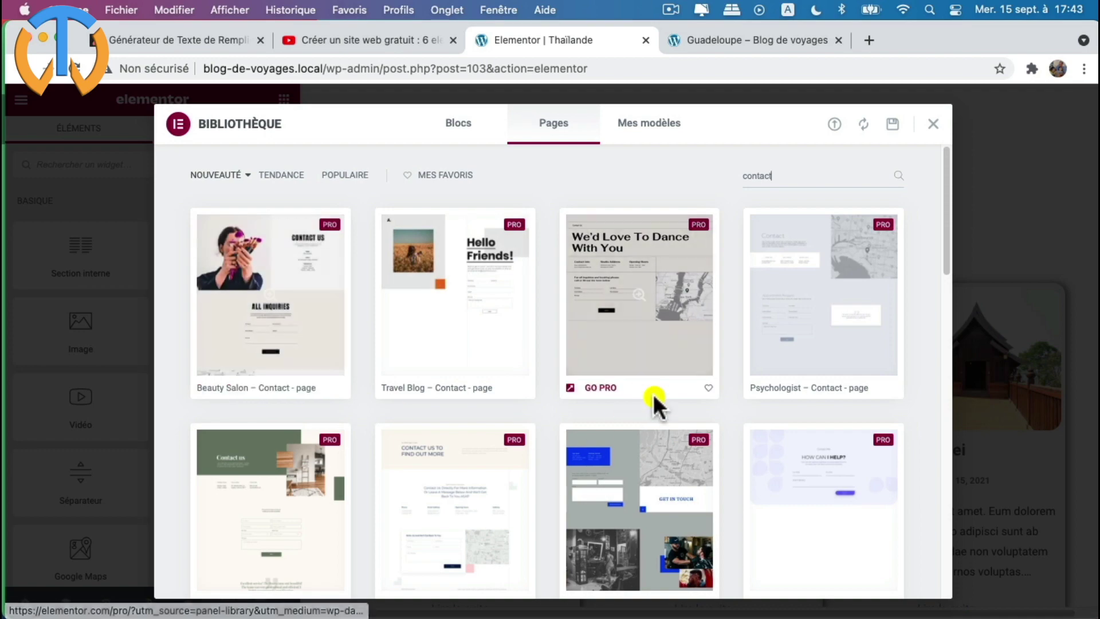
scroll(802, 487, "down", 4)
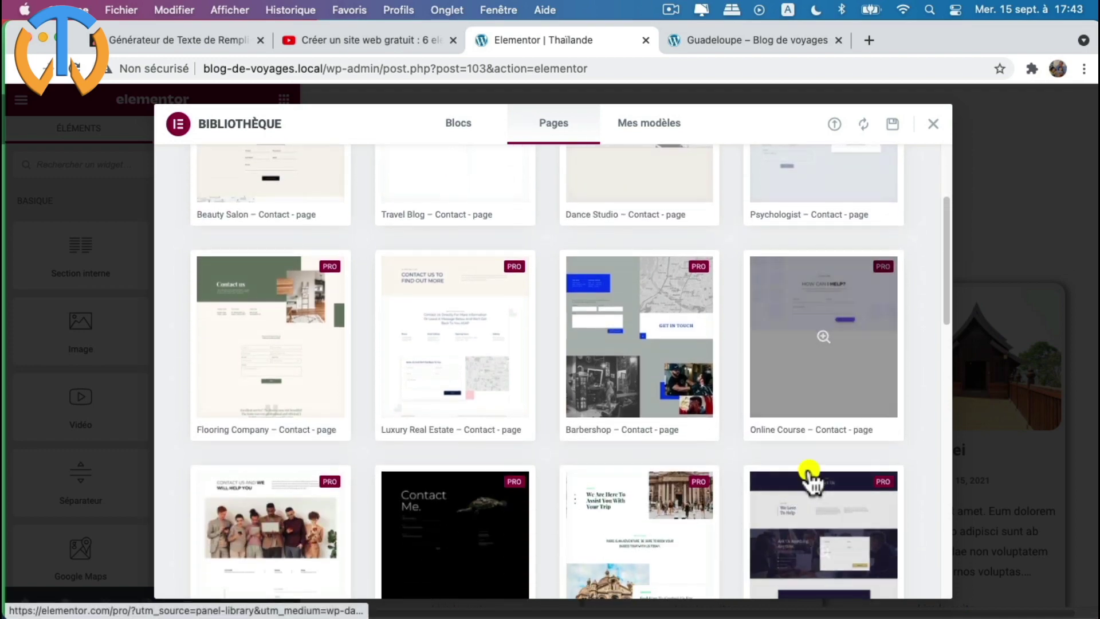
scroll(456, 391, "down", 5)
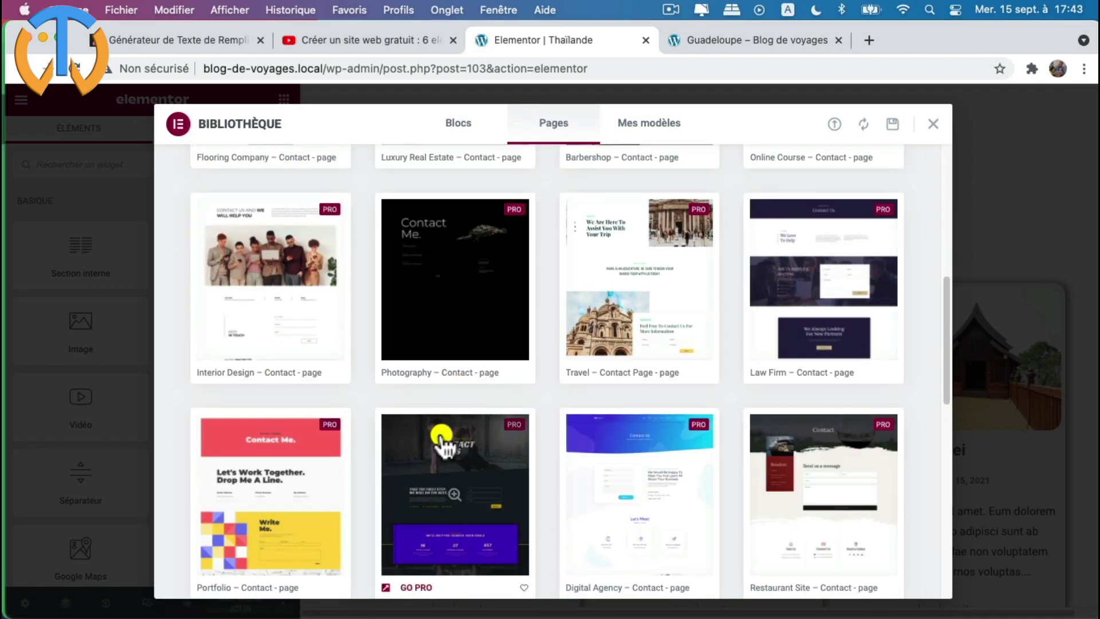
scroll(452, 413, "down", 4)
scroll(355, 502, "down", 5)
scroll(307, 493, "down", 5)
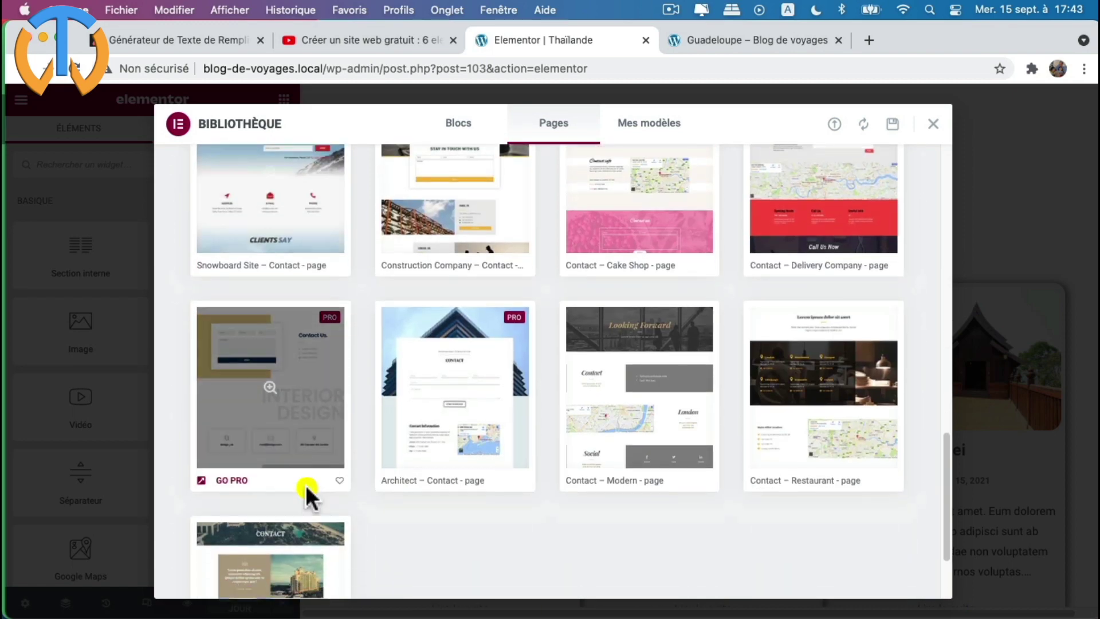
scroll(242, 524, "down", 1)
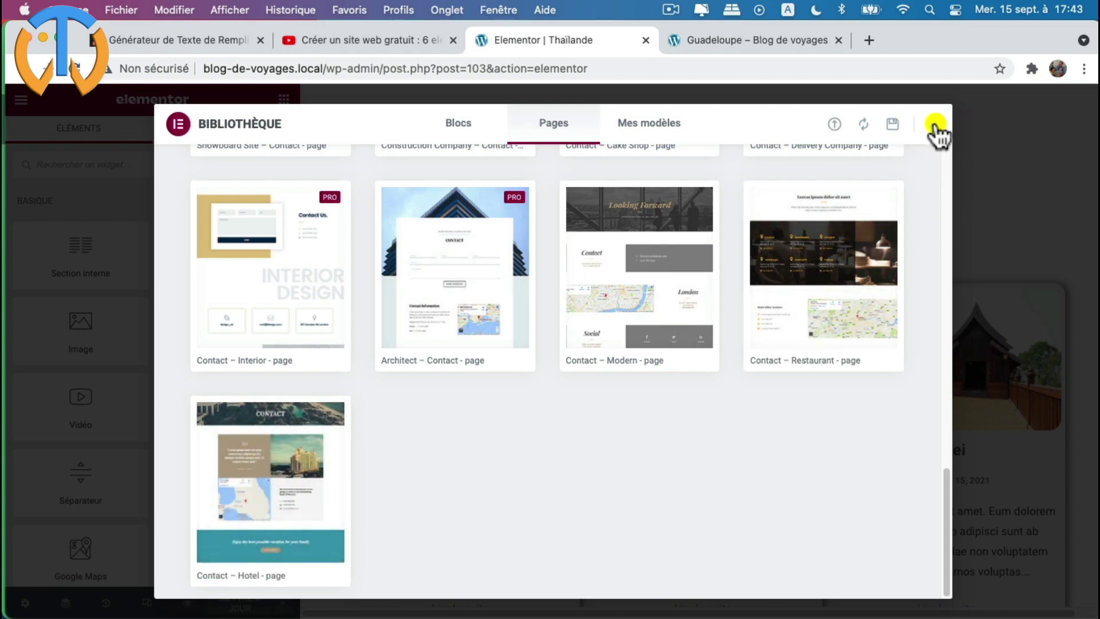
- Check the saved section among the personal templates, close the library and review the Thaïlande grid
left_click(659, 129)
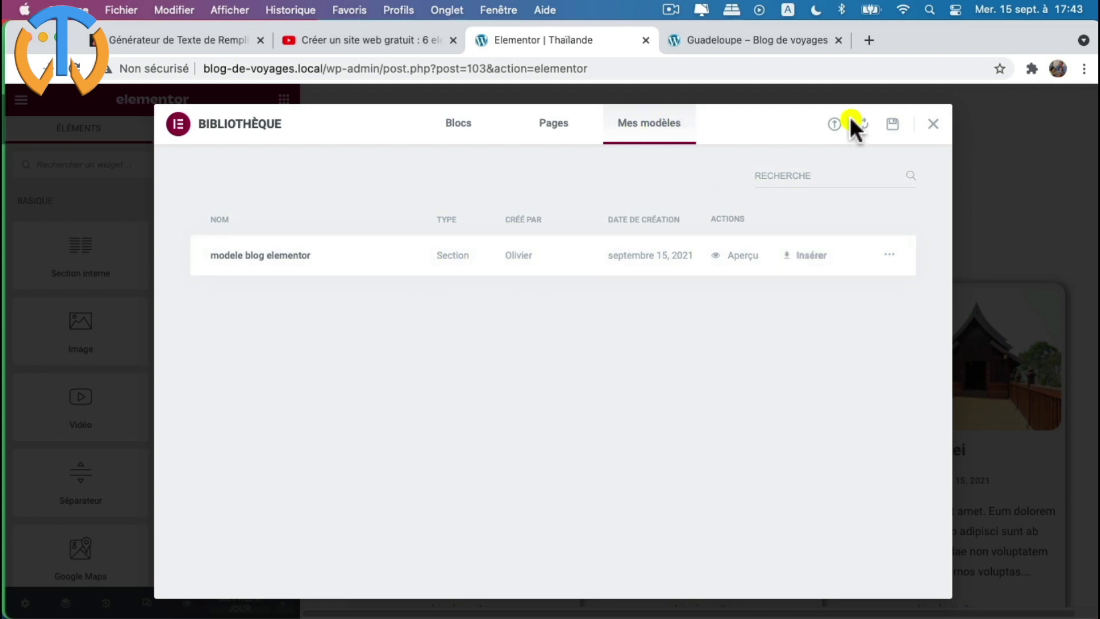
left_click(937, 125)
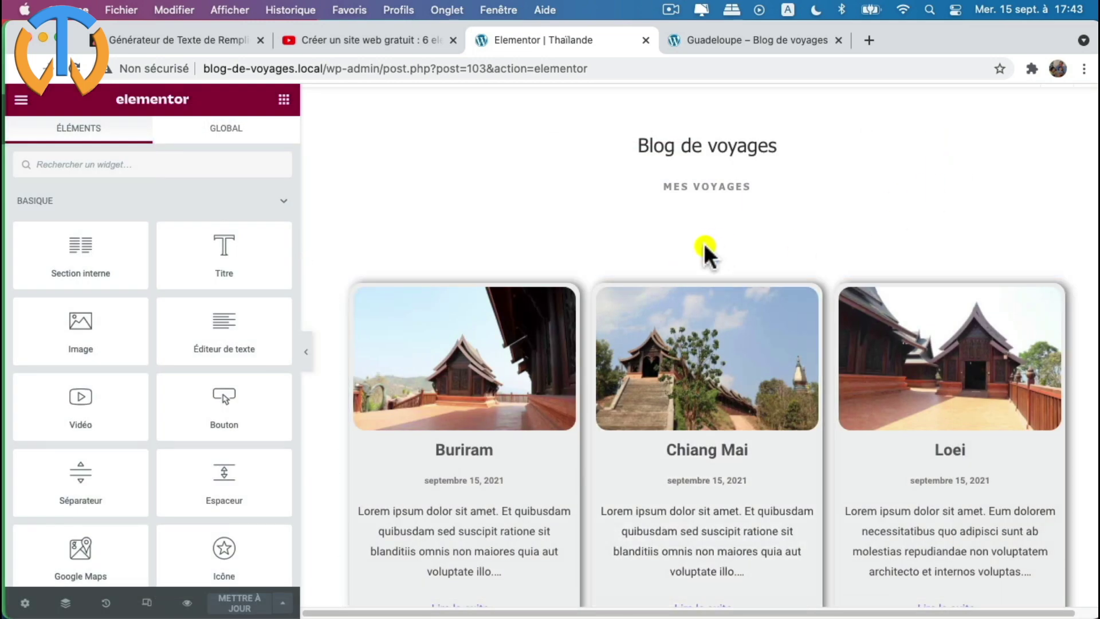
scroll(706, 252, "down", 5)
scroll(607, 304, "up", 5)
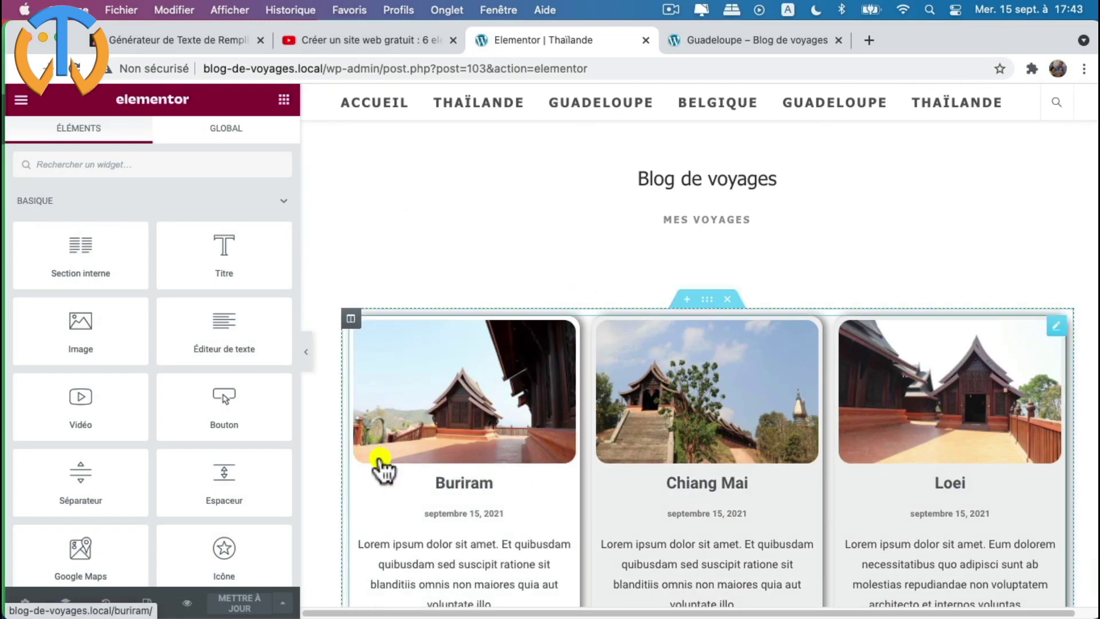
- Leave the Thaïlande page for the WordPress editor and open the Guadeloupe page in Elementor from the list of pages
left_click(17, 102)
left_click(108, 382)
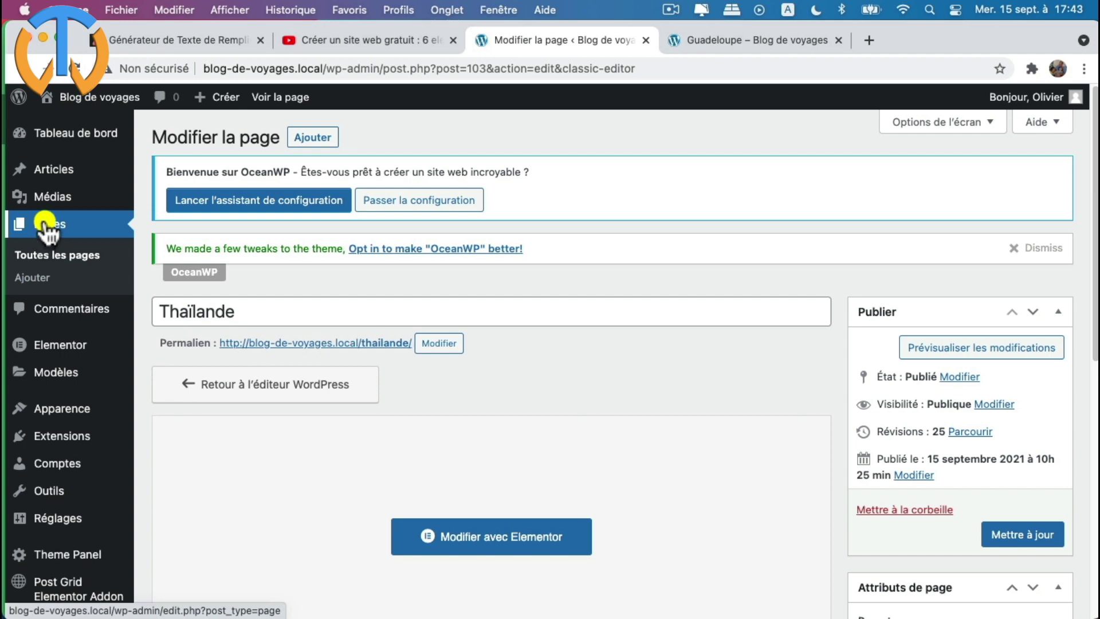
left_click(39, 258)
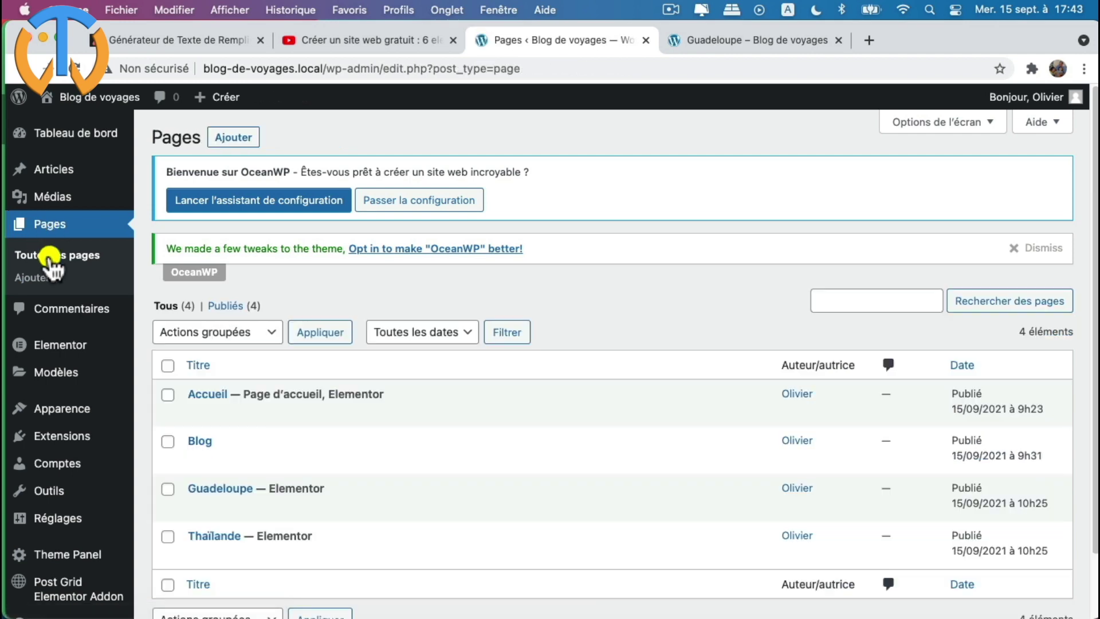
scroll(397, 395, "down", 2)
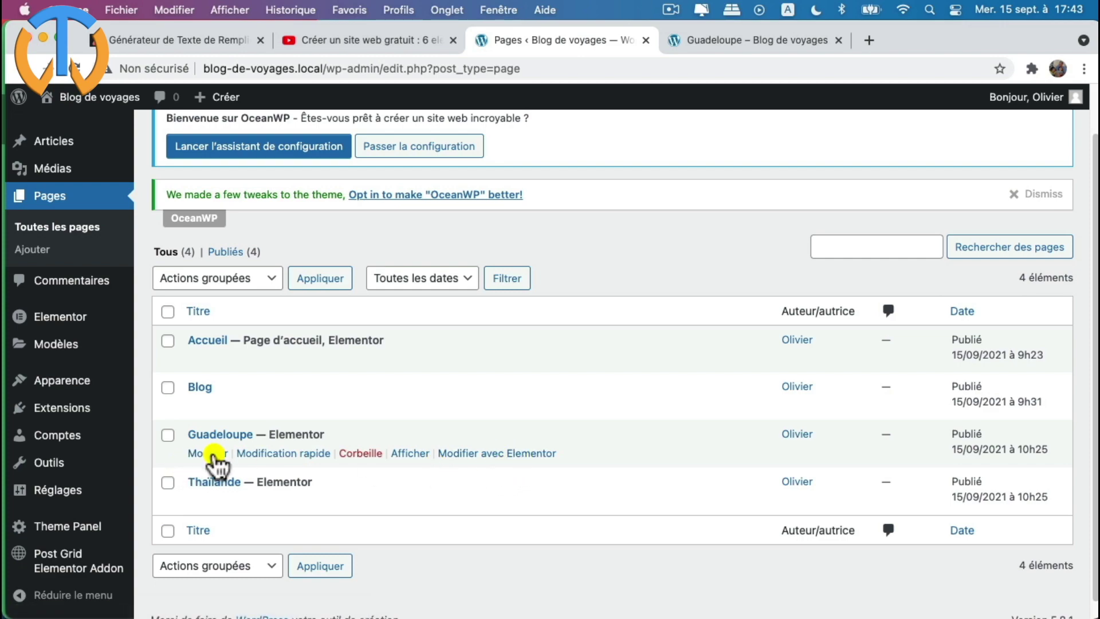
left_click(515, 454)
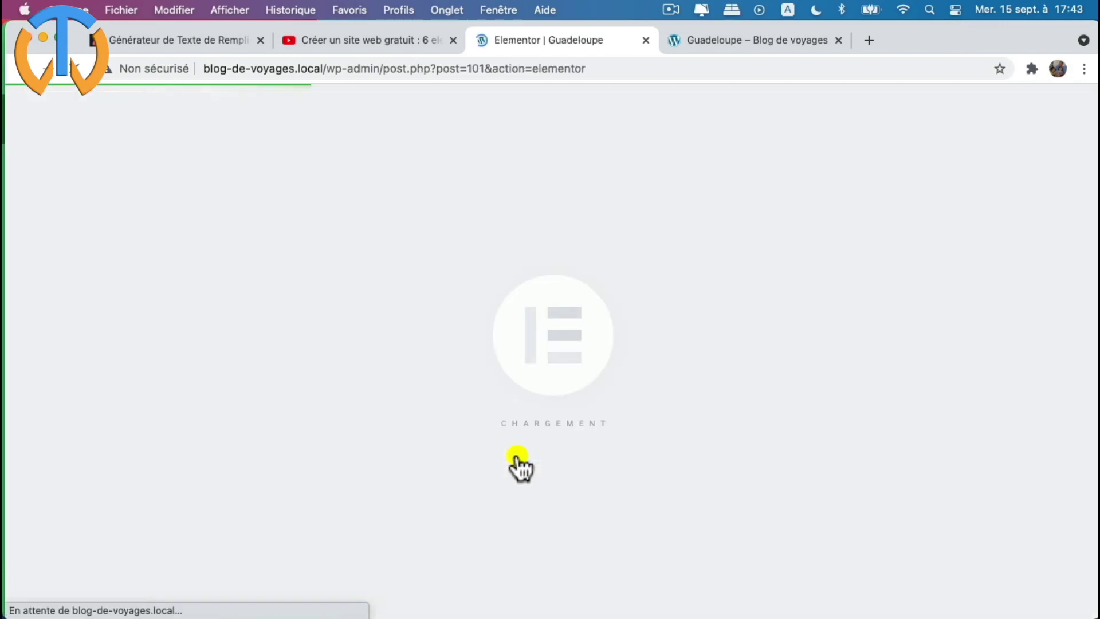
- Insert the saved template "modele blog elementor" below the existing article grid on the Guadeloupe page, importing its document settings too
scroll(690, 423, "down", 6)
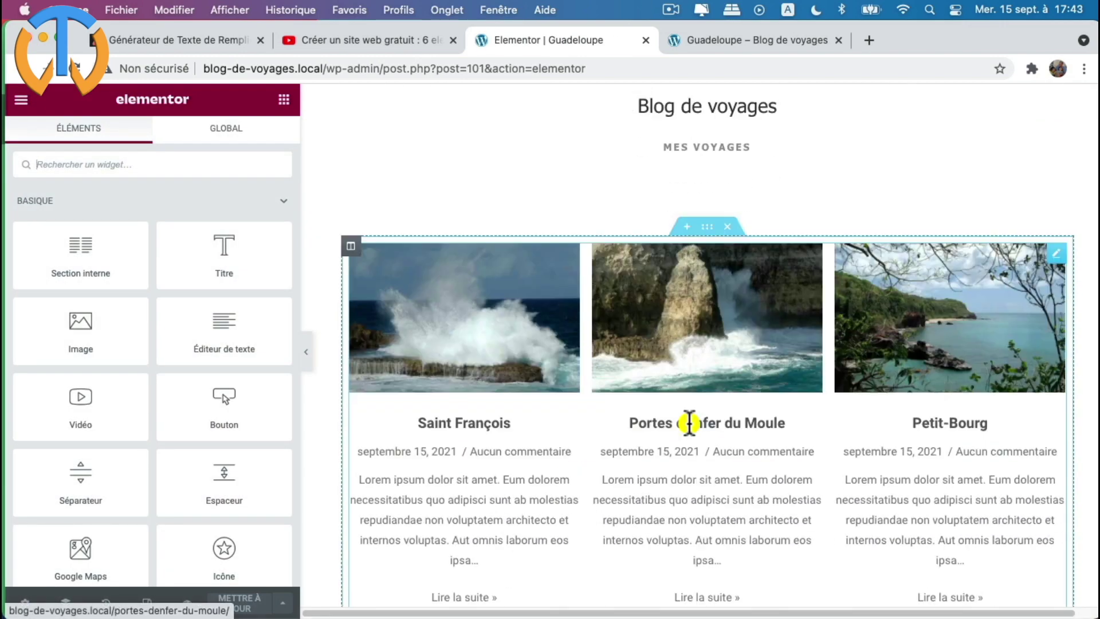
scroll(723, 264, "up", 4)
scroll(656, 353, "down", 2)
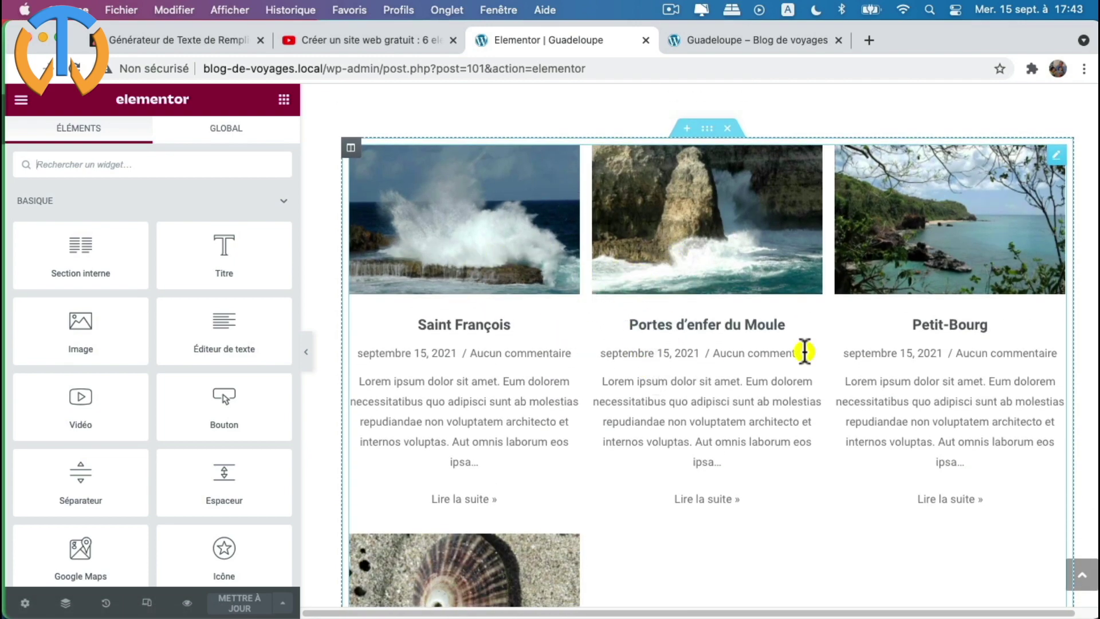
scroll(745, 349, "down", 10)
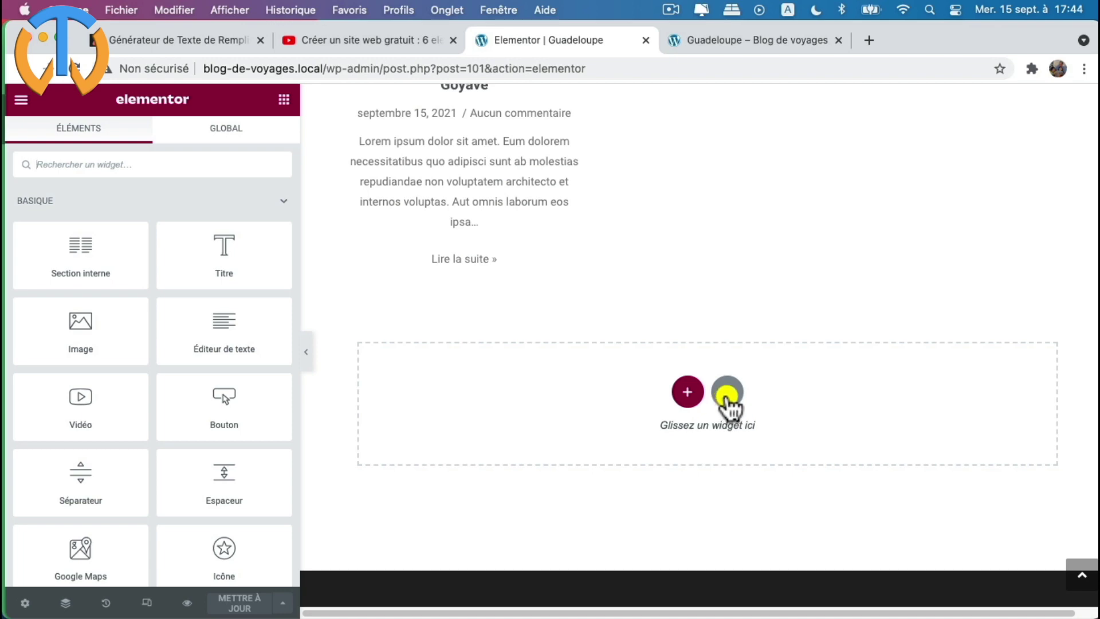
left_click(727, 392)
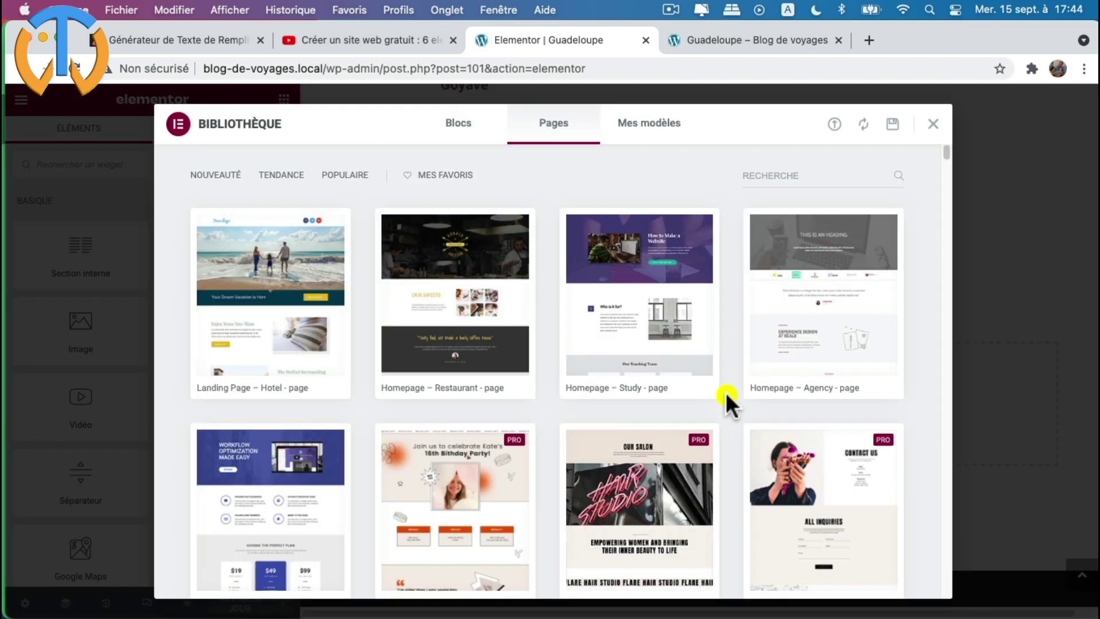
left_click(458, 132)
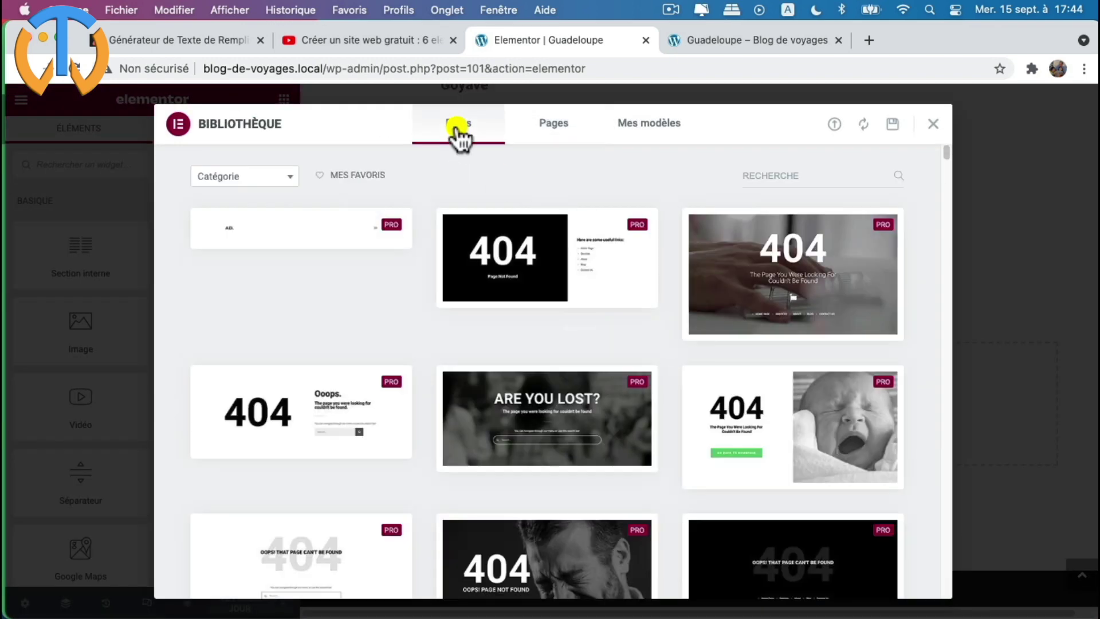
left_click(555, 129)
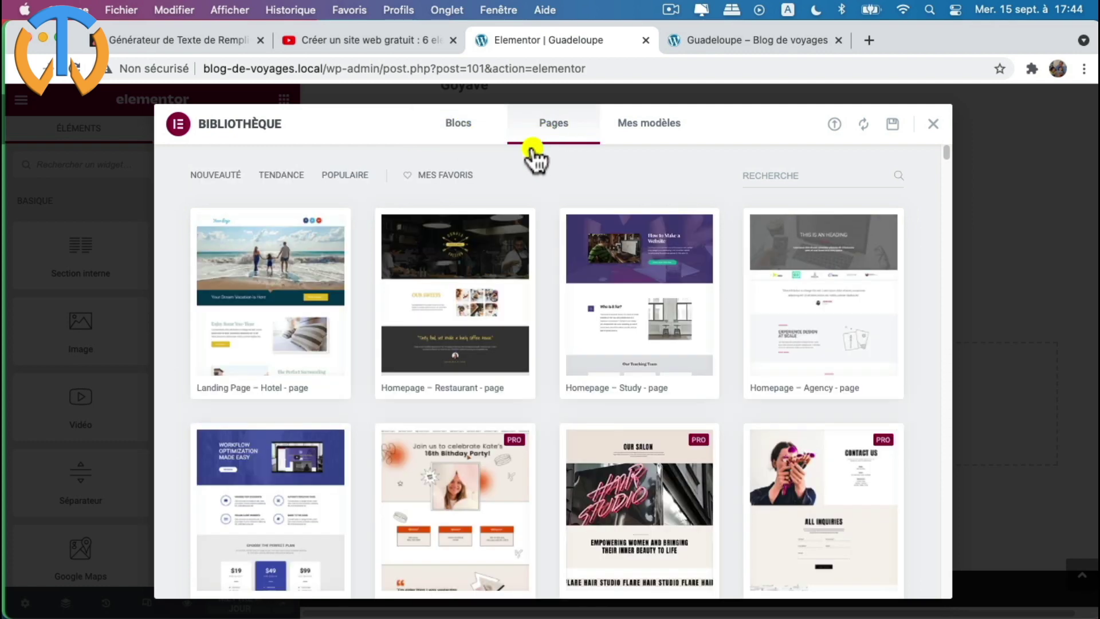
left_click(653, 127)
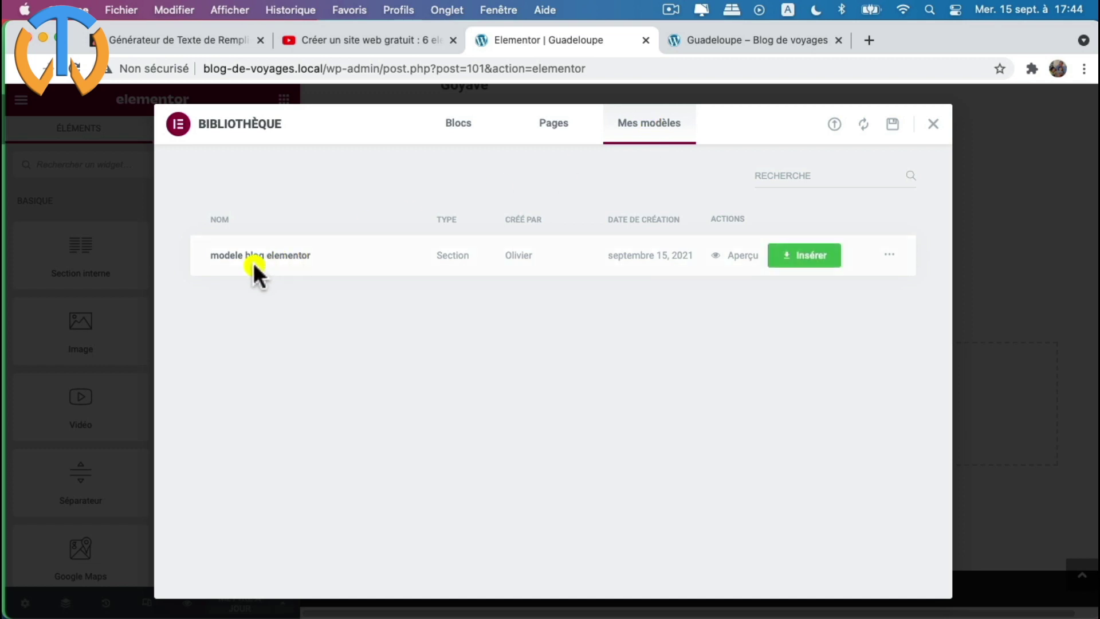
left_click(809, 255)
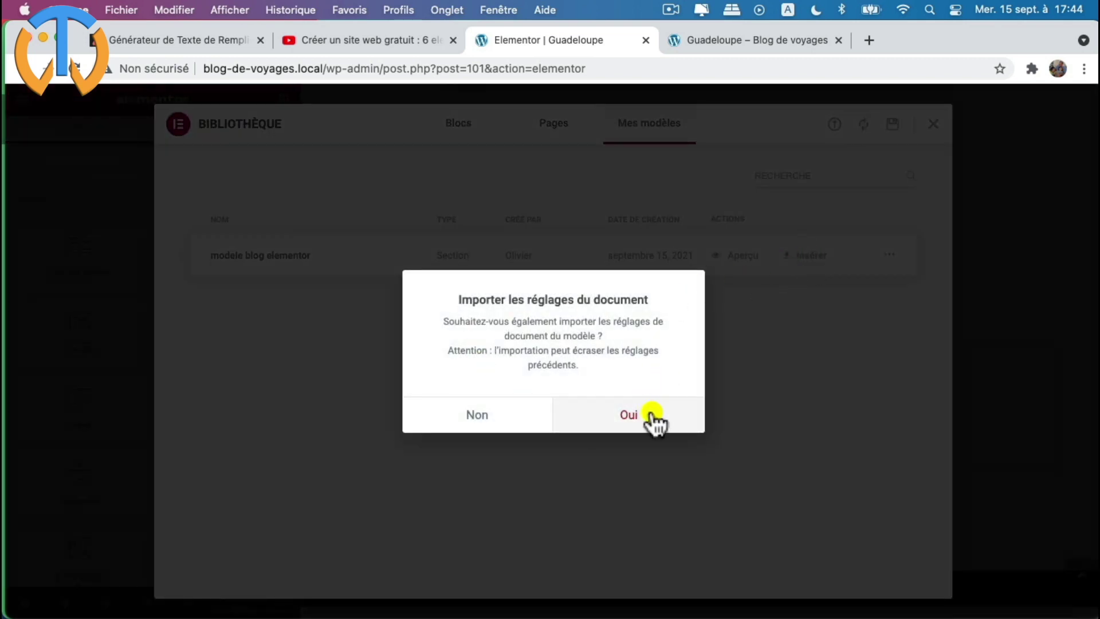
left_click(627, 419)
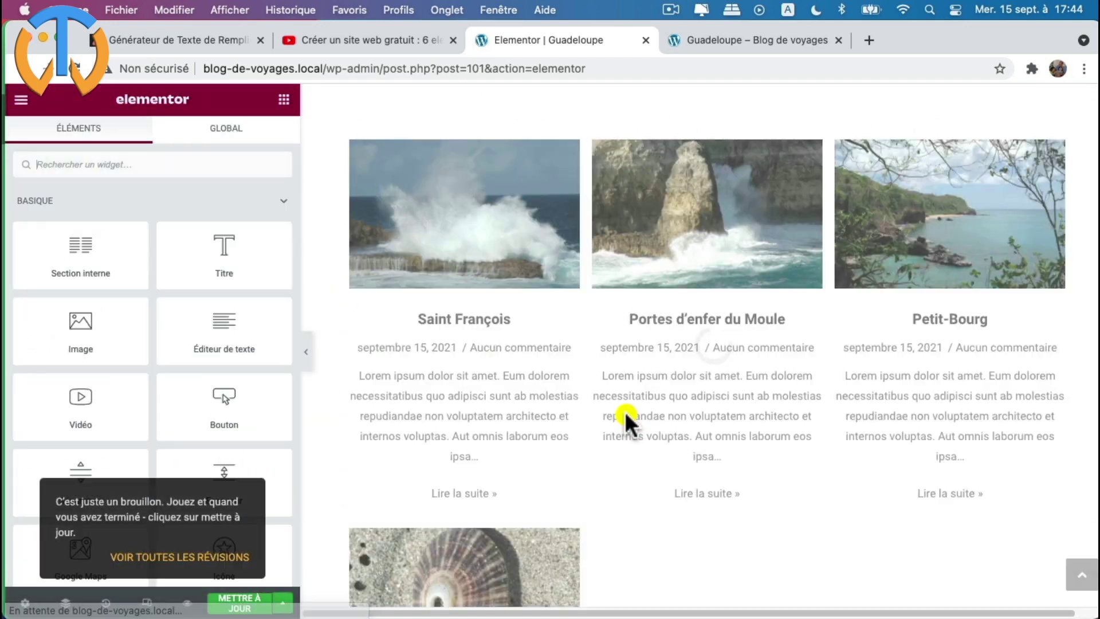
- Examine the inserted article grid and compare its card styling with the original grid above it
scroll(634, 295, "up", 3)
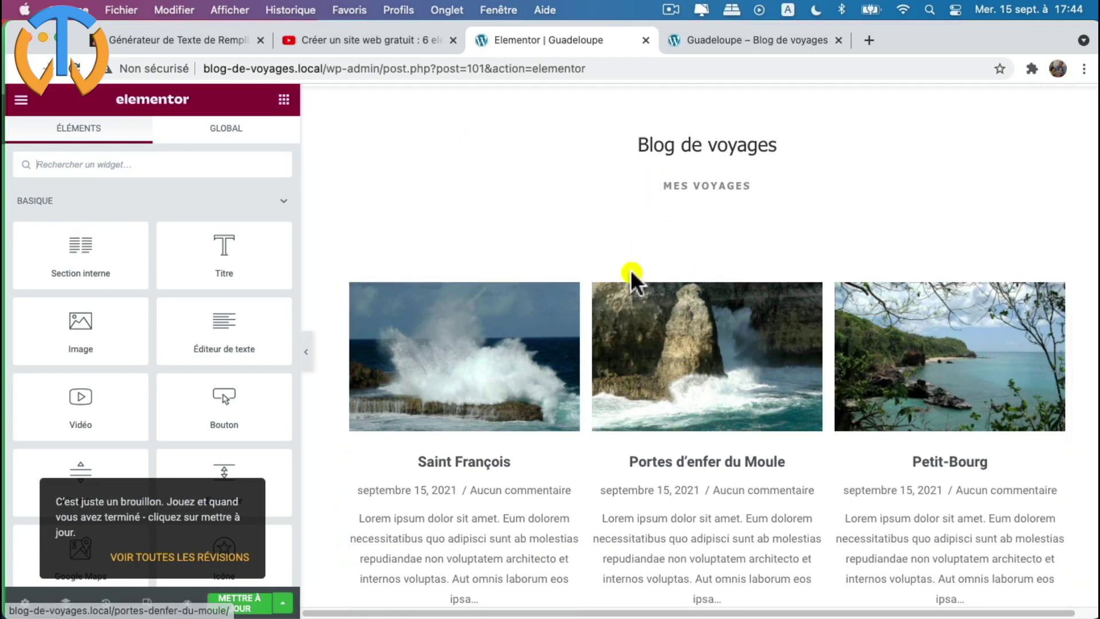
scroll(693, 352, "down", 1)
scroll(708, 385, "down", 6)
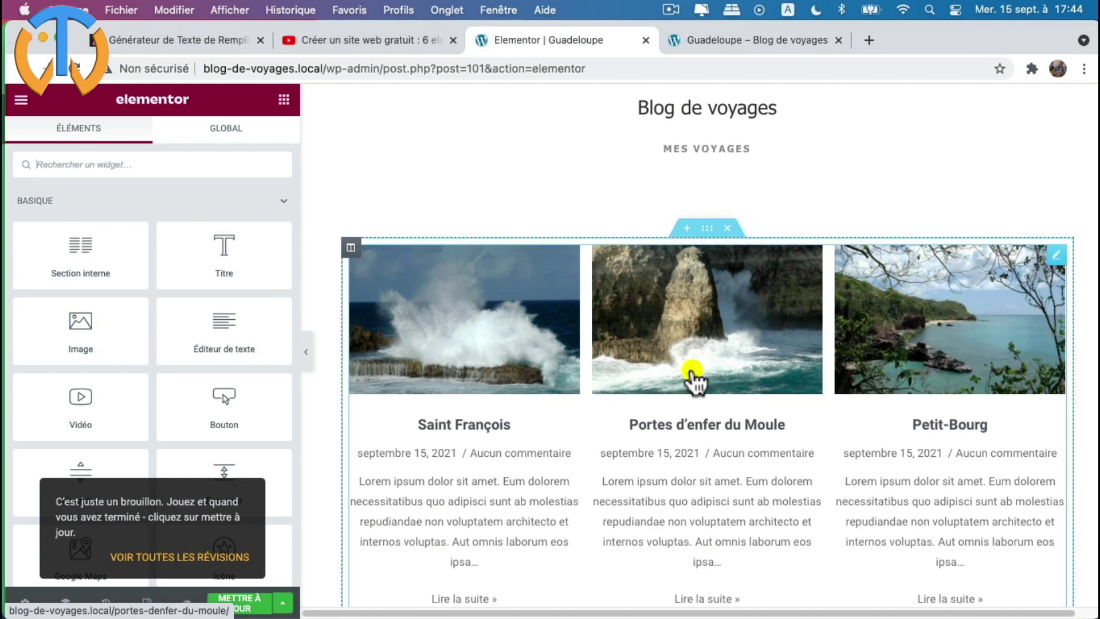
scroll(662, 338, "down", 7)
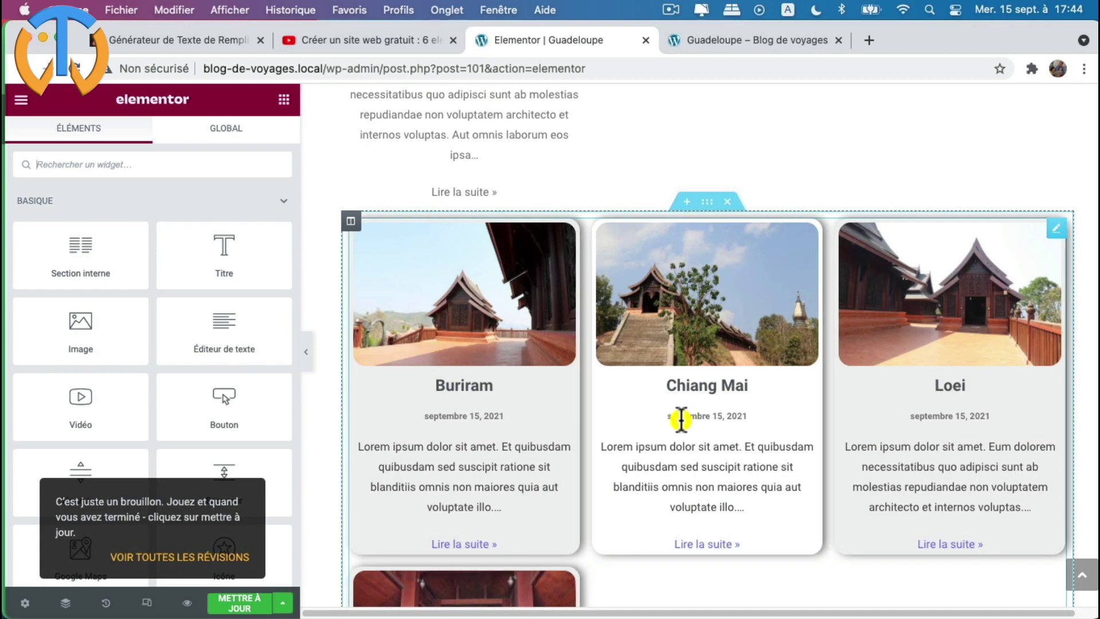
scroll(676, 415, "down", 7)
scroll(745, 435, "up", 5)
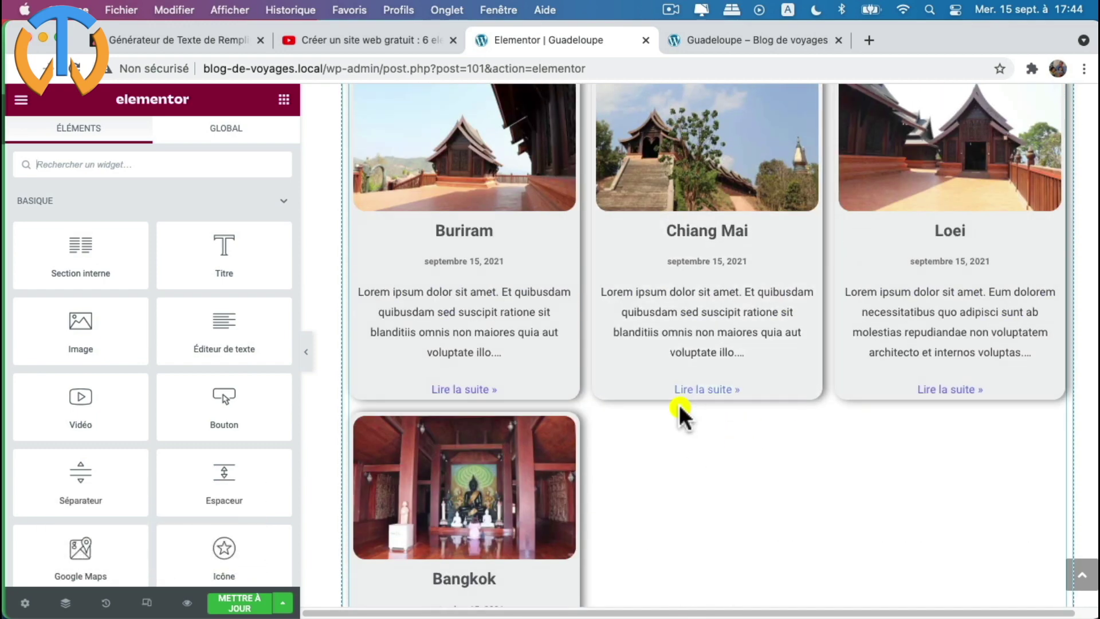
scroll(679, 409, "up", 3)
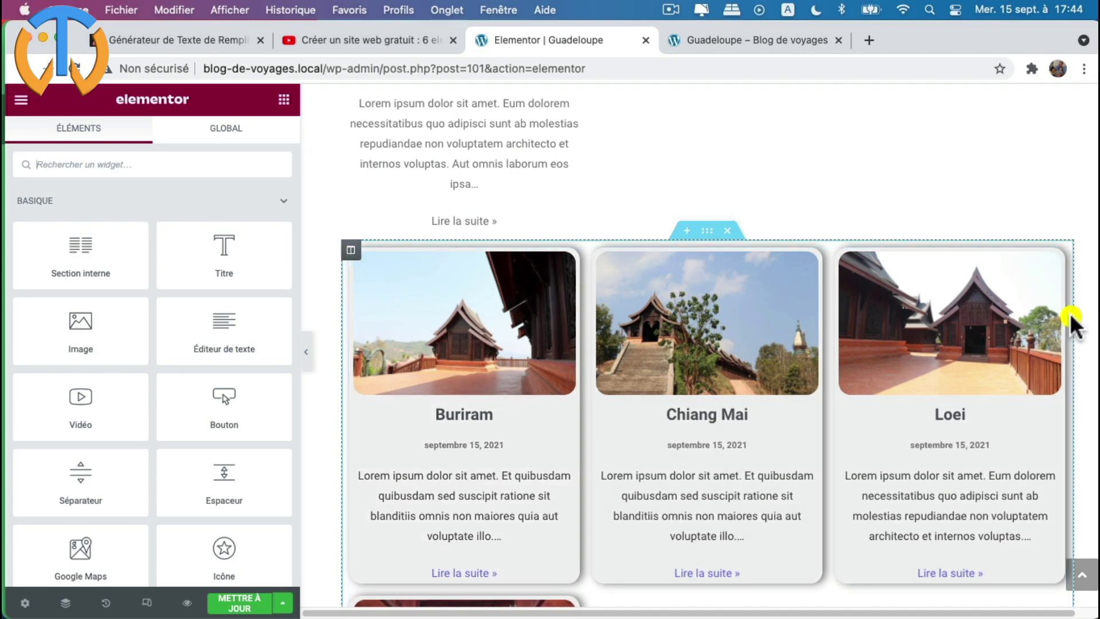
- Add the guadeloupe category to the query of the newly inserted article grid
left_click(1058, 262)
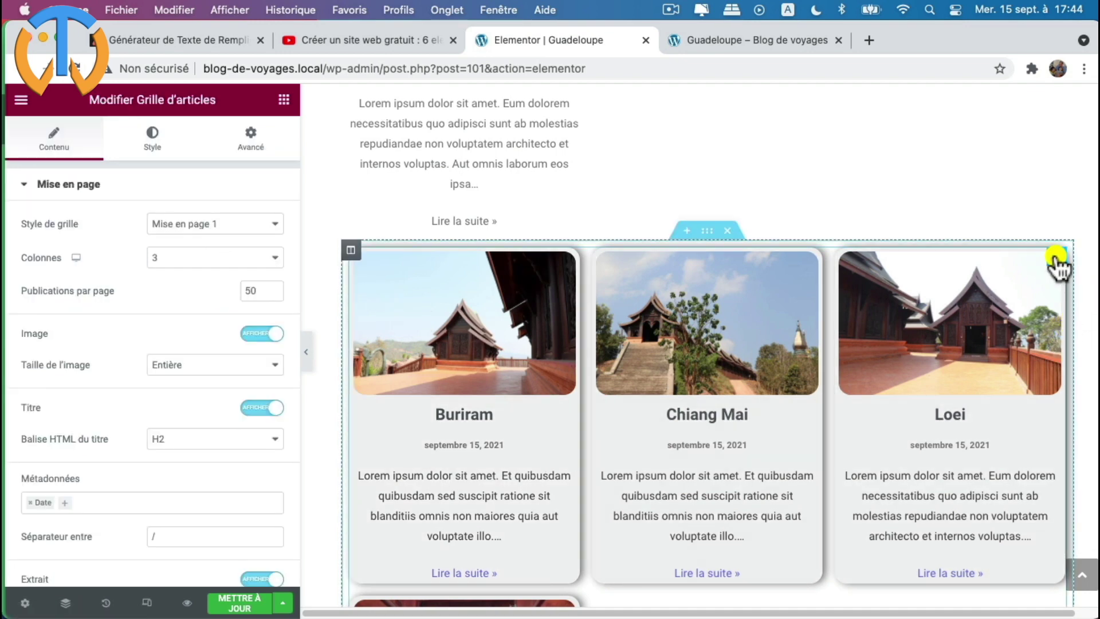
left_click(32, 186)
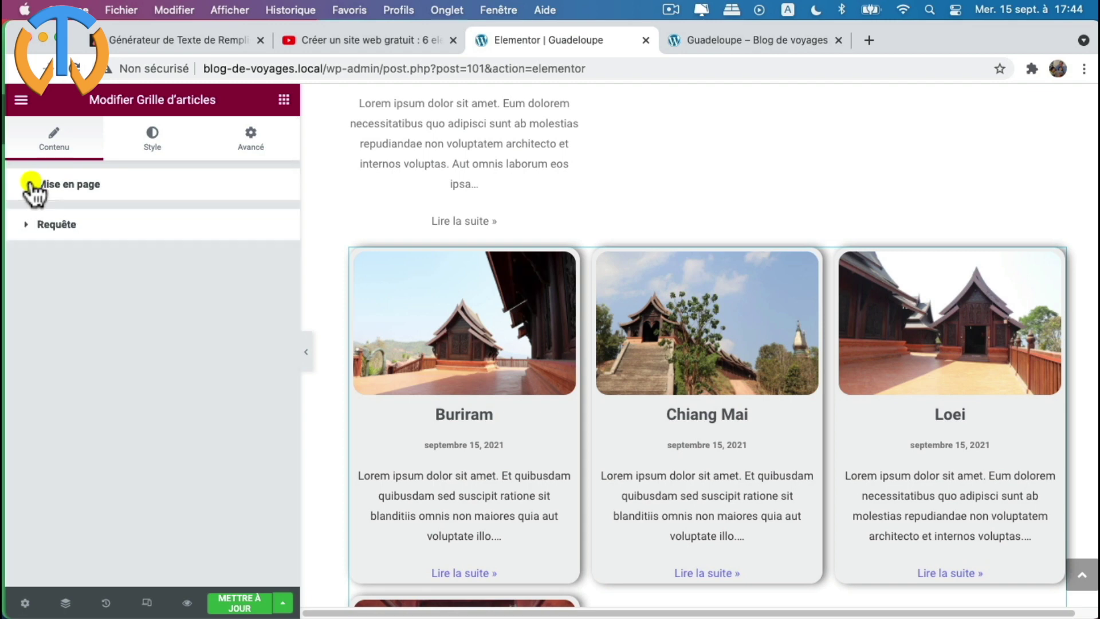
left_click(27, 232)
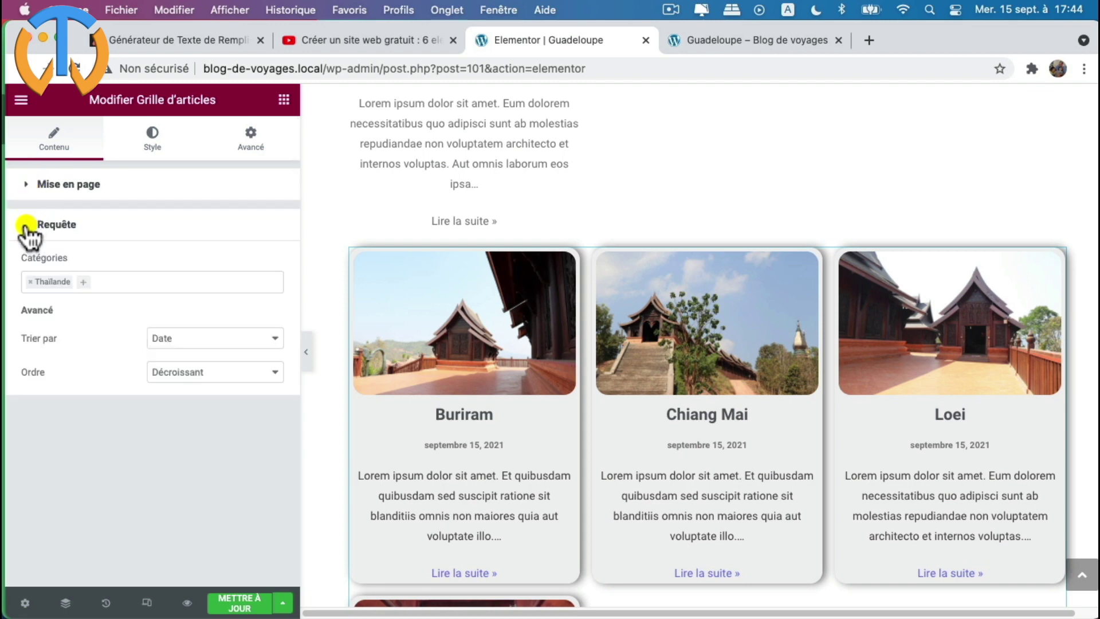
left_click(84, 284)
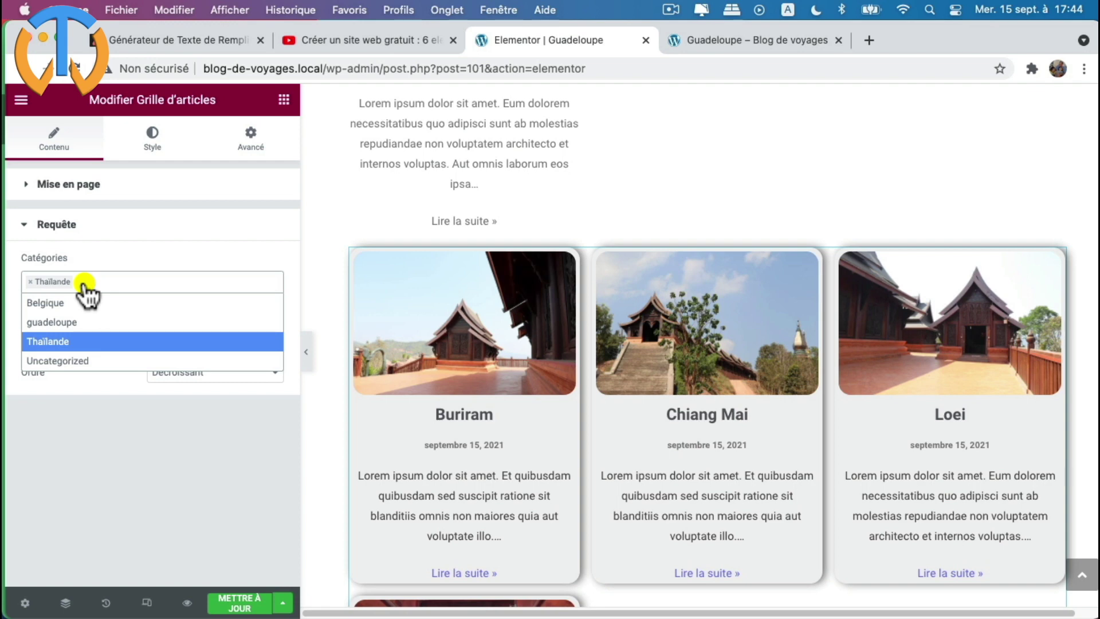
left_click(73, 323)
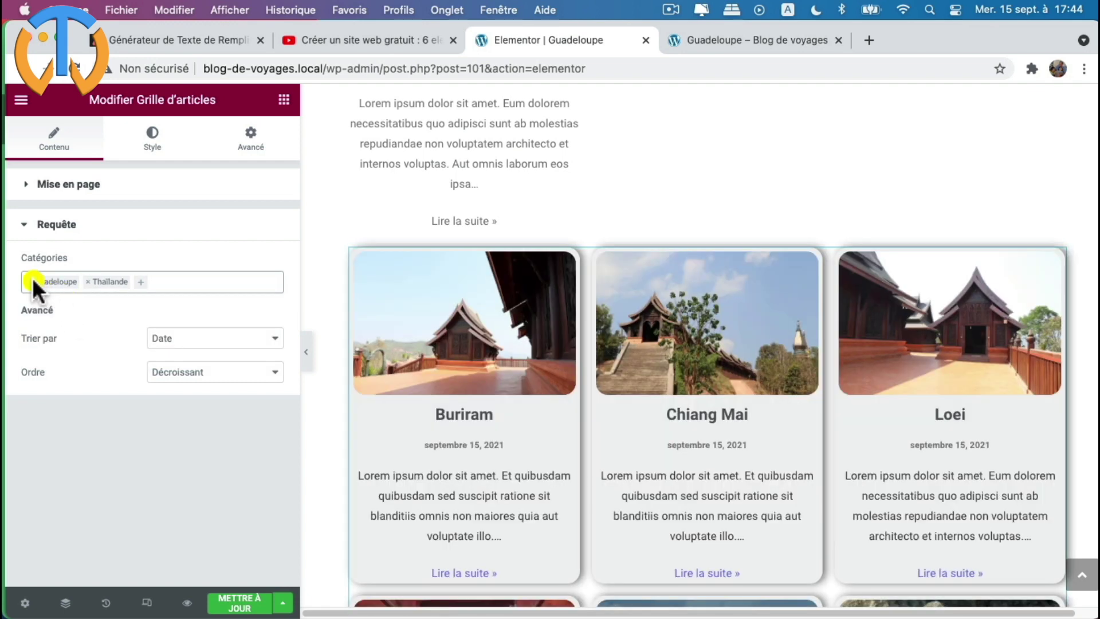
- Remove the Thaïlande category from the inserted grid's query and update the page
scroll(548, 406, "up", 5)
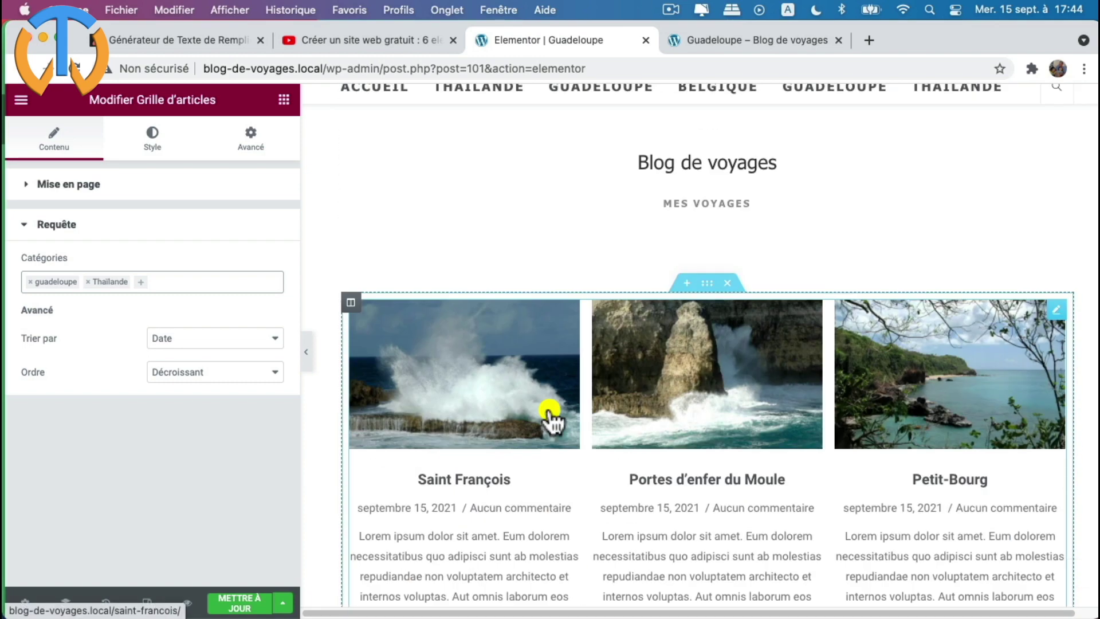
scroll(549, 407, "down", 15)
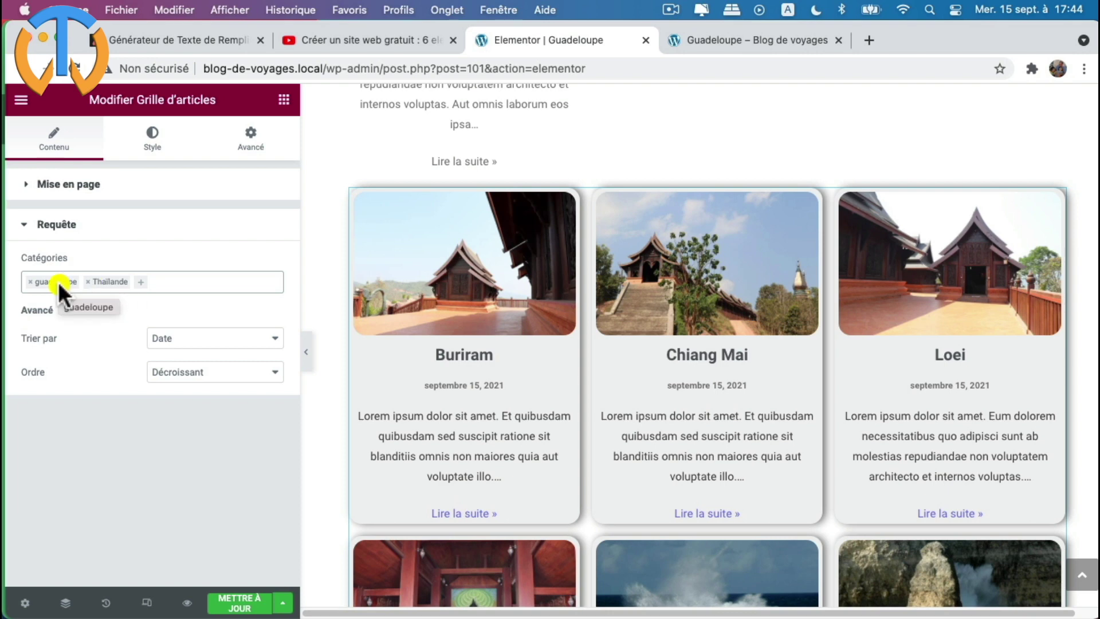
left_click(88, 281)
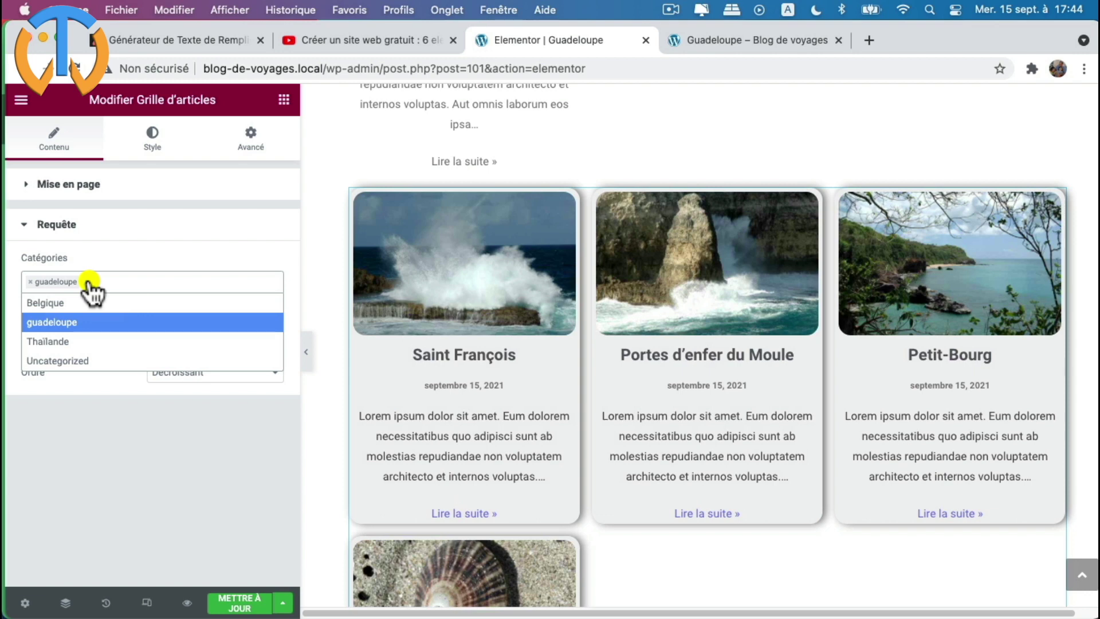
left_click(102, 428)
left_click(229, 601)
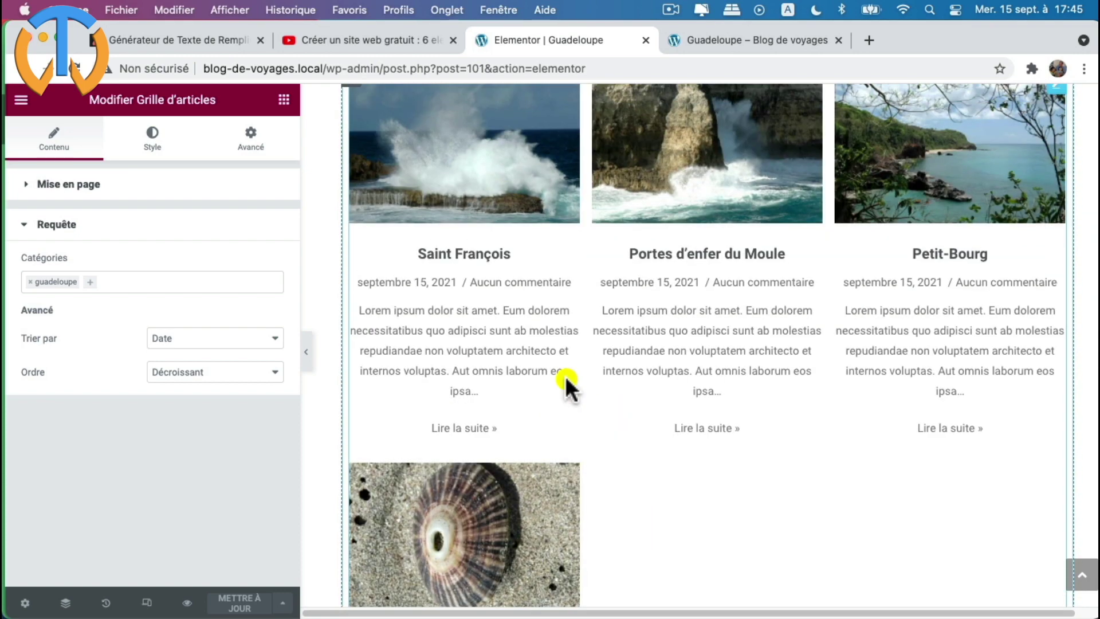
- Compare the original Guadeloupe article grid with the styled grid below it, checking layout, images and text
scroll(565, 376, "up", 4)
scroll(606, 429, "down", 13)
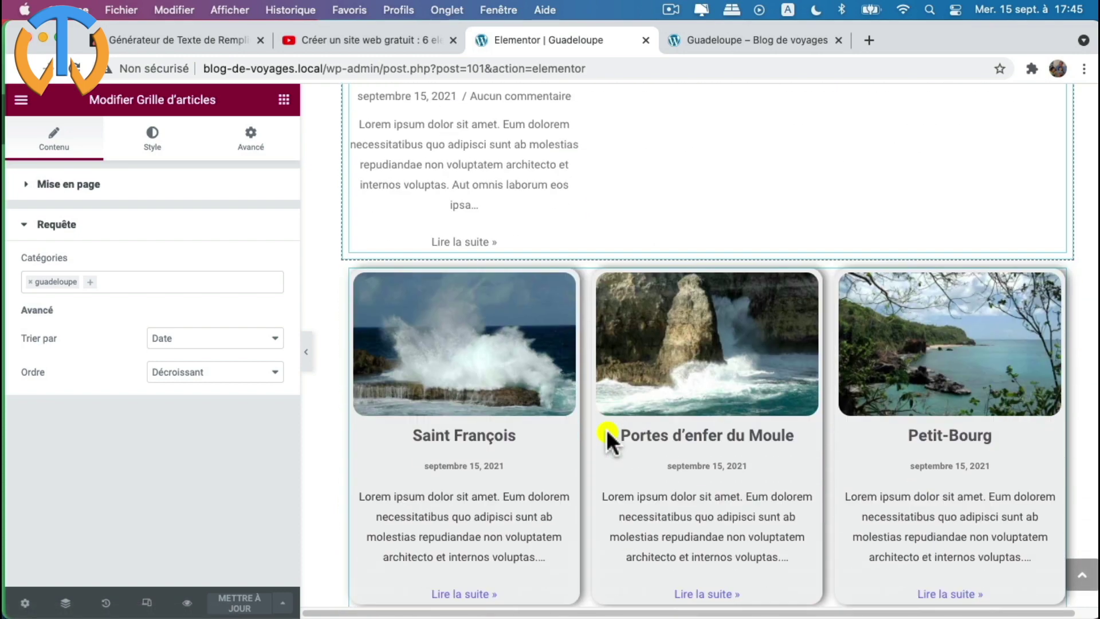
scroll(606, 428, "down", 5)
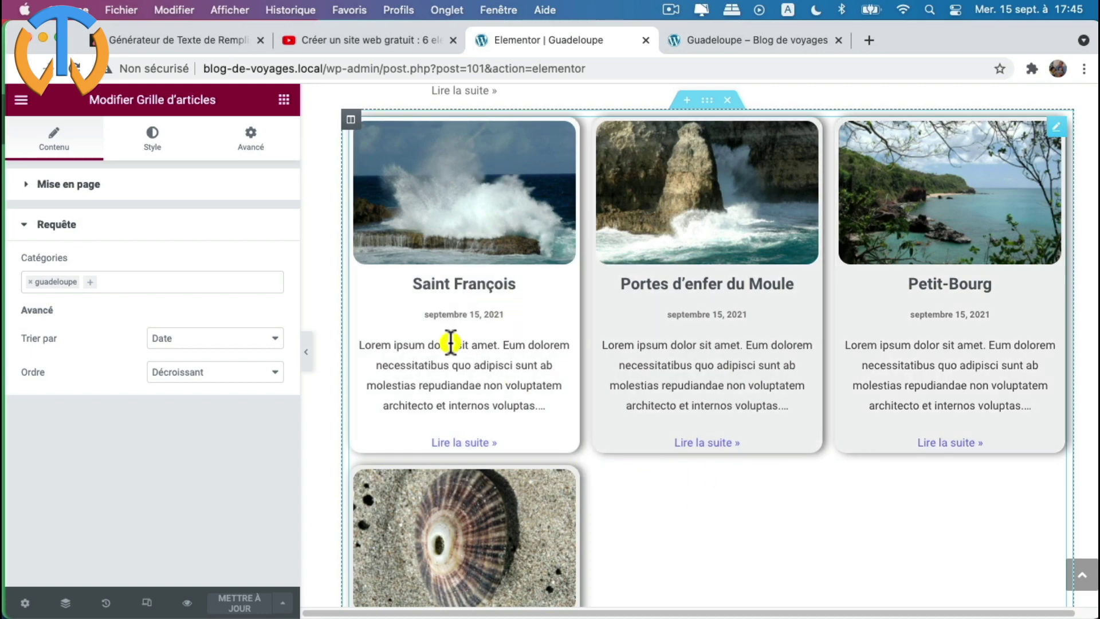
scroll(626, 514, "down", 9)
scroll(628, 510, "up", 5)
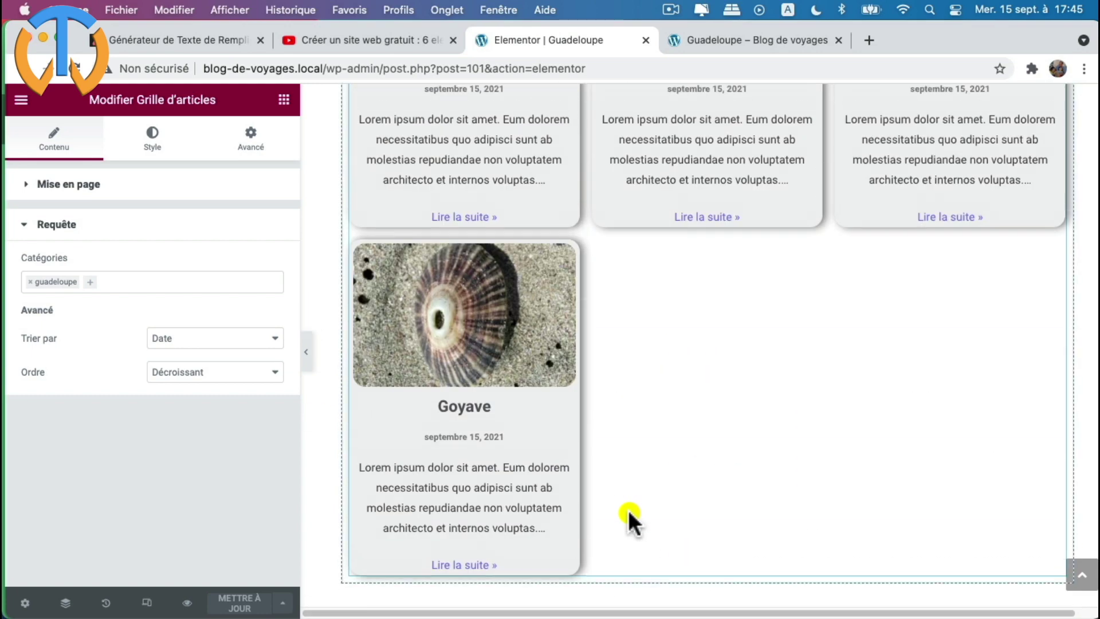
scroll(628, 510, "up", 12)
scroll(602, 397, "down", 6)
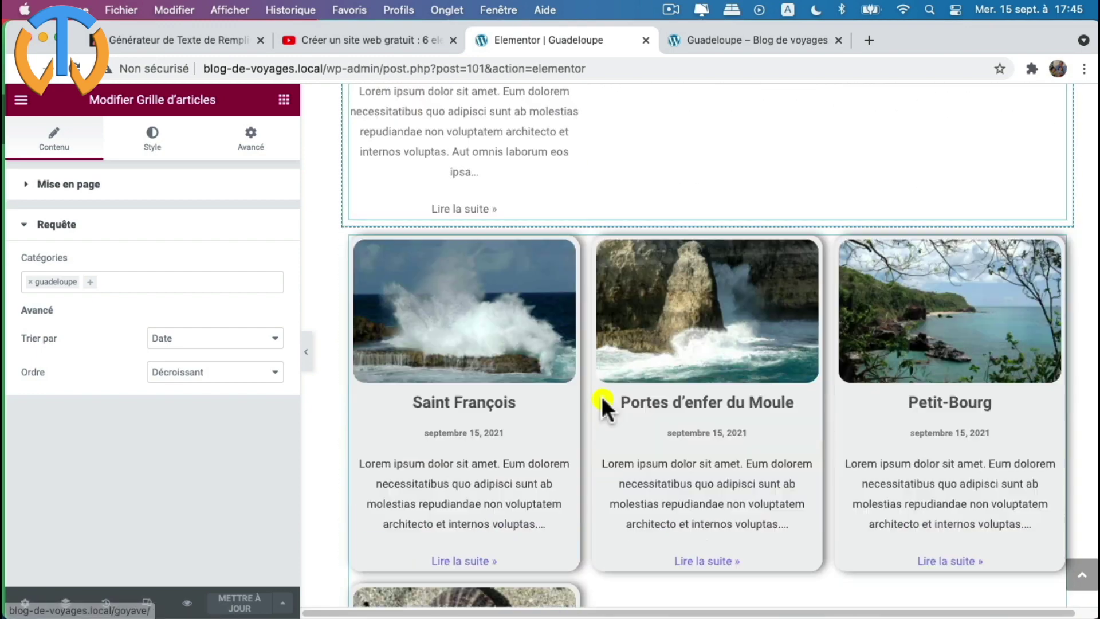
scroll(601, 397, "down", 5)
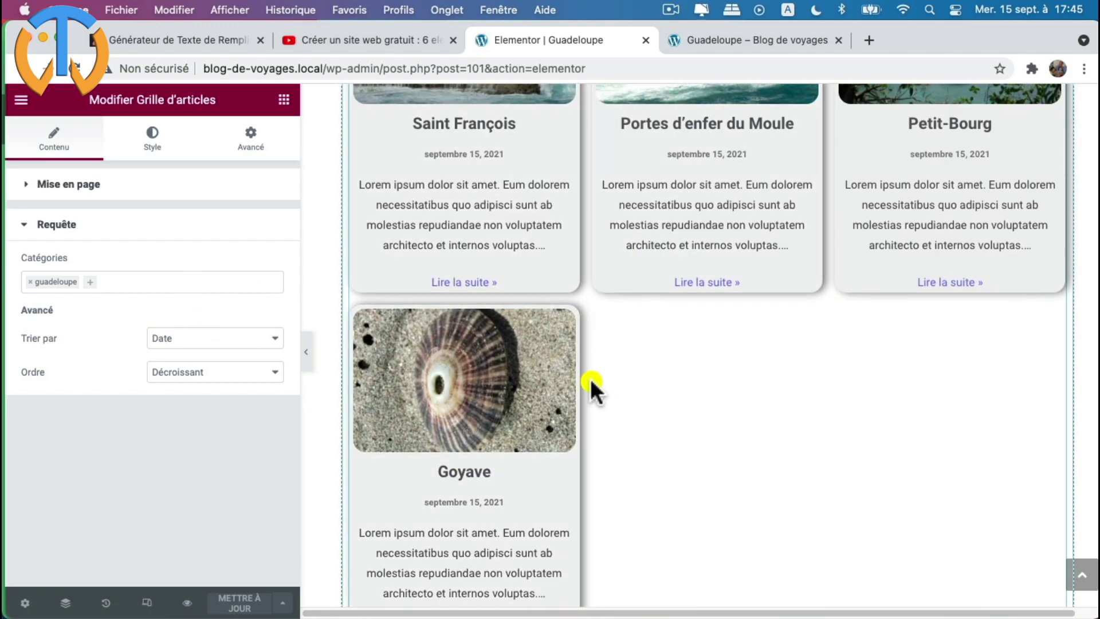
scroll(640, 359, "up", 7)
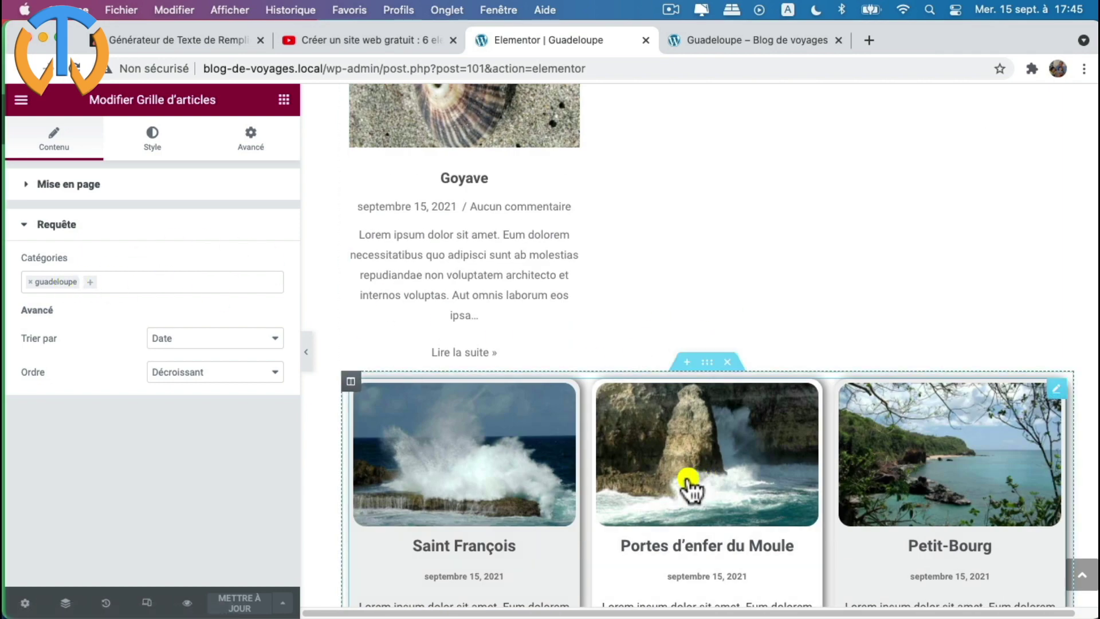
scroll(688, 484, "down", 3)
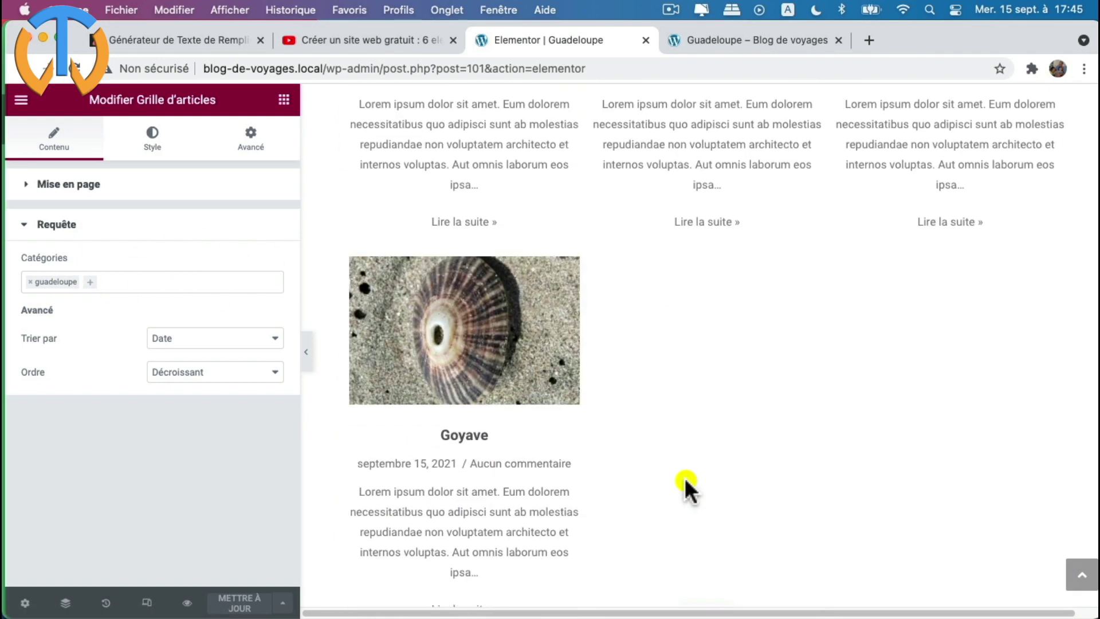
- Delete the original unstyled article grid section, leaving only the styled grid, and update the page
scroll(685, 477, "up", 8)
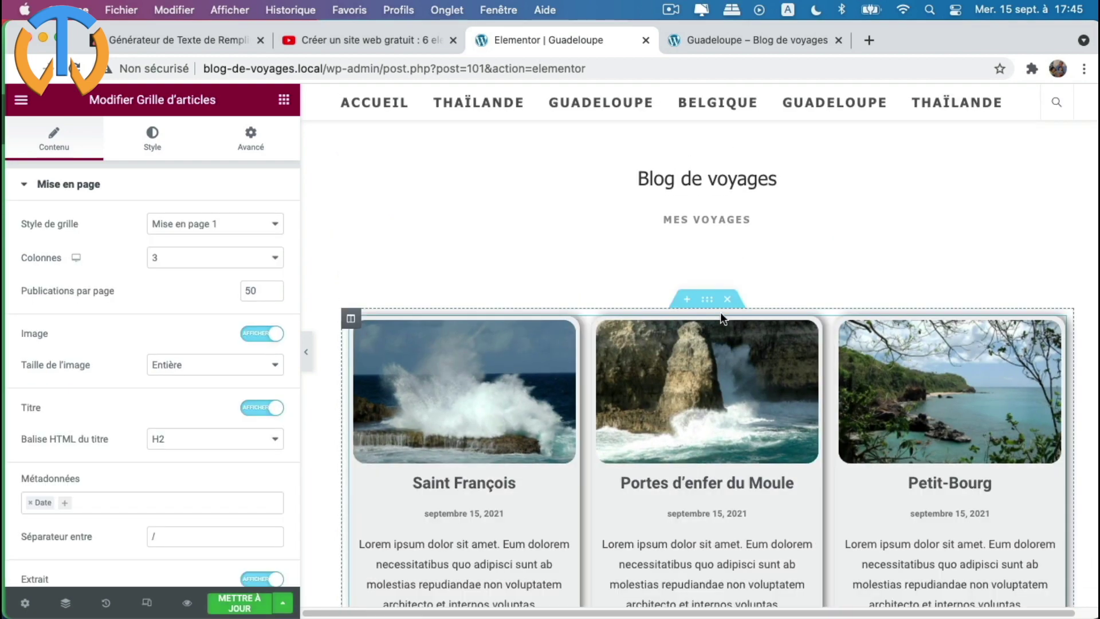
scroll(720, 312, "down", 6)
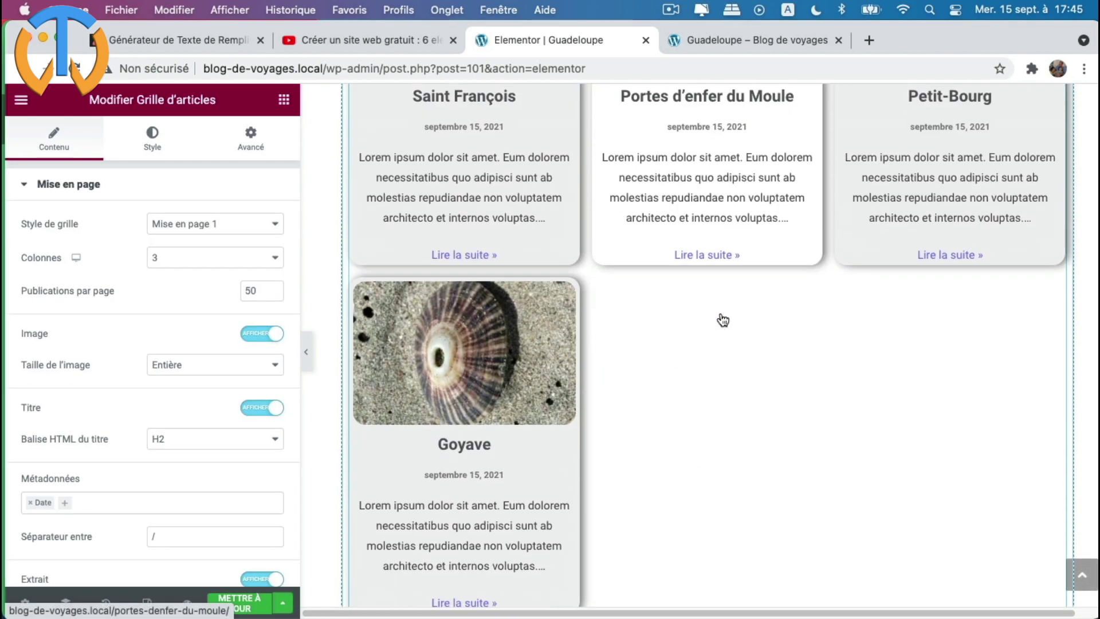
scroll(510, 411, "down", 1)
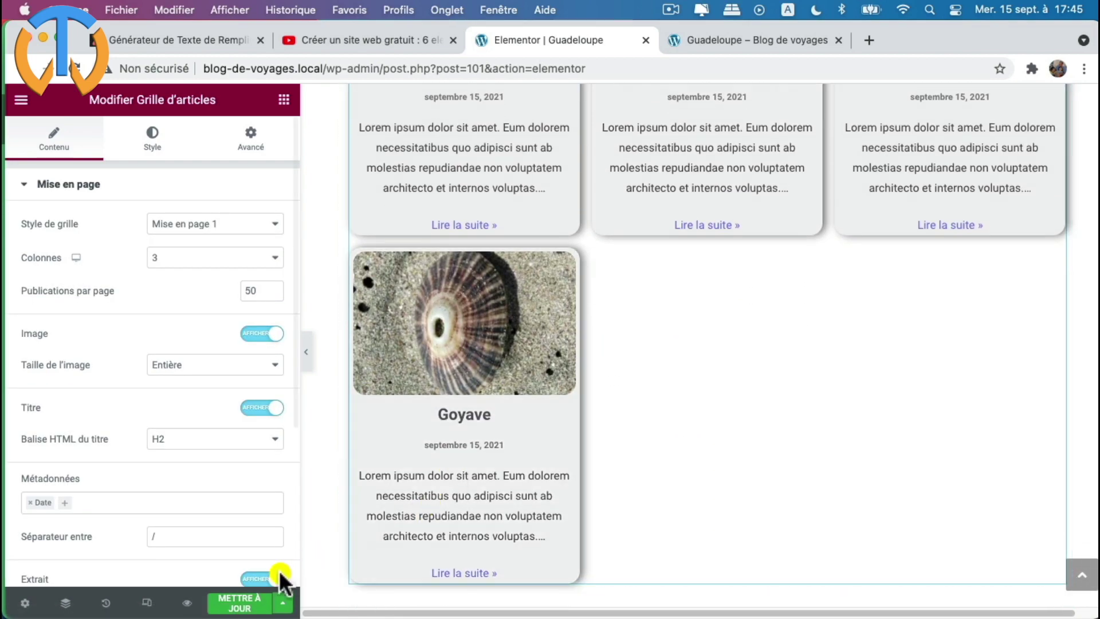
left_click(241, 603)
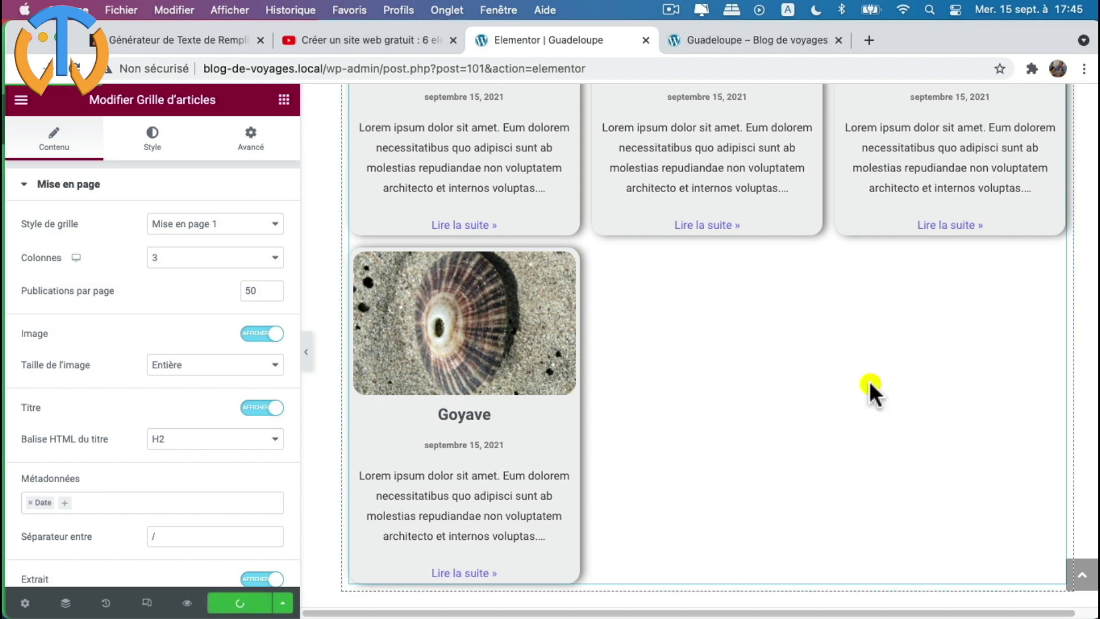
- Switch to the published blog and look through its home page and the Thaïlande page's article grid
left_click(725, 34)
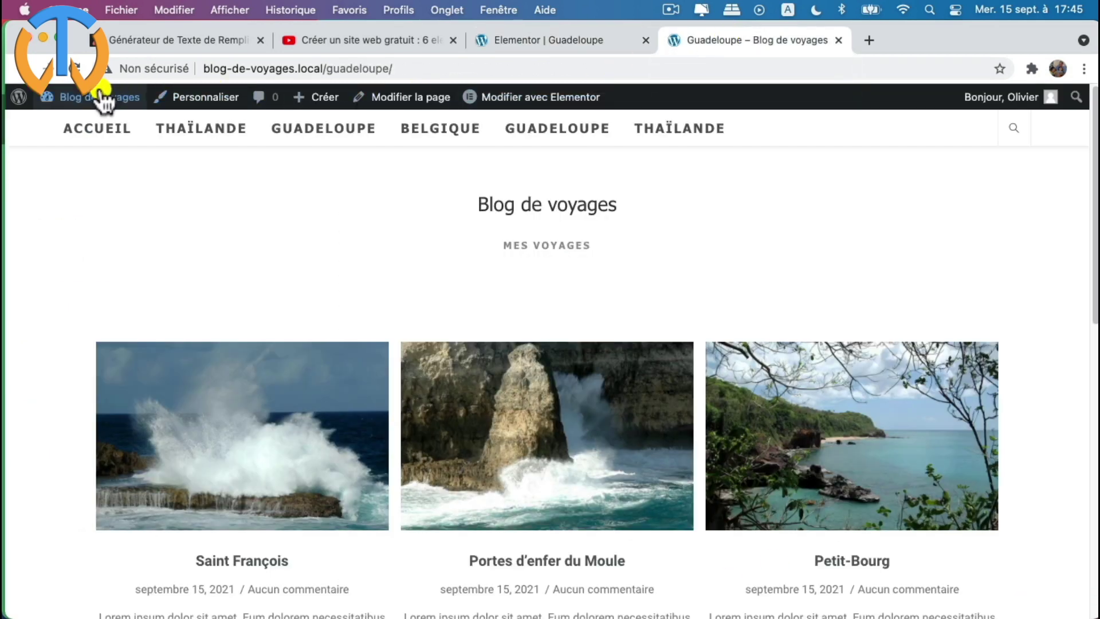
left_click(120, 135)
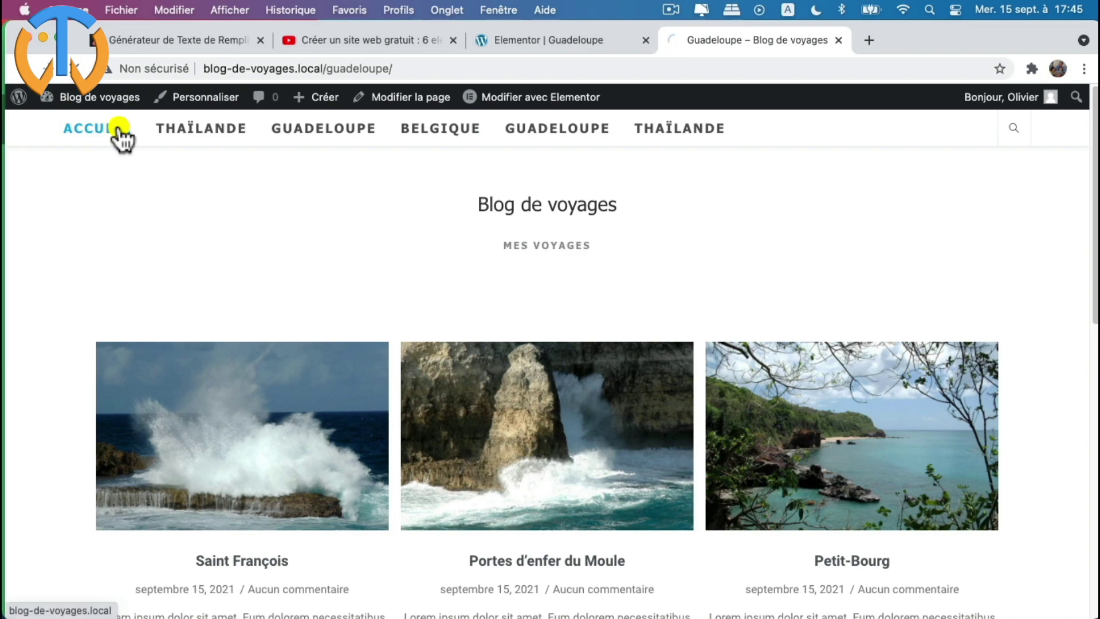
scroll(390, 338, "down", 3)
scroll(387, 343, "down", 5)
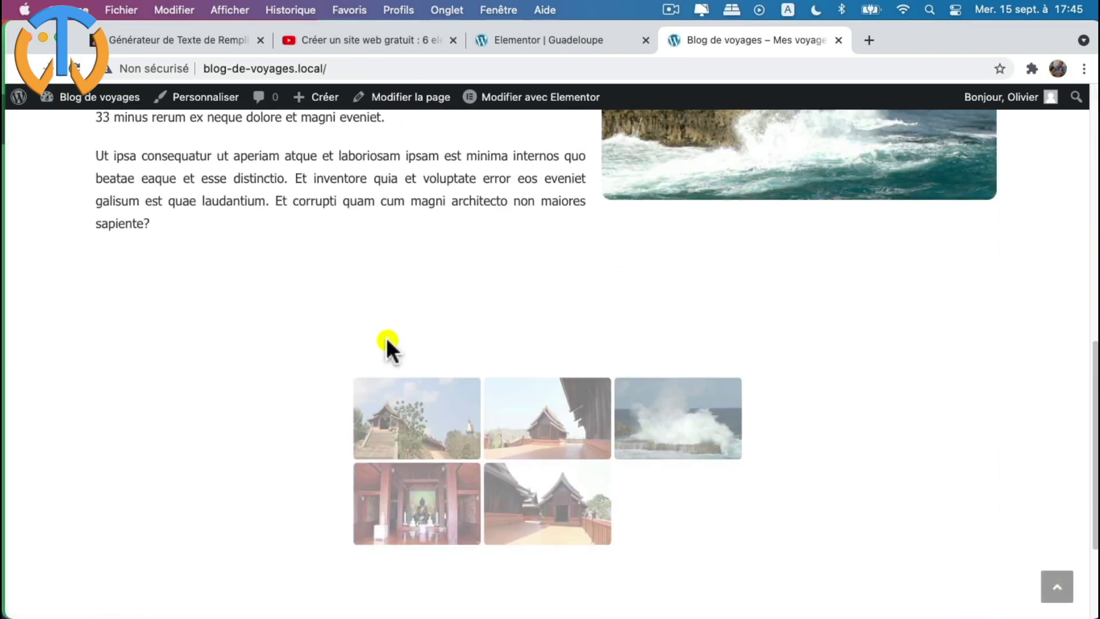
scroll(387, 344, "up", 10)
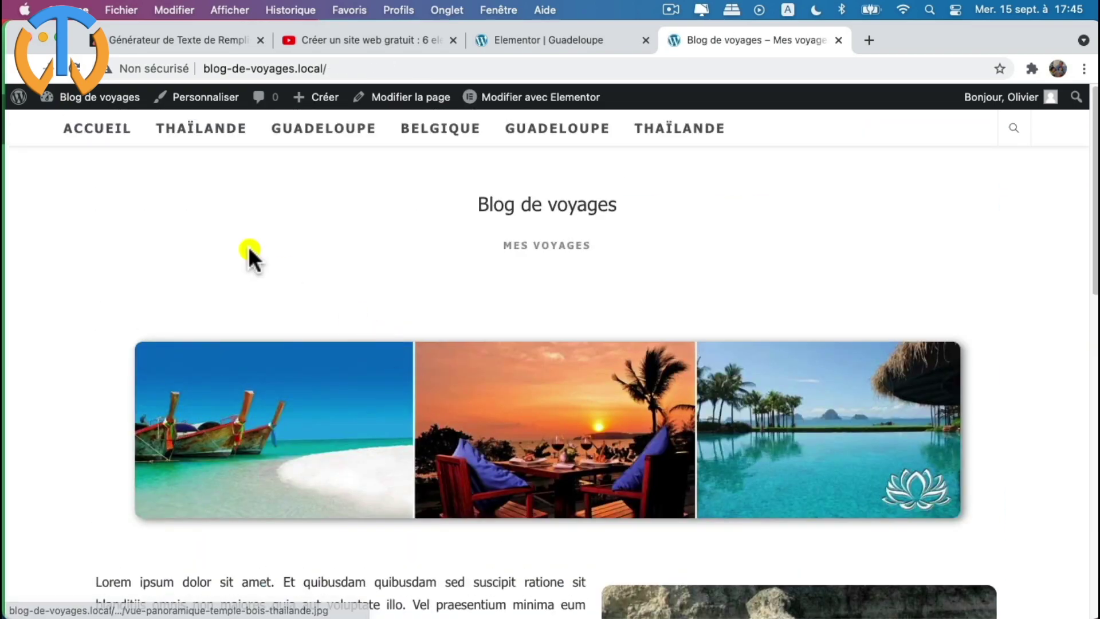
left_click(199, 137)
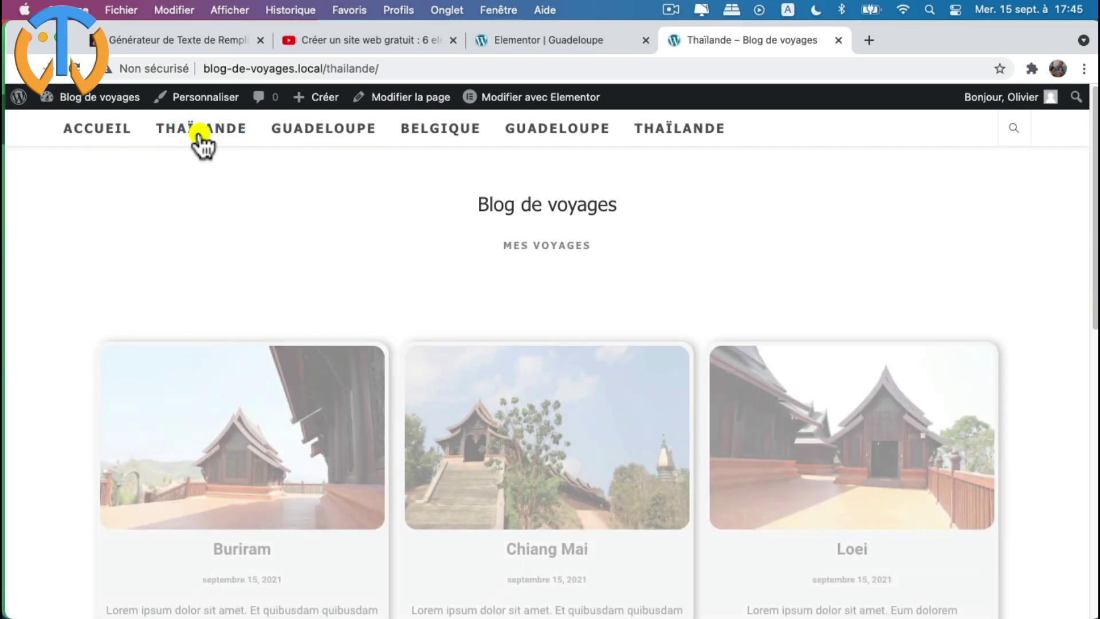
scroll(270, 246, "down", 5)
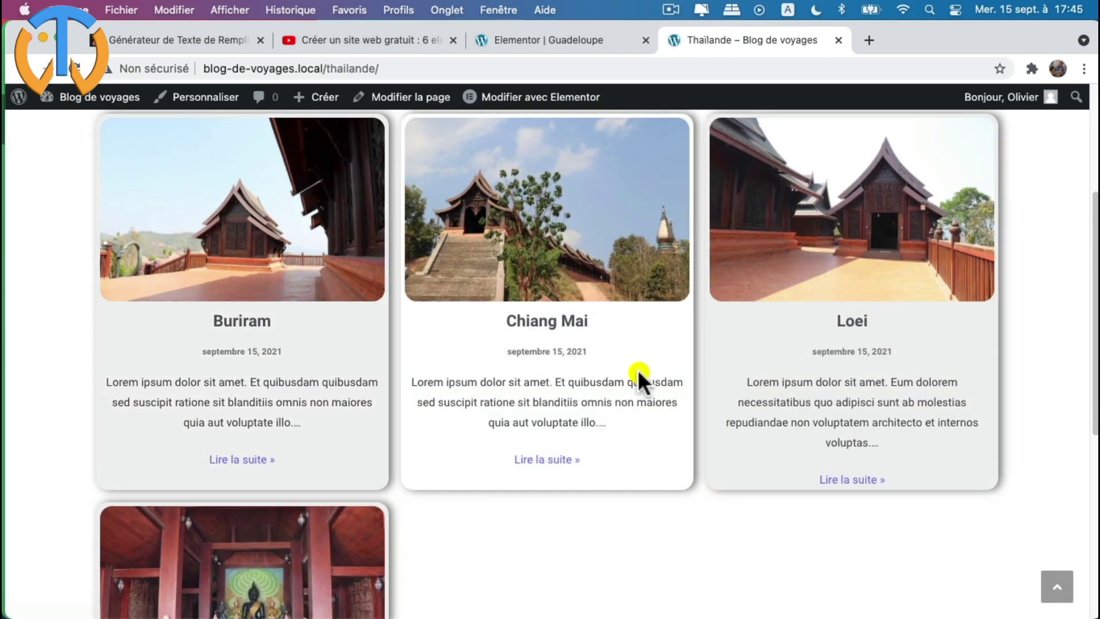
scroll(204, 418, "up", 5)
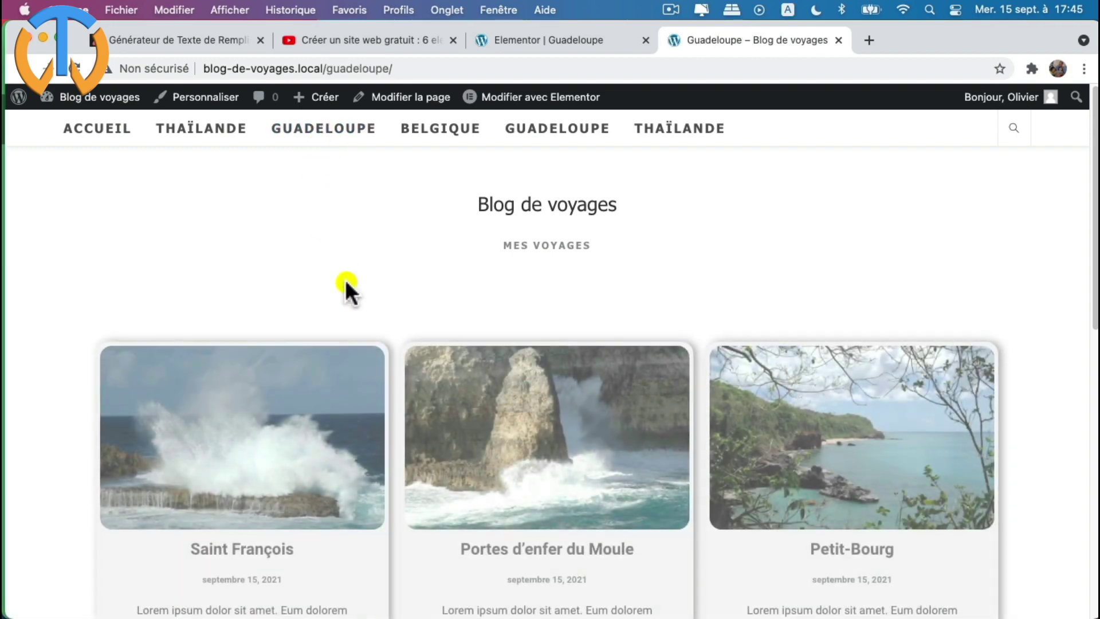
- Examine the styled article grid on the published Guadeloupe page, from its first row down to the last article
scroll(343, 286, "down", 8)
scroll(285, 242, "up", 3)
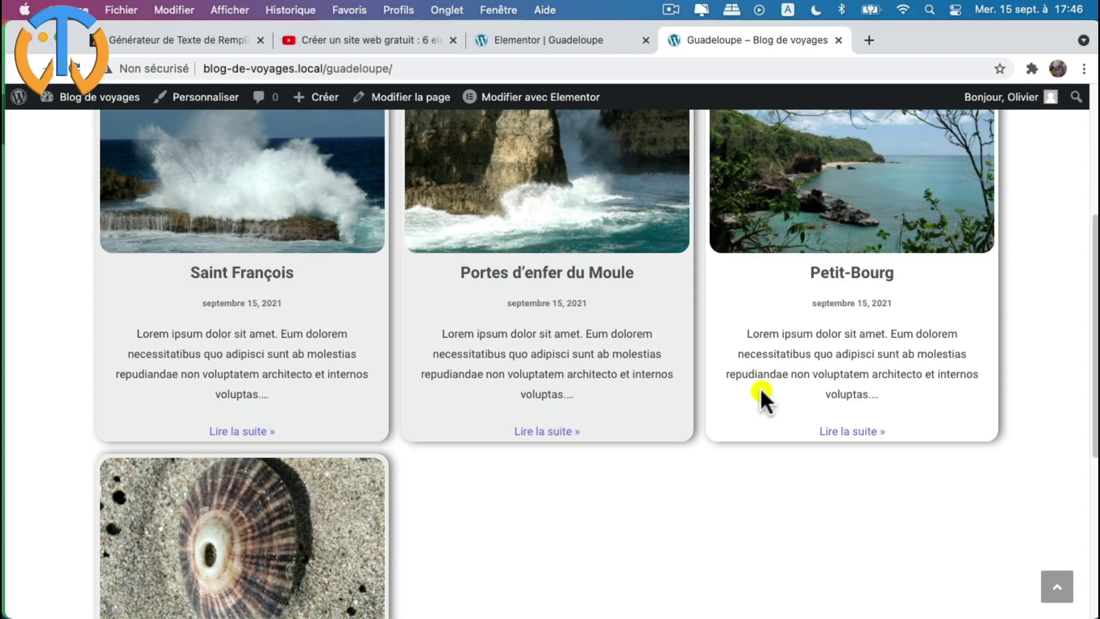
scroll(236, 421, "down", 3)
scroll(363, 424, "up", 8)
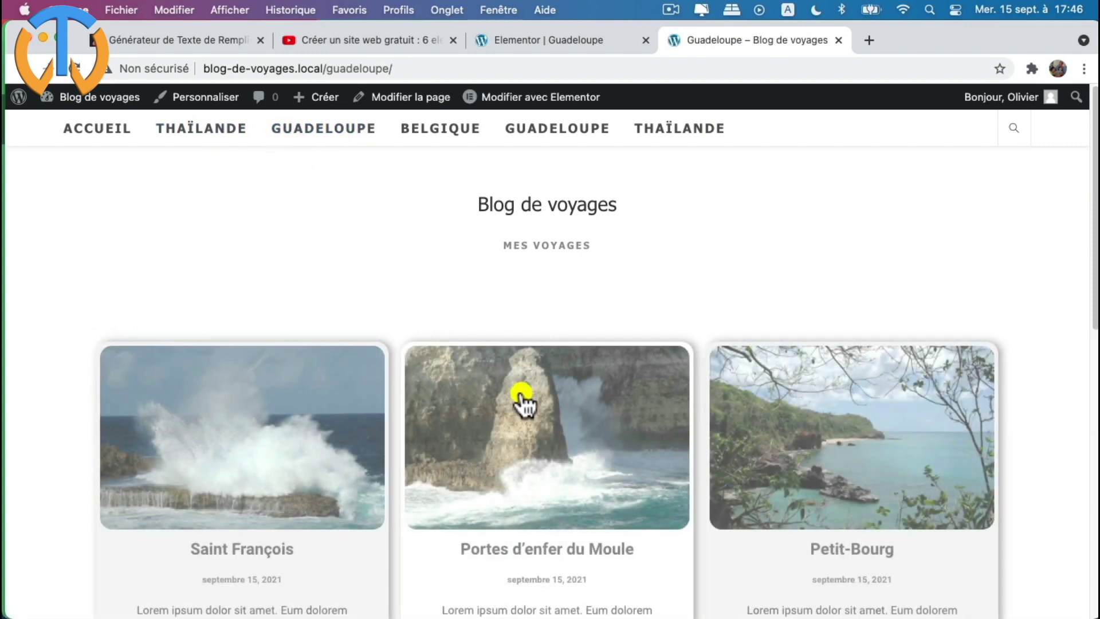
scroll(510, 379, "down", 1)
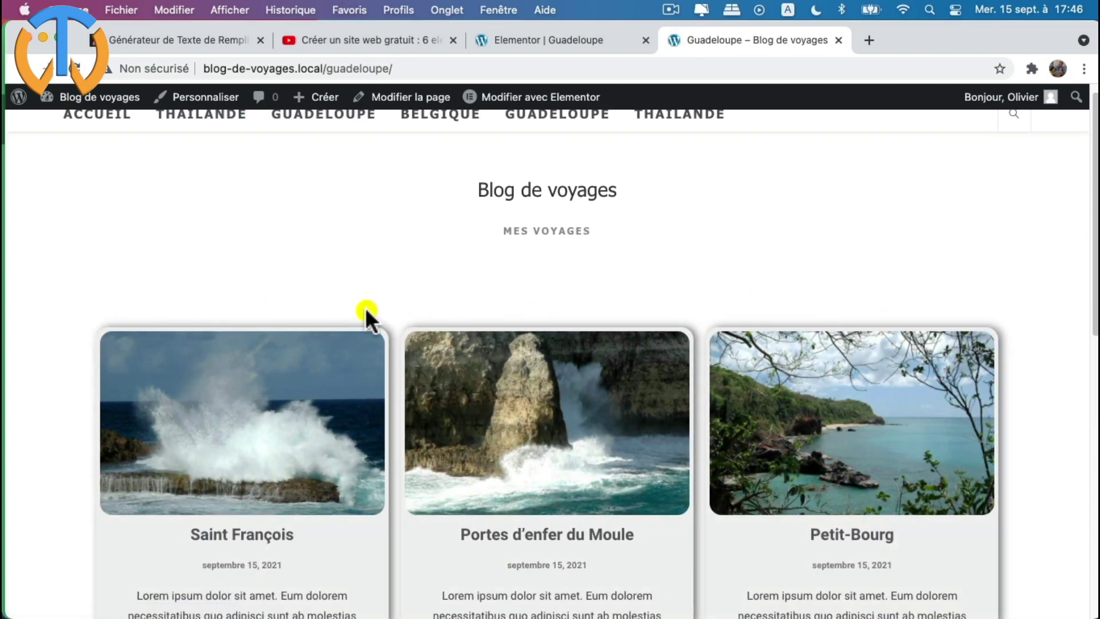
scroll(744, 366, "down", 5)
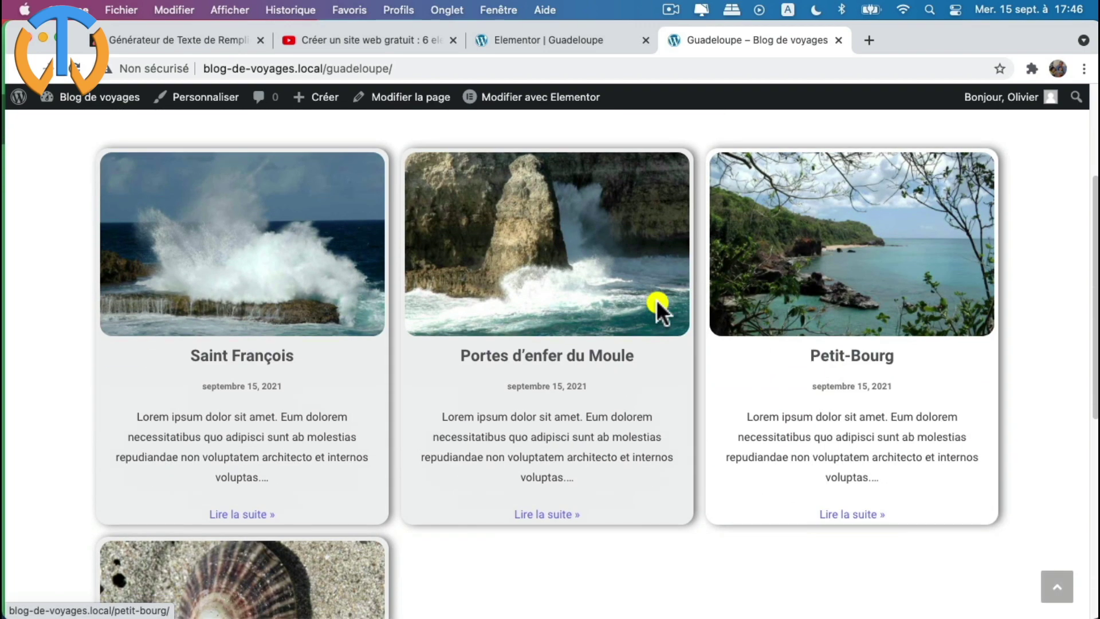
scroll(537, 378, "up", 5)
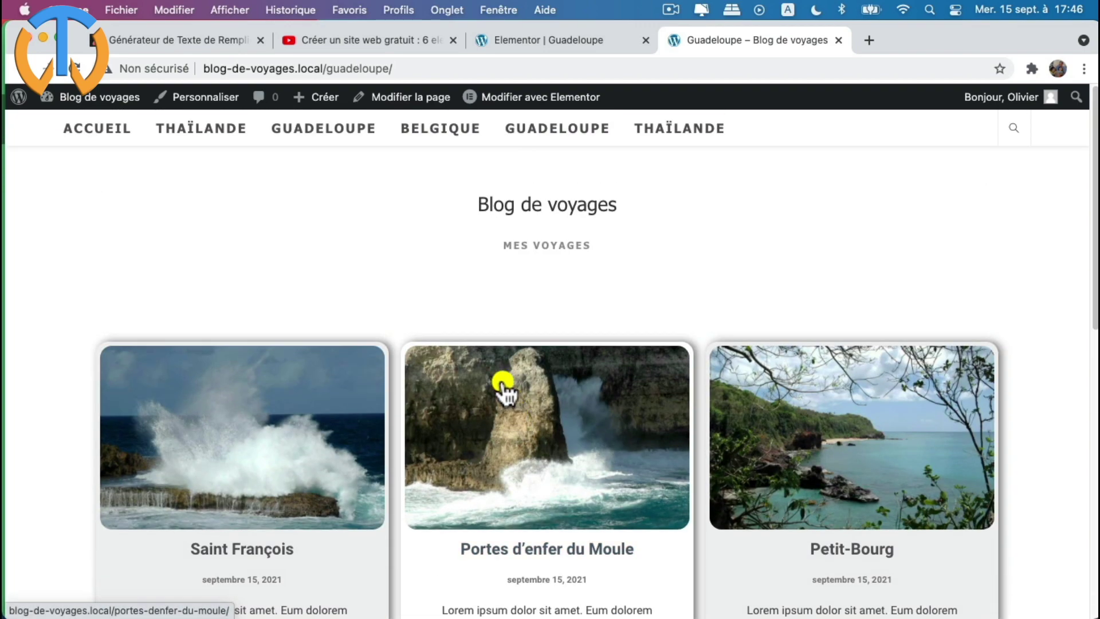
- Leave the Guadeloupe page's Elementor editor for the WordPress dashboard and open the site's navigation menu settings
left_click(532, 40)
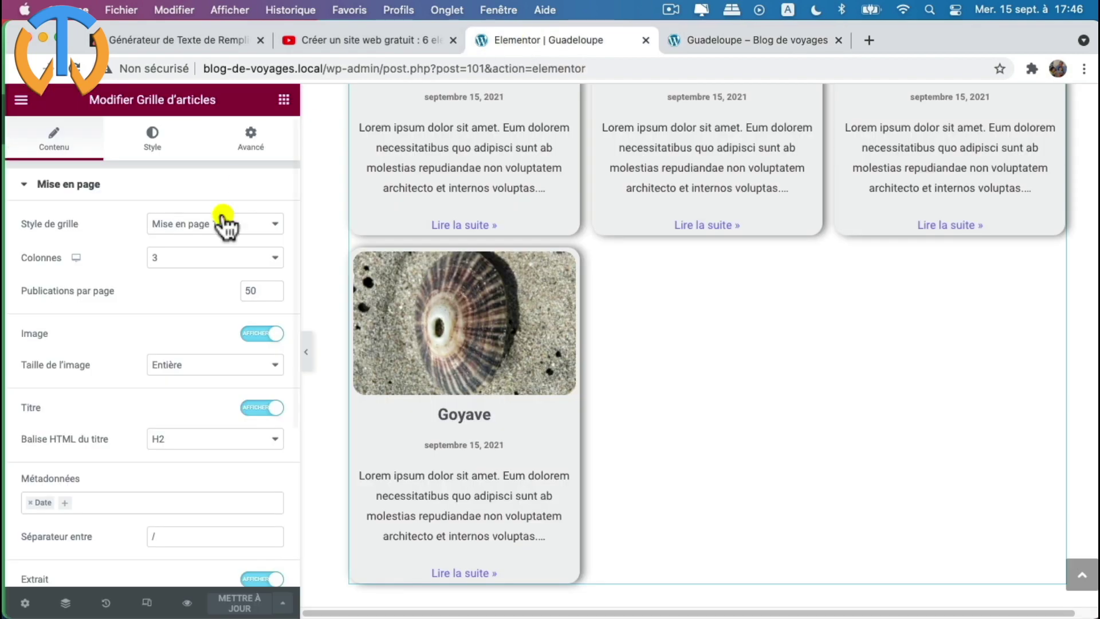
left_click(21, 99)
left_click(73, 378)
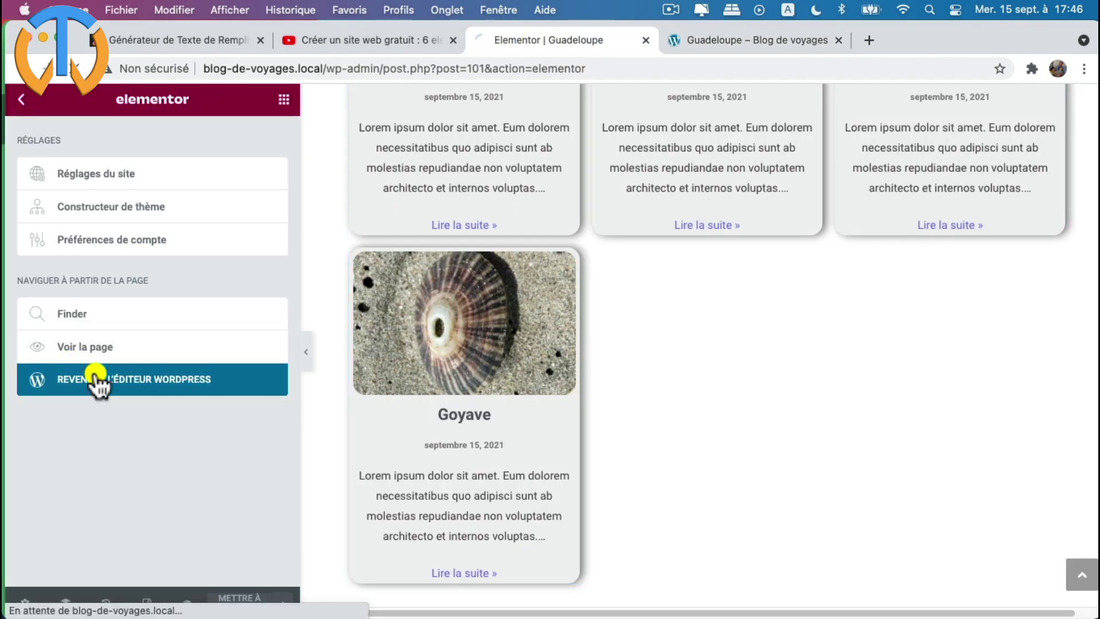
scroll(381, 464, "down", 2)
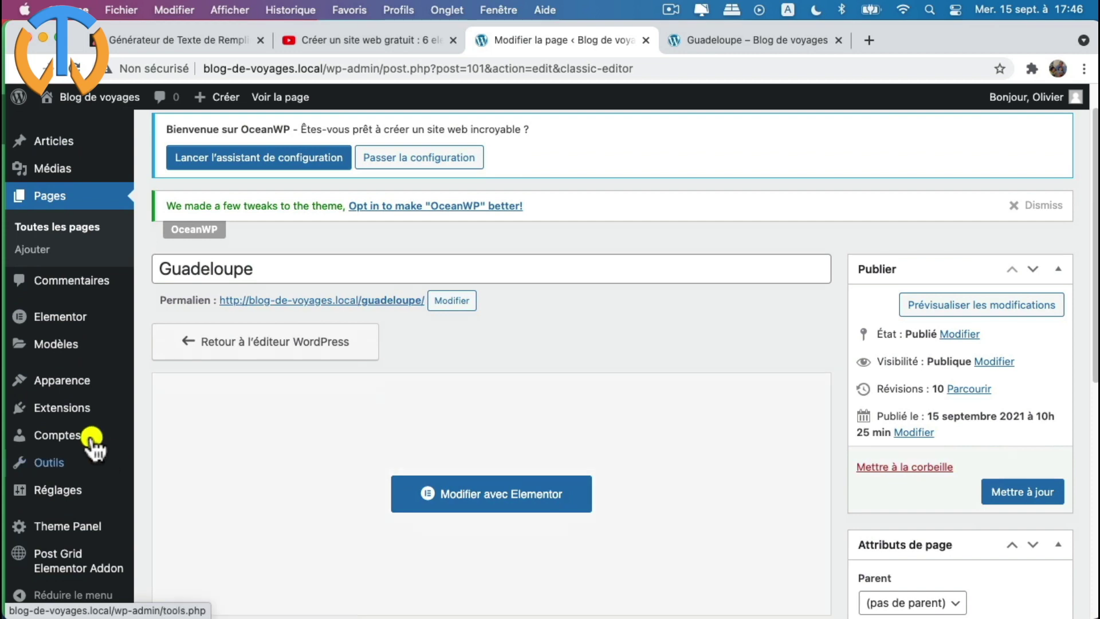
mouse_move(68, 381)
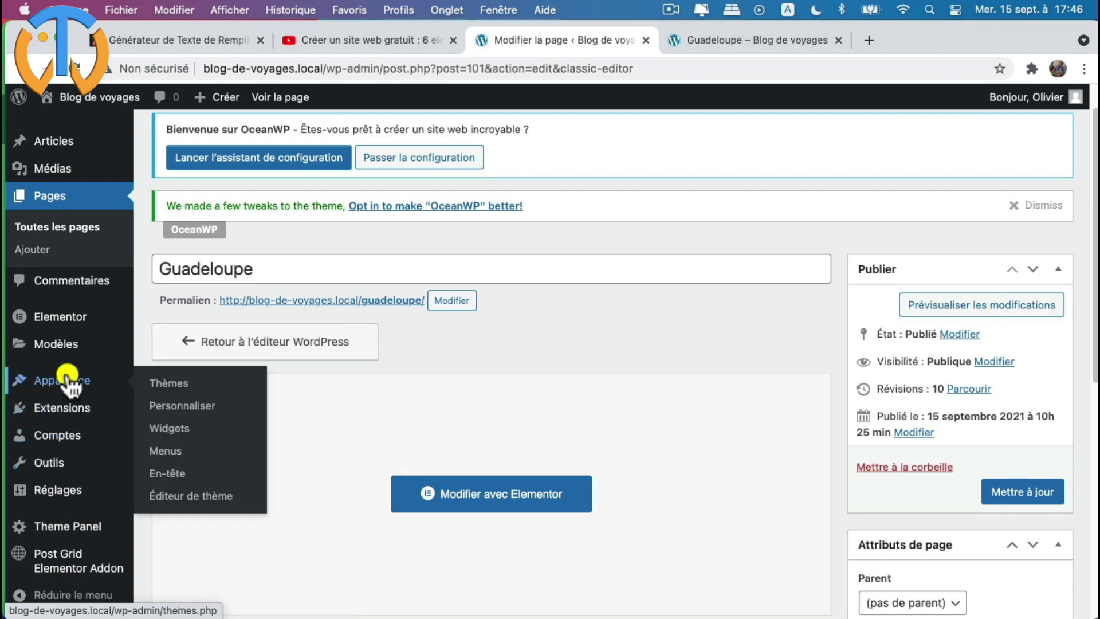
left_click(175, 451)
- Remove the Belgique category item from the "Menu principal en français" menu
scroll(555, 454, "down", 10)
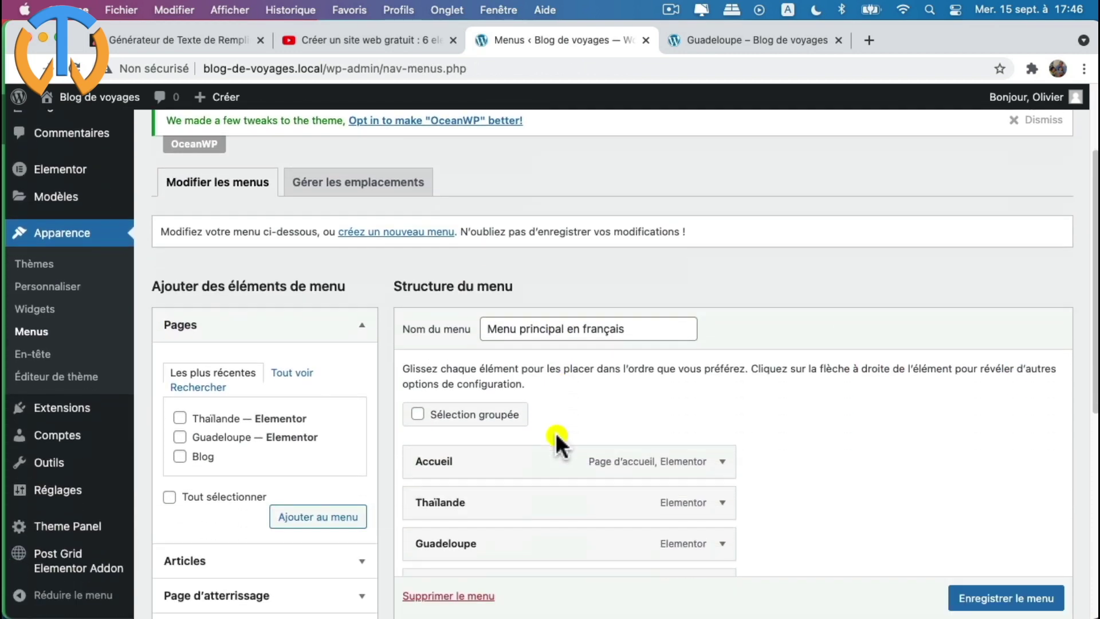
scroll(555, 438, "up", 2)
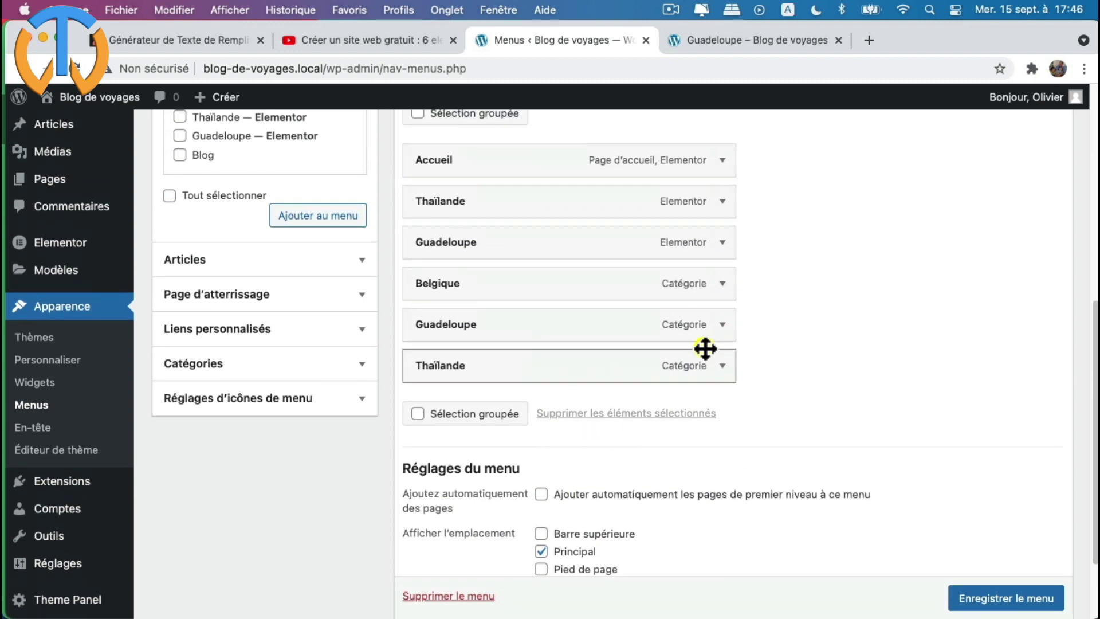
left_click(723, 286)
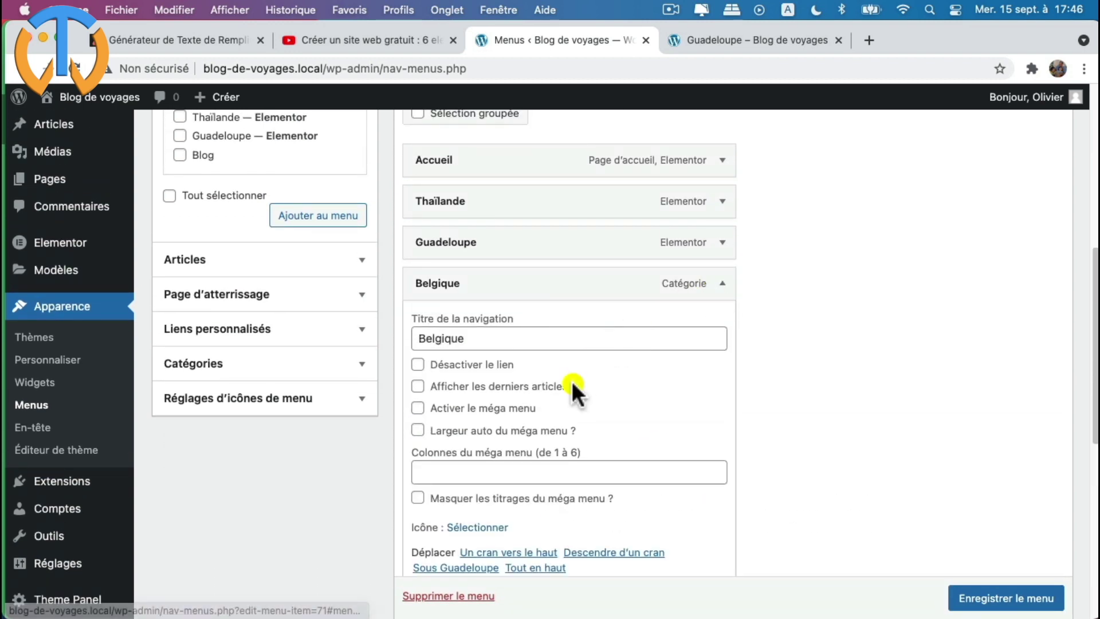
scroll(572, 380, "down", 2)
left_click(426, 553)
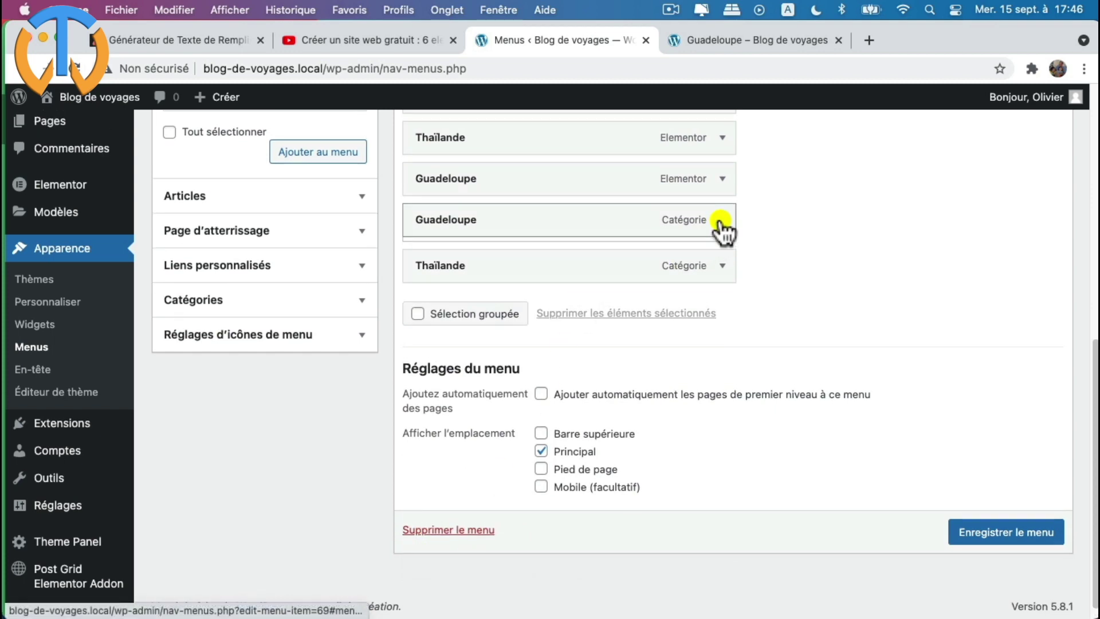
- Remove the Guadeloupe category item from the main menu, keeping the Guadeloupe page item
left_click(720, 229)
scroll(578, 350, "down", 6)
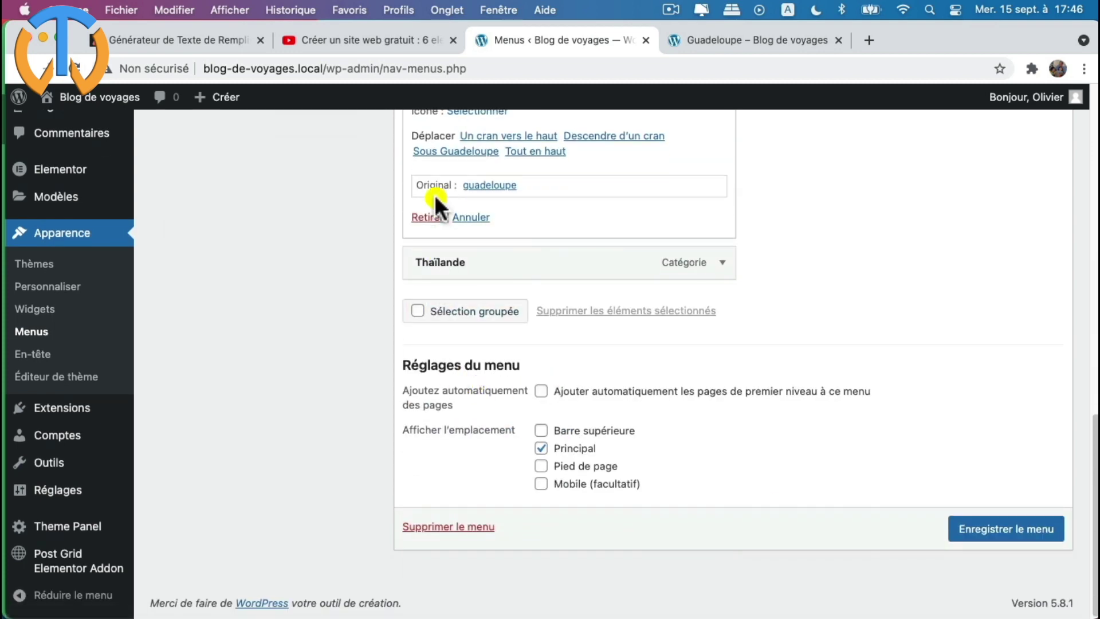
left_click(434, 217)
- Remove the Thaïlande category item from the main menu, keeping the Thaïlande page item, and save the menu
scroll(593, 372, "up", 2)
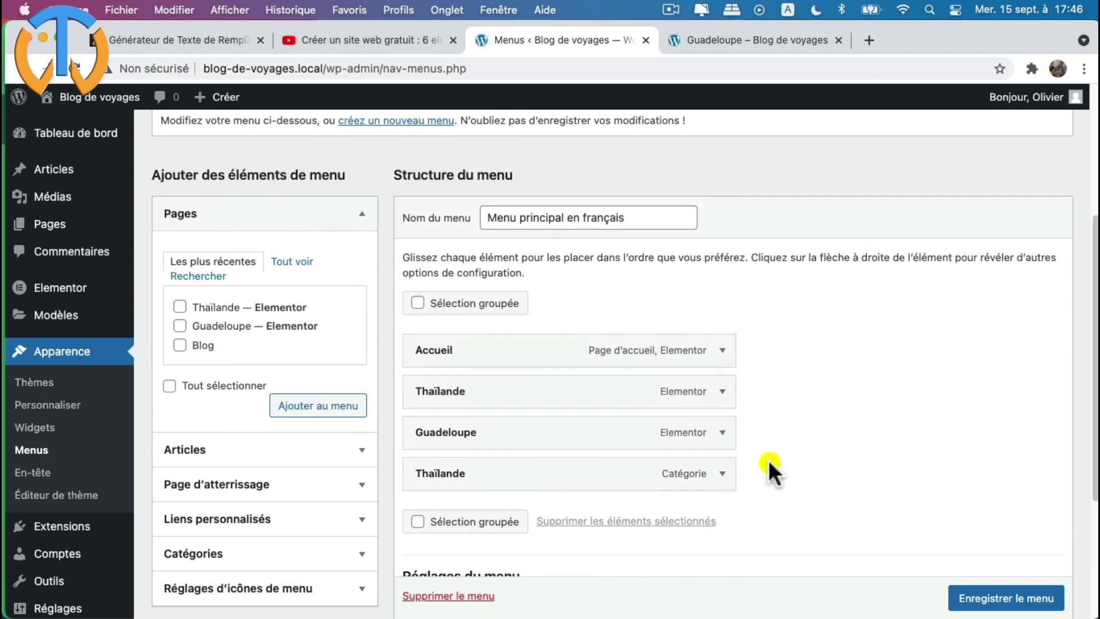
left_click(723, 473)
scroll(547, 476, "down", 6)
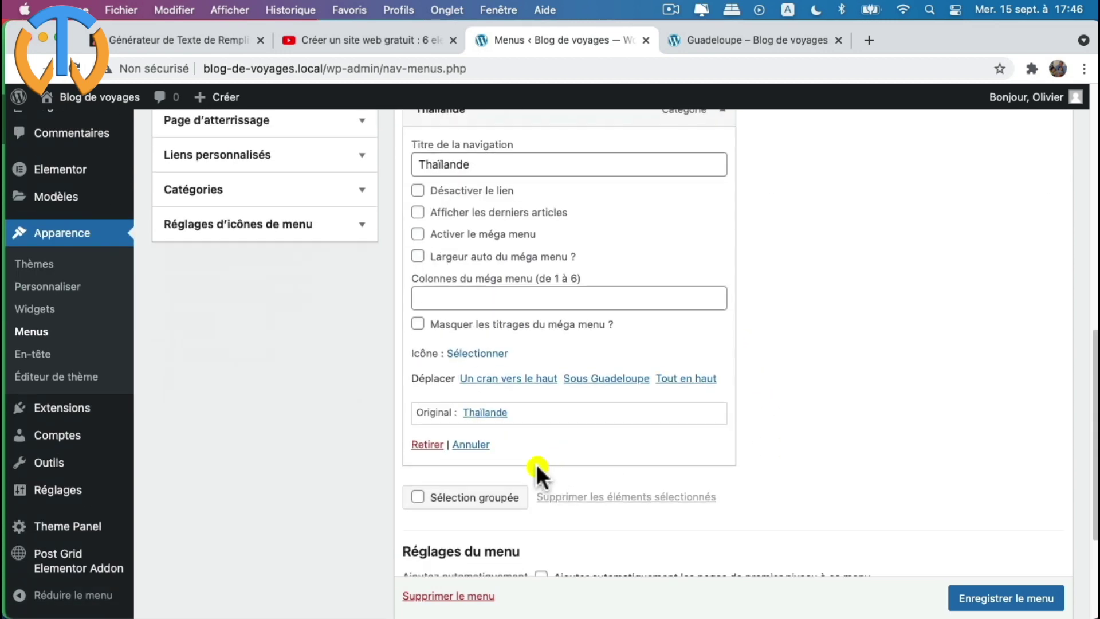
left_click(425, 445)
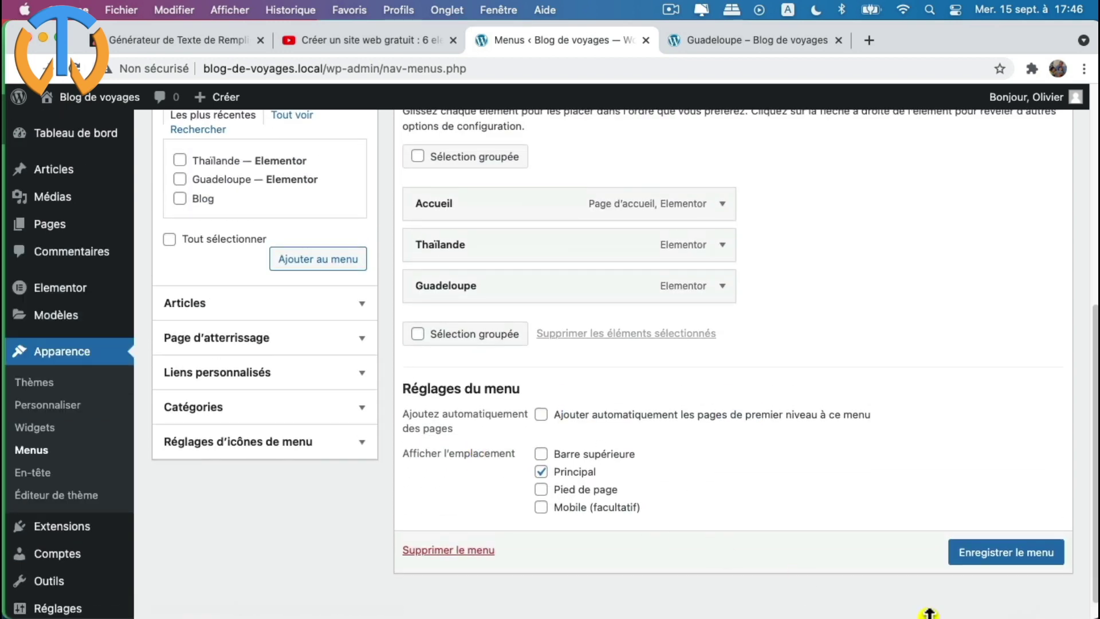
left_click(1000, 553)
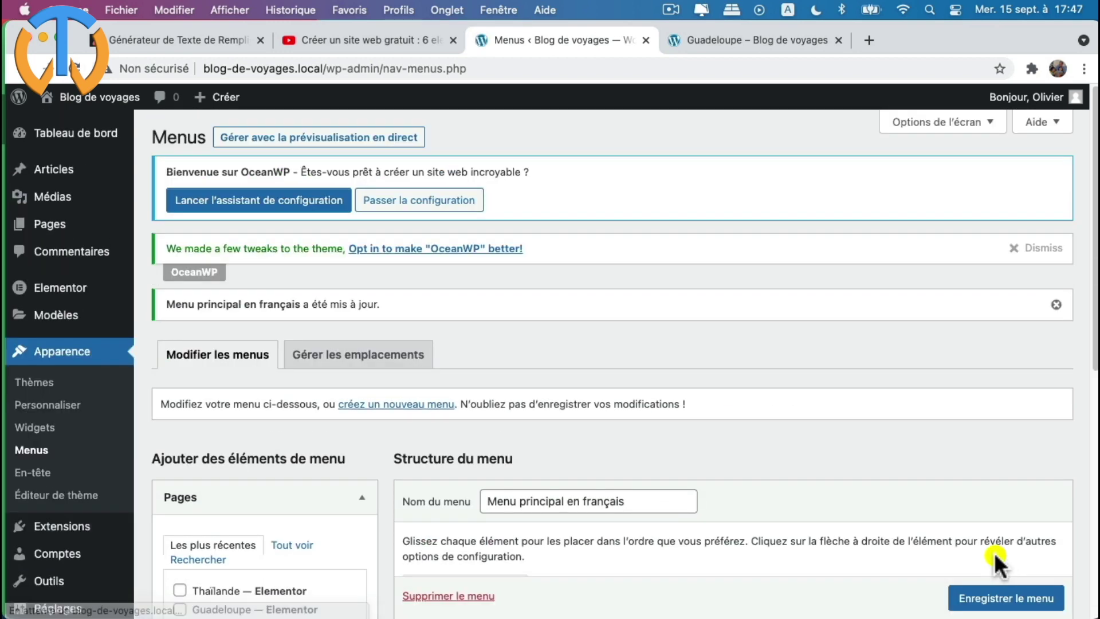
- Check the navigation menu and the article grid on the published Guadeloupe page
left_click(737, 42)
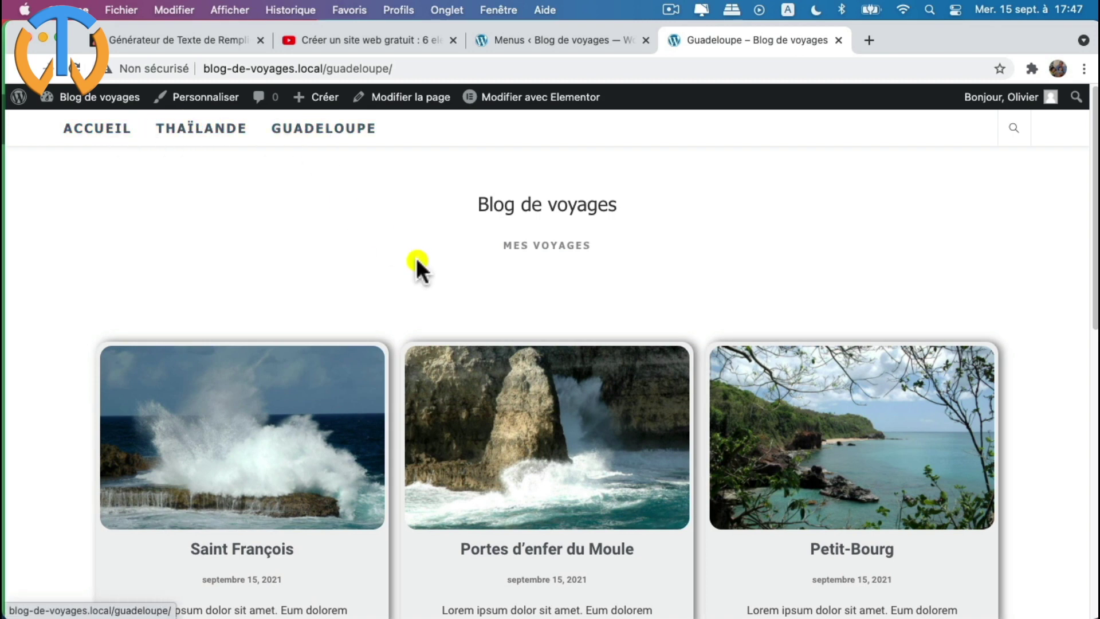
scroll(418, 263, "down", 3)
scroll(422, 282, "up", 3)
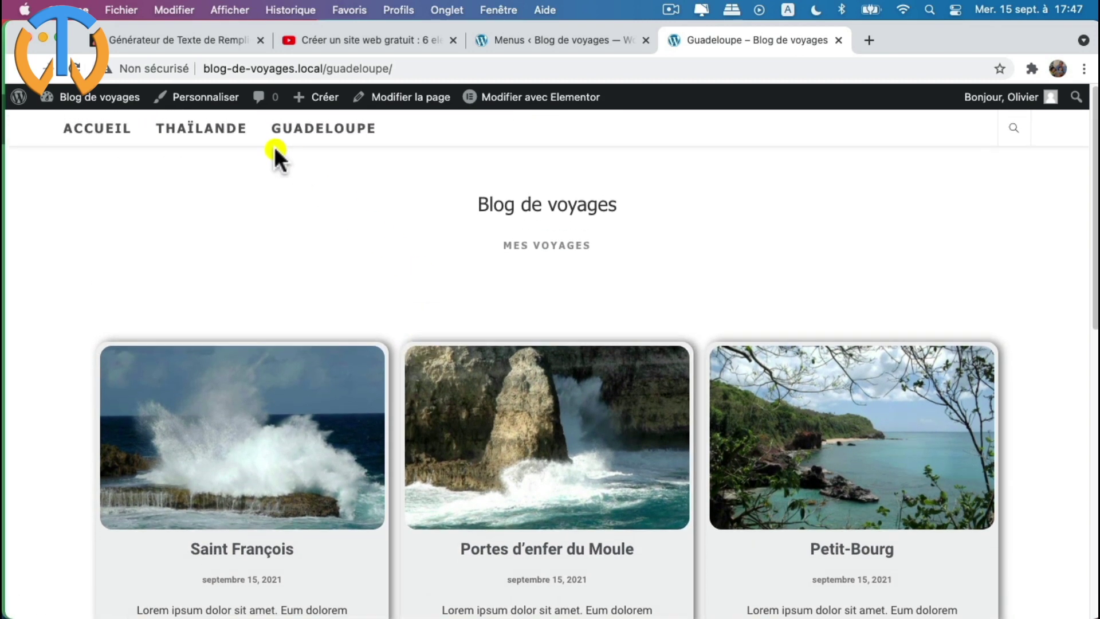
- Open the published Thaïlande page from the site menu and examine its article grid down to the footer
left_click(209, 140)
scroll(862, 495, "down", 3)
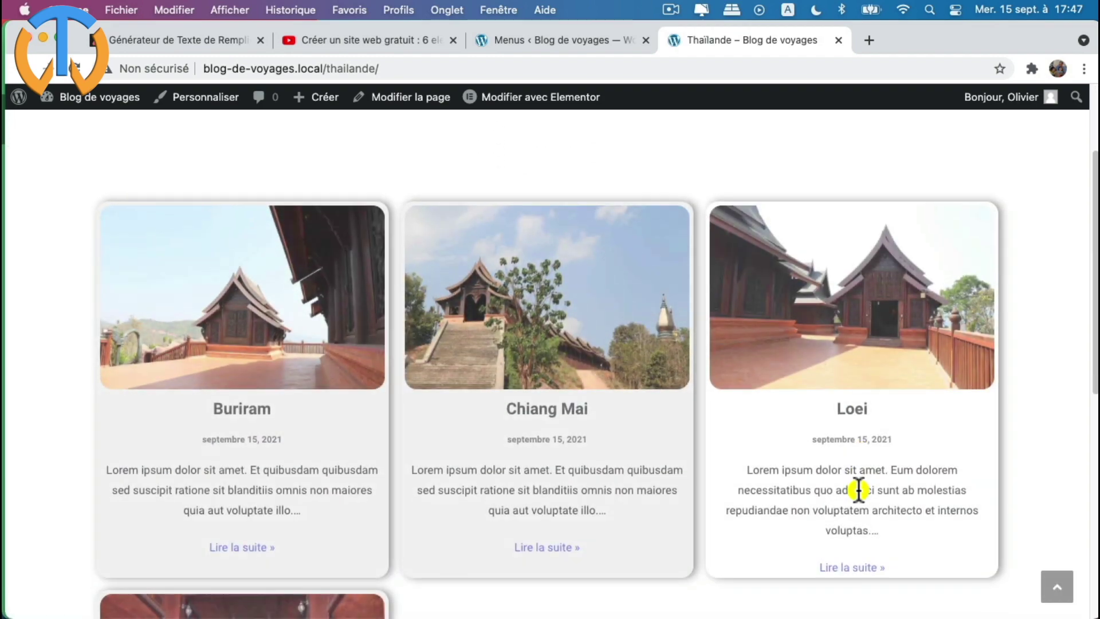
scroll(825, 492, "down", 5)
scroll(372, 472, "up", 10)
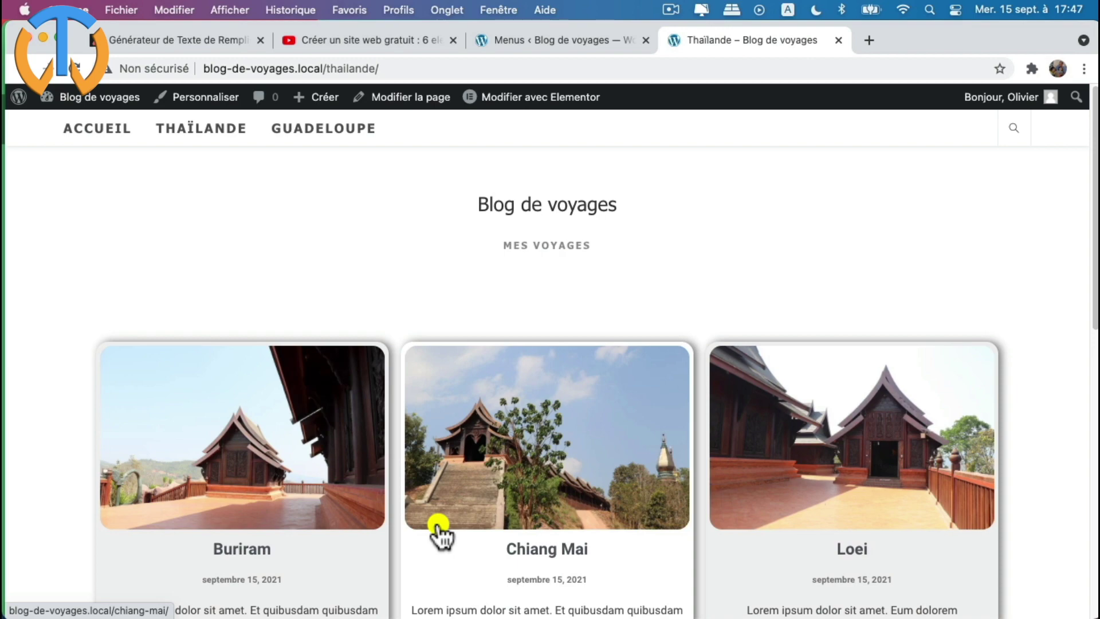
scroll(463, 518, "down", 10)
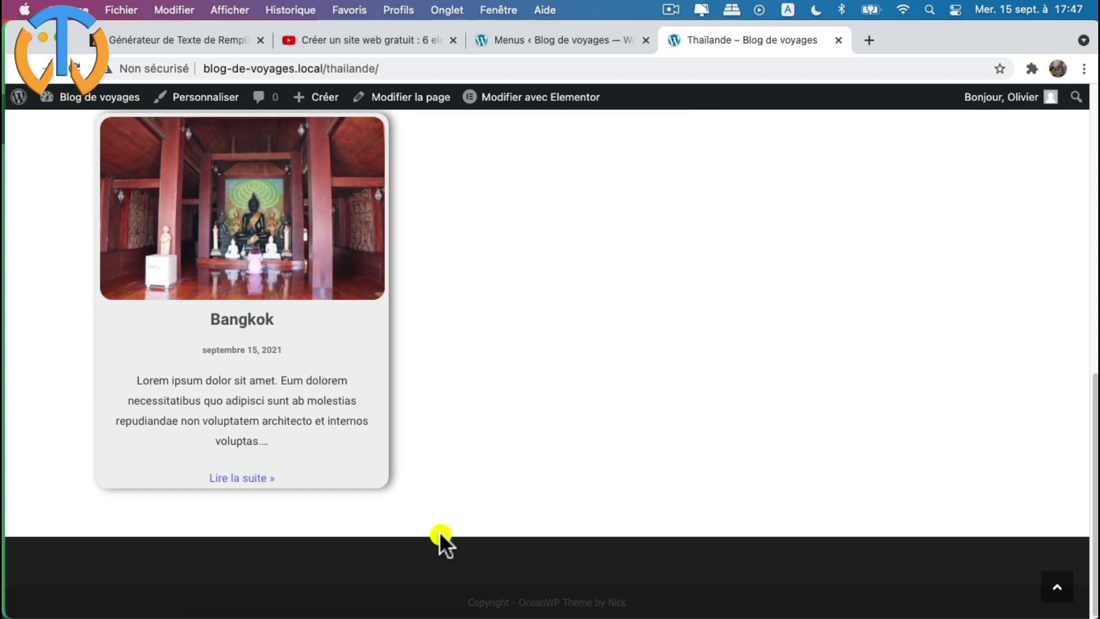
scroll(439, 531, "up", 10)
scroll(442, 554, "down", 3)
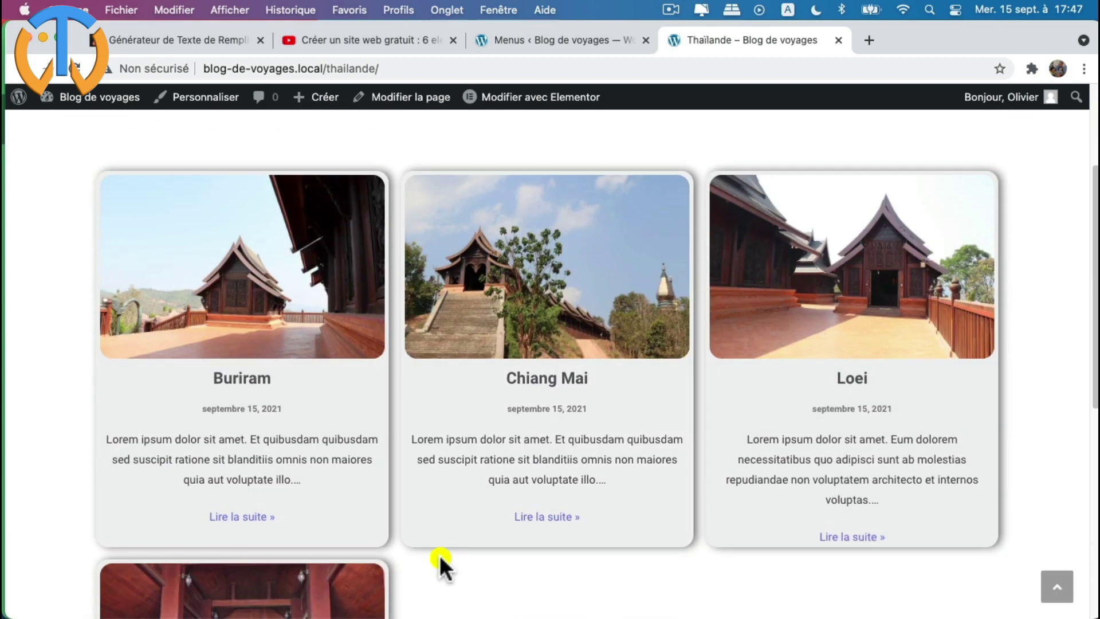
scroll(440, 556, "down", 1)
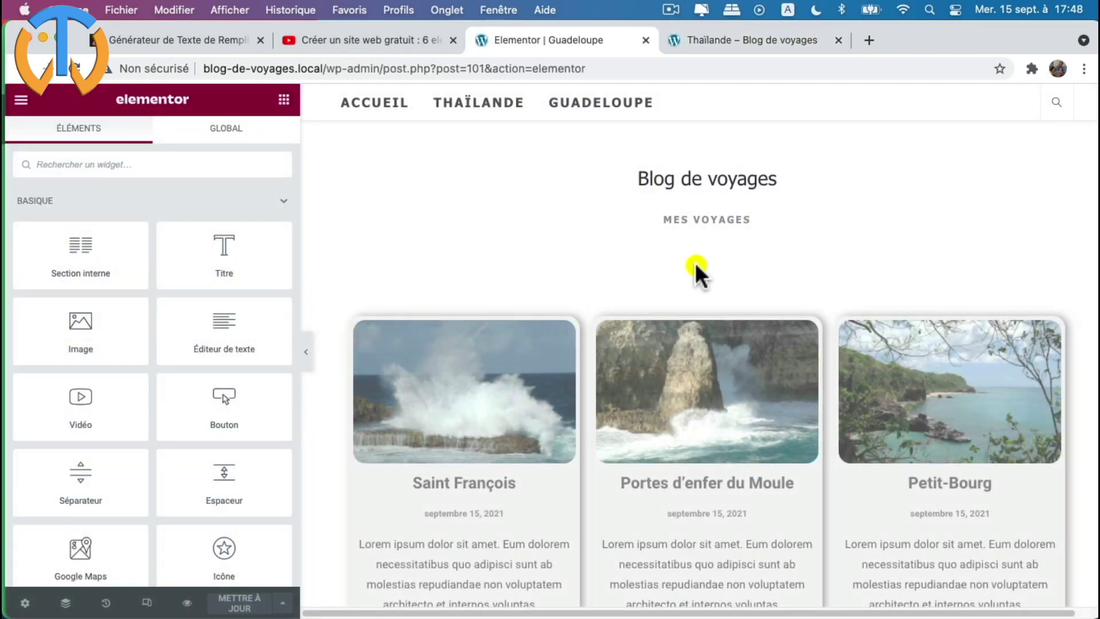
- Look over the end of the Guadeloupe page and the available widgets down to the Général group, collapsing the Pro category
scroll(461, 334, "down", 10)
scroll(189, 418, "down", 15)
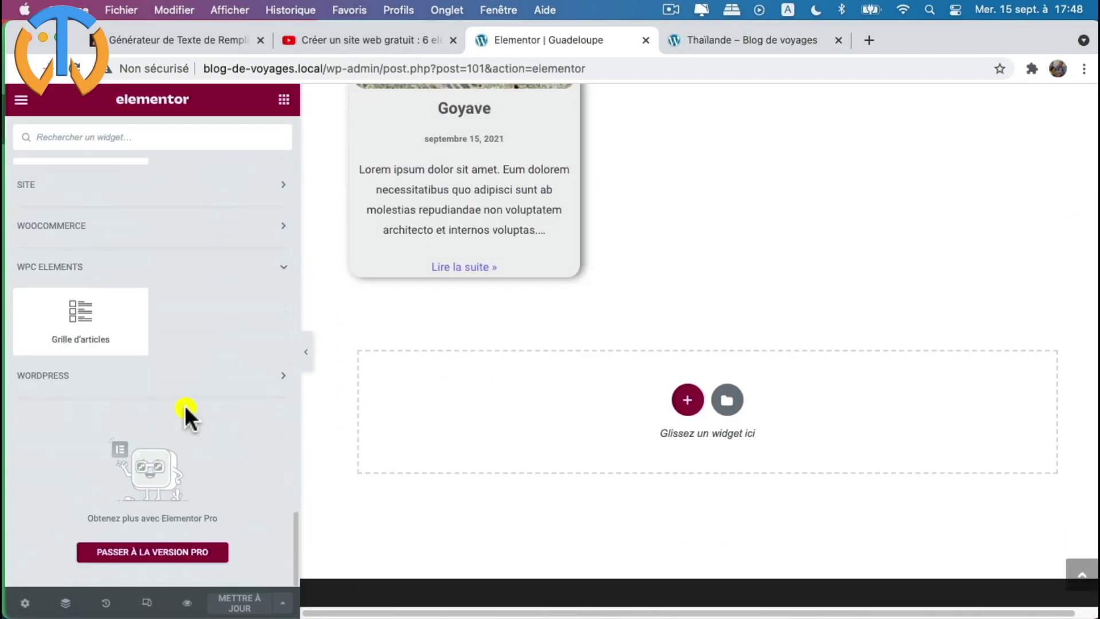
scroll(118, 340, "up", 15)
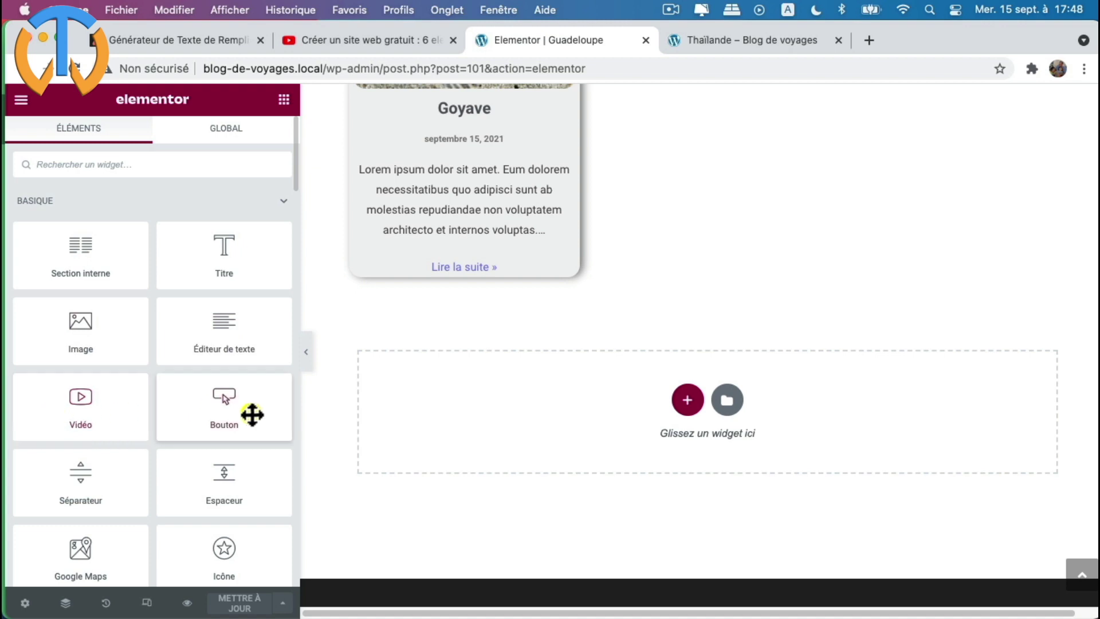
scroll(197, 490, "down", 2)
scroll(197, 490, "down", 1)
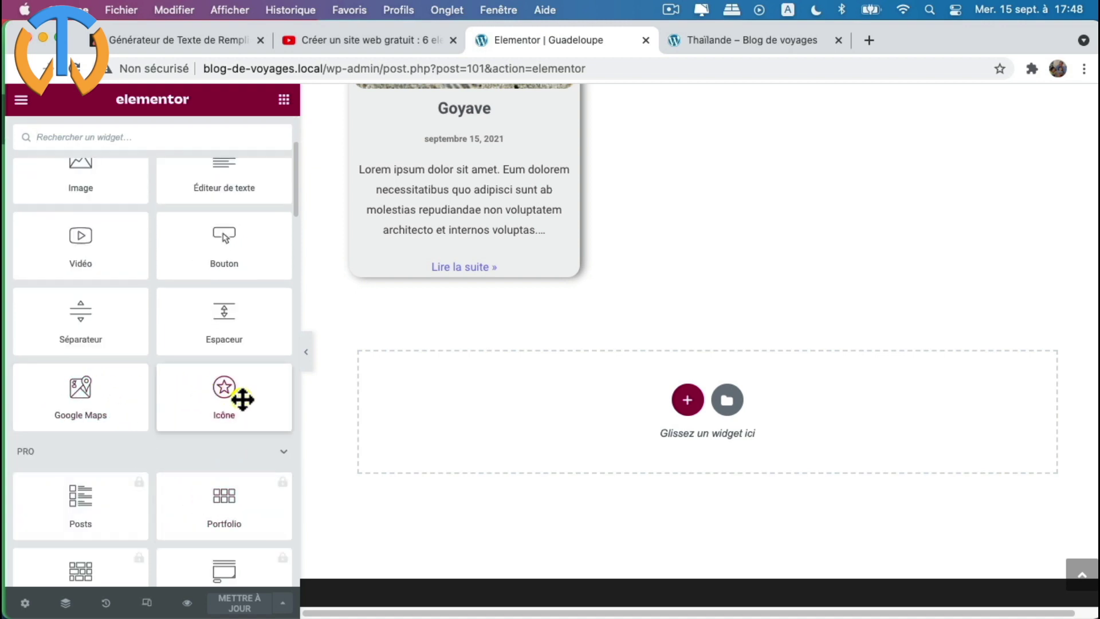
scroll(246, 408, "down", 1)
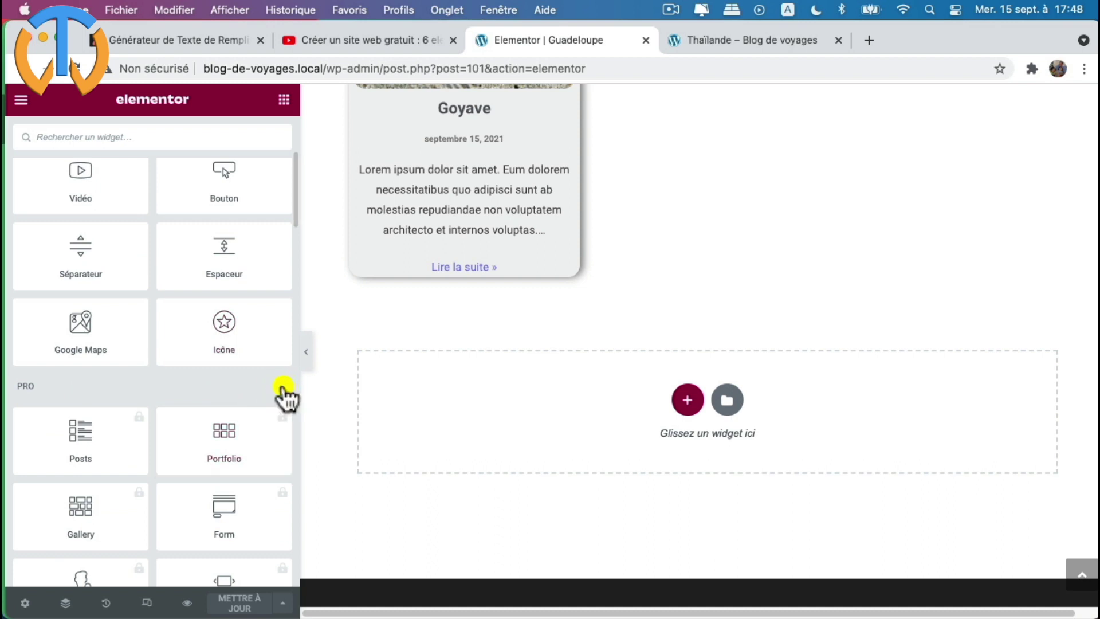
left_click(285, 395)
scroll(200, 401, "down", 1)
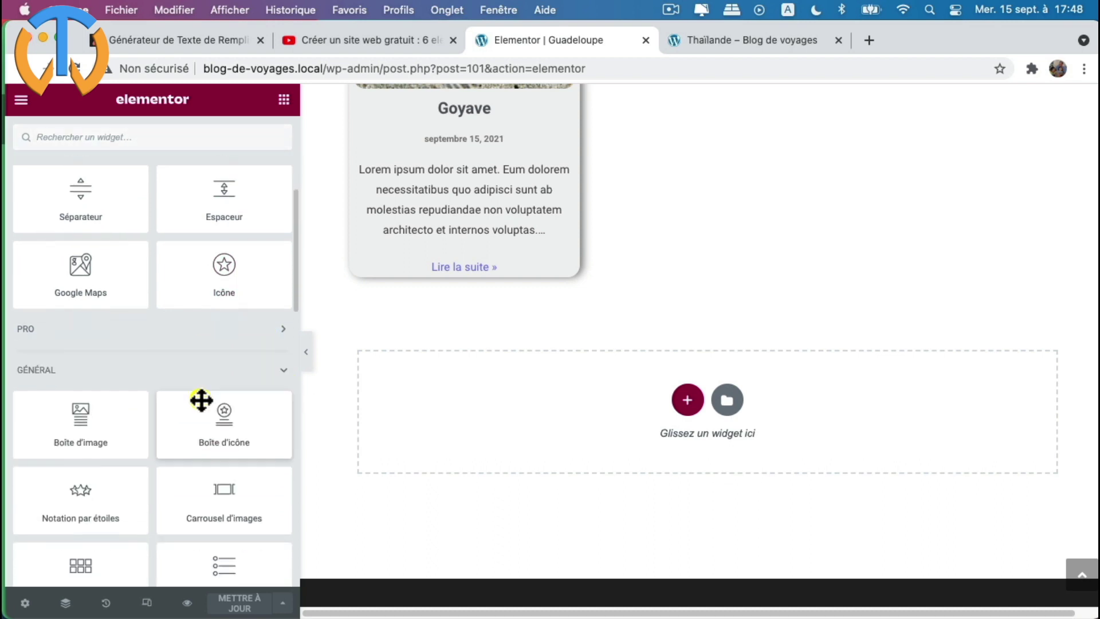
scroll(191, 389, "down", 3)
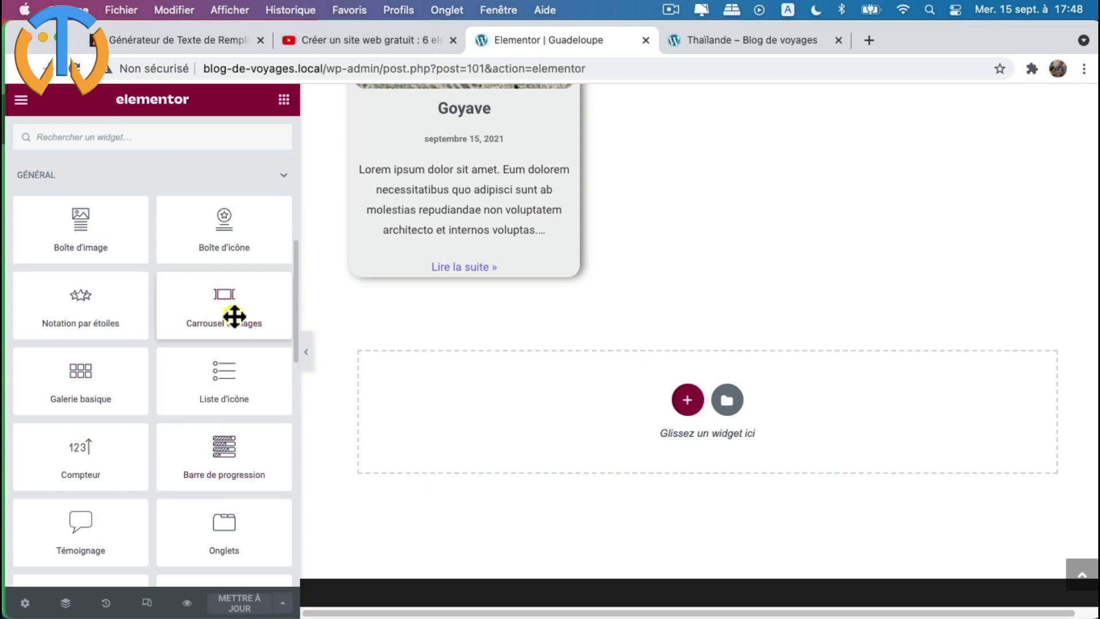
- Add a single-column section below the Guadeloupe article grid and place a Carrousel d'images widget in it
left_click(688, 401)
left_click(502, 438)
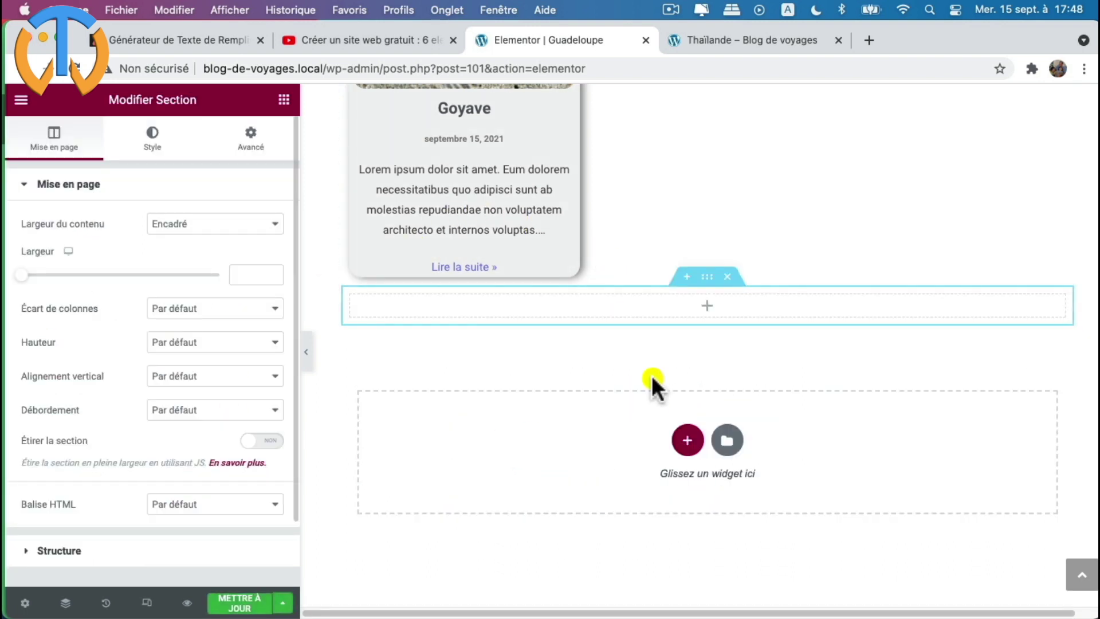
left_click(706, 306)
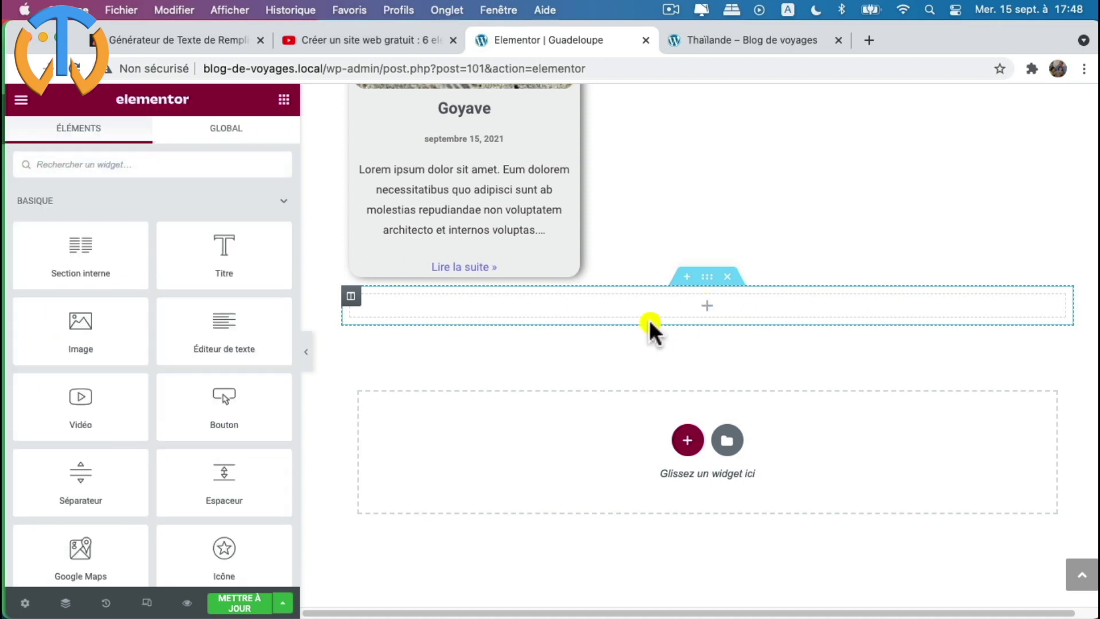
scroll(248, 481, "down", 10)
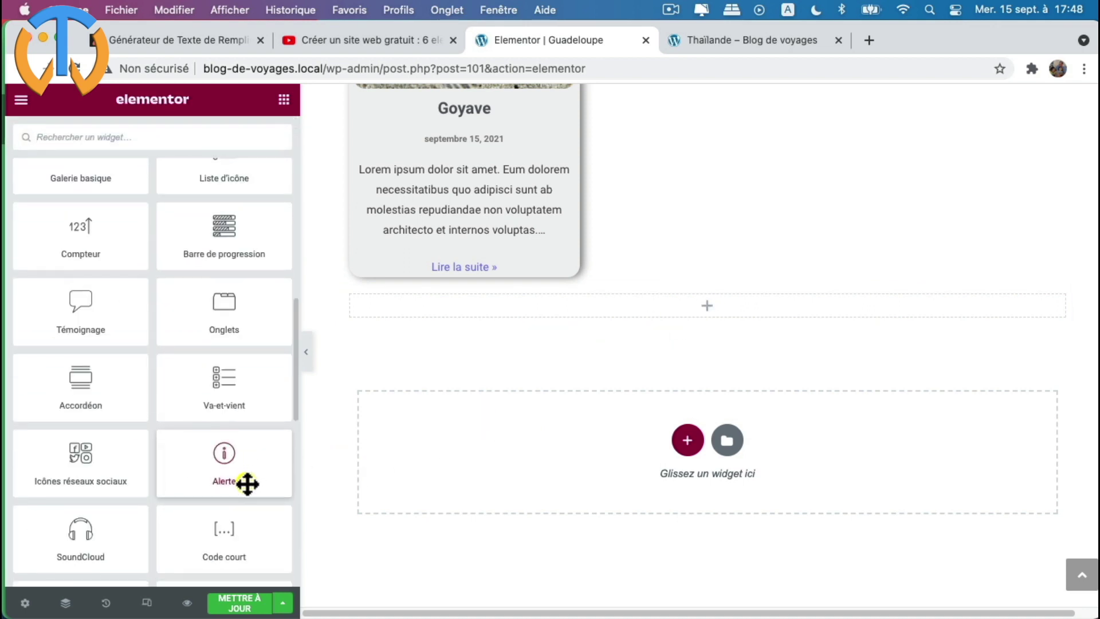
scroll(248, 484, "down", 4)
scroll(247, 484, "up", 12)
scroll(246, 484, "down", 3)
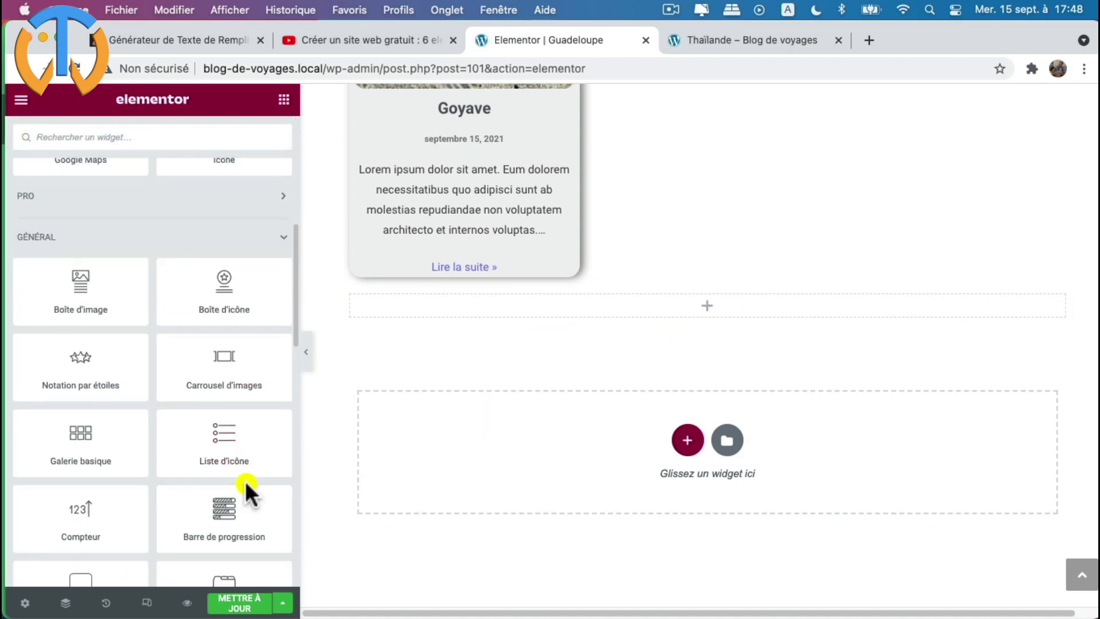
scroll(247, 490, "down", 1)
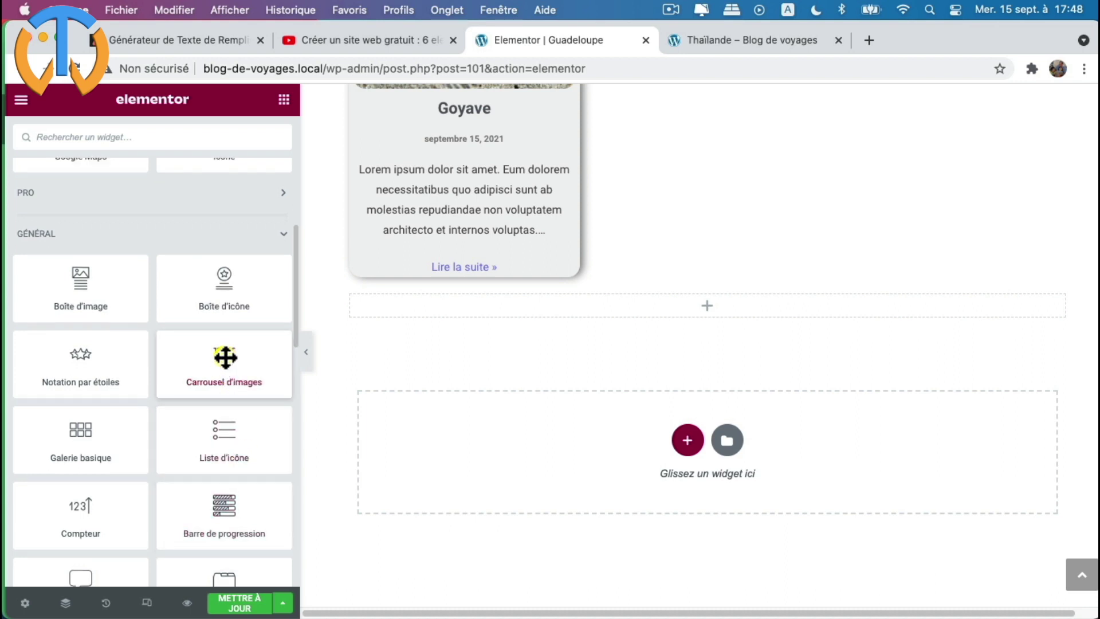
left_click_drag(225, 357, 641, 312)
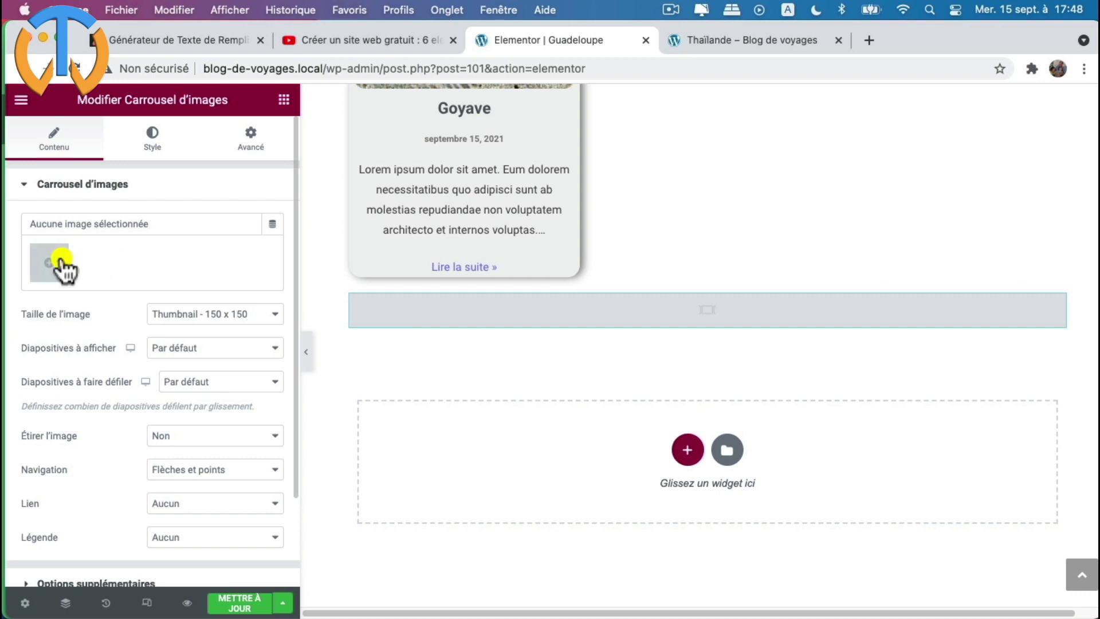
- Set the carousel's image size to Entière and create a gallery from the four Thaïlande and four Guadeloupe photos in the media library
left_click(228, 314)
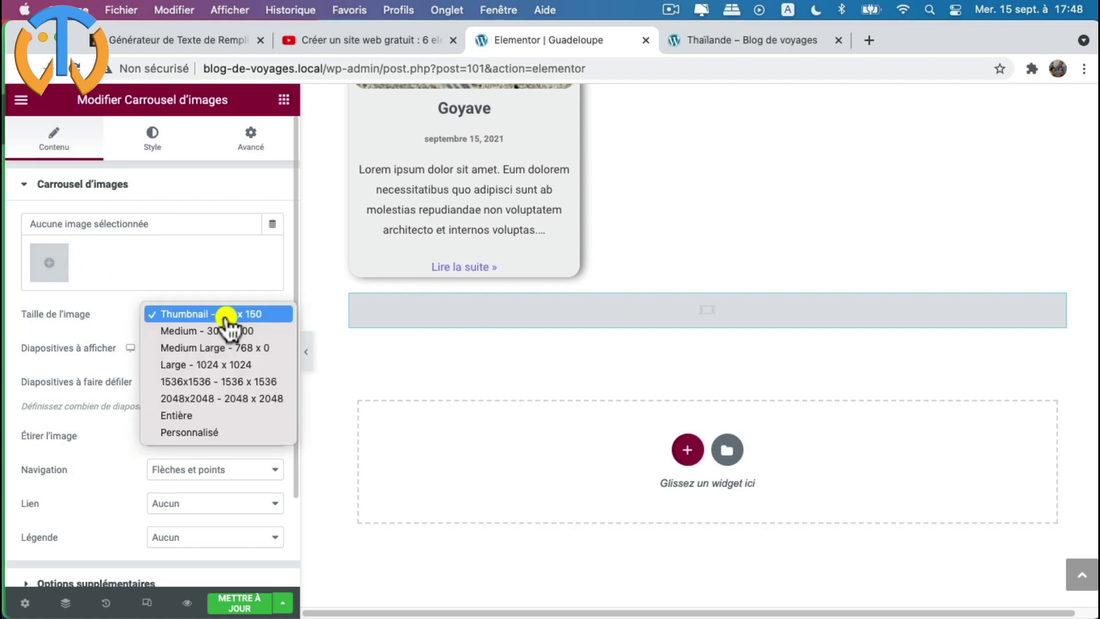
left_click(191, 415)
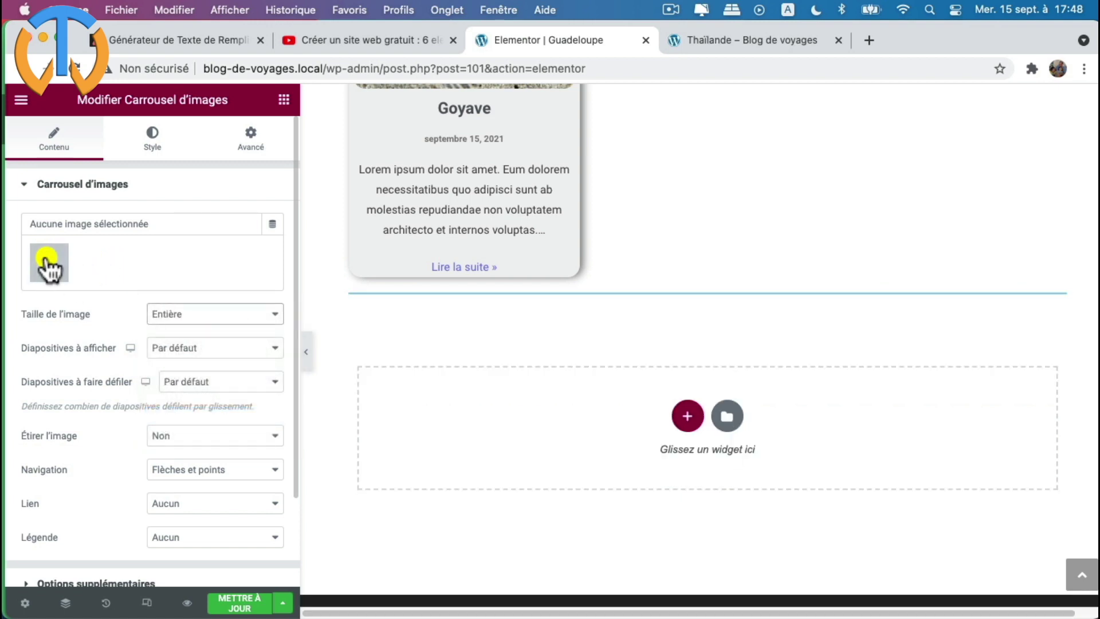
left_click(49, 262)
left_click(386, 303)
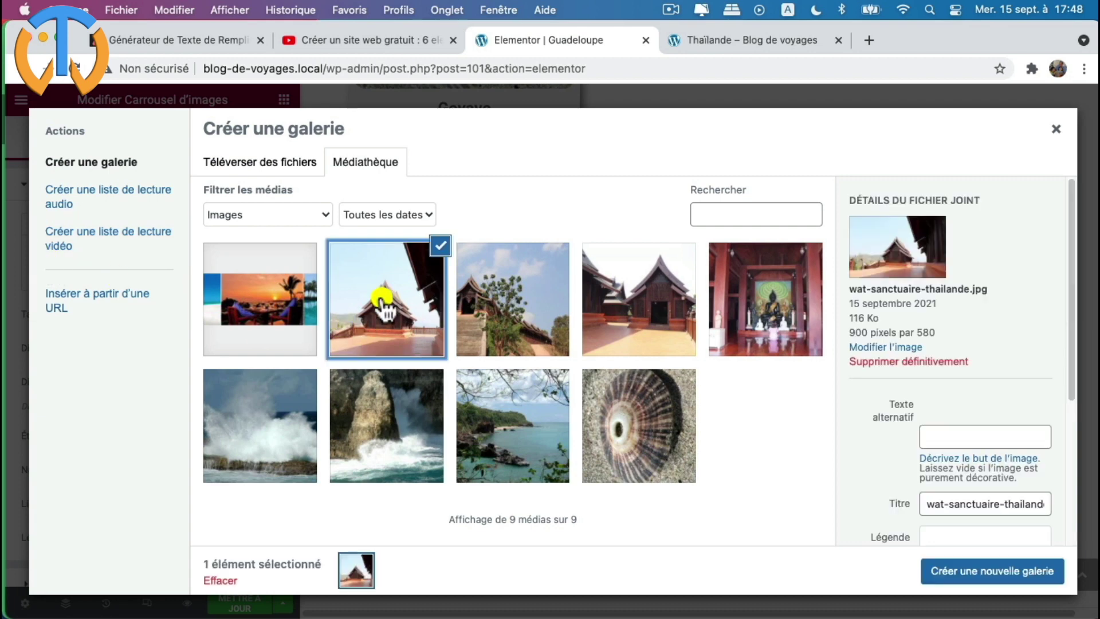
left_click(490, 315)
left_click(624, 321)
left_click(744, 331)
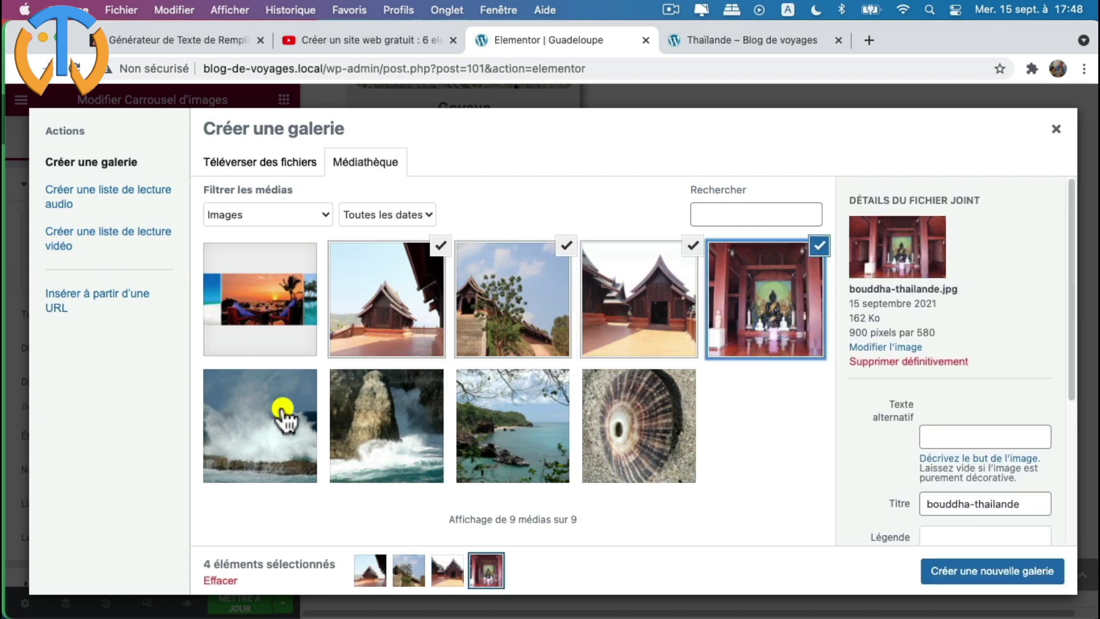
left_click(282, 418)
left_click(432, 452)
left_click(504, 441)
left_click(618, 447)
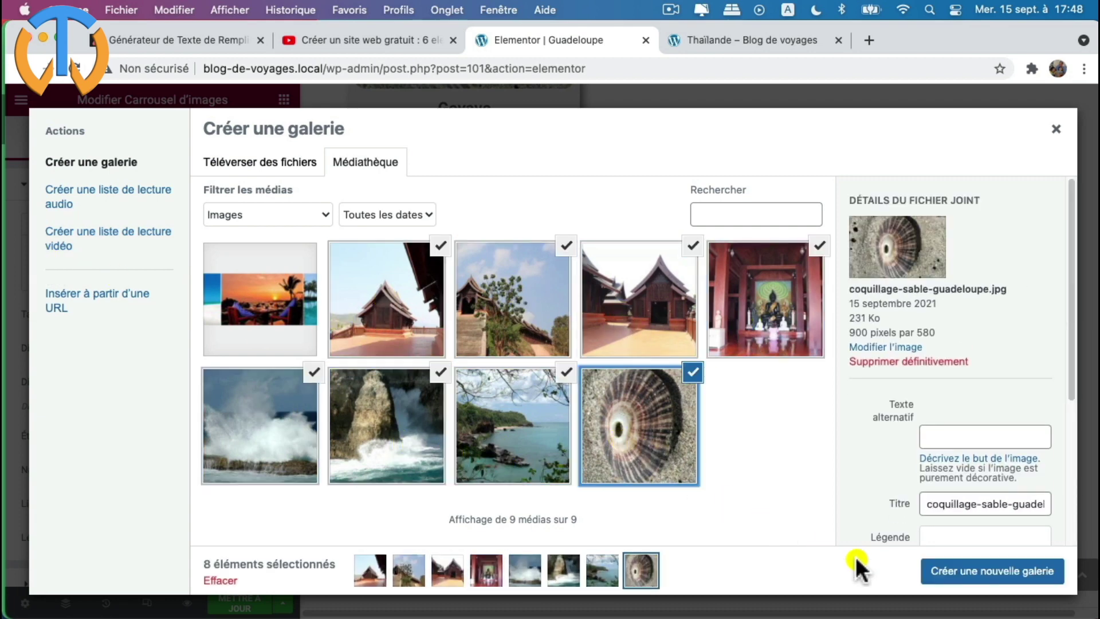
left_click(960, 570)
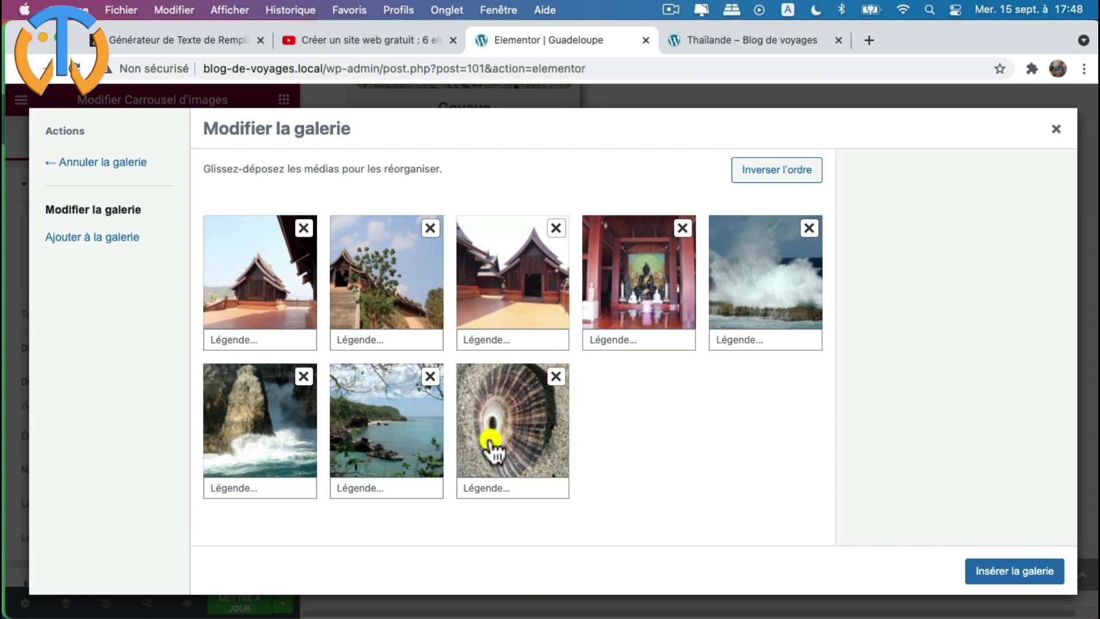
- Reorder the gallery by moving the shell, bay and rock photos between the Thaïlande photos, and insert it into the carousel
left_click_drag(498, 442, 372, 286)
left_click_drag(520, 442, 575, 356)
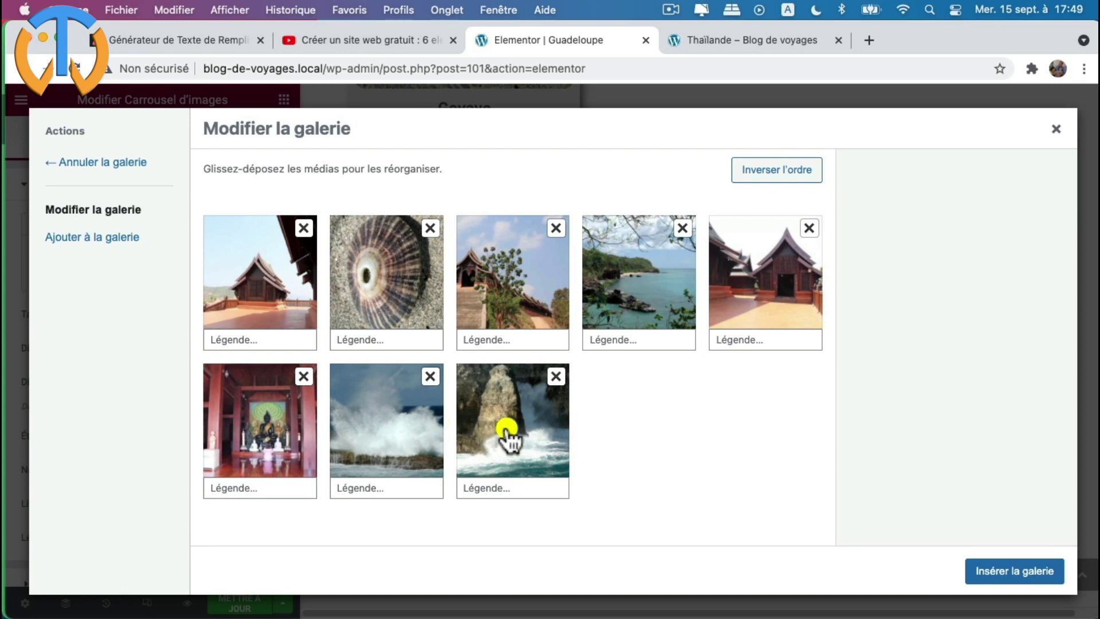
left_click_drag(506, 437, 294, 442)
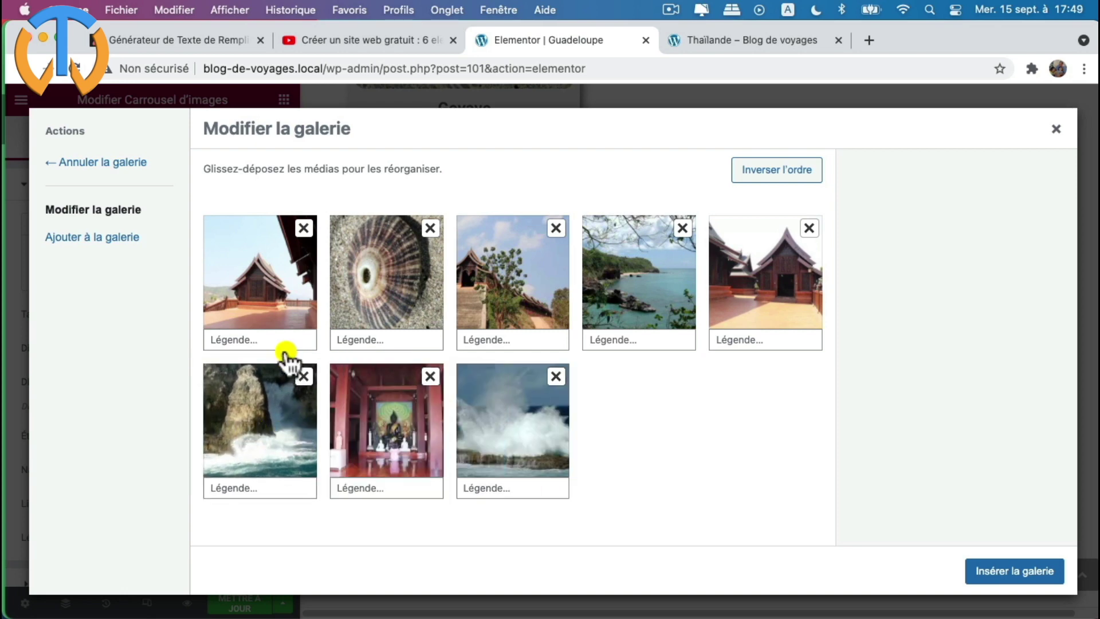
left_click(1008, 572)
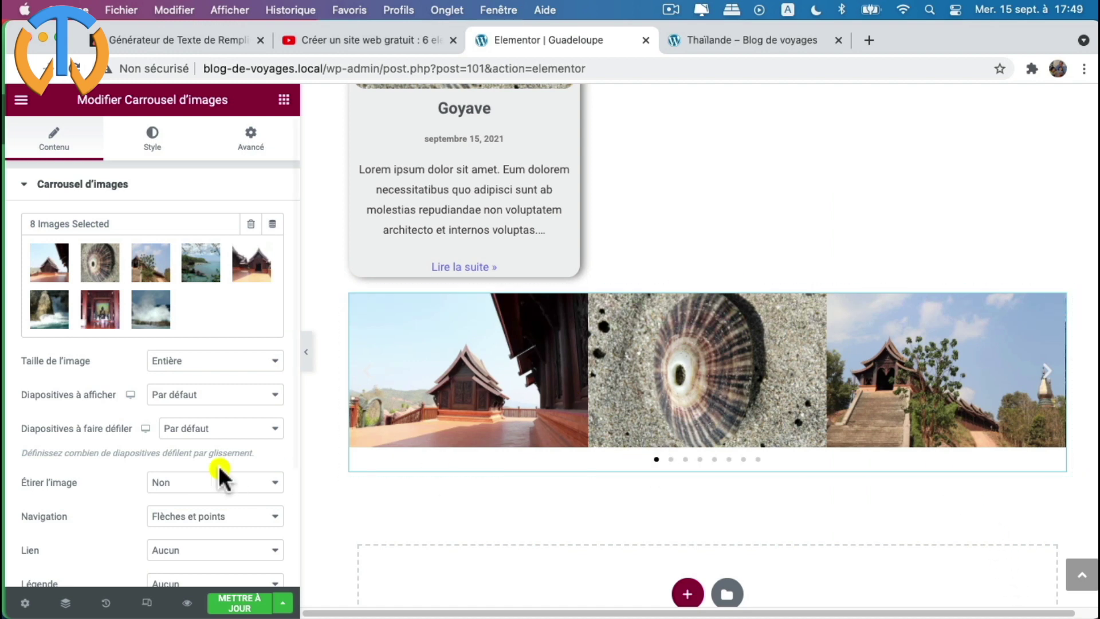
- Review the carousel's display settings and its navigation choices, keeping Flèches et points
scroll(180, 446, "down", 1)
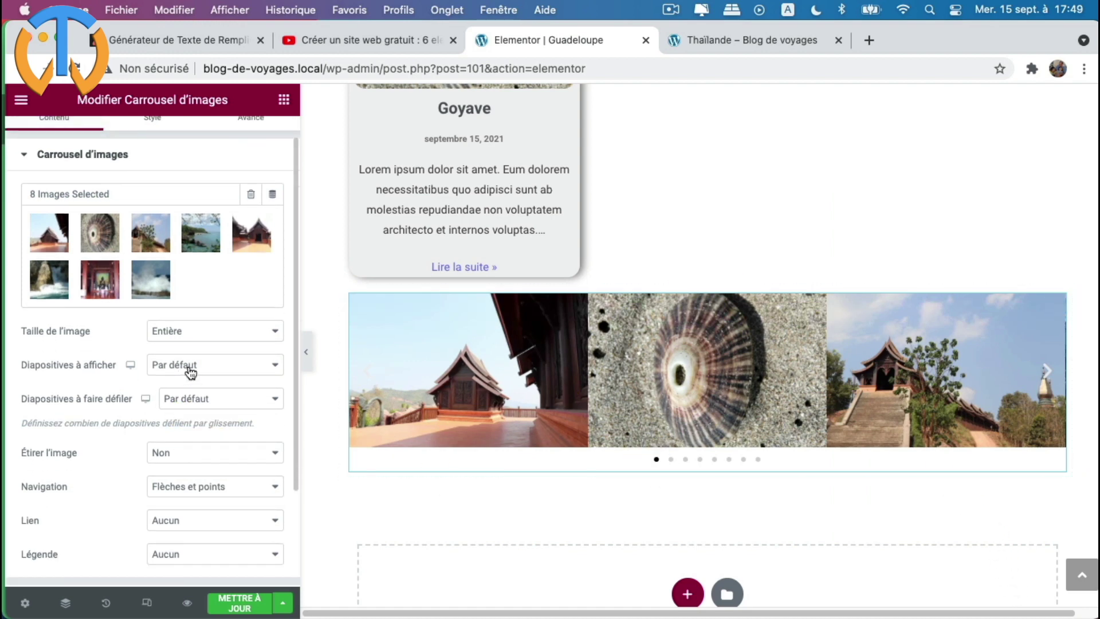
scroll(191, 373, "down", 1)
scroll(200, 395, "down", 1)
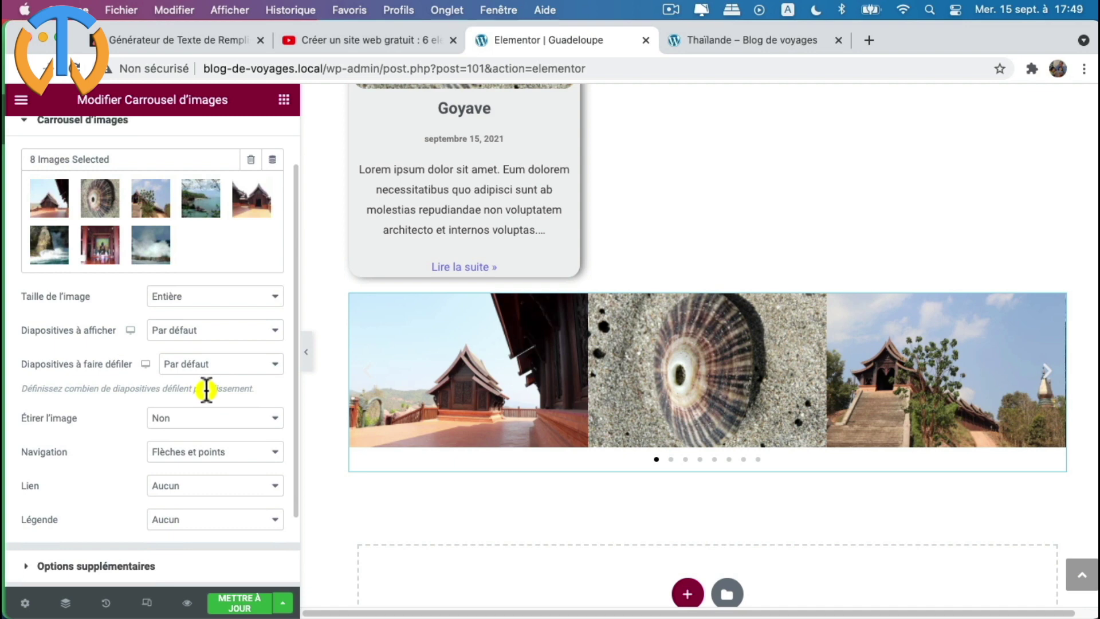
scroll(207, 390, "down", 2)
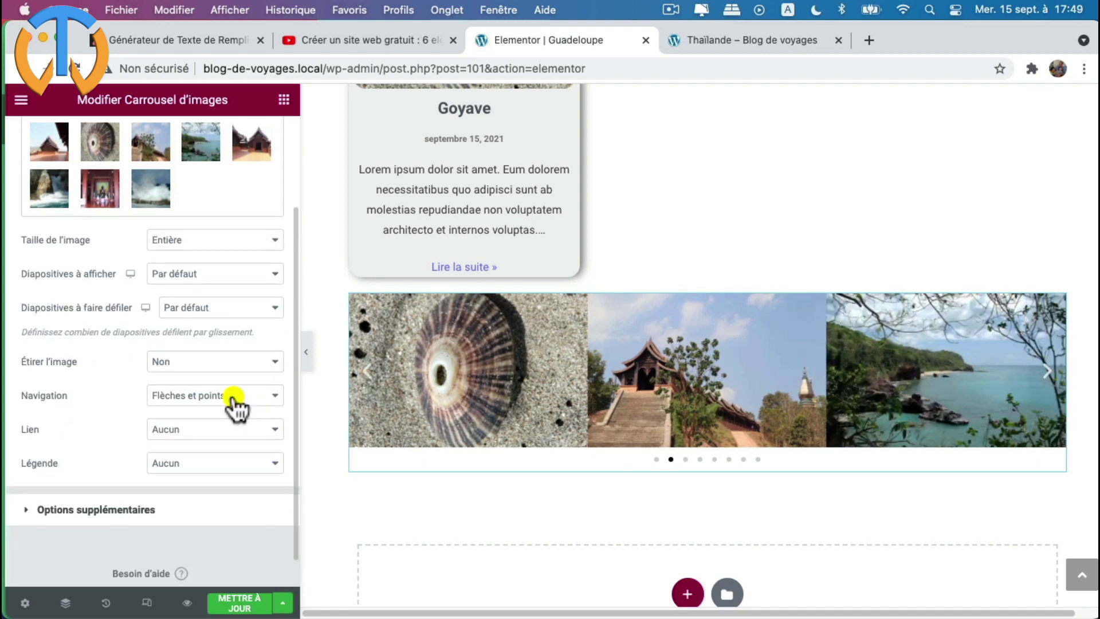
left_click(234, 397)
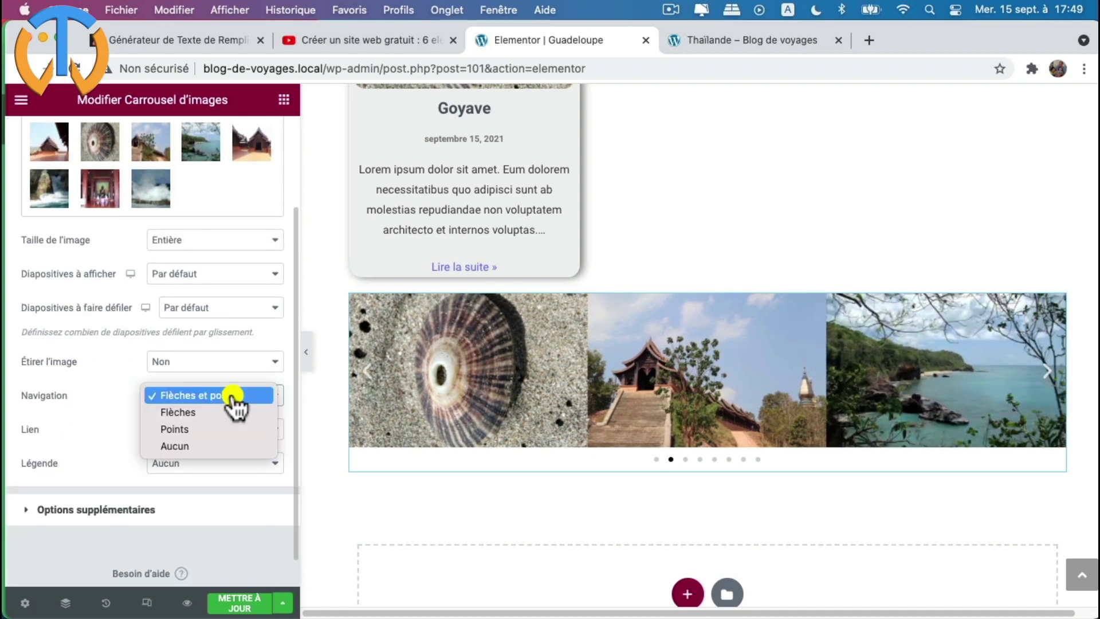
left_click(234, 395)
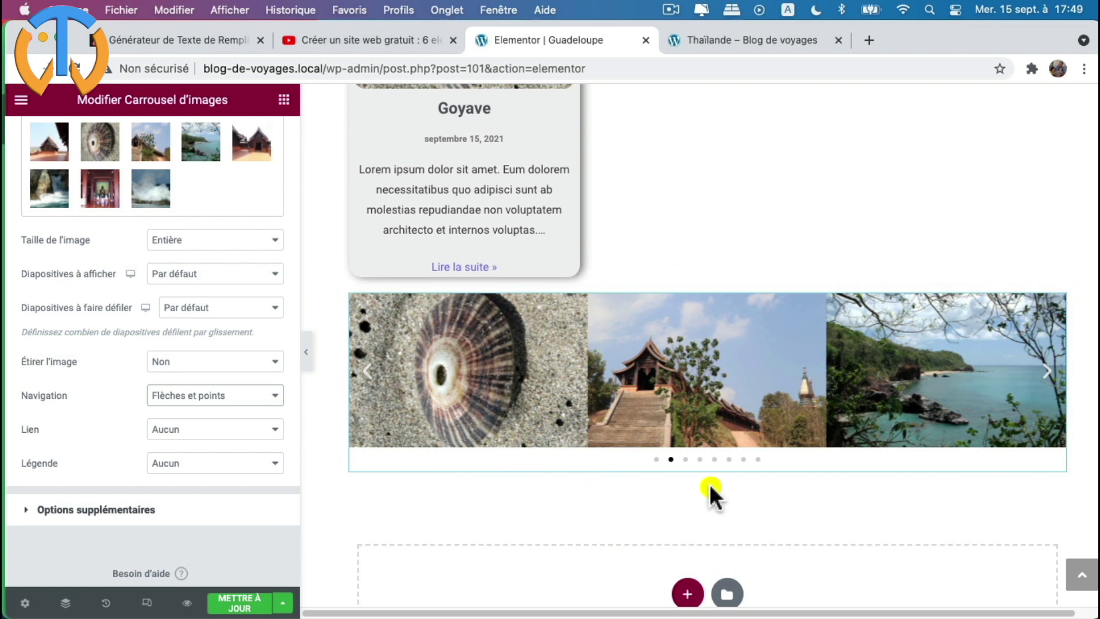
- Set the carousel's image link to Fichier média with Visionneuse on Oui, and check the supplementary playback options
scroll(198, 441, "down", 1)
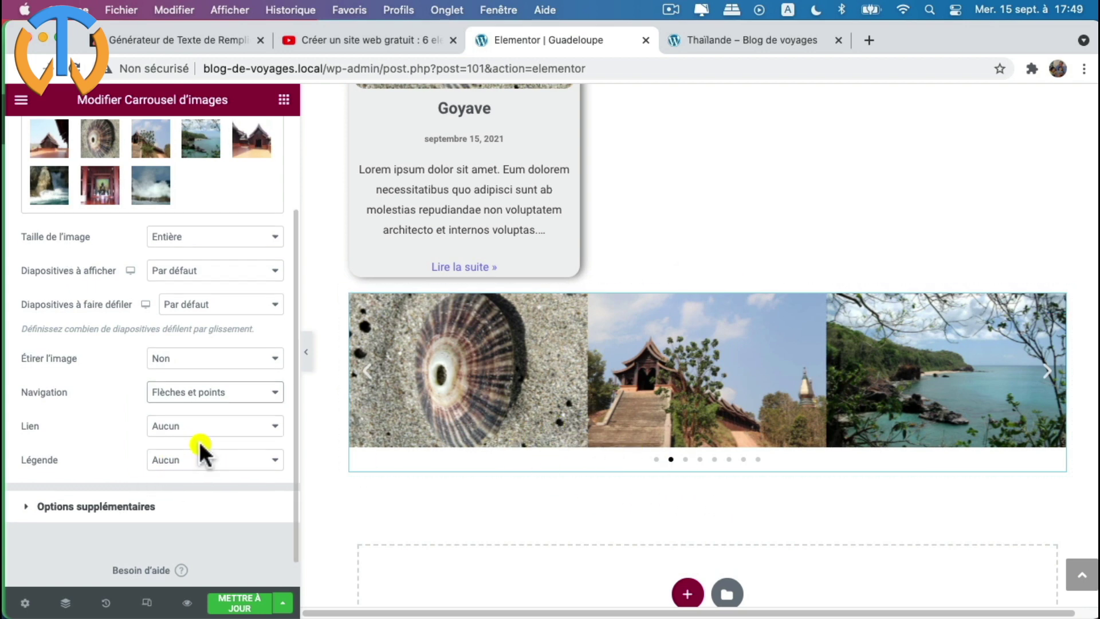
left_click(188, 431)
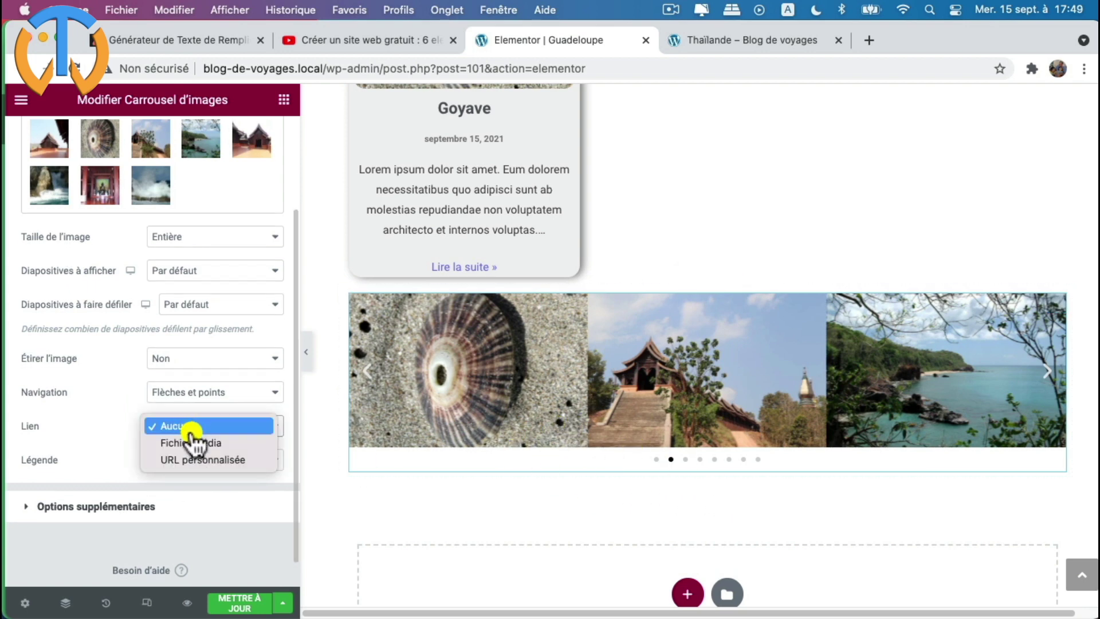
left_click(197, 443)
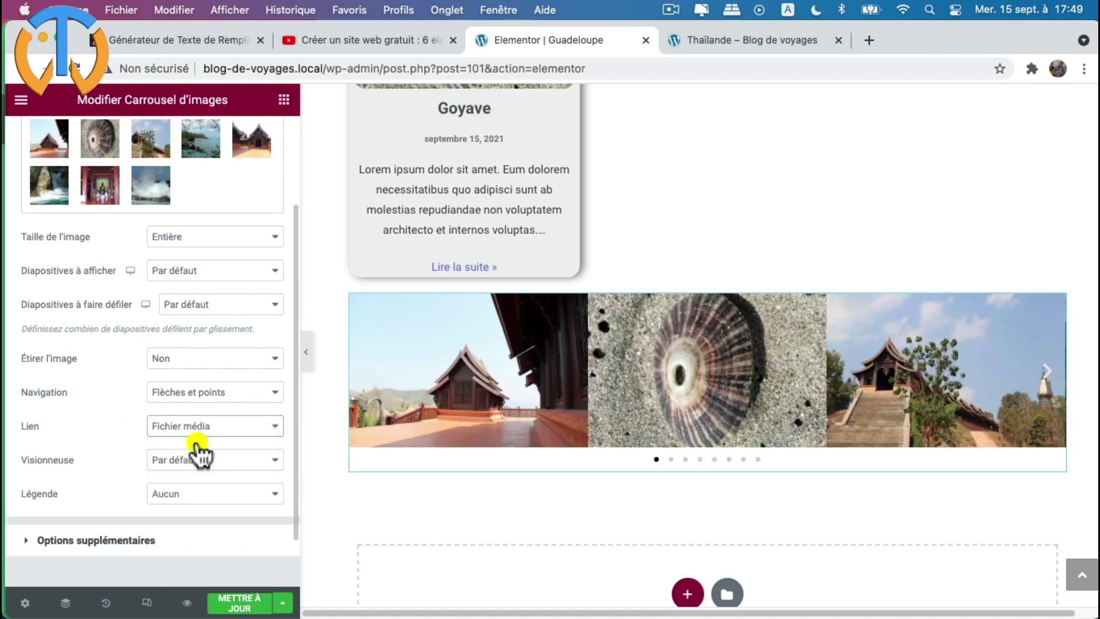
left_click(203, 461)
left_click(198, 476)
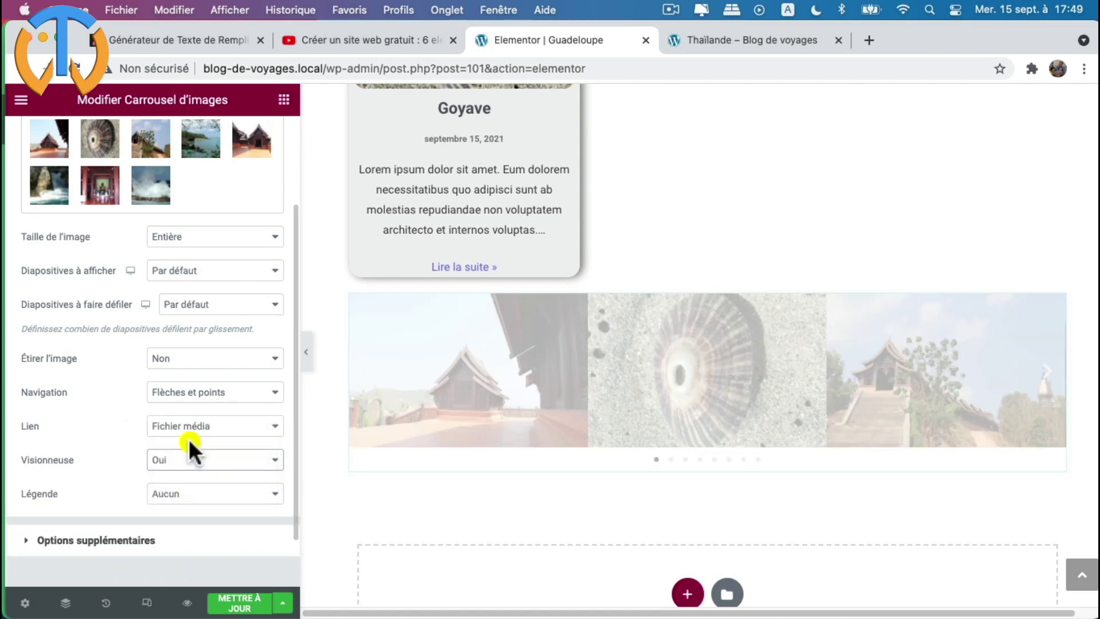
scroll(189, 450, "down", 2)
left_click(26, 475)
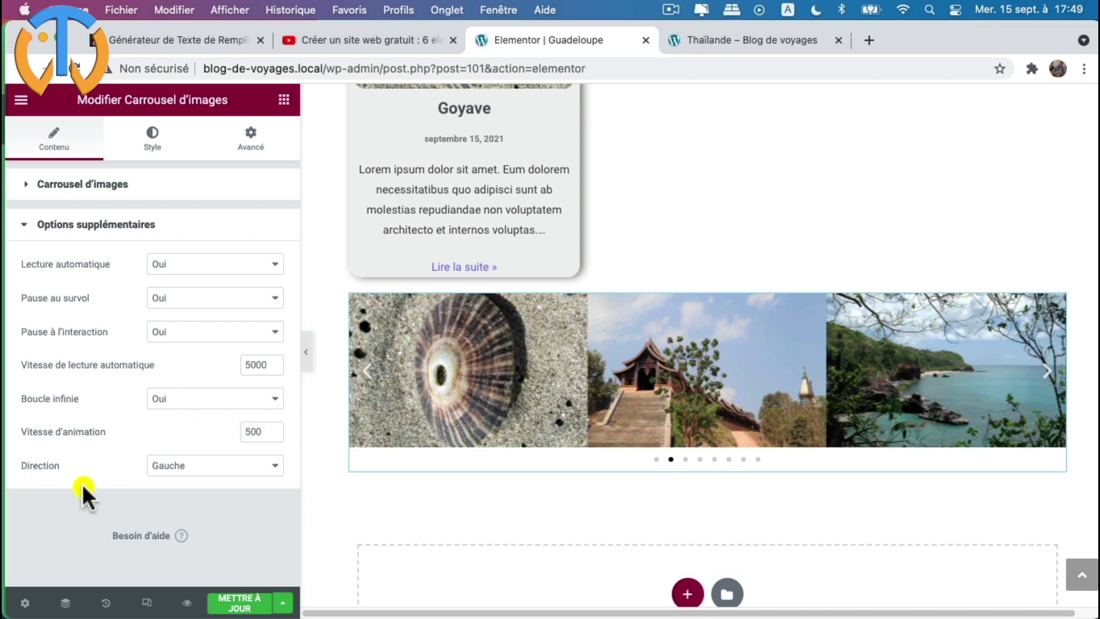
- Place the carousel's navigation arrows À l'extérieur and set their size to 30
left_click(152, 150)
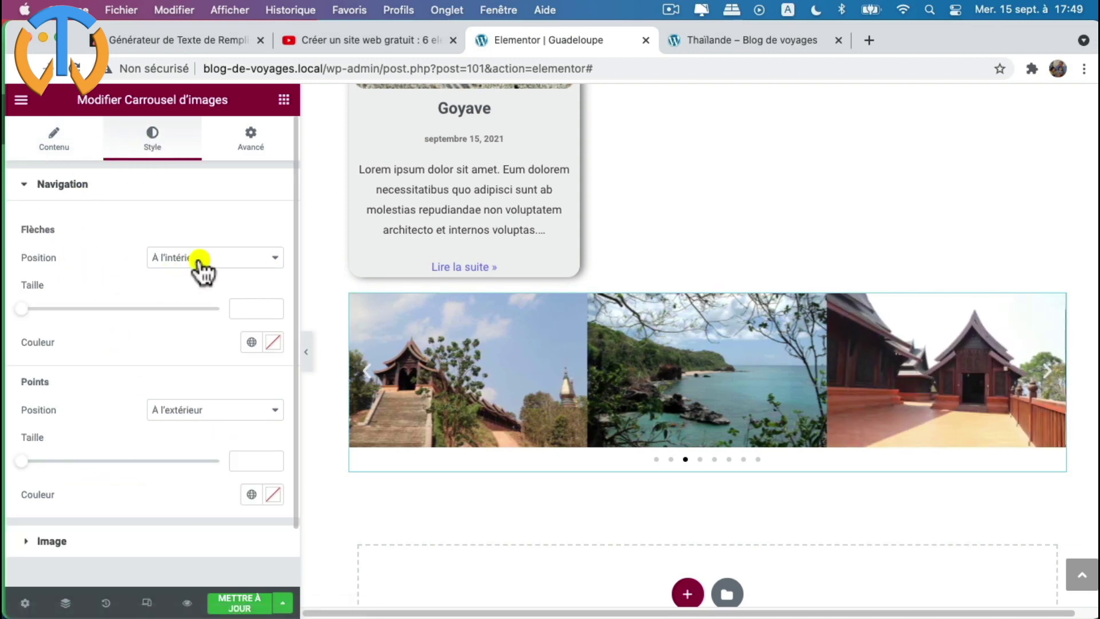
left_click(207, 264)
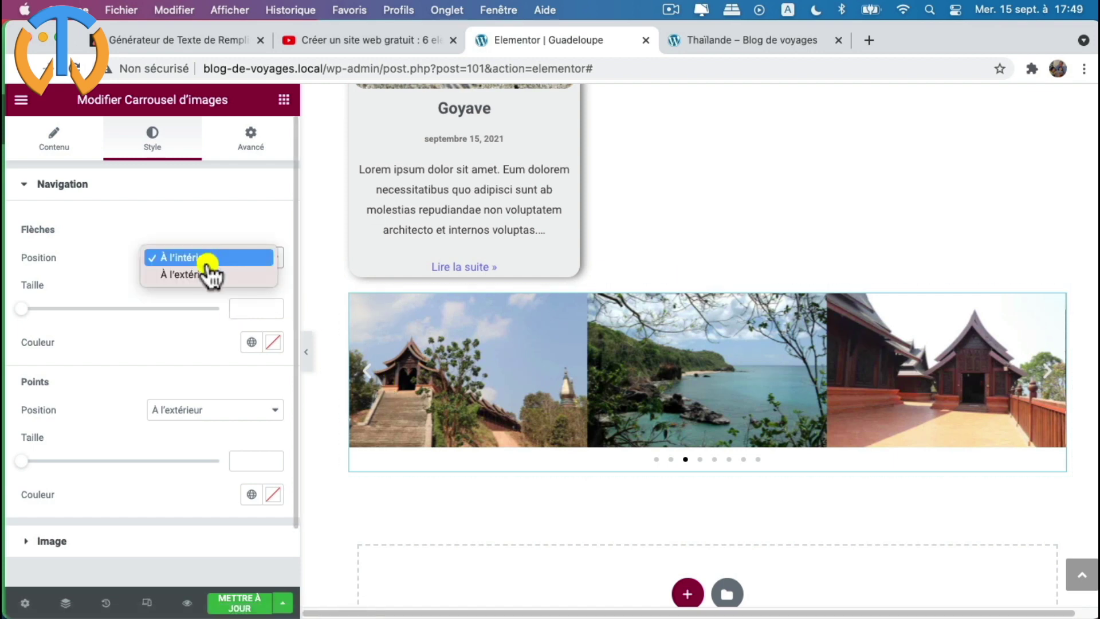
left_click(208, 273)
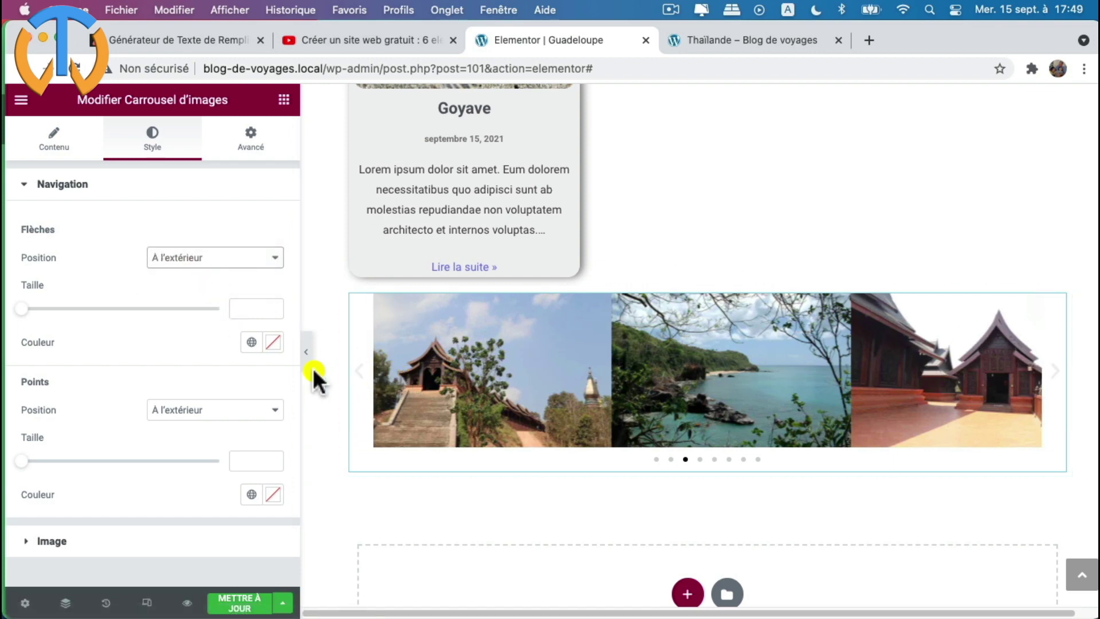
left_click_drag(23, 310, 72, 311)
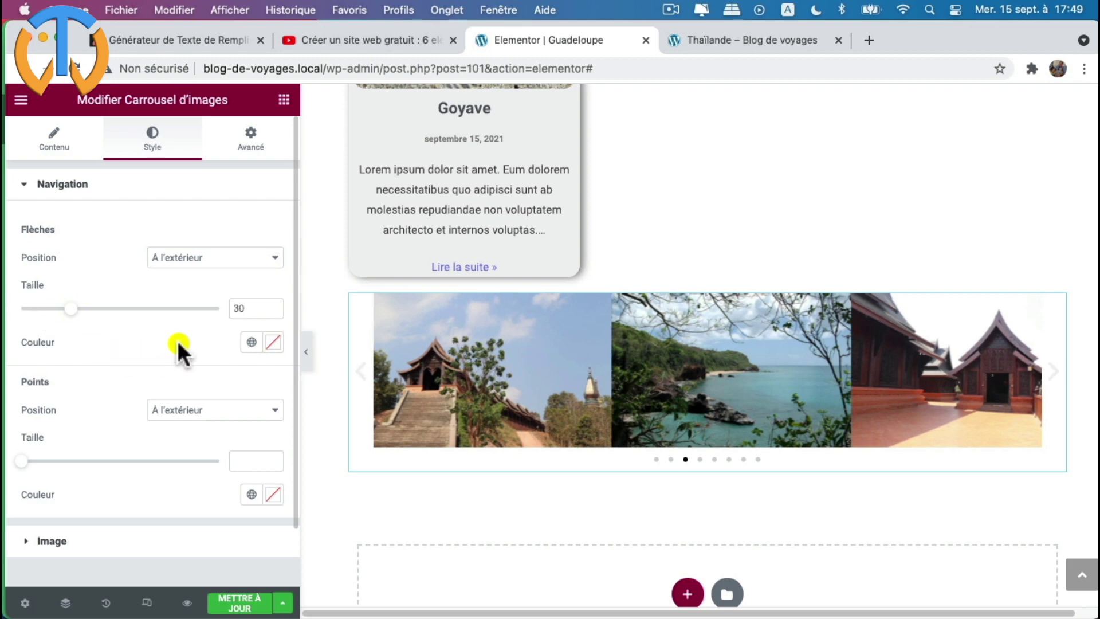
- Set the carousel's navigation arrow colour to grey #989696
left_click(273, 343)
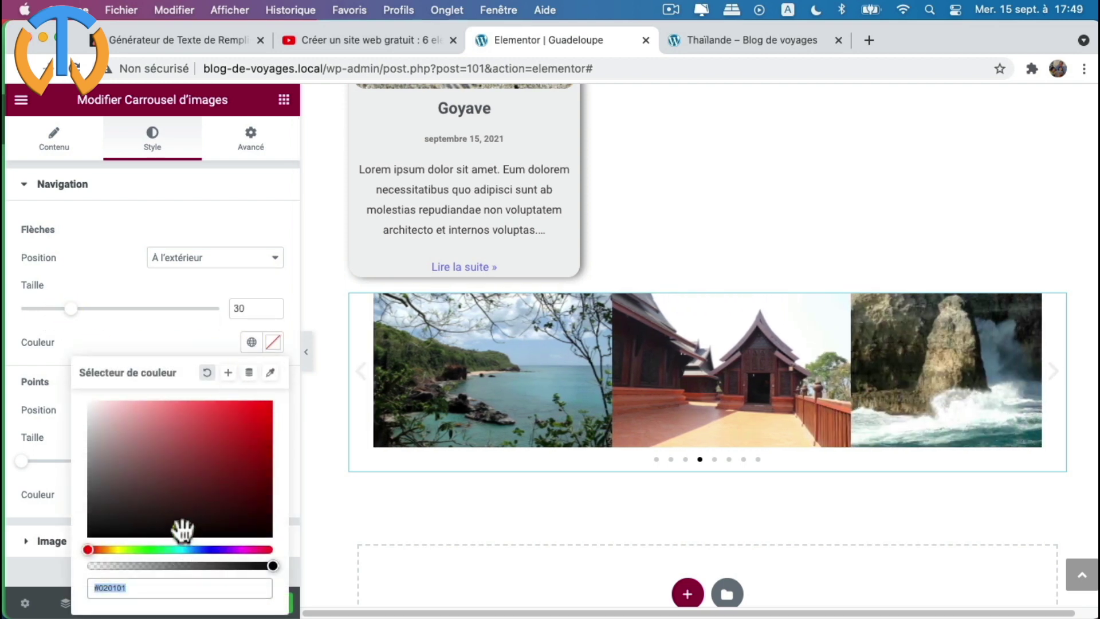
left_click_drag(182, 530, 89, 454)
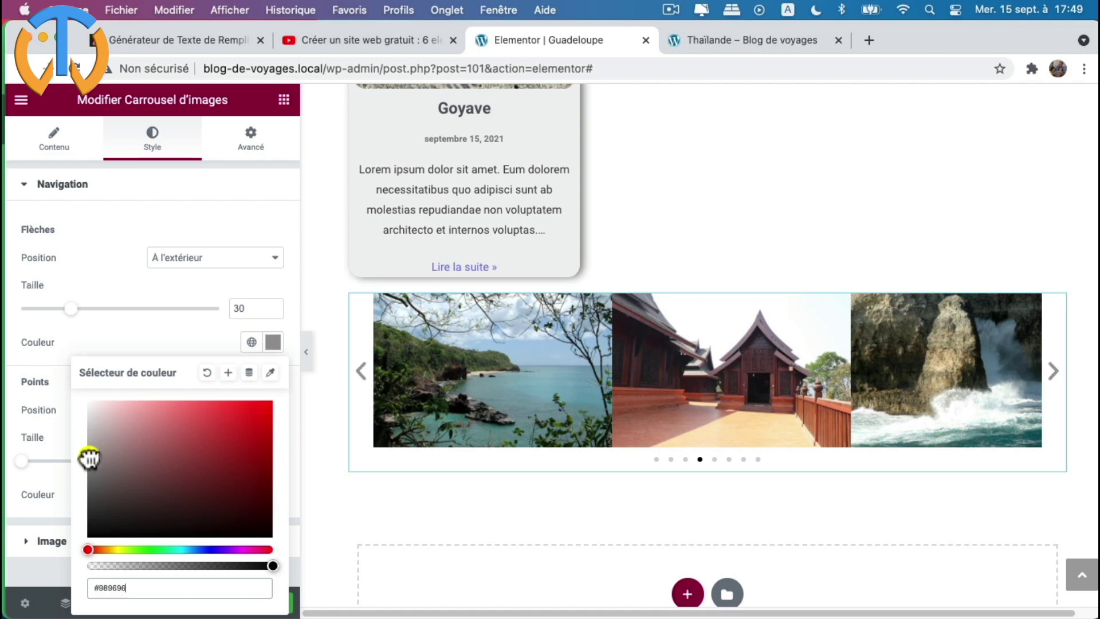
left_click(123, 329)
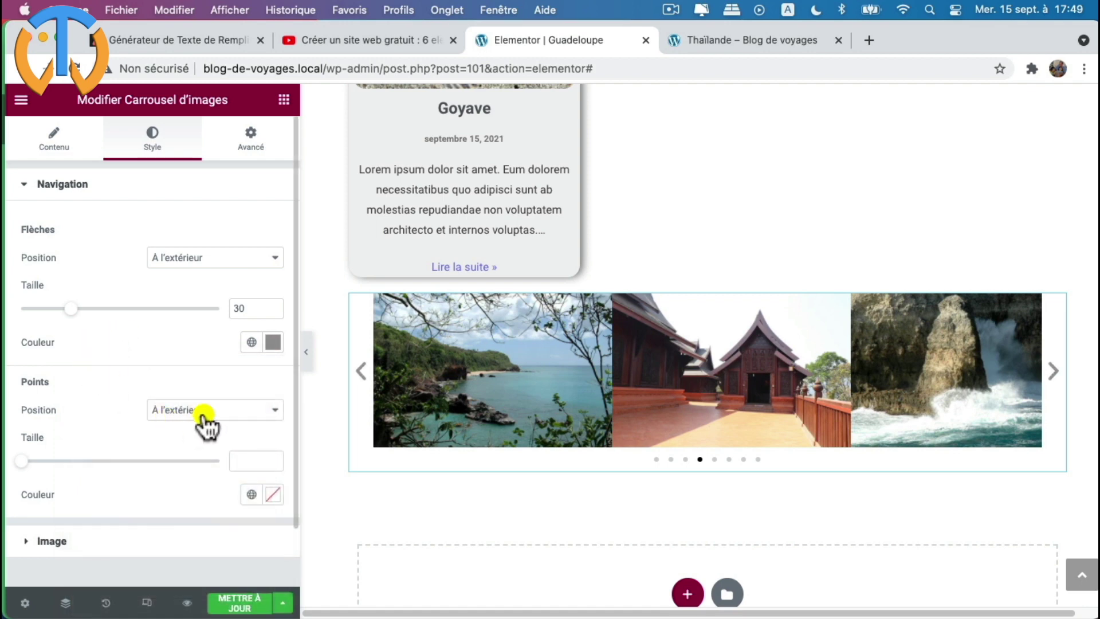
- Set the carousel's image spacing to Personnalisé with a value of 8
scroll(151, 434, "down", 2)
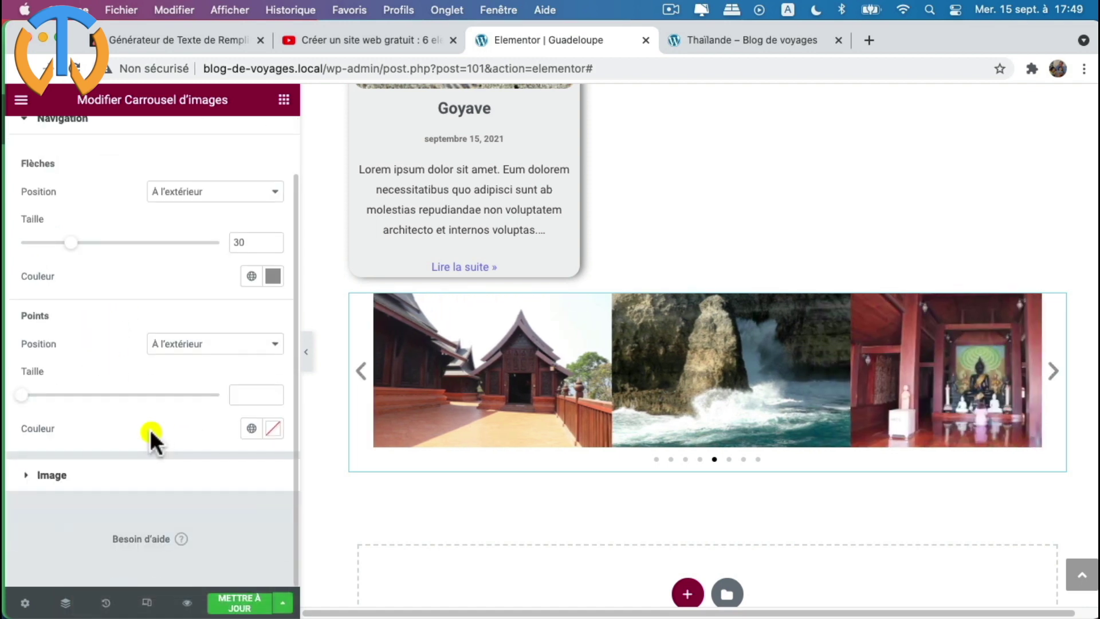
left_click(40, 479)
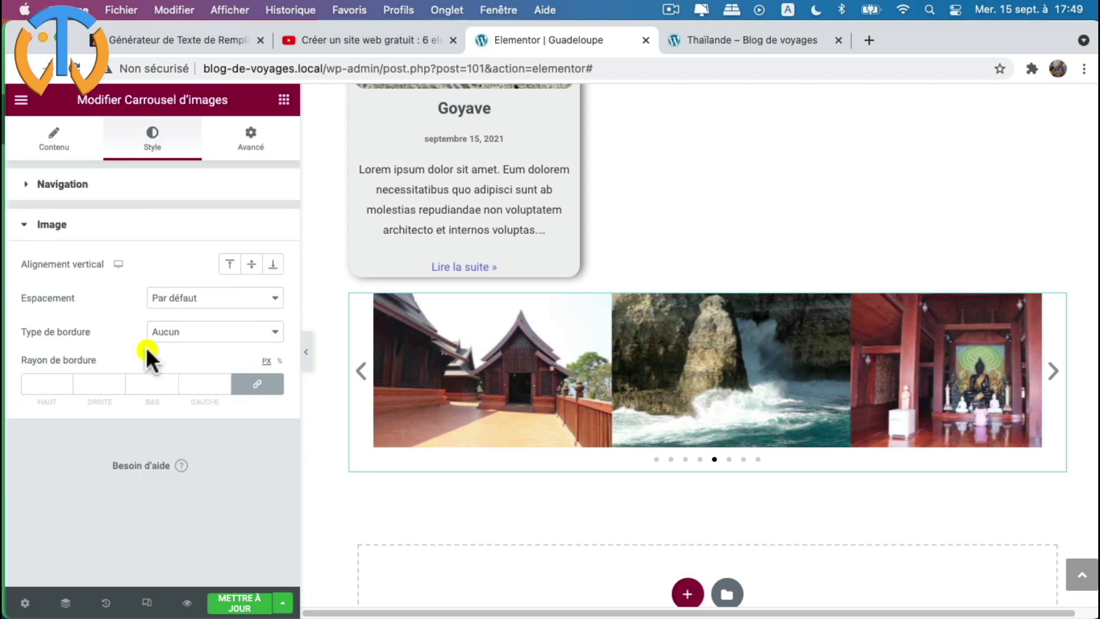
left_click(184, 303)
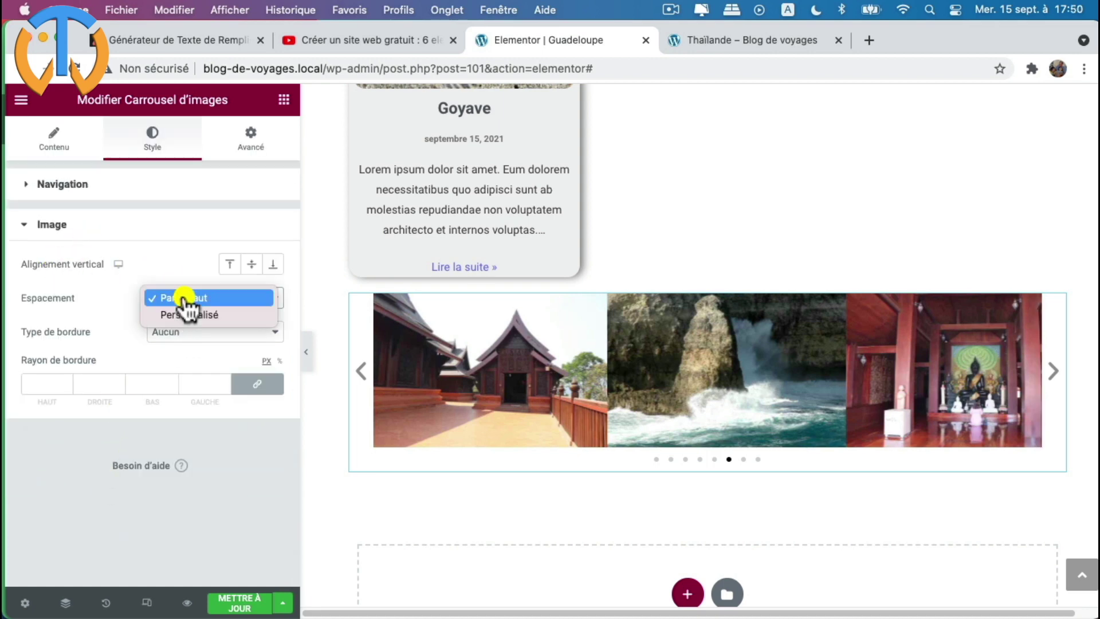
left_click(181, 316)
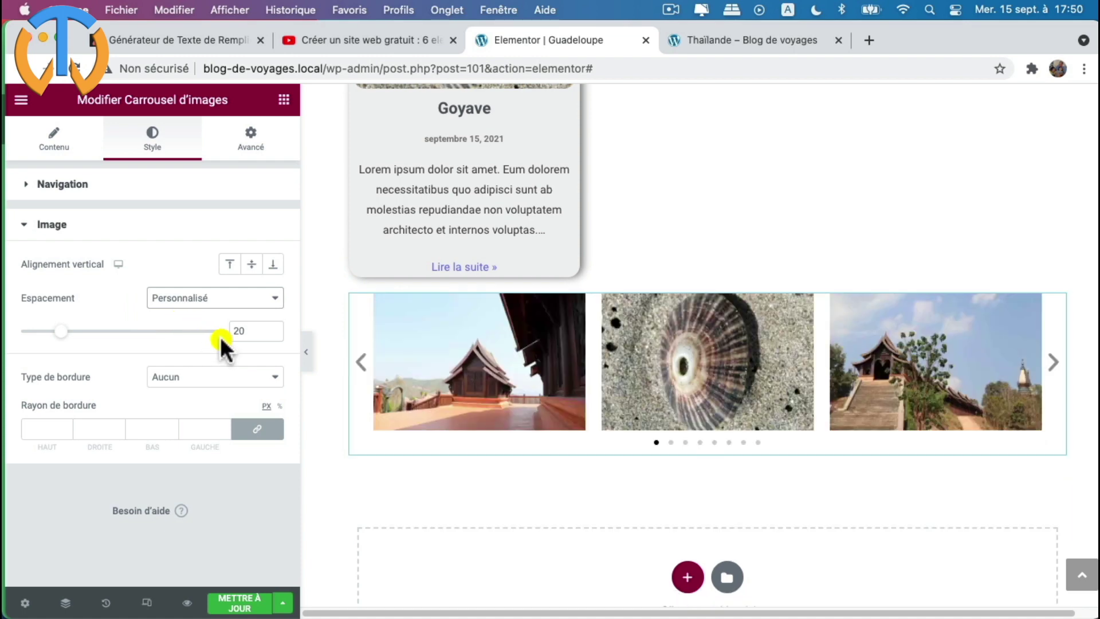
left_click_drag(64, 334, 38, 332)
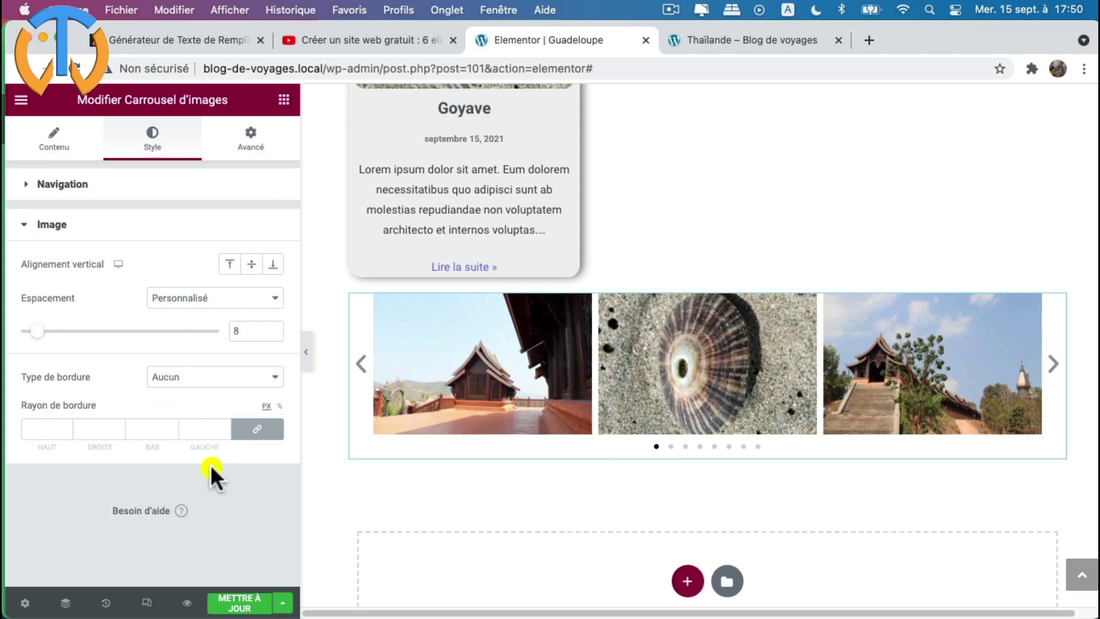
- Give the carousel a Zoom In entrance animation and update the Guadeloupe page
left_click(255, 143)
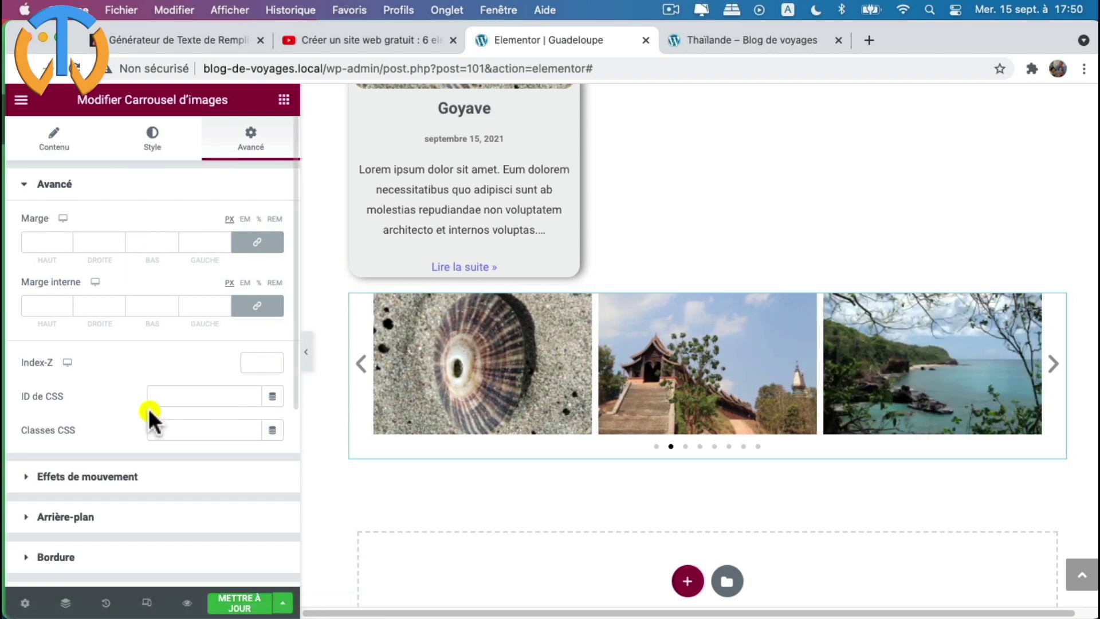
scroll(78, 416, "down", 1)
scroll(77, 424, "down", 3)
left_click(26, 386)
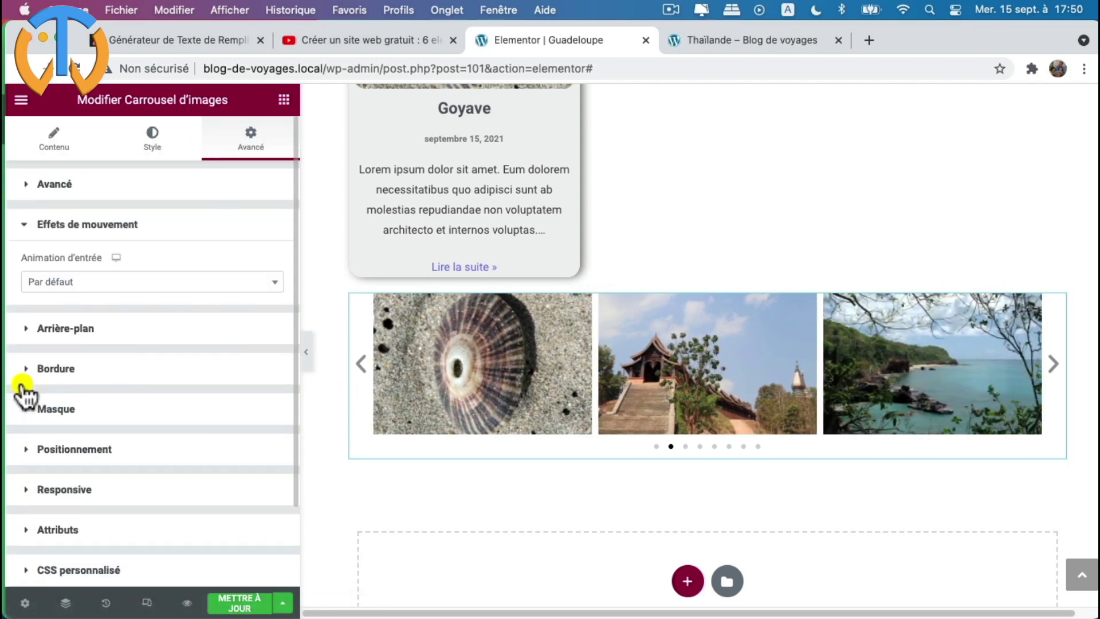
left_click(109, 287)
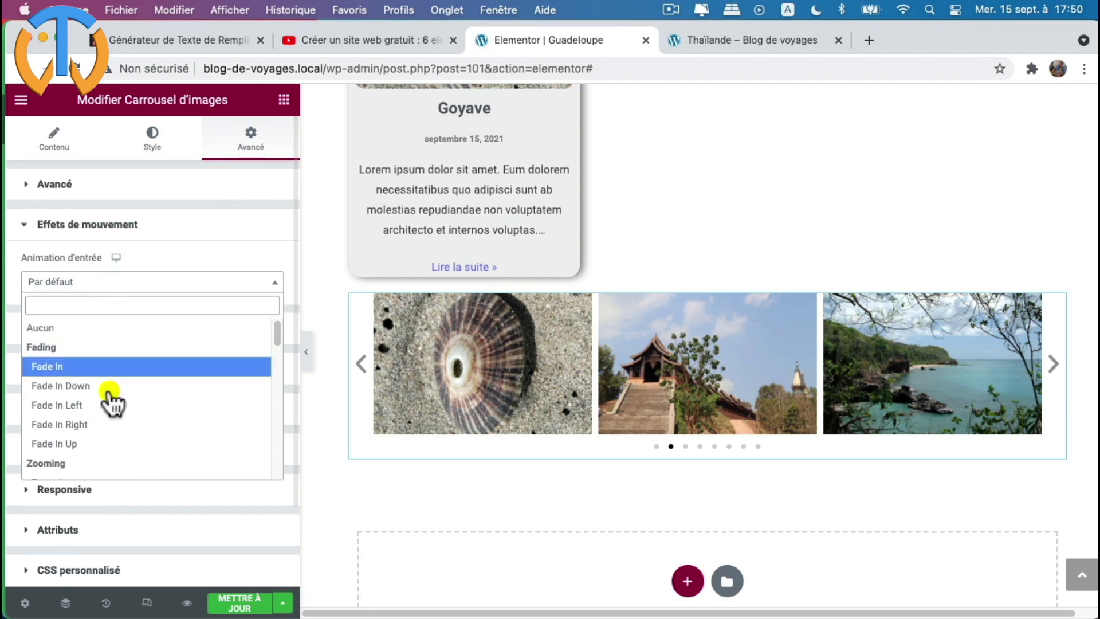
scroll(110, 399, "down", 3)
left_click(64, 341)
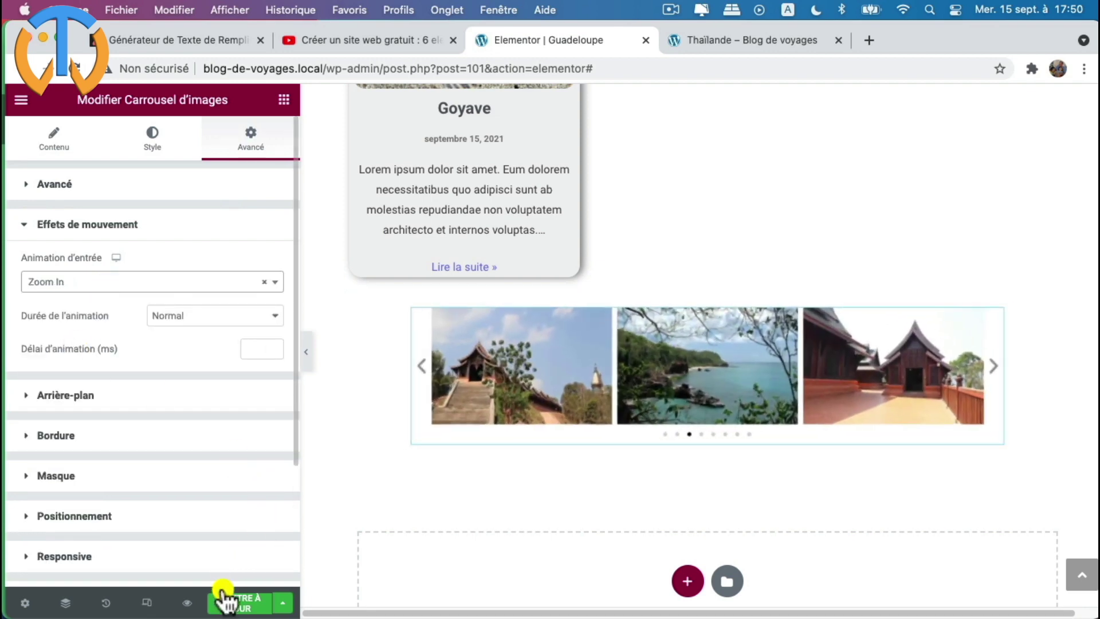
left_click(229, 603)
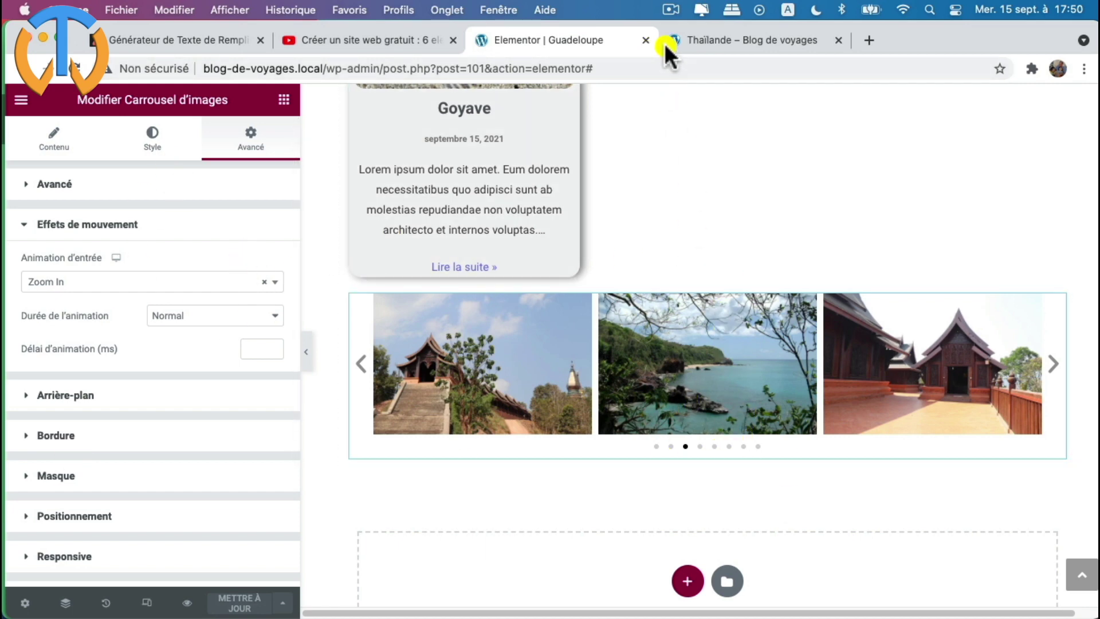
- View the published Guadeloupe page and advance the carousel below the articles through several photos
left_click(717, 39)
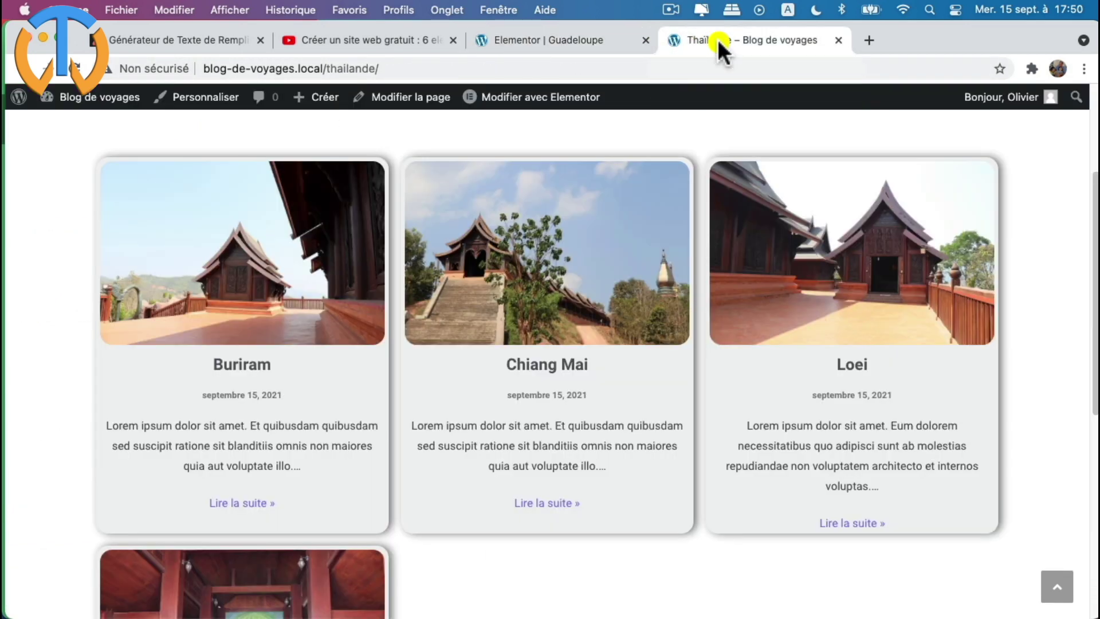
scroll(258, 166, "up", 3)
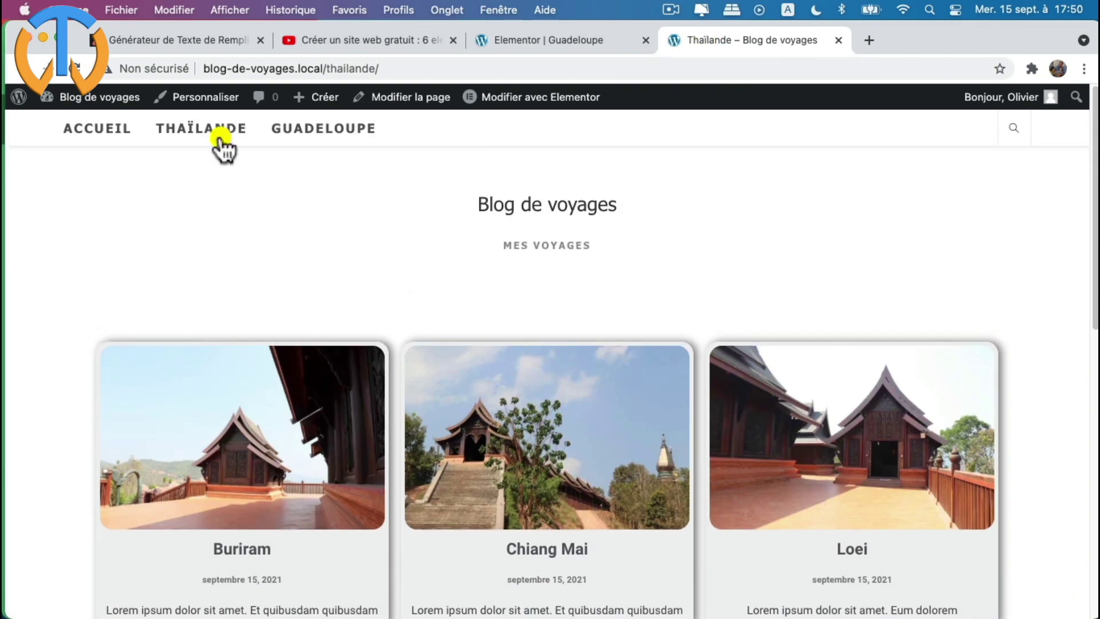
left_click(330, 131)
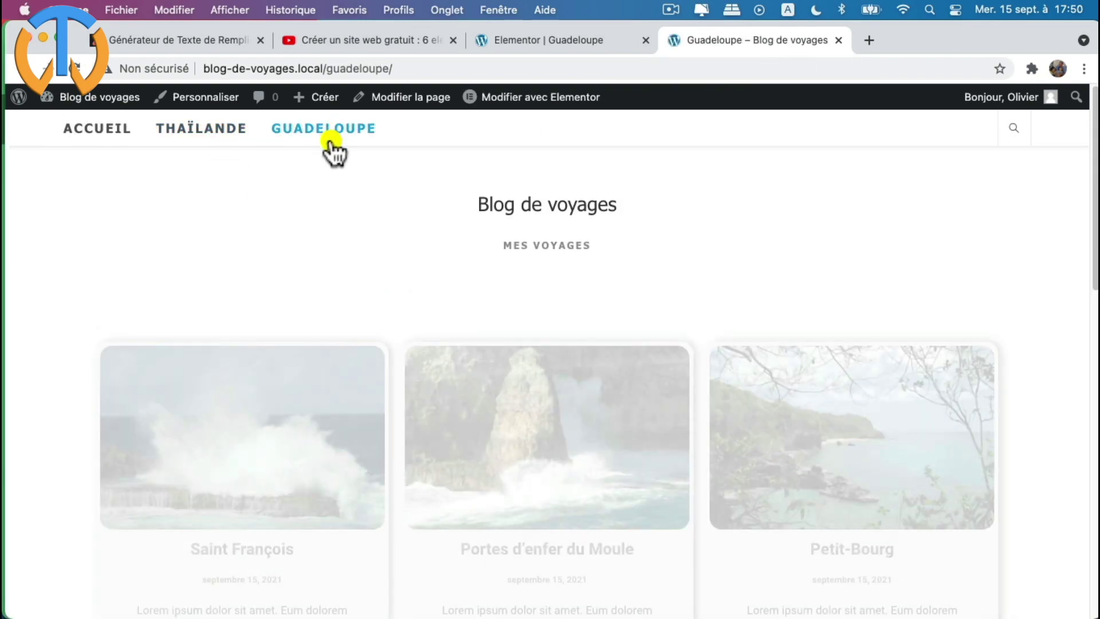
scroll(776, 497, "down", 3)
scroll(777, 493, "down", 12)
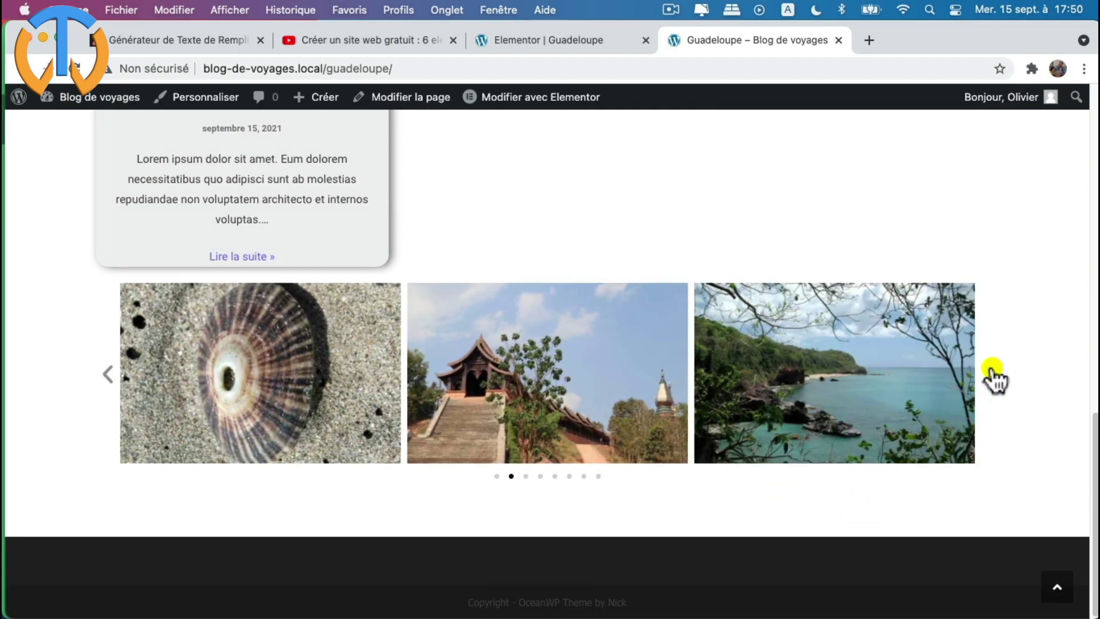
left_click(989, 376)
left_click(988, 378)
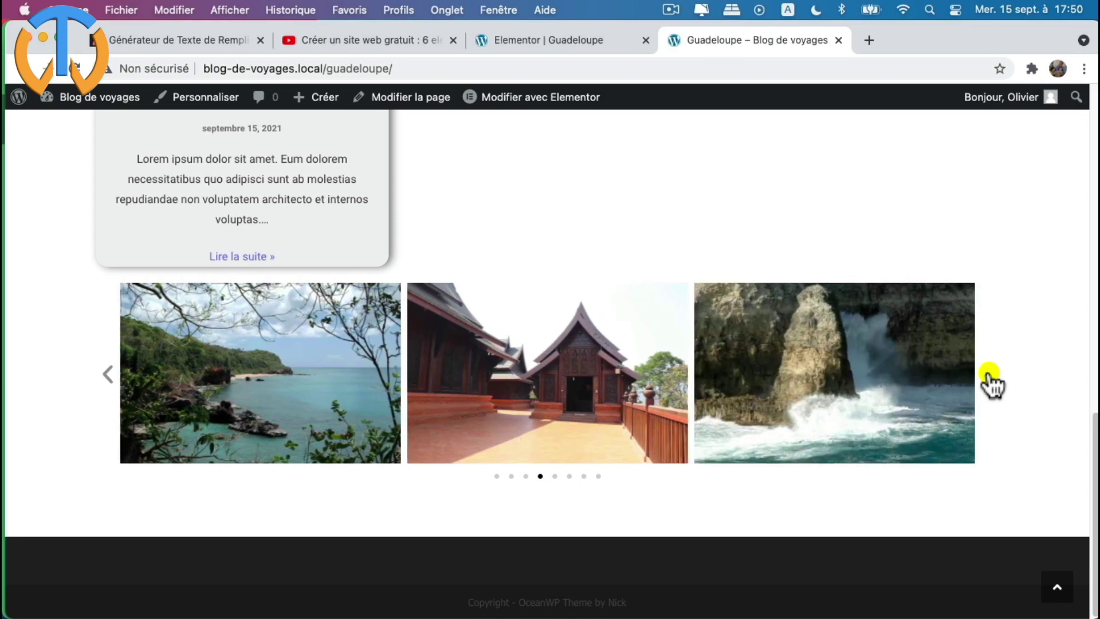
left_click(987, 380)
- Open the carousel's rocky peak photo in the lightbox, browse the following photos, close it and check the gap below the articles
left_click(542, 385)
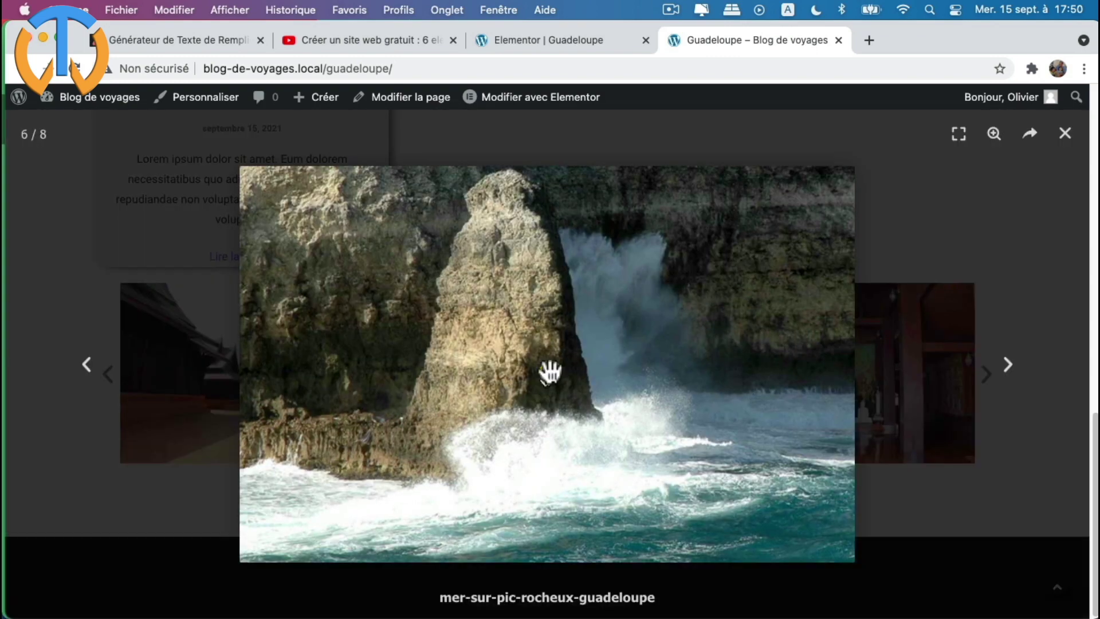
left_click(1011, 368)
left_click(1011, 368)
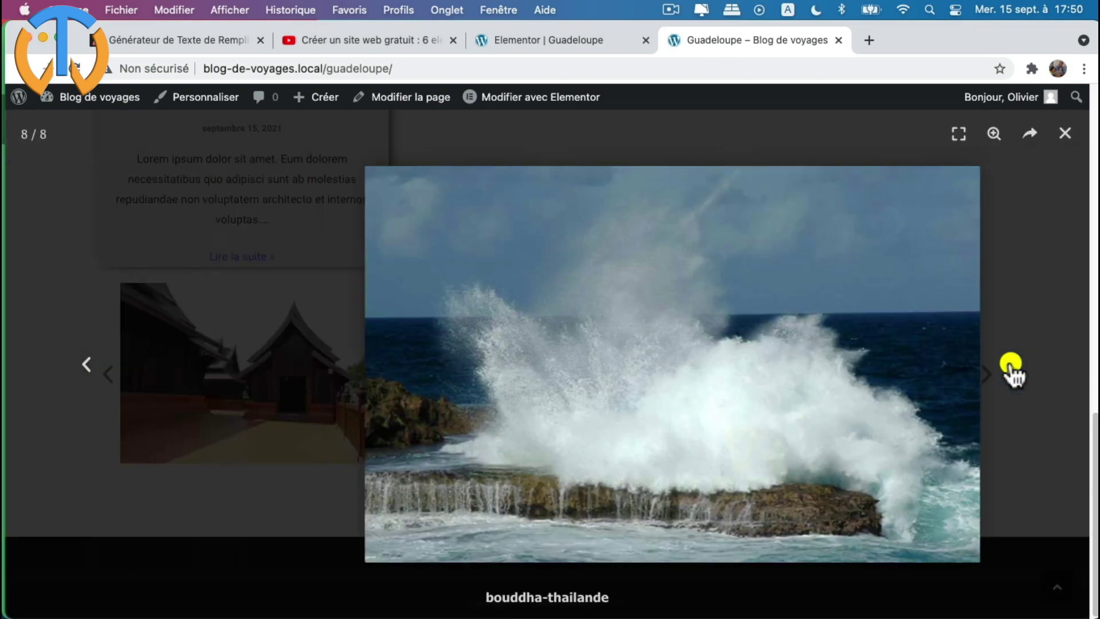
left_click(1011, 367)
left_click(1011, 368)
left_click(1006, 252)
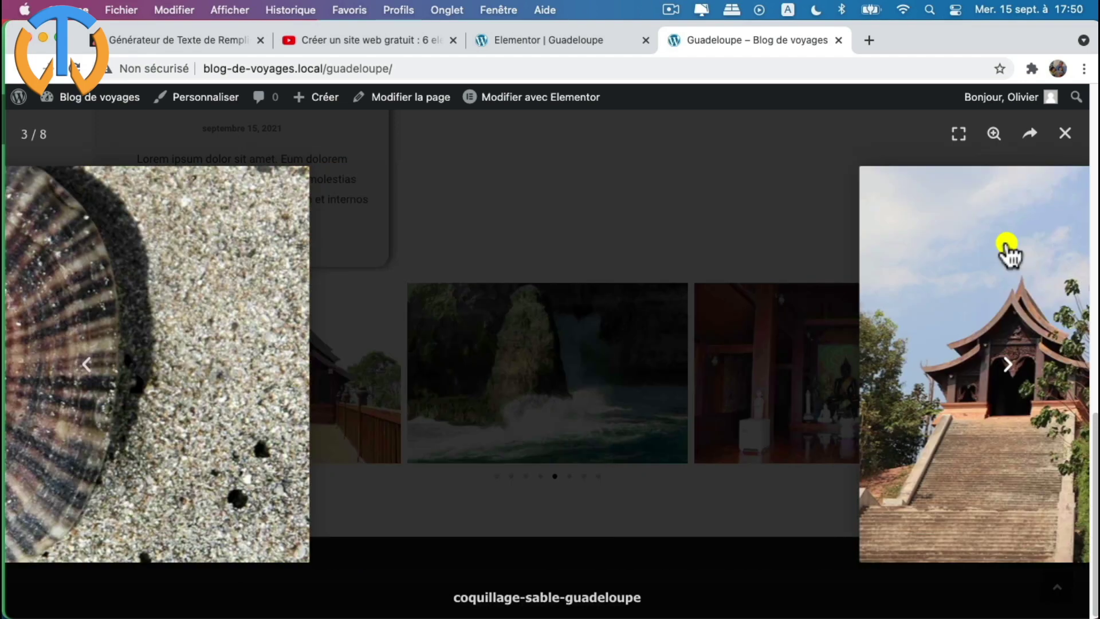
left_click(1068, 135)
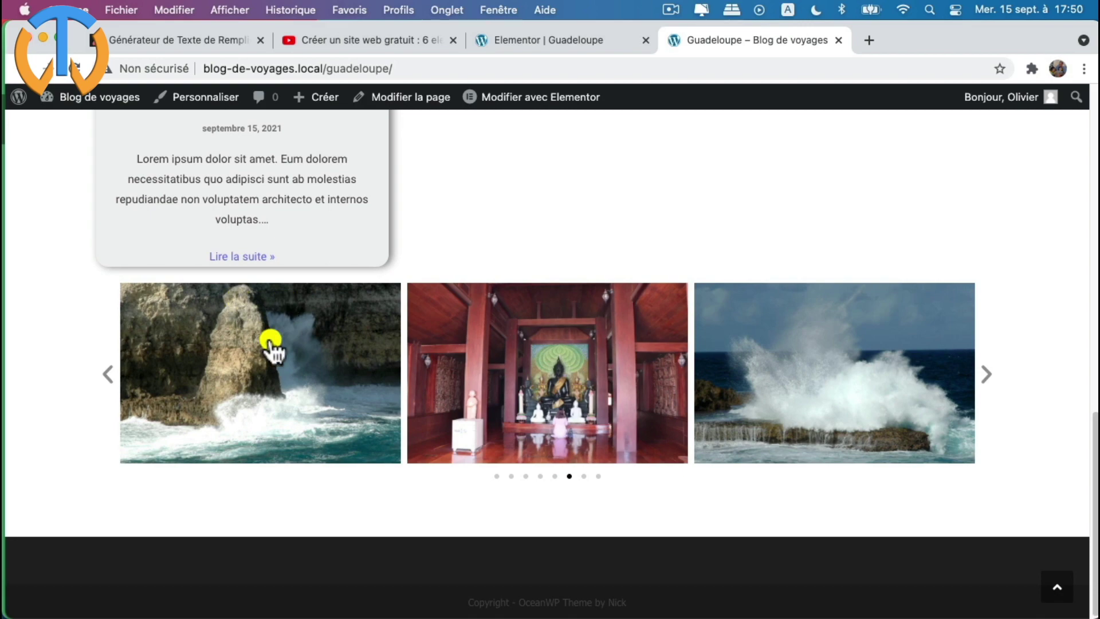
scroll(271, 347, "up", 5)
scroll(309, 508, "down", 1)
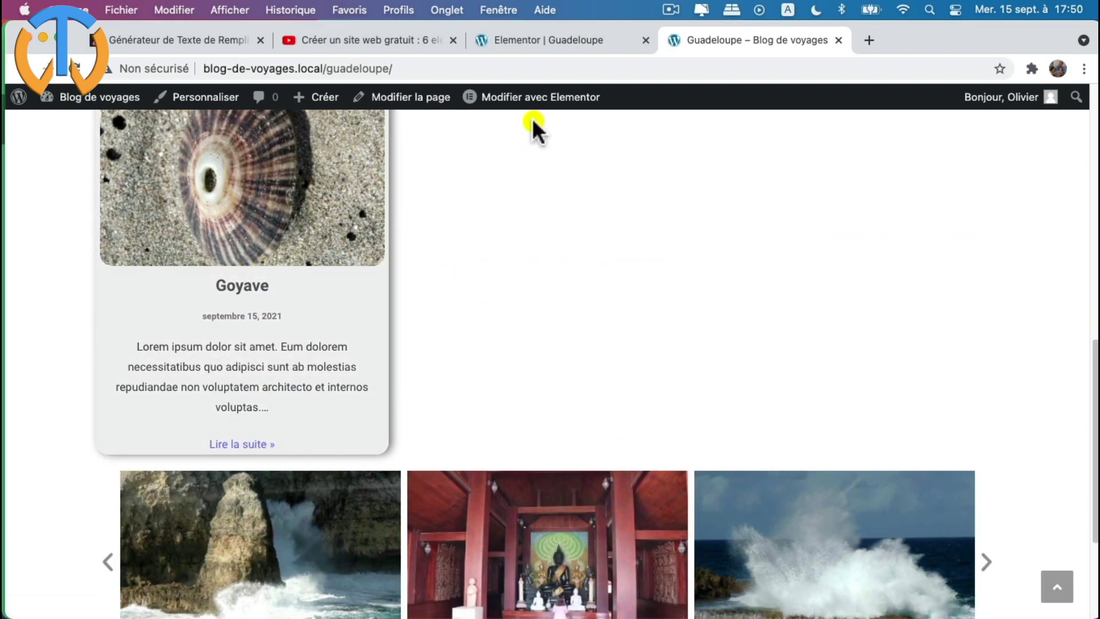
- Back in the Guadeloupe page editor, add a single-column section between the article grid and the carousel
left_click(566, 36)
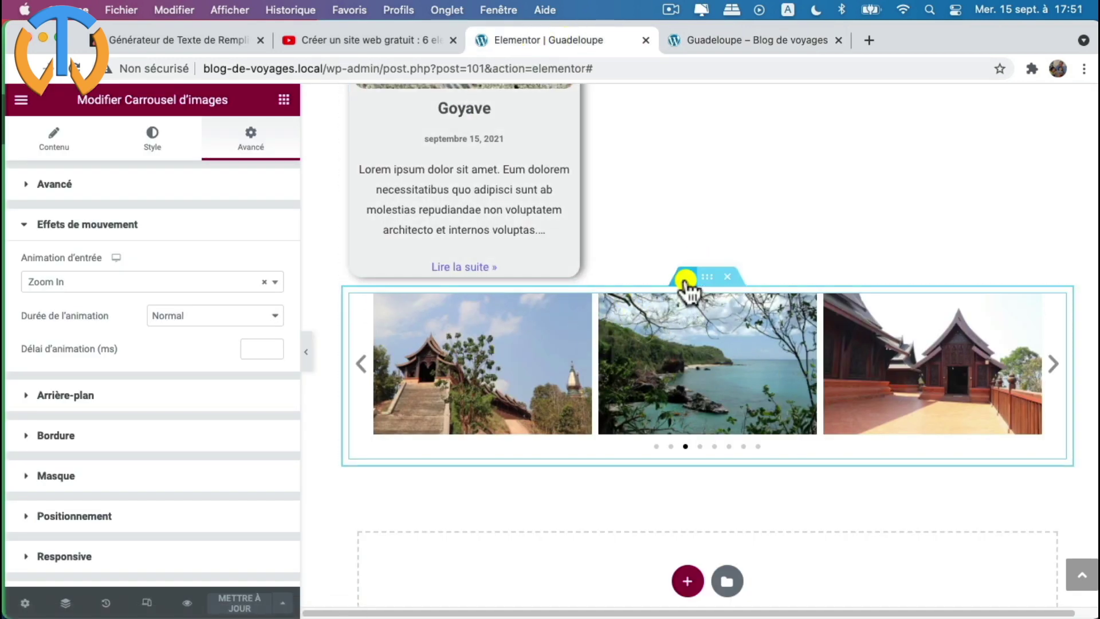
left_click(686, 280)
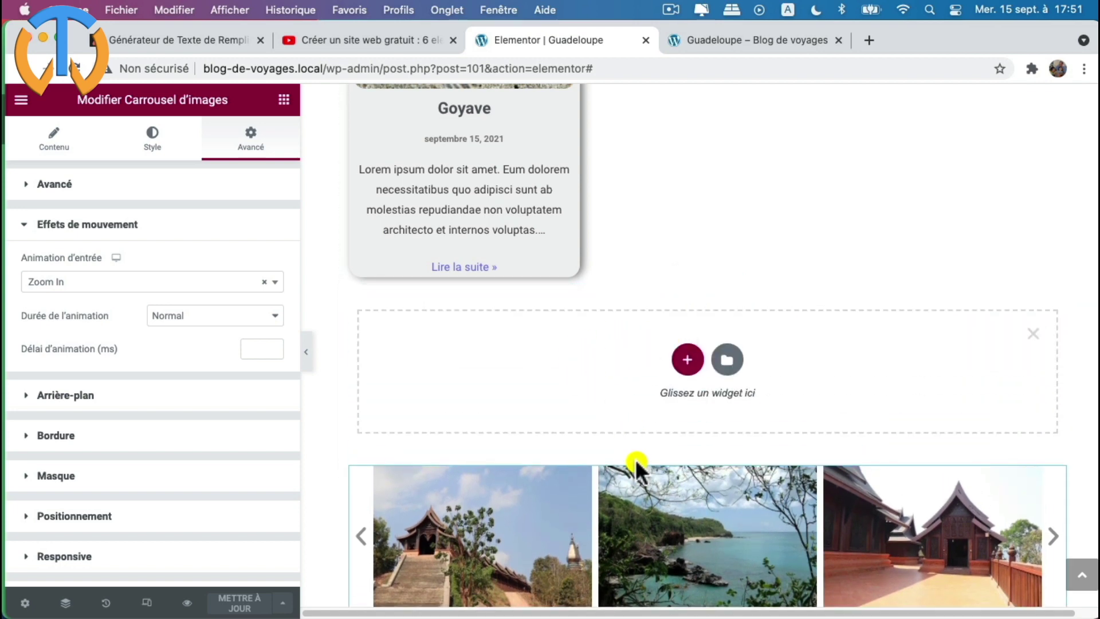
left_click(688, 360)
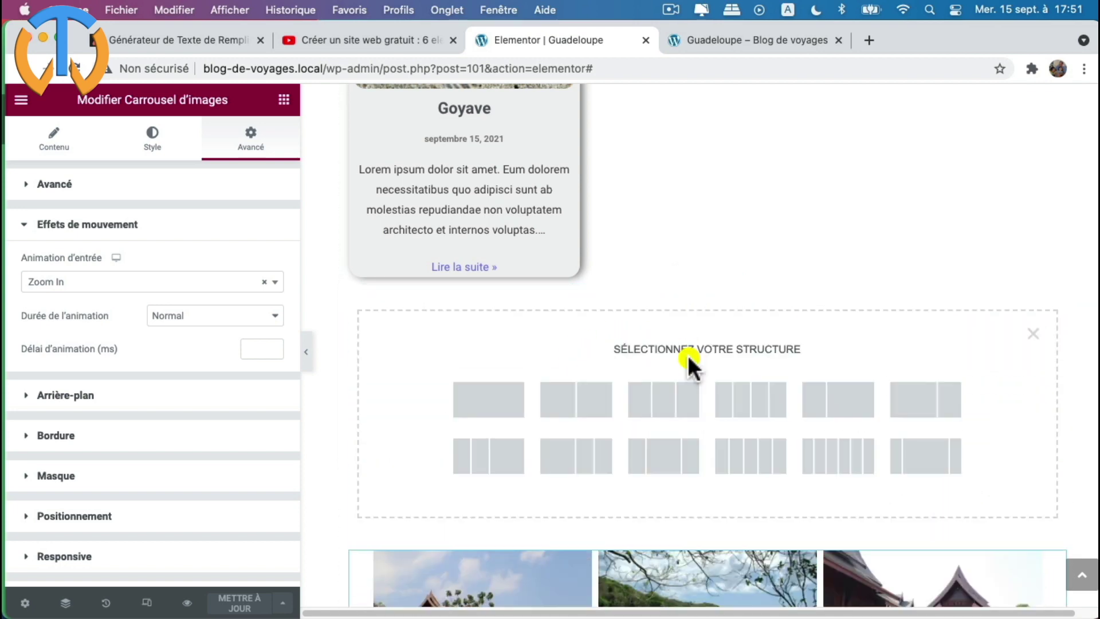
left_click(489, 404)
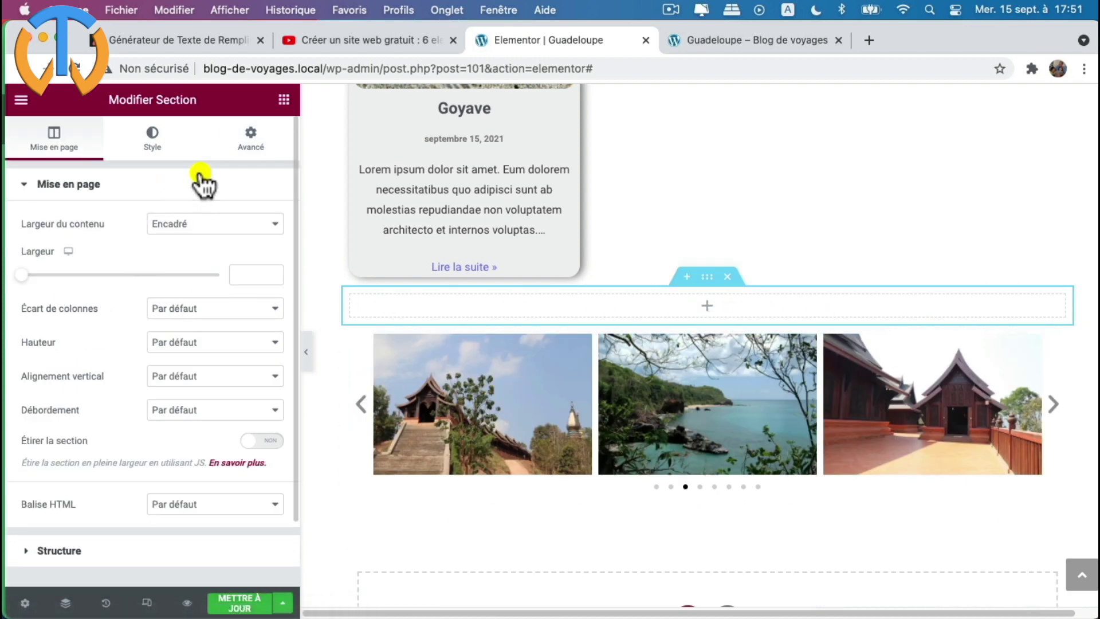
- Place a Séparateur widget in the empty section, set its width to 64 % and centre it
left_click(709, 309)
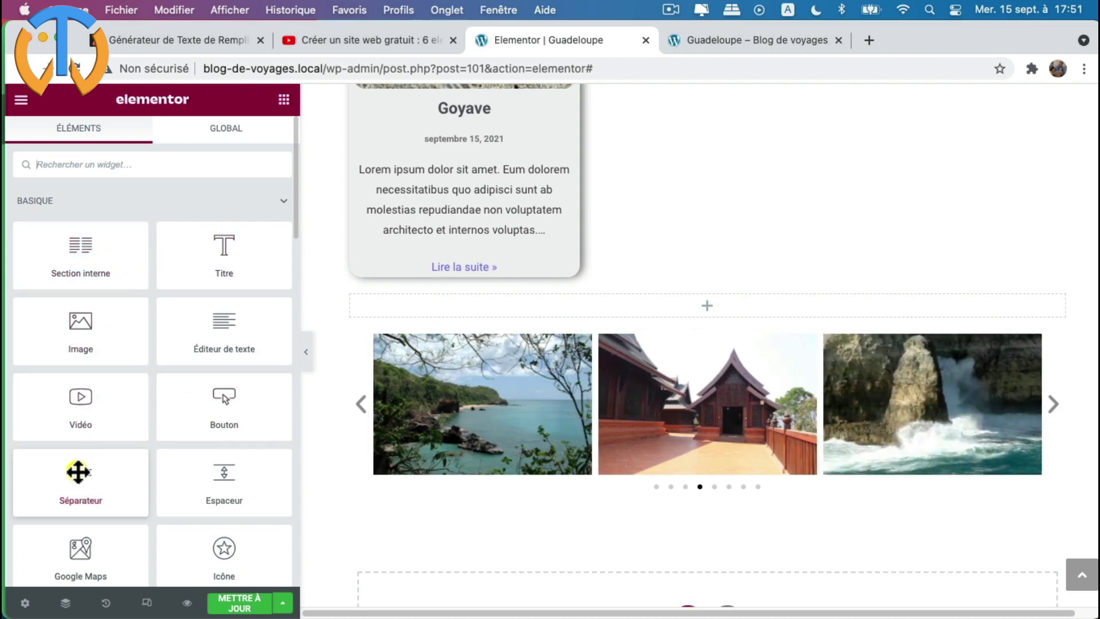
left_click_drag(81, 473, 576, 300)
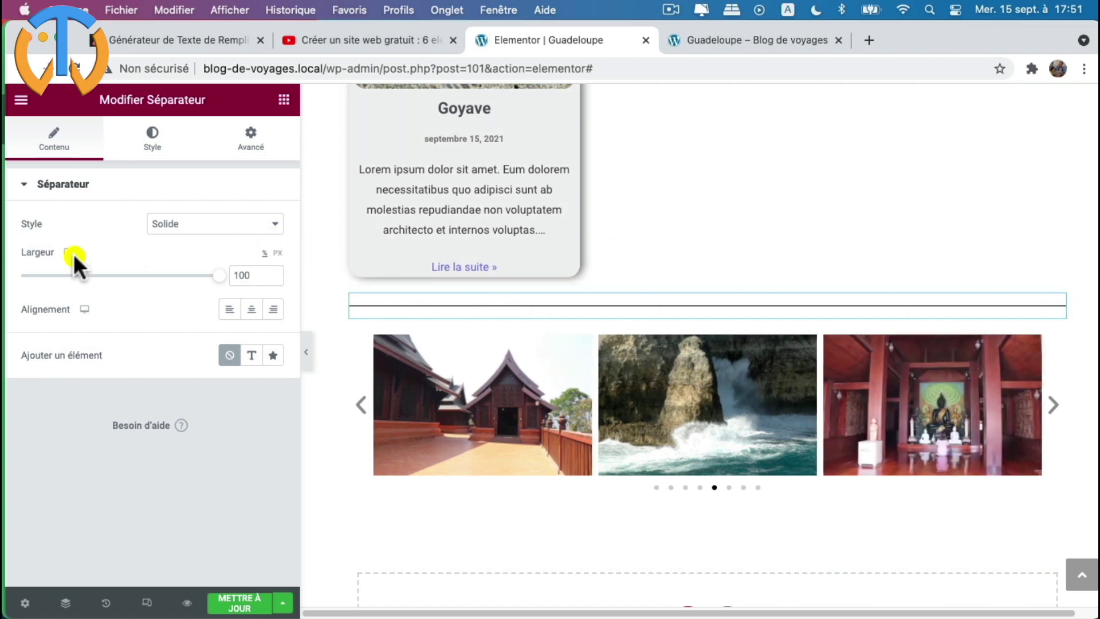
left_click_drag(217, 276, 147, 276)
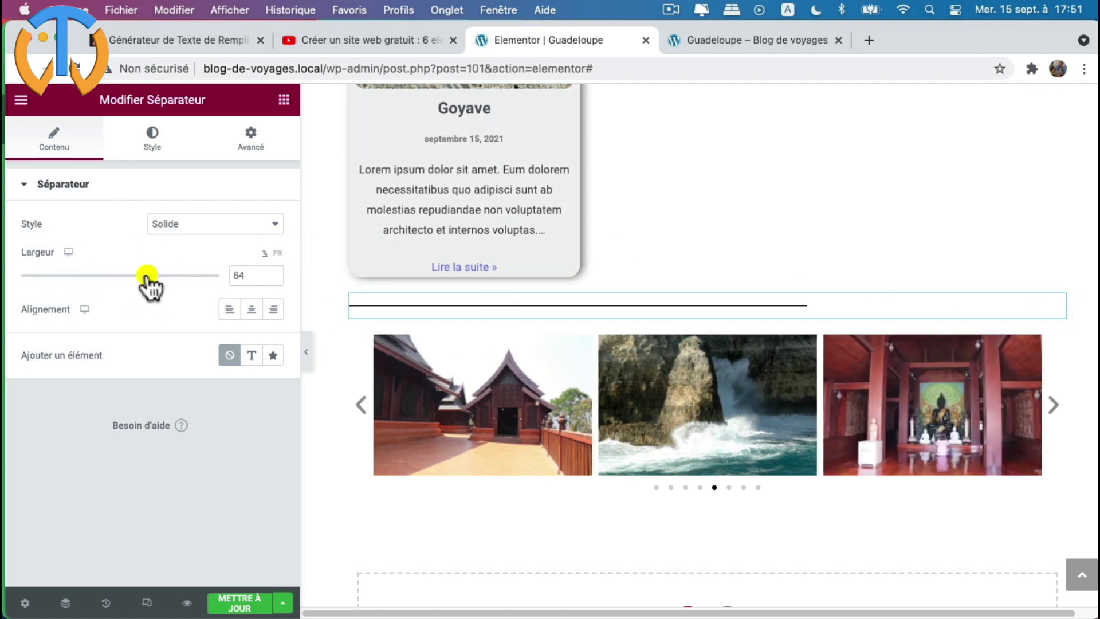
left_click(253, 309)
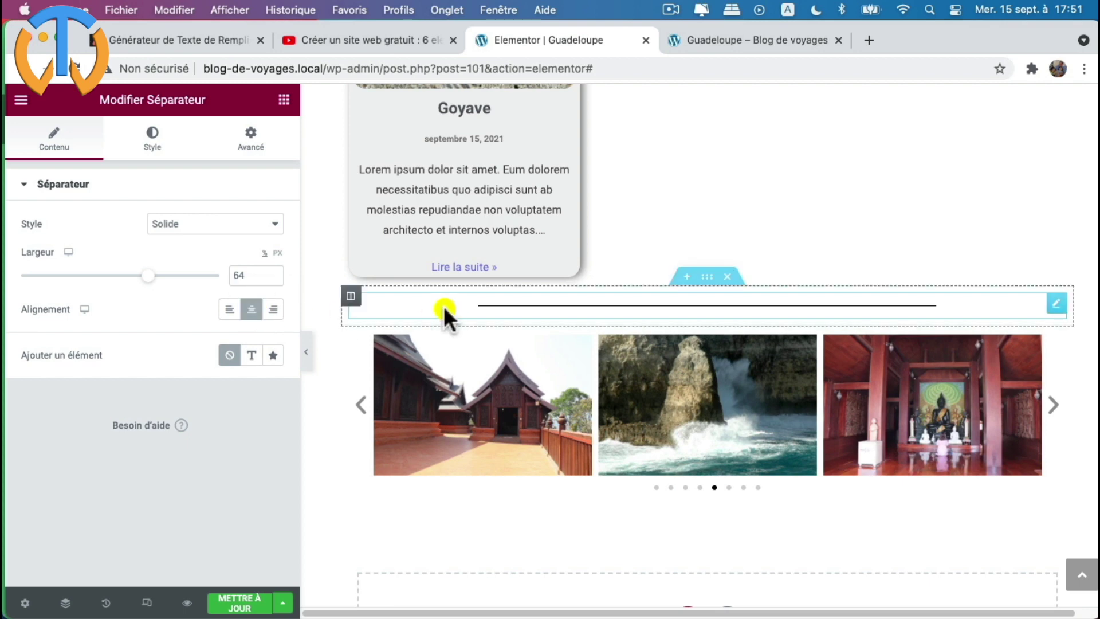
- Try the Flèches and Rayures styles on the separator, and settle on the Zigzag line style
left_click(223, 230)
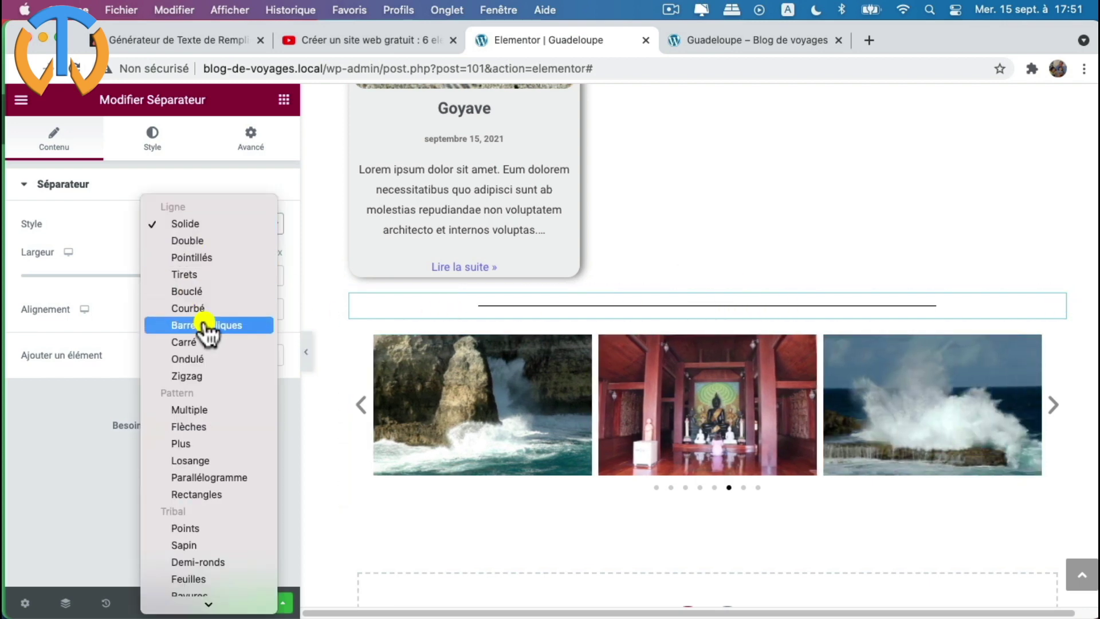
left_click(186, 422)
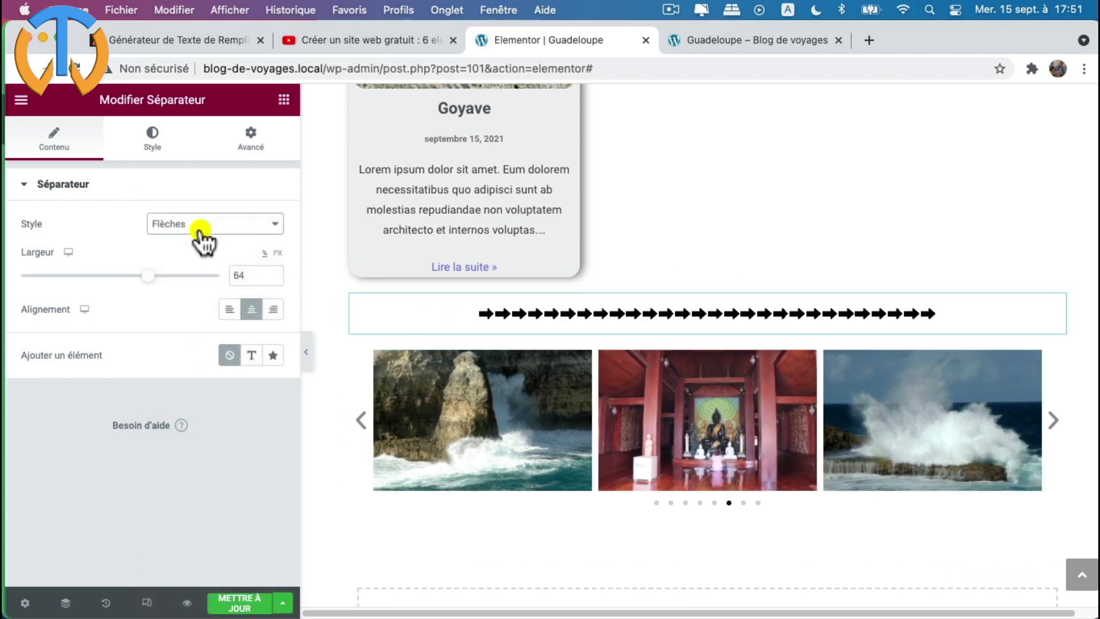
left_click(200, 229)
left_click(201, 384)
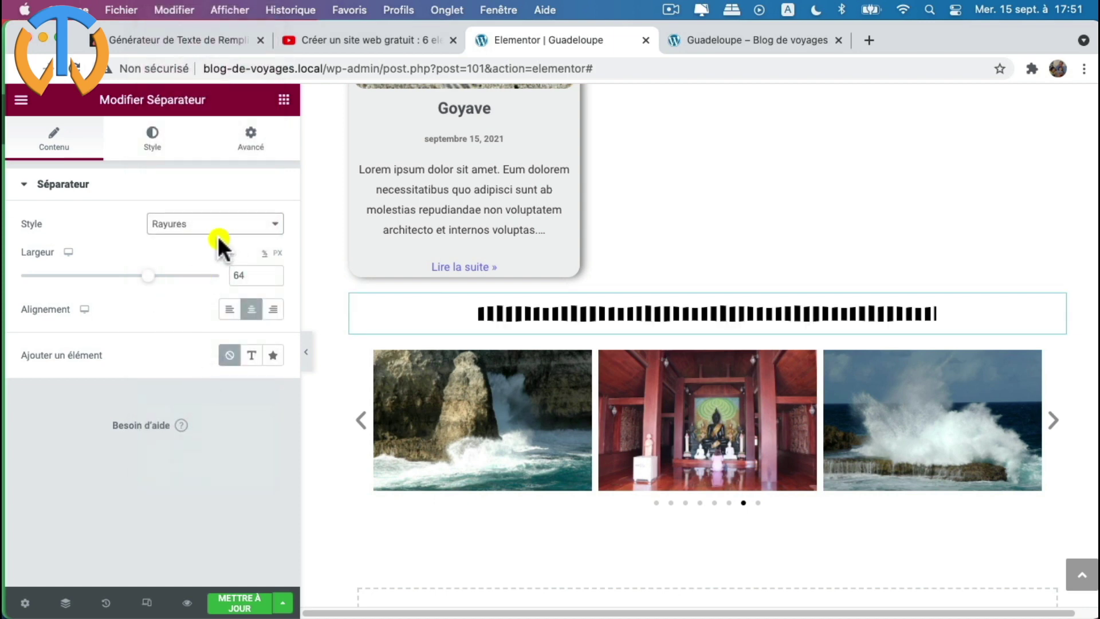
left_click(215, 230)
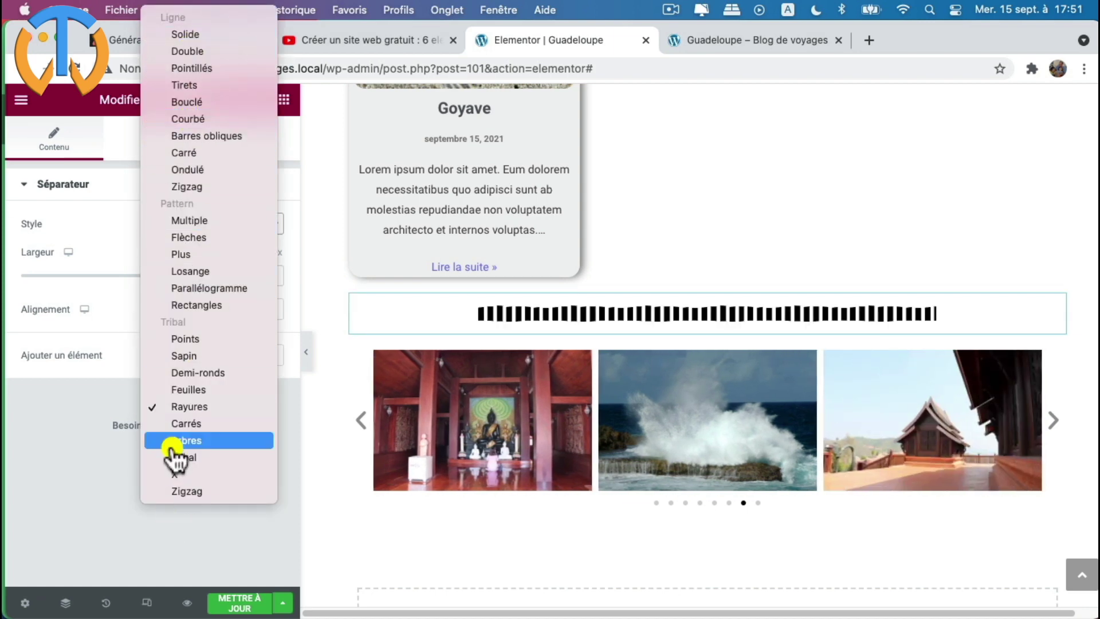
left_click(187, 186)
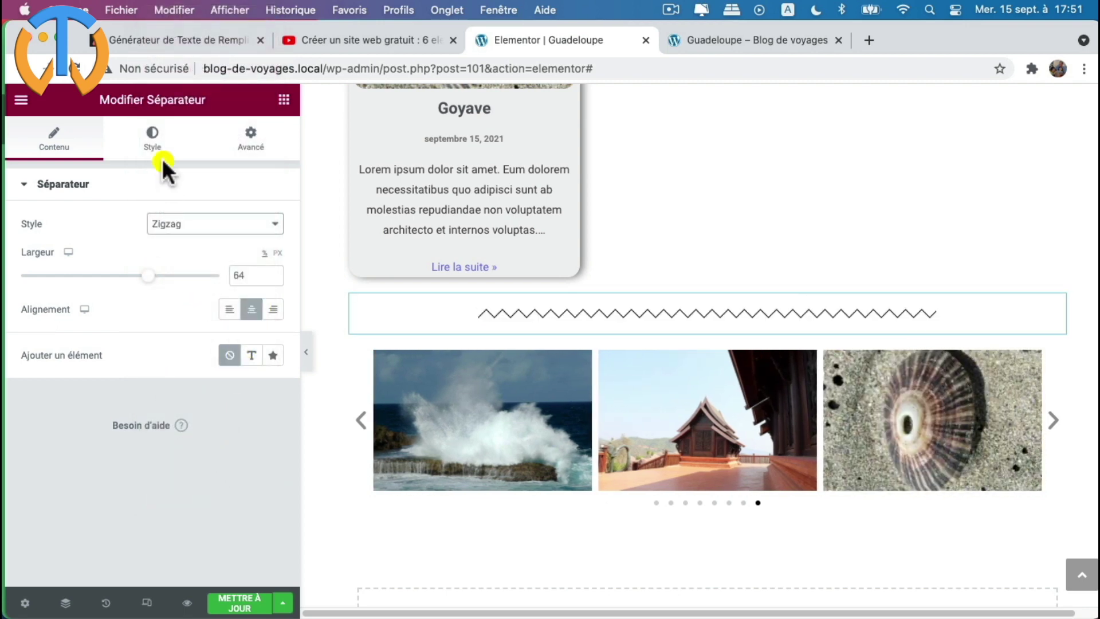
- Set the separator's colour to dark grey and its Taille to 19,6
left_click(153, 141)
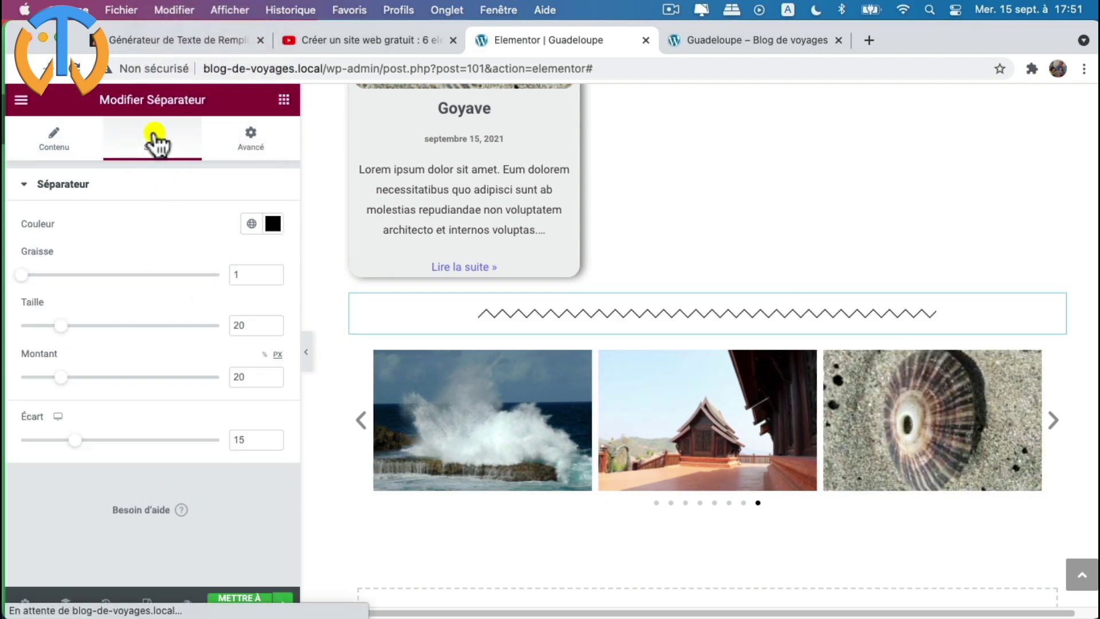
left_click(273, 225)
left_click_drag(88, 417, 91, 356)
left_click(162, 200)
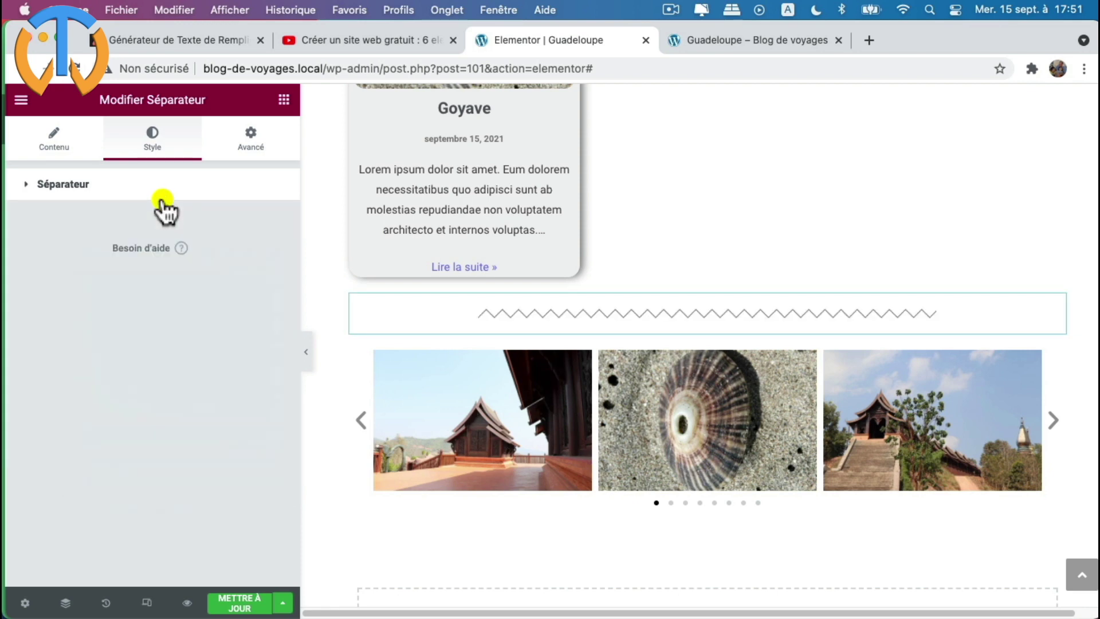
left_click(34, 195)
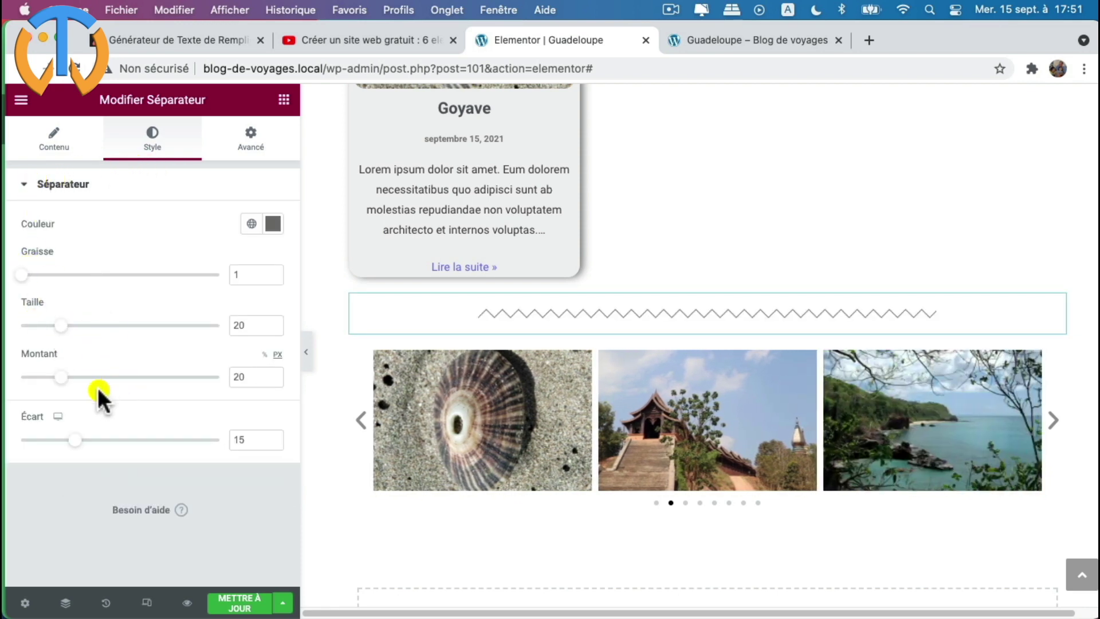
mouse_move(65, 328)
left_mouse_down()
mouse_move(86, 327)
mouse_move(60, 327)
left_mouse_up()
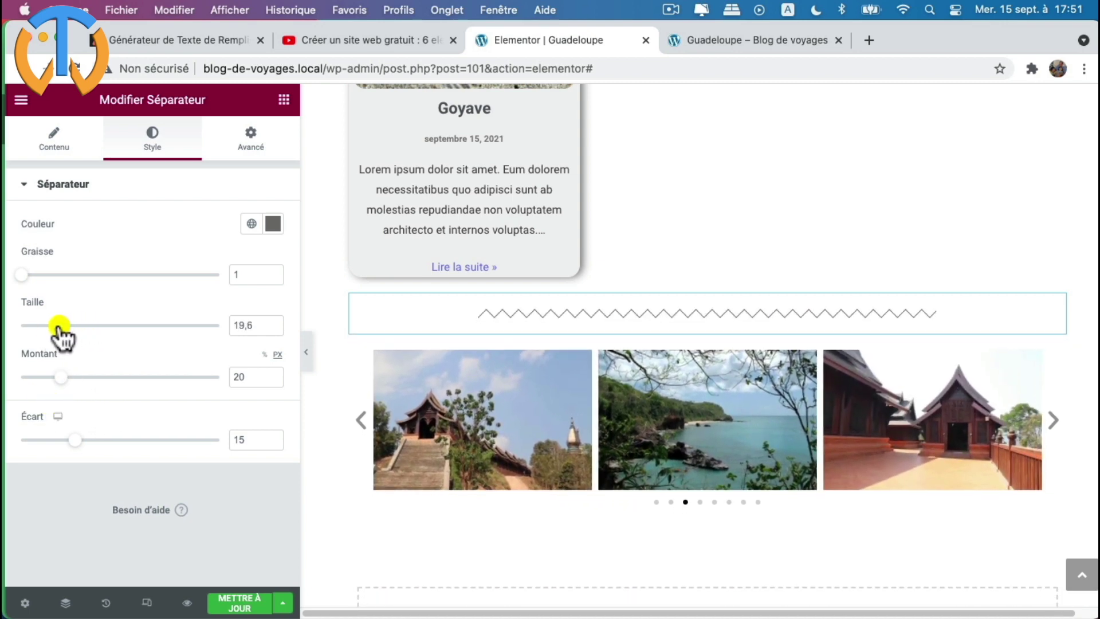
- Give the separator the Slide In Left entrance animation and update the page
left_click(253, 141)
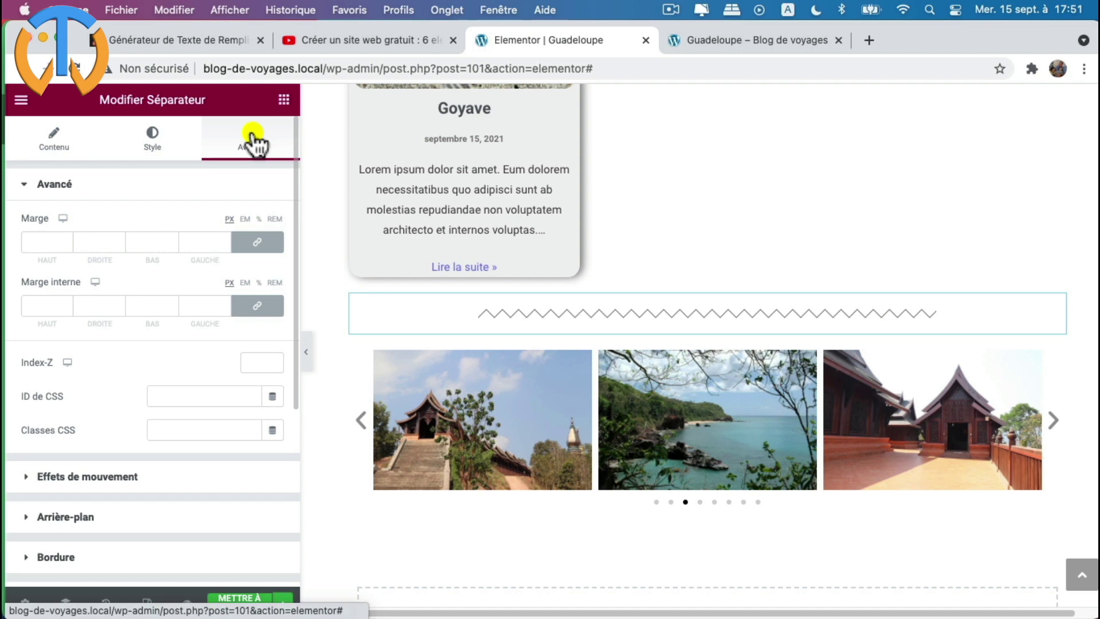
scroll(154, 401, "down", 5)
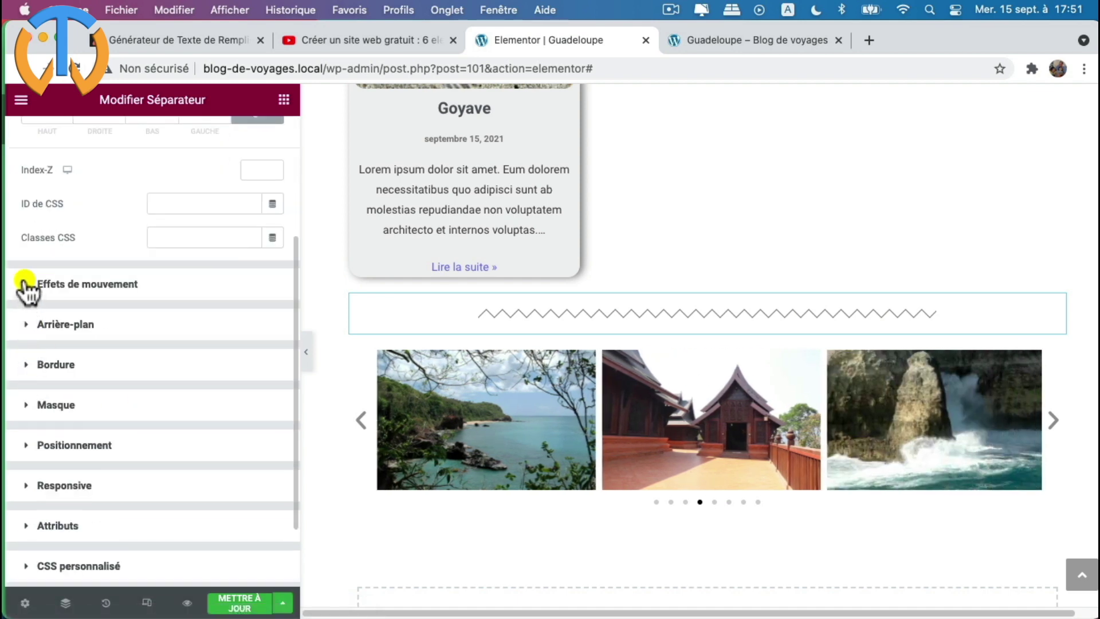
left_click(25, 286)
left_click(96, 284)
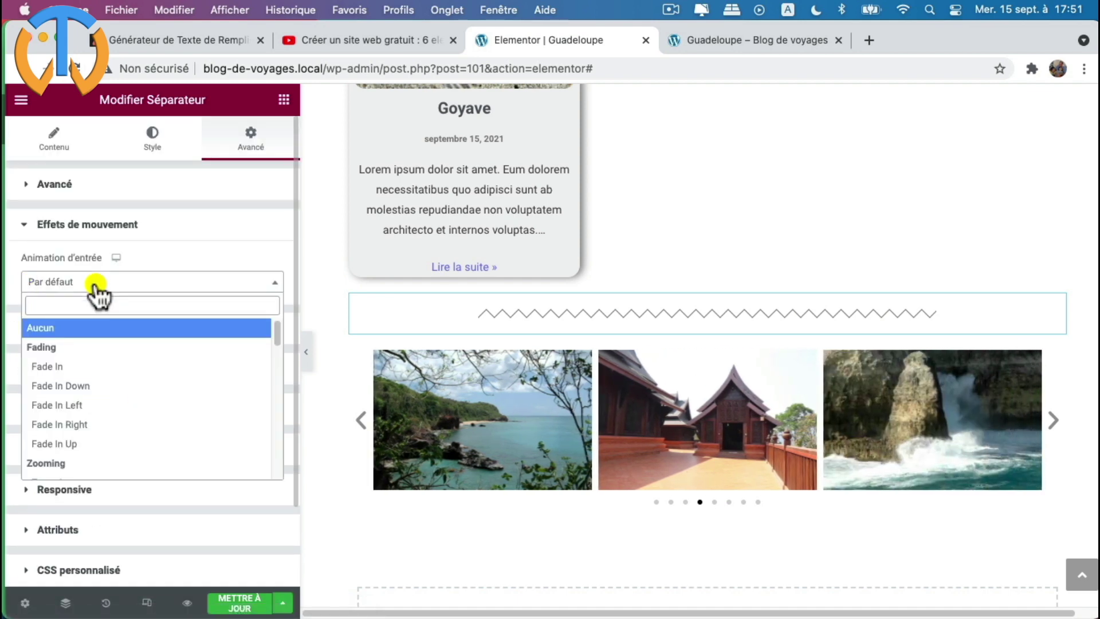
scroll(147, 413, "down", 5)
scroll(147, 413, "down", 2)
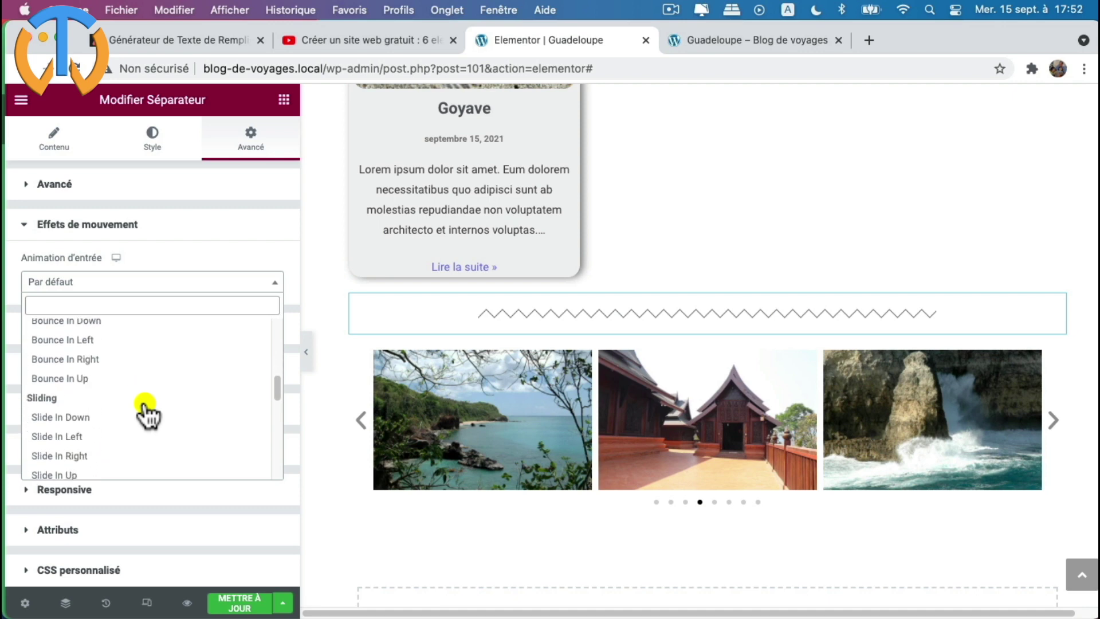
left_click(67, 439)
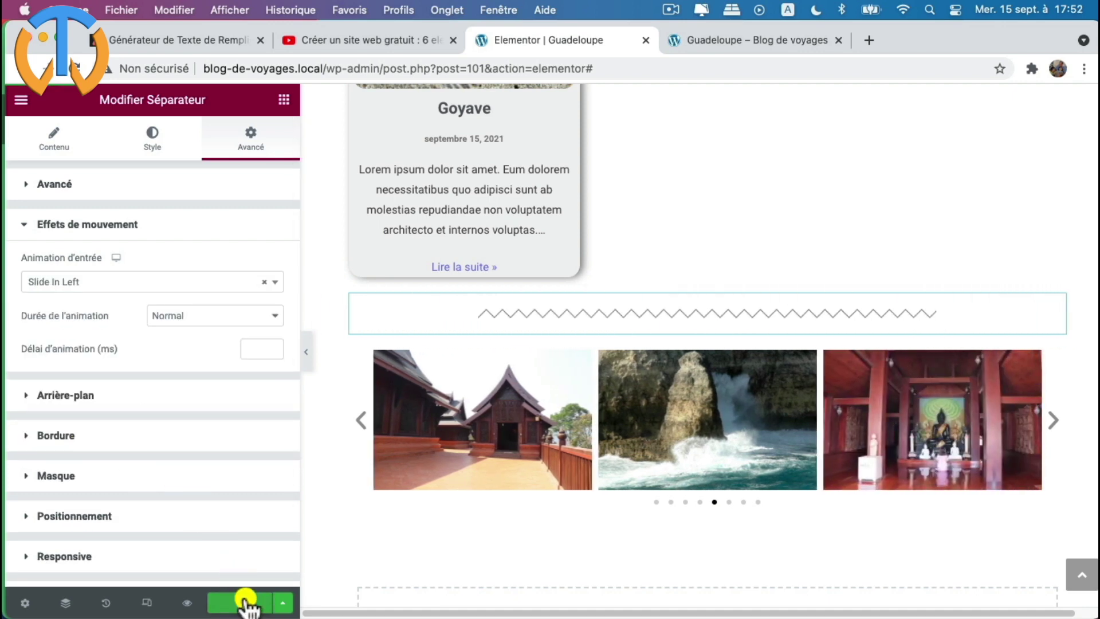
- Reload the published Guadeloupe page, check the zigzag separator and advance the carousel below it through several photos
left_click(762, 40)
scroll(468, 251, "up", 10)
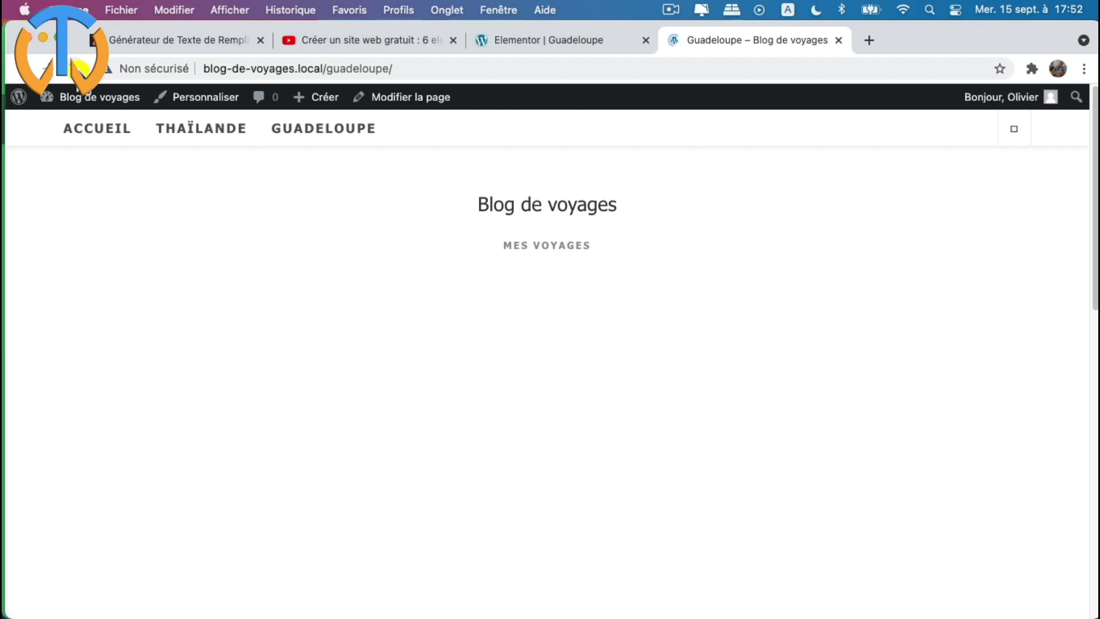
scroll(401, 344, "down", 1)
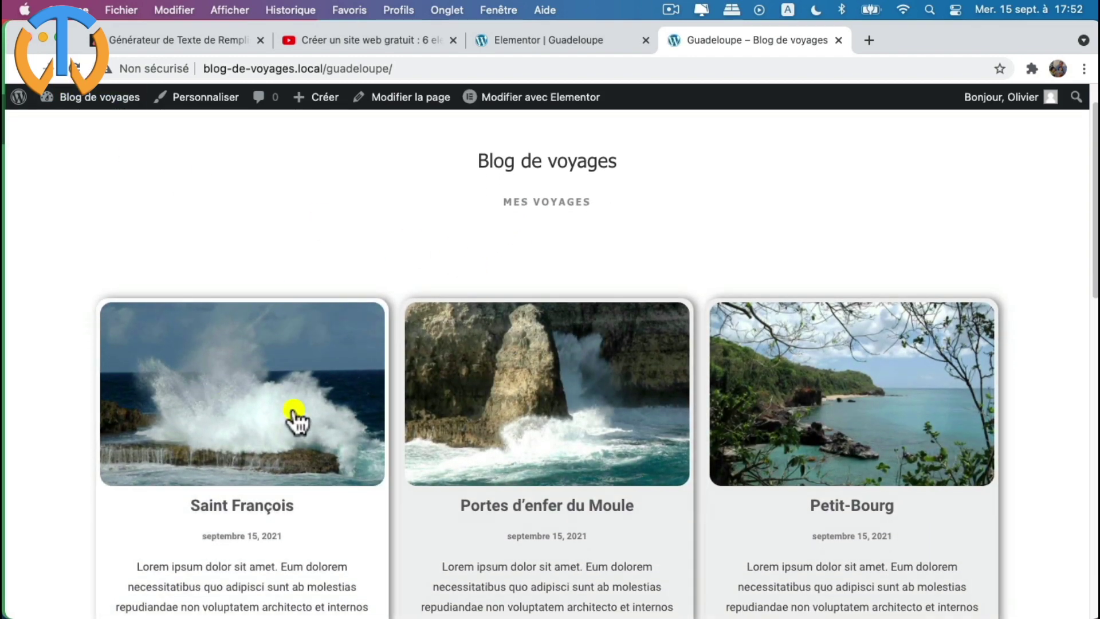
scroll(733, 367, "down", 4)
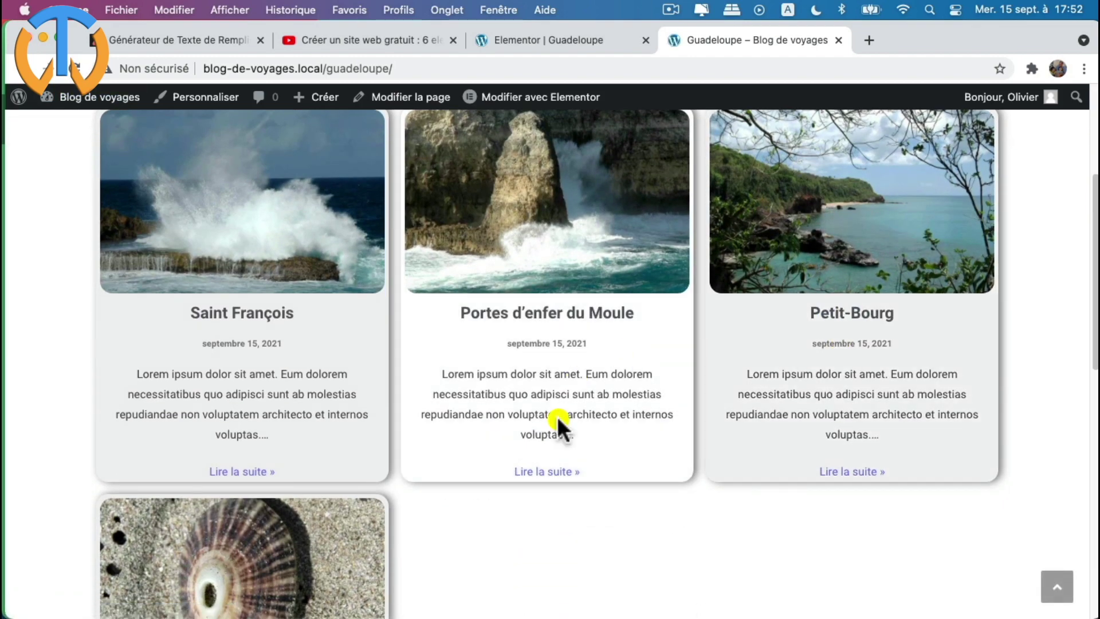
scroll(680, 438, "down", 12)
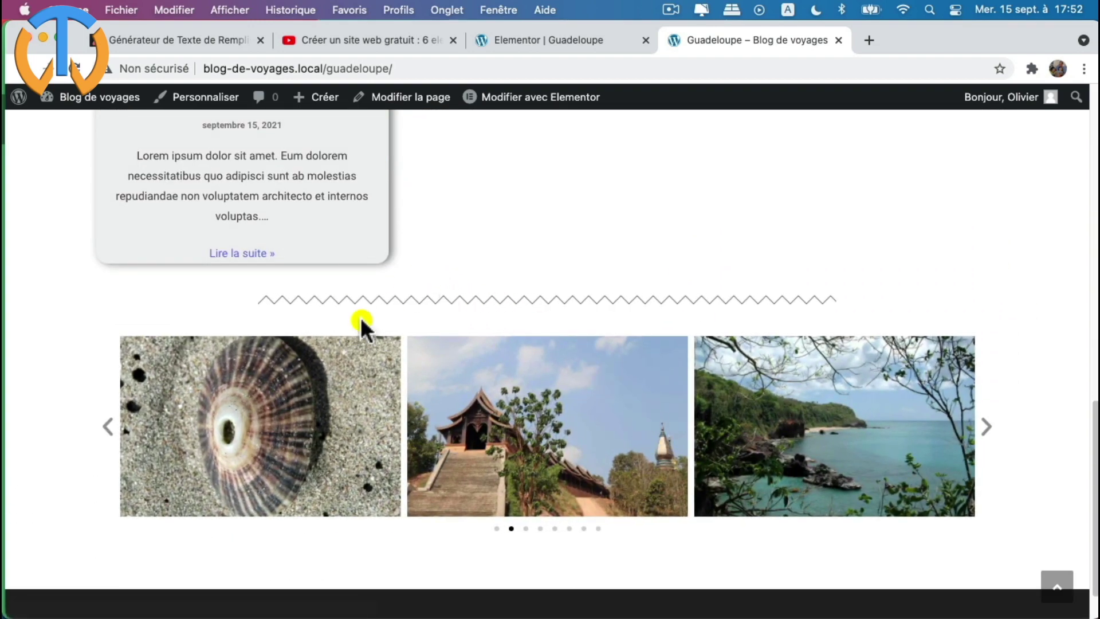
left_click(985, 430)
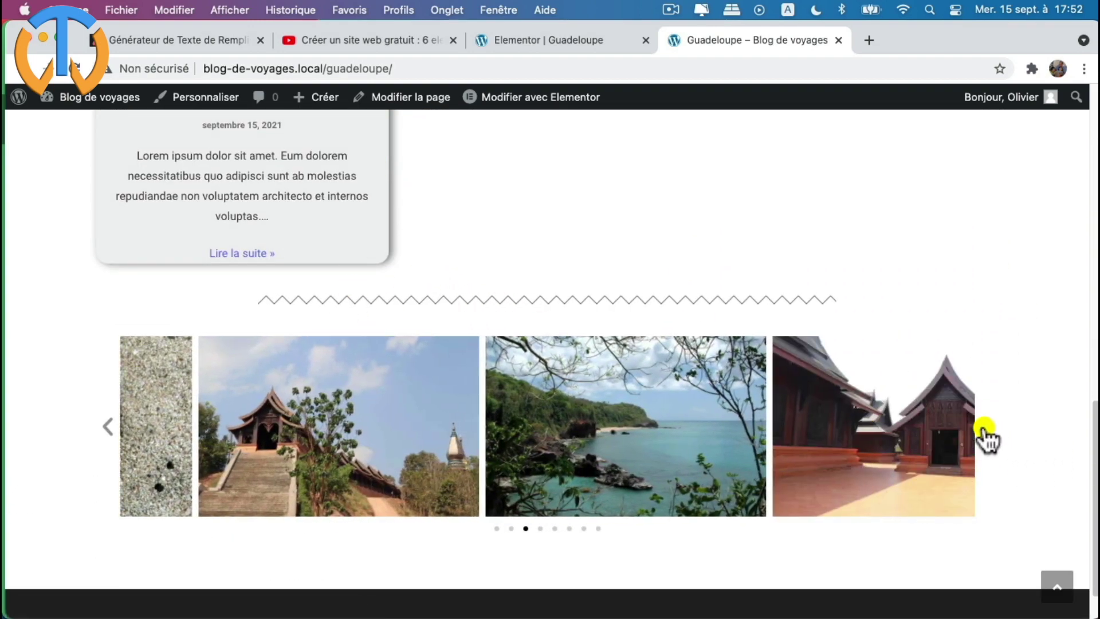
left_click(985, 431)
left_click(984, 431)
left_click(982, 433)
- Open the full Portes d'enfer du Moule article from the grid and examine its layout from top to bottom
scroll(727, 422, "up", 8)
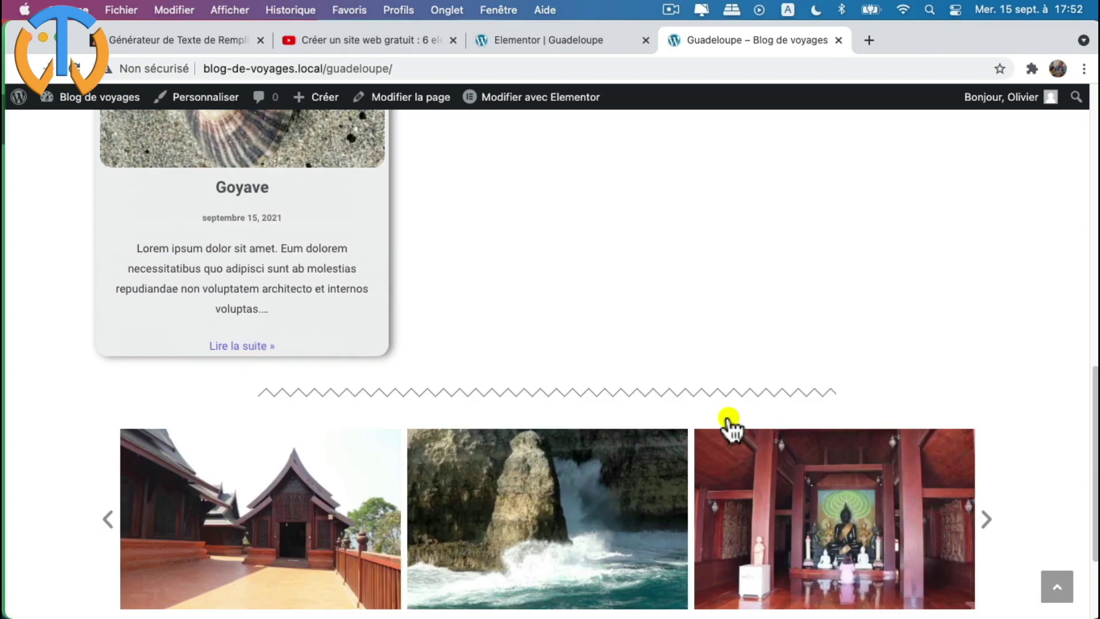
left_click(536, 285)
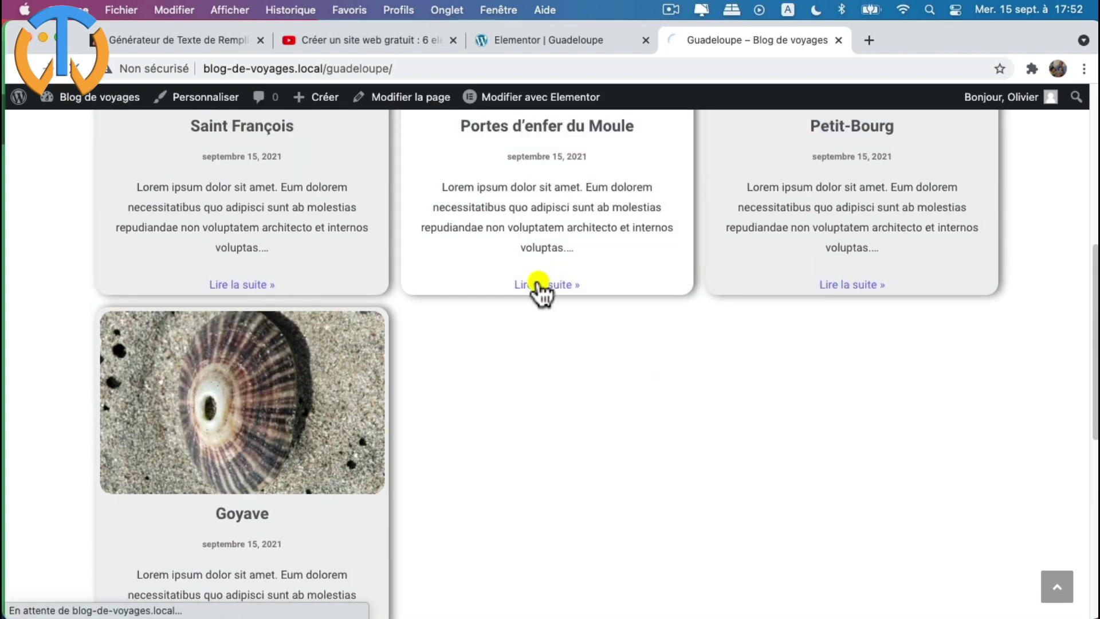
scroll(566, 335, "down", 10)
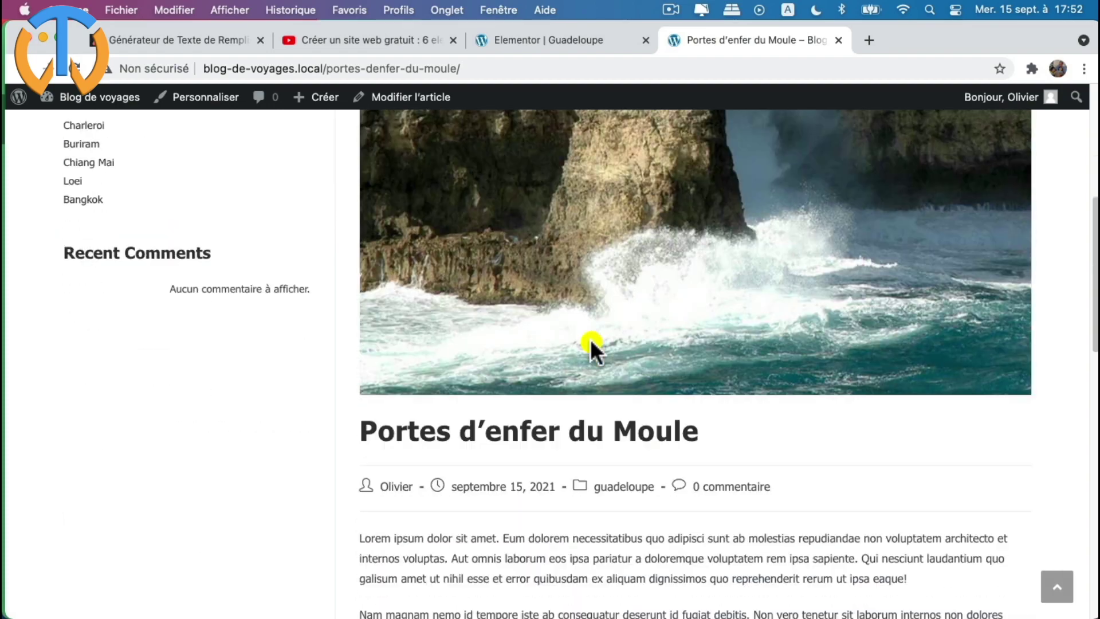
scroll(591, 342, "down", 10)
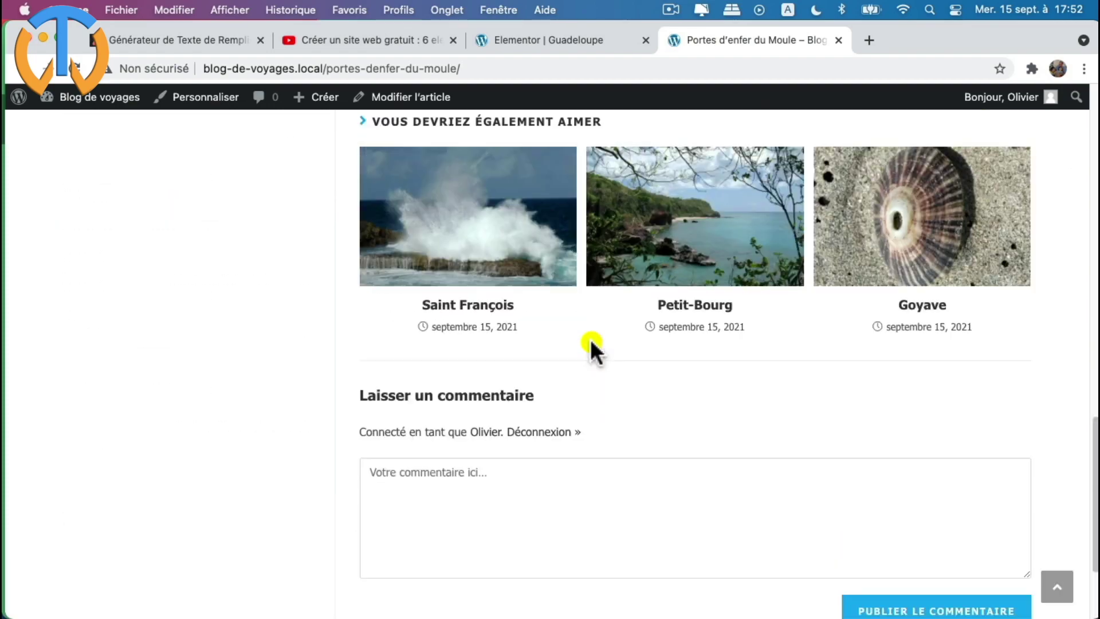
scroll(591, 343, "up", 20)
scroll(590, 338, "up", 2)
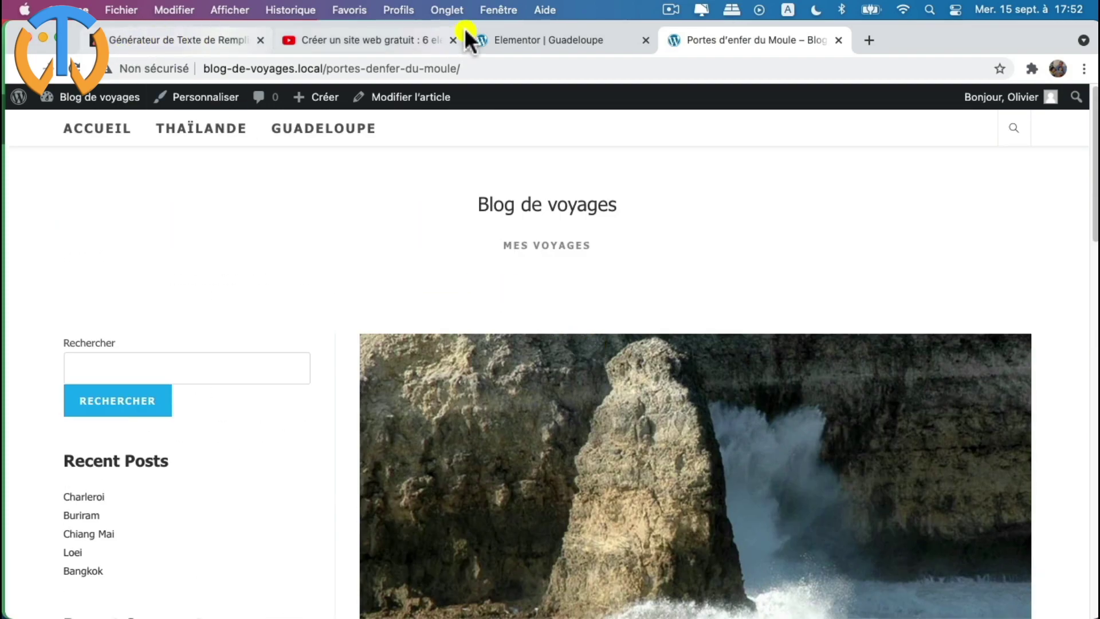
- Leave the Guadeloupe page's Elementor editor for WordPress and open the list of all articles
left_click(527, 35)
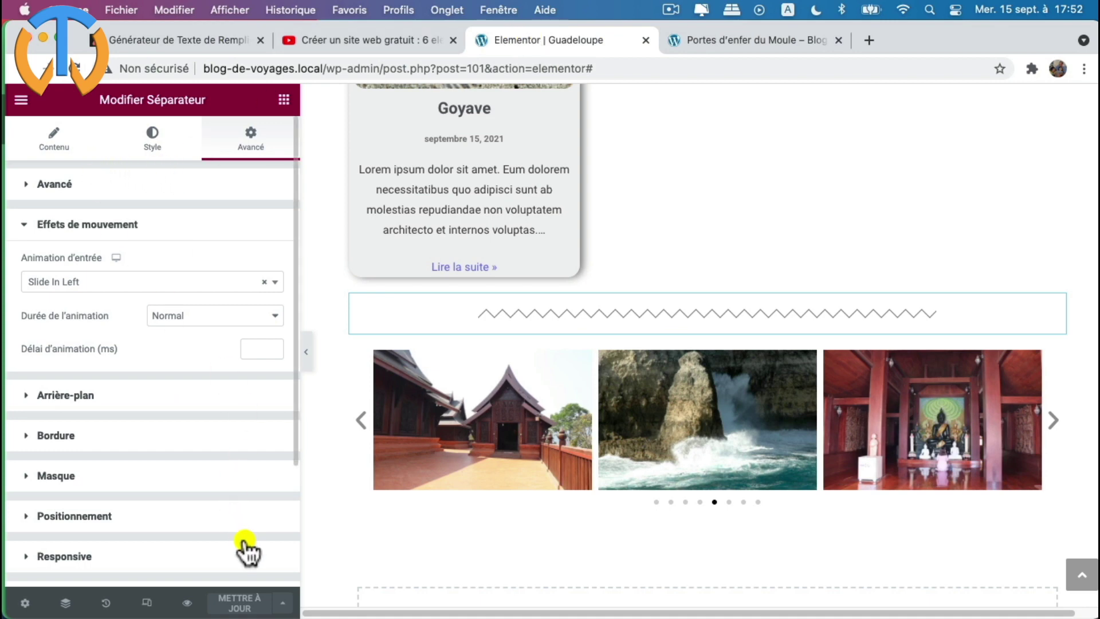
left_click(24, 103)
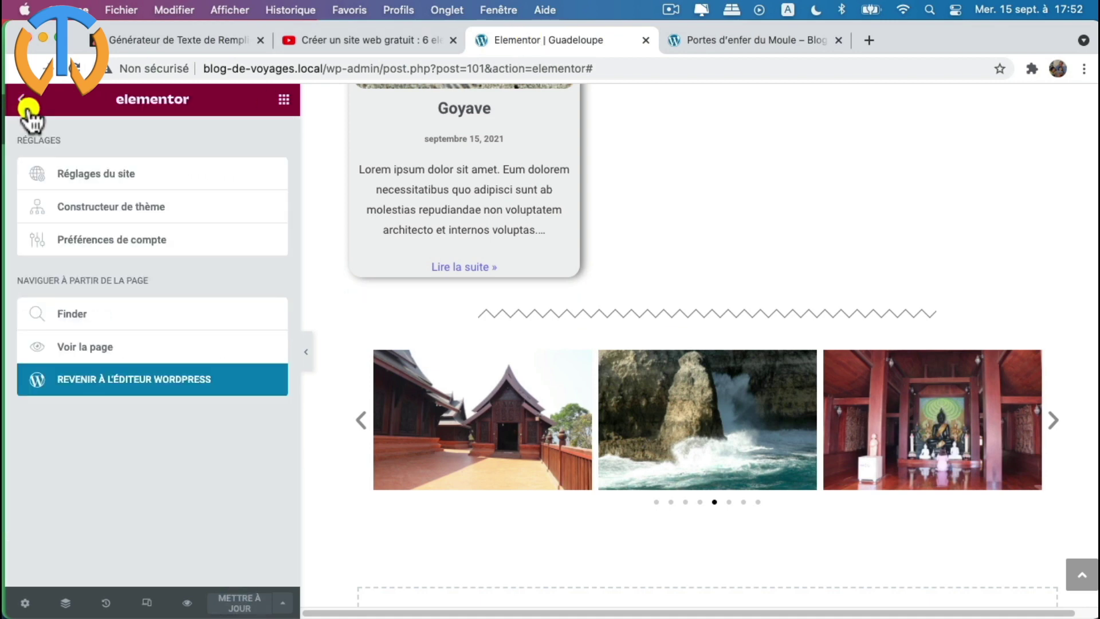
left_click(109, 372)
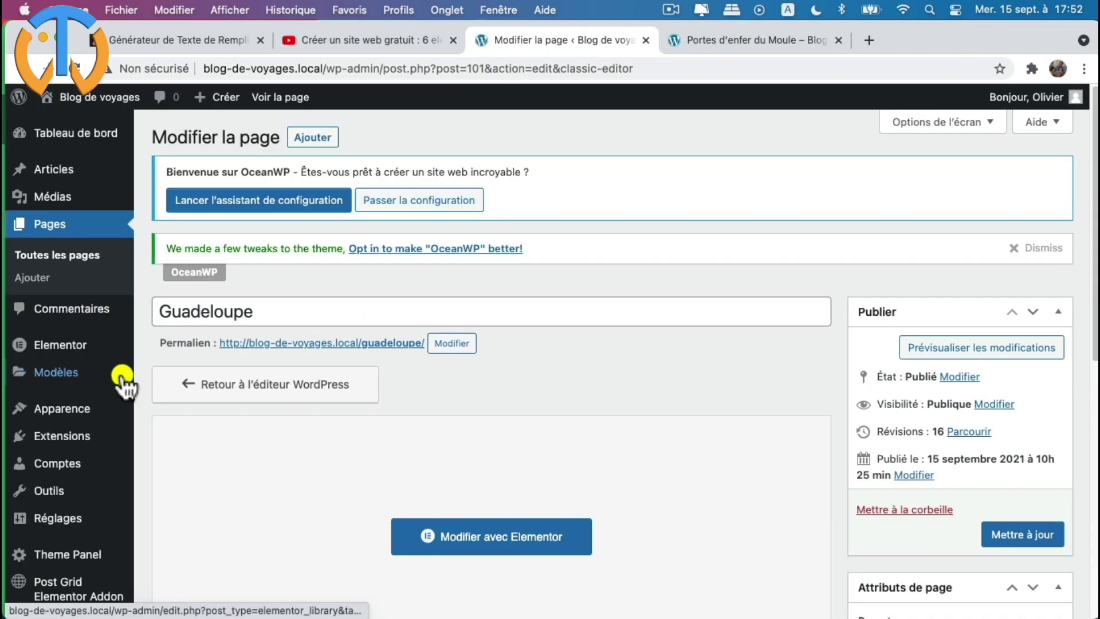
mouse_move(60, 171)
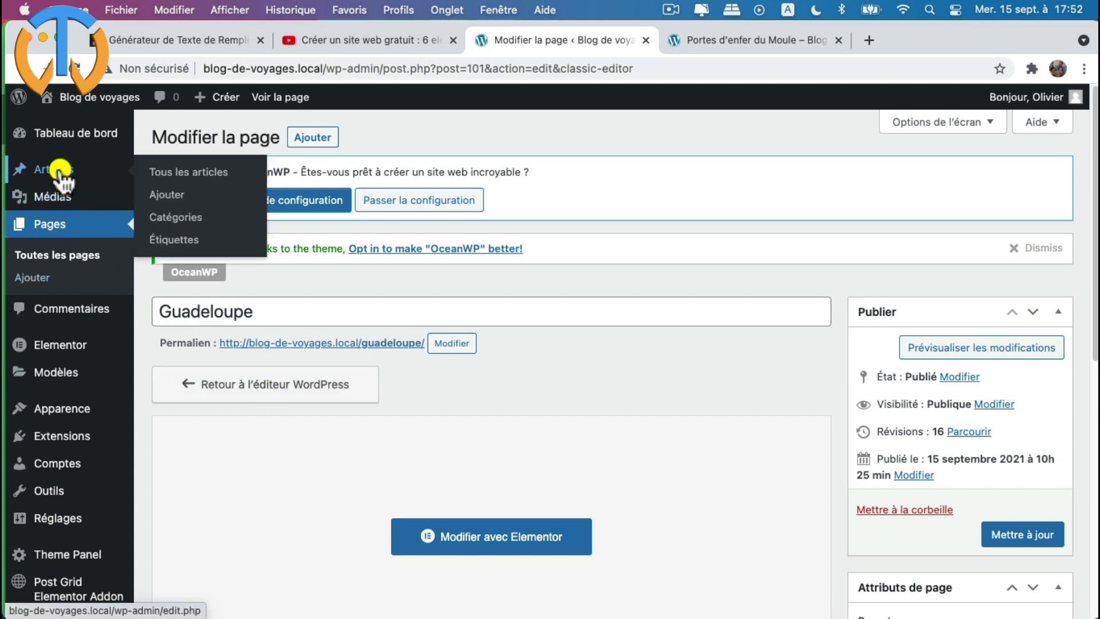
left_click(165, 172)
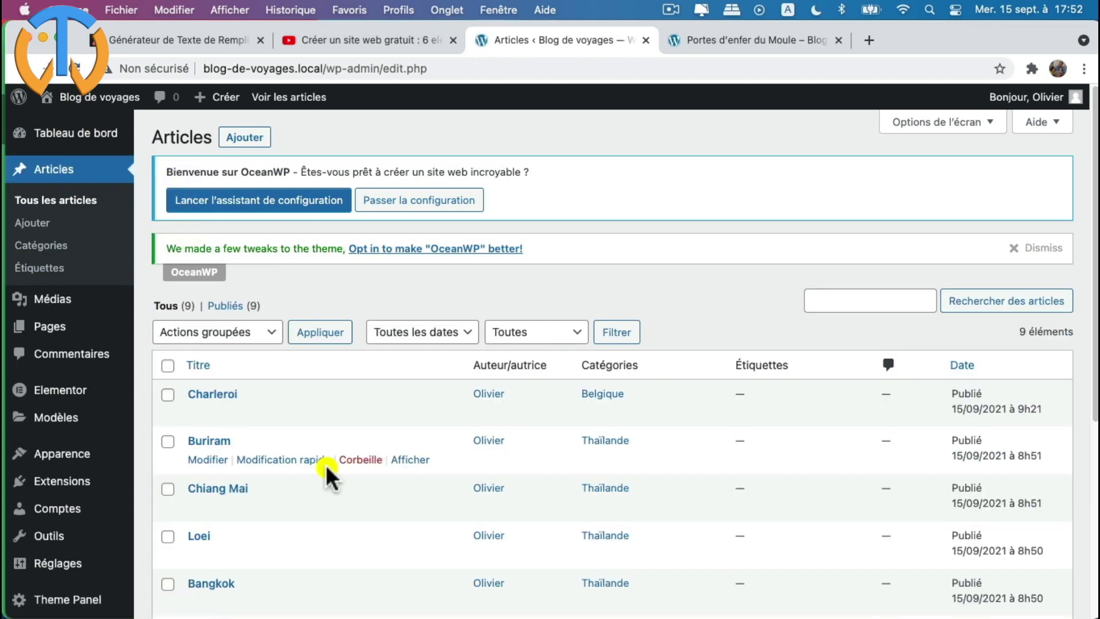
- Open the Loei article for editing and set its OceanWP content layout to Colonne latérale droite
scroll(326, 464, "down", 4)
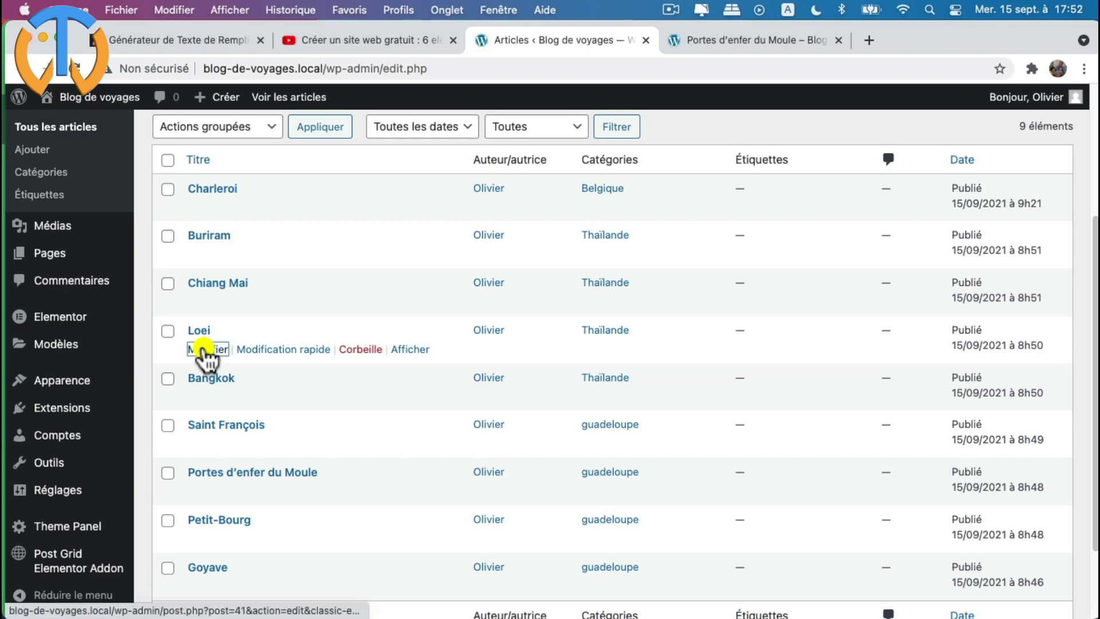
left_click(204, 351)
scroll(715, 500, "down", 15)
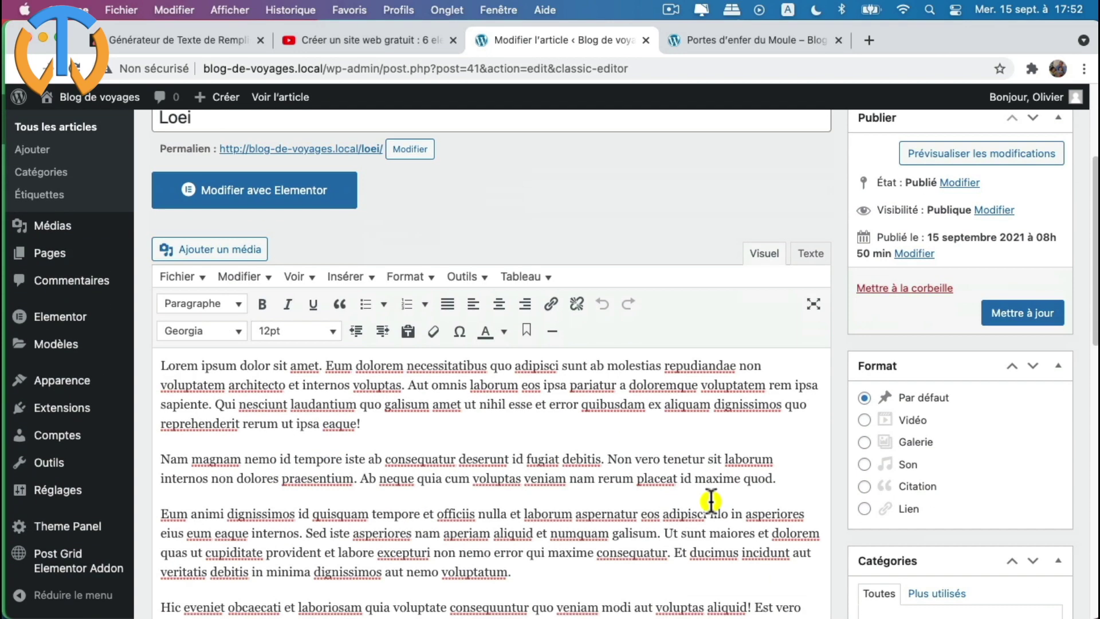
scroll(637, 356, "up", 4)
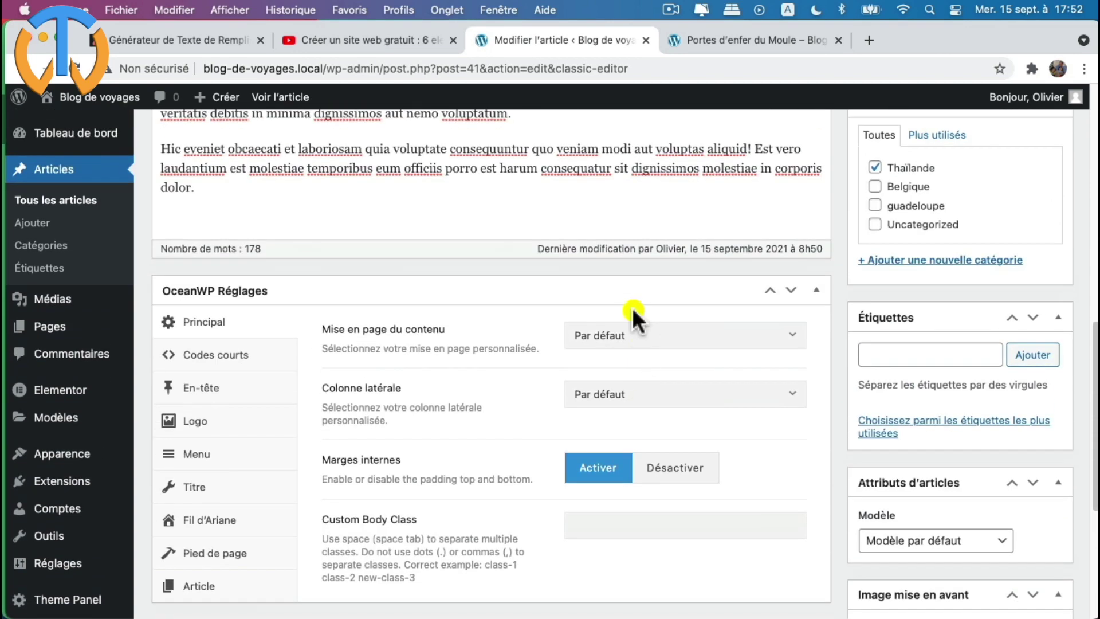
left_click(637, 344)
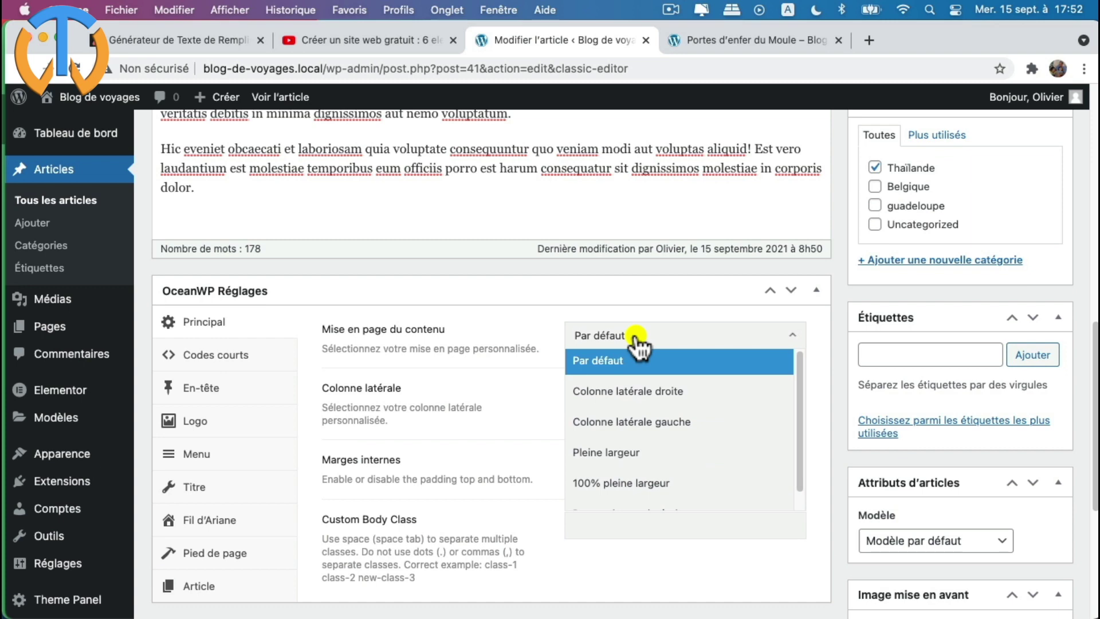
left_click(643, 392)
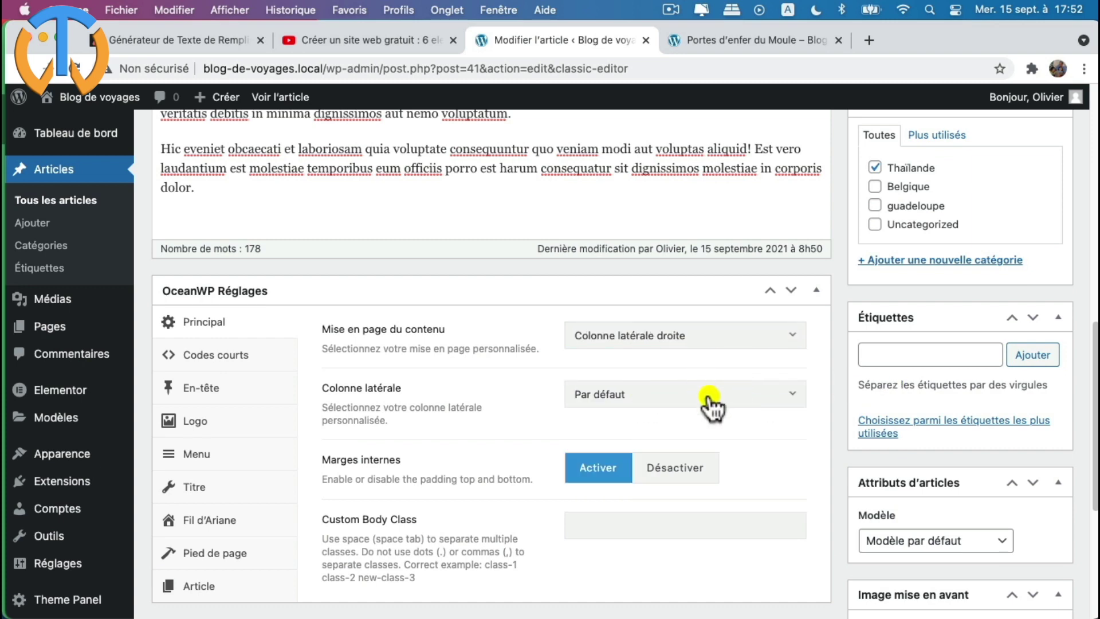
scroll(710, 395, "up", 5)
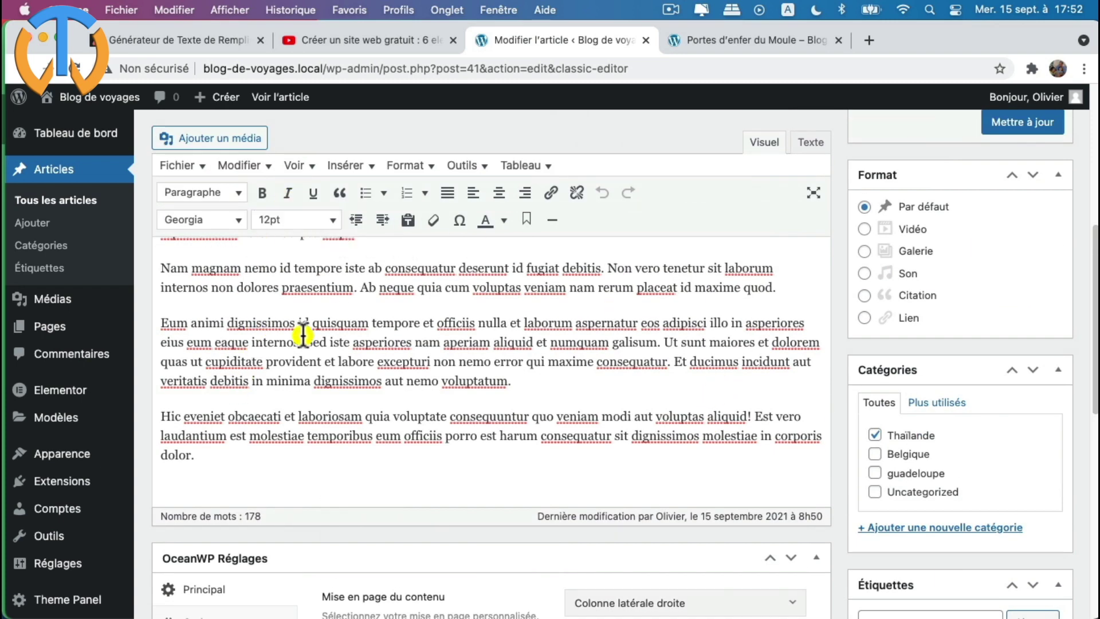
- Update the Loei article to save its new sidebar layout
scroll(646, 483, "down", 6)
scroll(646, 483, "up", 6)
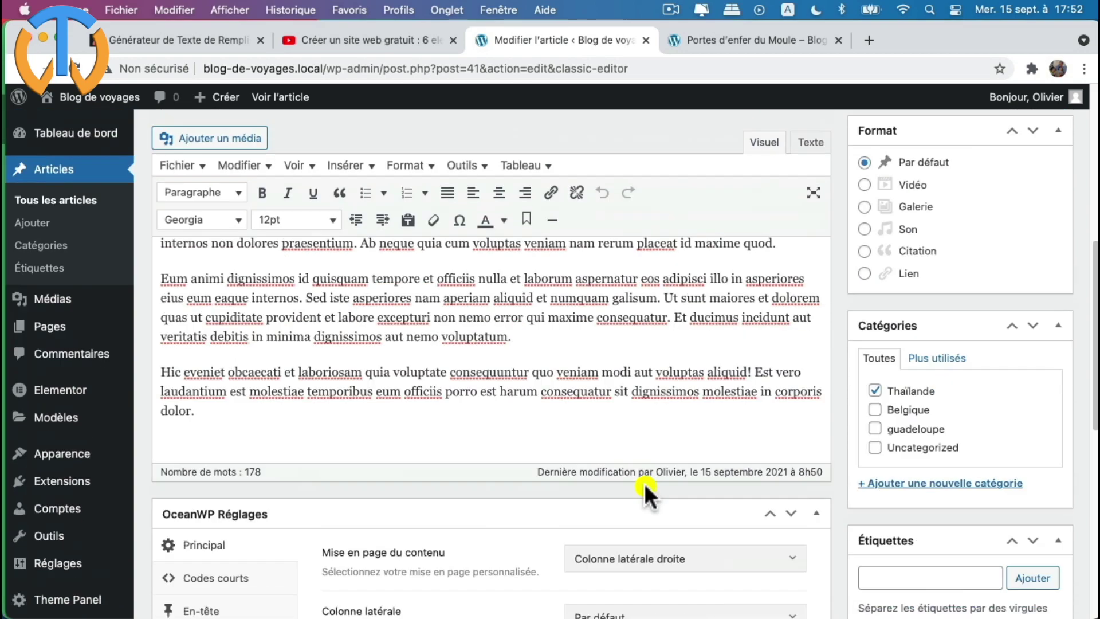
scroll(650, 490, "down", 5)
scroll(650, 492, "up", 8)
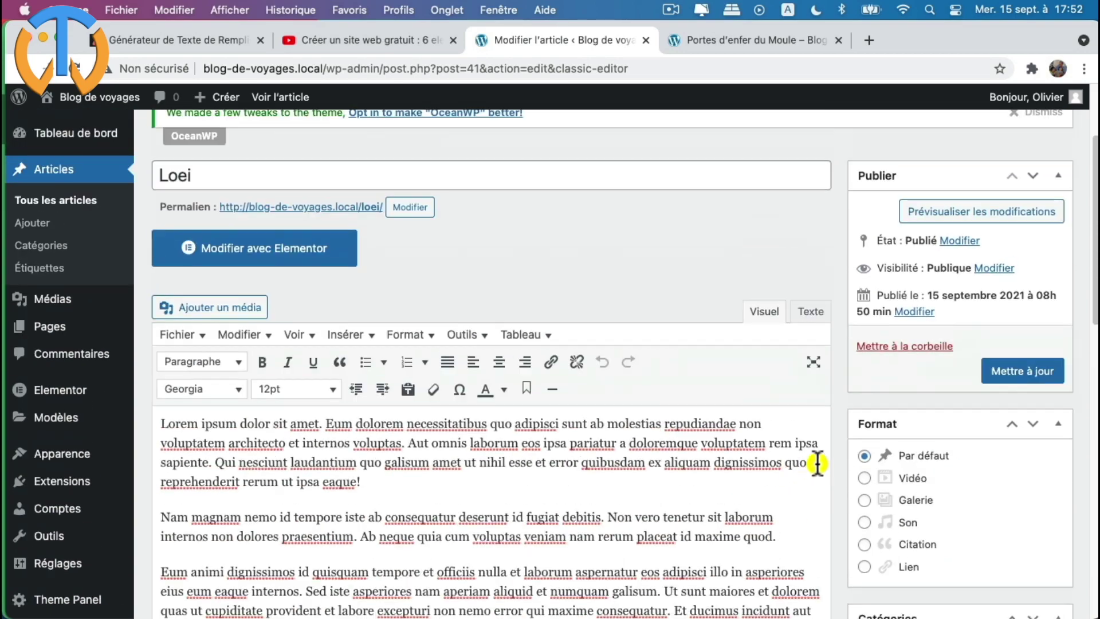
left_click(1025, 371)
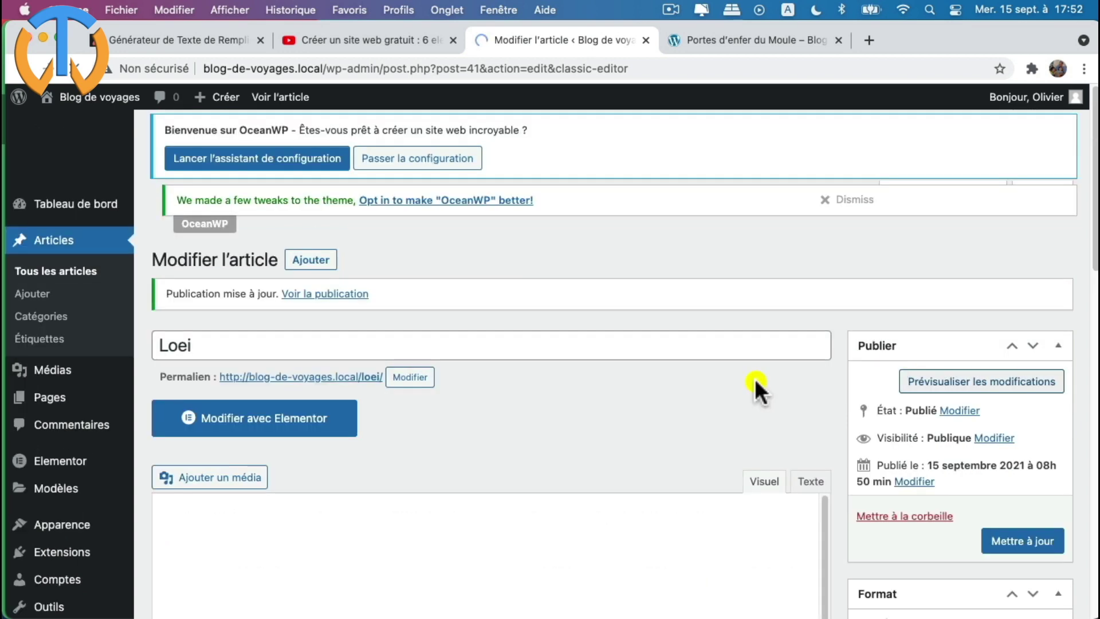
- Open the Loei article in Elementor and examine its layout from the header photo and sidebar down to the text
scroll(565, 463, "down", 1)
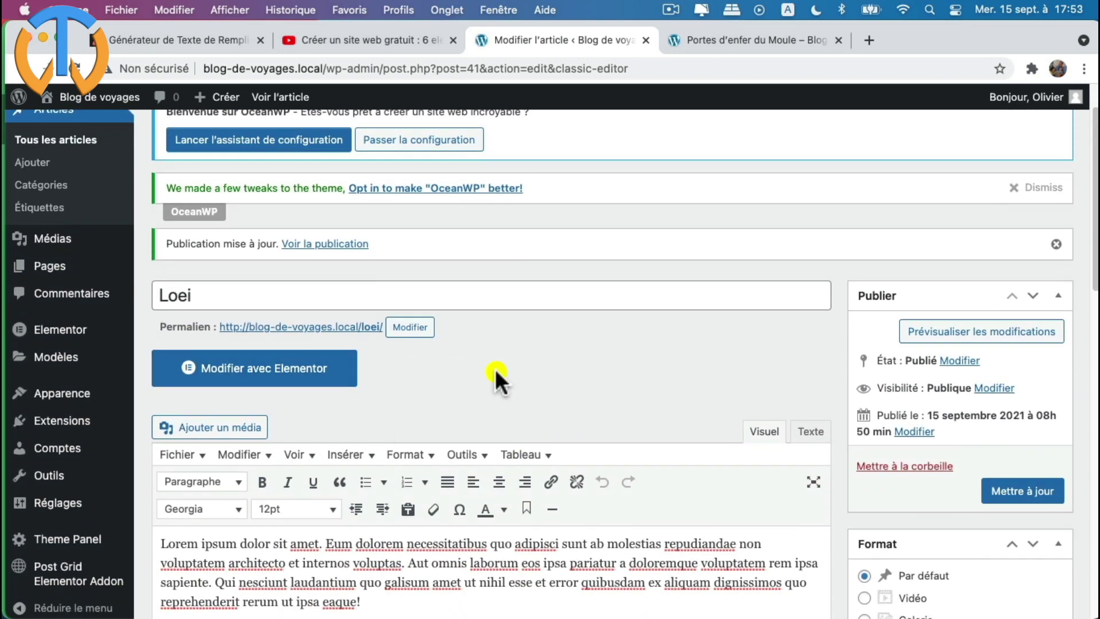
left_click(269, 373)
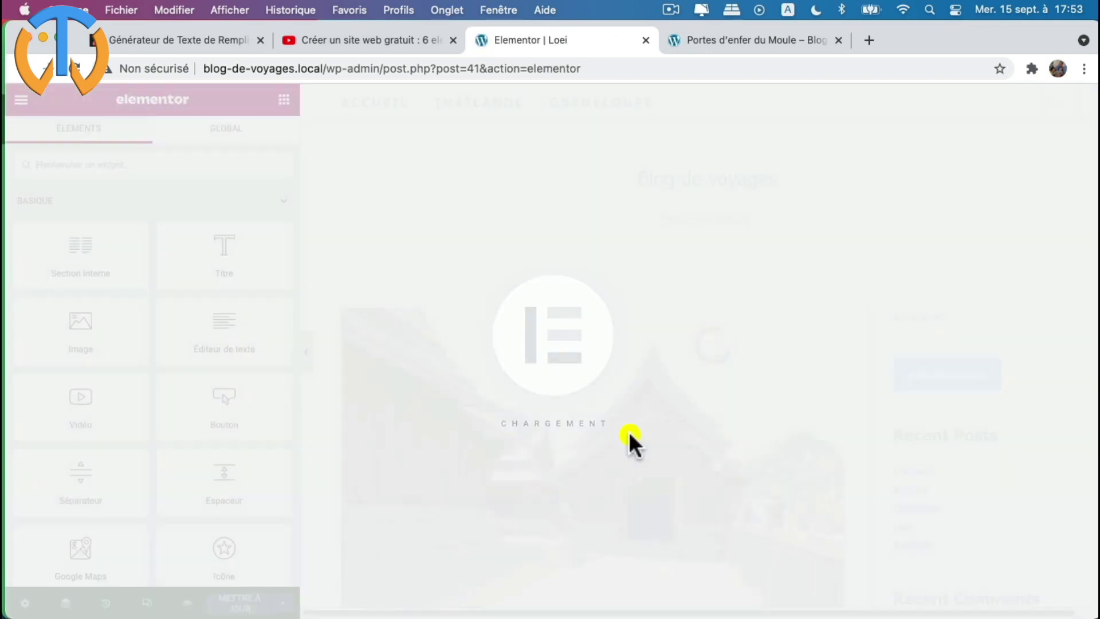
scroll(628, 431, "down", 6)
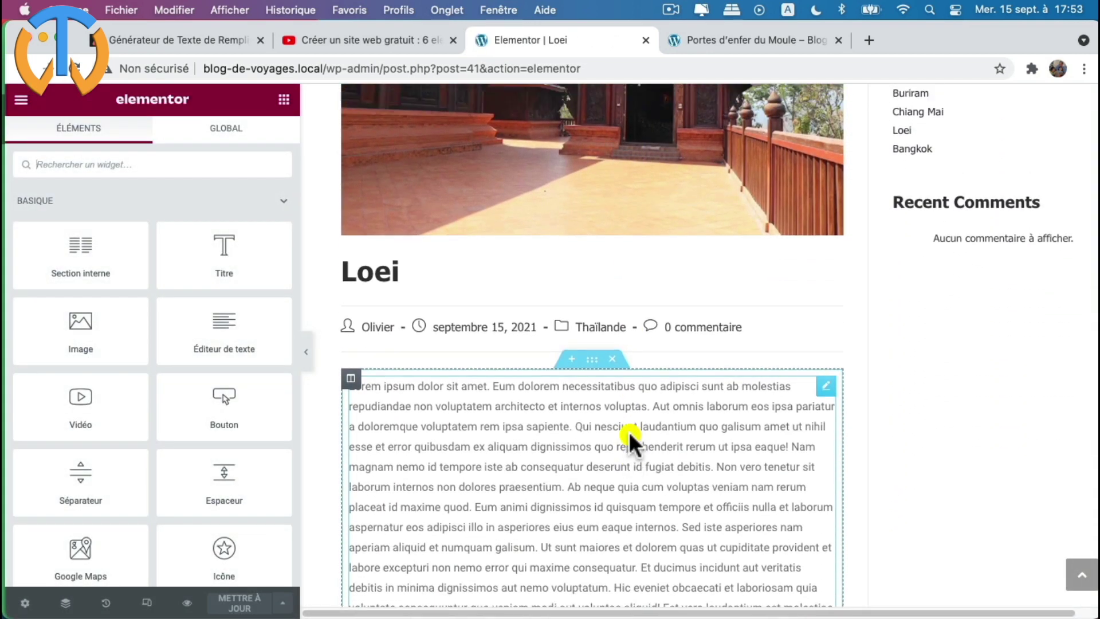
scroll(629, 432, "up", 4)
scroll(620, 372, "up", 3)
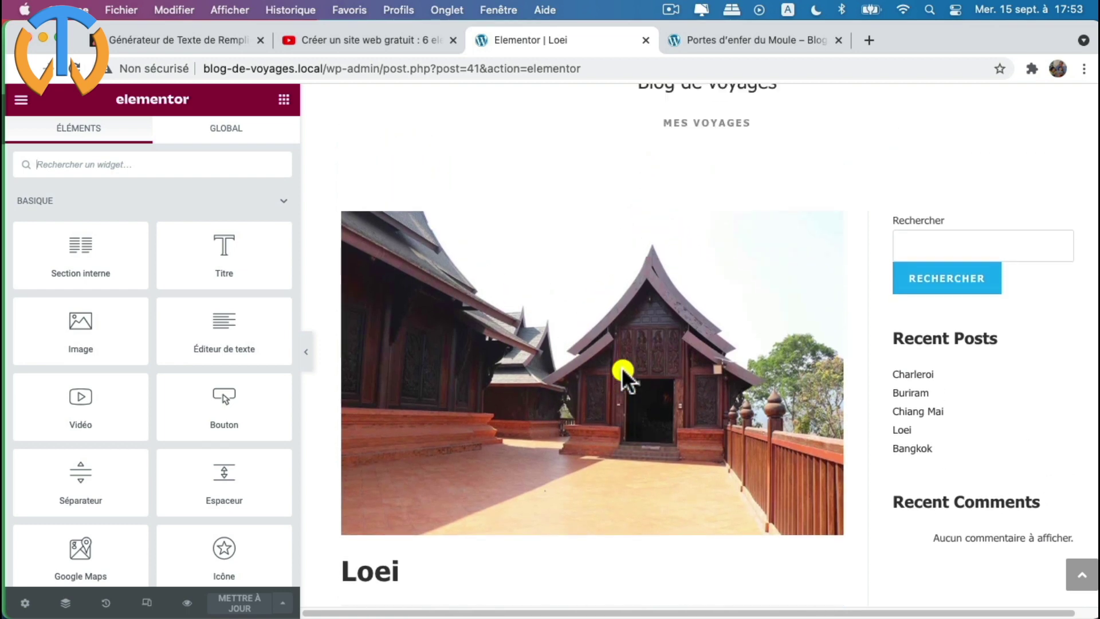
scroll(582, 410, "down", 3)
scroll(582, 410, "down", 5)
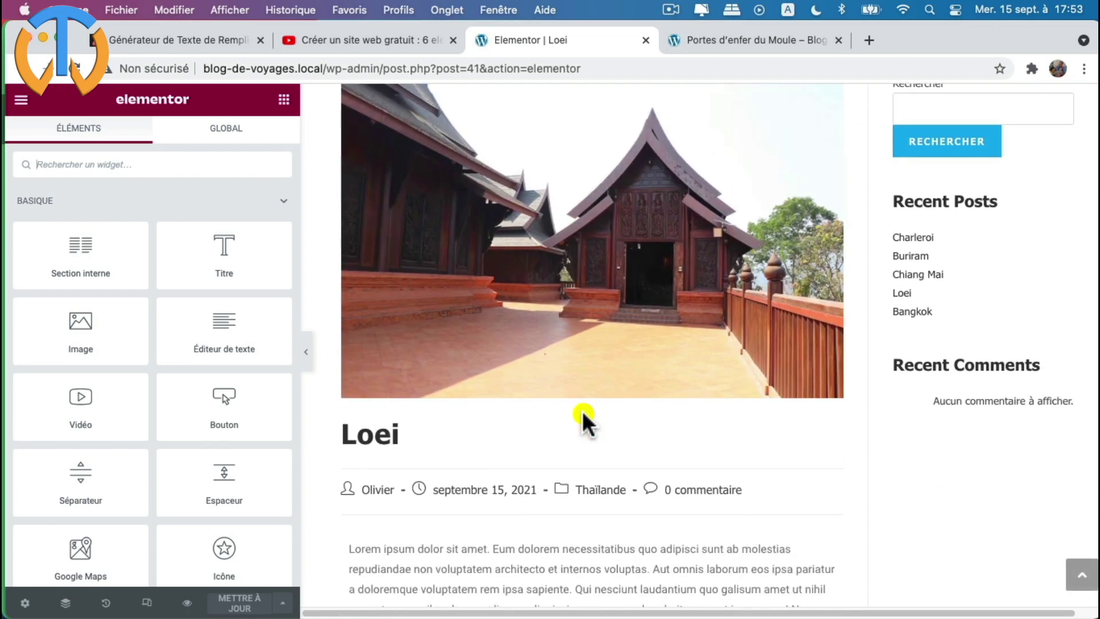
scroll(564, 504, "down", 4)
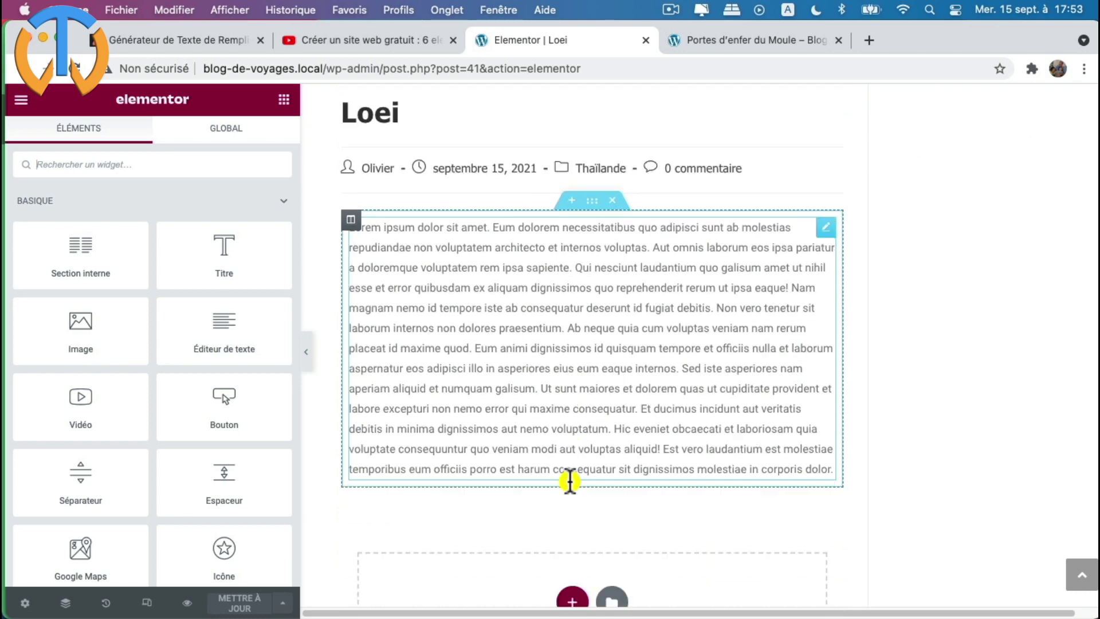
scroll(541, 326, "up", 2)
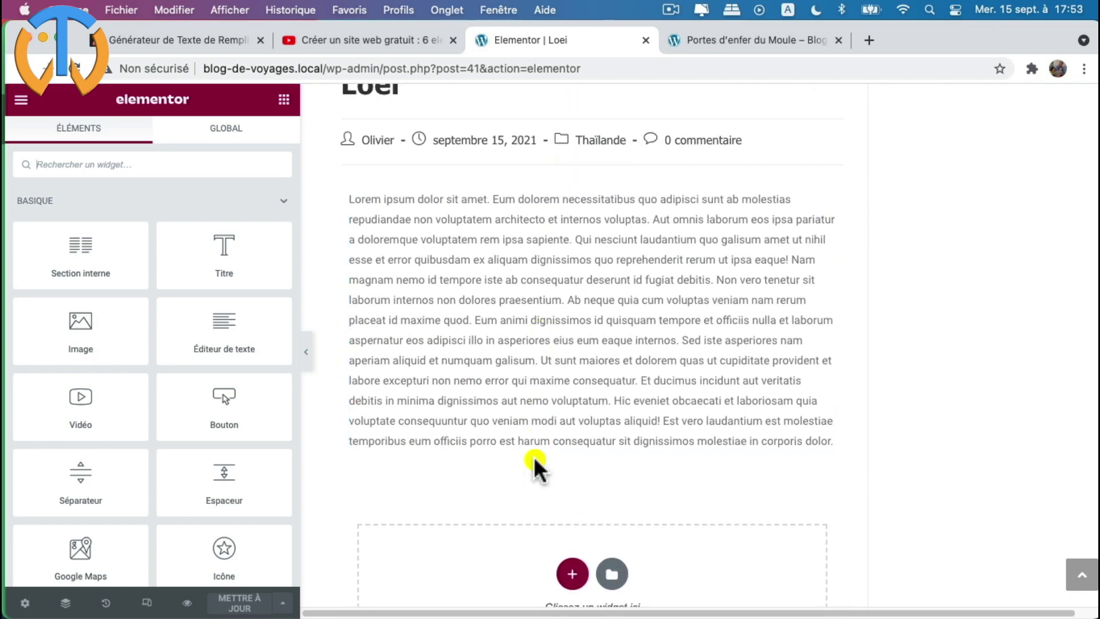
- Add a new single-column section below the Loei article's text
scroll(533, 456, "down", 1)
left_click(573, 519)
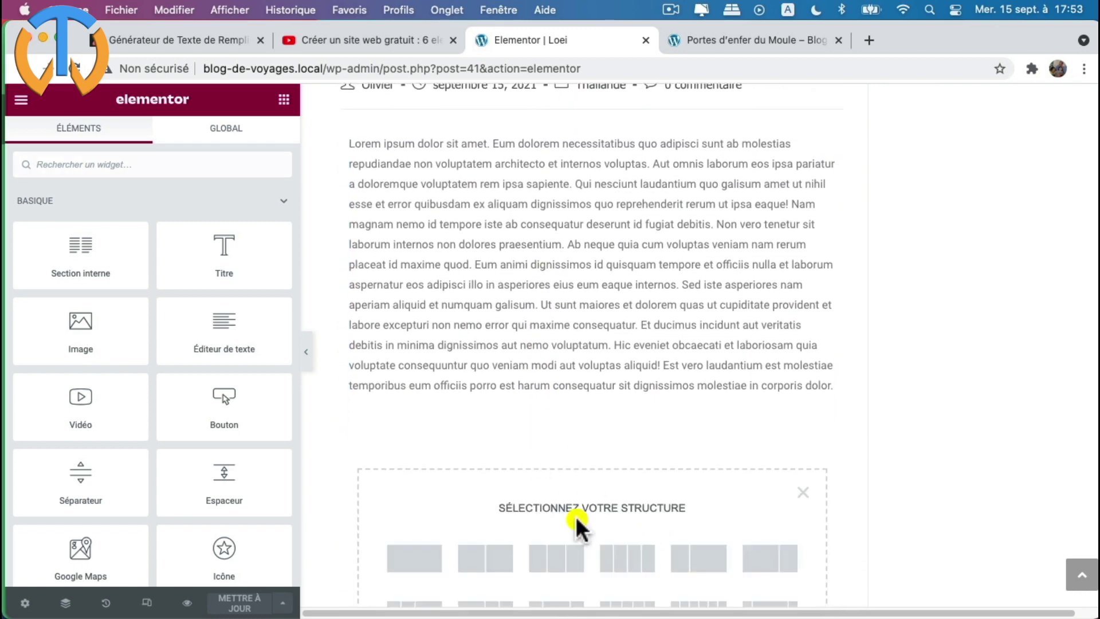
left_click(410, 558)
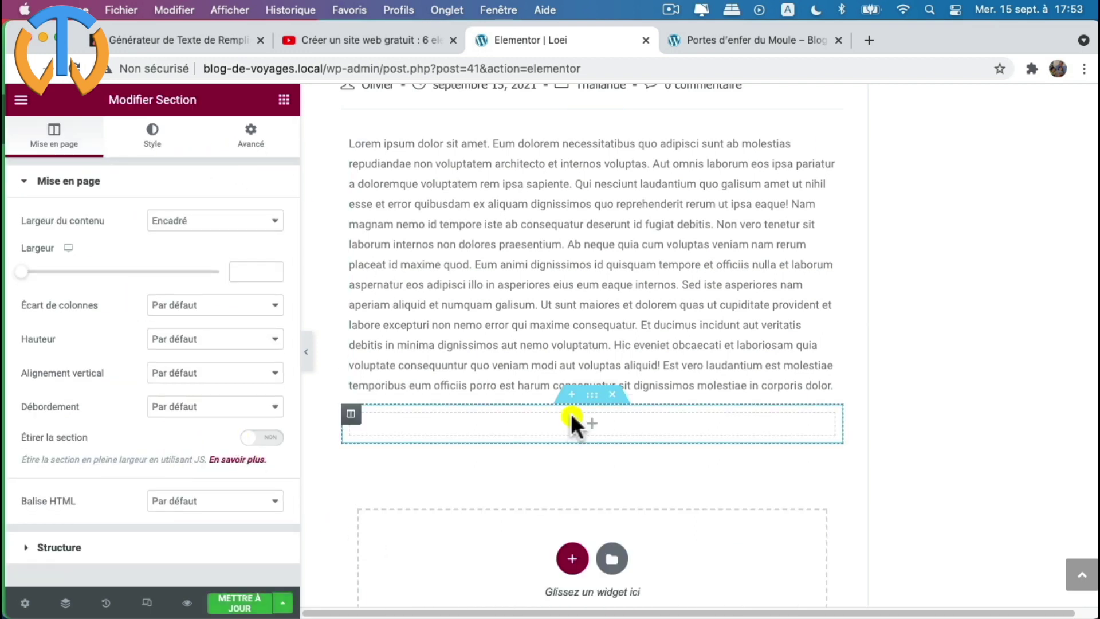
- Browse the available widgets and place a Compteur widget in the empty section below the text
left_click(590, 427)
scroll(223, 370, "down", 3)
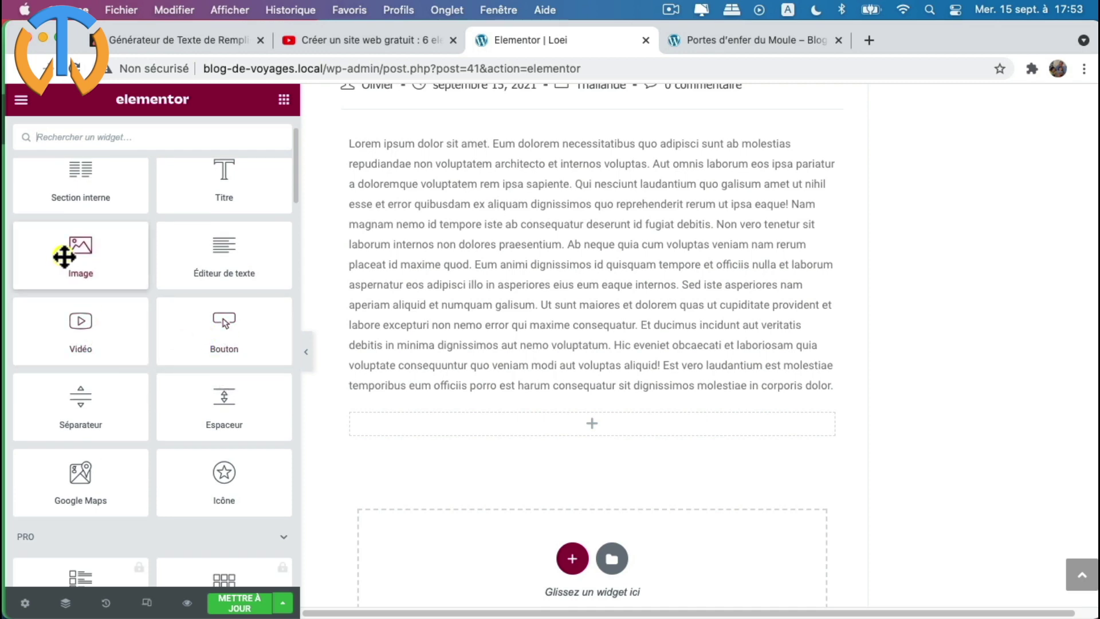
scroll(166, 361, "down", 1)
scroll(167, 360, "down", 20)
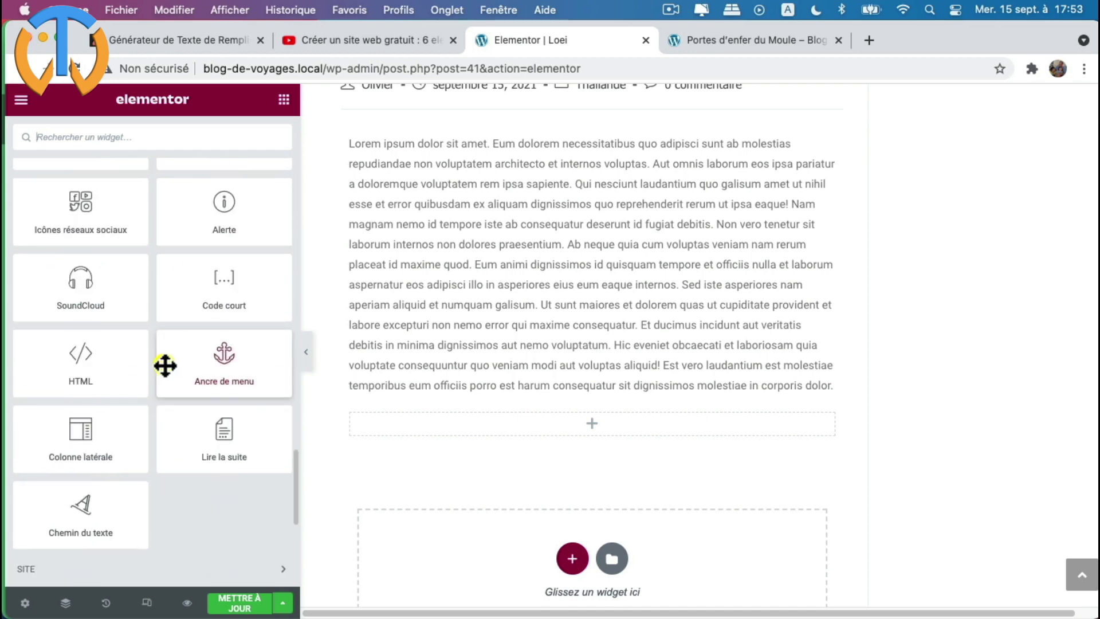
scroll(139, 368, "up", 20)
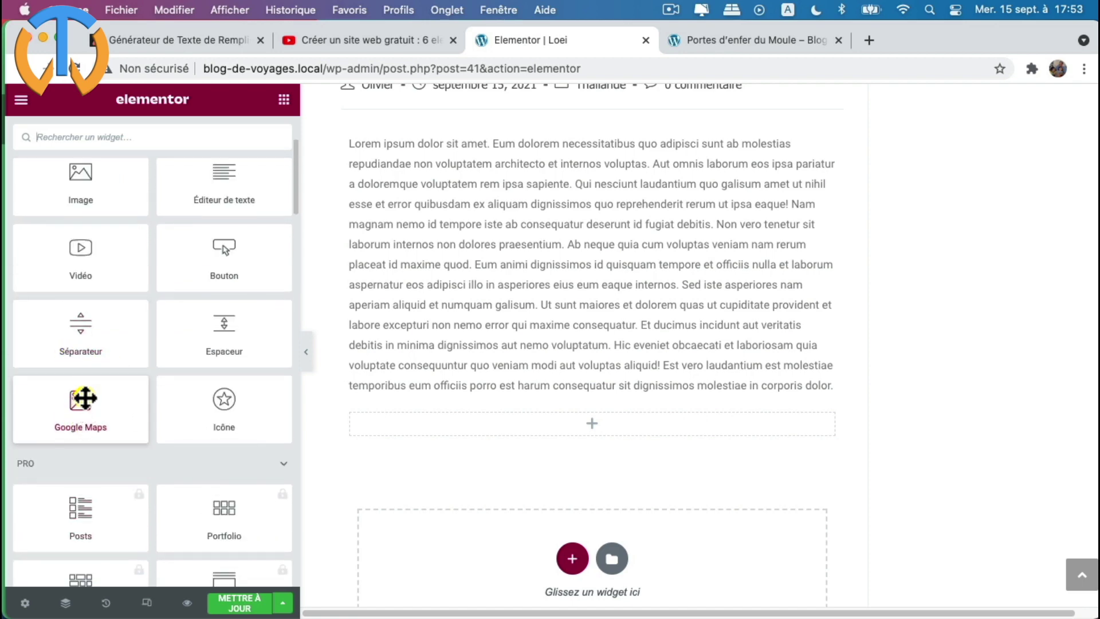
scroll(238, 478, "down", 20)
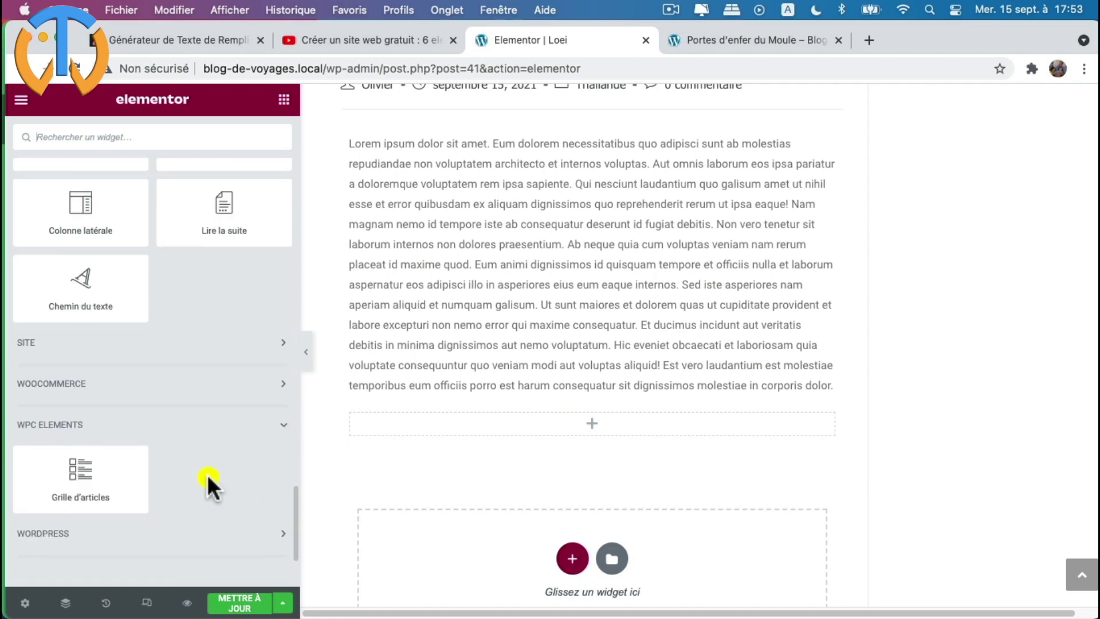
scroll(191, 467, "up", 1)
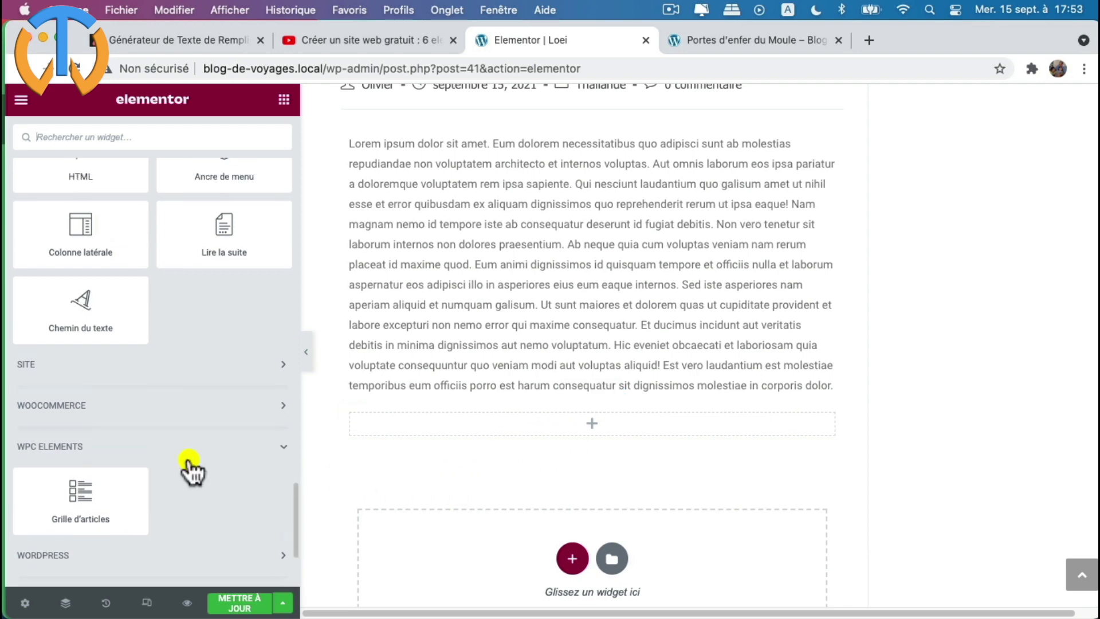
scroll(97, 493, "up", 12)
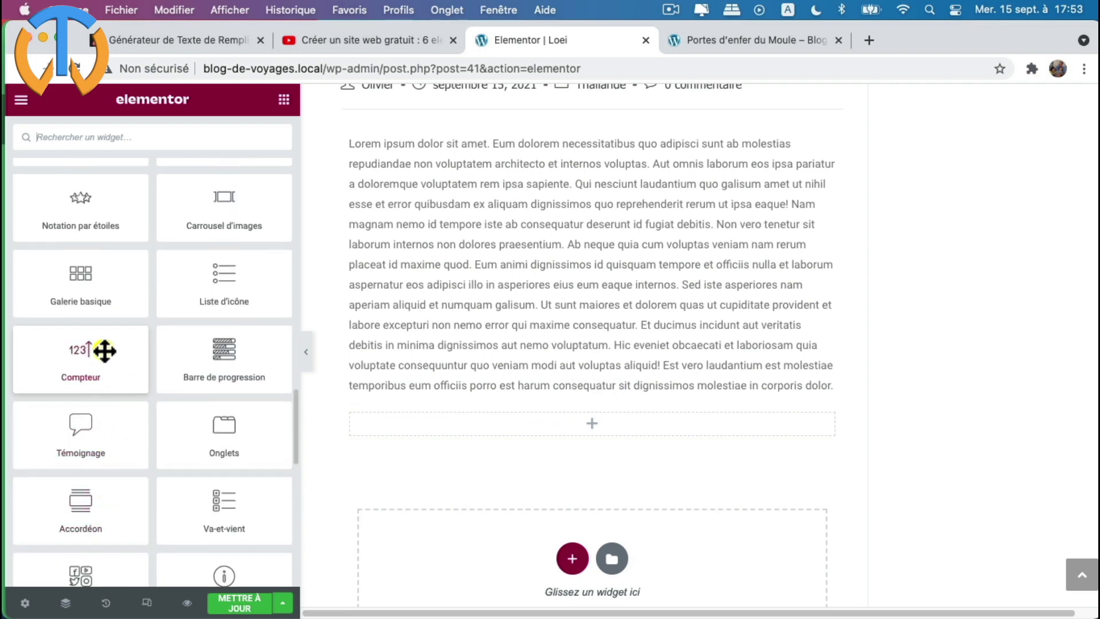
scroll(220, 372, "up", 3)
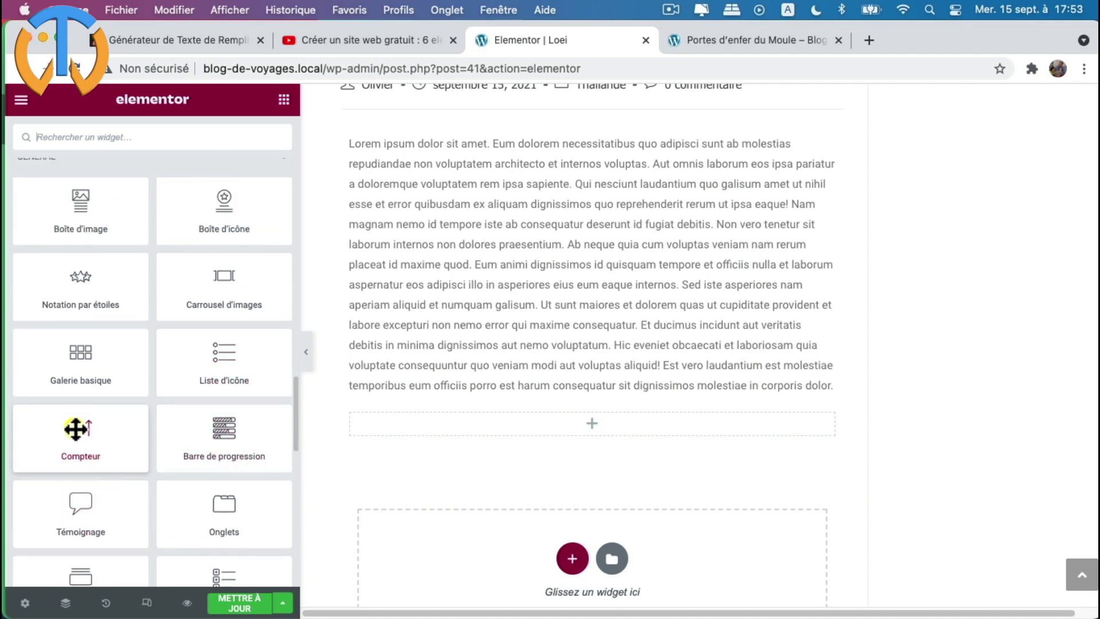
left_click_drag(75, 429, 534, 408)
left_click_drag(530, 424, 532, 429)
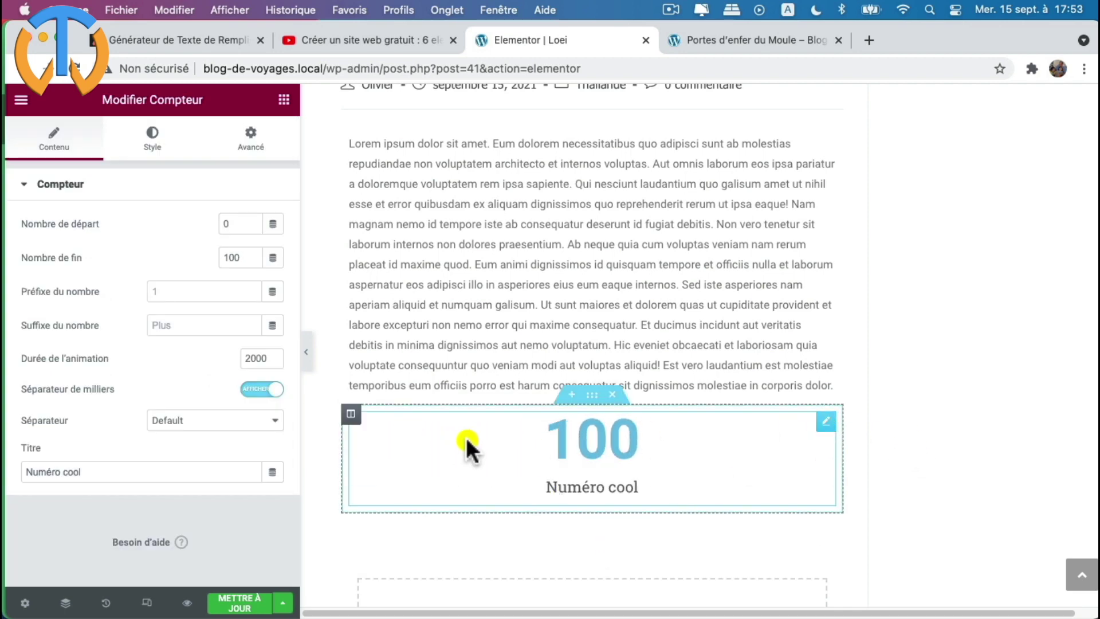
- Add a new column beside the counter in the same section
left_click(352, 414)
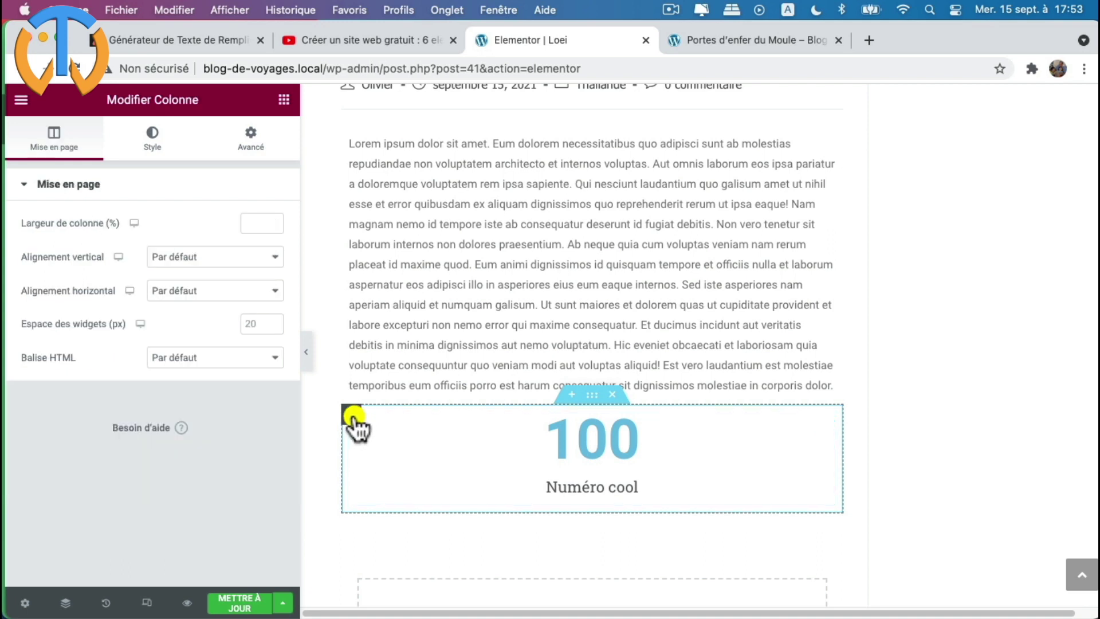
right_click(354, 414)
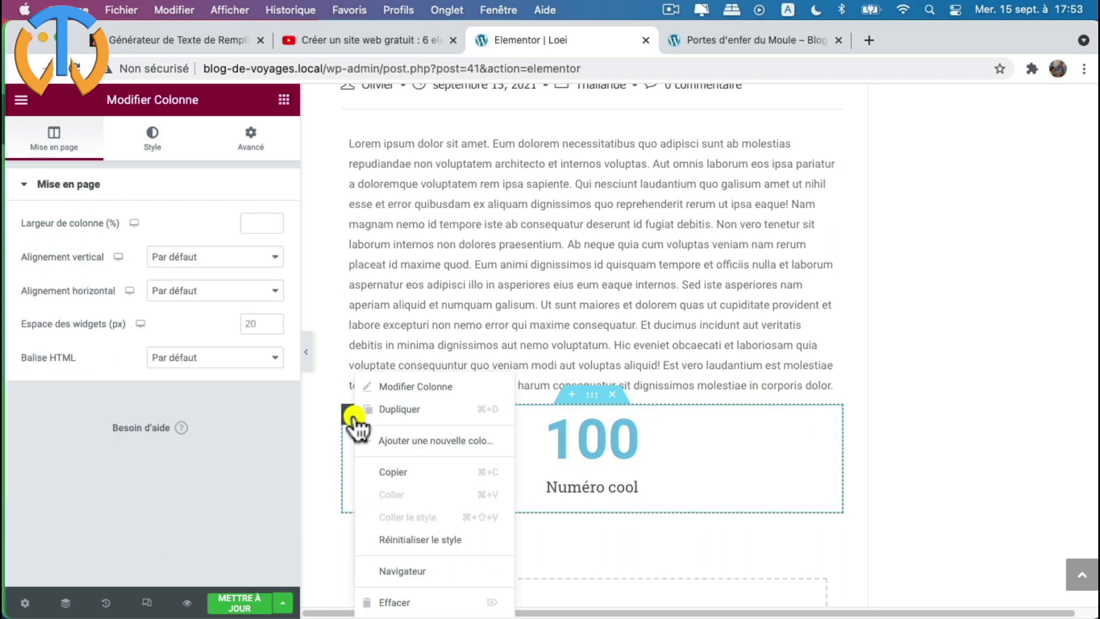
left_click(412, 441)
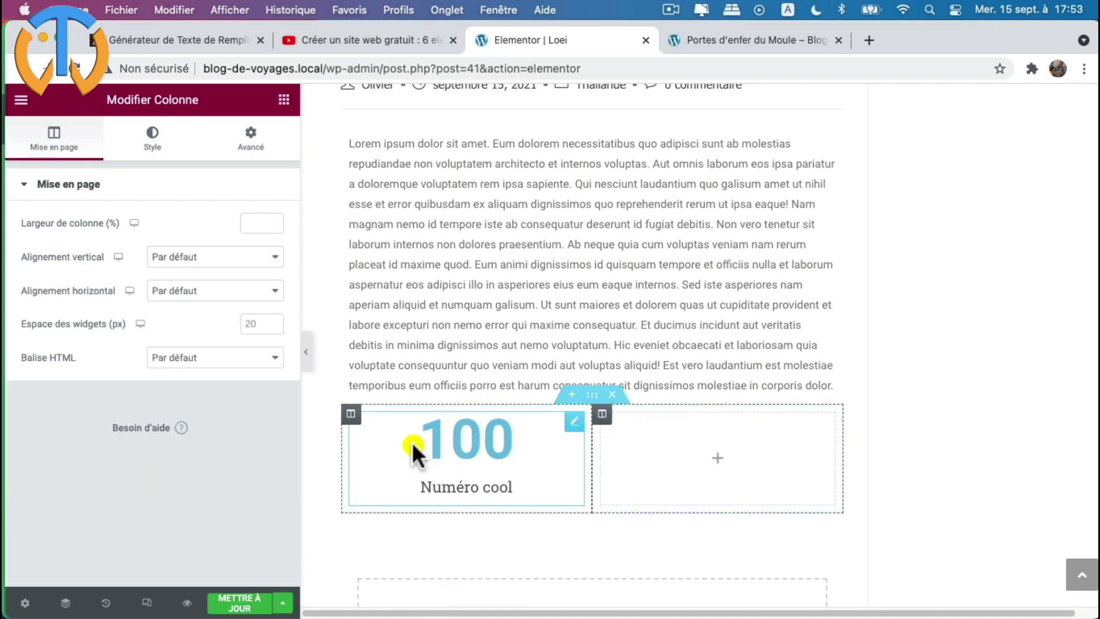
- Place a Barre de progression widget in the empty column beside the counter
left_click(720, 468)
scroll(245, 478, "down", 15)
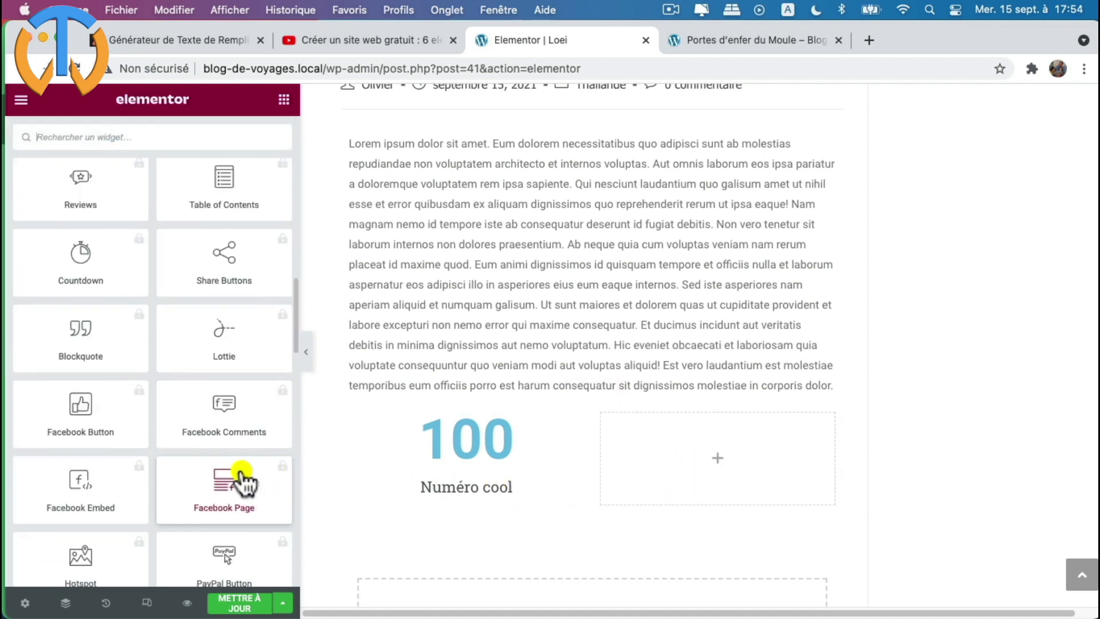
scroll(243, 472, "down", 10)
scroll(241, 474, "up", 10)
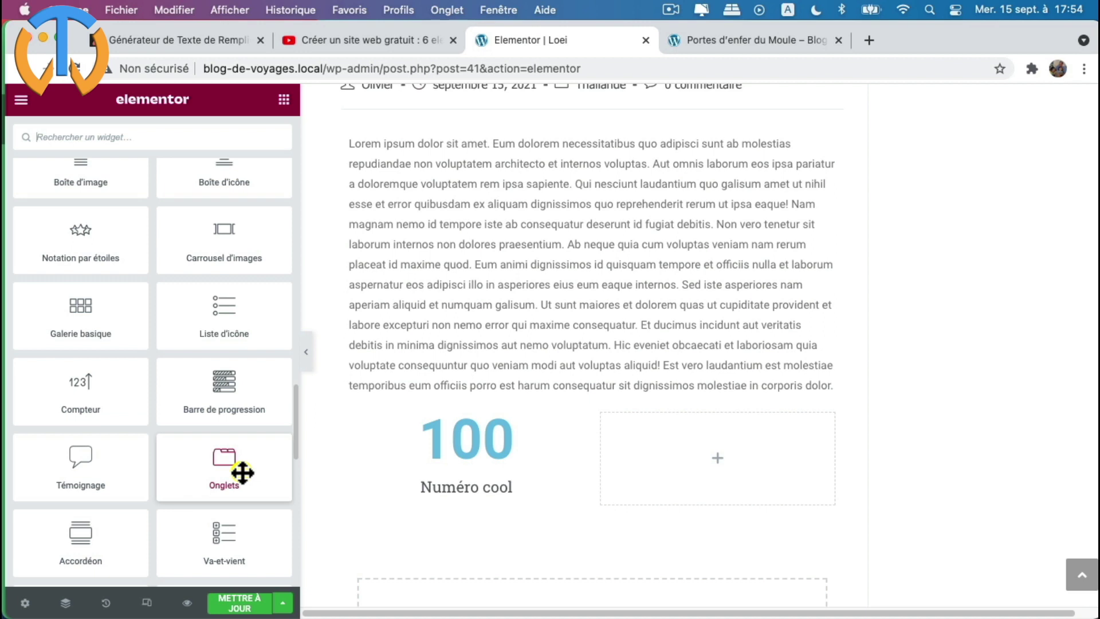
scroll(242, 473, "up", 2)
left_click_drag(224, 443, 696, 453)
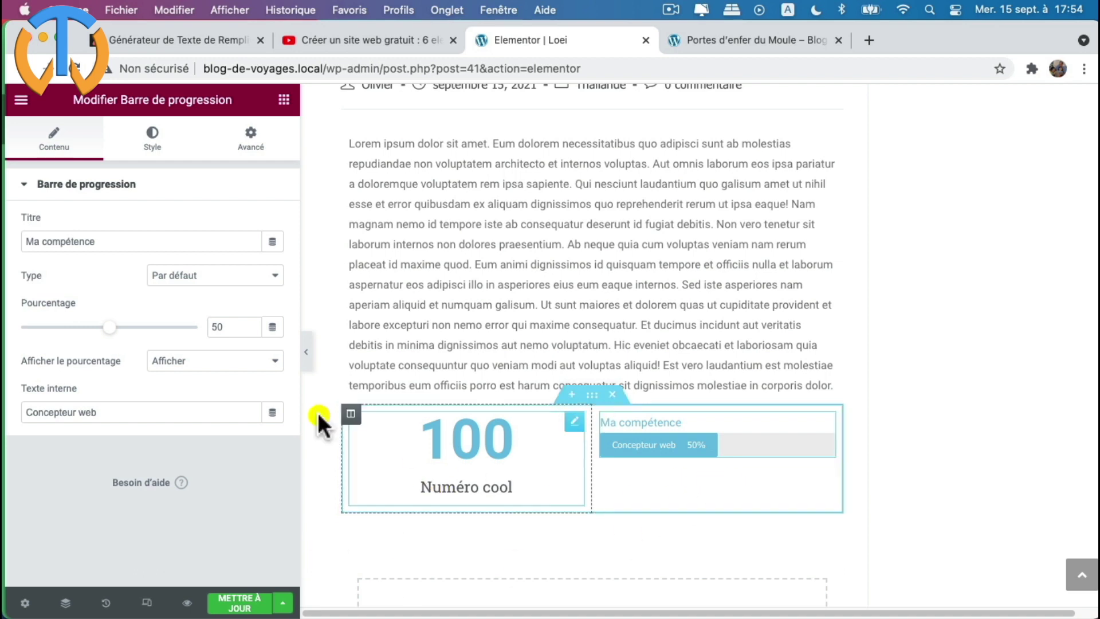
- Add a second Barre de progression widget below the first one and update the article
left_click(287, 105)
scroll(150, 354, "down", 12)
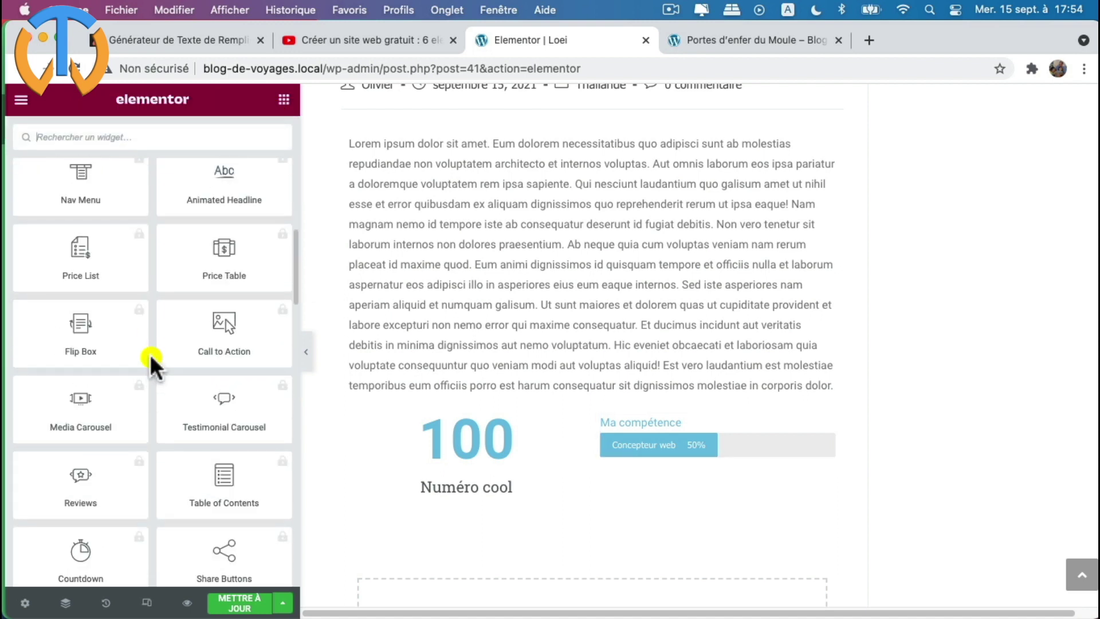
scroll(150, 354, "down", 15)
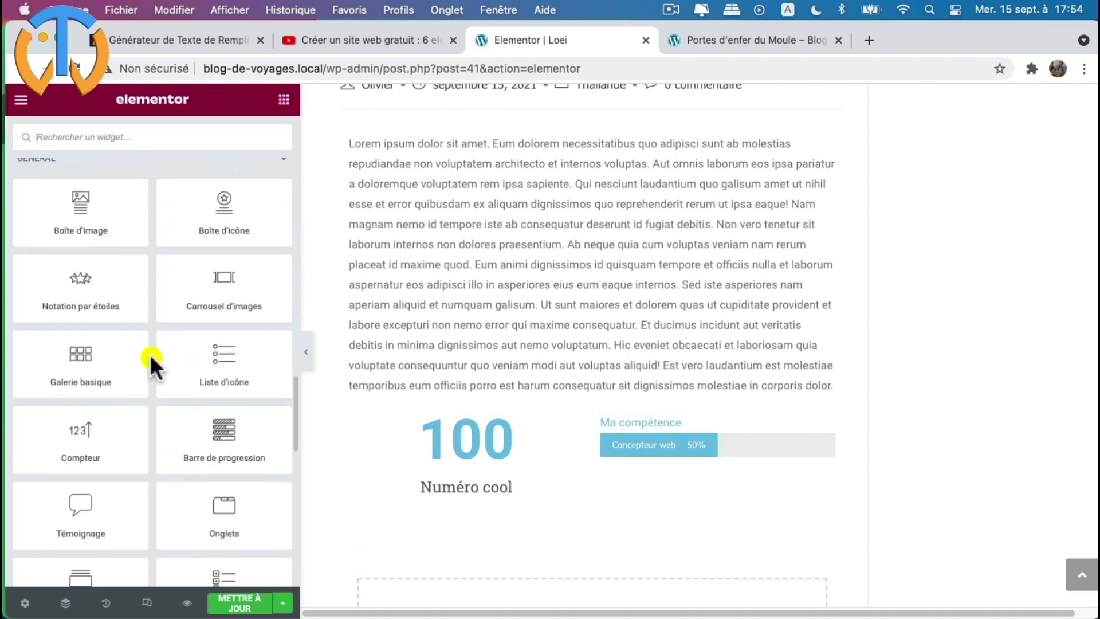
left_click_drag(229, 375, 697, 459)
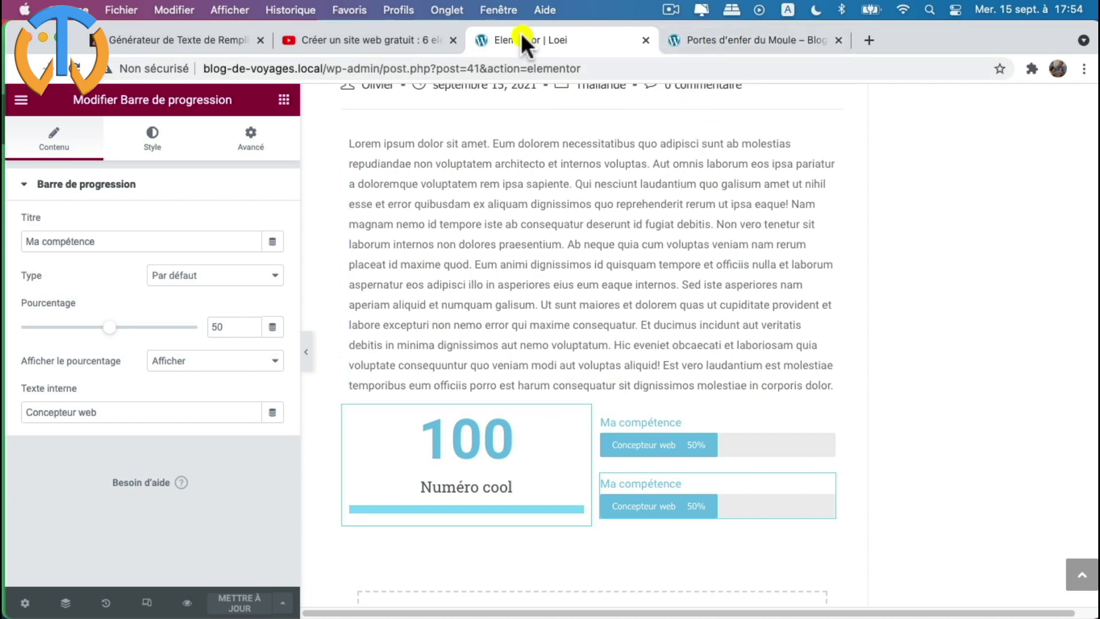
- Switch to the published blog and go through the home page to the Thaïlande page's article list
scroll(616, 281, "up", 10)
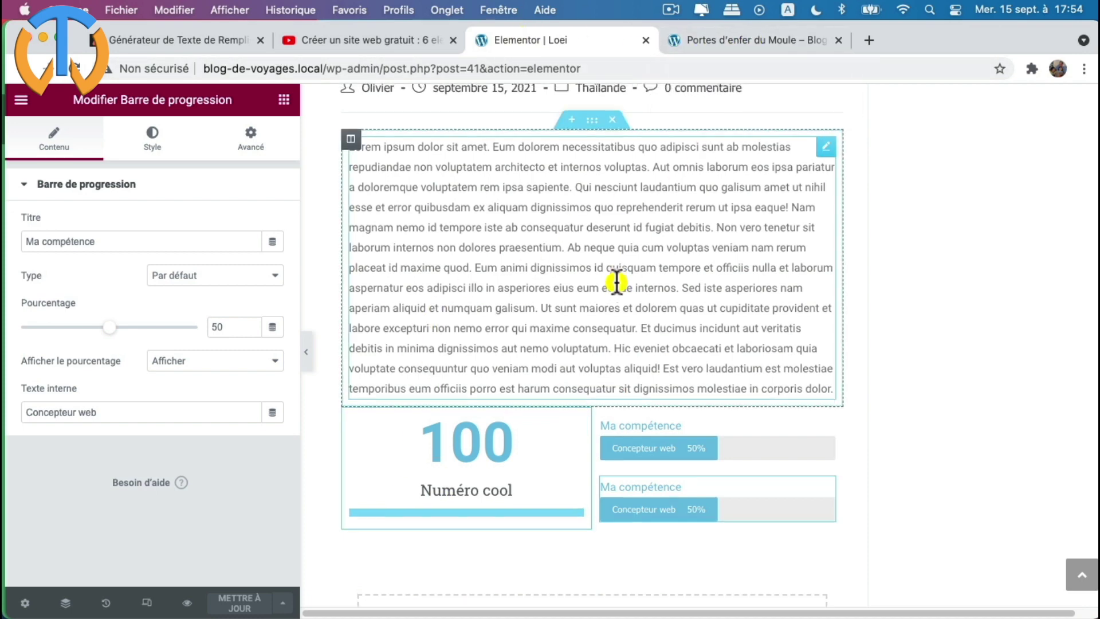
scroll(616, 281, "up", 5)
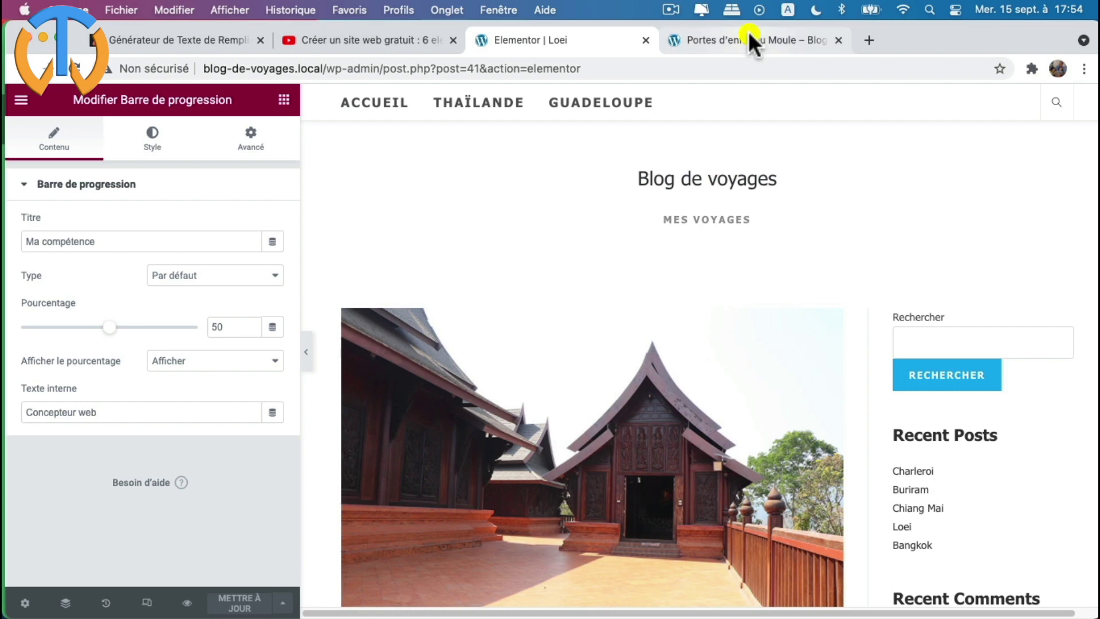
left_click(748, 37)
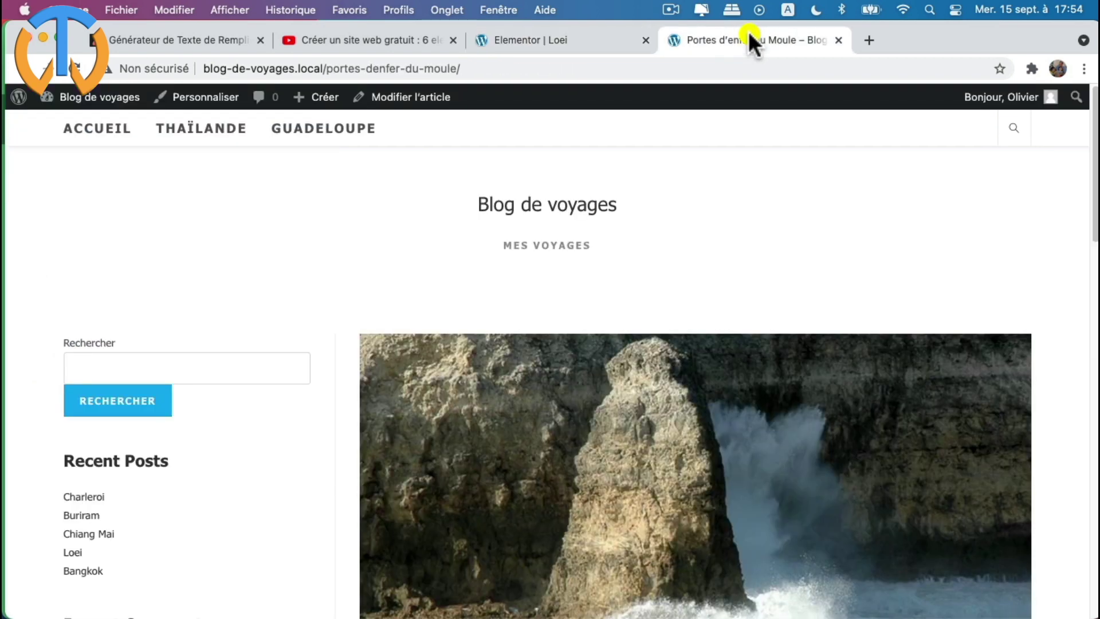
left_click(102, 137)
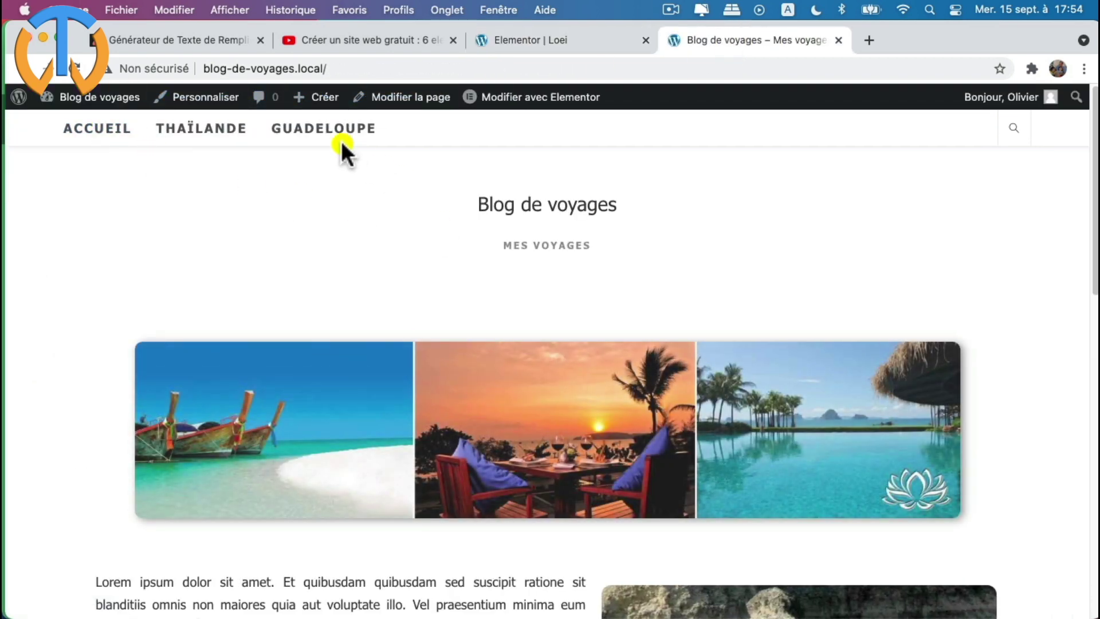
left_click(216, 136)
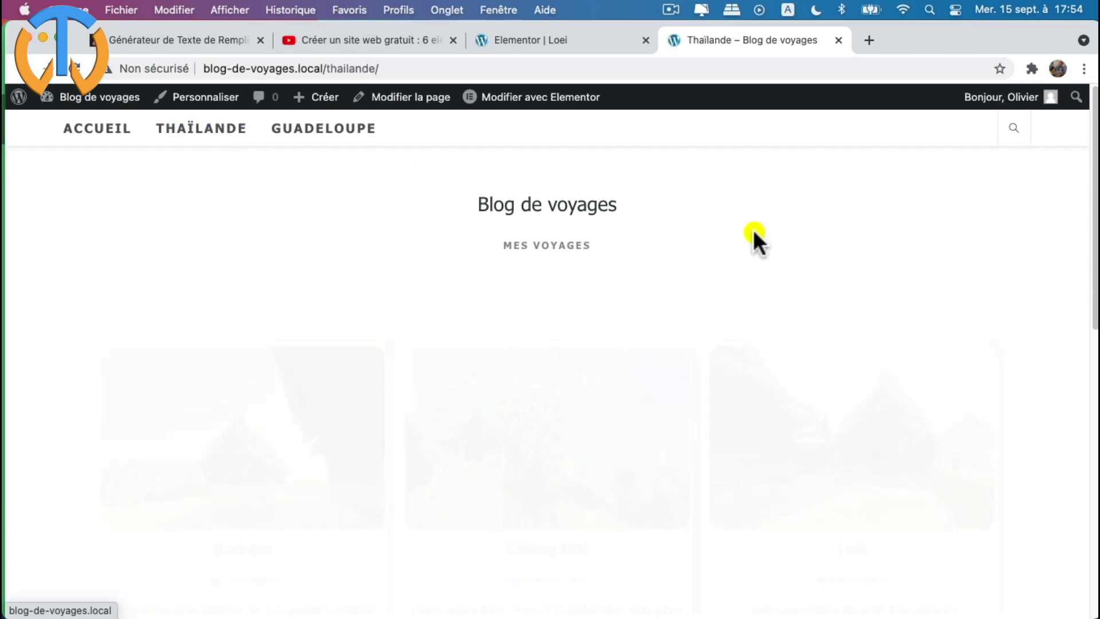
scroll(768, 231, "down", 5)
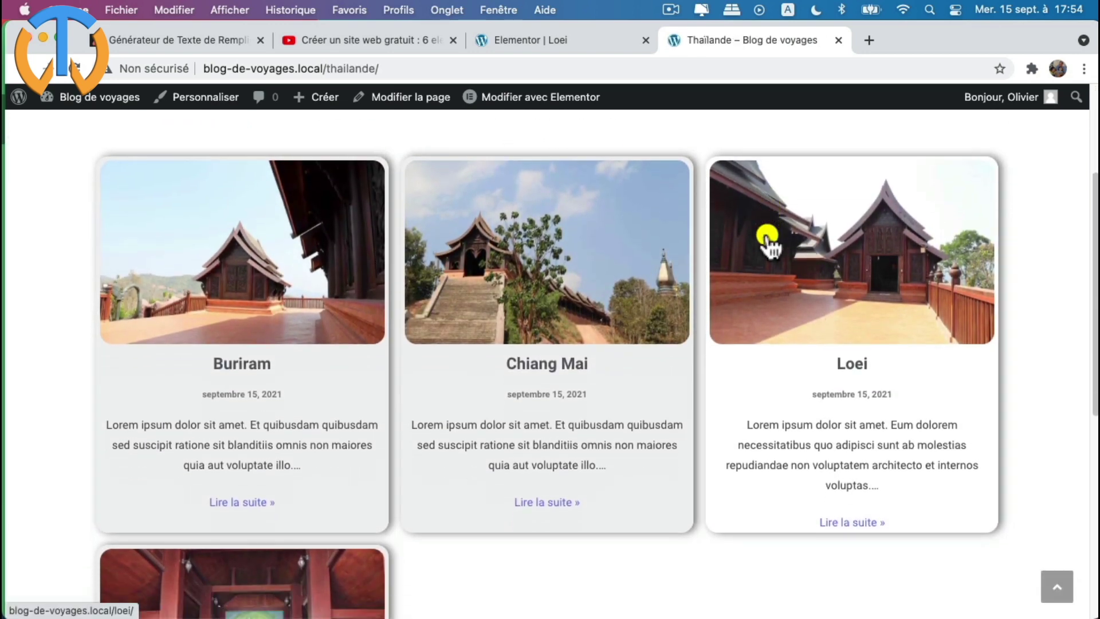
scroll(575, 418, "down", 3)
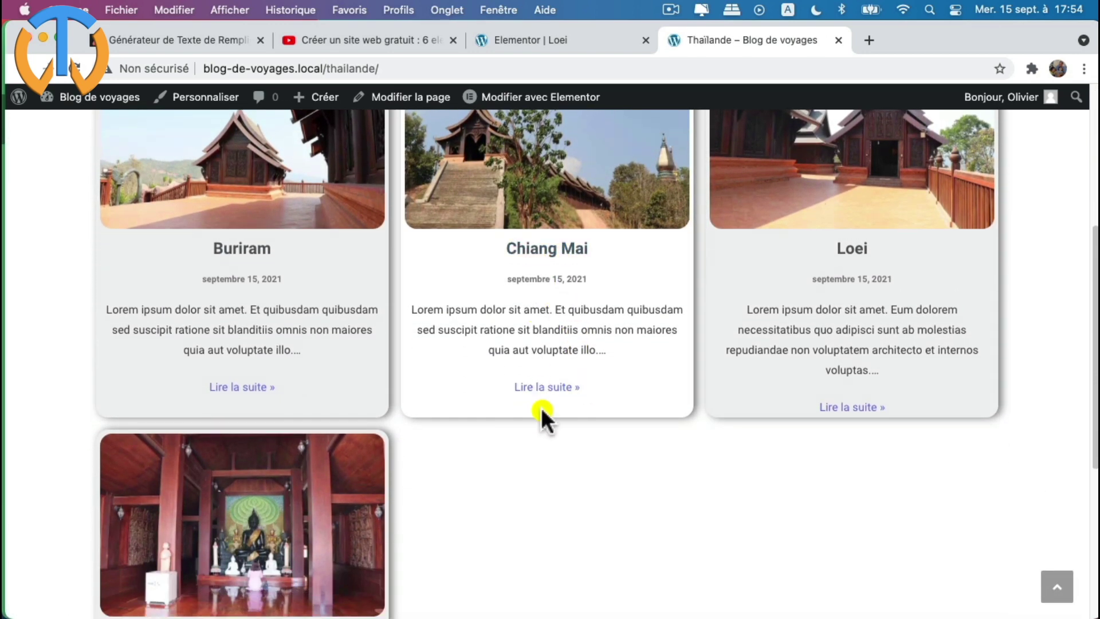
- Open the Chiang Mai article from the Thaïlande page and examine its sidebar layout
left_click(545, 389)
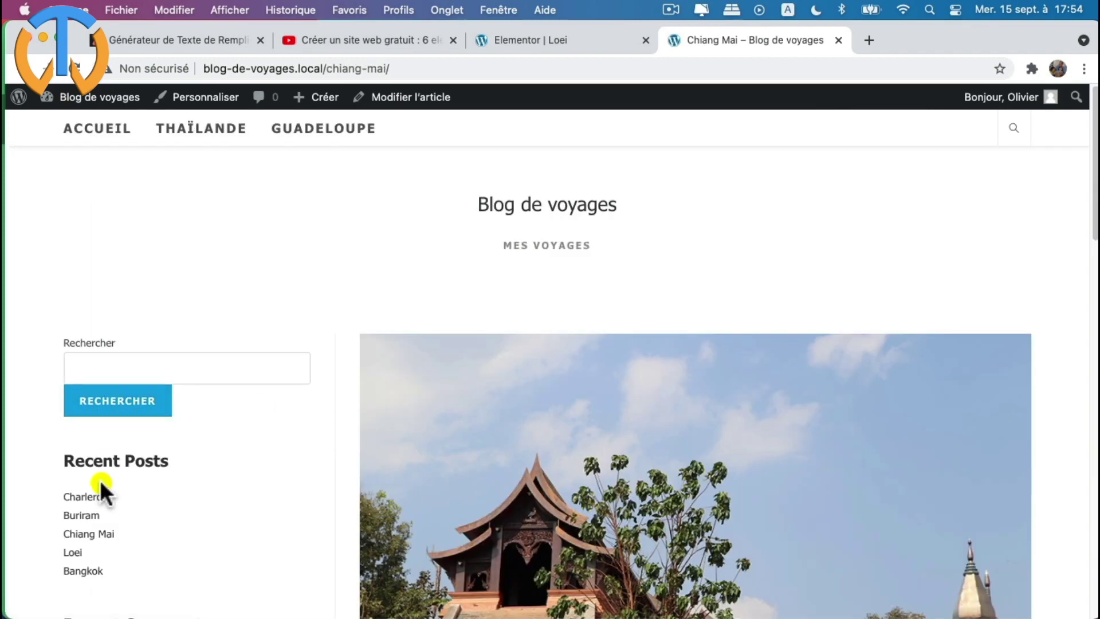
scroll(164, 500, "down", 3)
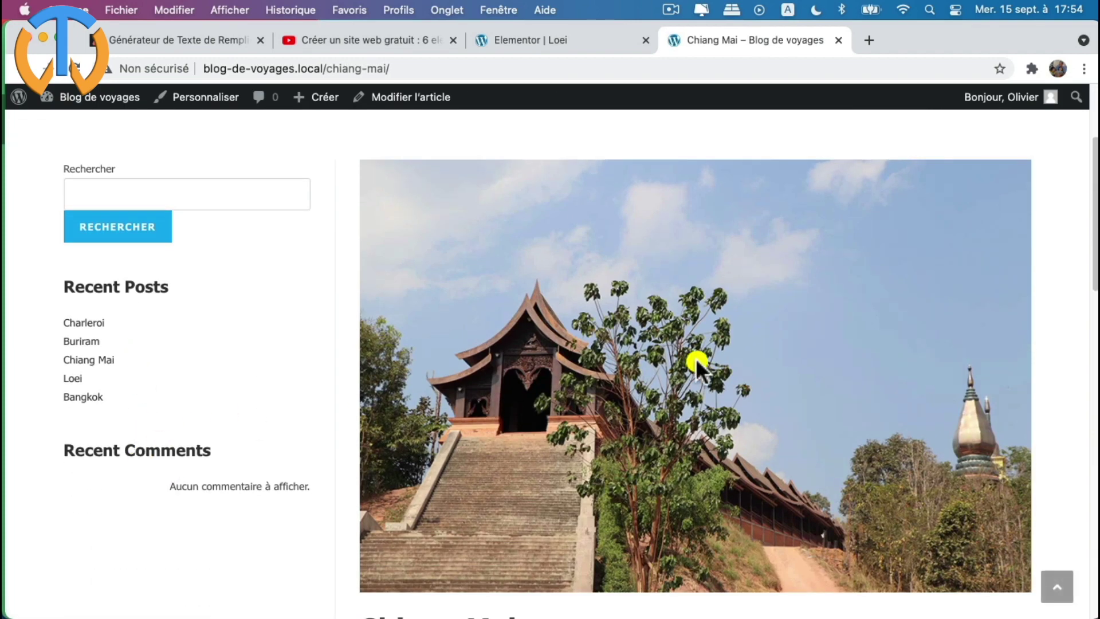
scroll(723, 428, "down", 10)
scroll(722, 436, "up", 15)
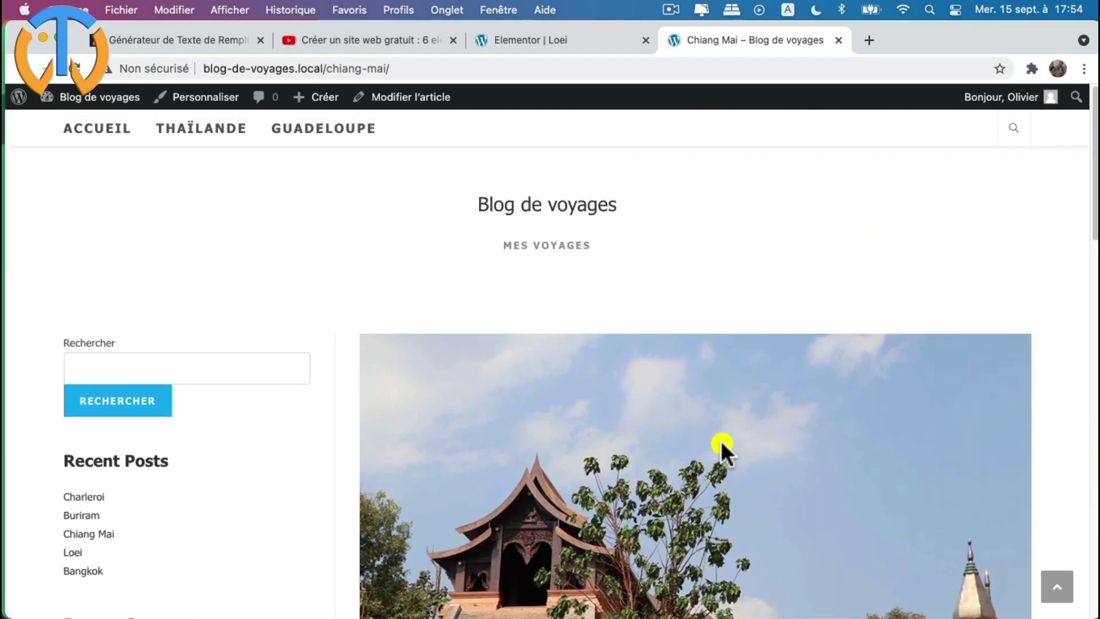
- Go back to the Thaïlande page, open the Loei article and check its counter, progress bars and comment area
left_click(210, 137)
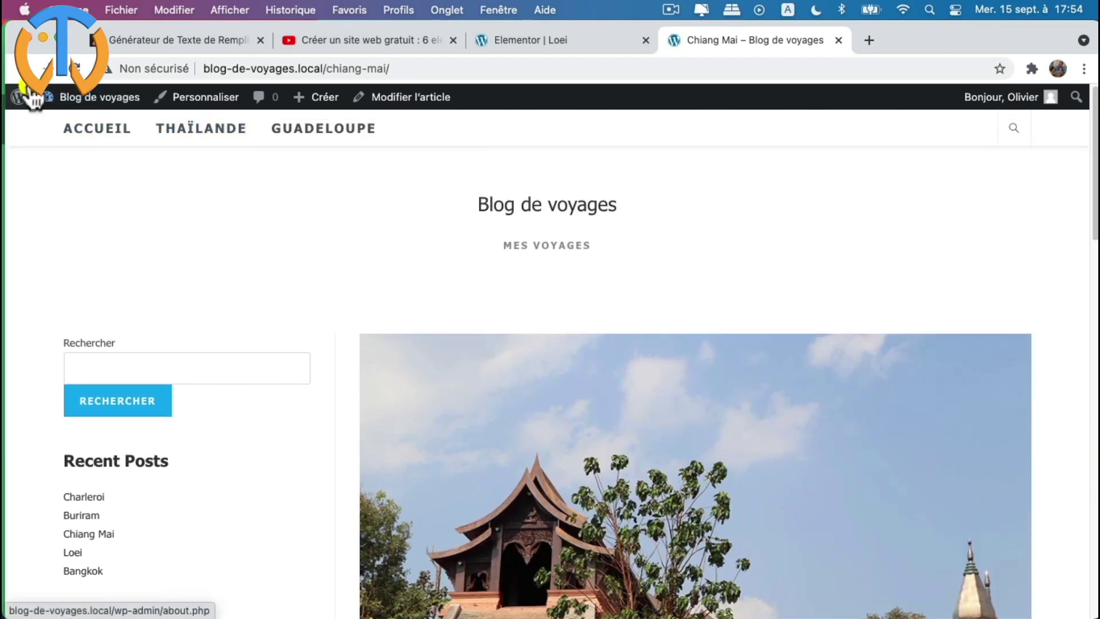
scroll(140, 212, "down", 5)
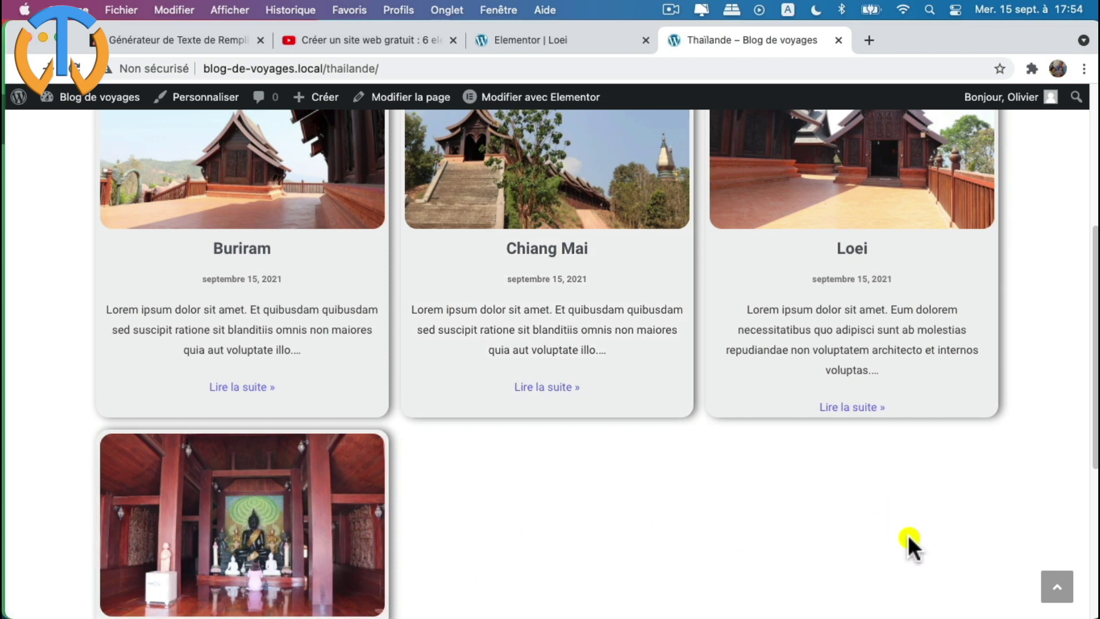
left_click(854, 407)
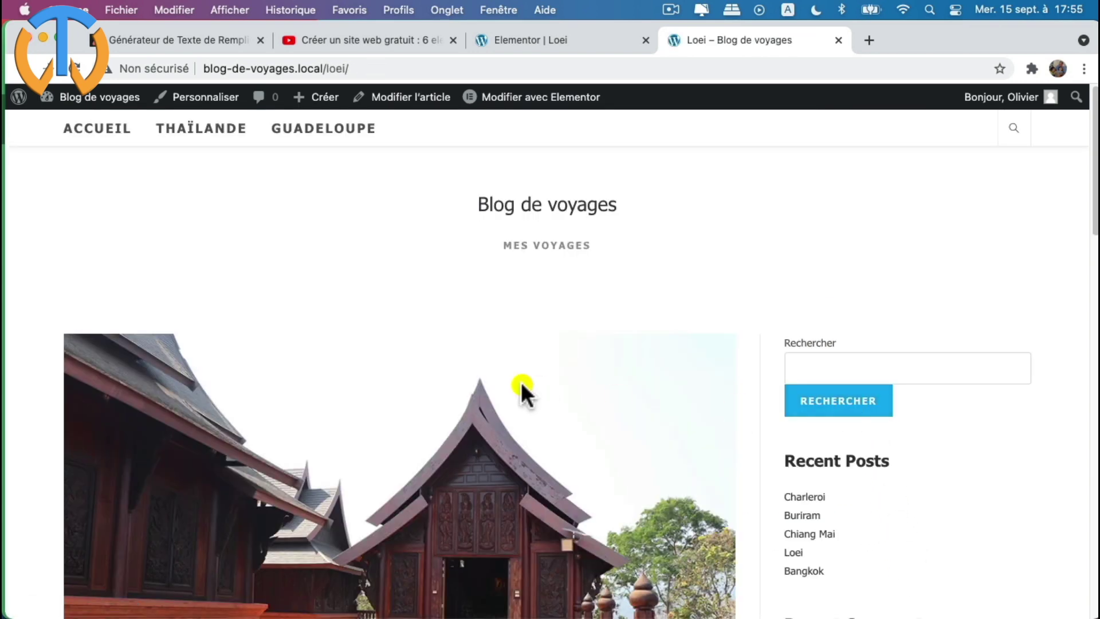
scroll(522, 378, "down", 2)
scroll(631, 359, "down", 5)
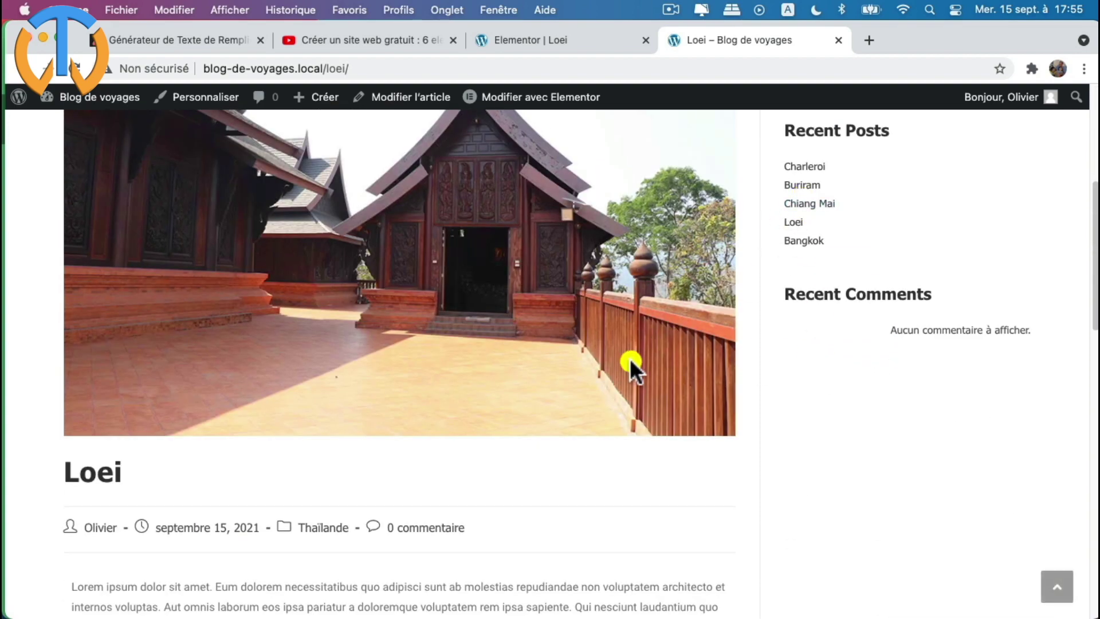
scroll(630, 358, "down", 5)
scroll(368, 352, "down", 5)
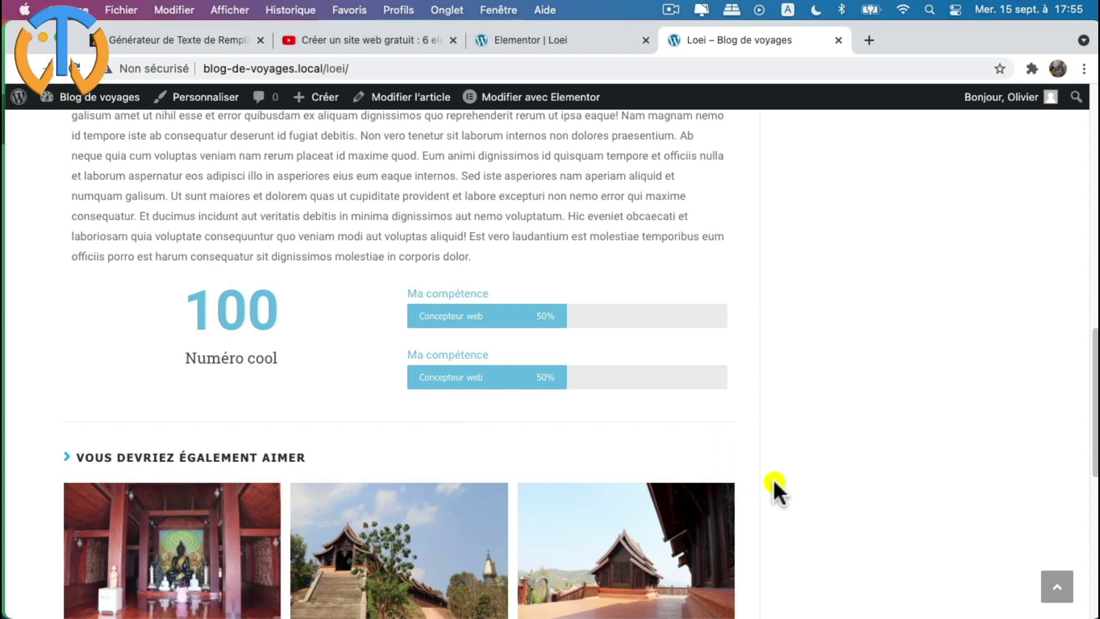
scroll(771, 479, "down", 2)
scroll(658, 452, "down", 6)
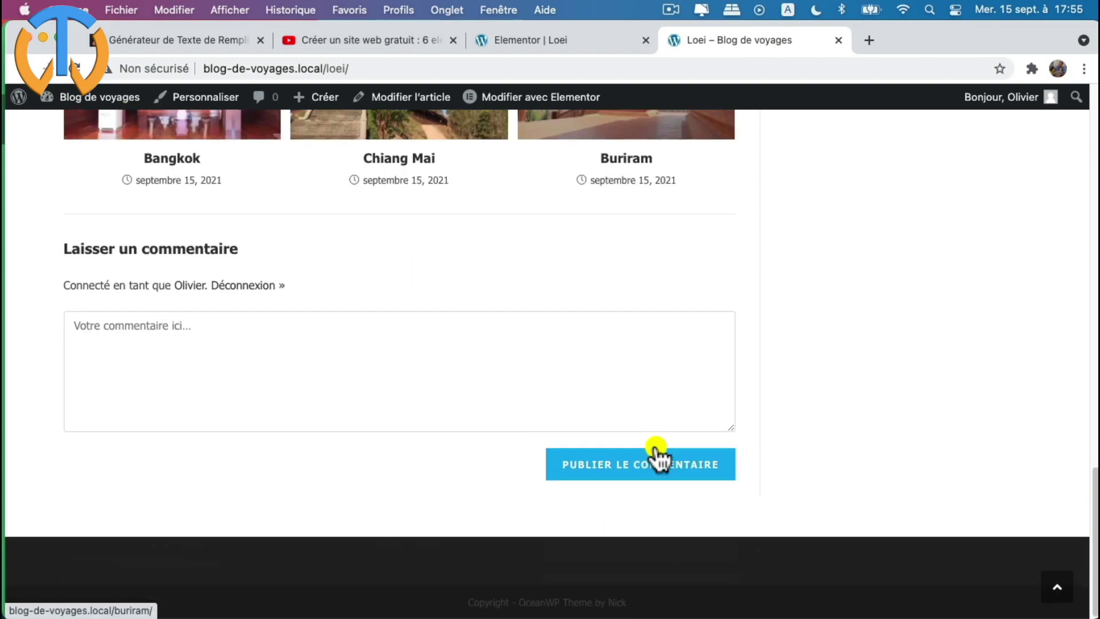
- Examine the search, recent posts and recent comments blocks in the Loei article's sidebar
scroll(655, 446, "up", 15)
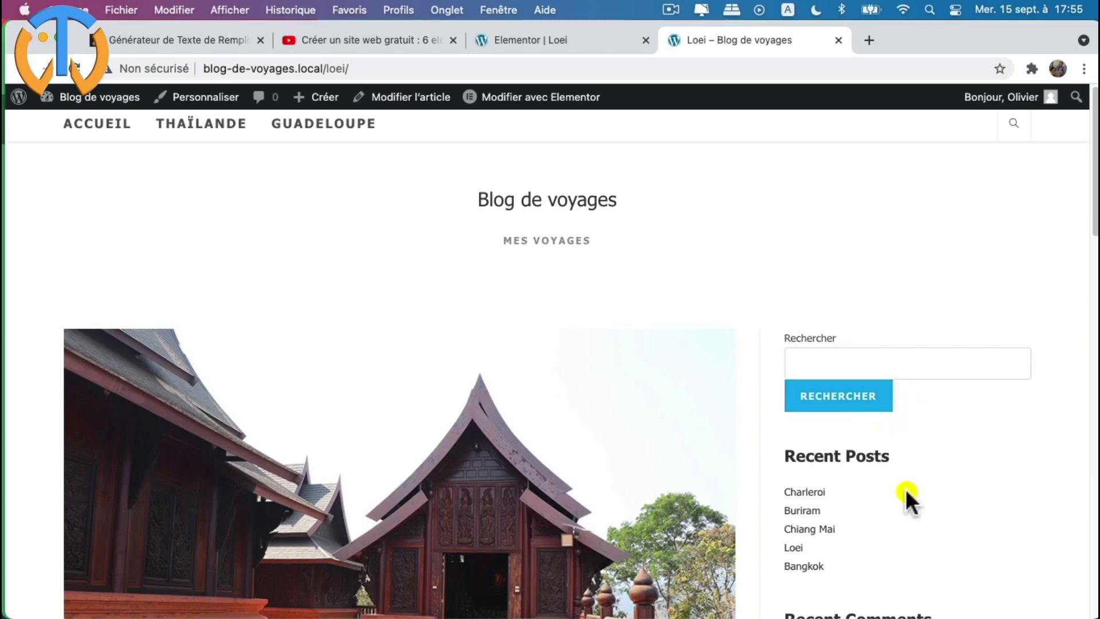
scroll(916, 479, "down", 5)
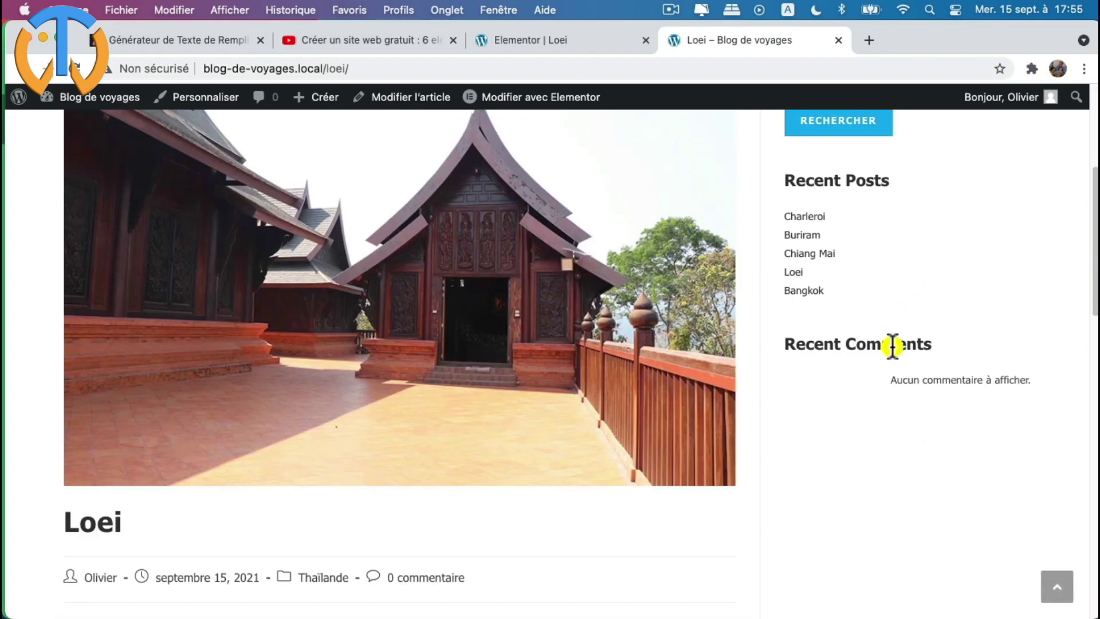
scroll(896, 344, "up", 5)
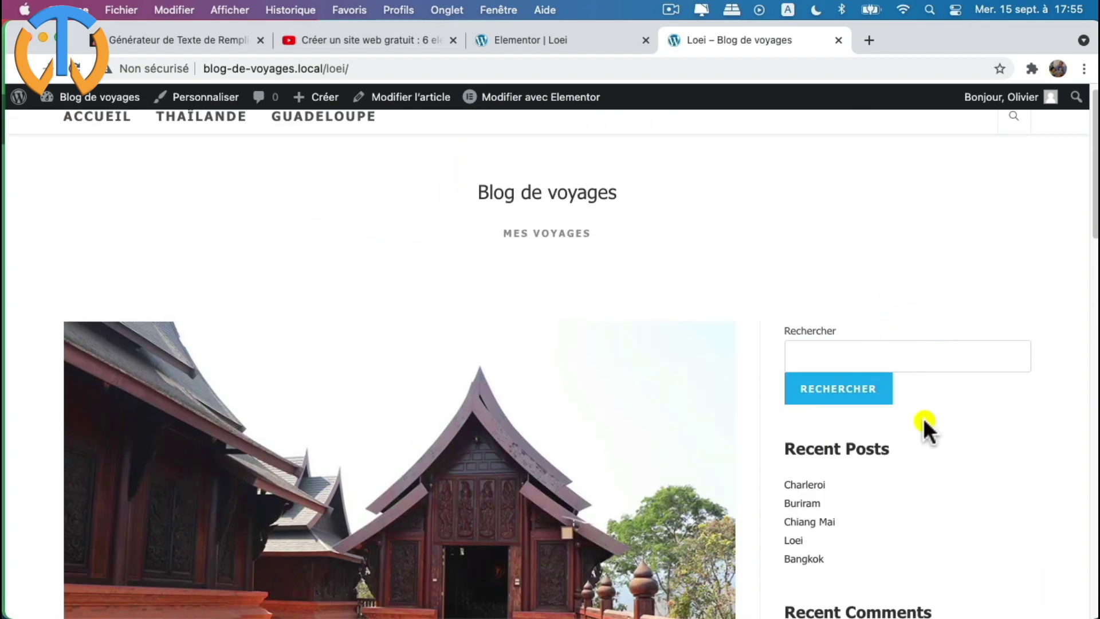
scroll(923, 424, "down", 4)
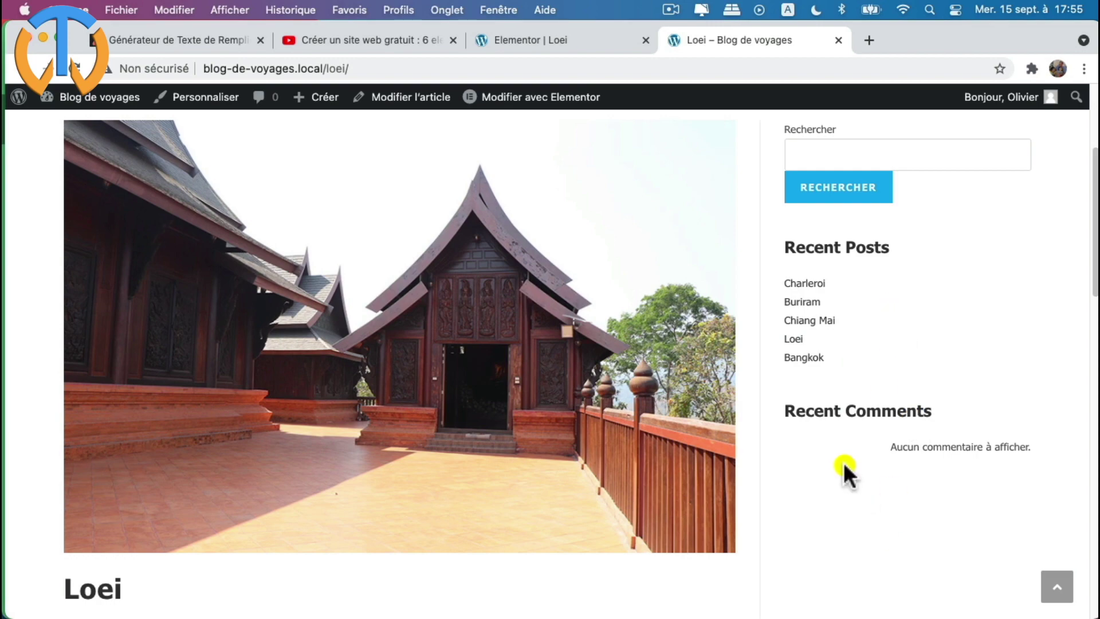
scroll(843, 461, "up", 4)
- Leave the Elementor editor of the Loei article for the WordPress editor and open the Widgets management page
left_click(550, 38)
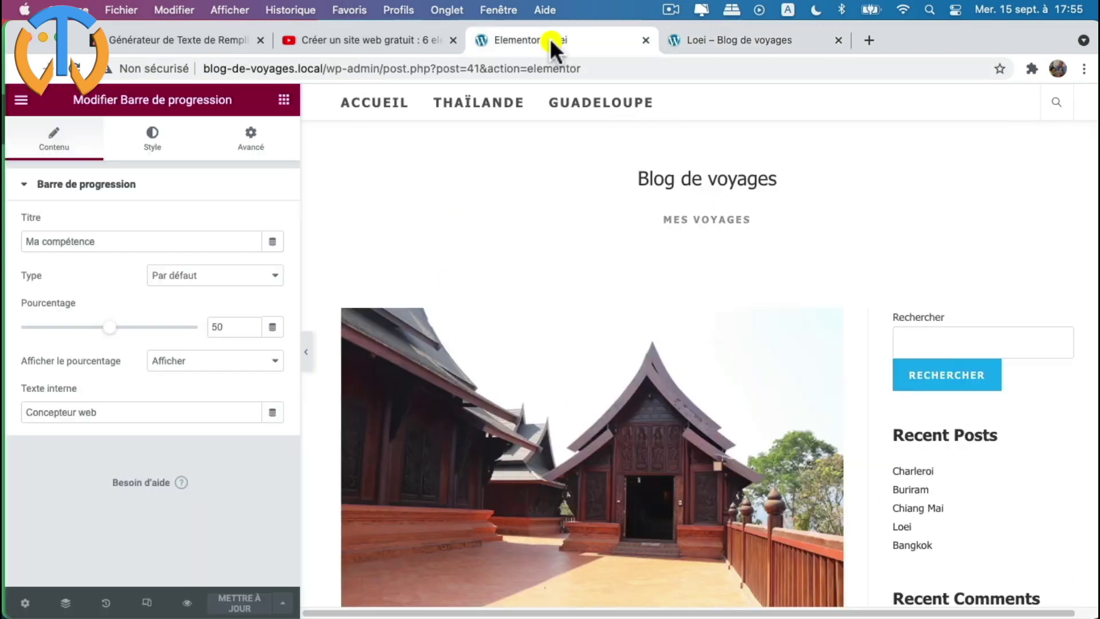
left_click(23, 99)
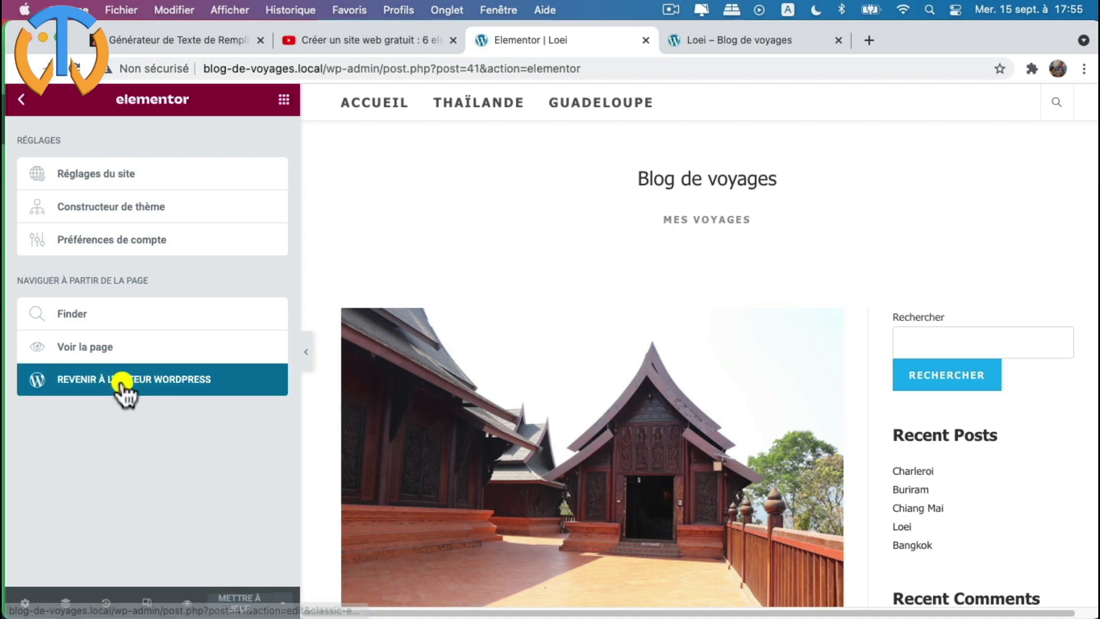
left_click(124, 392)
scroll(135, 391, "down", 2)
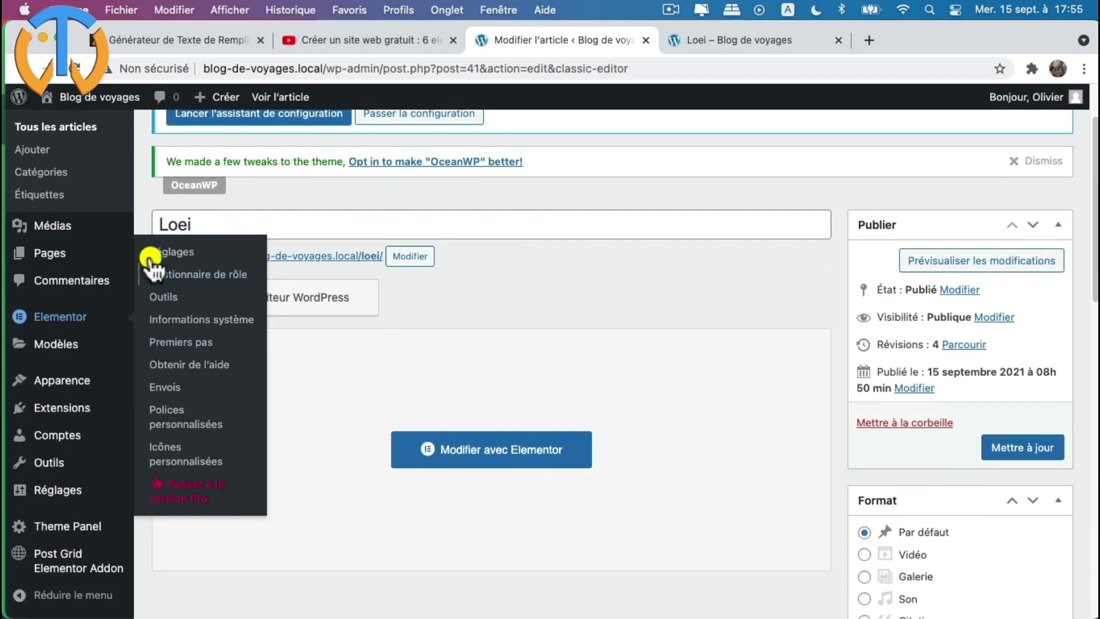
mouse_move(45, 382)
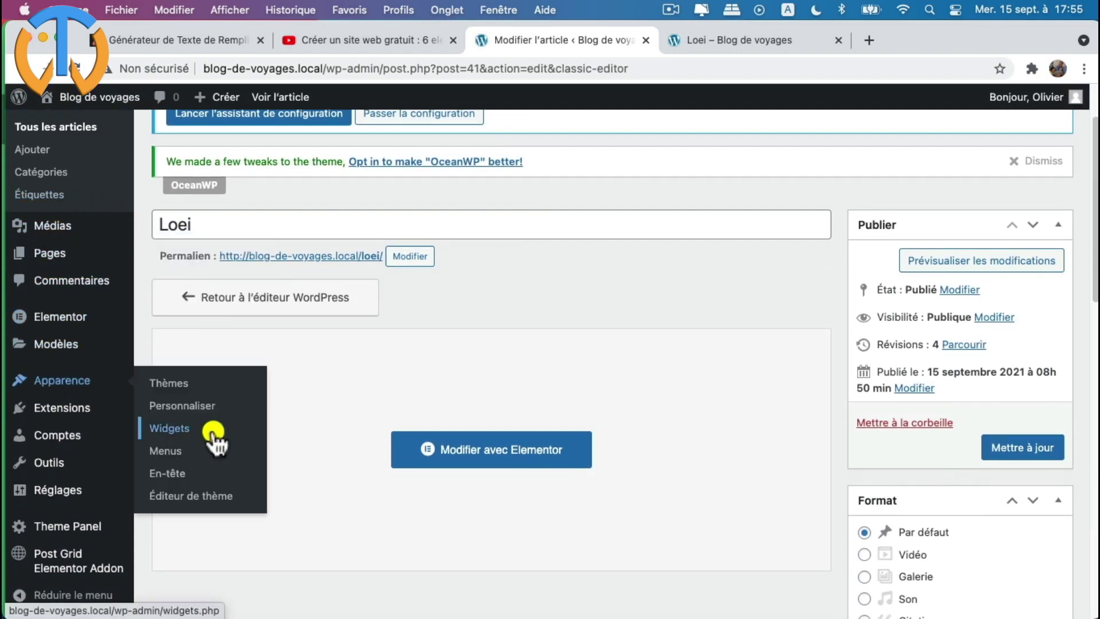
left_click(177, 429)
- Inspect the content of the first Bloc widget in Colonne latérale par défaut and collapse it again
scroll(428, 350, "down", 4)
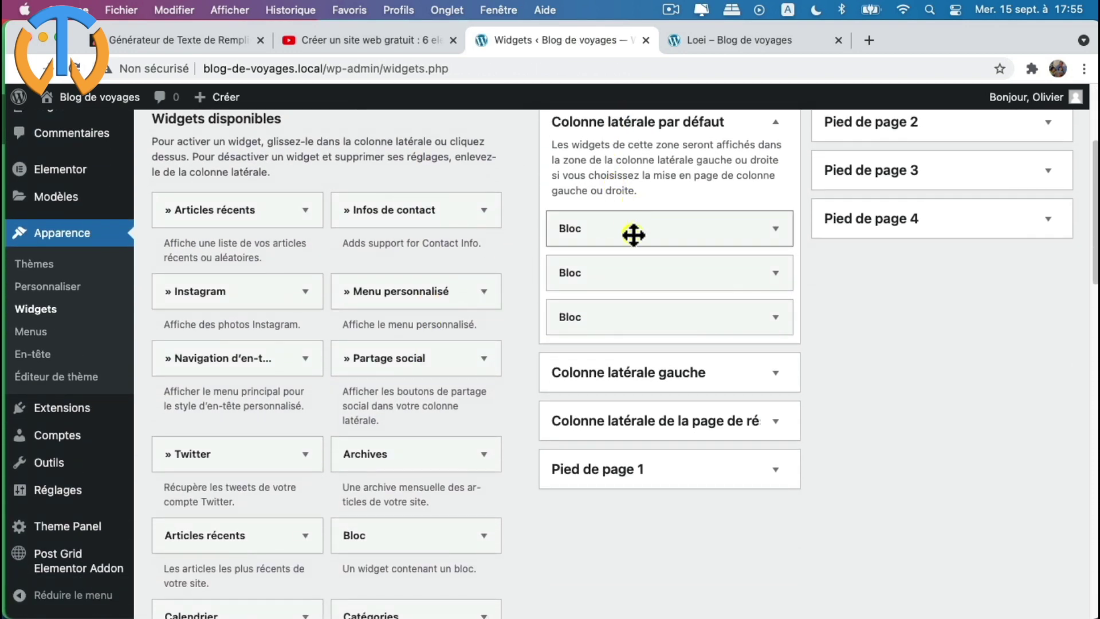
scroll(635, 235, "up", 1)
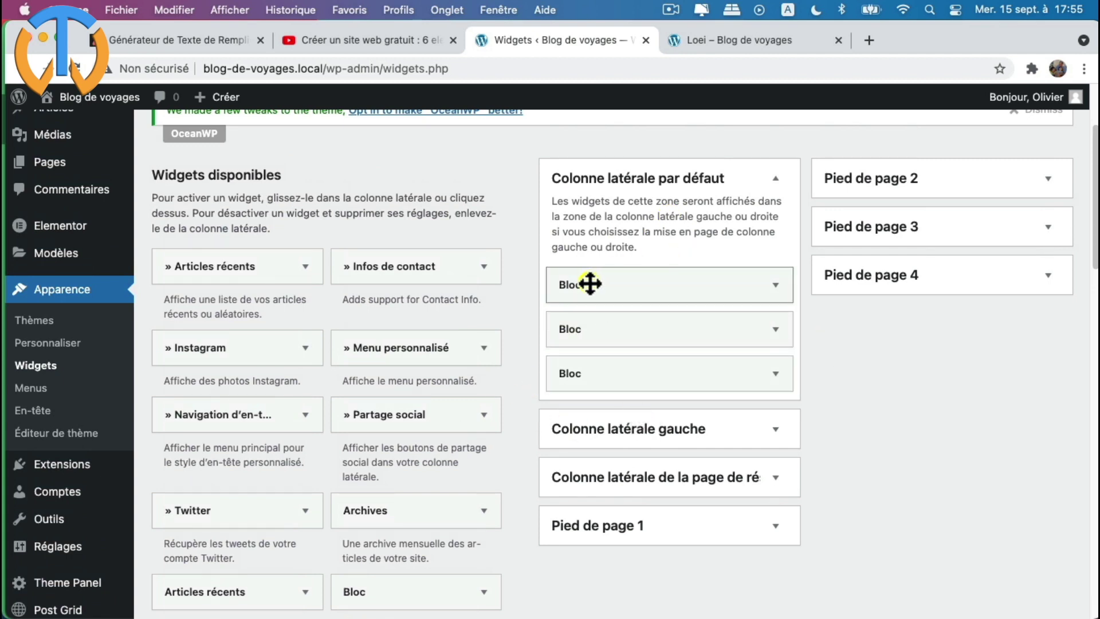
left_click(776, 284)
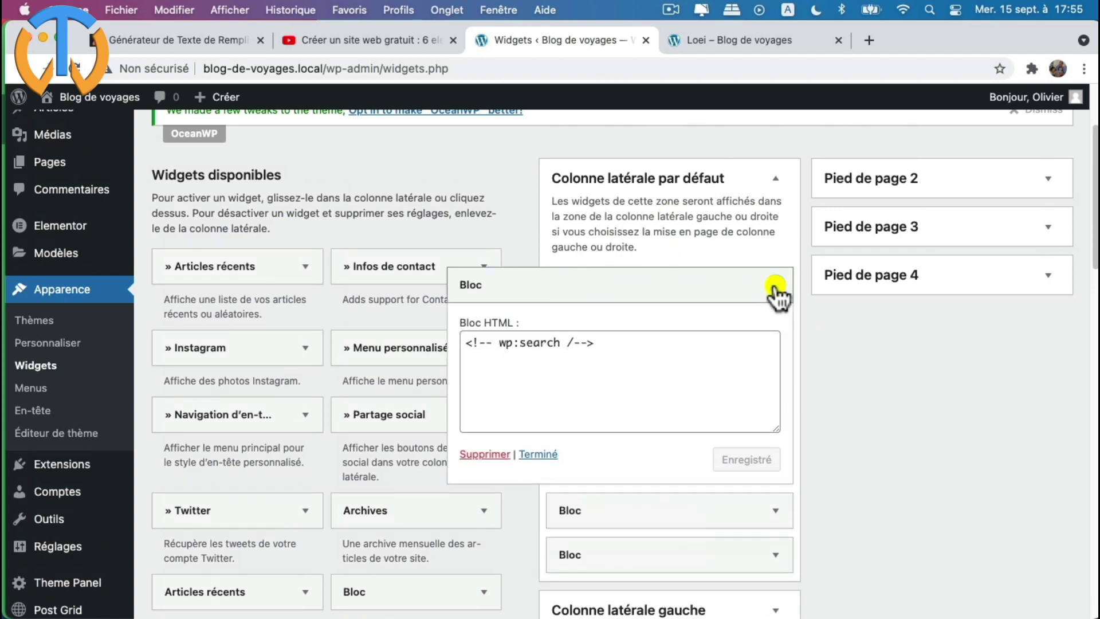
left_click(776, 284)
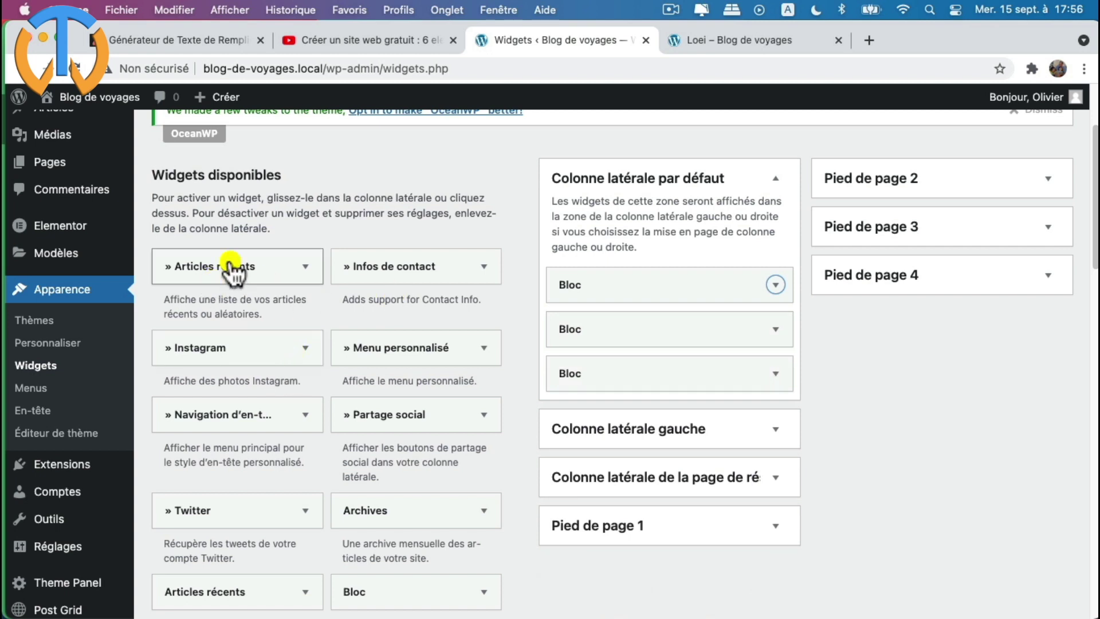
- Find the Boîte Facebook like widget among the available widgets and add it to Colonne latérale par défaut
scroll(304, 379, "down", 5)
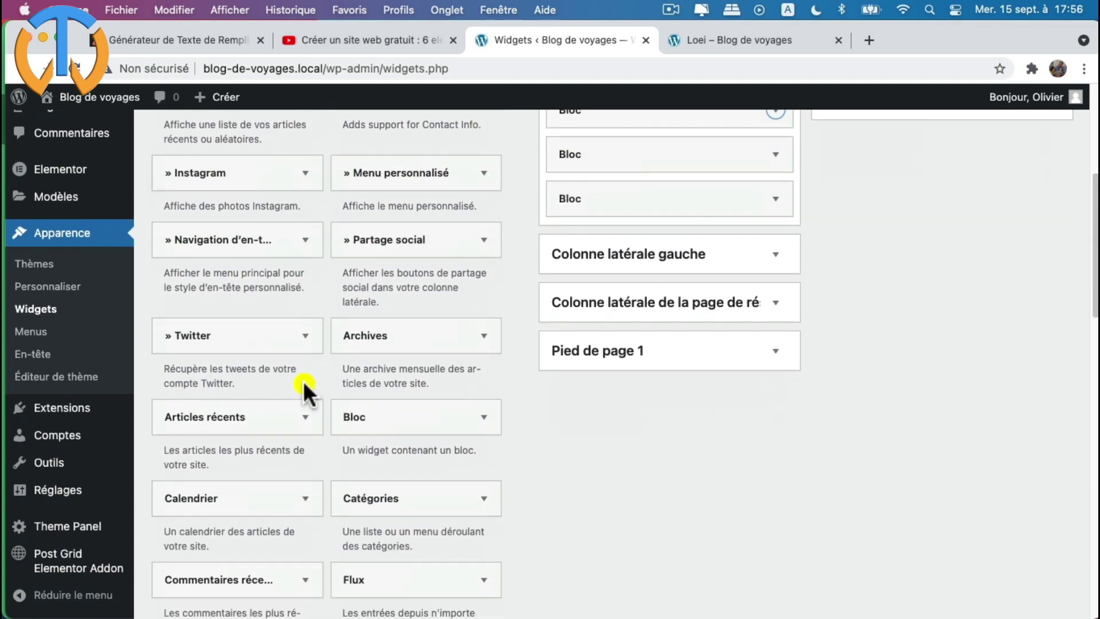
scroll(301, 424, "down", 3)
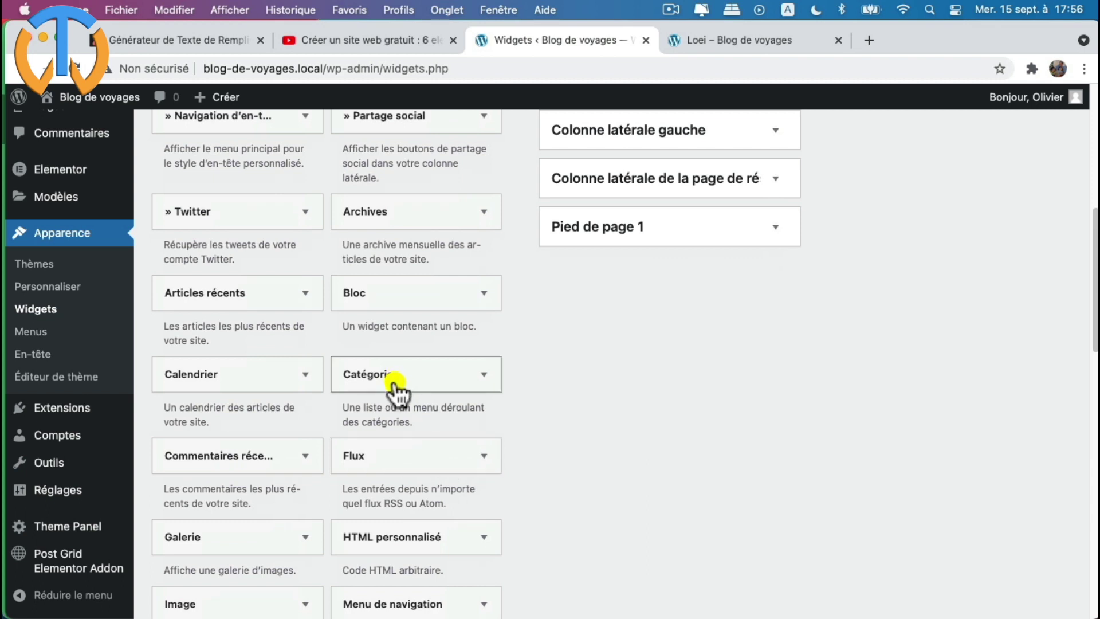
scroll(436, 396, "down", 4)
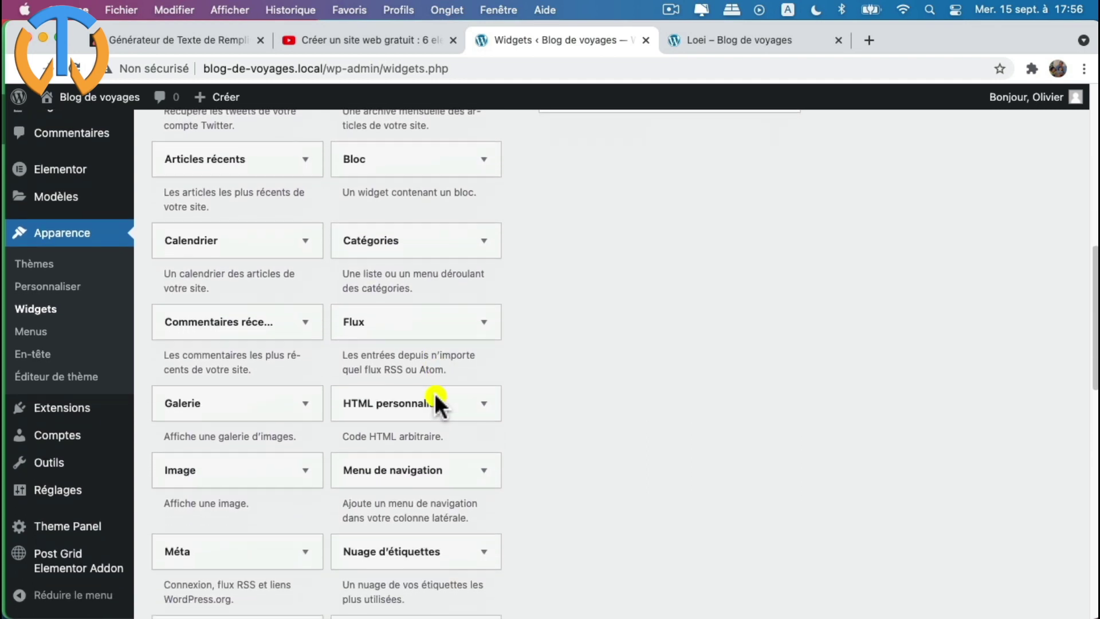
scroll(434, 393, "down", 4)
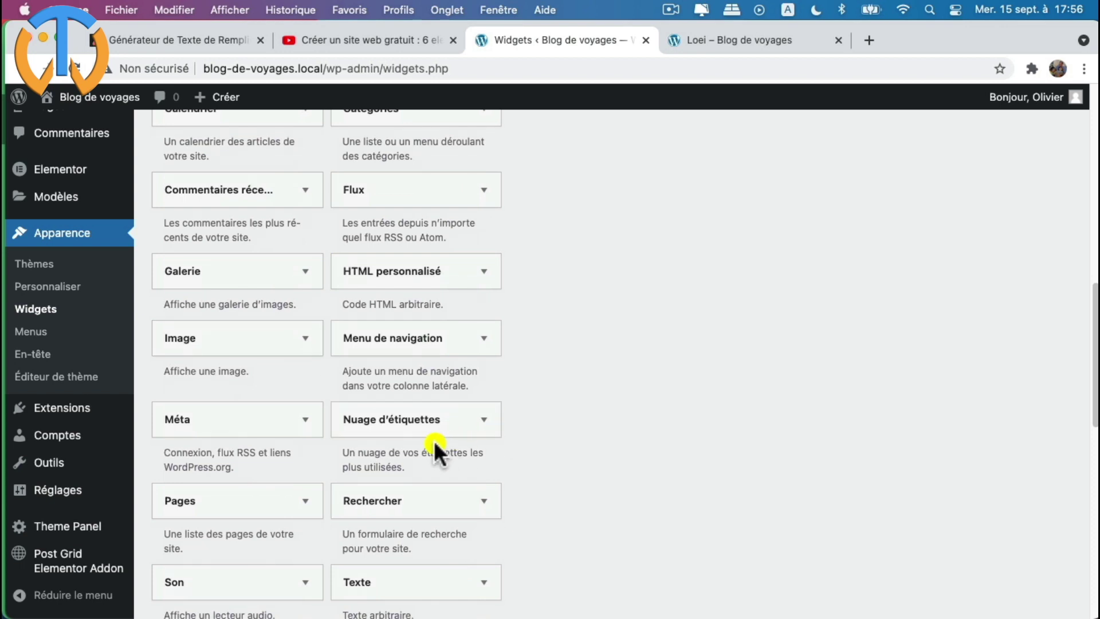
scroll(433, 445, "down", 8)
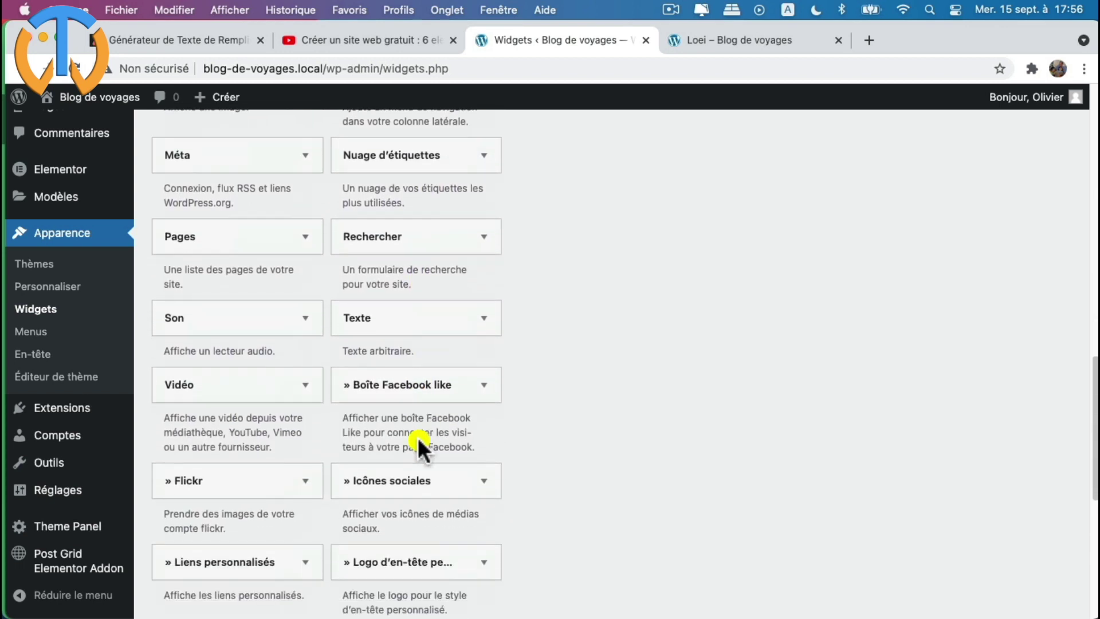
scroll(418, 438, "down", 5)
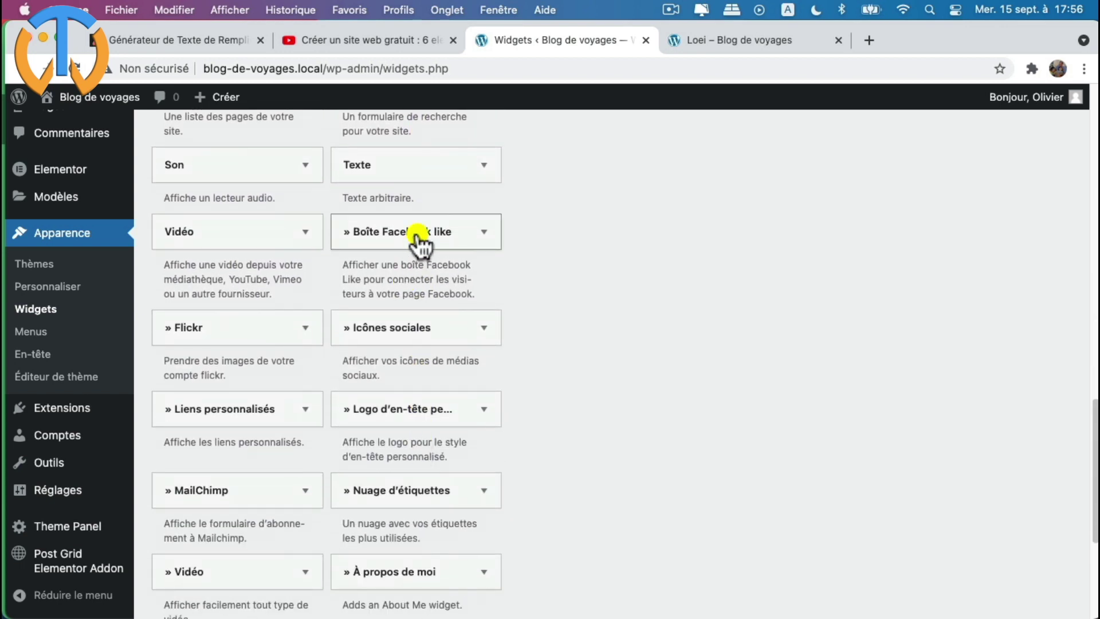
left_click(417, 234)
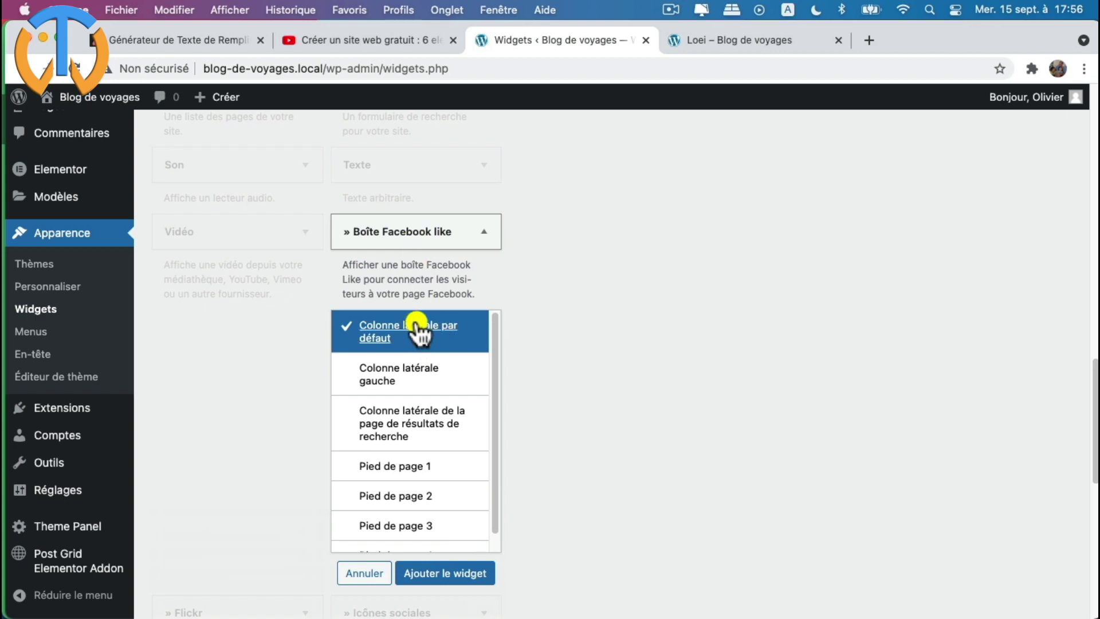
left_click(446, 575)
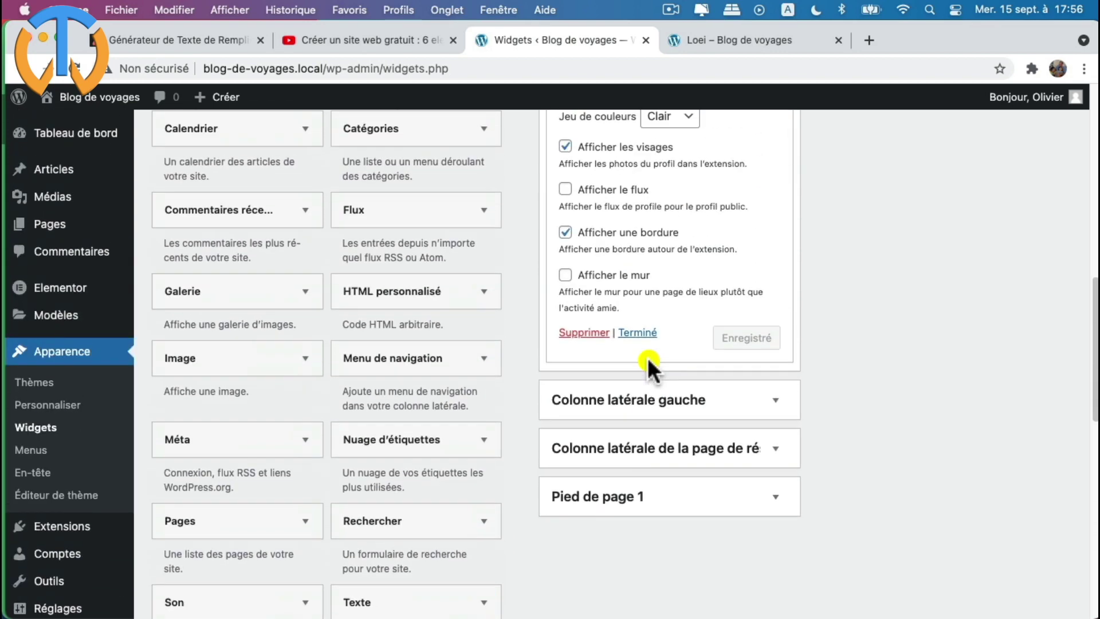
- Title the Boîte Facebook like widget "ma page" and leave its Facebook page URL empty
scroll(603, 303, "up", 2)
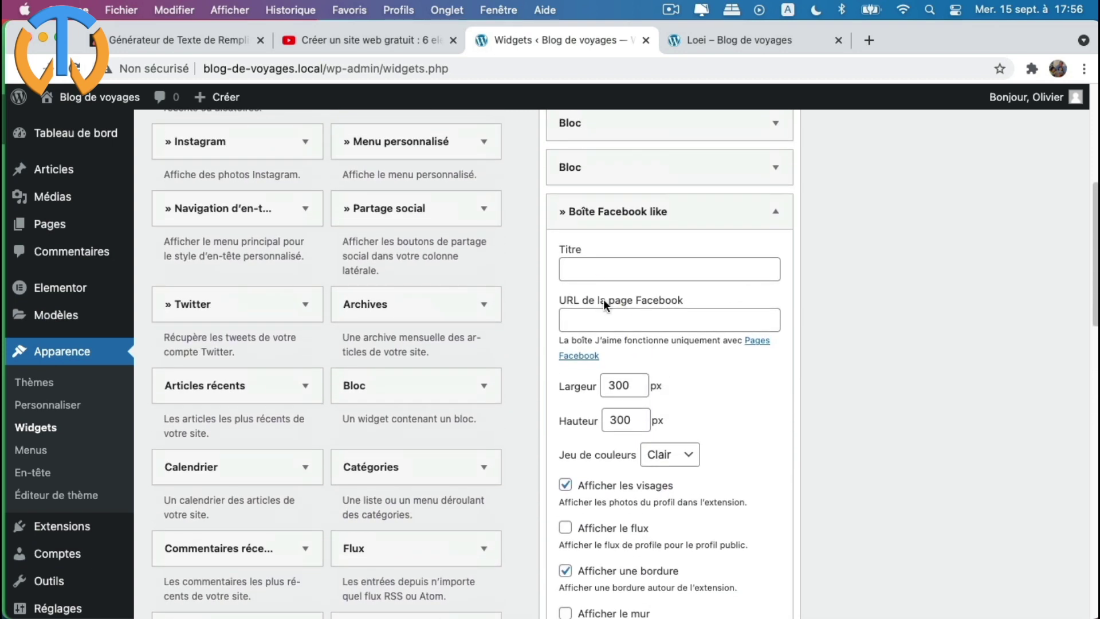
left_click(590, 272)
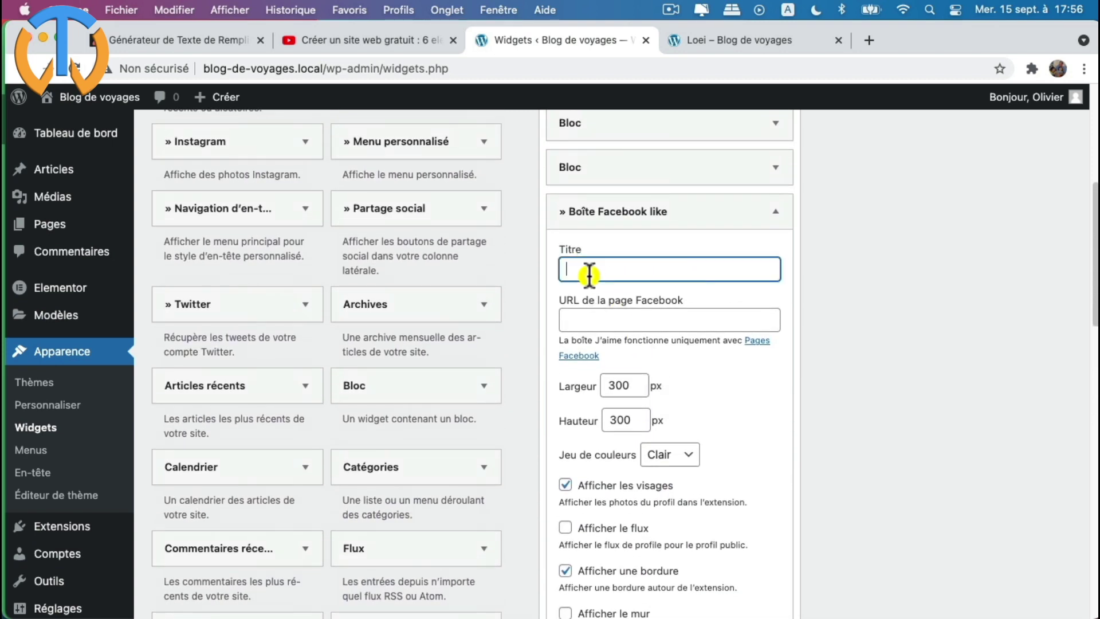
type("ma")
key("Tab")
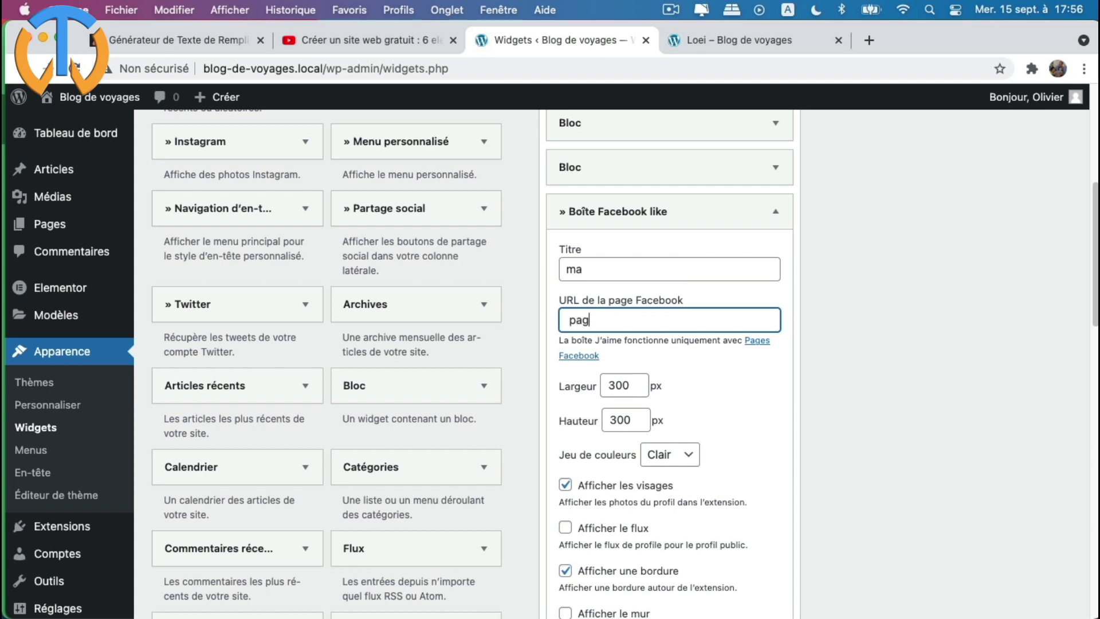
type("page")
left_click_drag(600, 326, 523, 321)
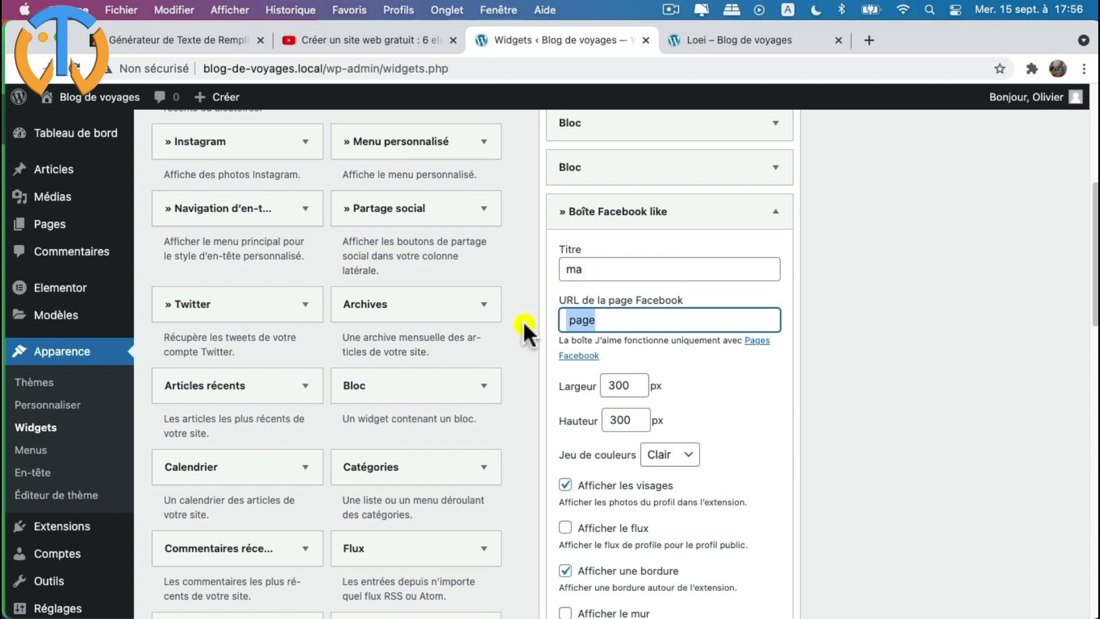
key("BackSpace")
left_click(623, 273)
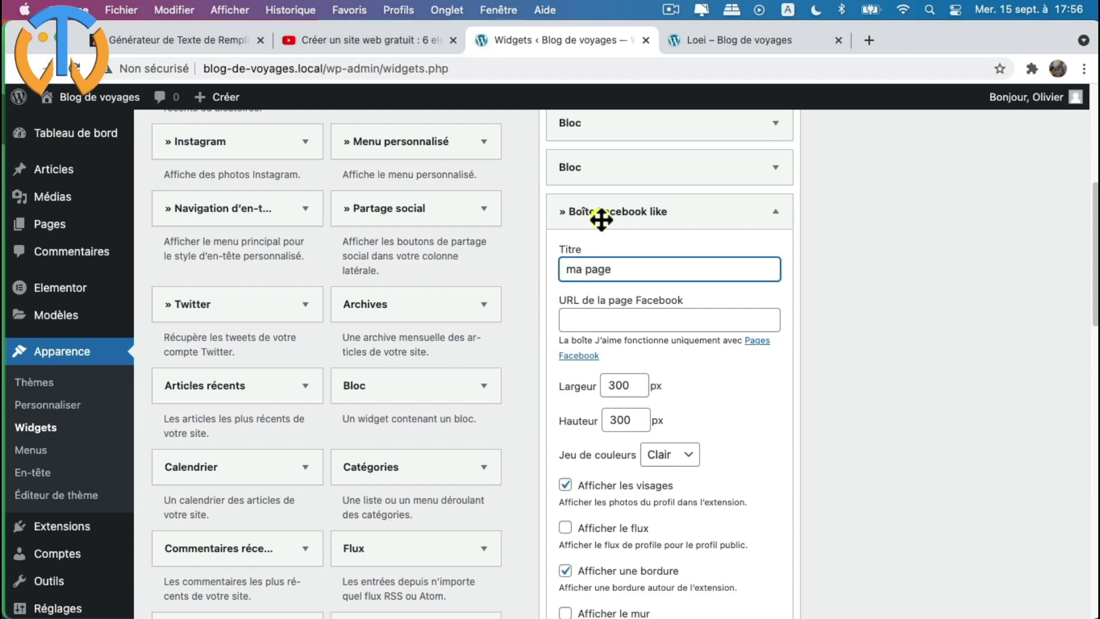
- Open Facebook in a new browser tab, go to the "S'expatrier, vivre et travailler en Thaïlande" page and copy its address
left_click(870, 37)
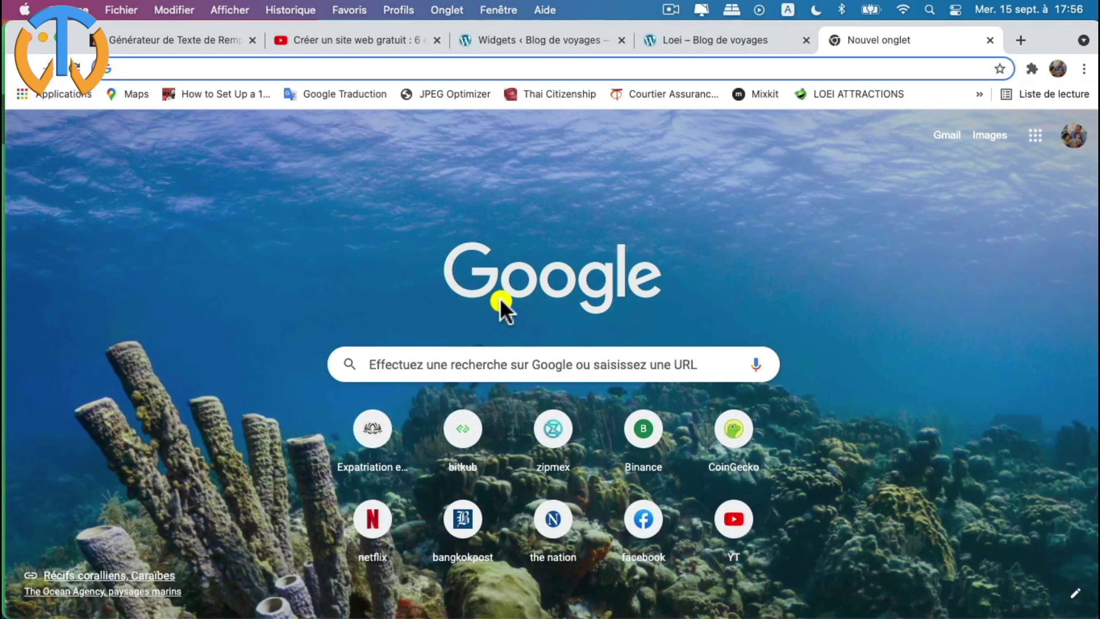
left_click(629, 520)
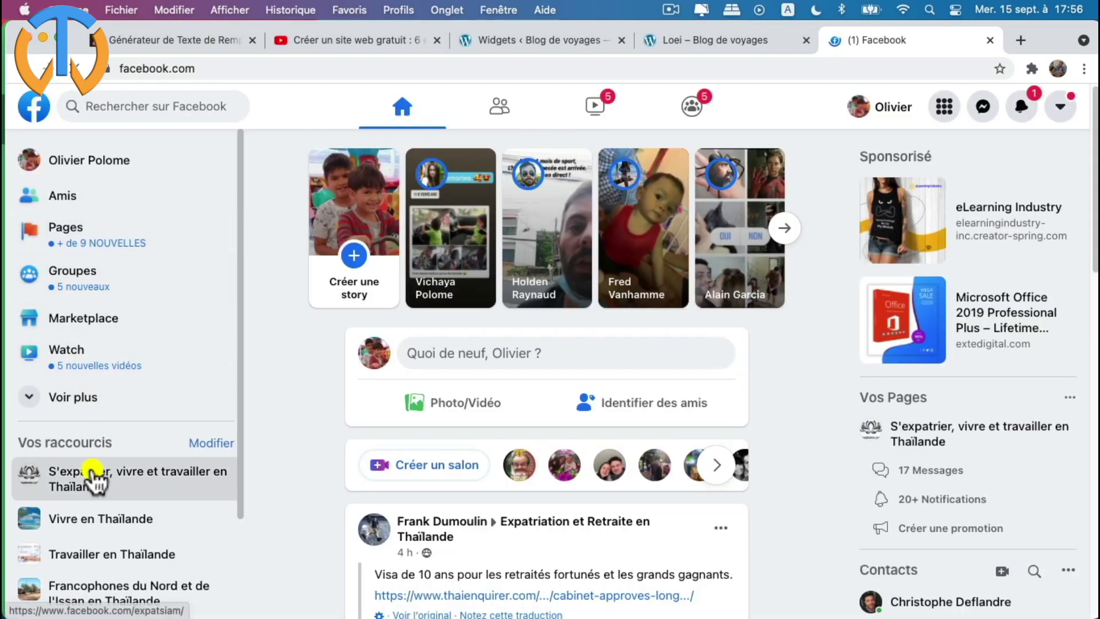
left_click(95, 472)
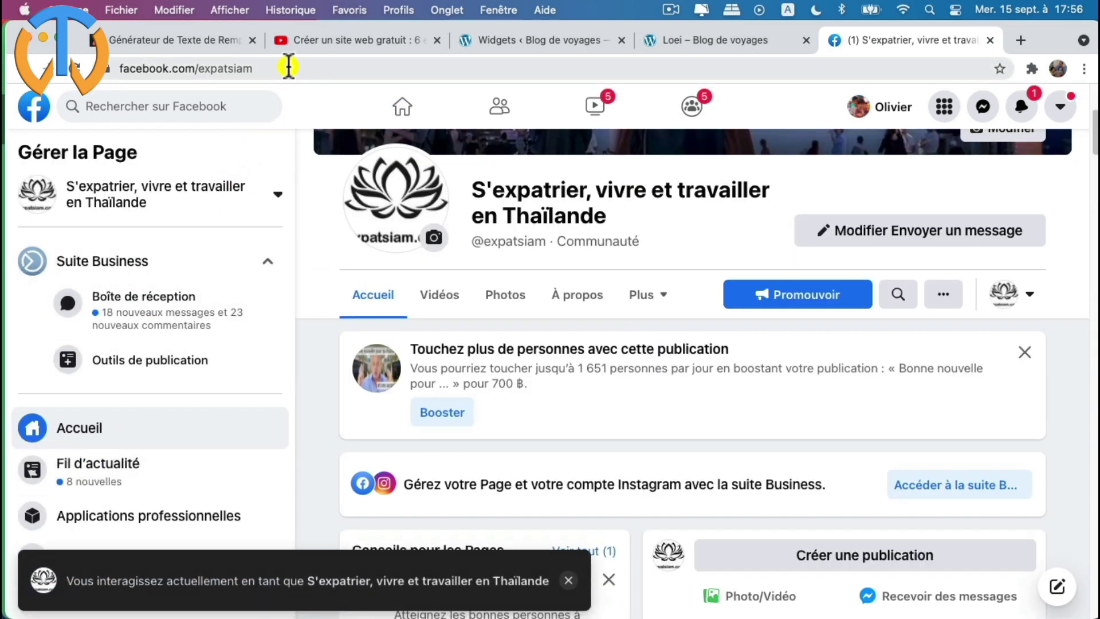
left_click(250, 69)
key("cmd+c")
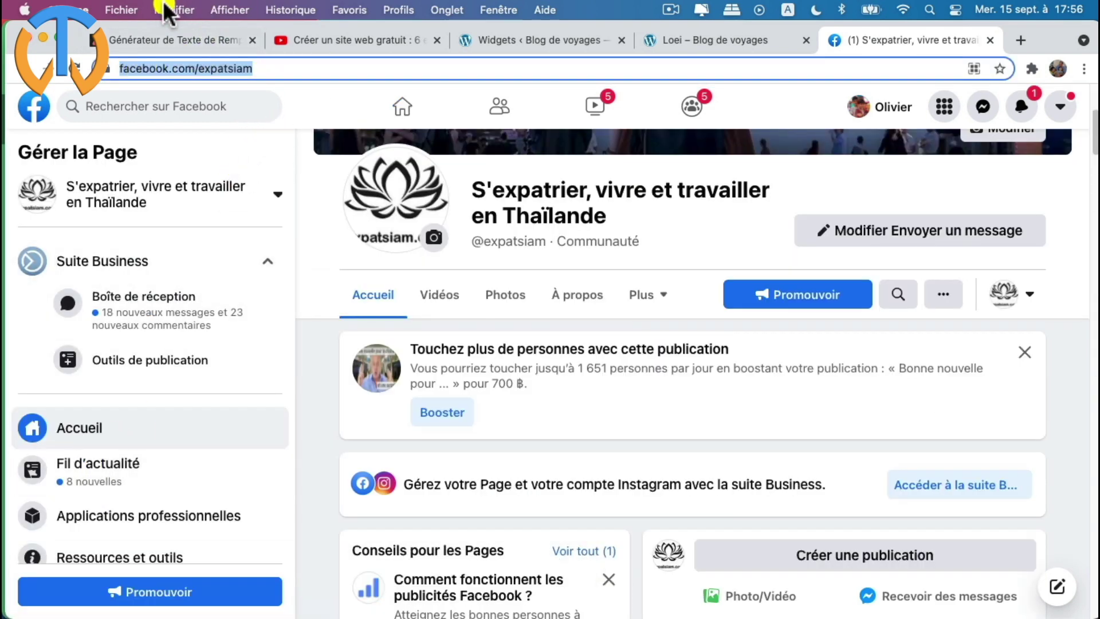
left_click(174, 10)
left_click(185, 96)
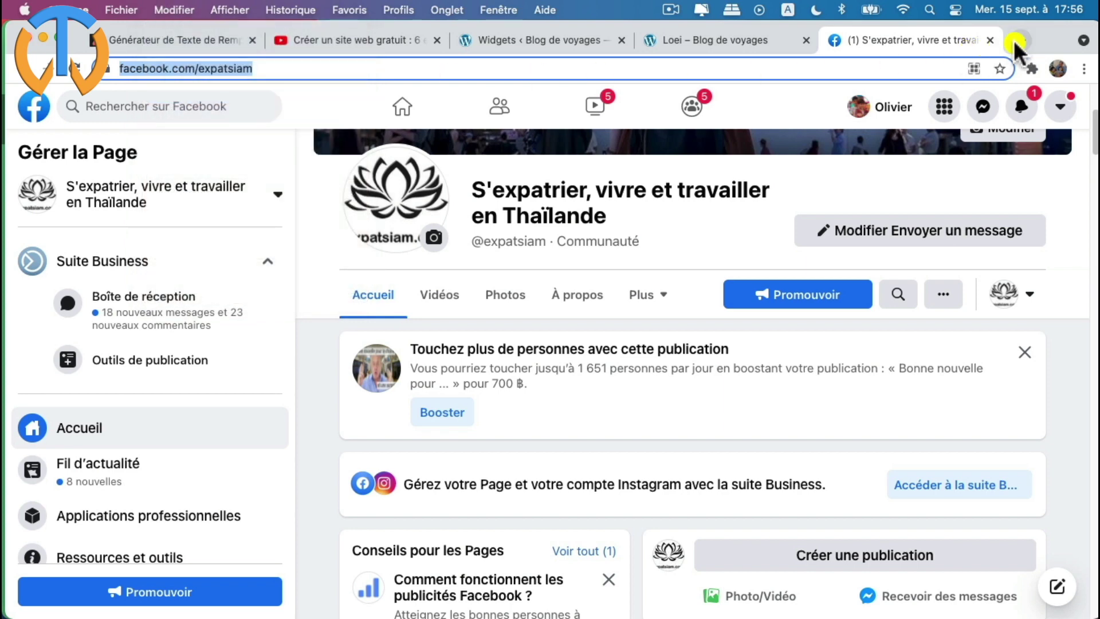
left_click(991, 39)
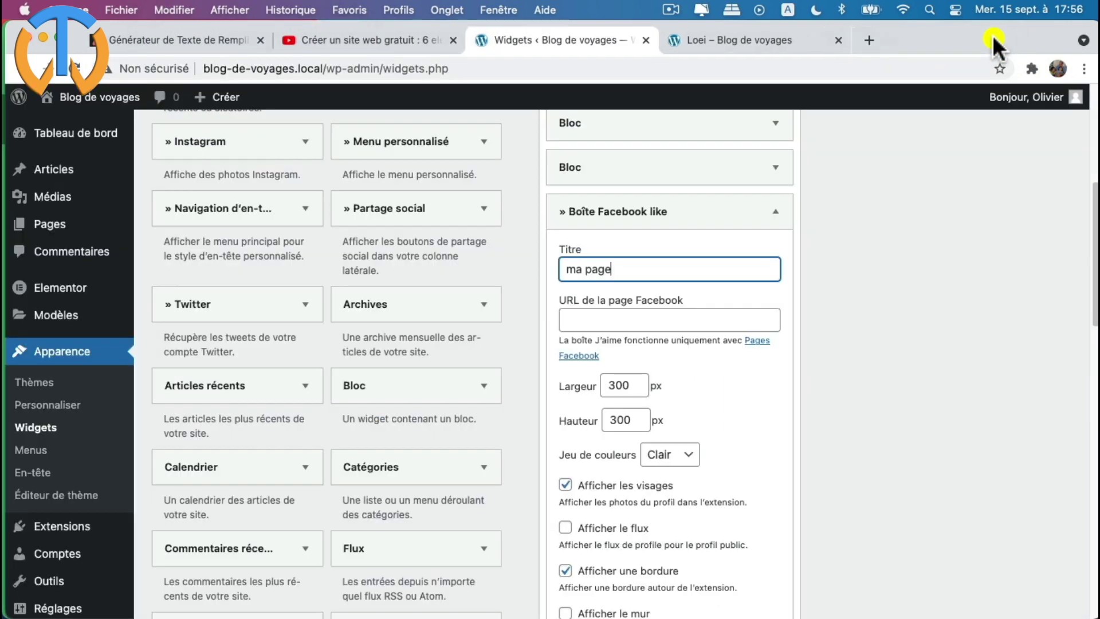
left_click(589, 316)
right_click(588, 315)
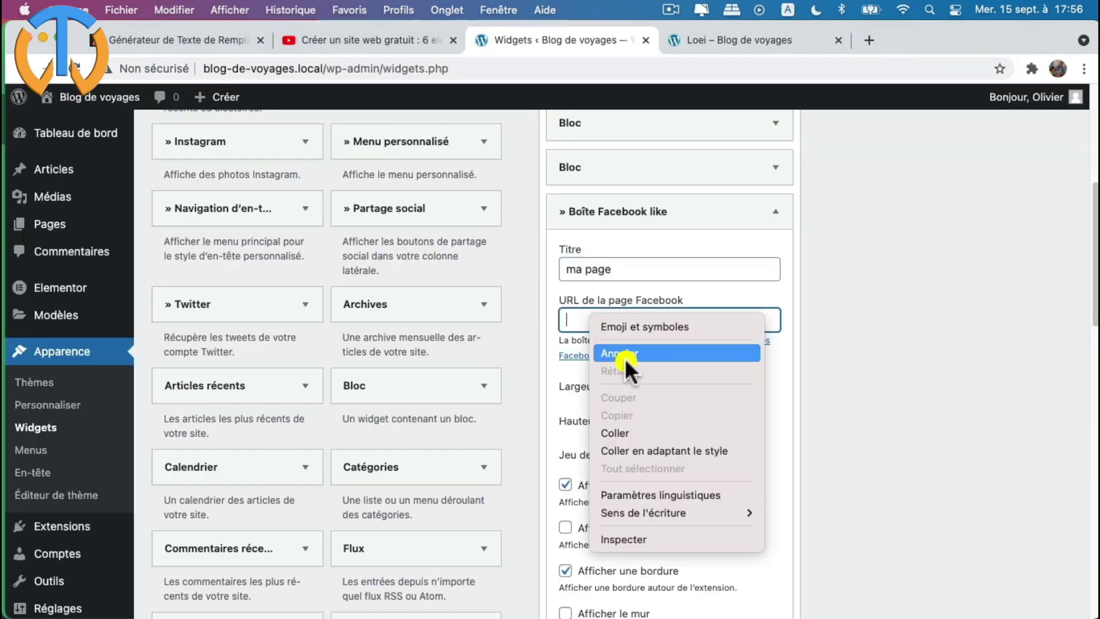
left_click(617, 436)
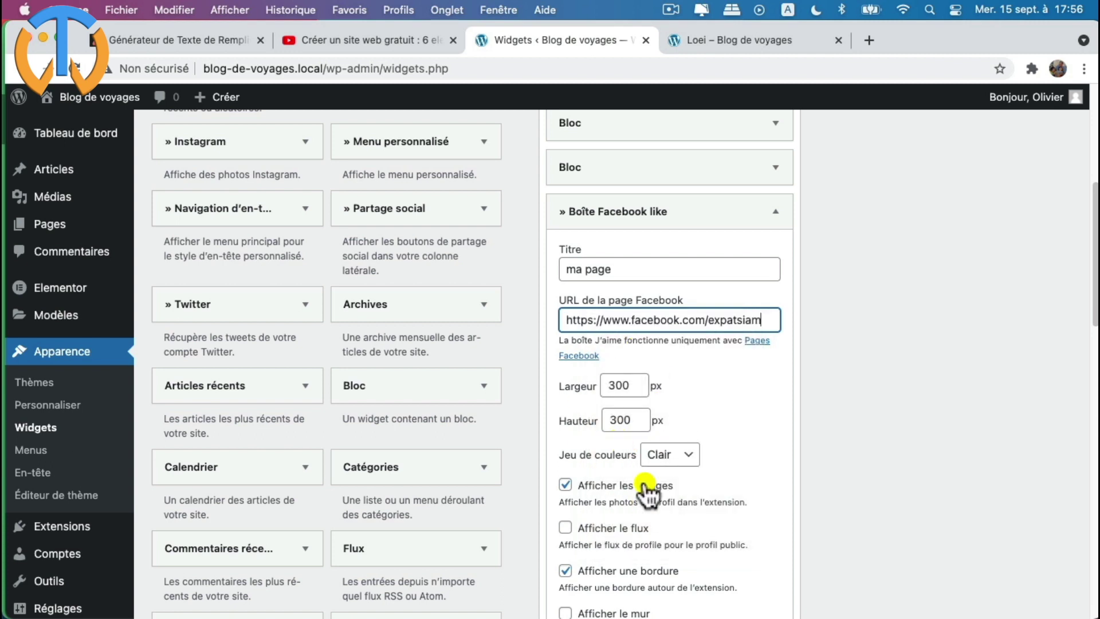
scroll(621, 476, "down", 3)
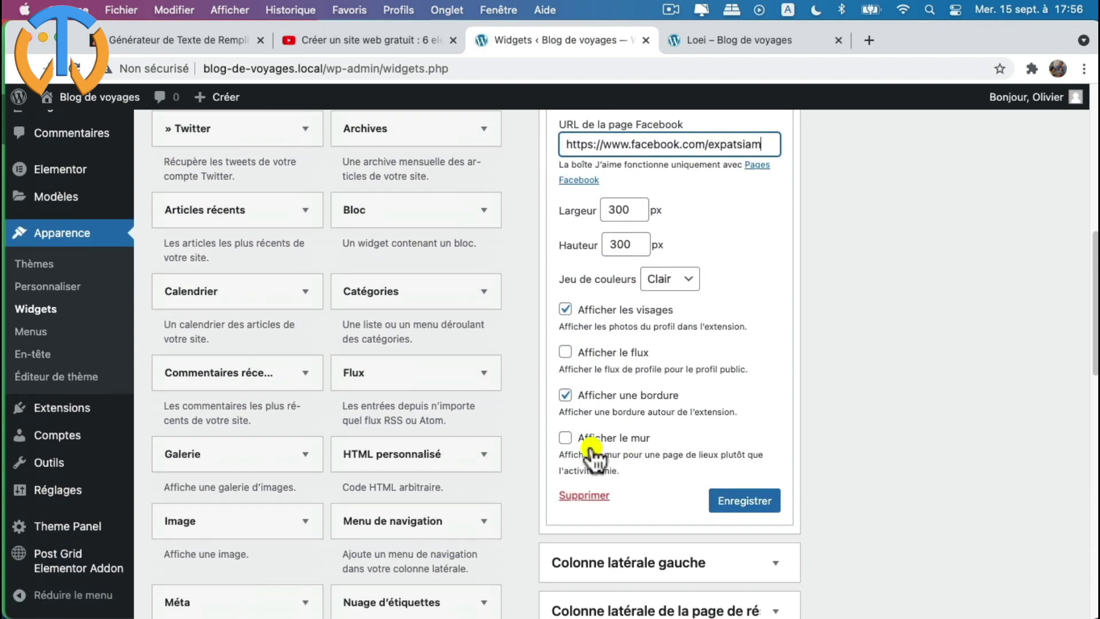
left_click(746, 502)
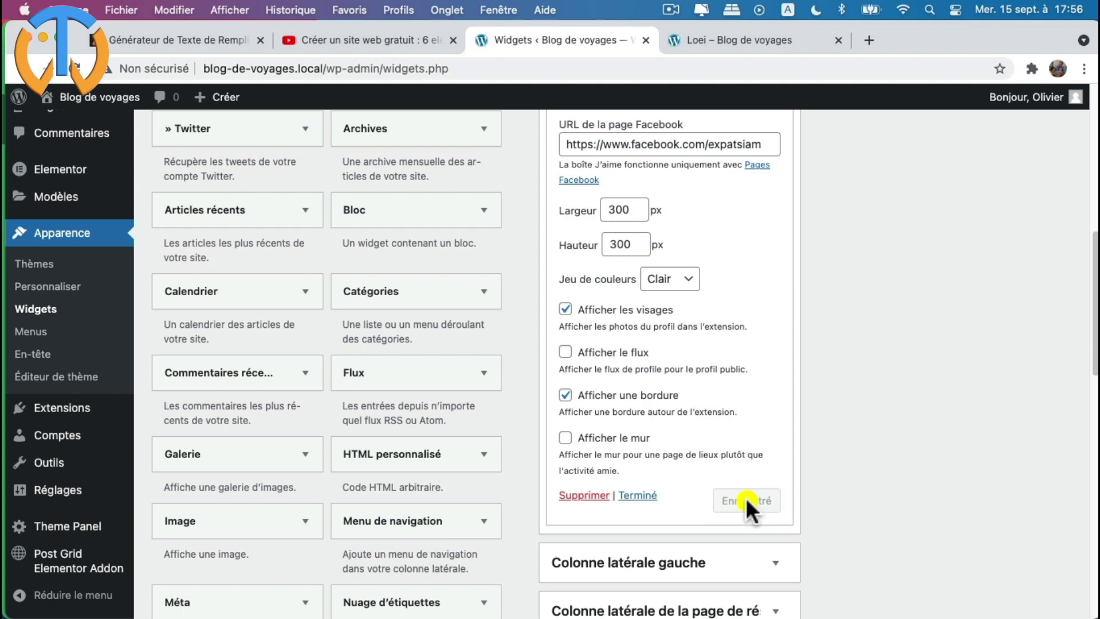
- Check the Facebook box in the sidebar of the published Loei article
scroll(575, 439, "up", 15)
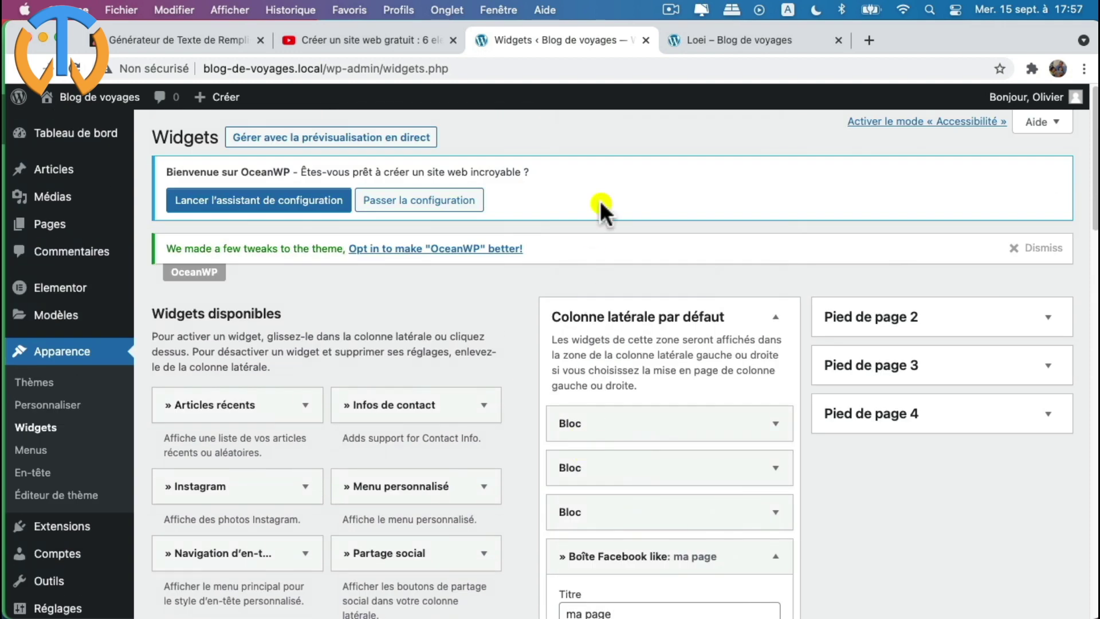
left_click(723, 41)
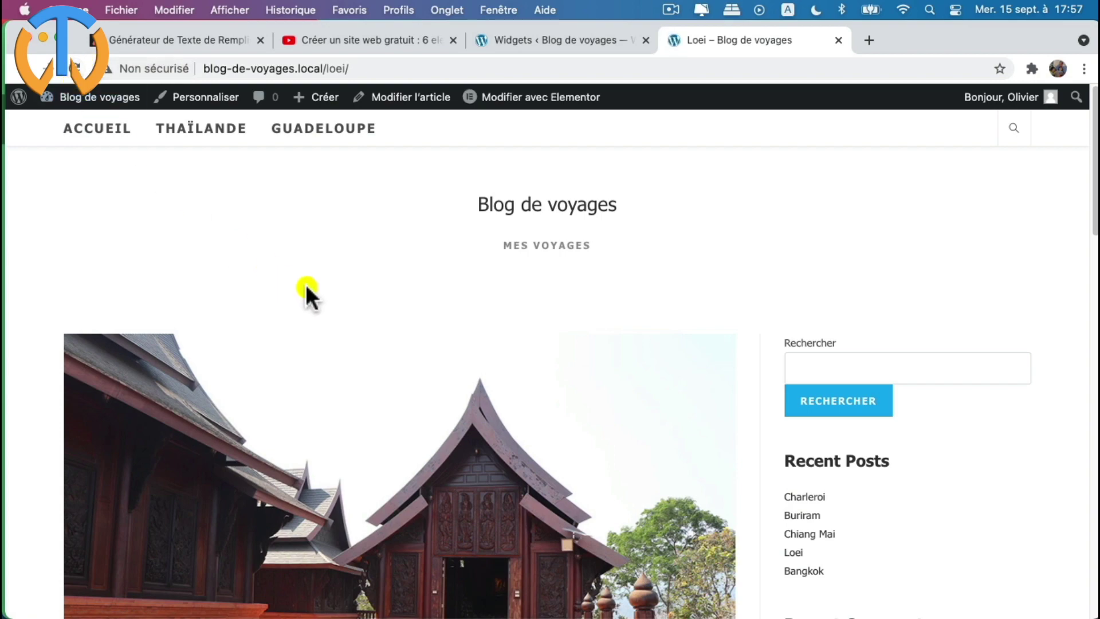
scroll(792, 395, "down", 8)
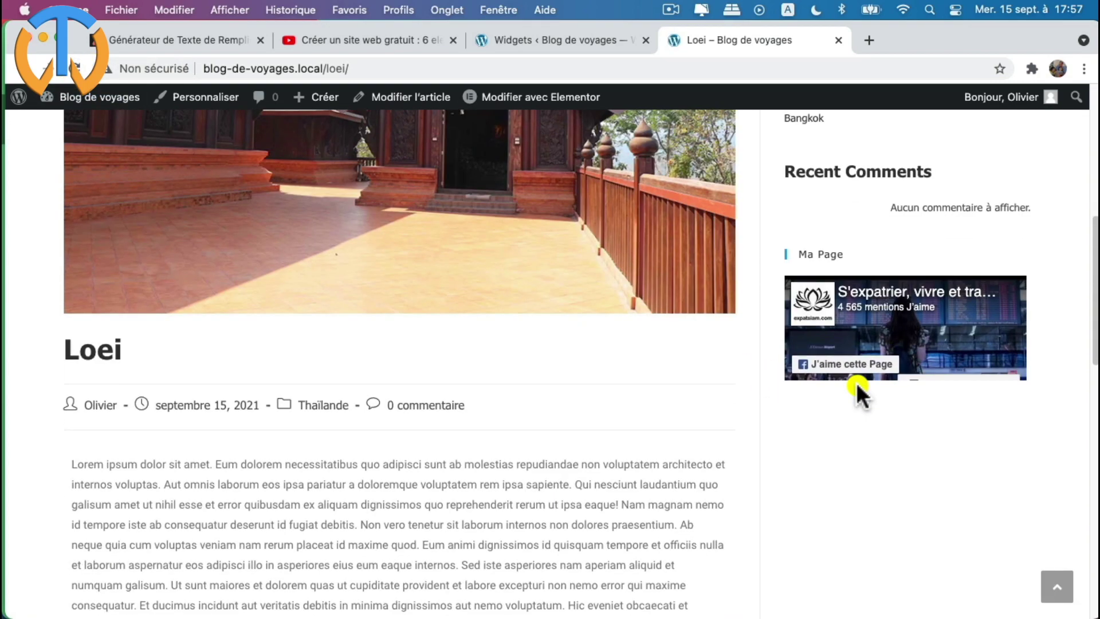
scroll(853, 310, "up", 1)
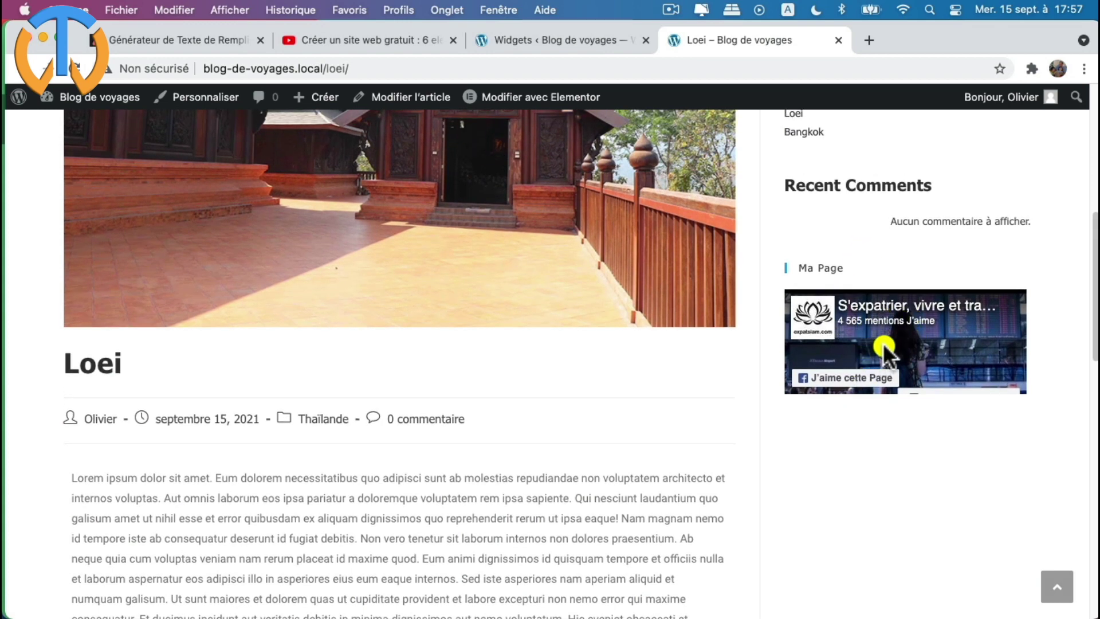
scroll(864, 349, "up", 3)
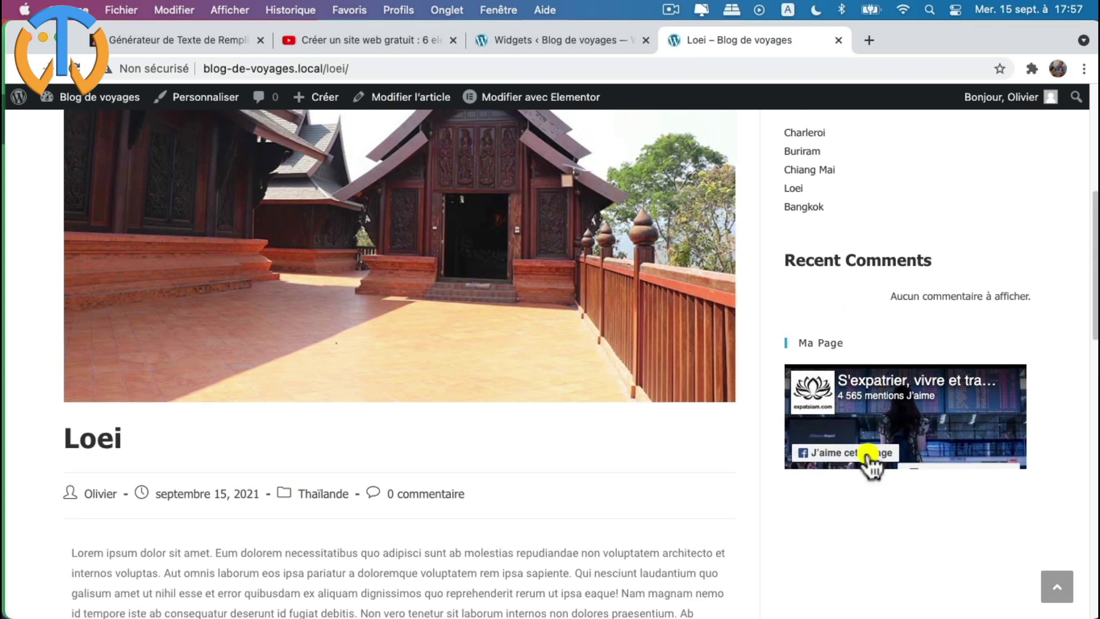
- Return to the Widgets page and move the Boîte Facebook like widget above the three Bloc widgets in Colonne latérale par défaut
left_click(559, 39)
scroll(658, 497, "down", 5)
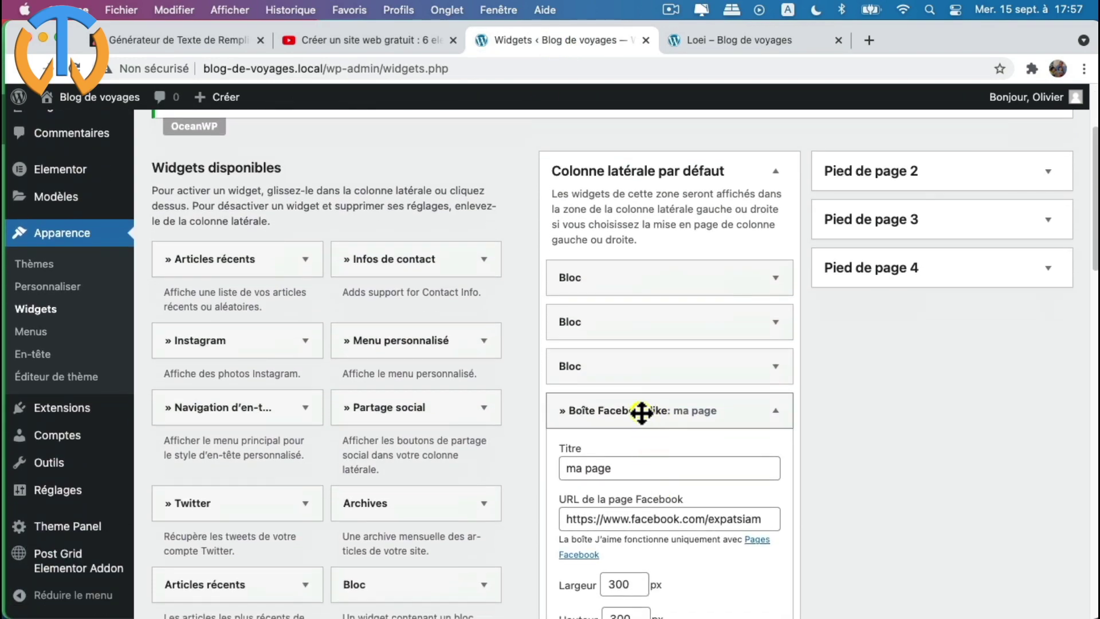
left_click_drag(643, 412, 643, 274)
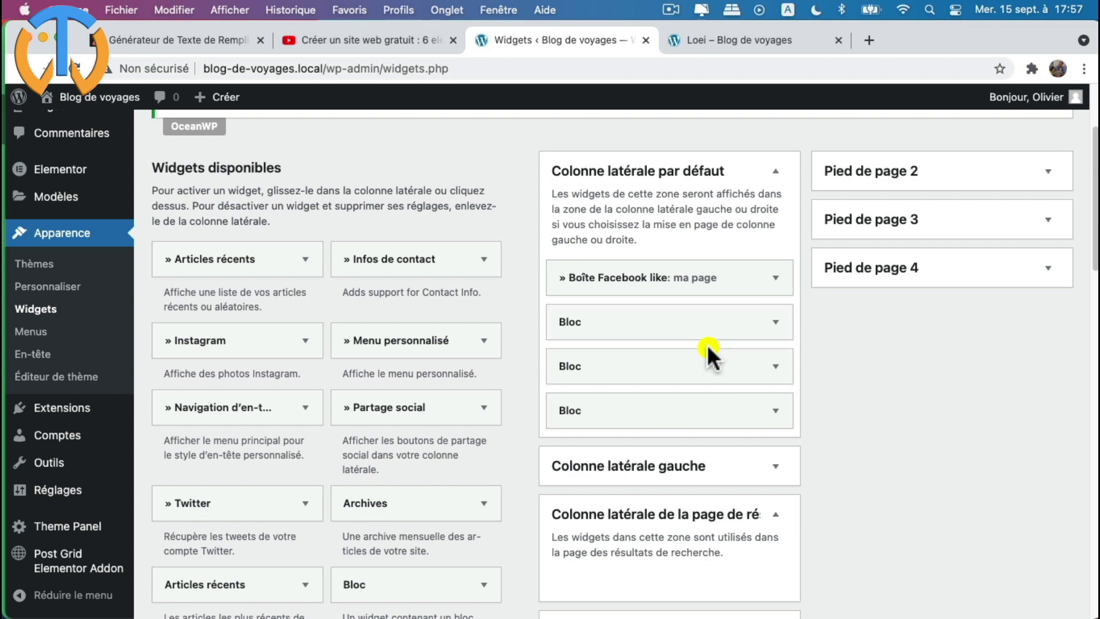
- Enable Afficher le flux and Afficher le mur in the Boîte Facebook like widget and save it
left_click(775, 277)
scroll(694, 405, "down", 5)
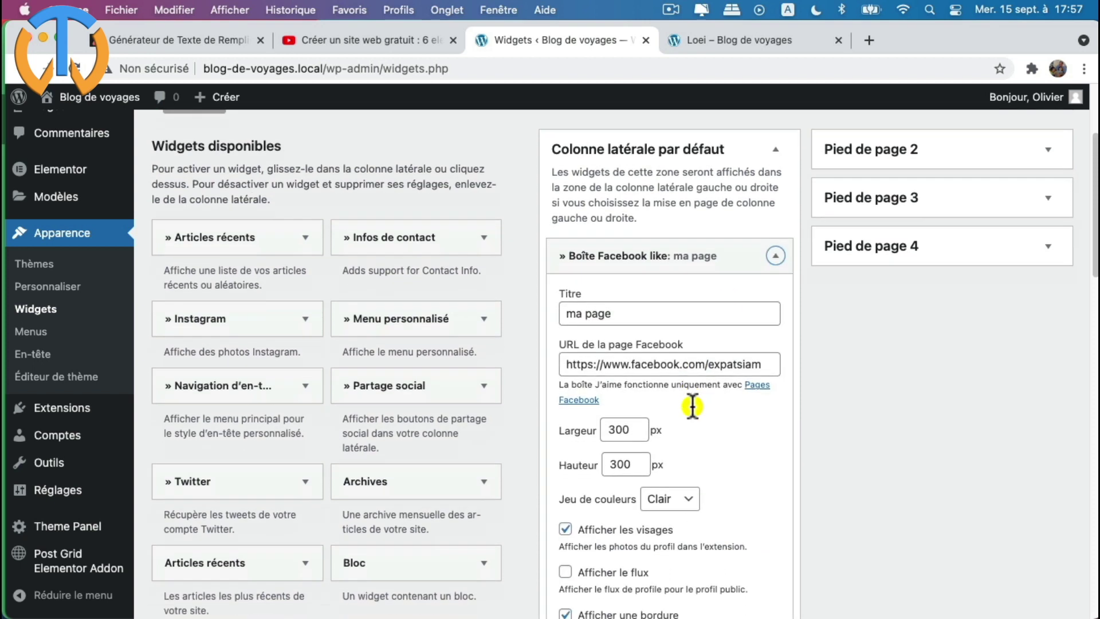
scroll(692, 405, "down", 4)
left_click(565, 331)
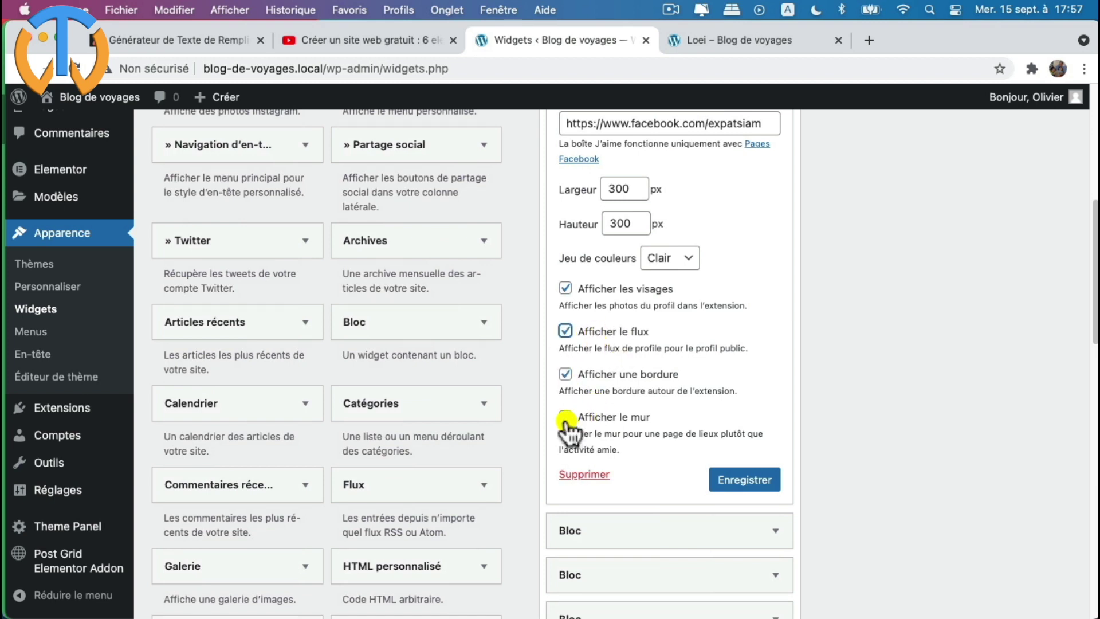
left_click(565, 417)
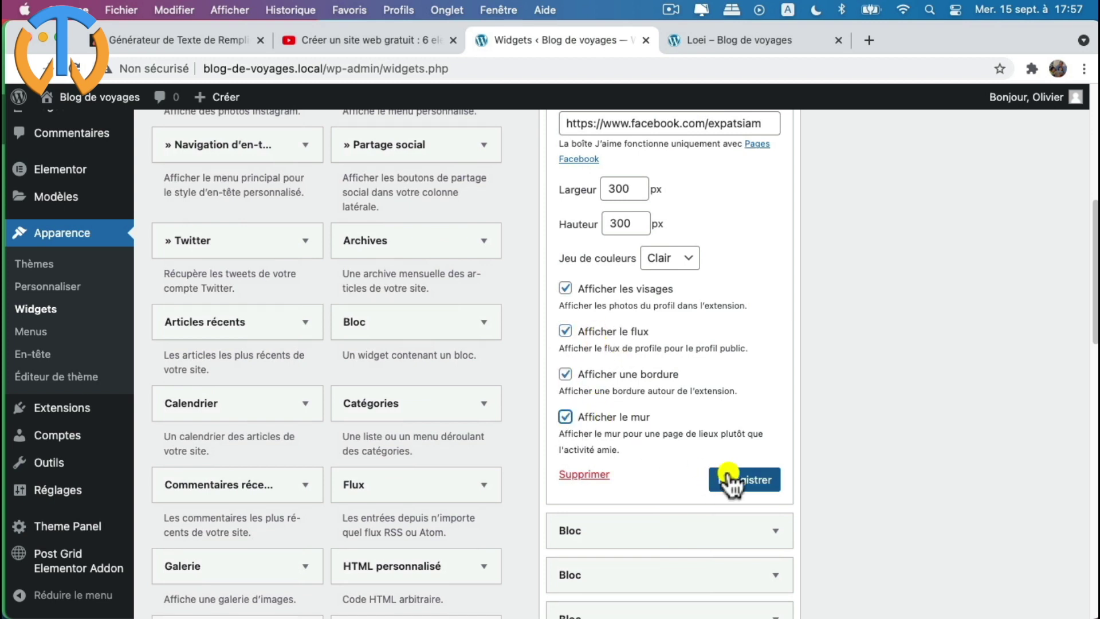
left_click(729, 476)
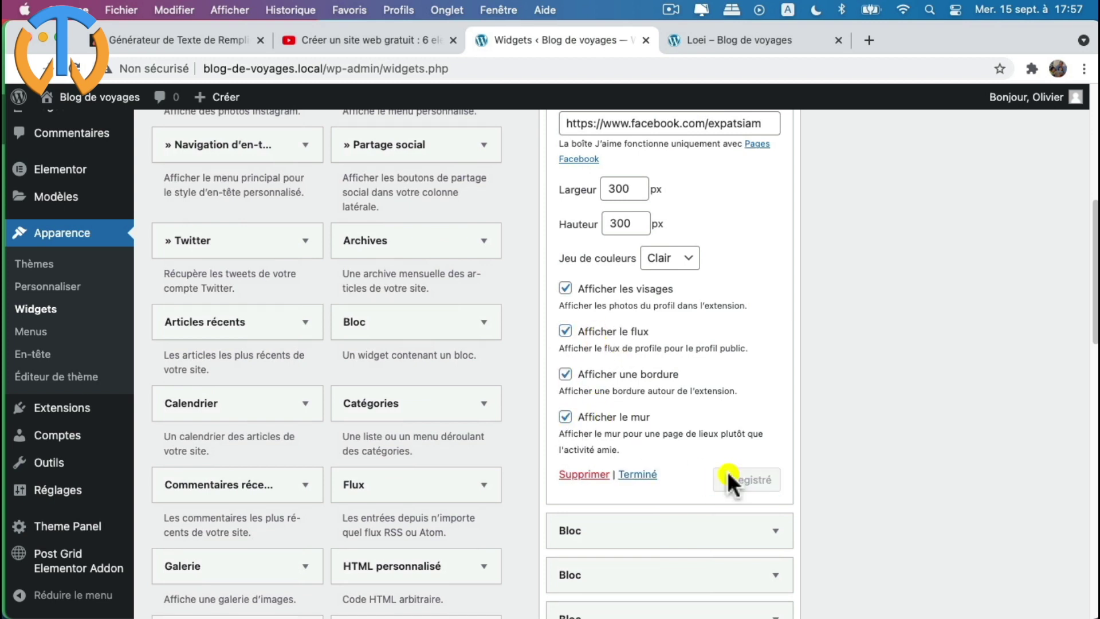
- Return to the published Loei article and reload it to apply the saved sidebar widget changes
left_click(759, 38)
scroll(899, 459, "up", 5)
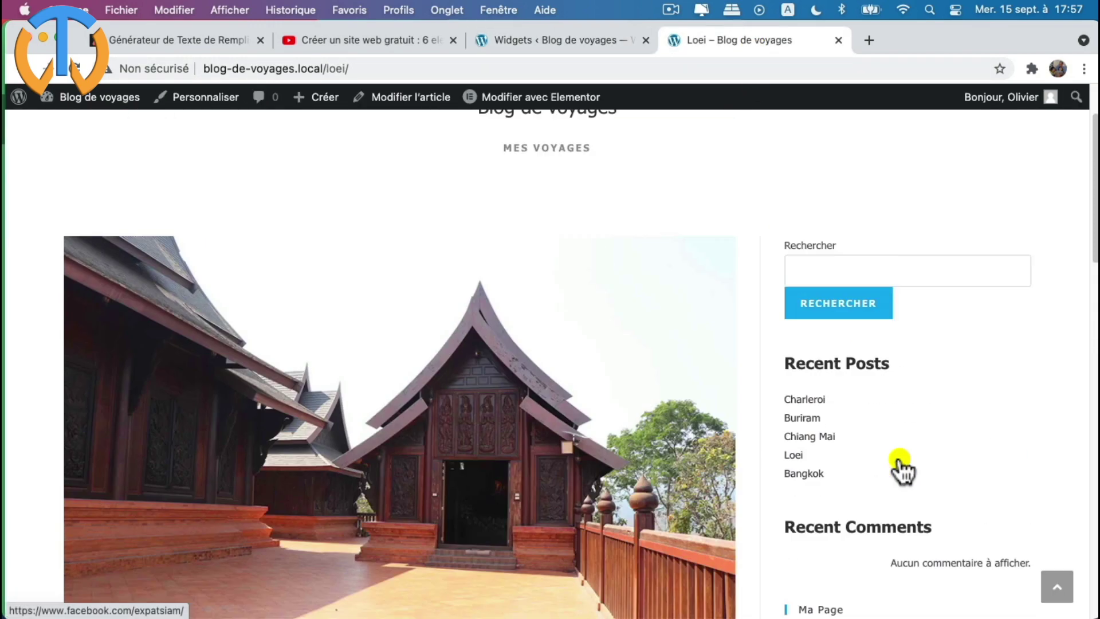
scroll(849, 550, "down", 6)
scroll(889, 498, "up", 10)
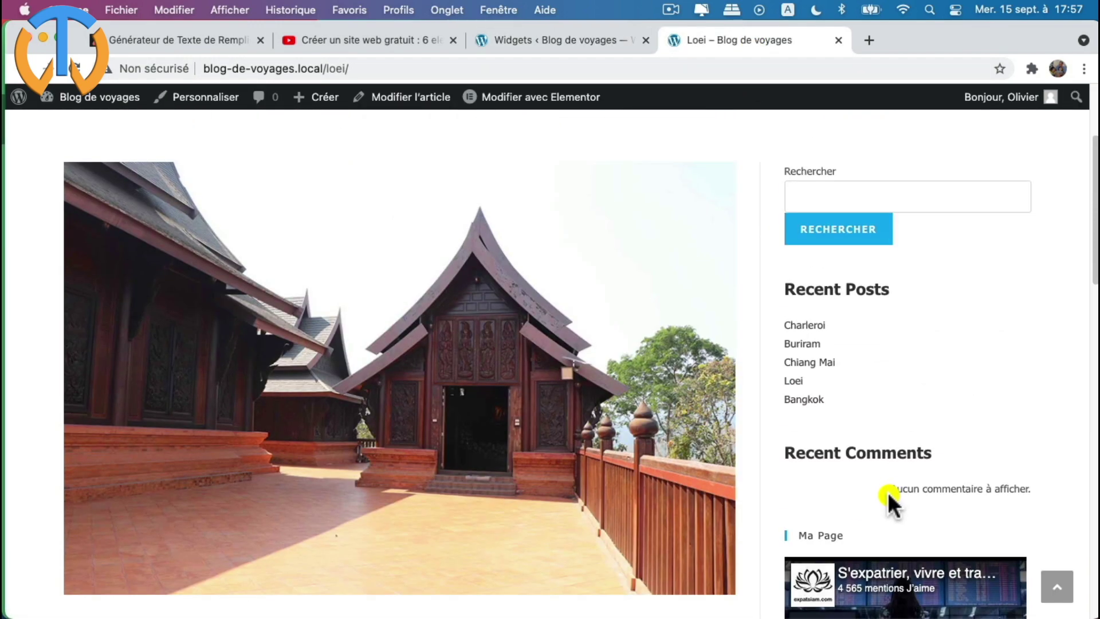
left_click(81, 68)
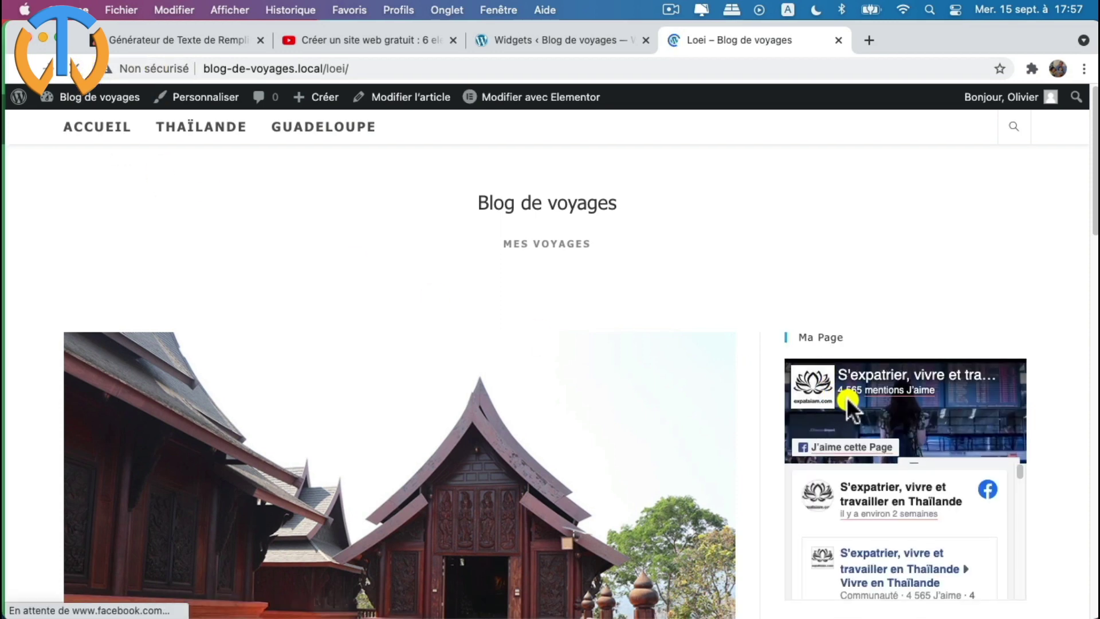
- Examine the post feed in the Ma Page Facebook box and the search, recent posts and recent comments blocks beneath it
scroll(825, 367, "down", 4)
scroll(925, 343, "down", 5)
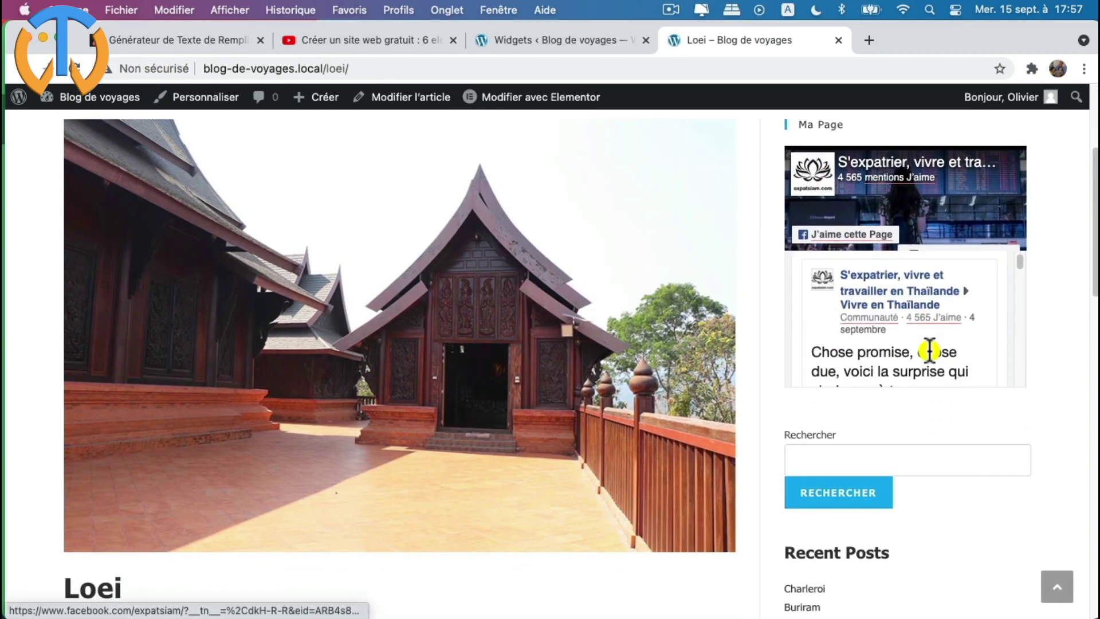
scroll(928, 350, "down", 6)
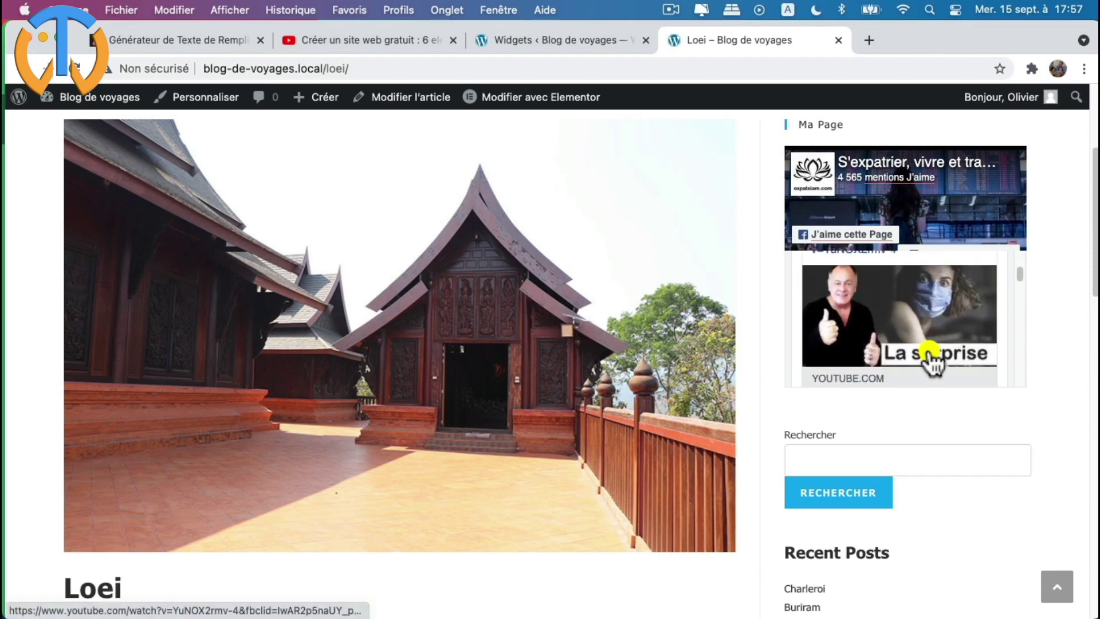
scroll(929, 358, "down", 4)
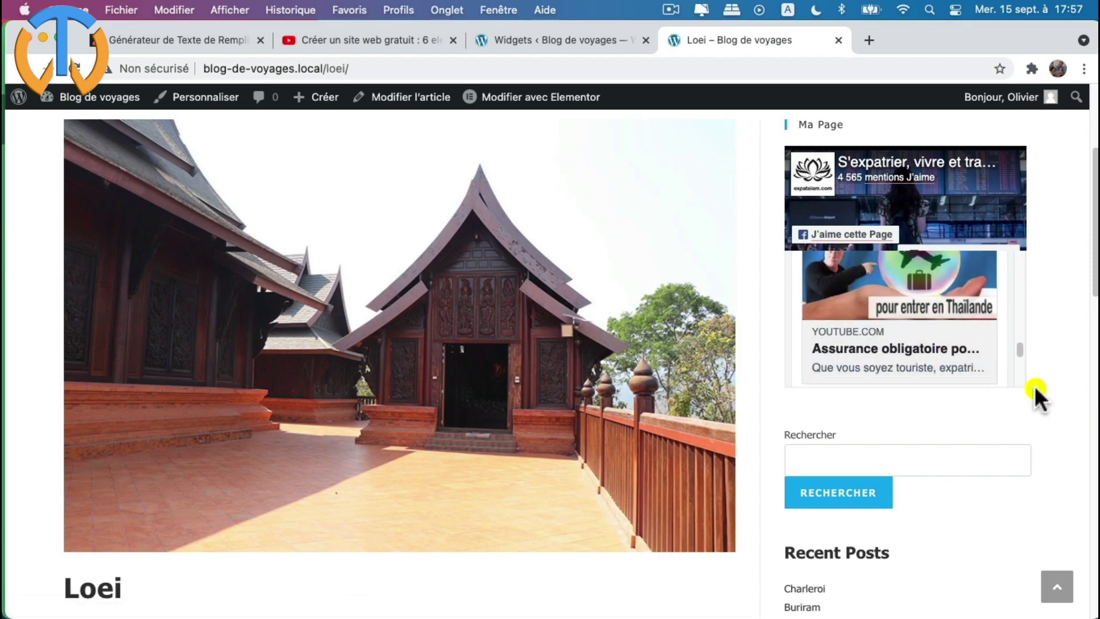
scroll(1065, 405, "down", 2)
scroll(1063, 406, "up", 6)
scroll(1026, 400, "down", 5)
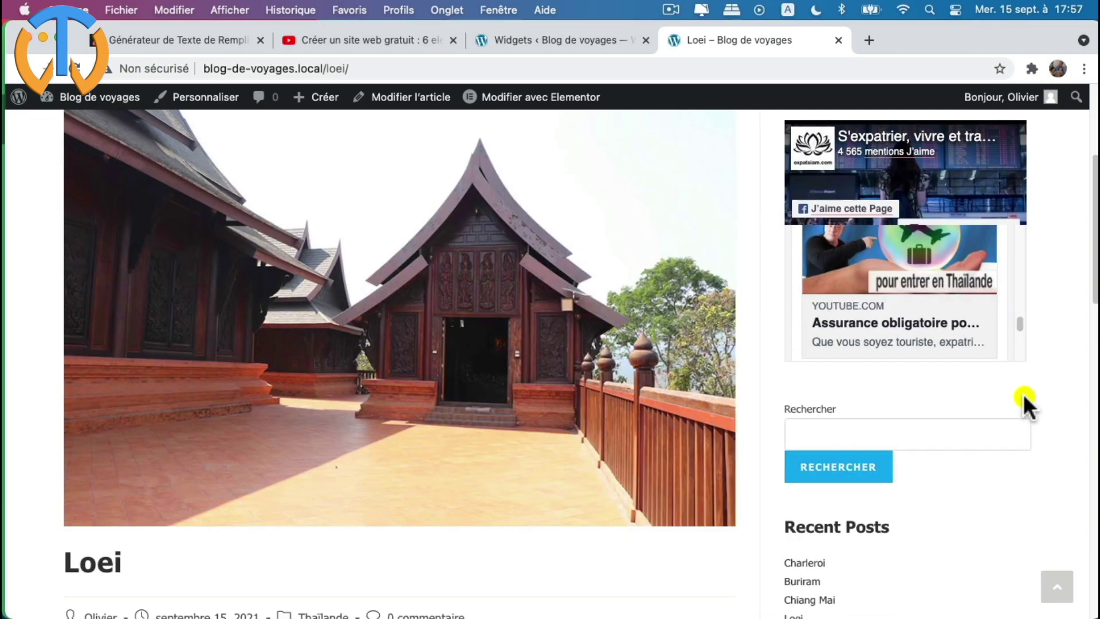
scroll(923, 573, "down", 2)
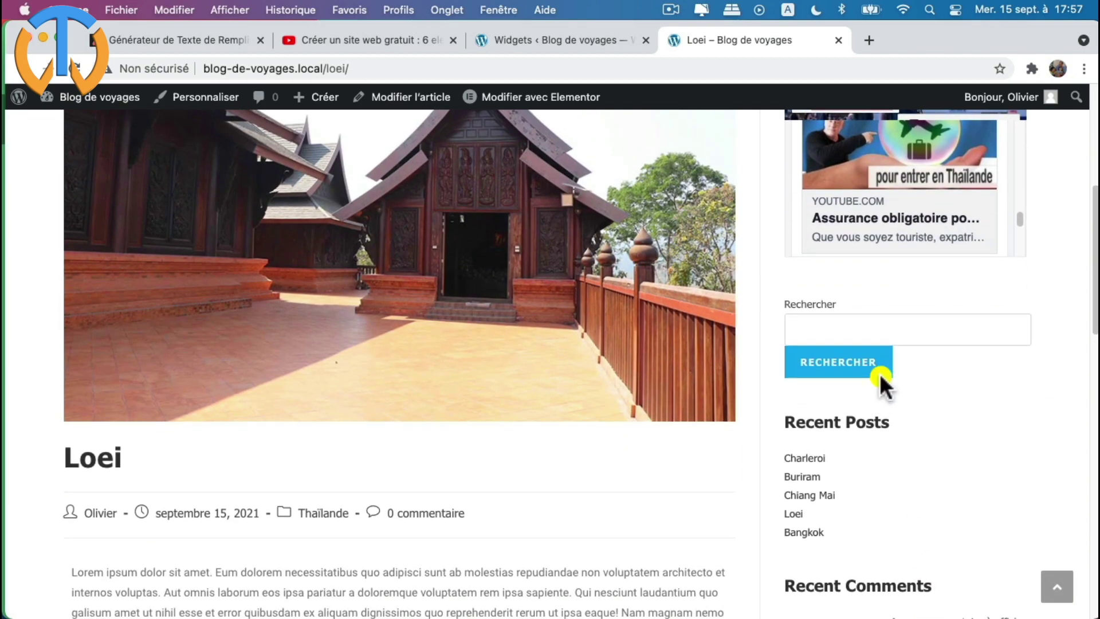
scroll(876, 510, "down", 3)
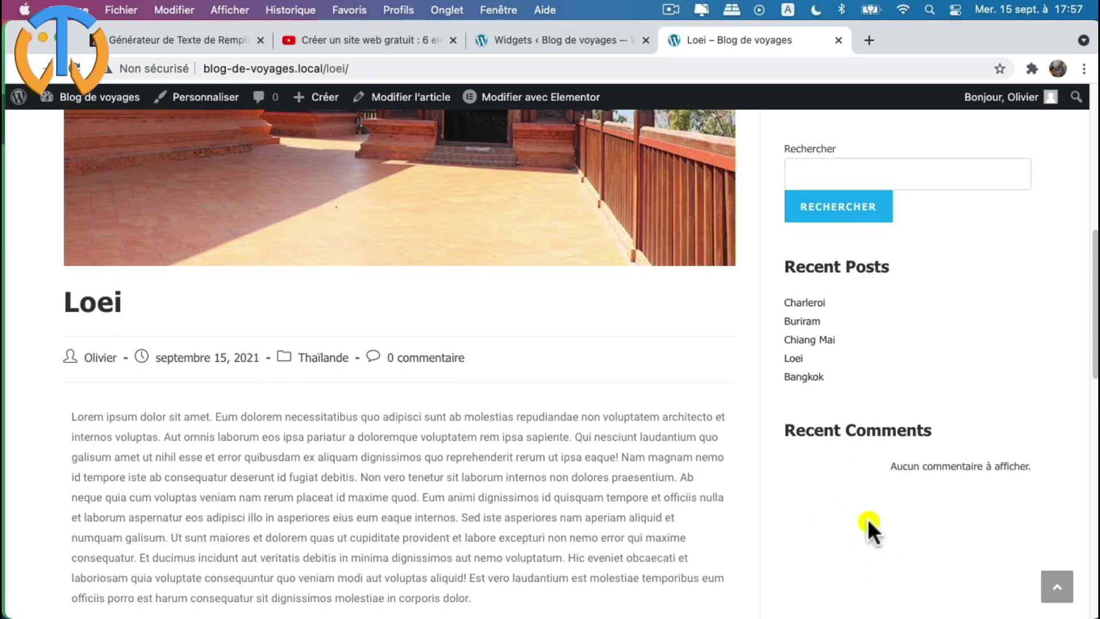
scroll(871, 530, "up", 10)
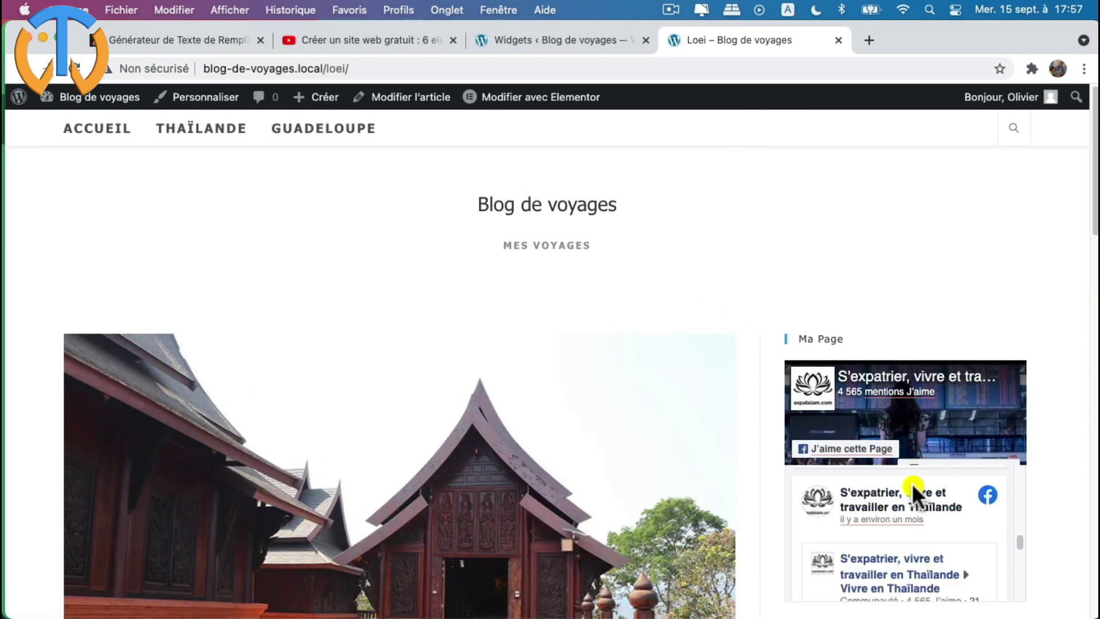